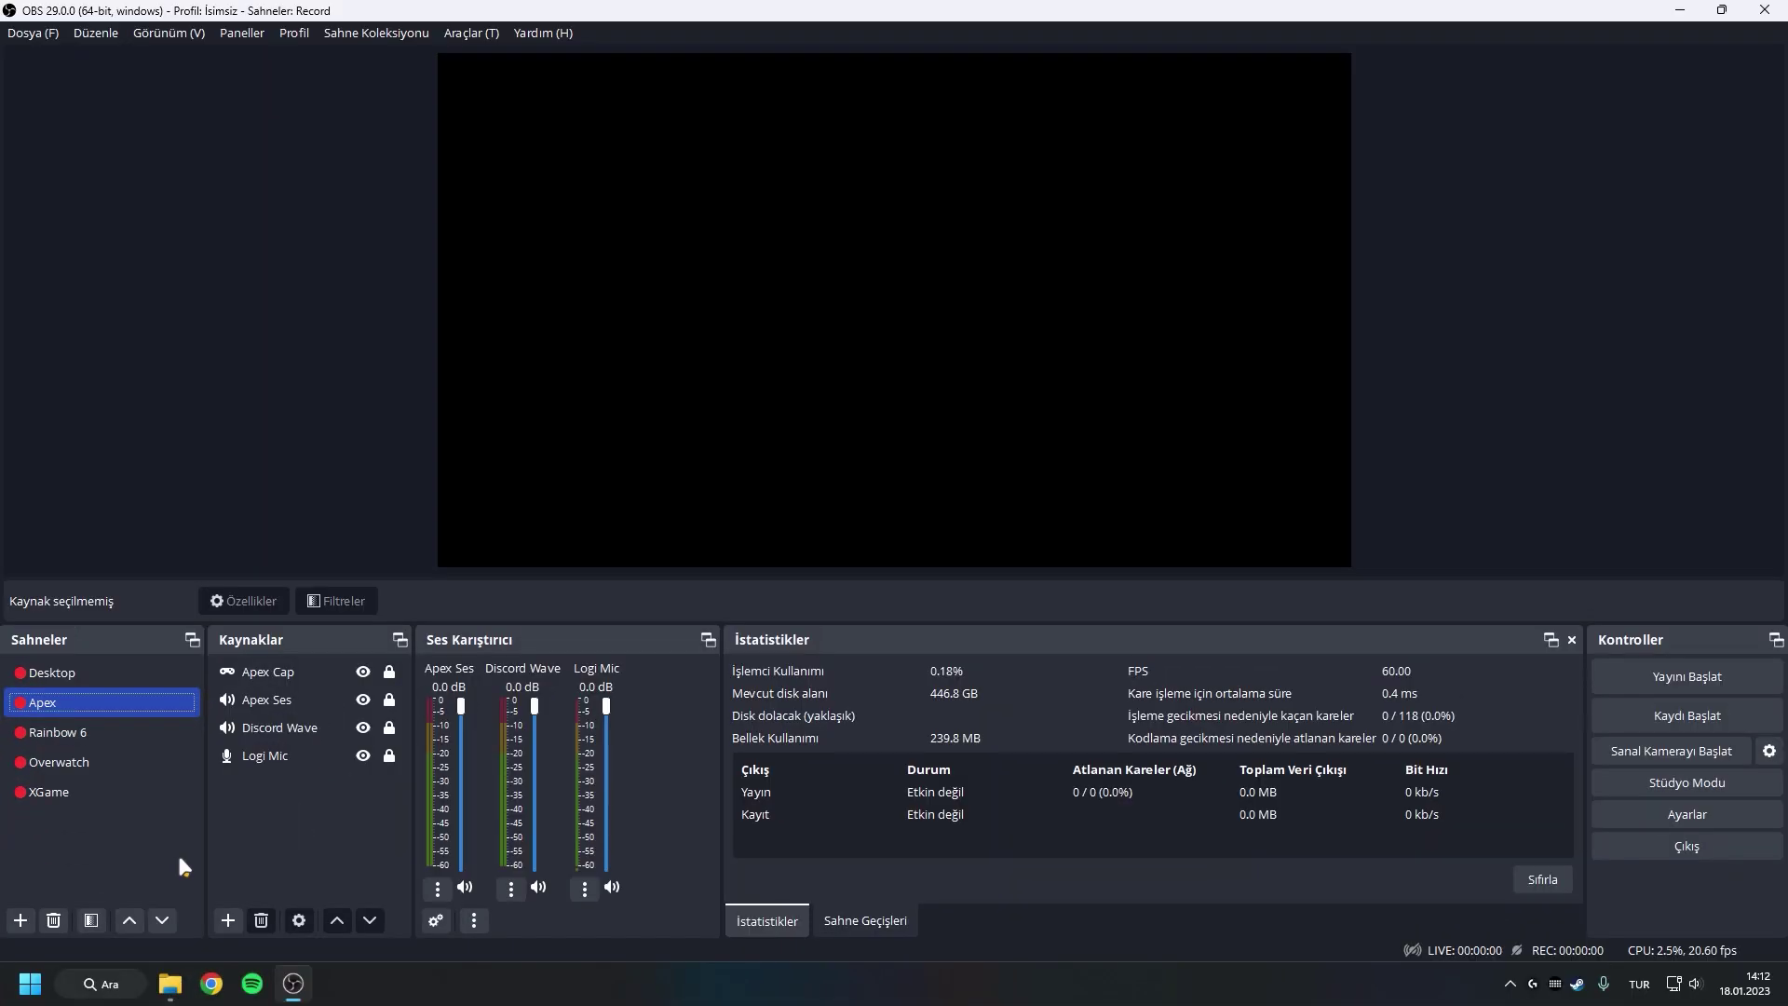
Switch to the Stream scene collection to view its scenes, and return to the Record collection
{"action": "left_click", "coordinate": [250, 865]}
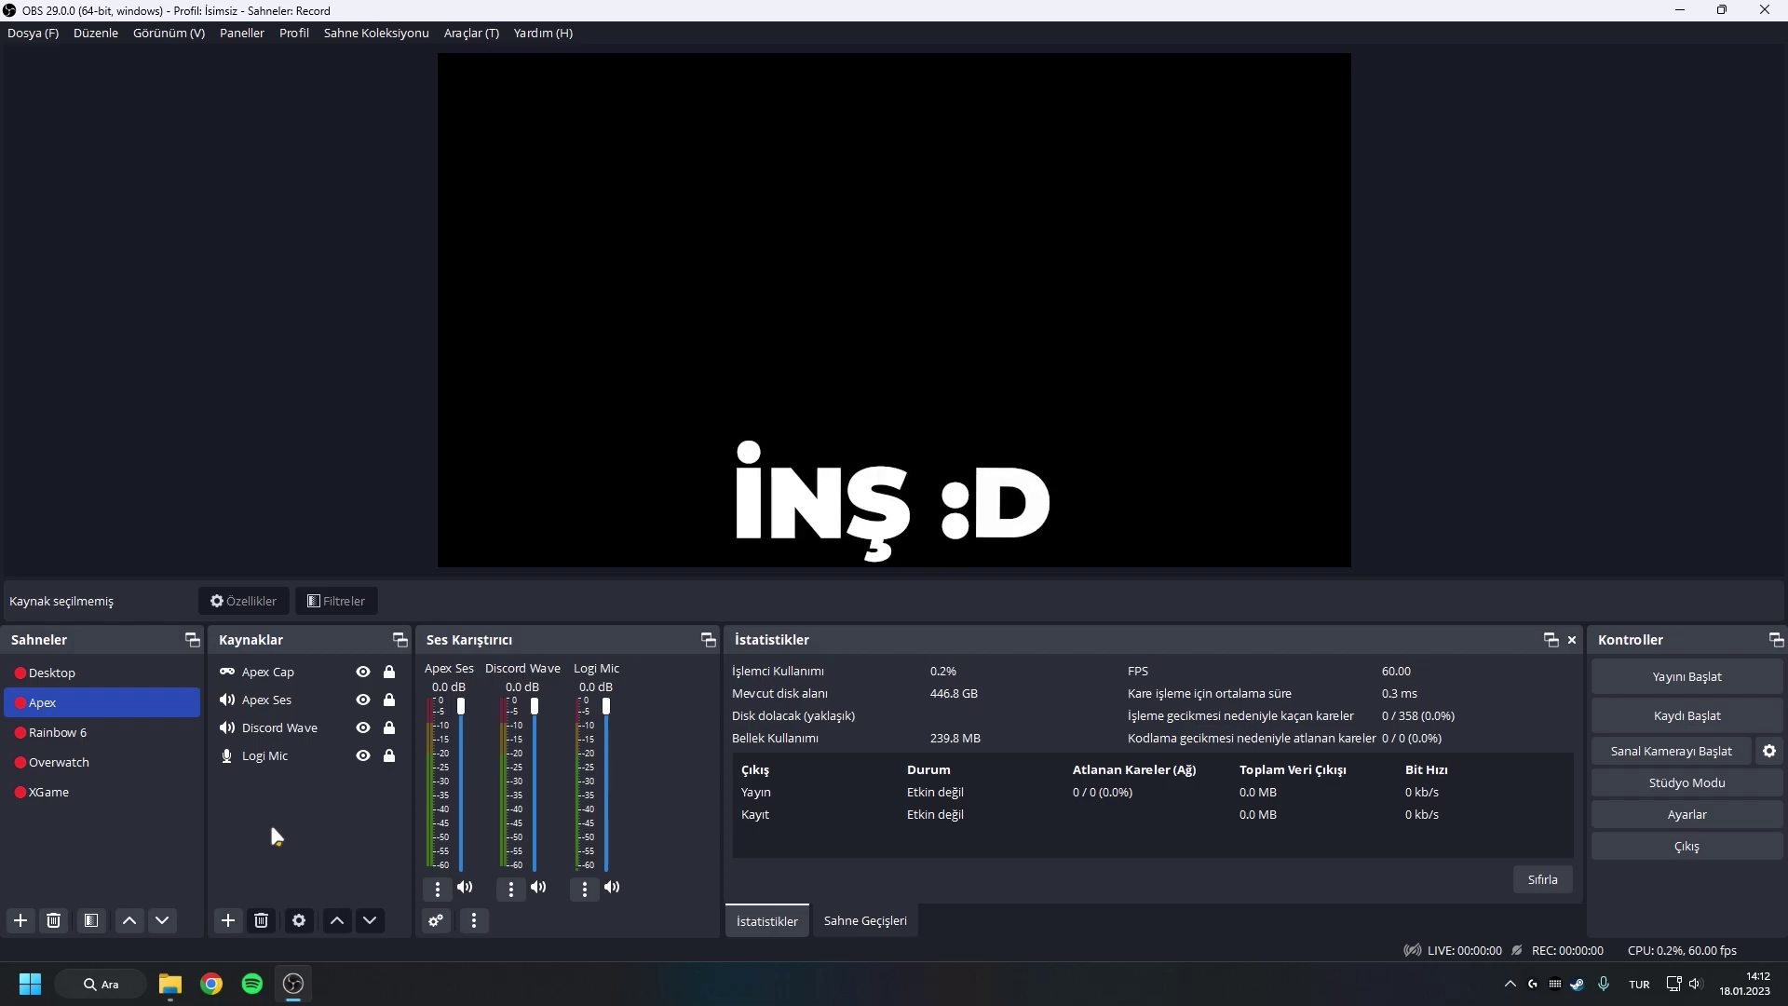
{"action": "left_click", "coordinate": [377, 33]}
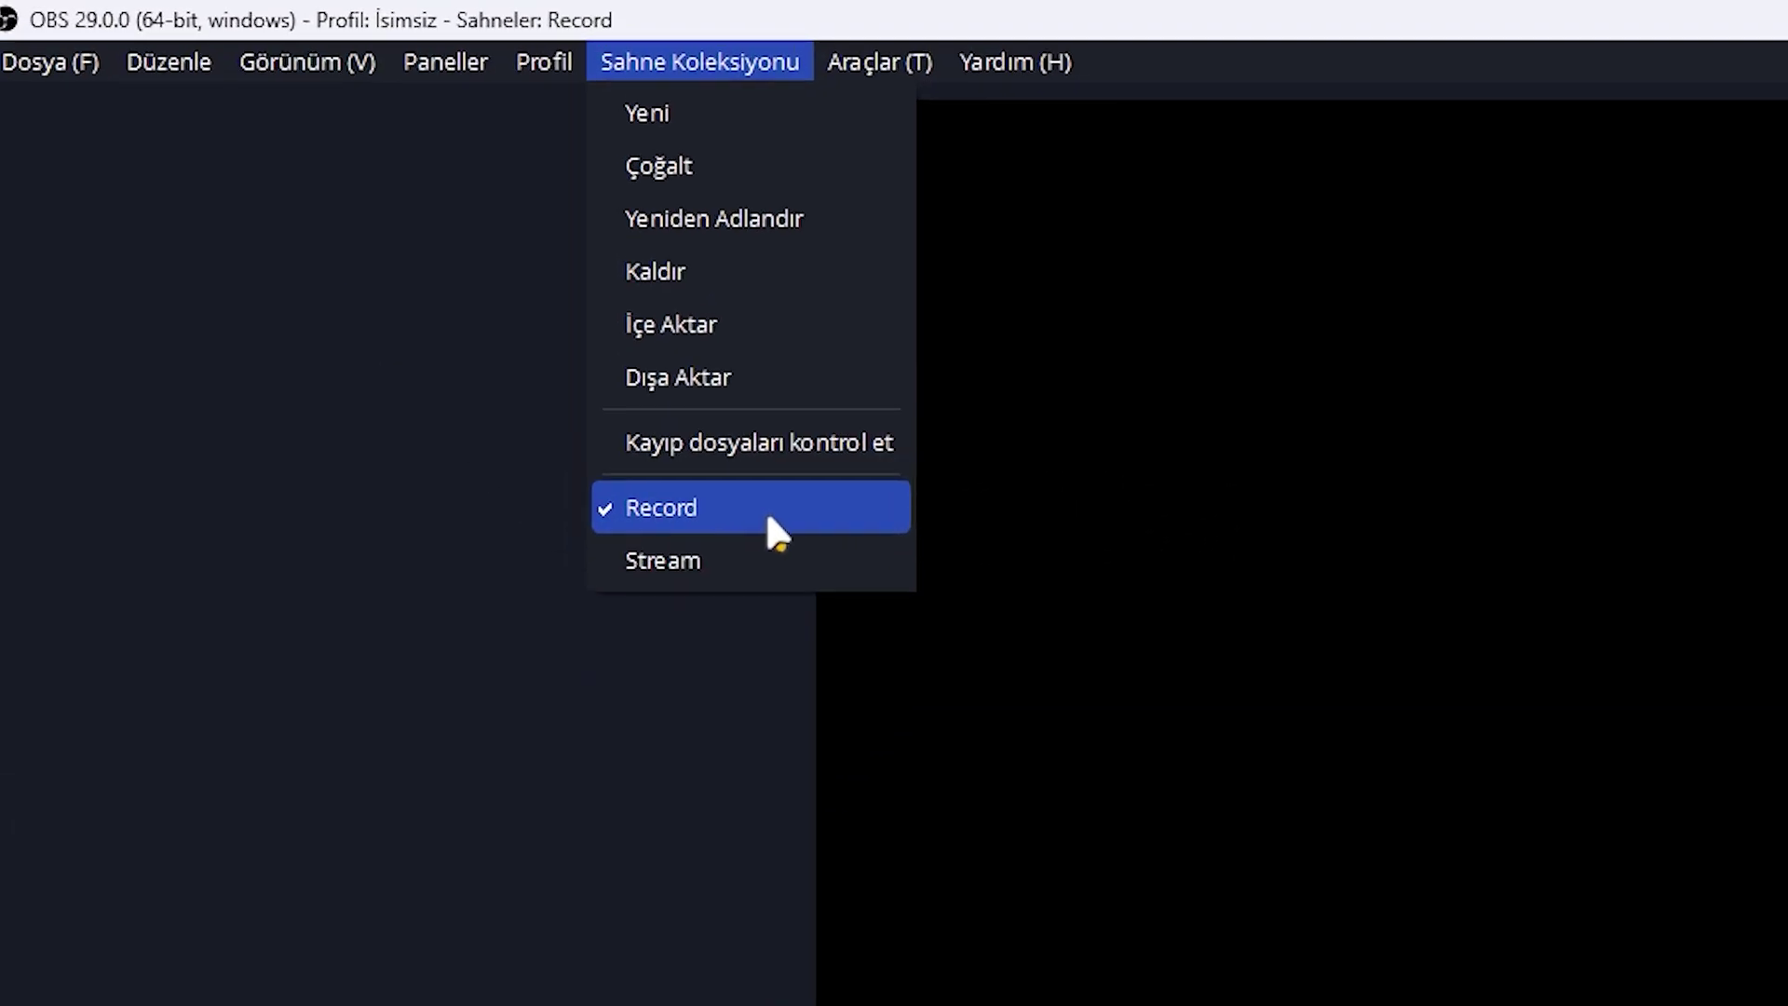
{"action": "left_click", "coordinate": [742, 561]}
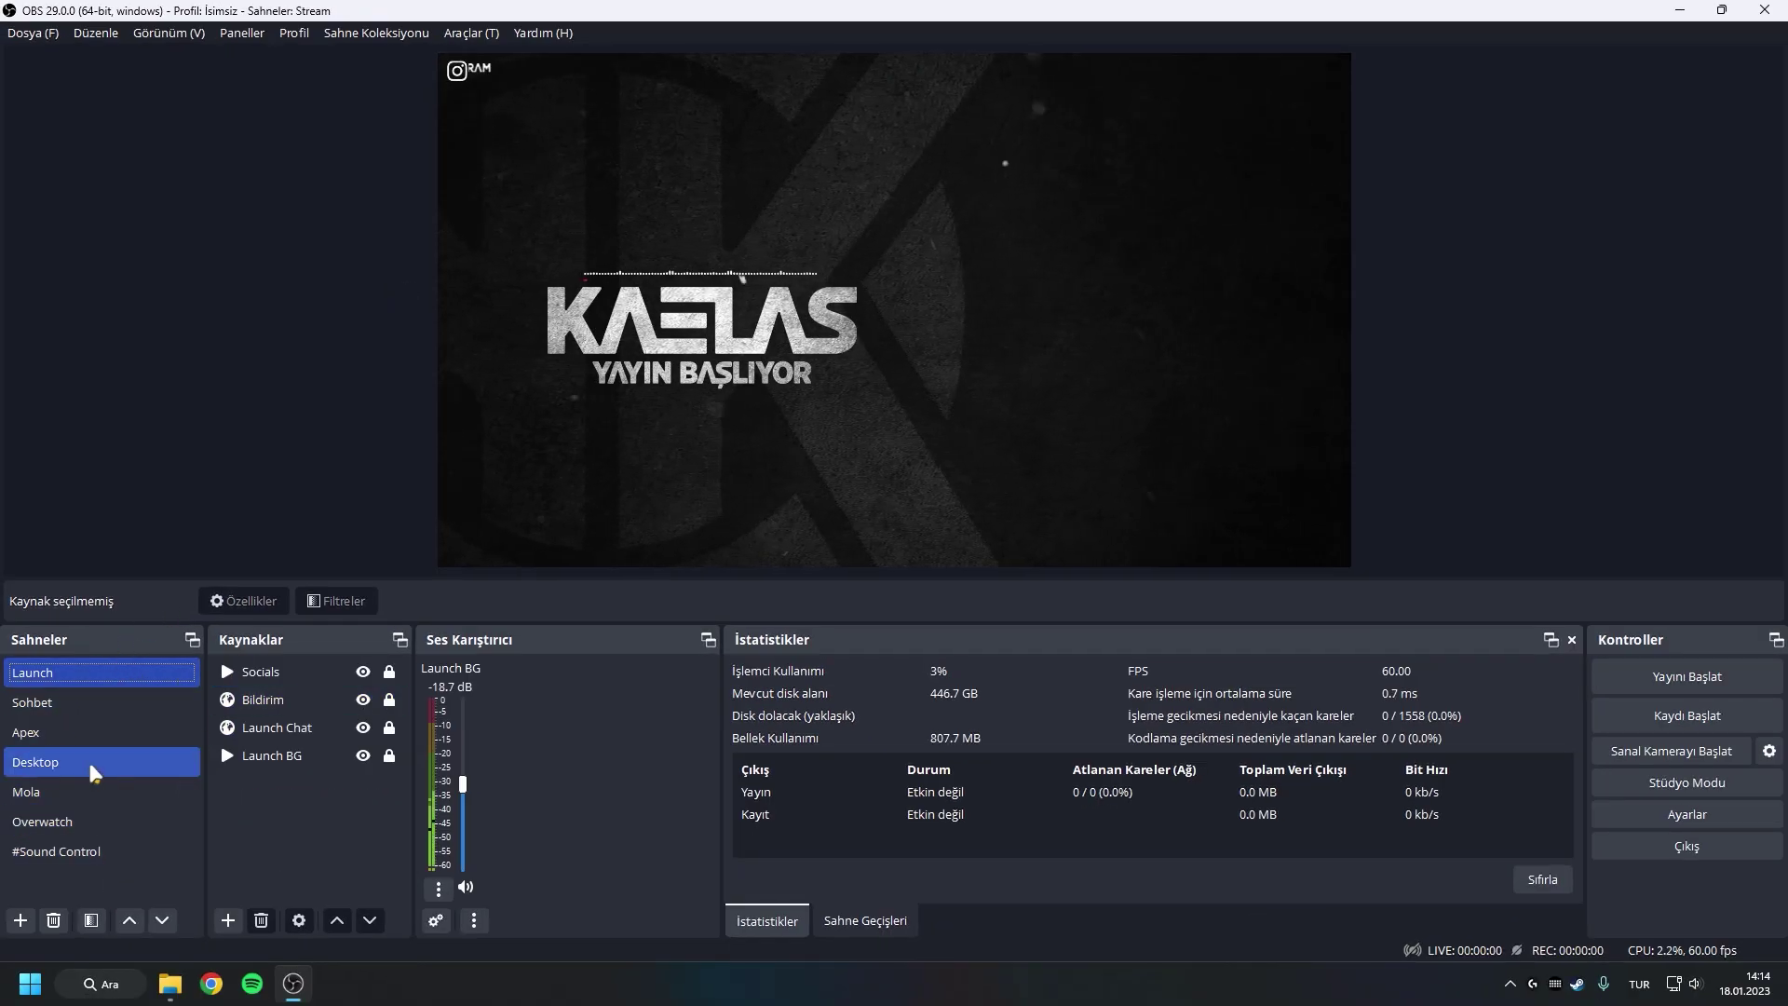
{"action": "left_click", "coordinate": [377, 33]}
{"action": "left_click", "coordinate": [372, 201]}
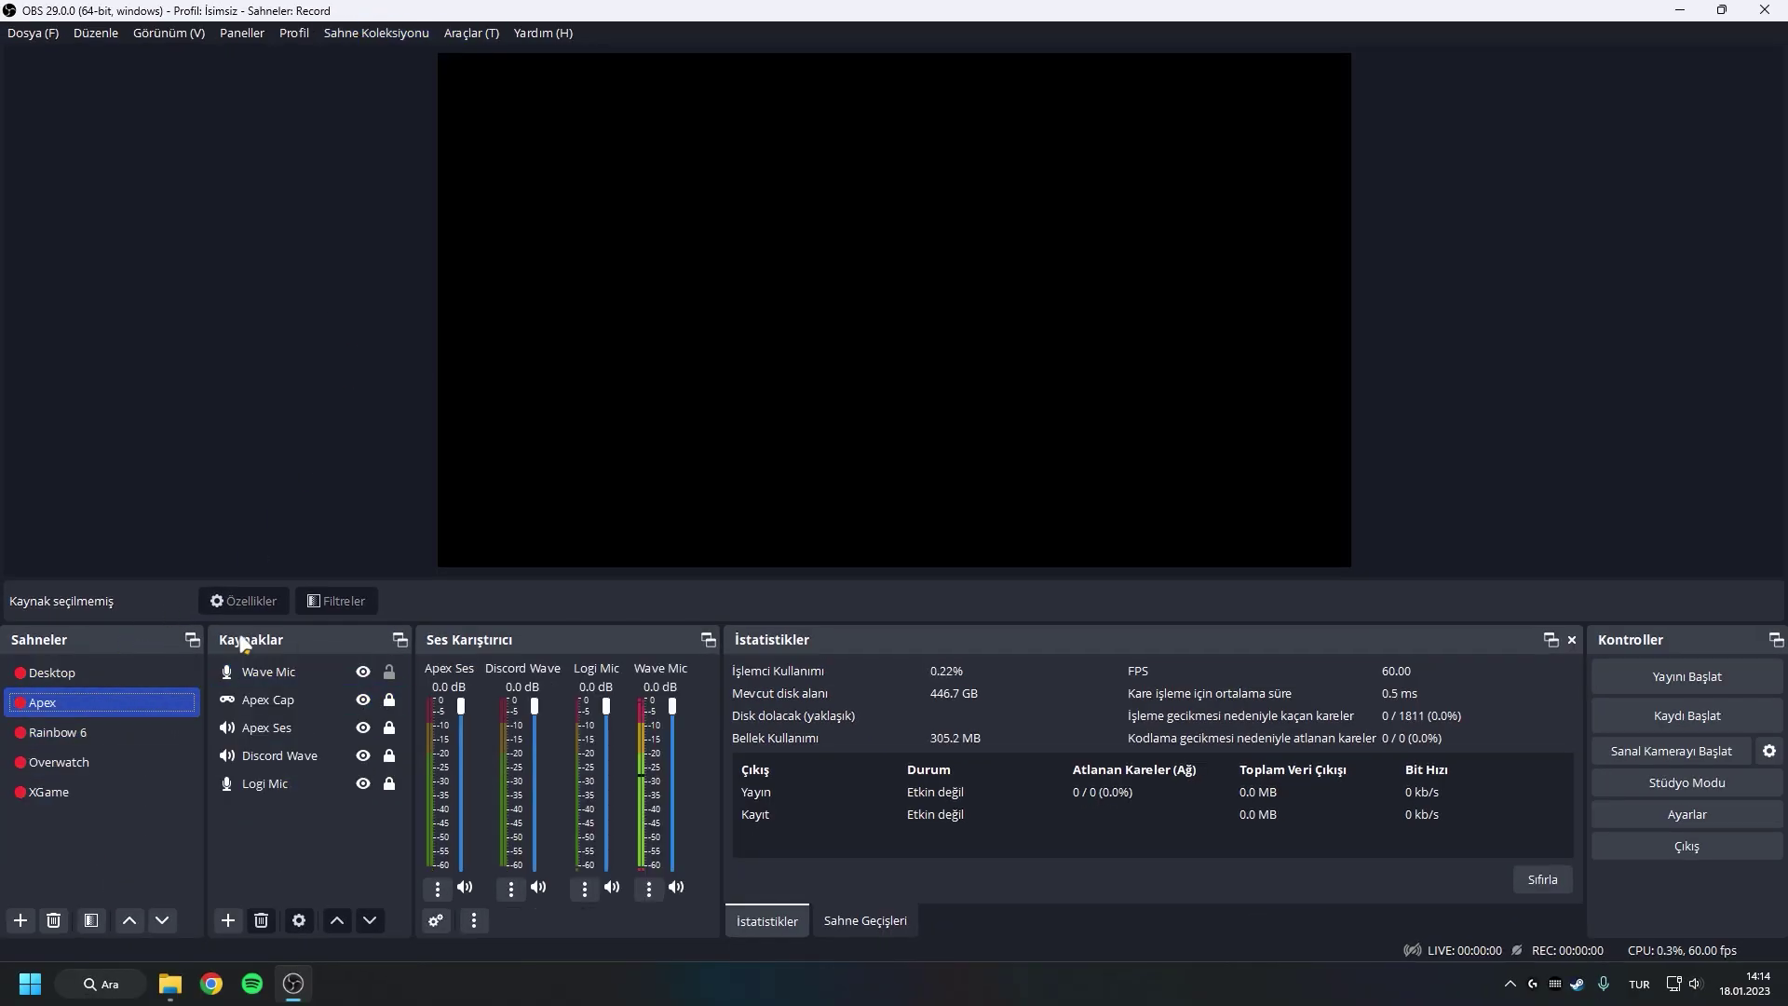
Look through the Record collection's scenes, from Desktop to Overwatch, and return to the Apex scene
{"action": "left_click", "coordinate": [56, 673]}
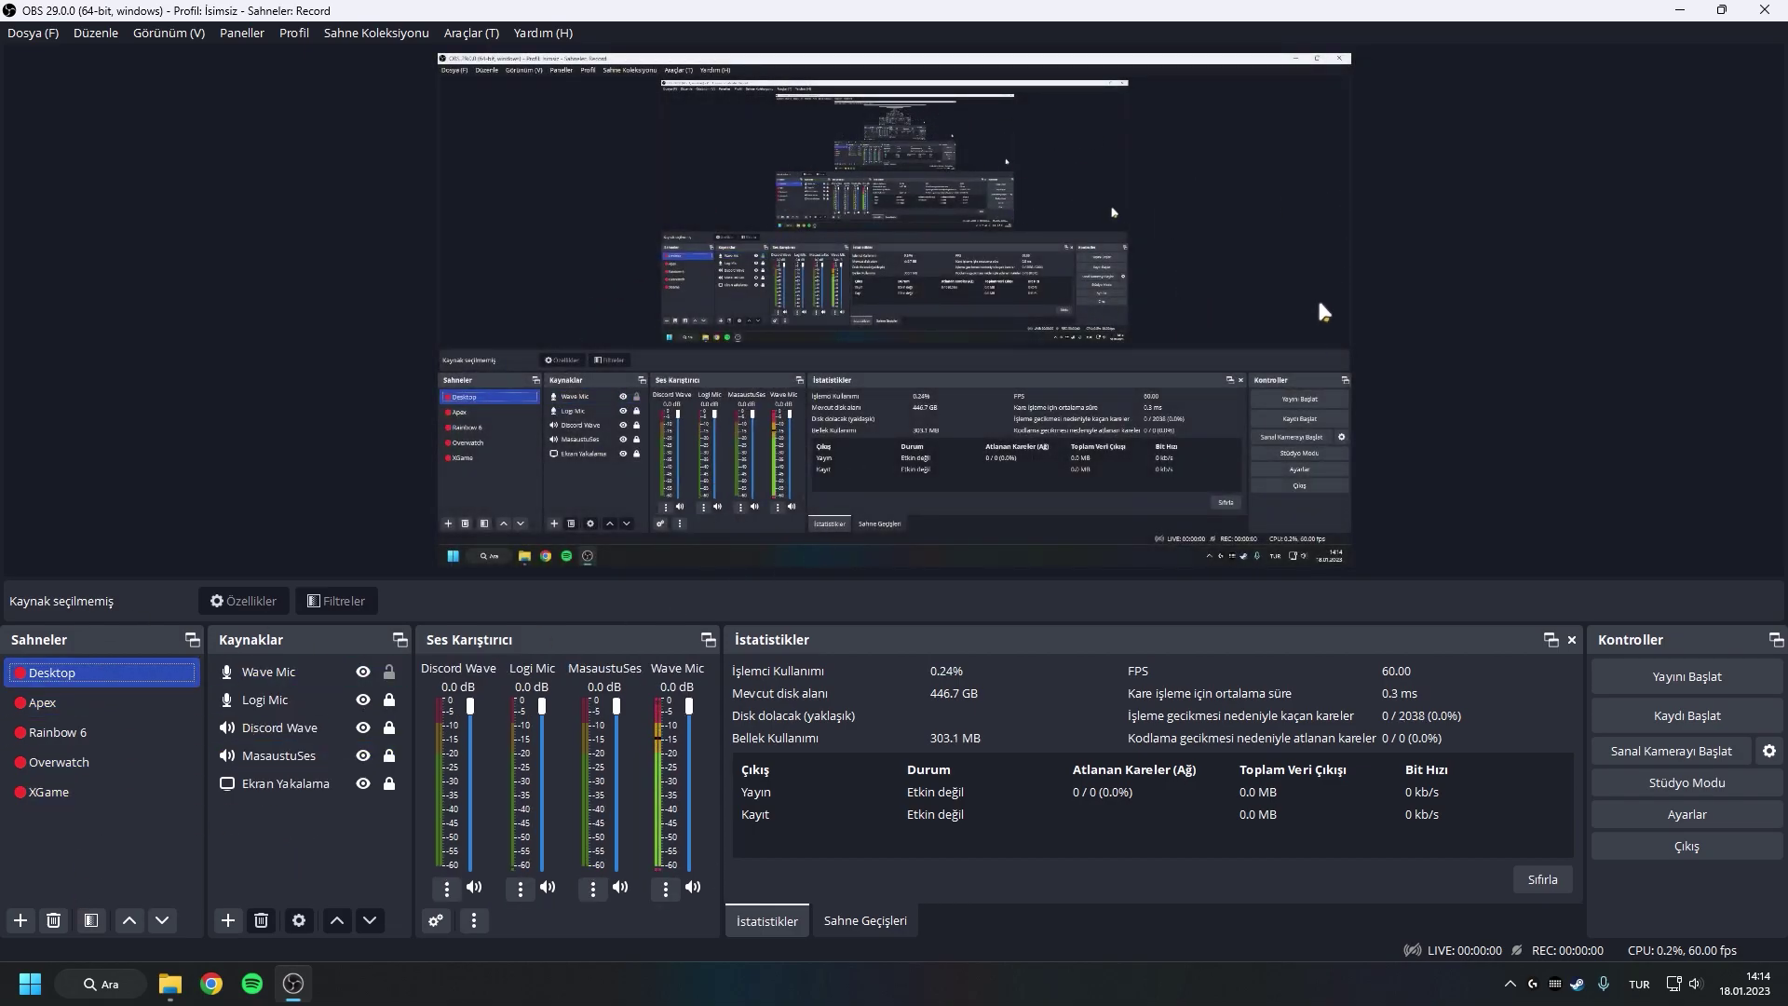
{"action": "key", "text": "Down"}
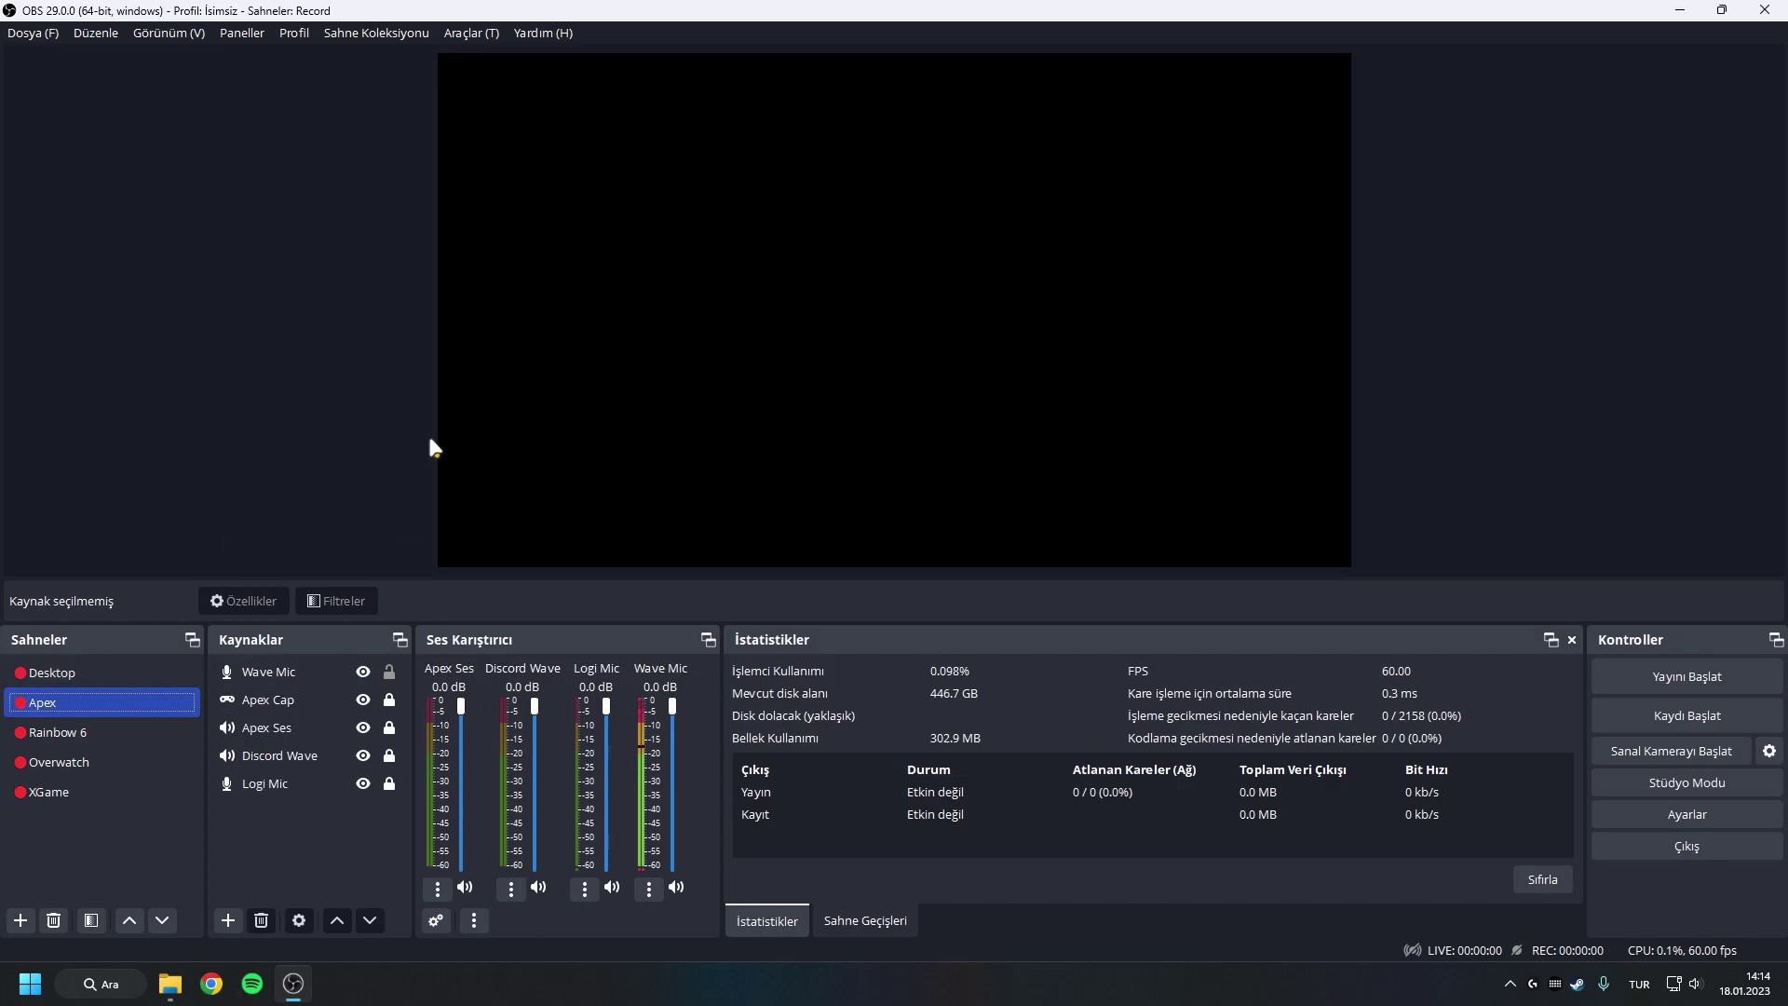
{"action": "key", "text": "Down"}
{"action": "left_click", "coordinate": [91, 766]}
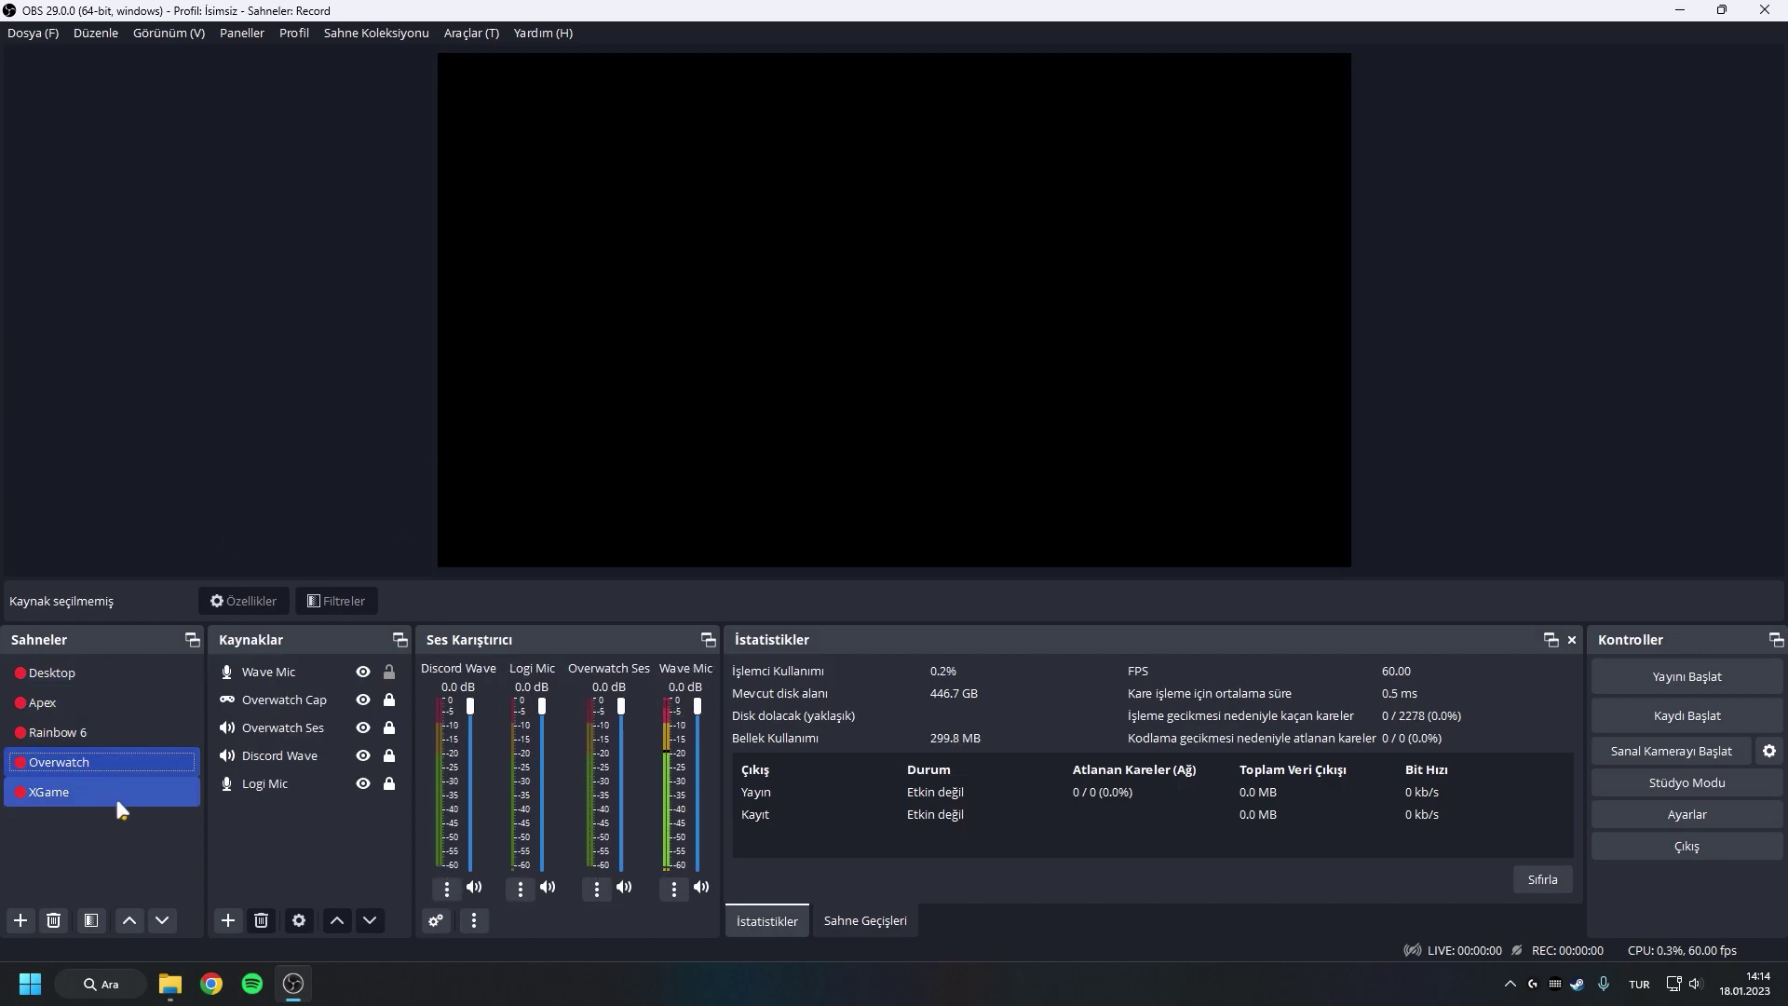
{"action": "left_click", "coordinate": [124, 703]}
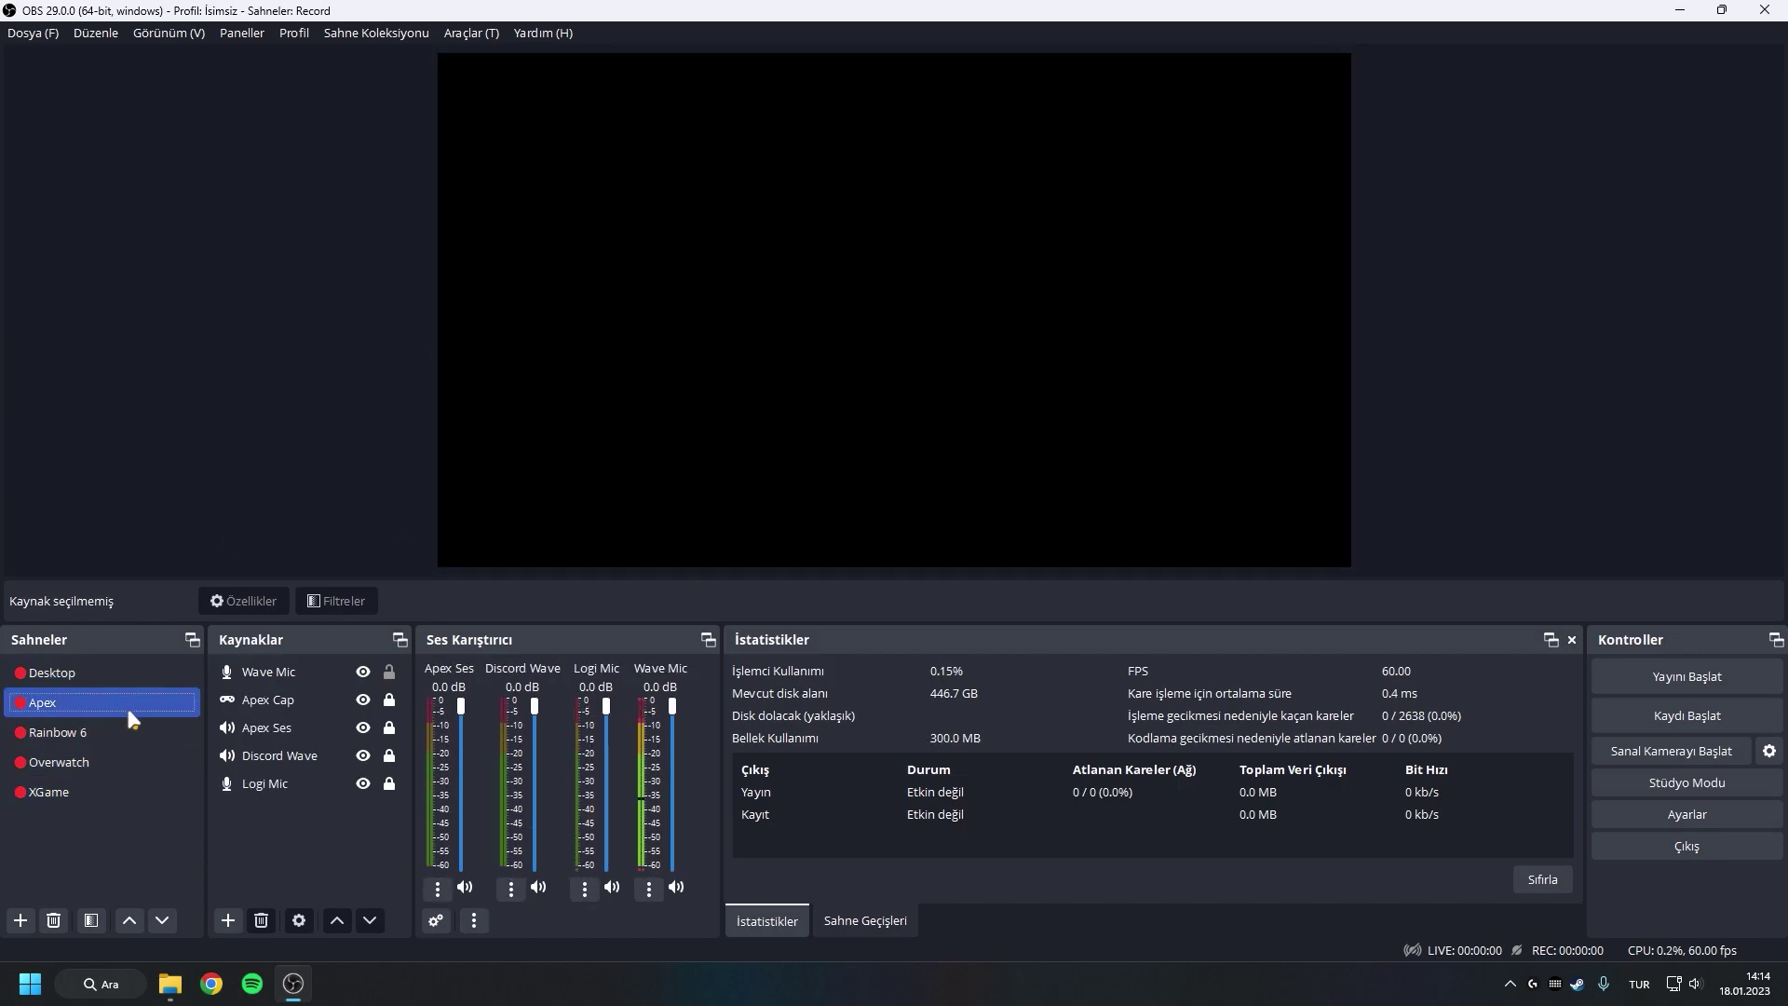
Inspect the Apex scene's Apex Cap, Wave Mic, Discord Wave and Logi Mic sources, and clear the selection
{"action": "left_click", "coordinate": [279, 704]}
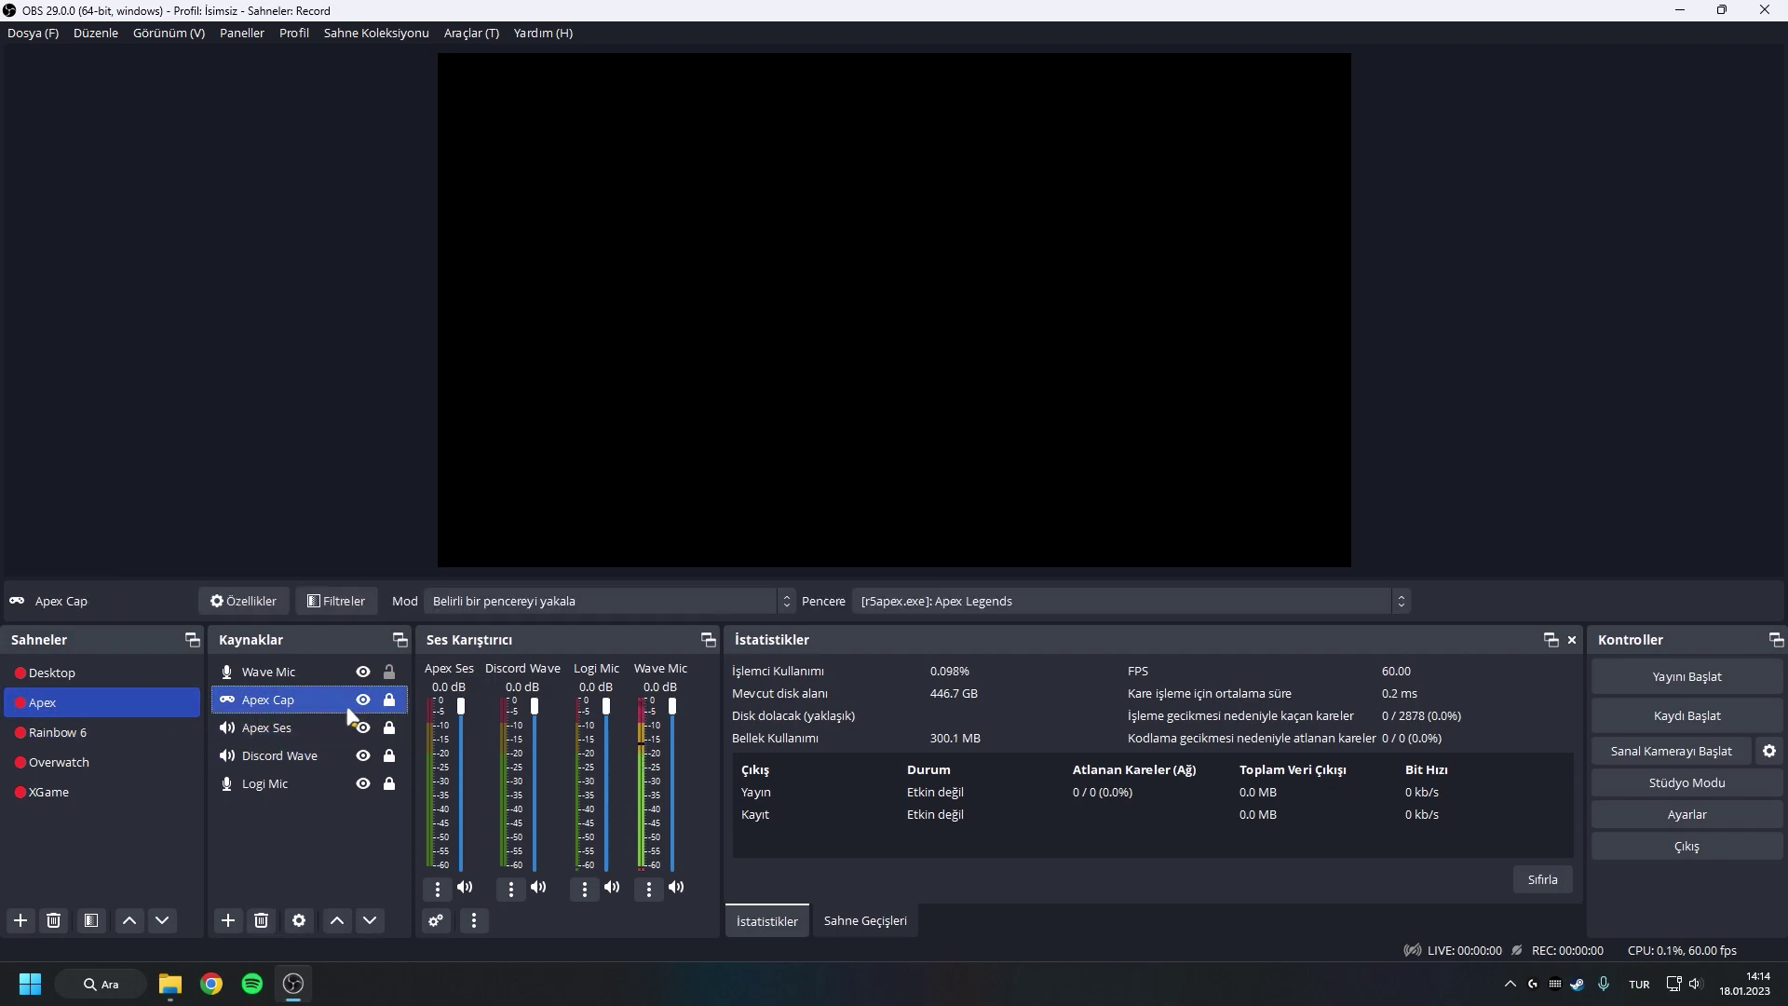
{"action": "left_click", "coordinate": [346, 676]}
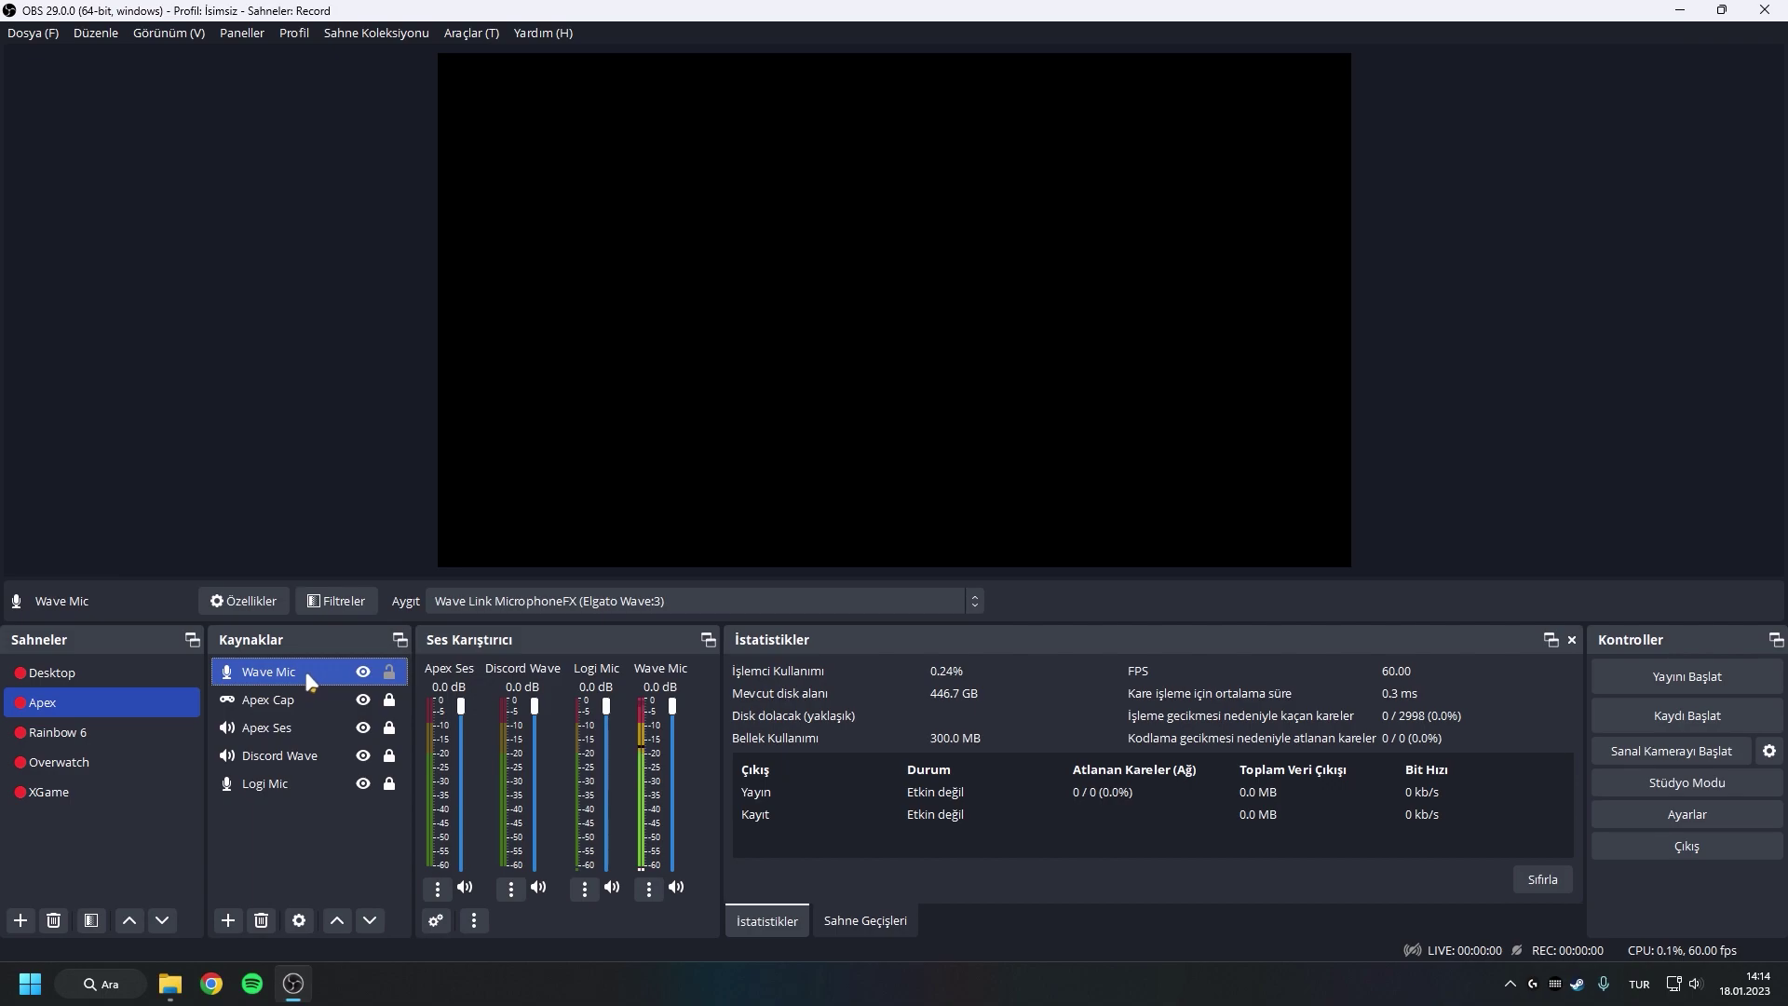
{"action": "left_click", "coordinate": [284, 758]}
{"action": "left_click", "coordinate": [305, 780]}
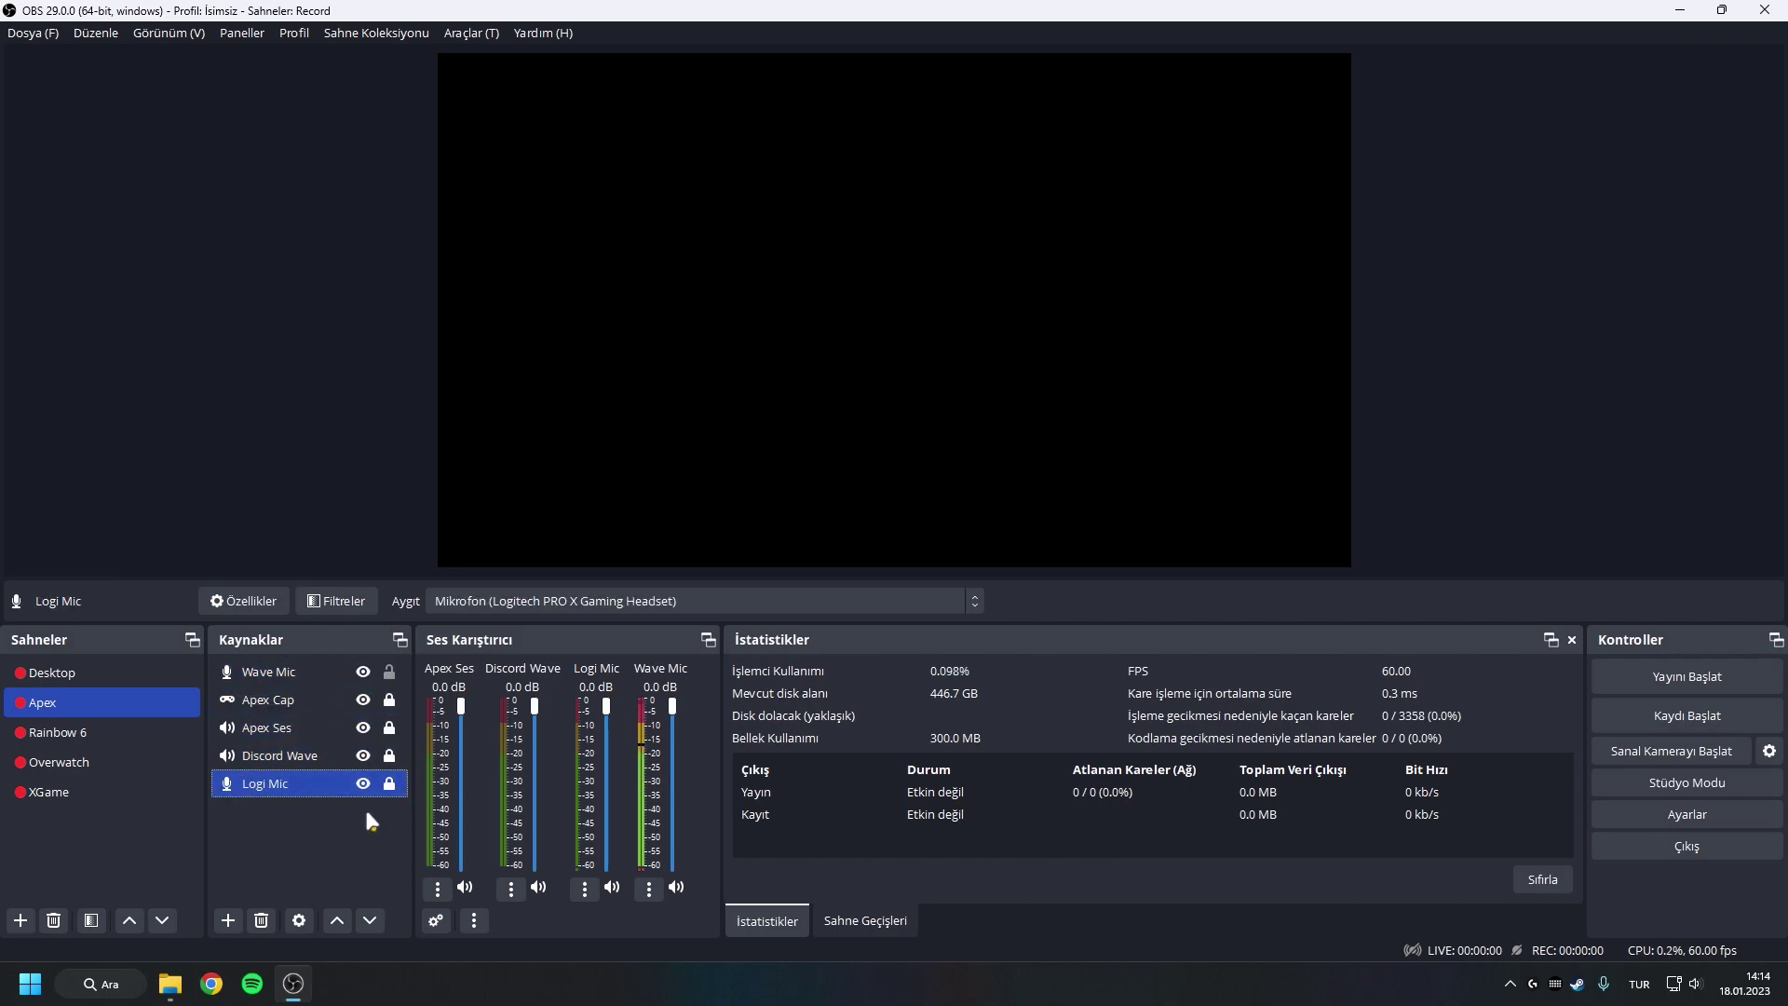
{"action": "left_click", "coordinate": [284, 843]}
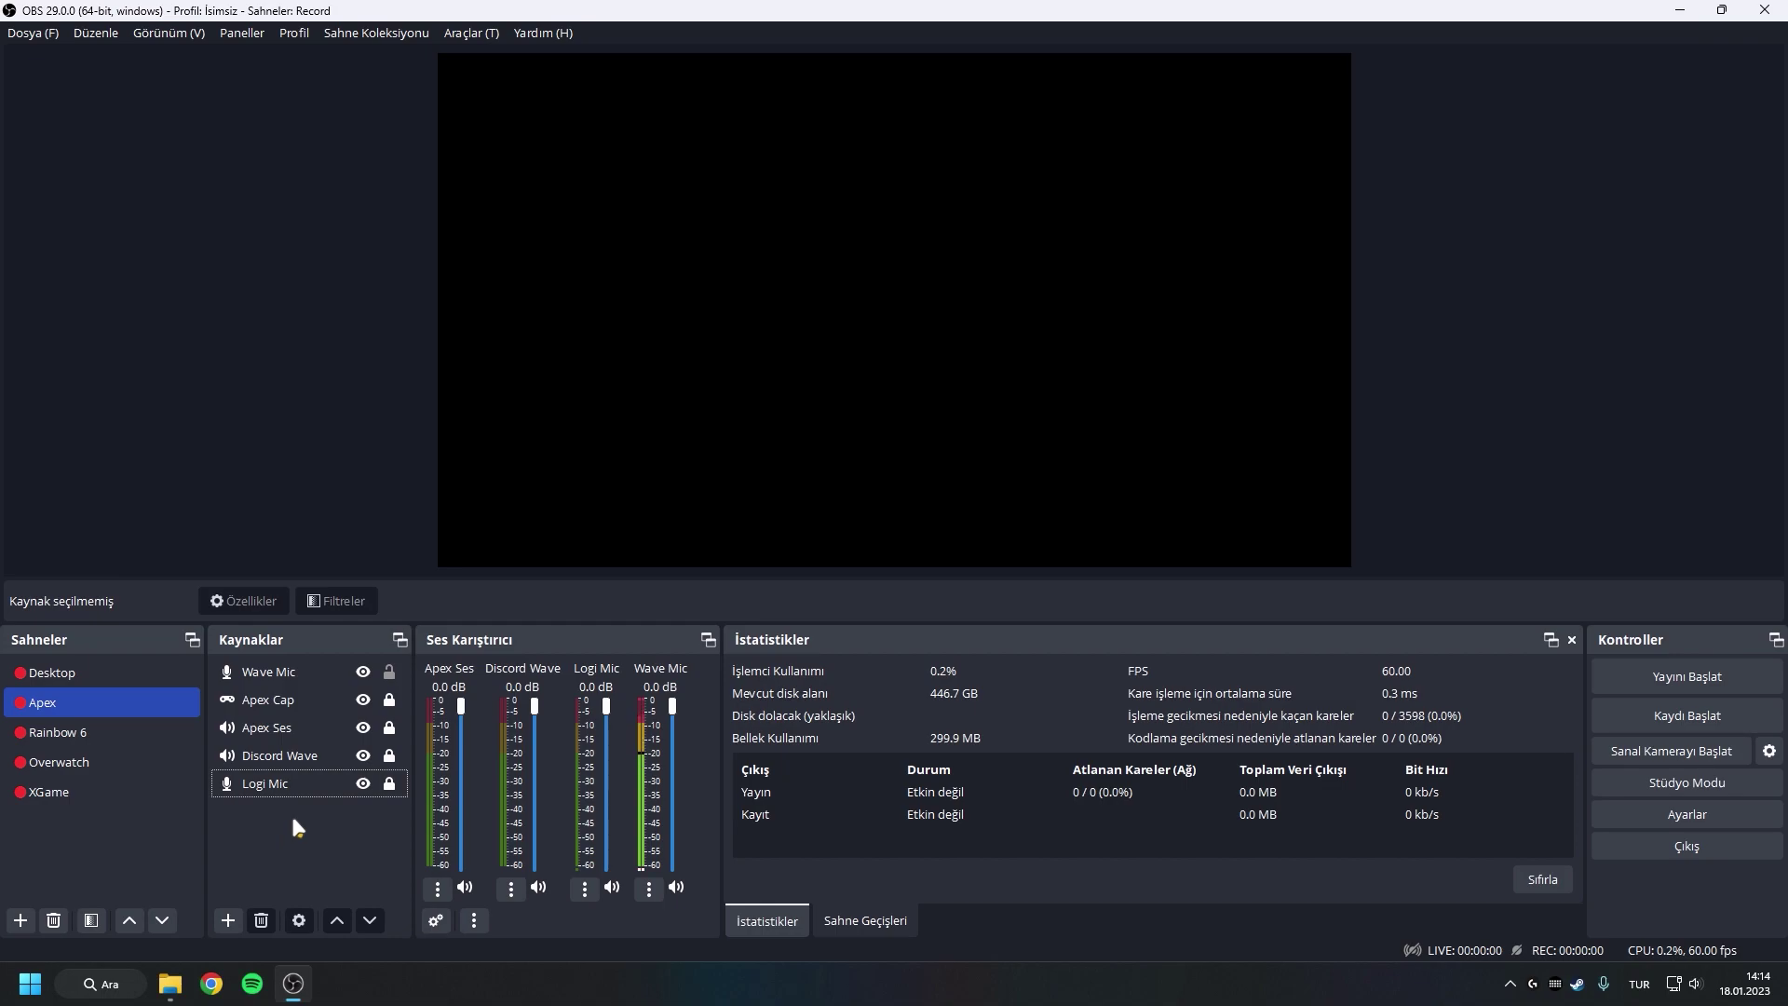
Create a new scene collection named Tutorial
{"action": "left_click", "coordinate": [371, 35]}
{"action": "left_click", "coordinate": [384, 54]}
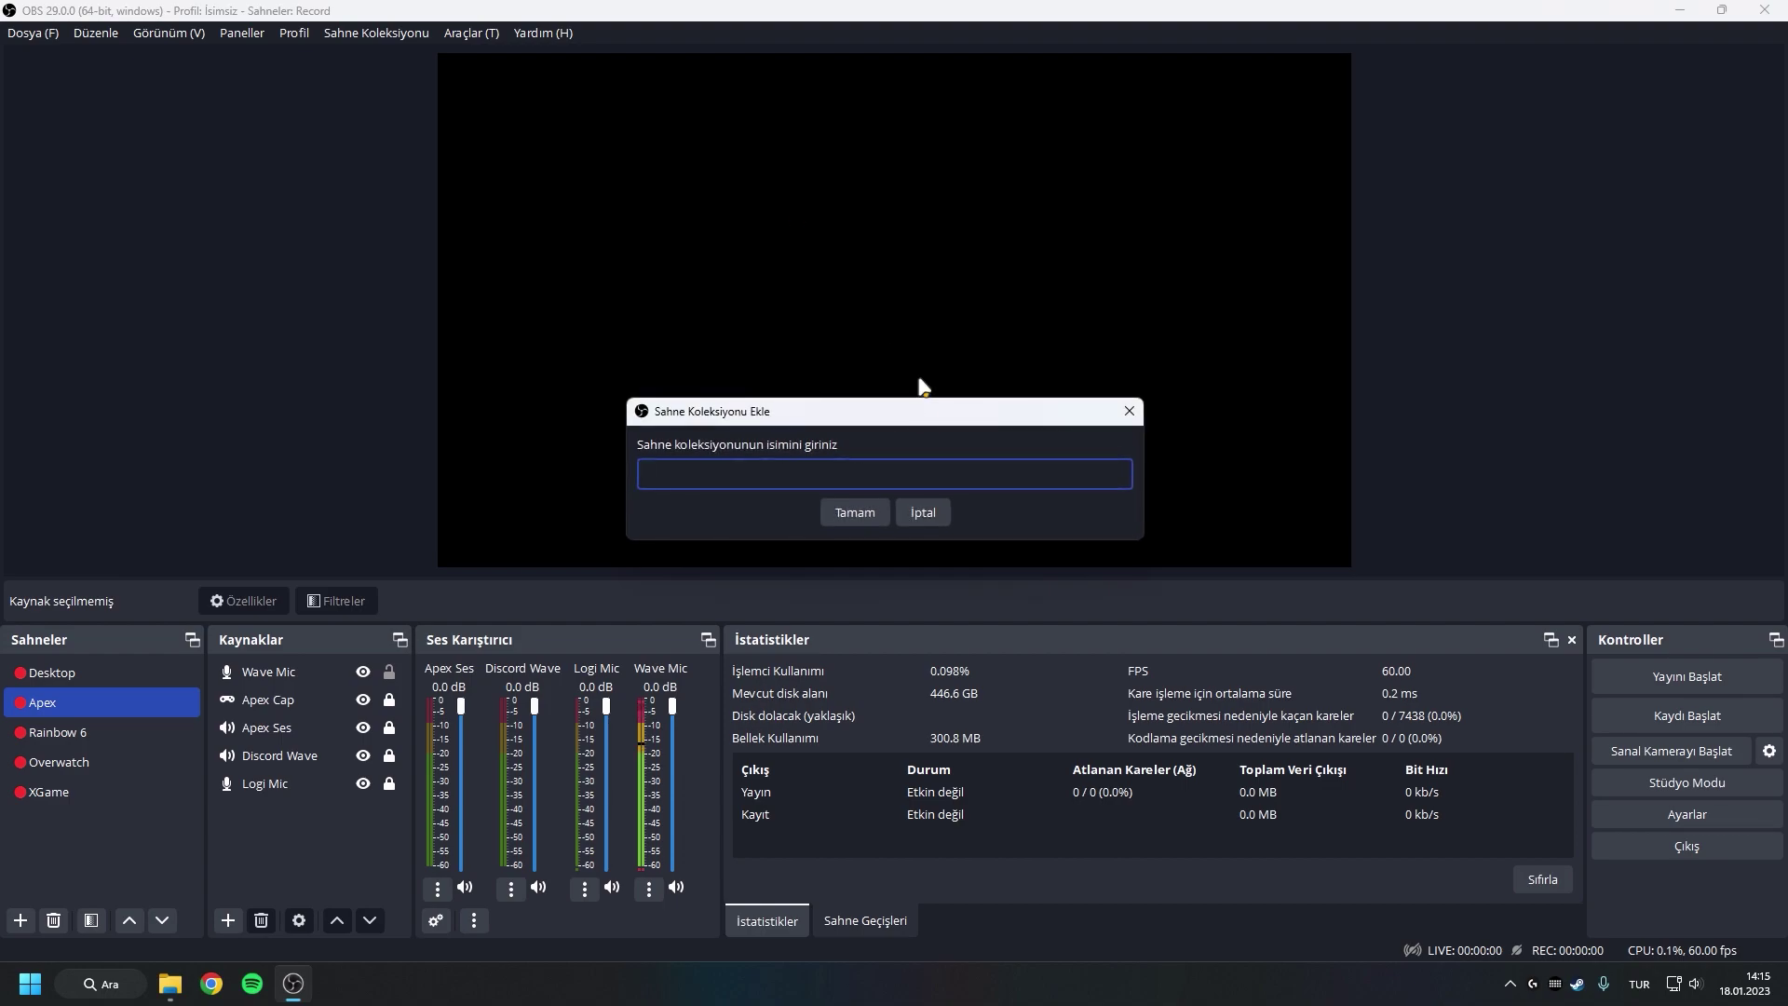
{"action": "key", "text": "Return"}
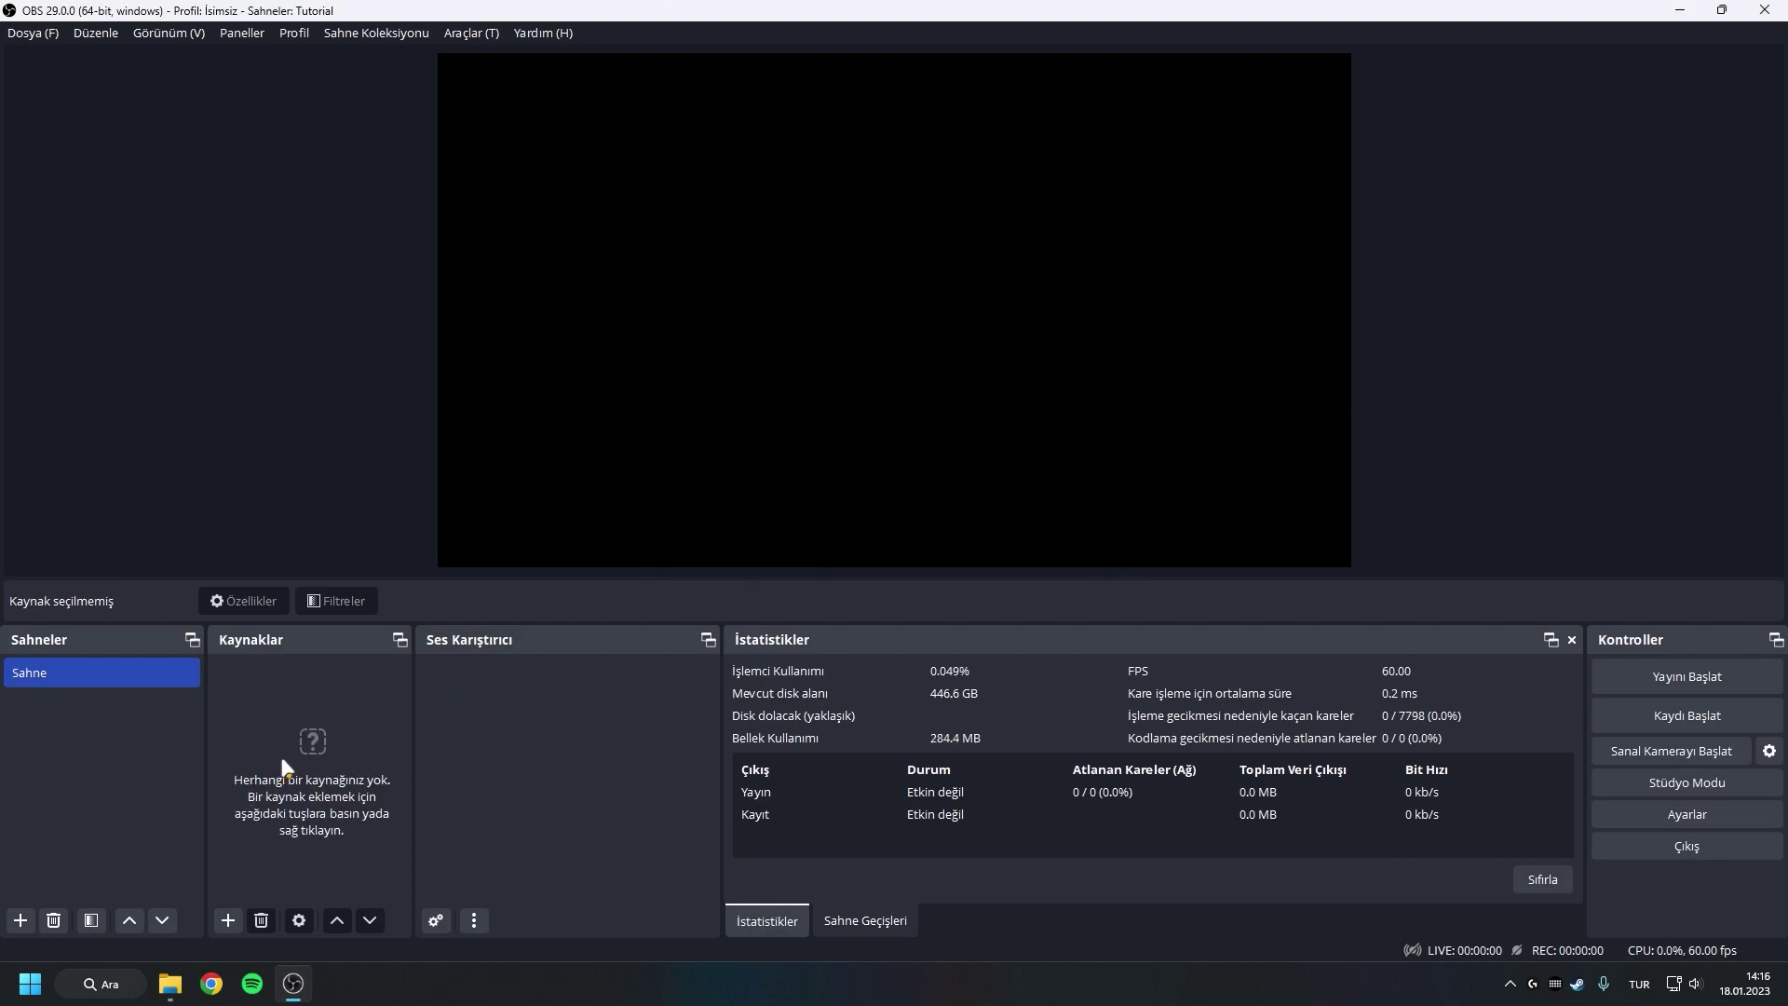
Rename the default scene in the Tutorial collection as Apex
{"action": "right_click", "coordinate": [71, 663]}
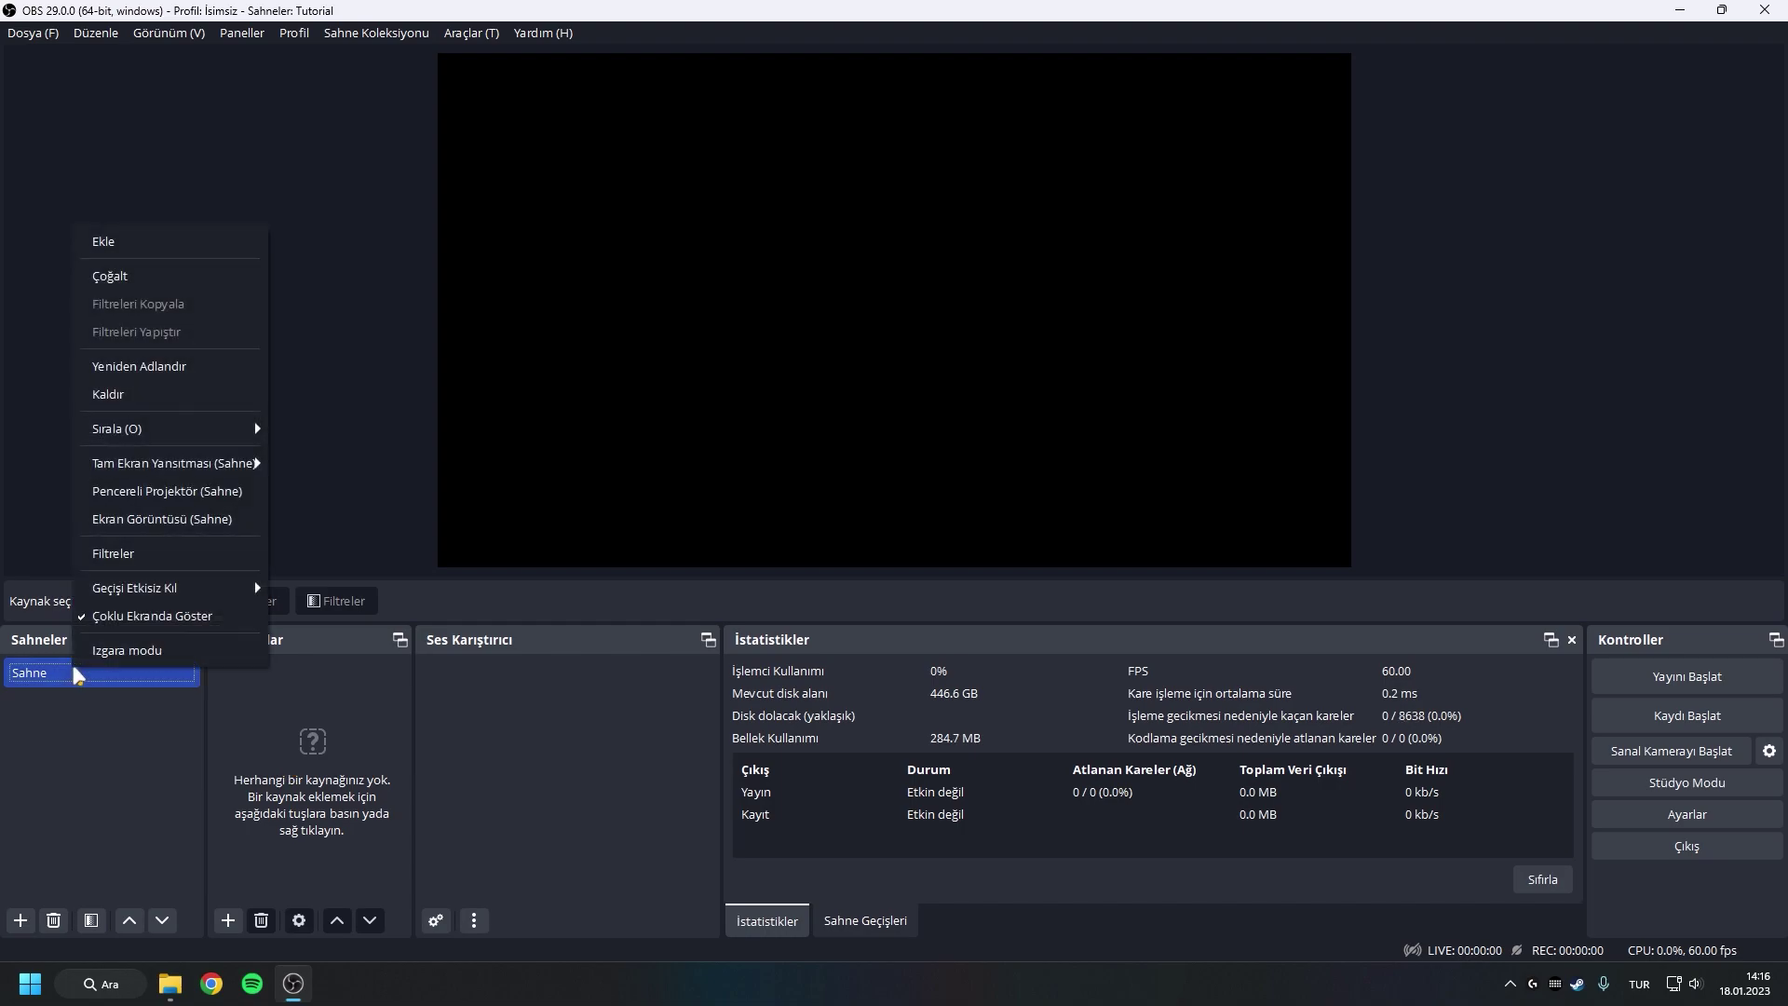
{"action": "left_click", "coordinate": [159, 366]}
{"action": "type", "text": "Apex"}
{"action": "key", "text": "Return"}
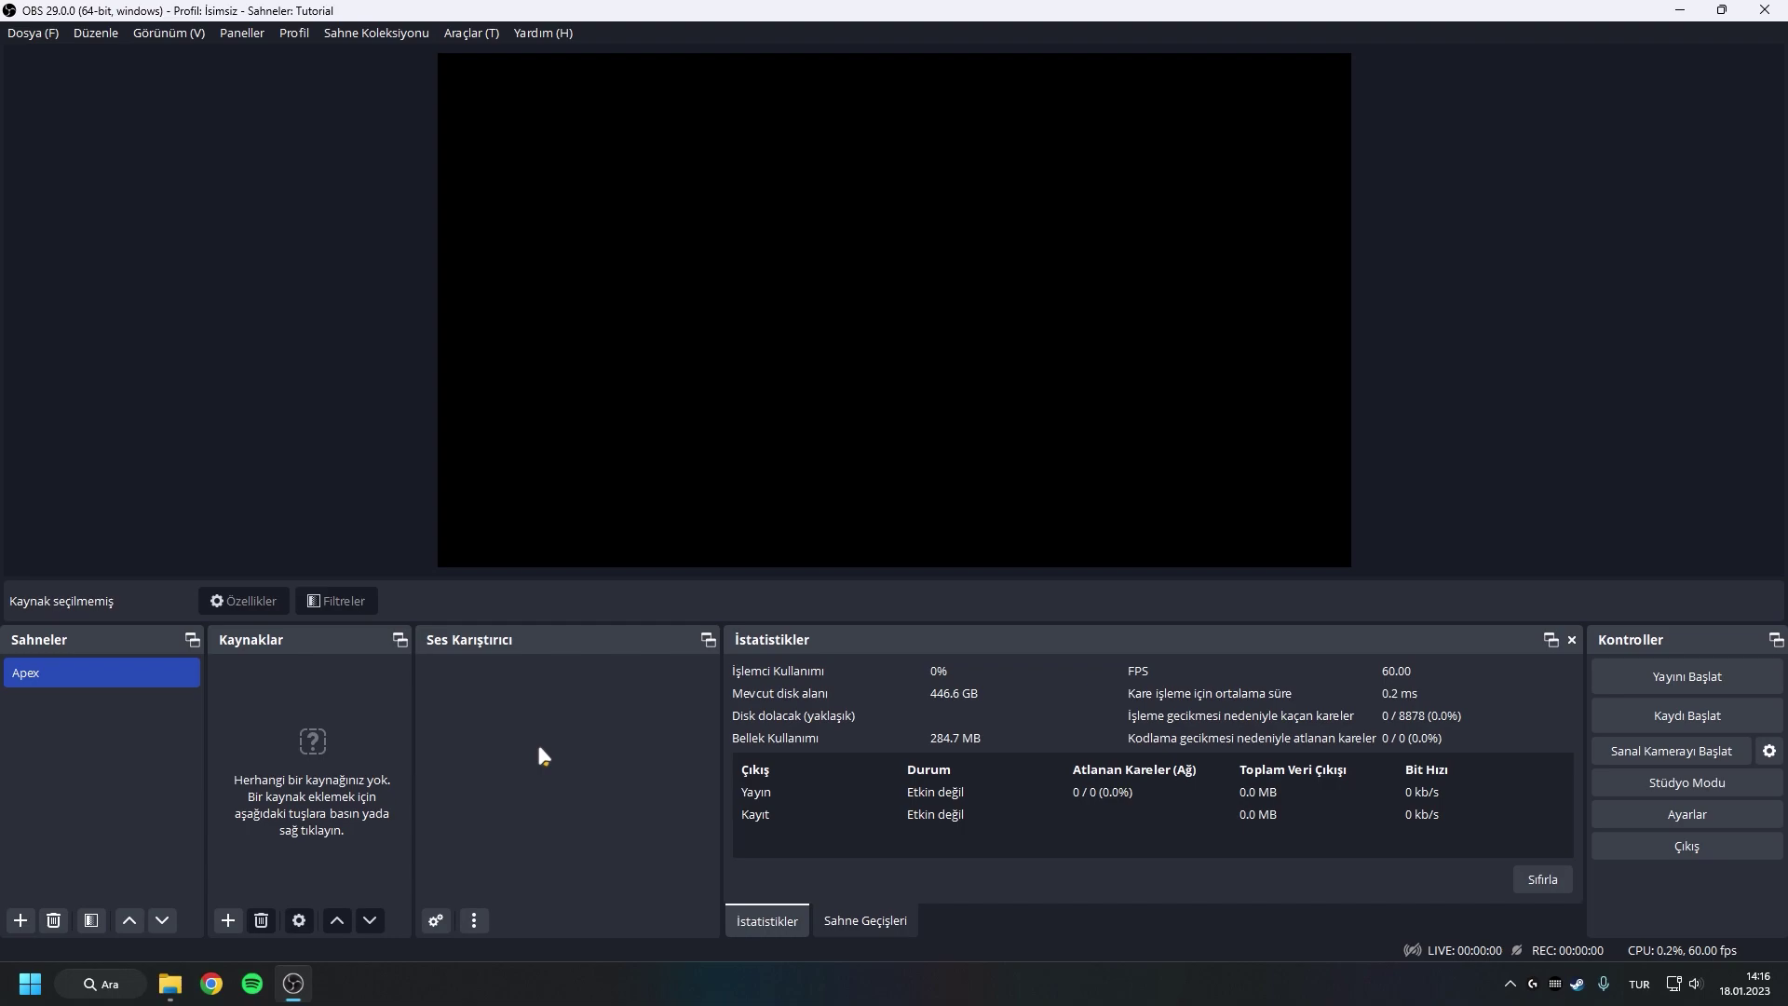
Add a new display capture source named Ekran Yakalama to the Apex scene
{"action": "right_click", "coordinate": [289, 704]}
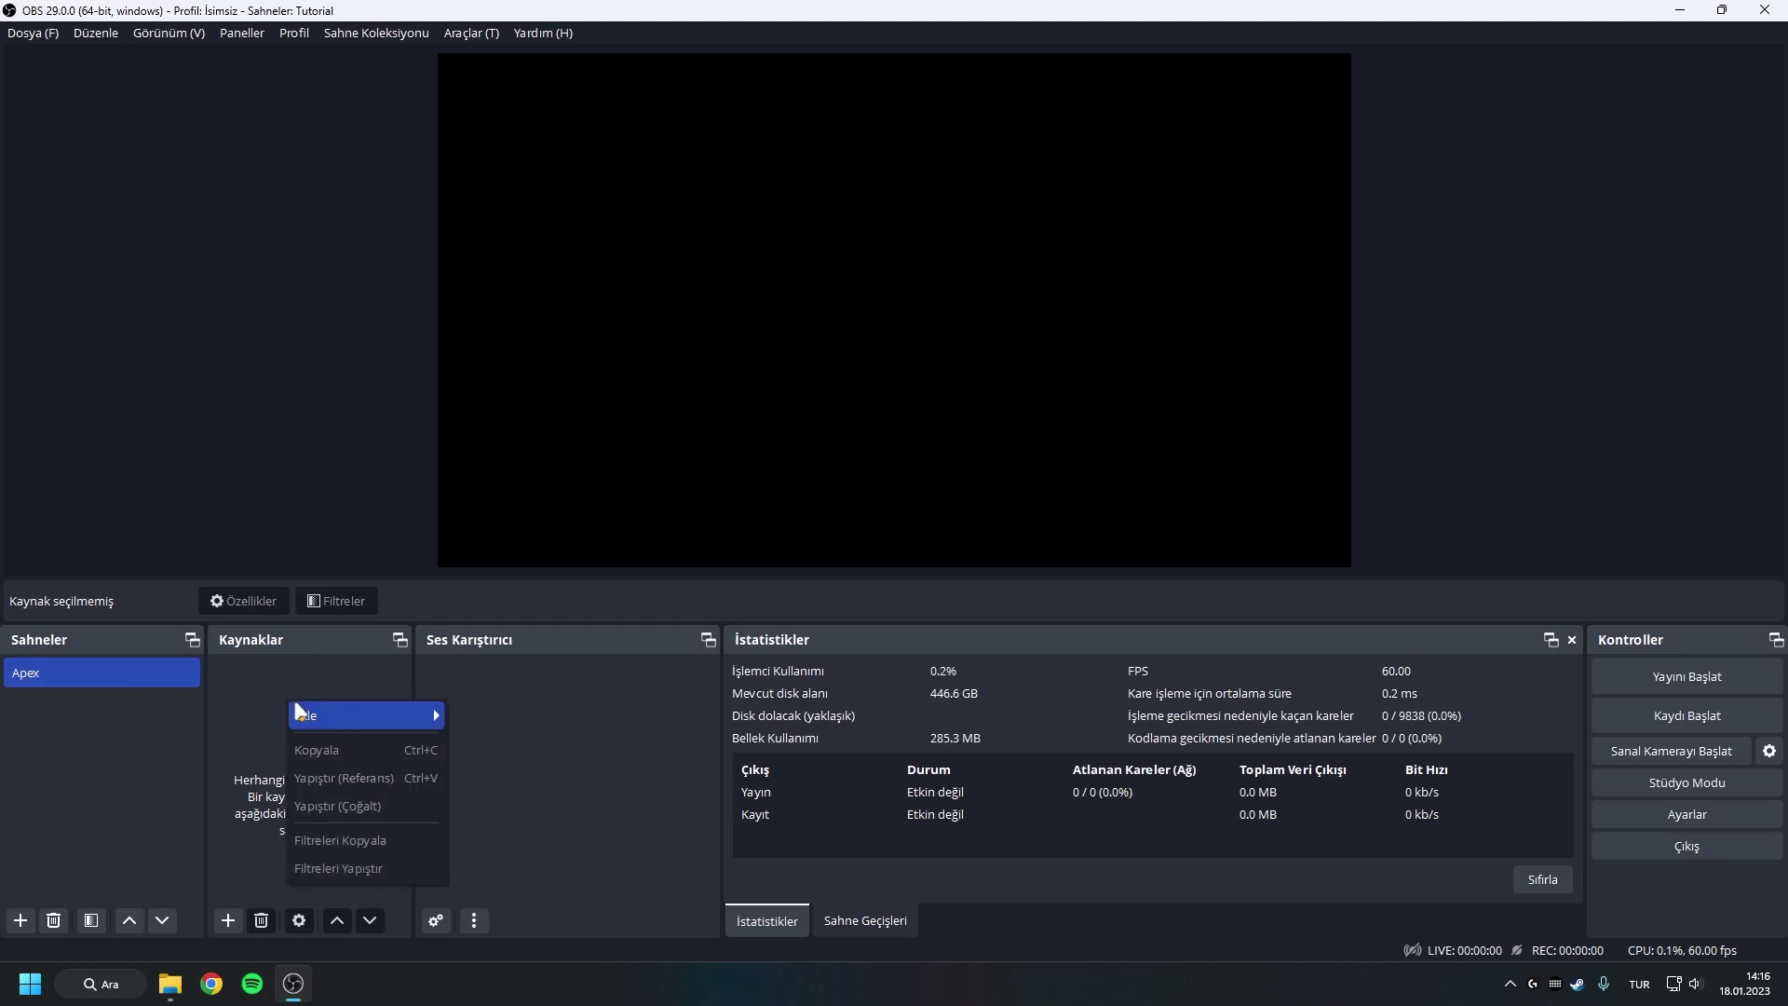
{"action": "mouse_move", "coordinate": [298, 714]}
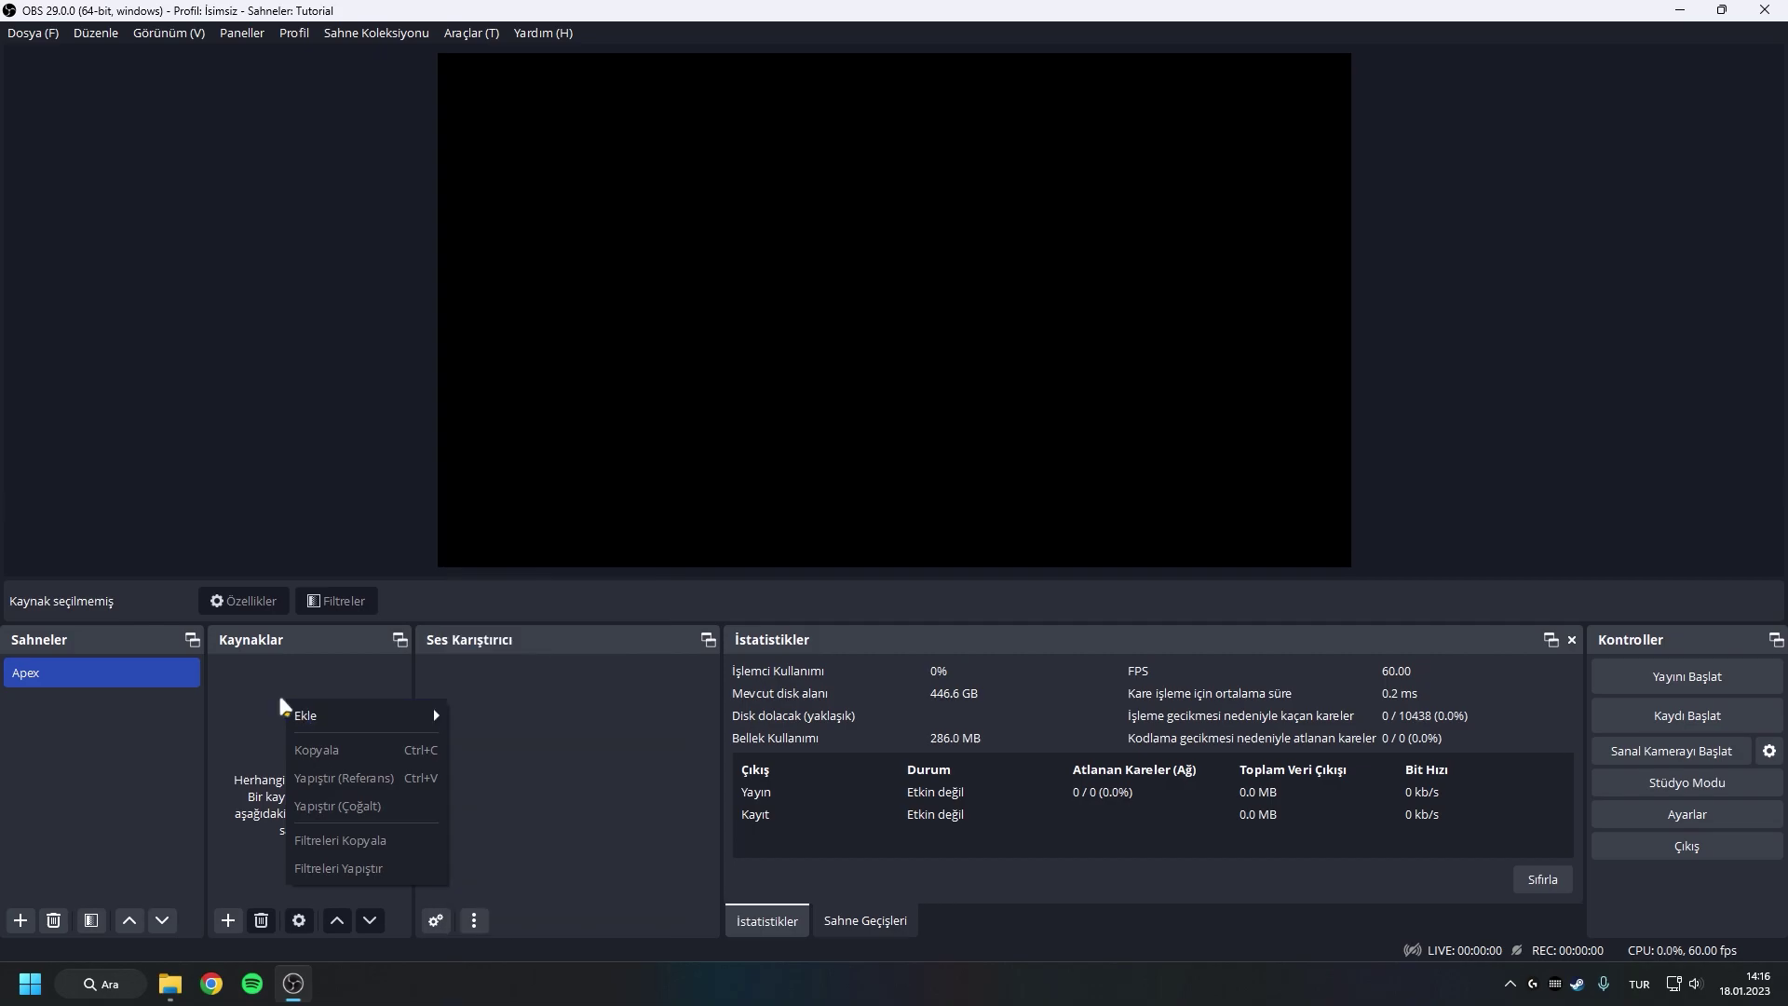
{"action": "left_click", "coordinate": [536, 585]}
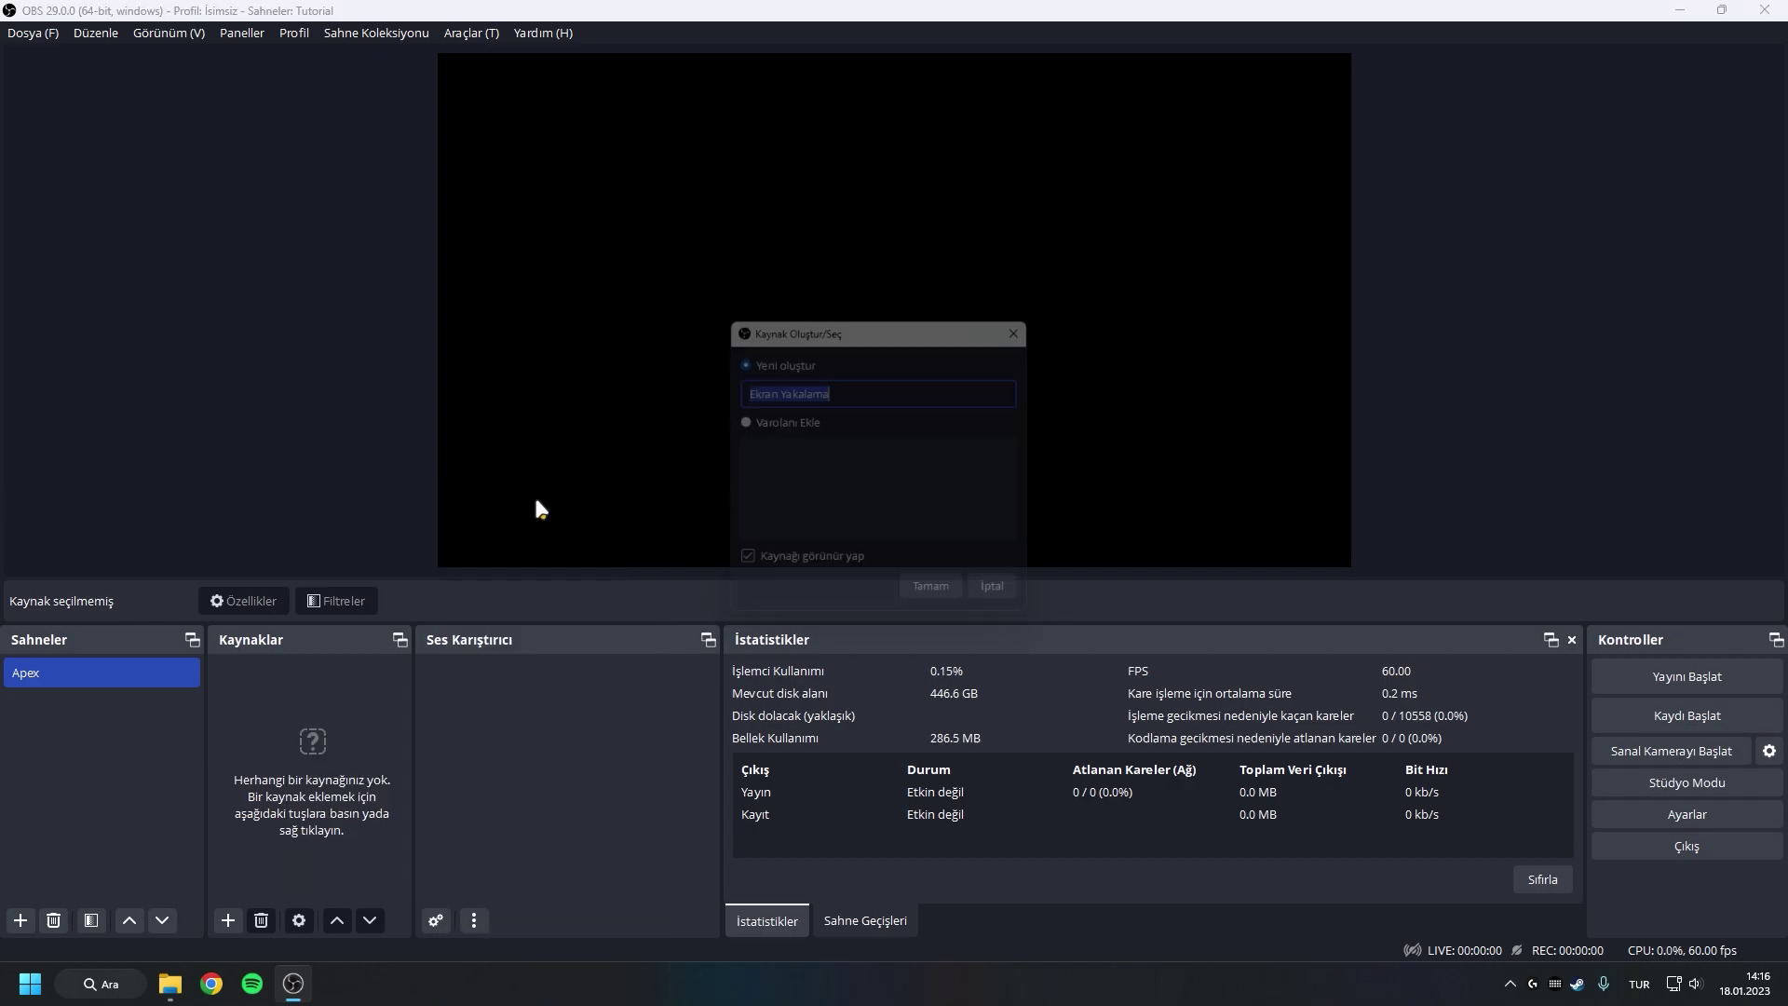
{"action": "left_click", "coordinate": [931, 586]}
Move the OBS window around the desktop to check the display capture preview, and maximize it again
{"action": "left_click_drag", "start_coordinate": [899, 212], "coordinate": [940, 288]}
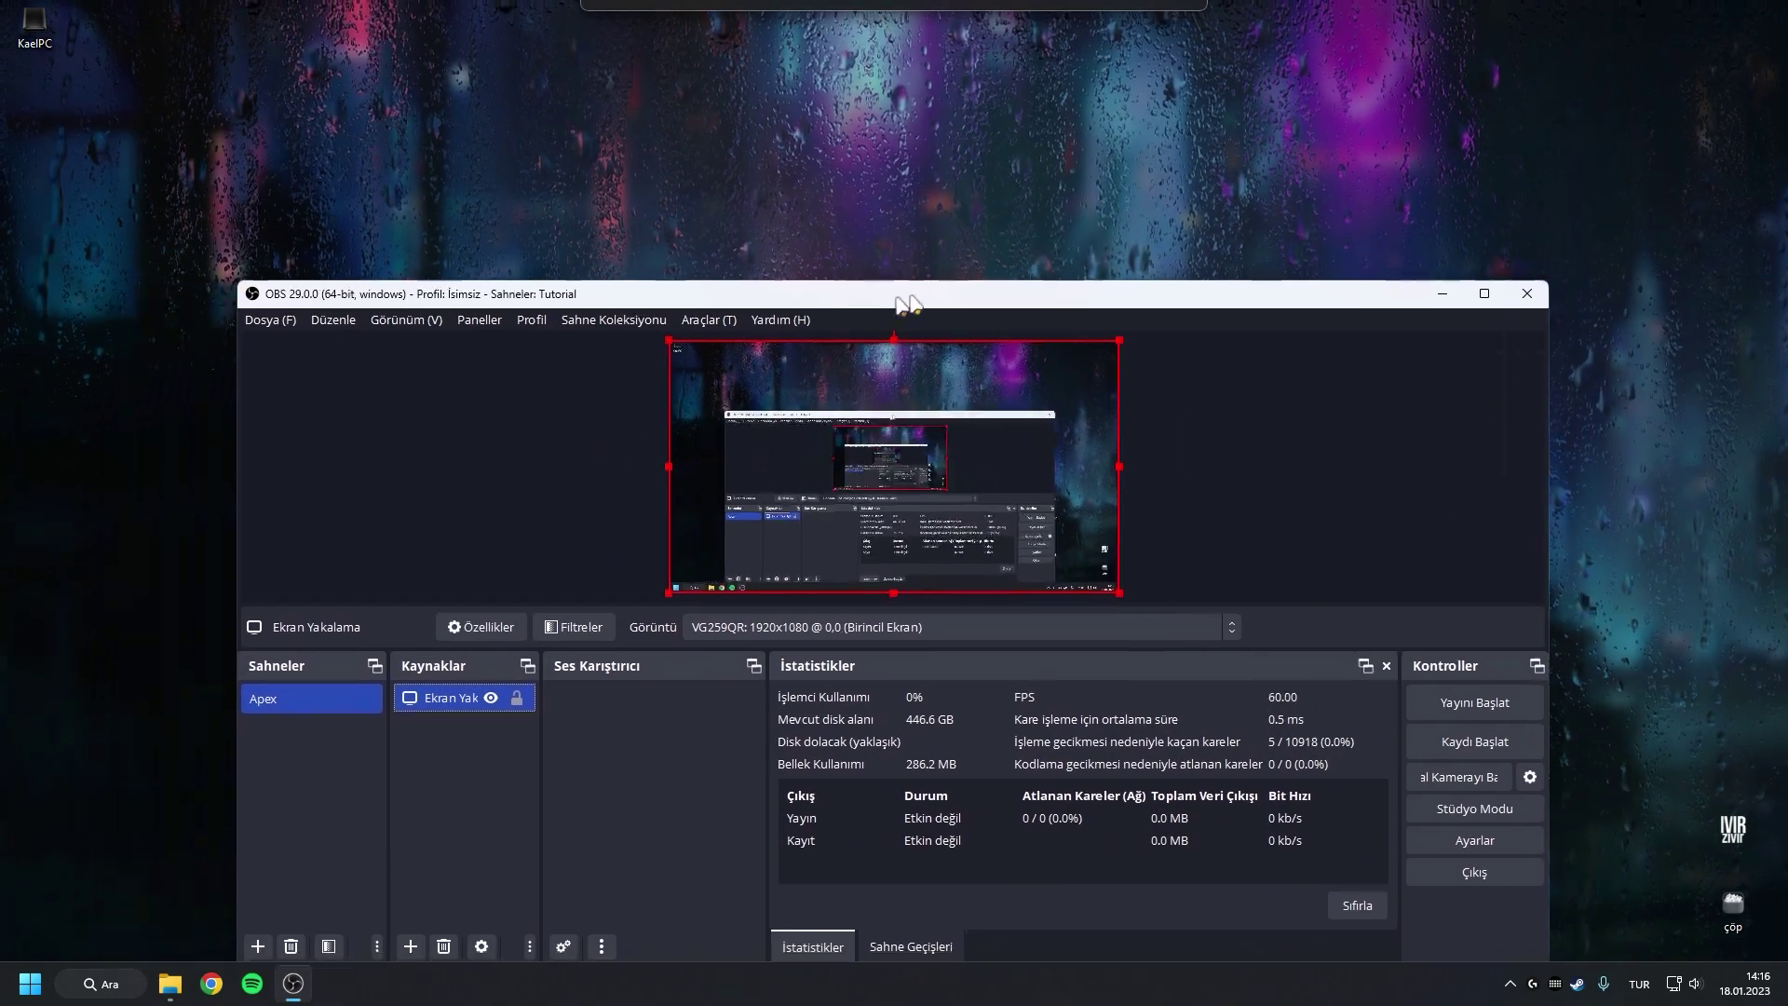
{"action": "left_click_drag", "start_coordinate": [909, 303], "coordinate": [833, 163]}
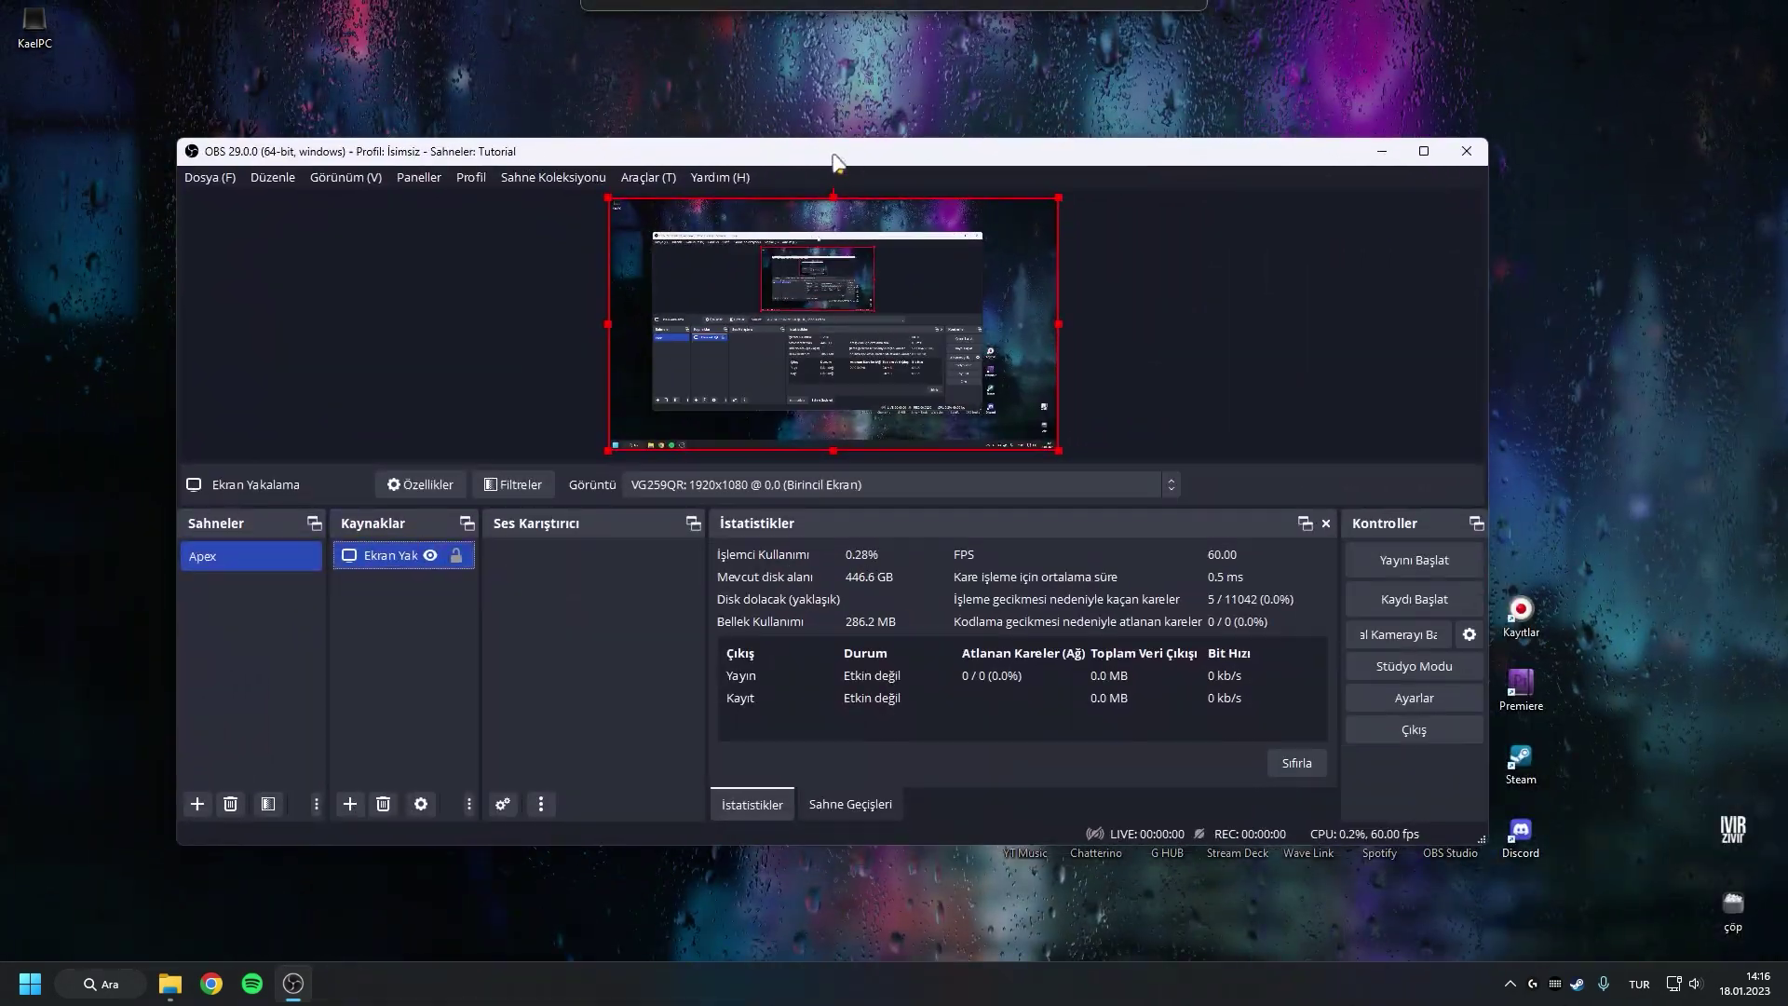
{"action": "double_click", "coordinate": [834, 163]}
{"action": "left_click", "coordinate": [280, 694]}
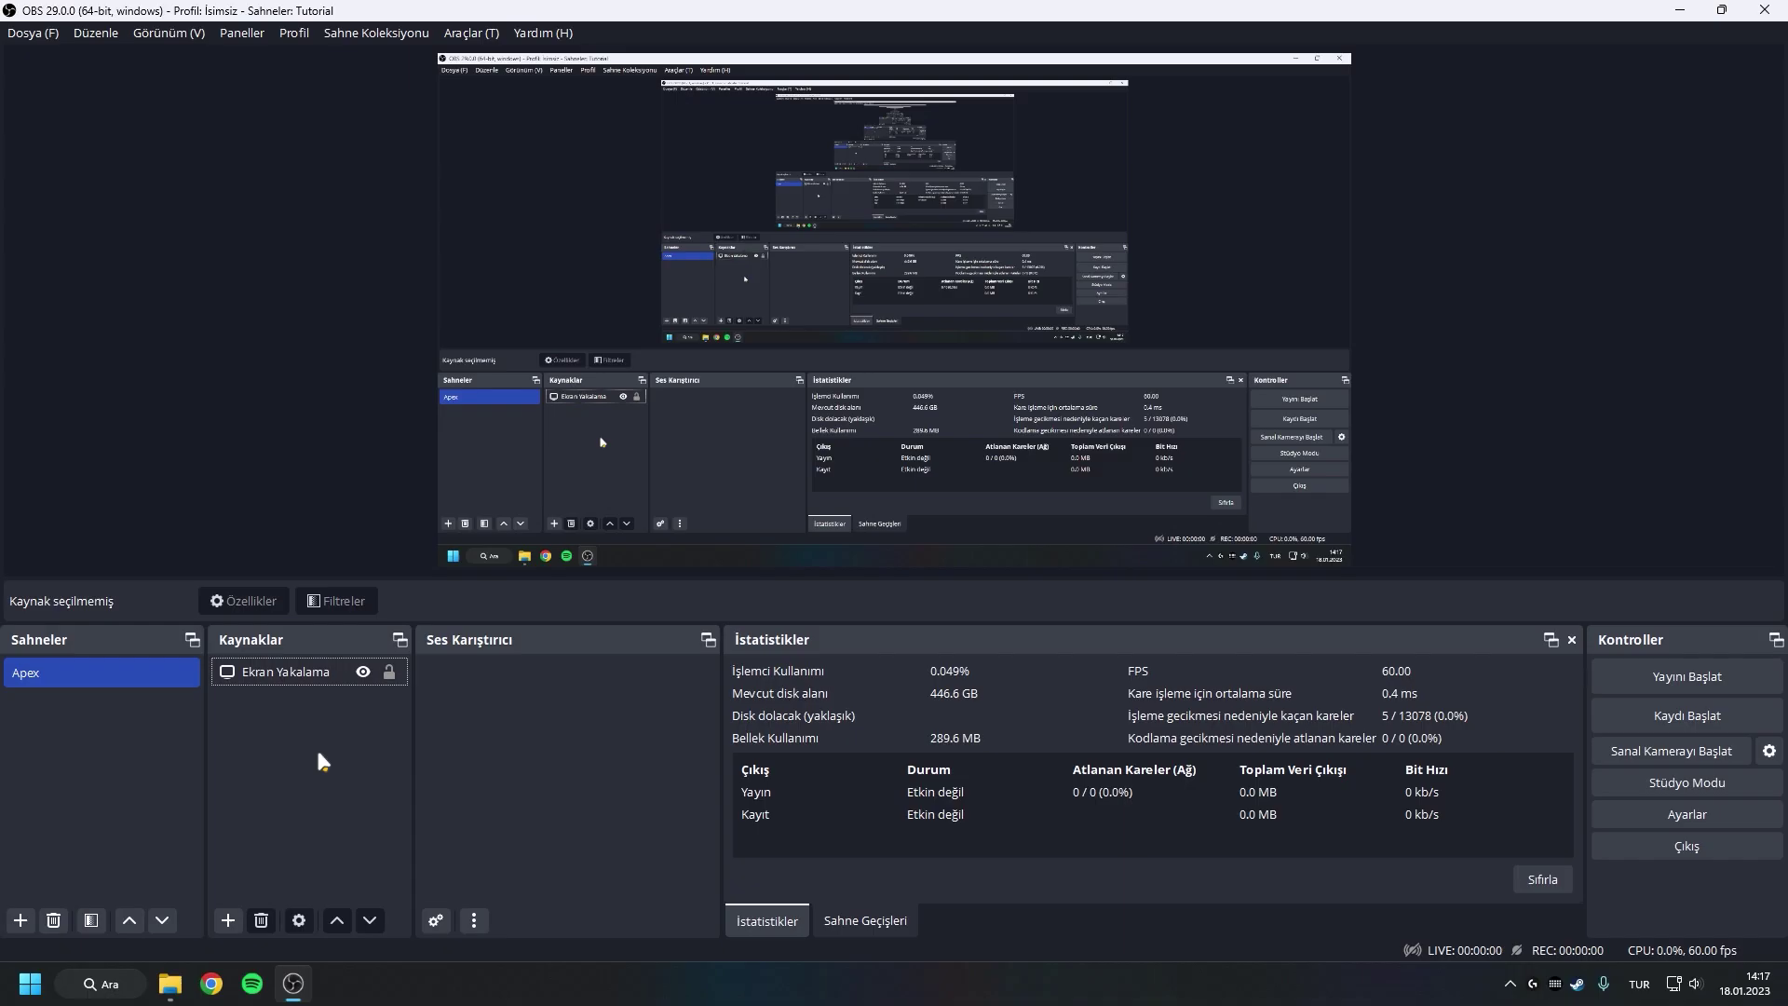
Remove the Ekran Yakalama source from the Apex scene
{"action": "left_click", "coordinate": [317, 672]}
{"action": "key", "text": "Delete"}
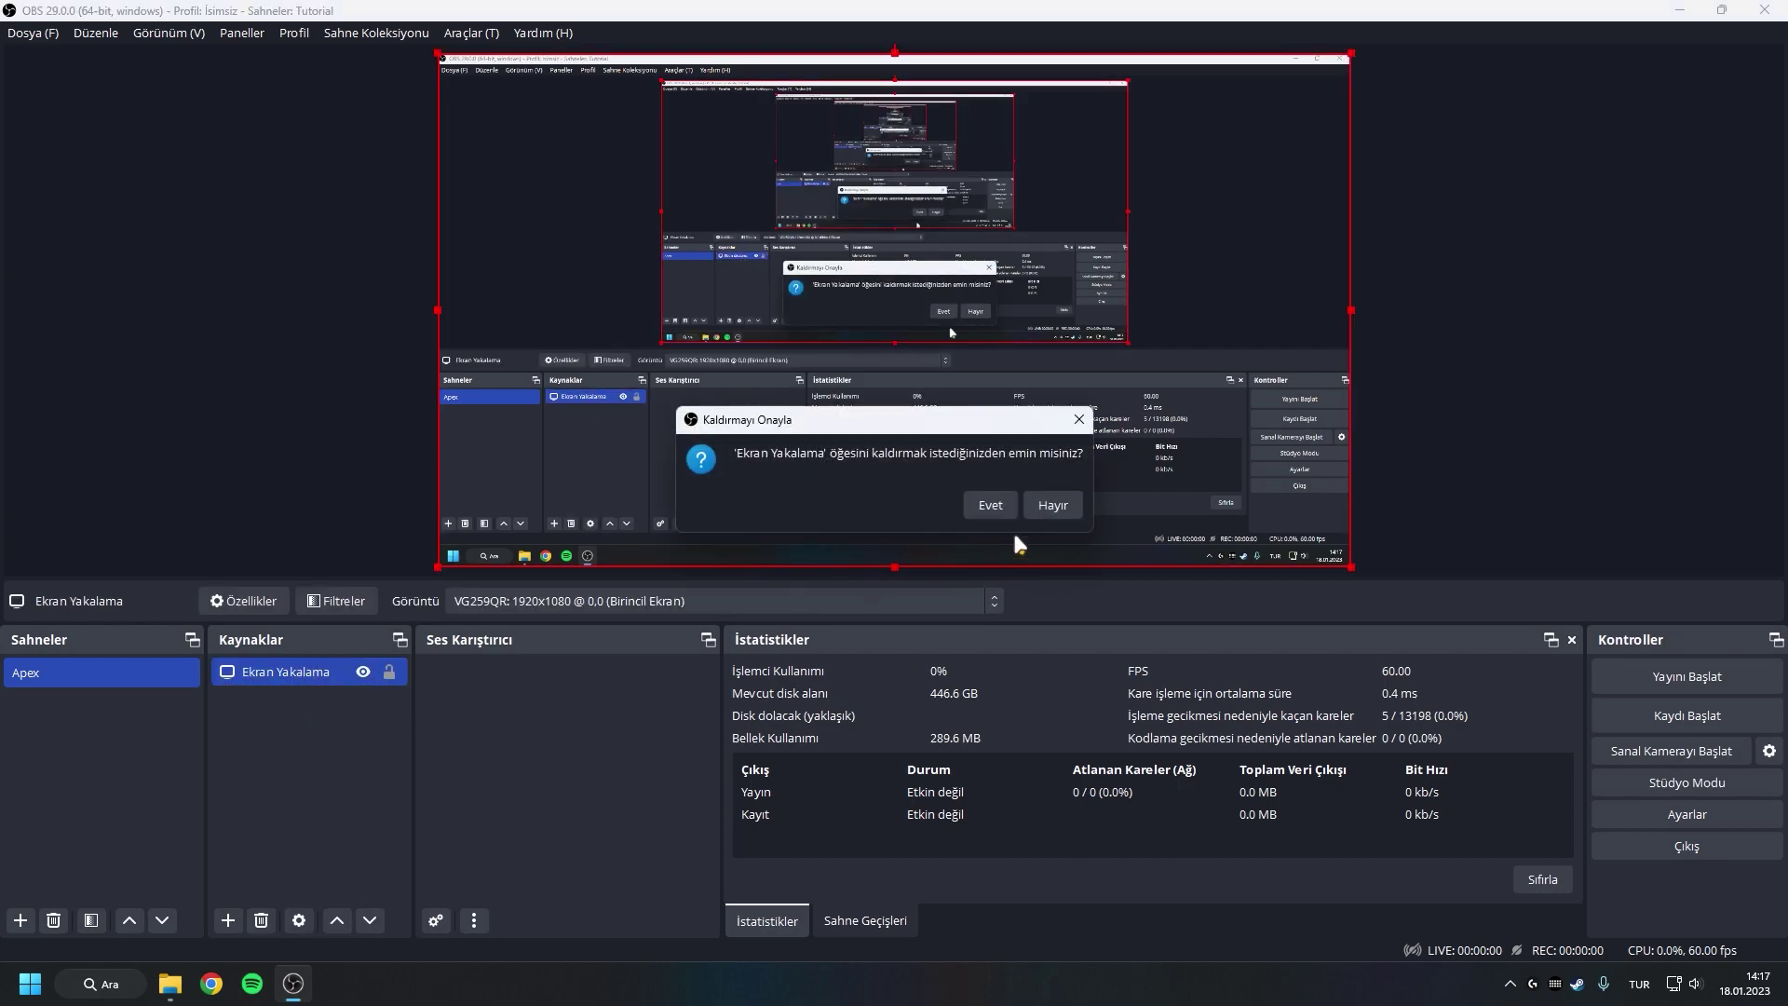
{"action": "left_click", "coordinate": [990, 504]}
Add a new game capture source named Apex Yakalama to the Apex scene
{"action": "right_click", "coordinate": [298, 773]}
{"action": "mouse_move", "coordinate": [351, 591]}
{"action": "left_click", "coordinate": [599, 587]}
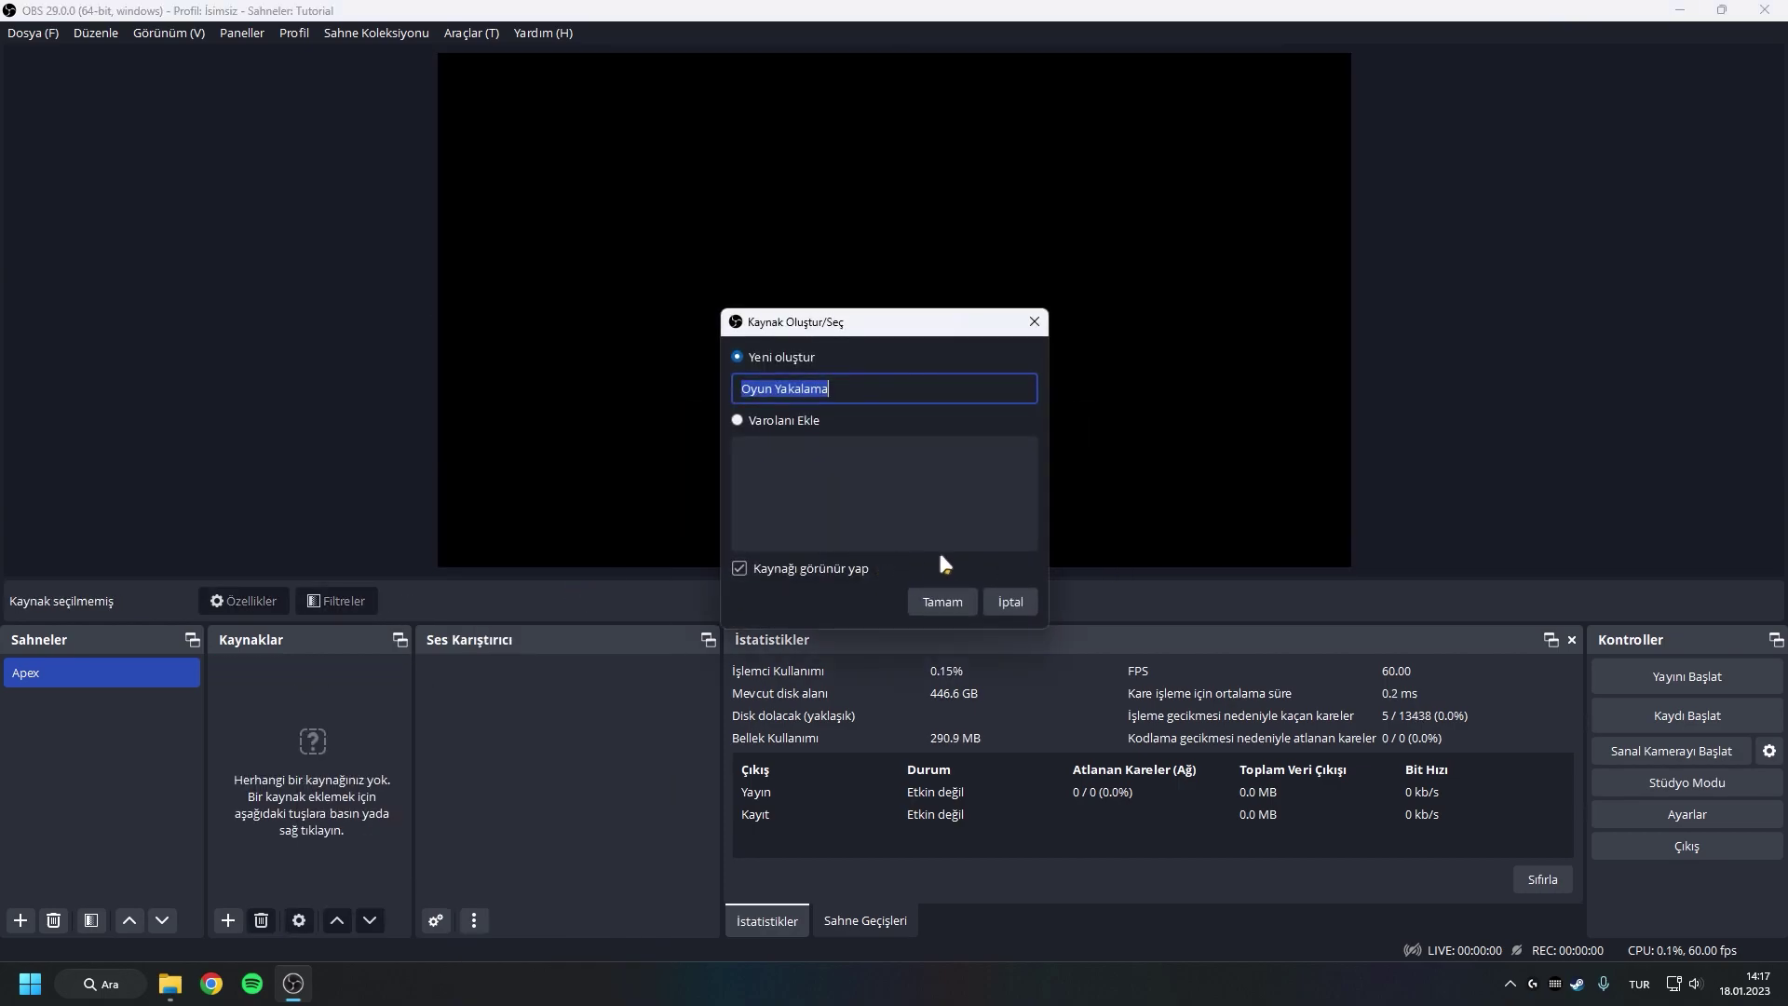
{"action": "type", "text": "Apex Yakalama"}
{"action": "left_click", "coordinate": [940, 602]}
Set the capture mode to Belirli bir pencereyi yakala and check which windows are offered for capture
{"action": "left_click", "coordinate": [809, 491]}
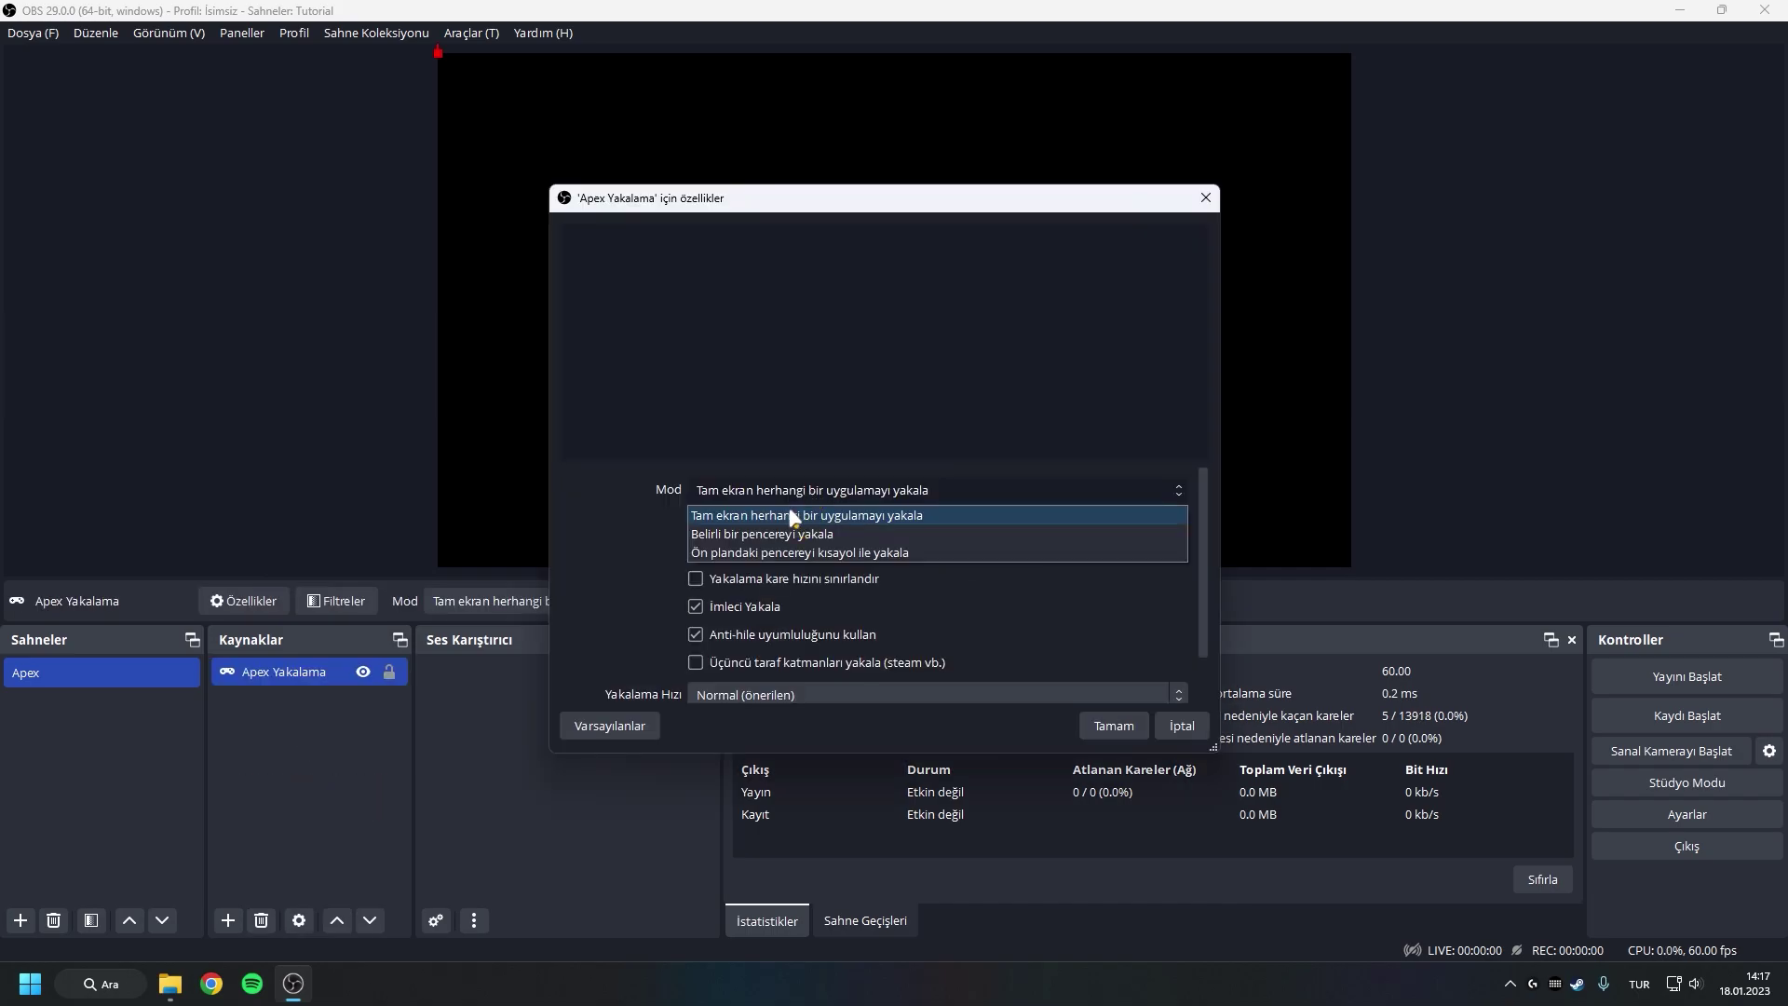
{"action": "left_click", "coordinate": [952, 495]}
{"action": "left_click", "coordinate": [918, 492]}
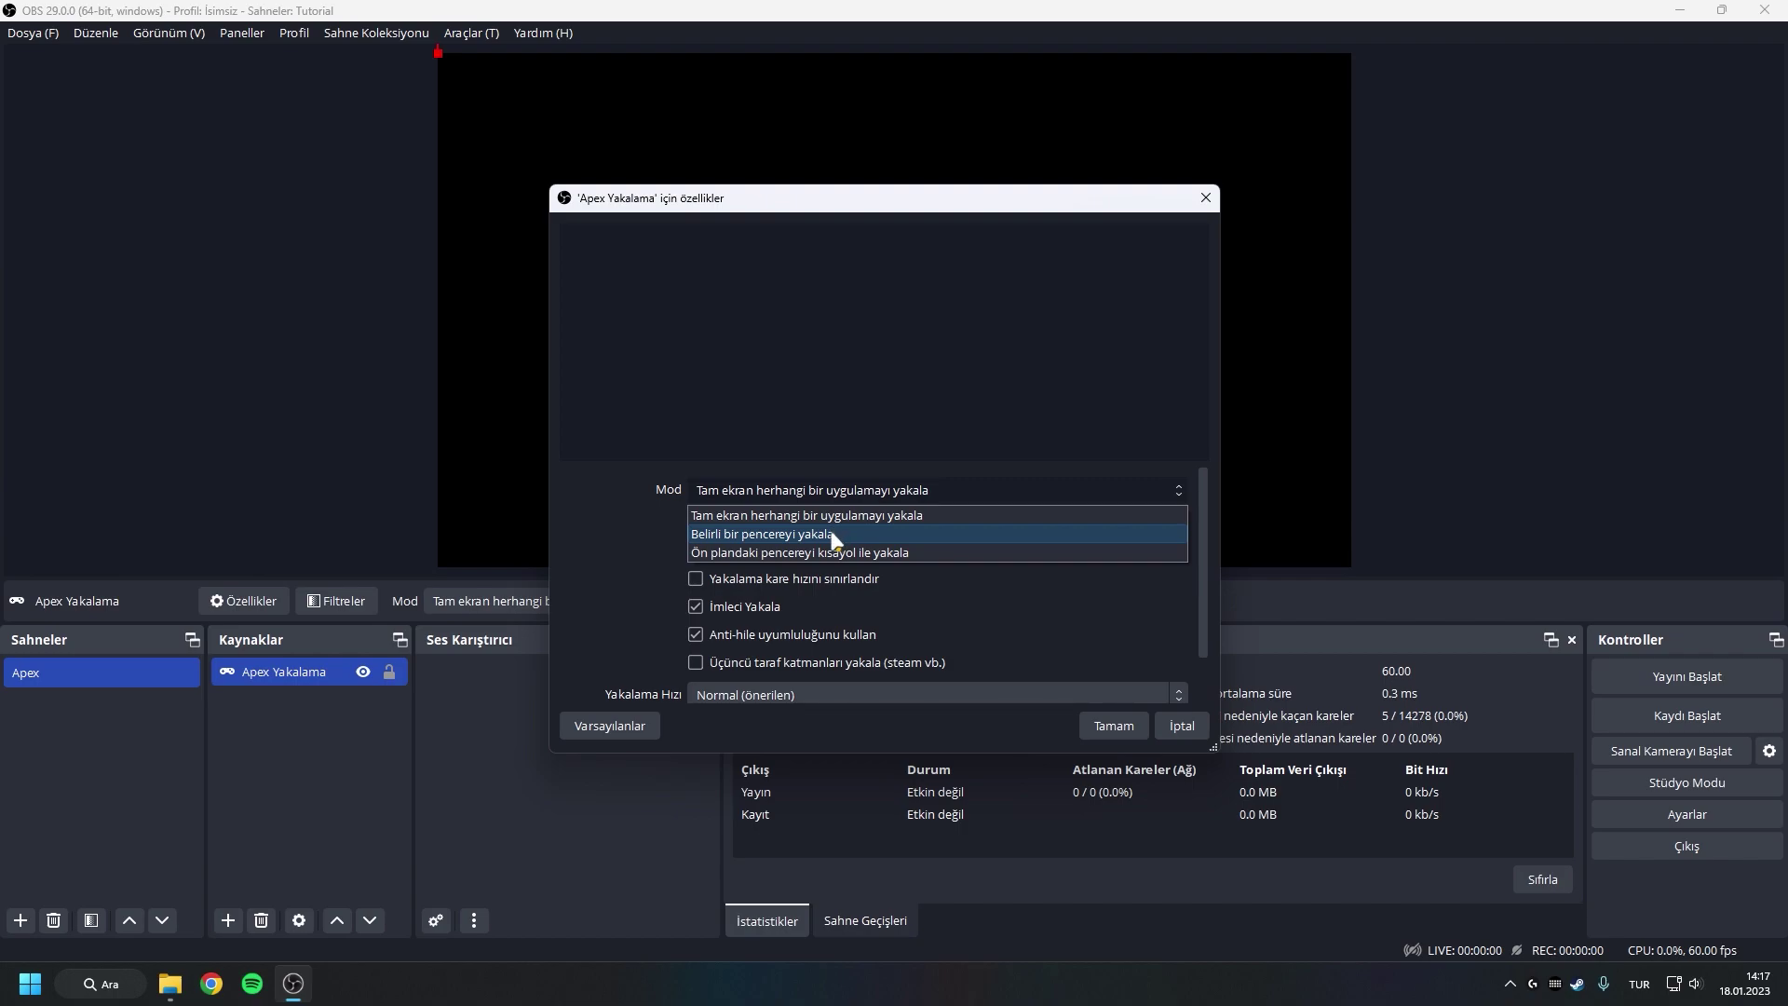
{"action": "left_click", "coordinate": [832, 534]}
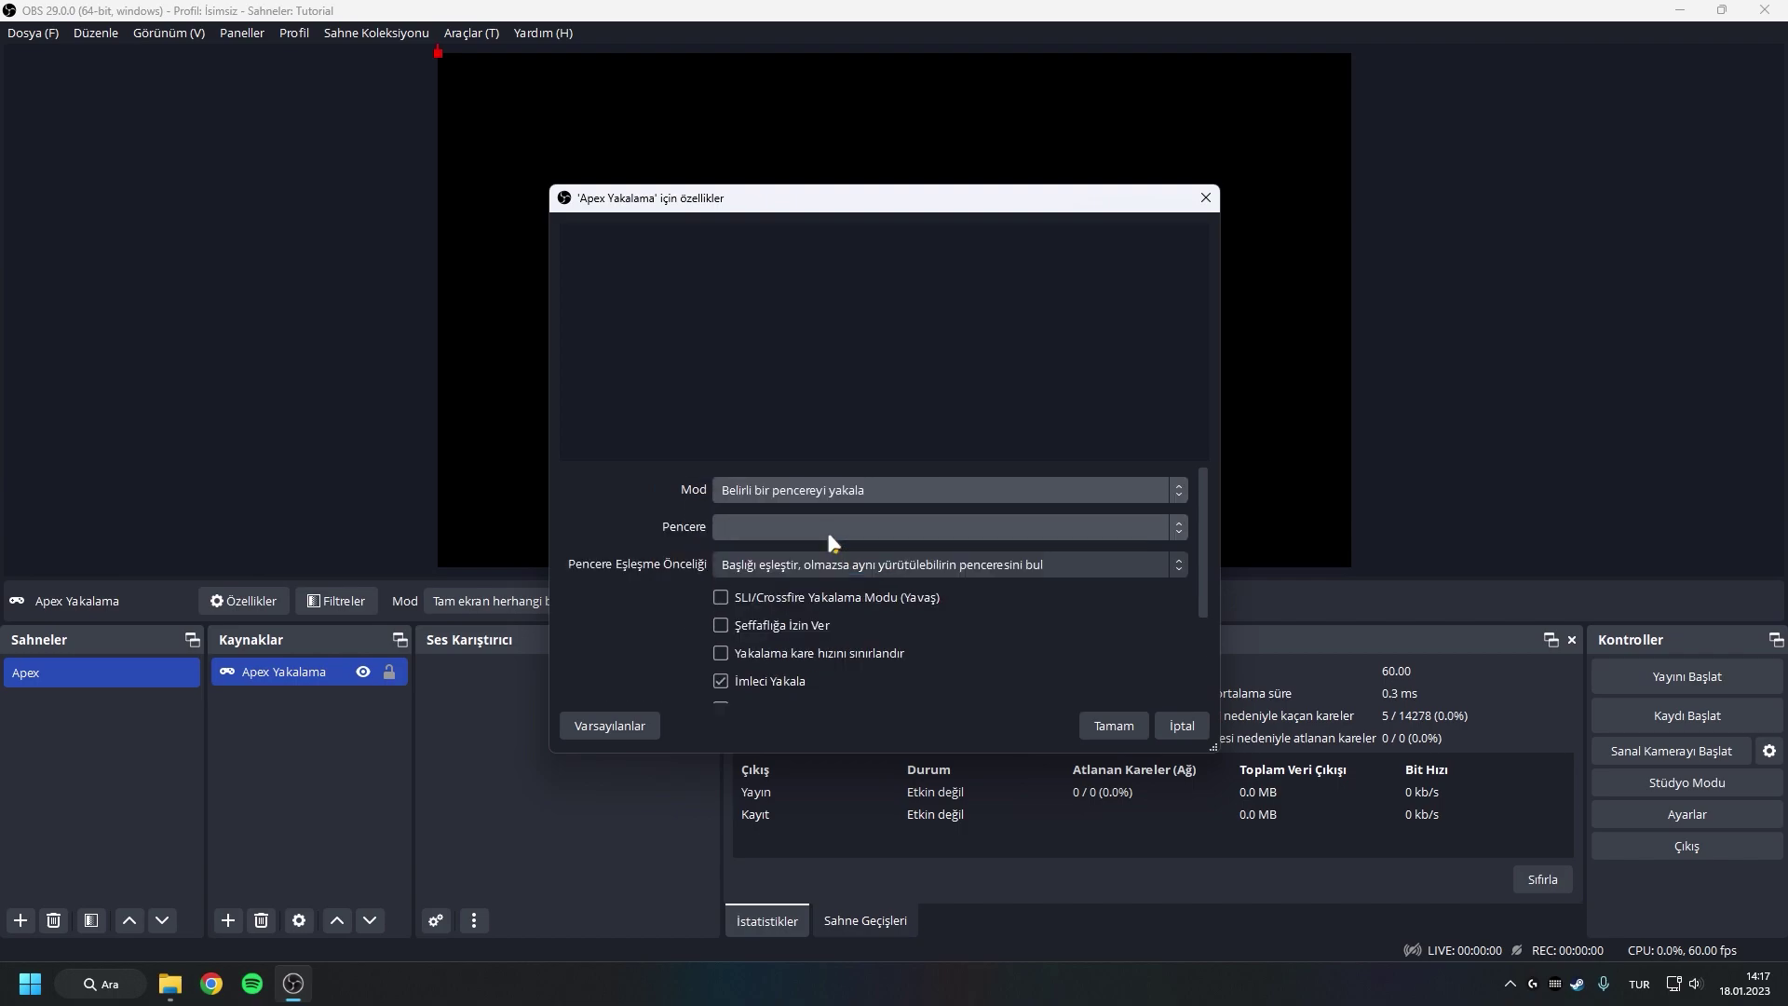
{"action": "left_click", "coordinate": [775, 527]}
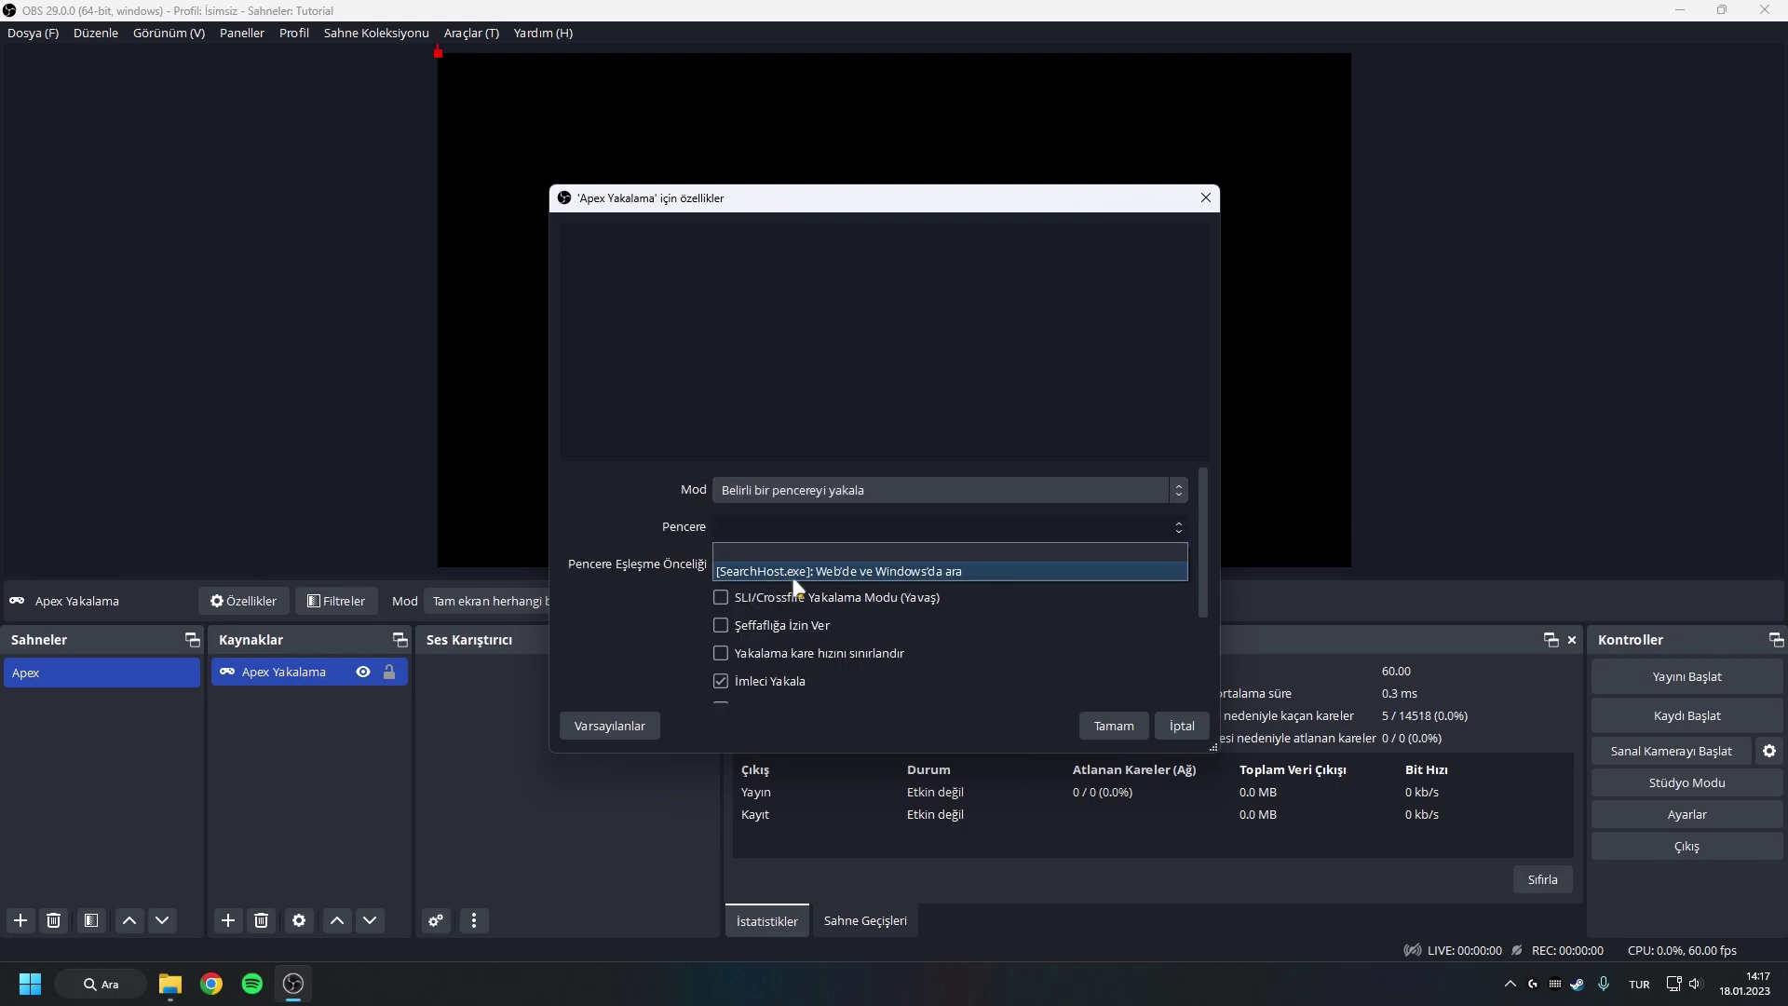
{"action": "left_click", "coordinate": [841, 555]}
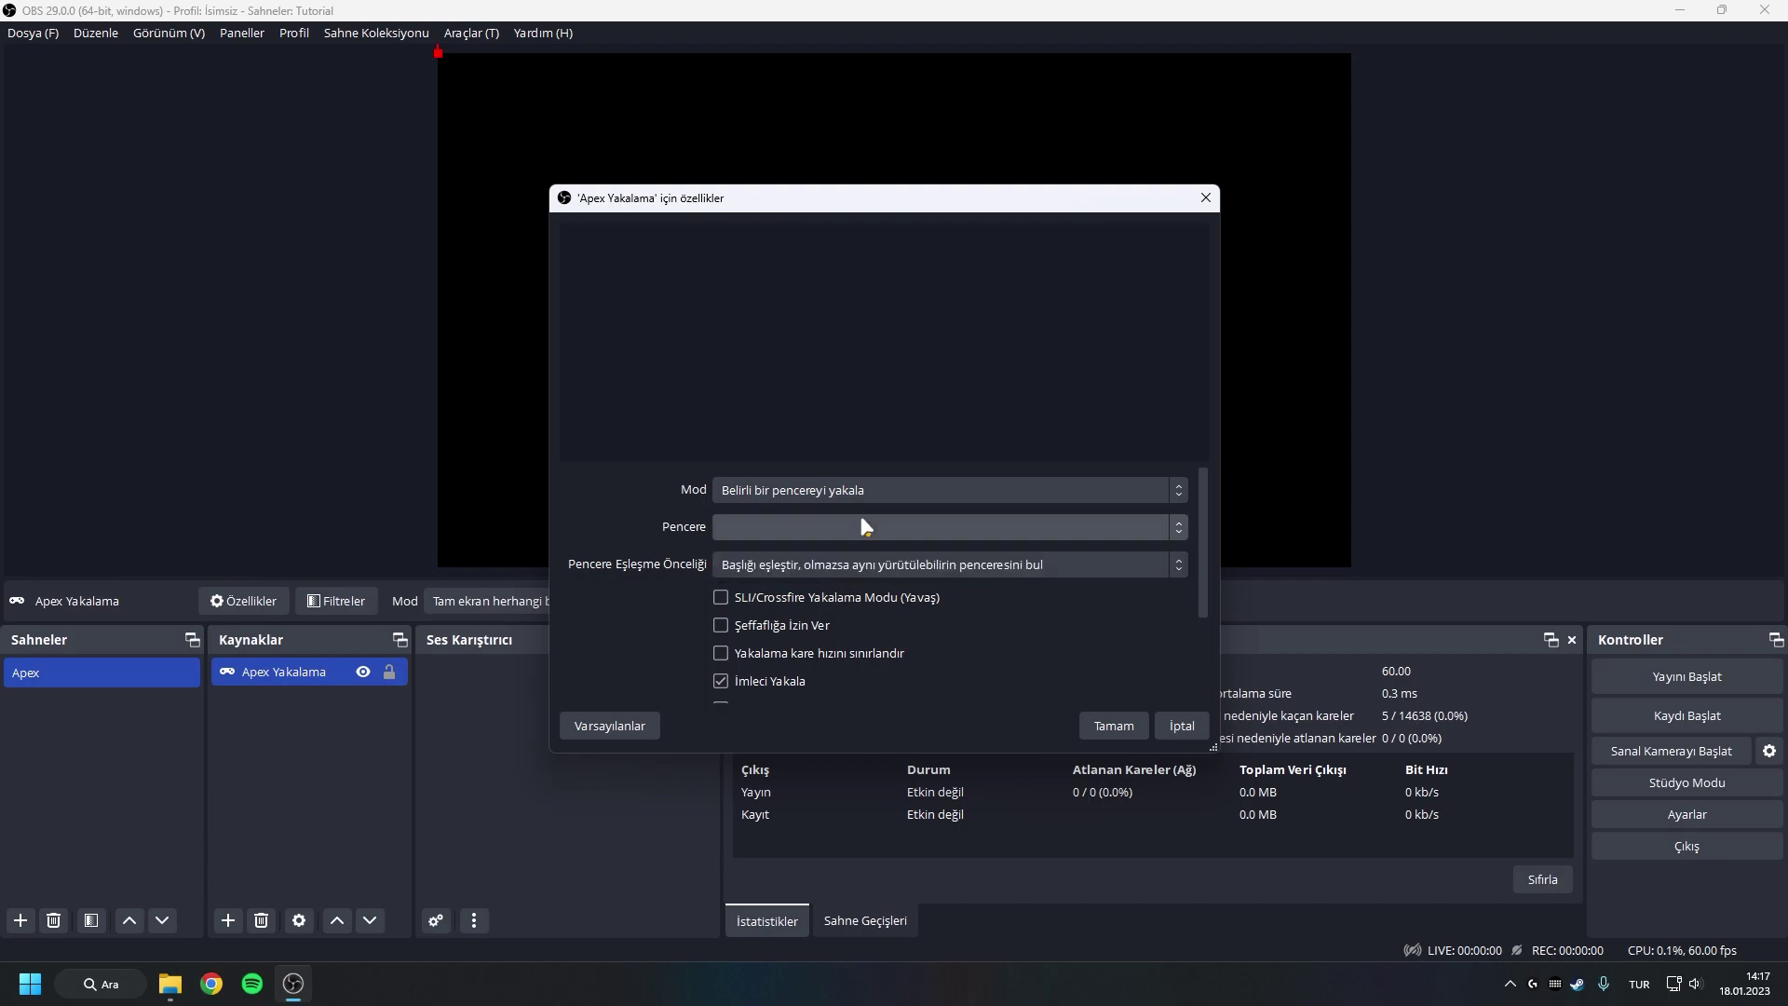
Launch Apex Legends through Steam, recheck the capturable windows, and discard the Apex Yakalama property changes
{"action": "right_click", "coordinate": [1577, 984]}
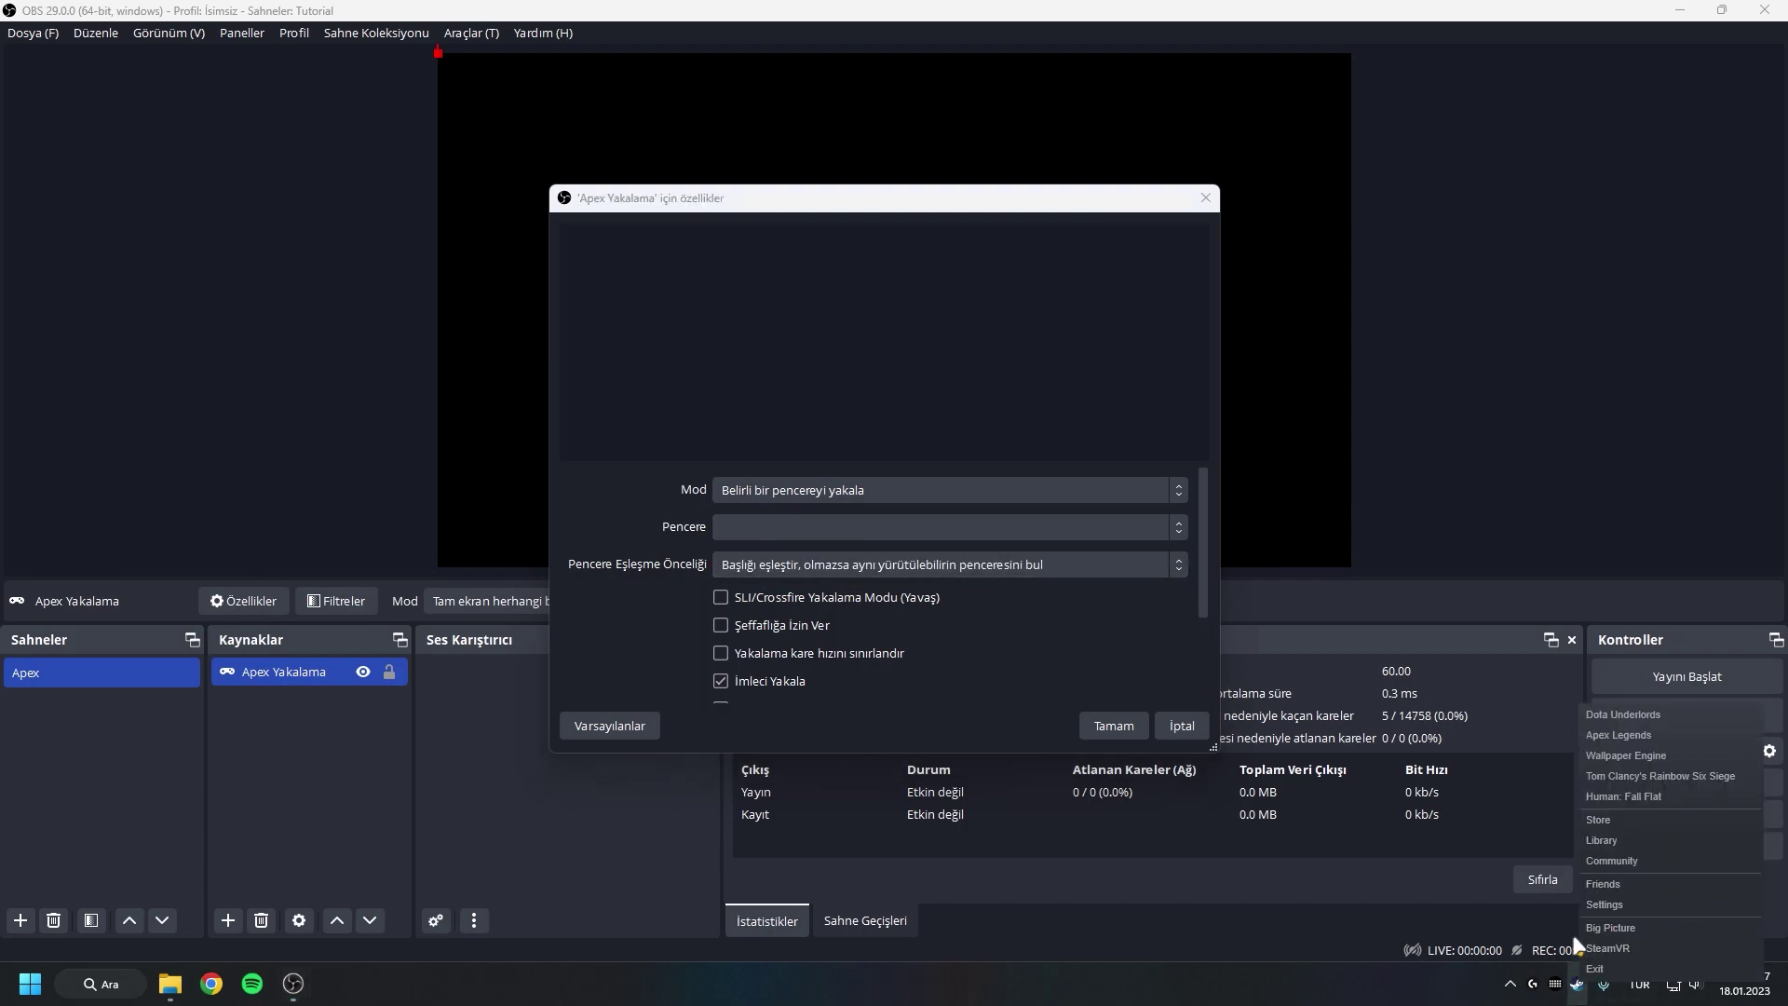
{"action": "left_click", "coordinate": [1619, 735]}
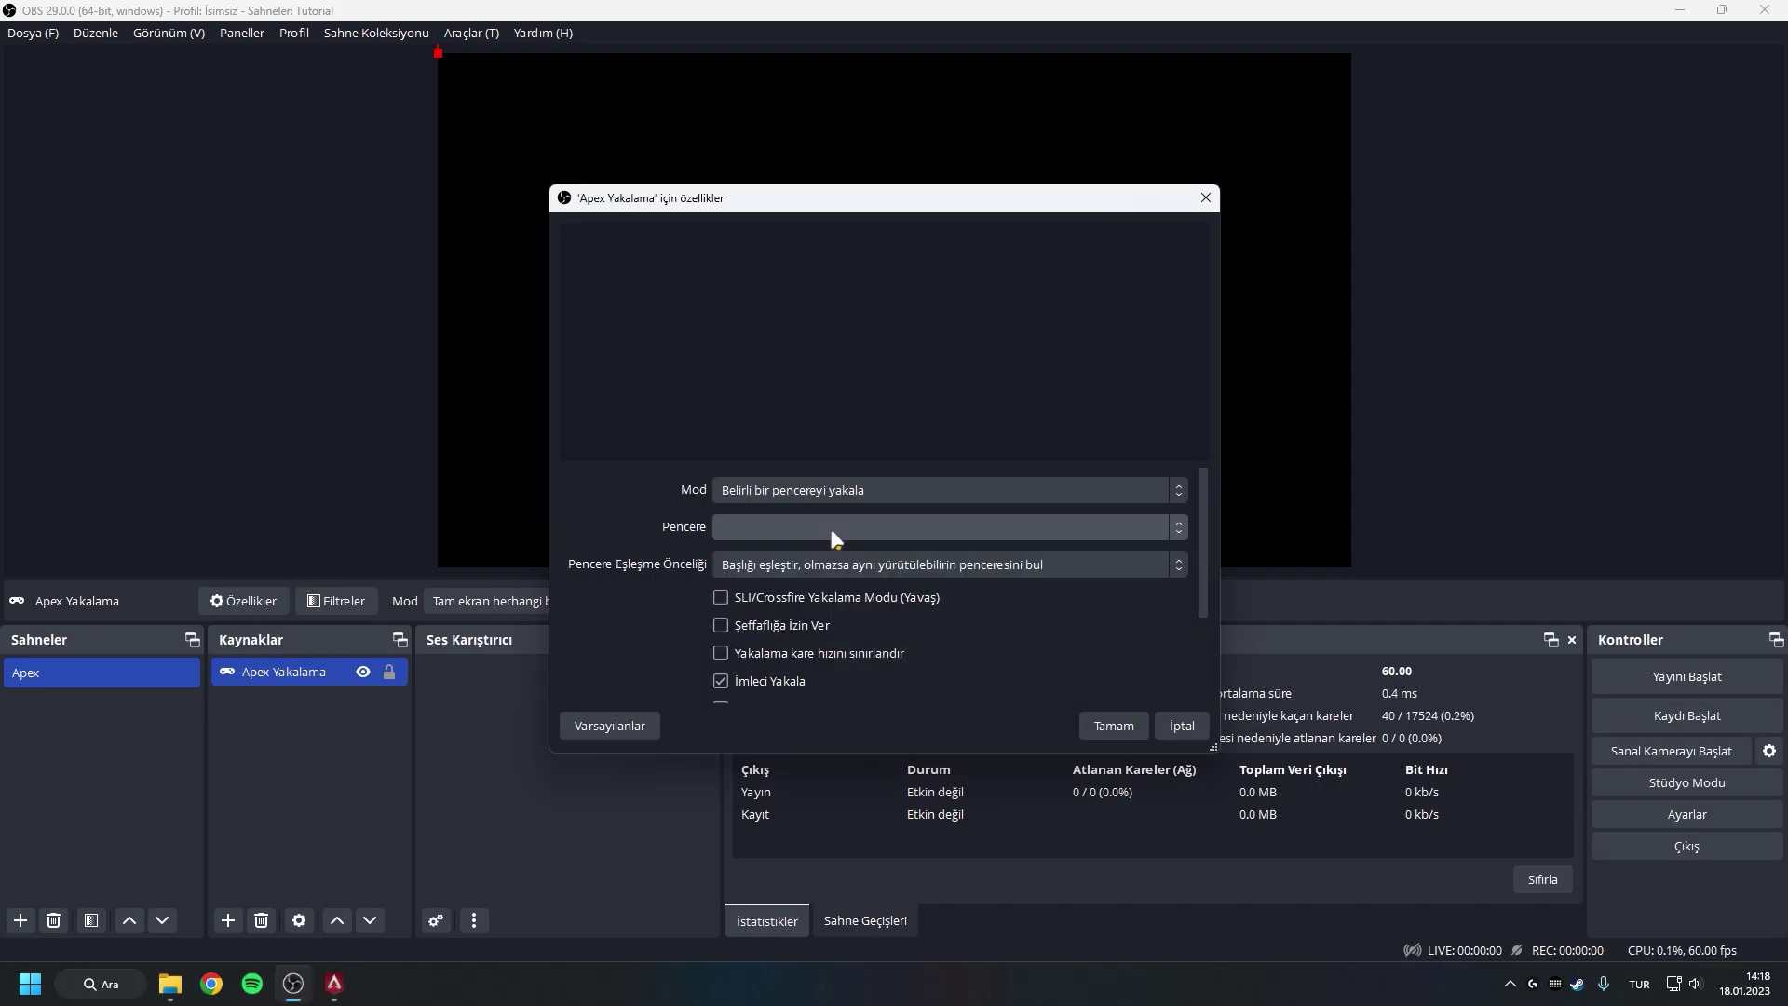
{"action": "left_click", "coordinate": [832, 534]}
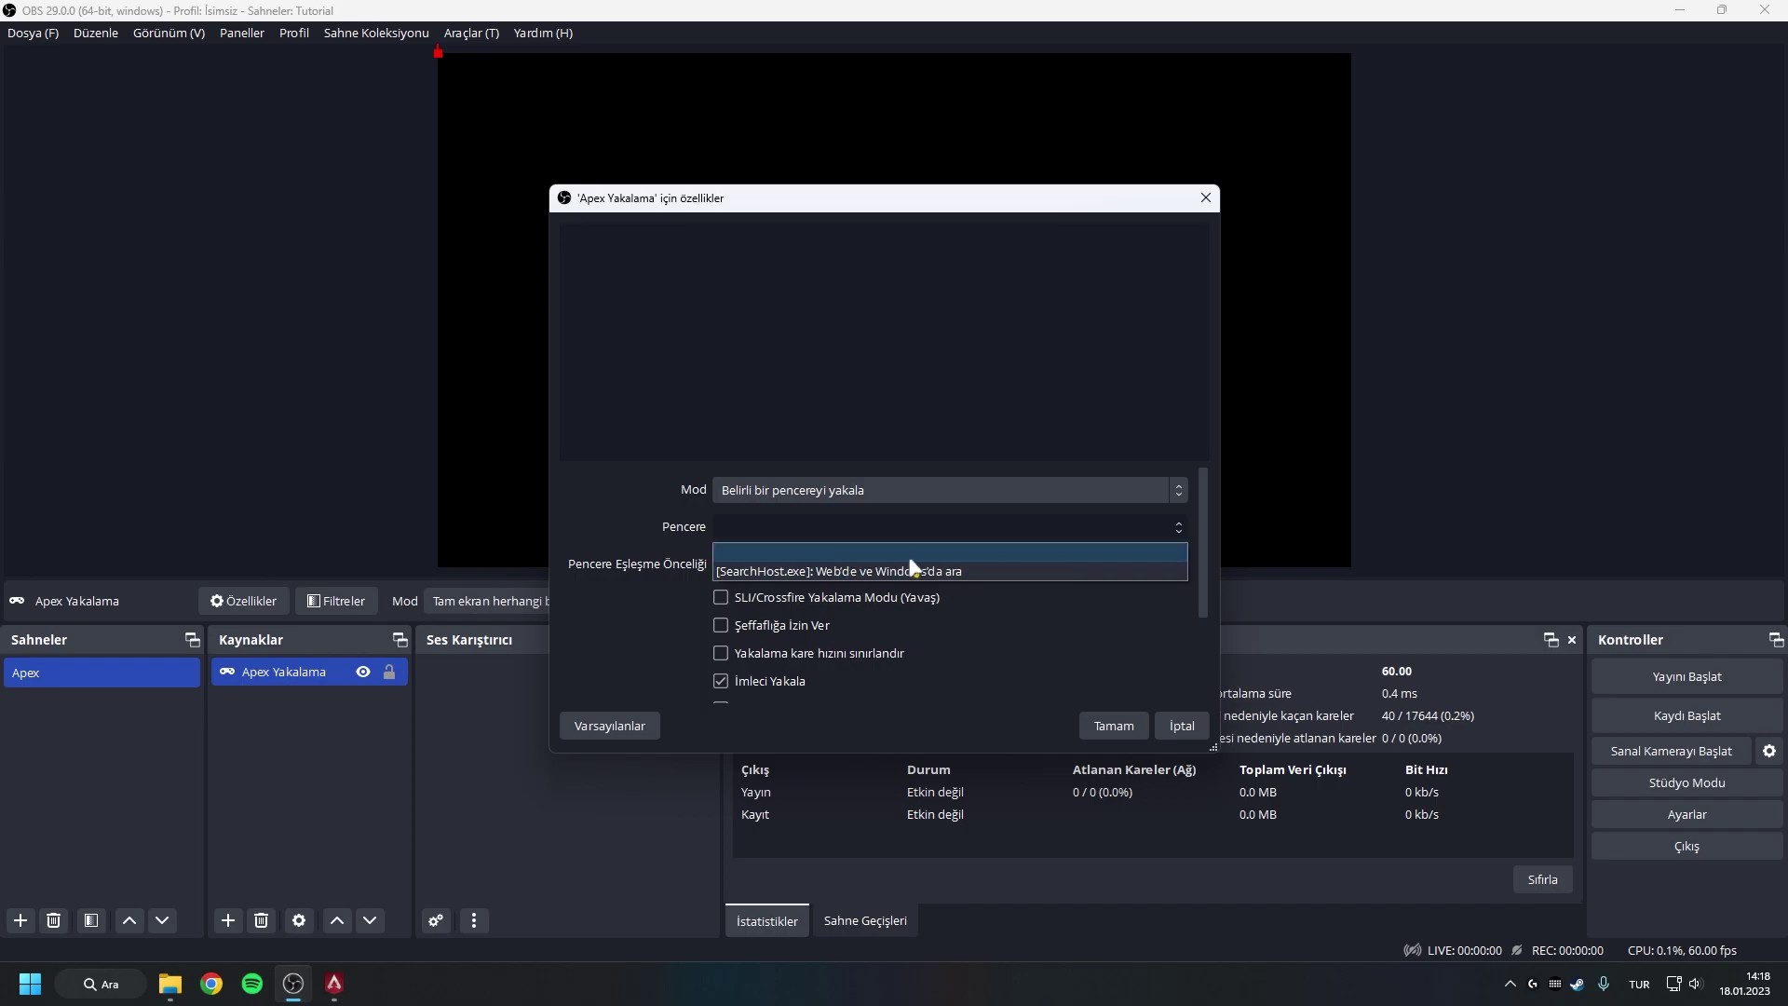
{"action": "left_click", "coordinate": [1180, 726]}
Set the Apex Yakalama source to Belirli bir pencereyi yakala with [r5apex.exe]: Apex Legends as its window
{"action": "double_click", "coordinate": [284, 672]}
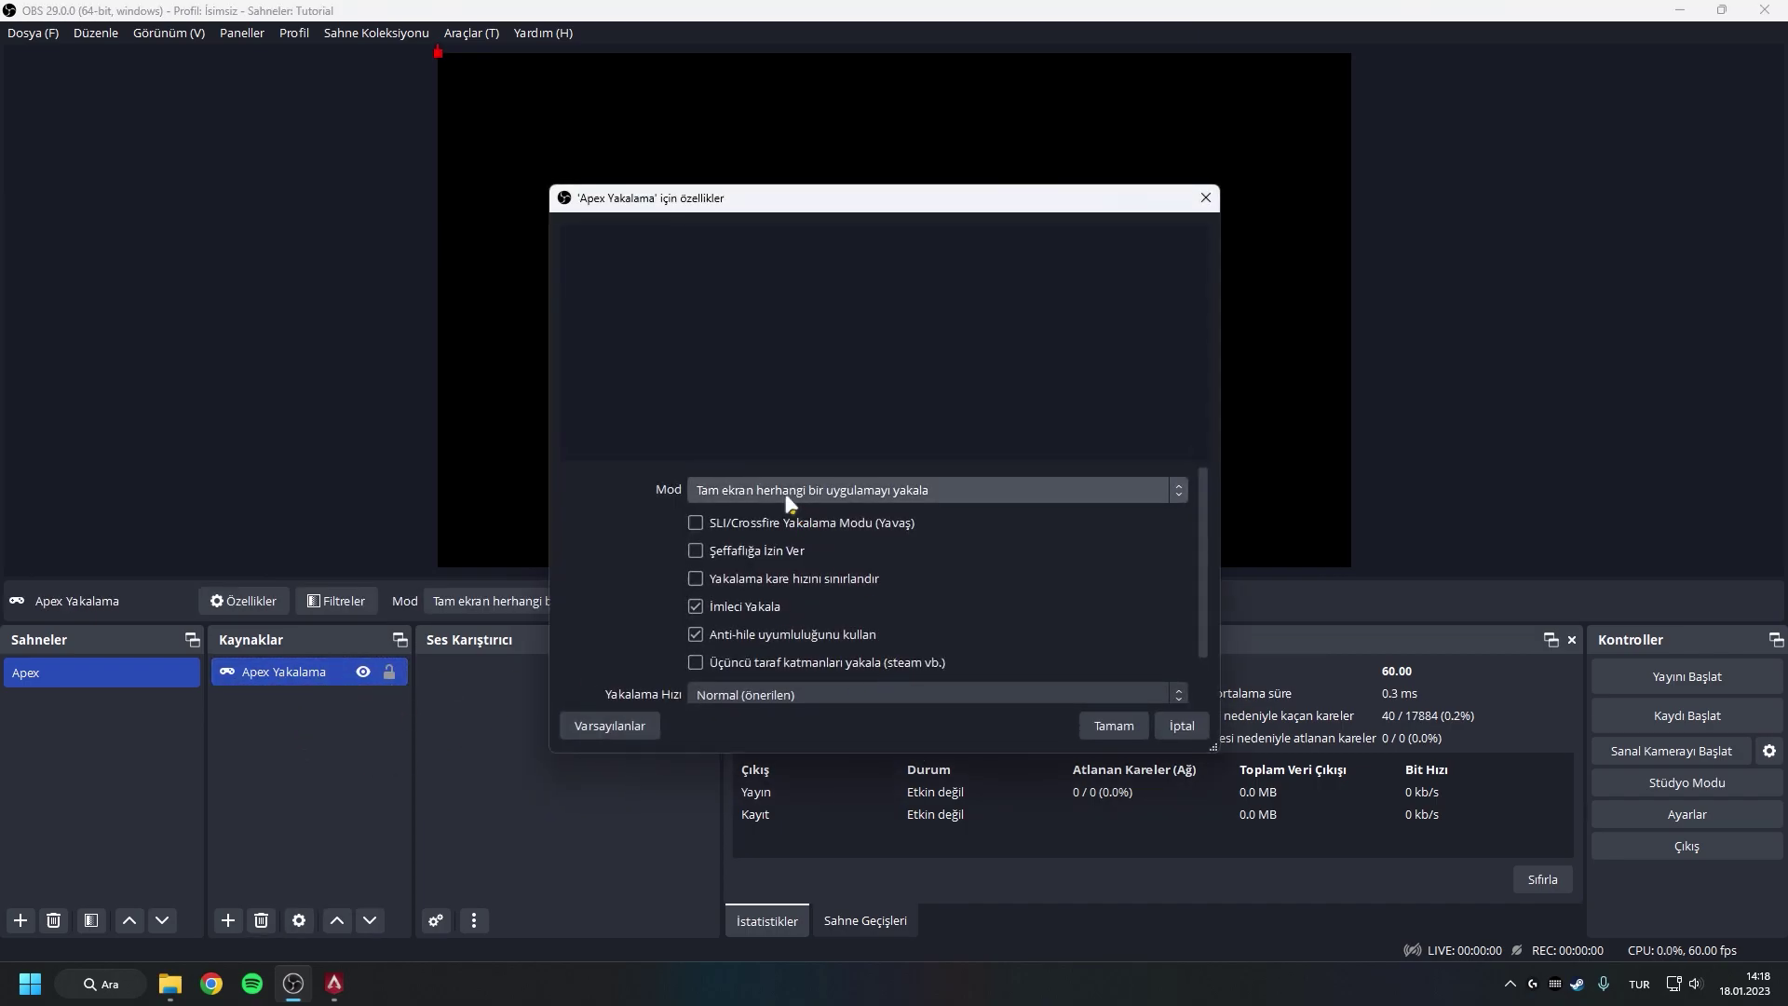
{"action": "left_click", "coordinate": [787, 498]}
{"action": "left_click", "coordinate": [768, 533]}
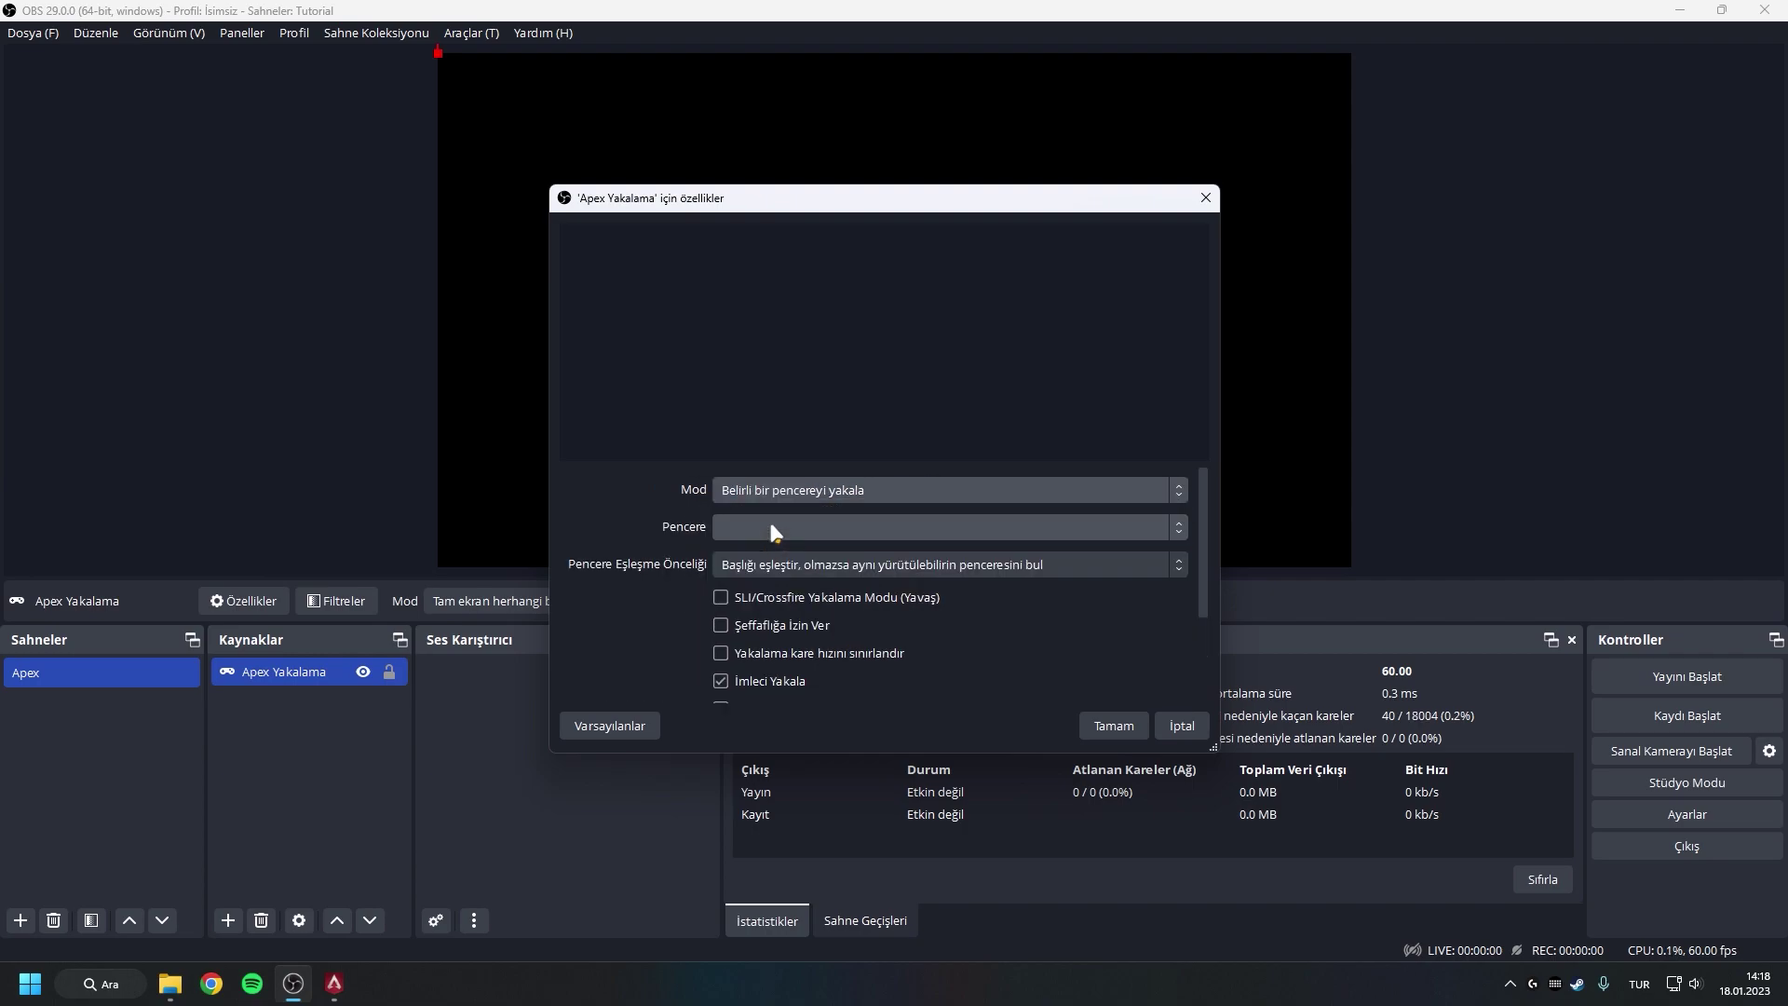
{"action": "left_click", "coordinate": [768, 522]}
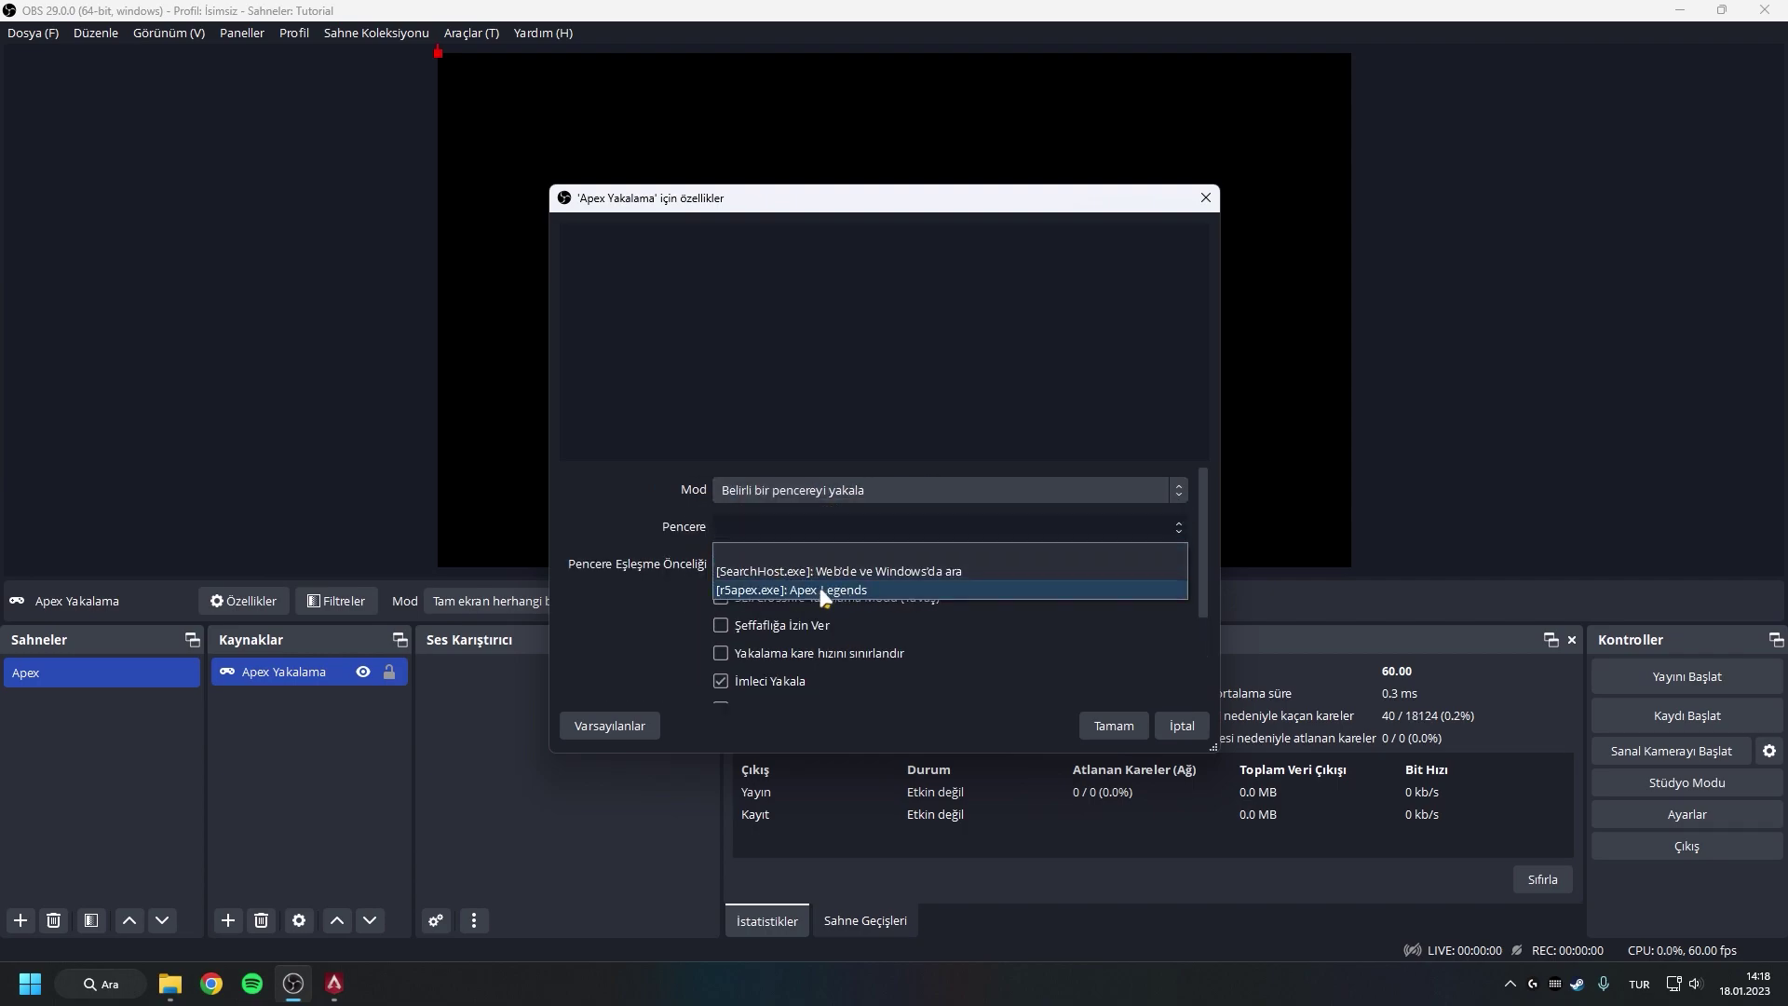
{"action": "left_click", "coordinate": [822, 591]}
{"action": "left_click", "coordinate": [1114, 725]}
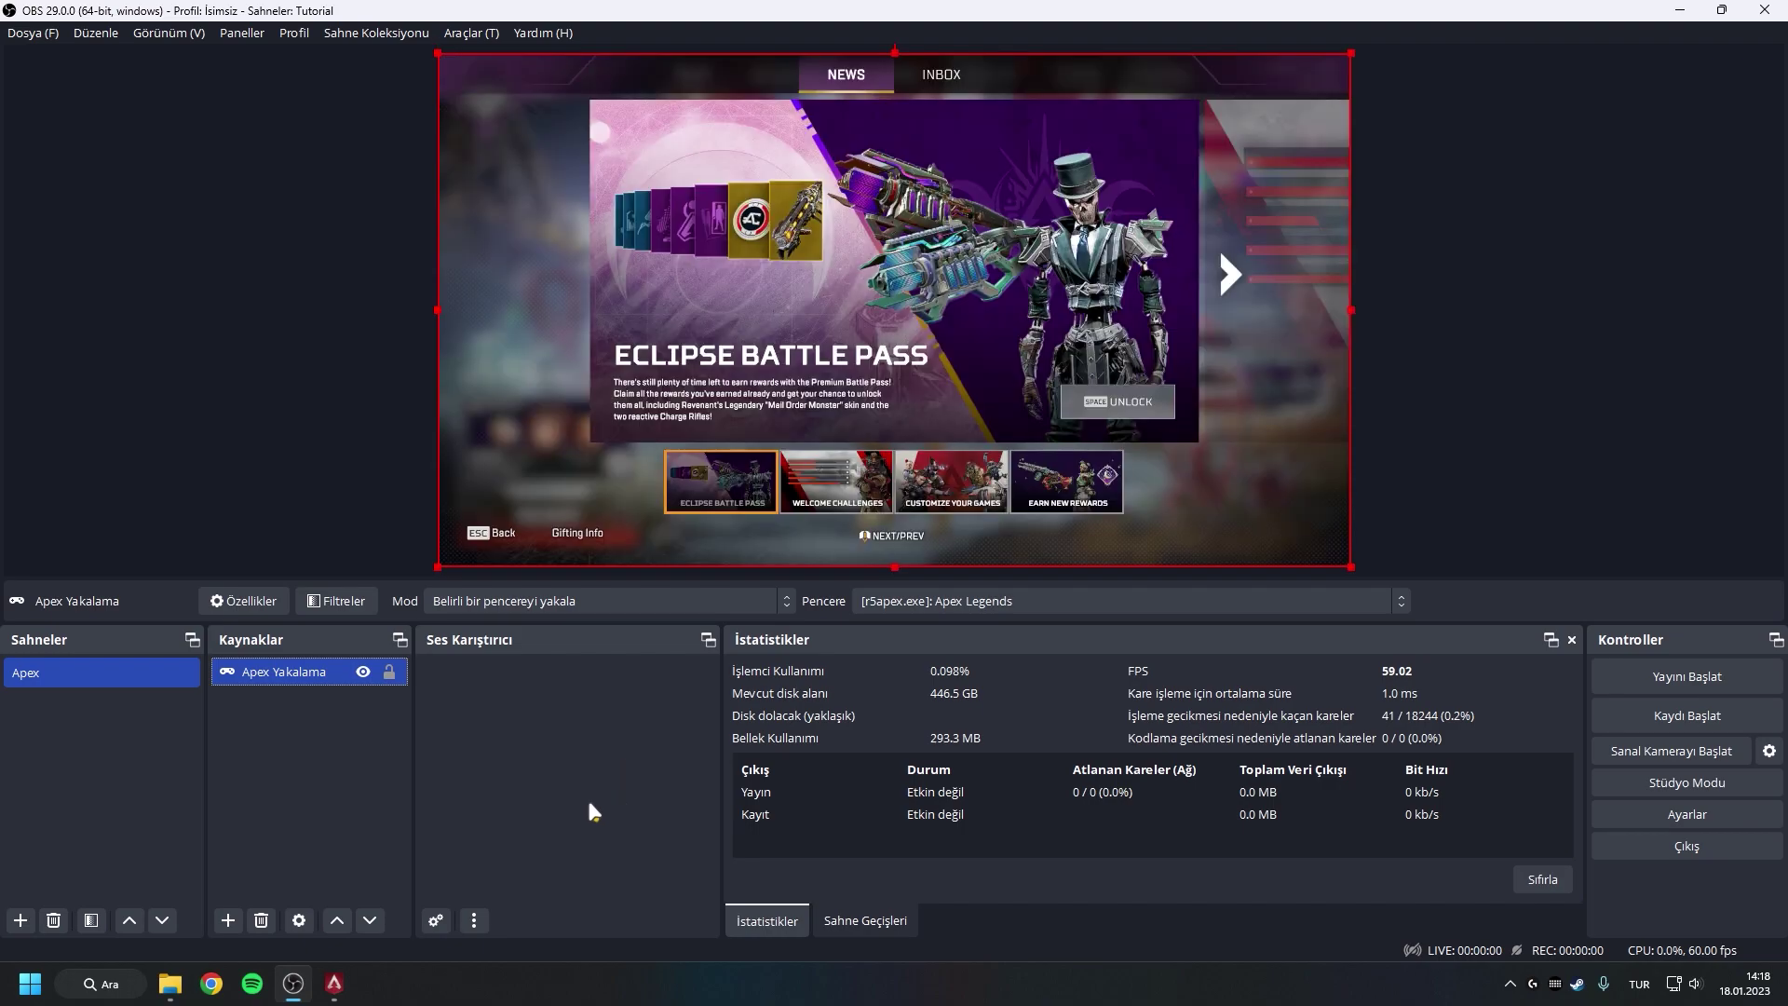
Review the global audio devices in the audio settings and leave without applying changes
{"action": "left_click", "coordinate": [1435, 431]}
{"action": "left_click", "coordinate": [279, 672]}
{"action": "left_click", "coordinate": [308, 764]}
{"action": "left_click", "coordinate": [1687, 814]}
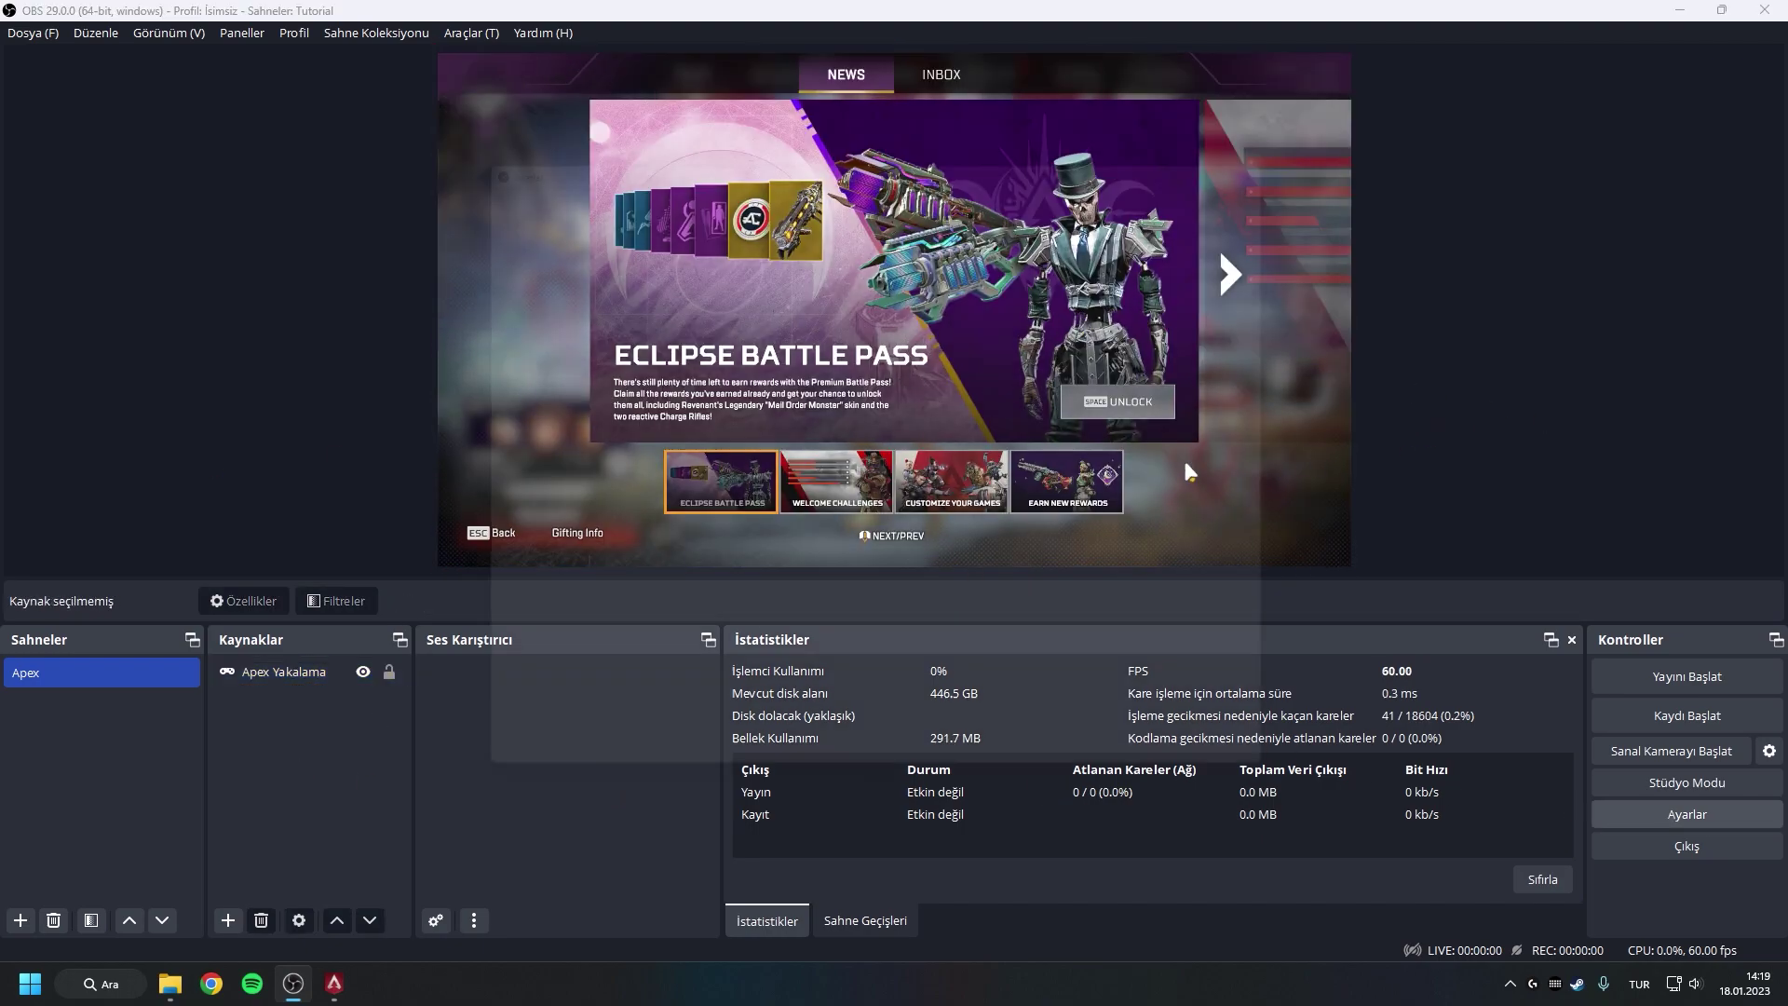
{"action": "left_click", "coordinate": [521, 275]}
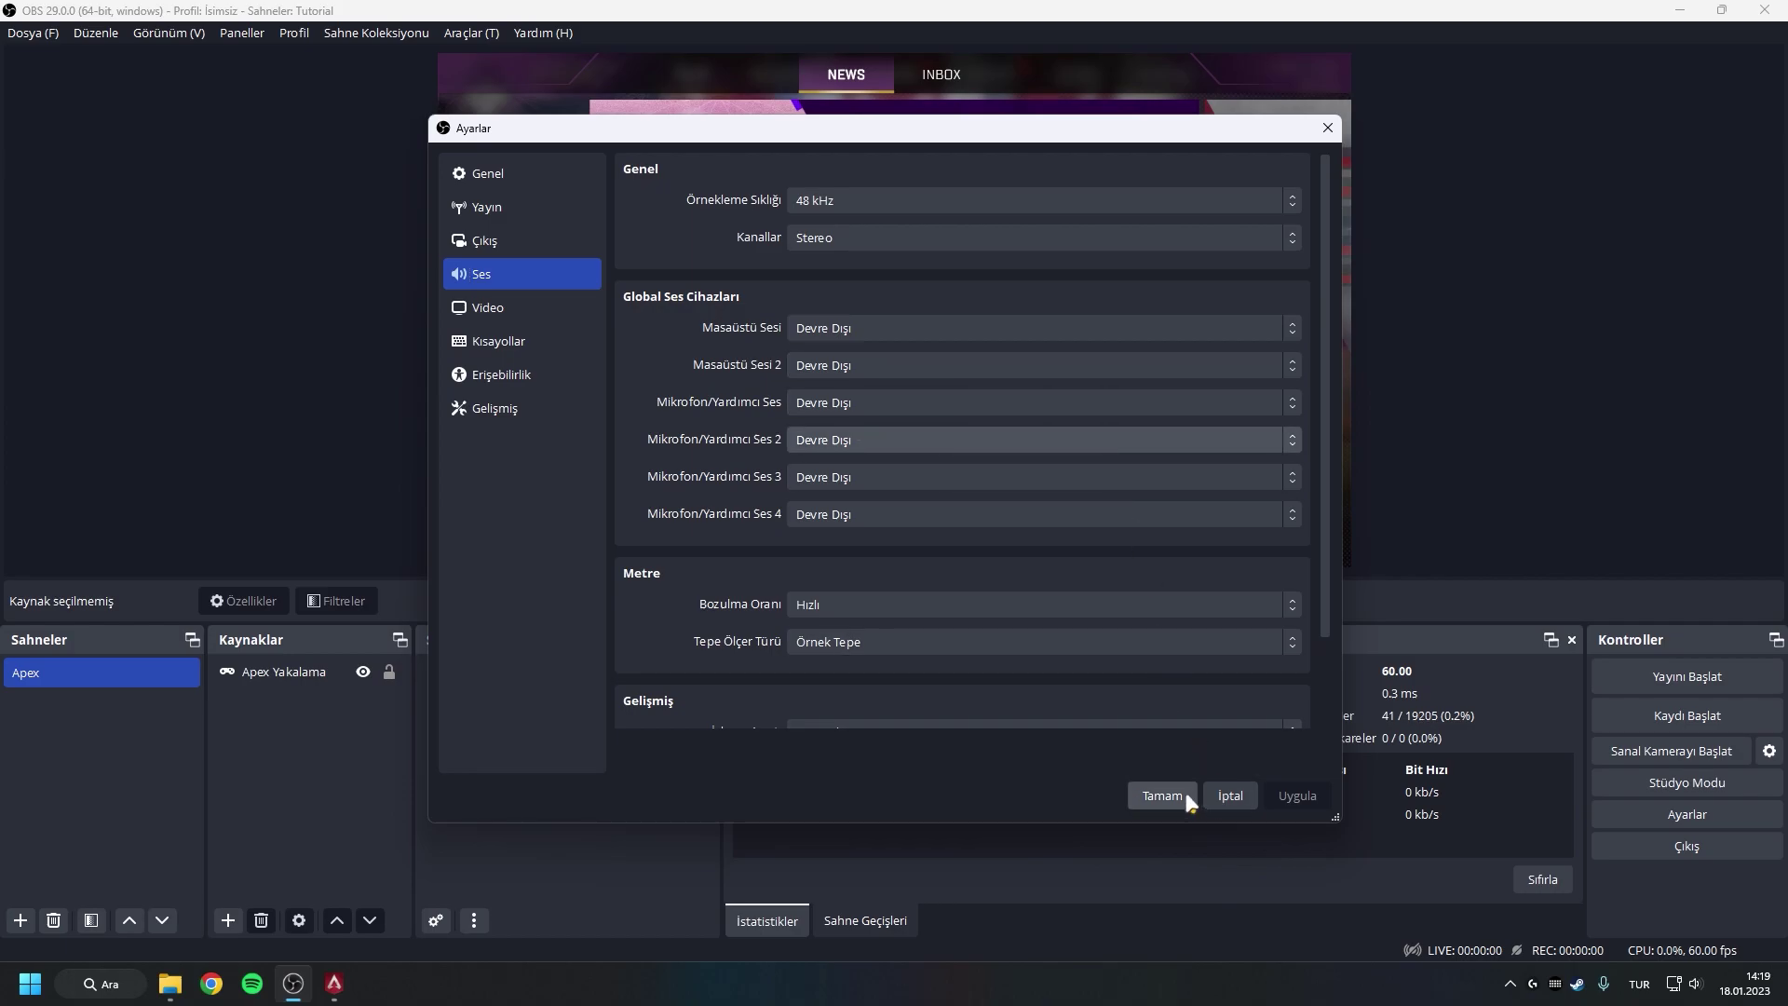
{"action": "left_click", "coordinate": [1230, 796]}
{"action": "right_click", "coordinate": [331, 723]}
{"action": "mouse_move", "coordinate": [408, 738]}
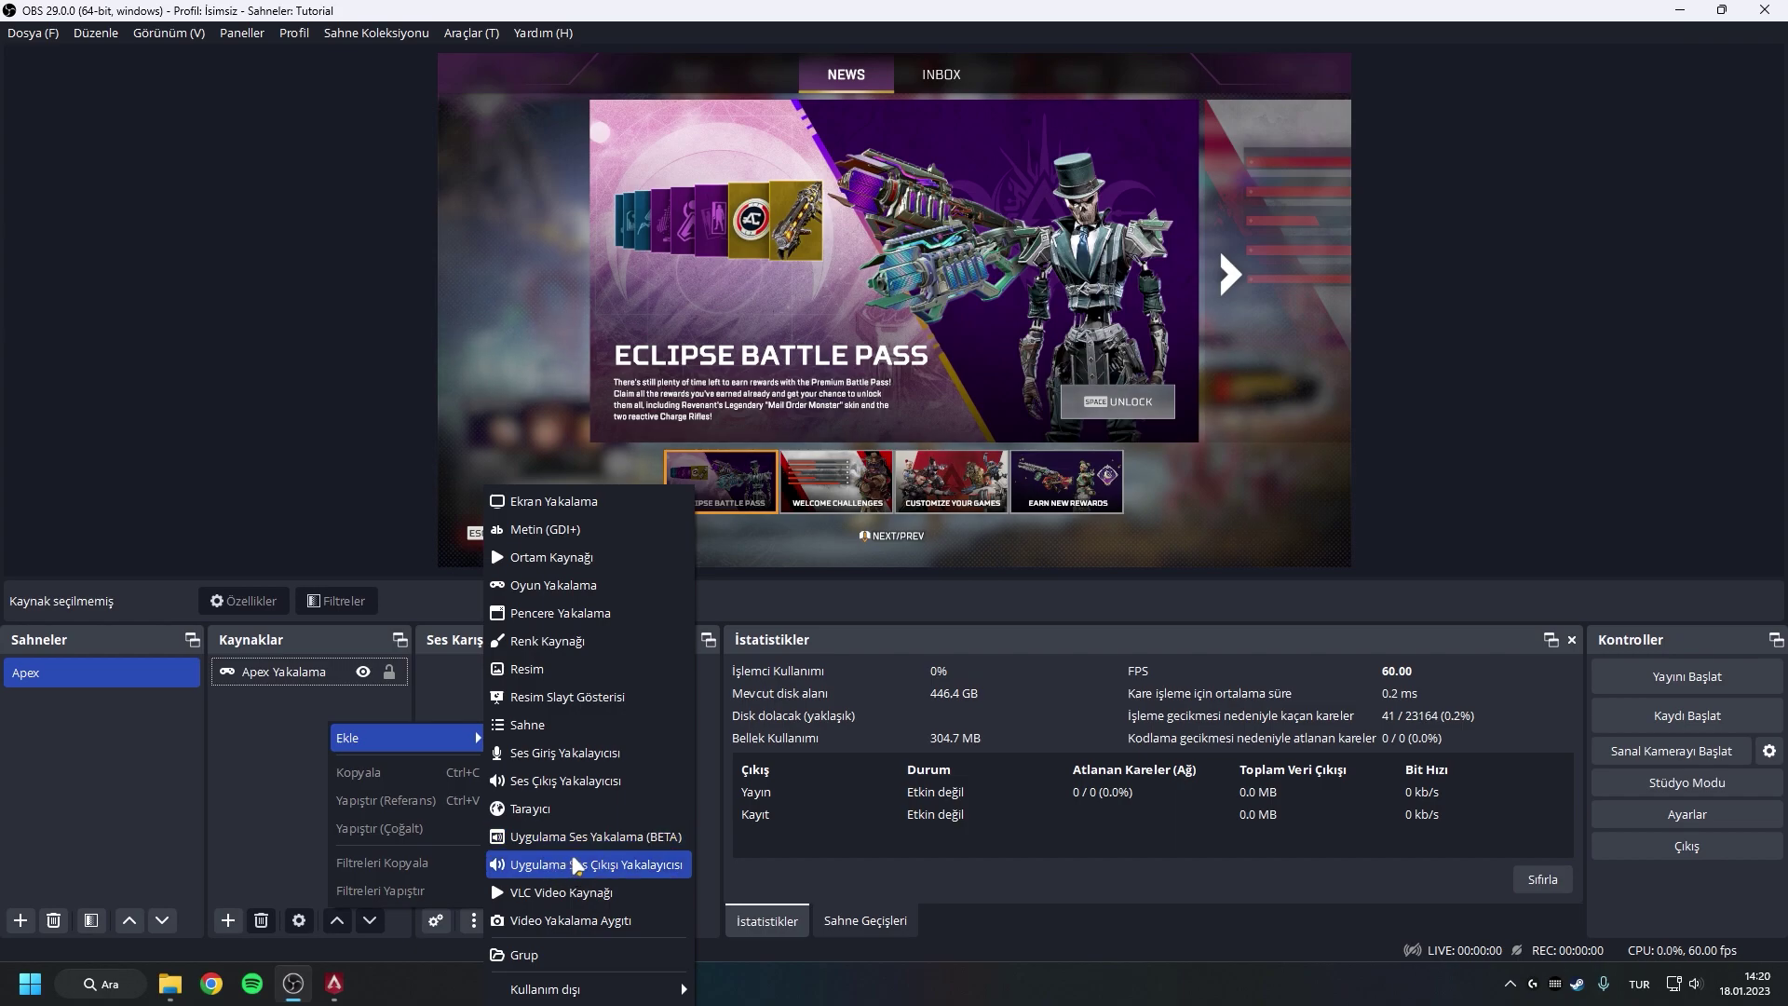
{"action": "key", "text": "Escape"}
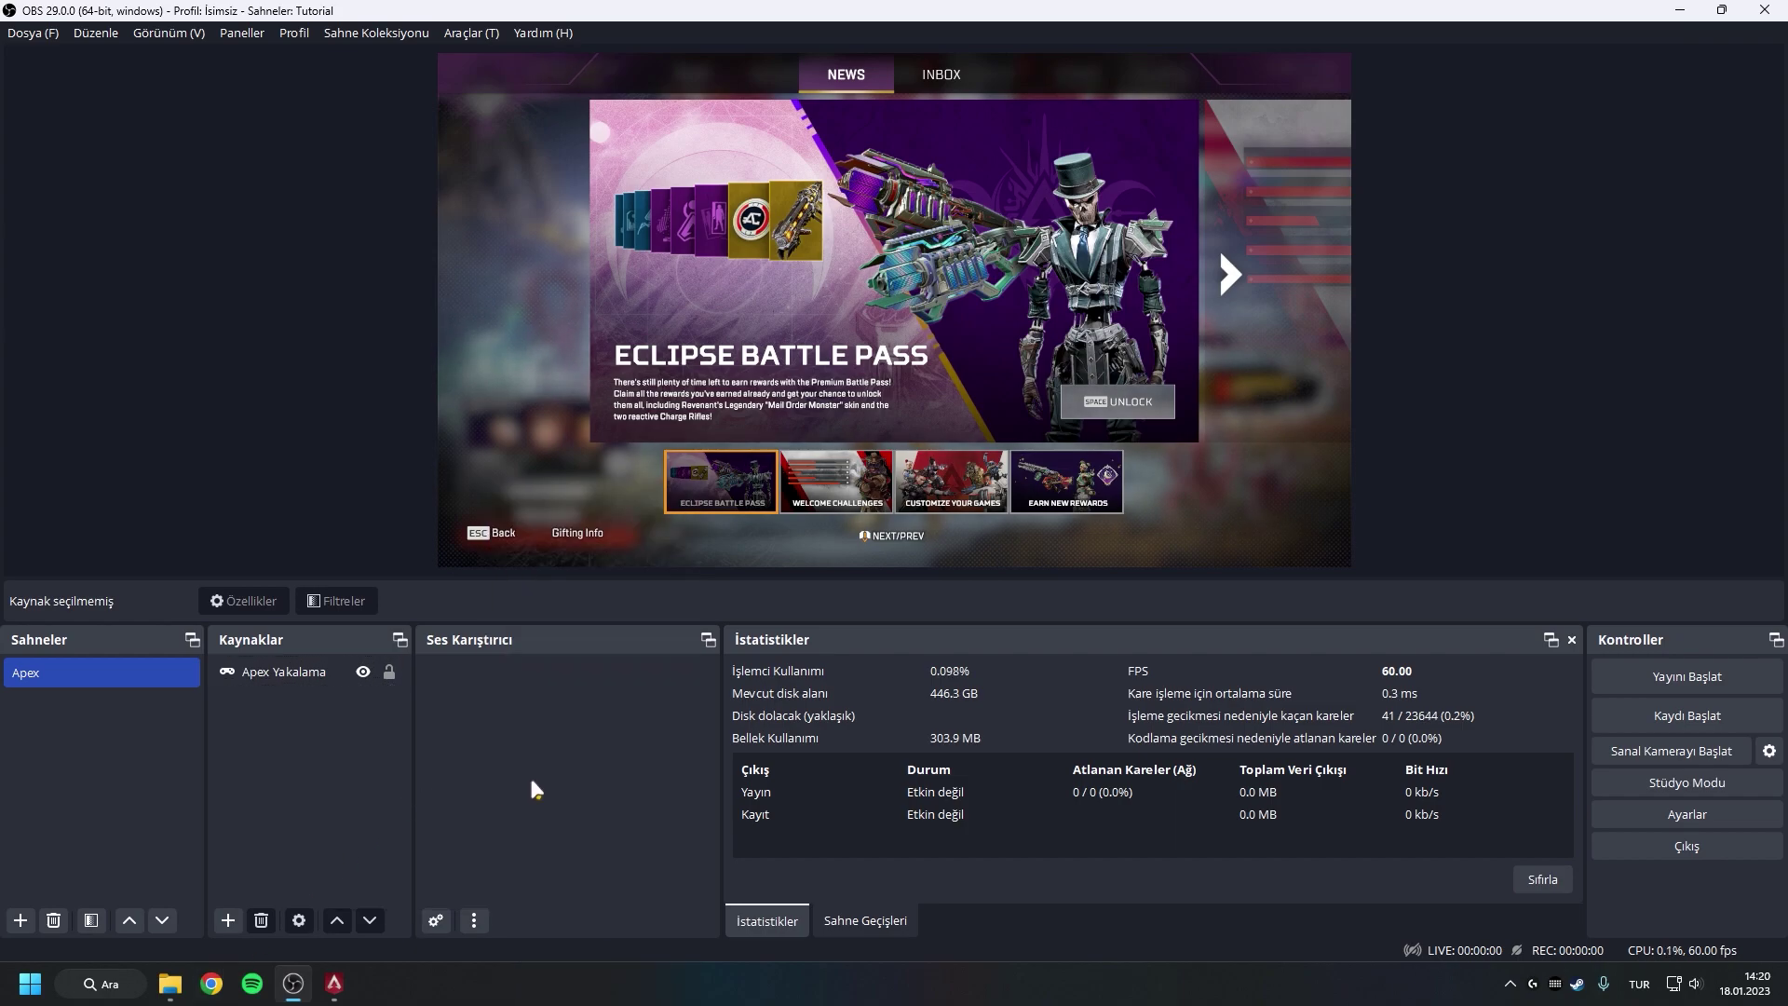
Switch to Chrome, open the win-capture-audio v2.2.3-beta release from the OBS forum page, and start its installer before cancelling the setup
{"action": "left_click", "coordinate": [212, 983]}
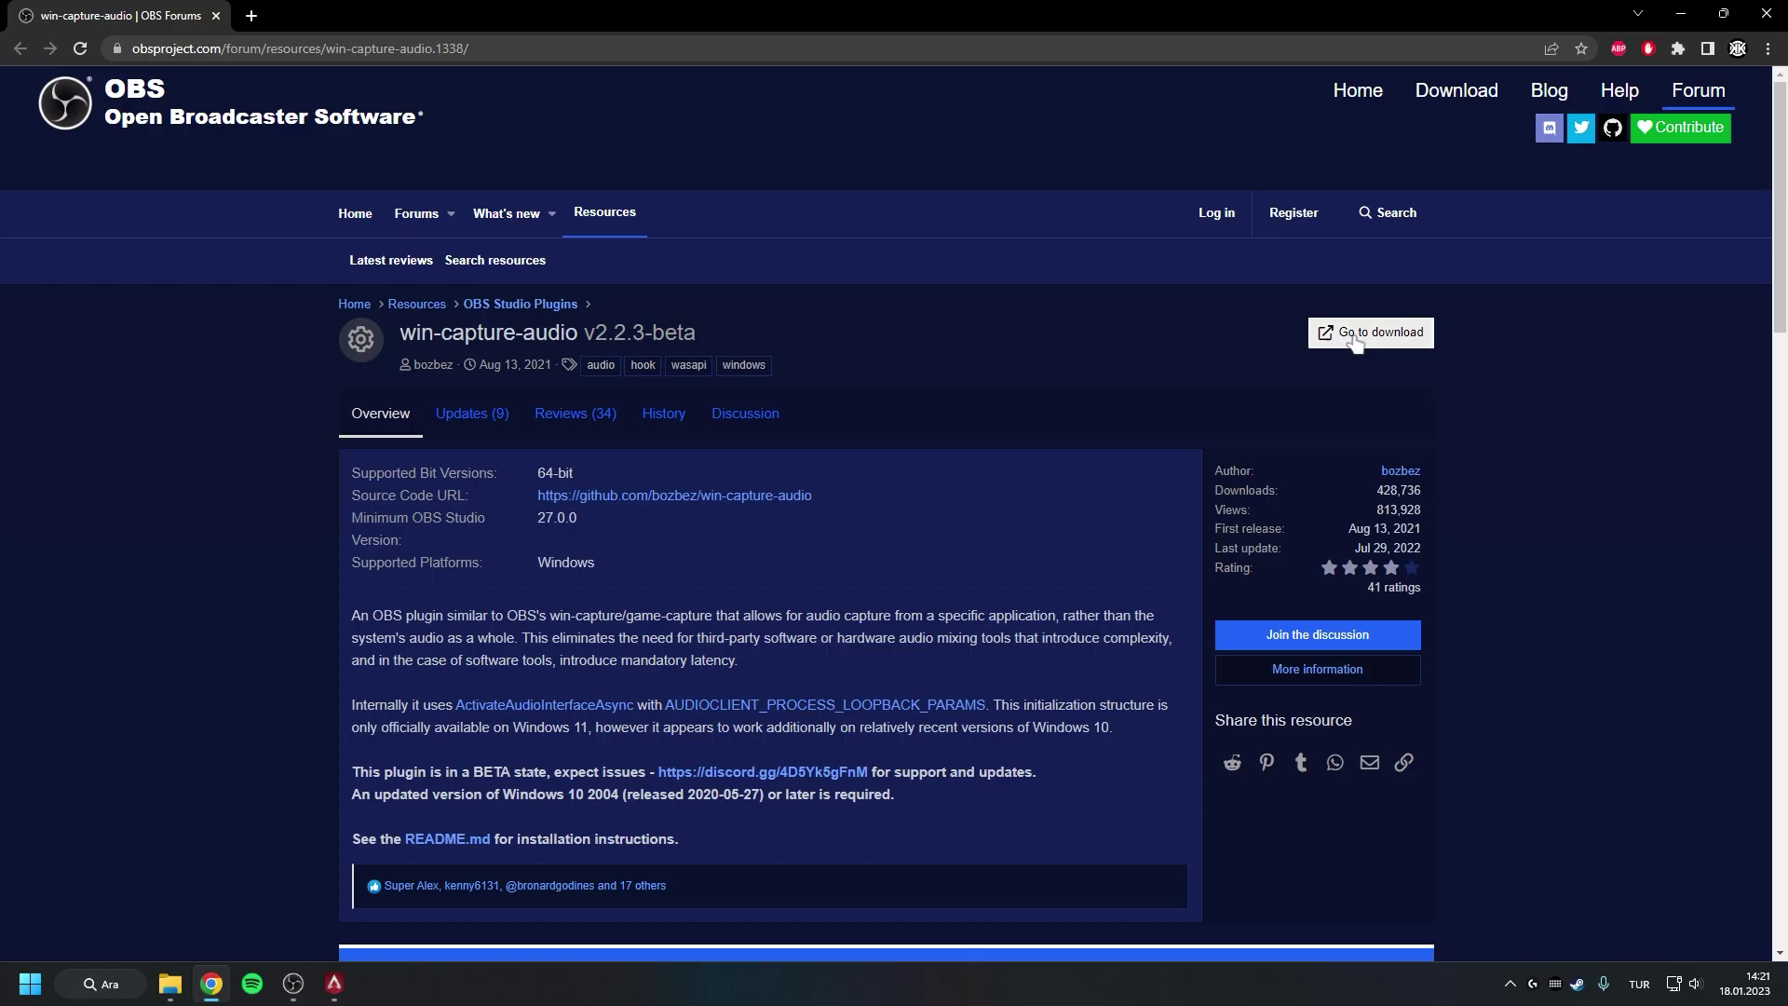
{"action": "left_click", "coordinate": [1355, 336]}
{"action": "scroll", "coordinate": [720, 465], "scroll_direction": "down", "scroll_amount": 5}
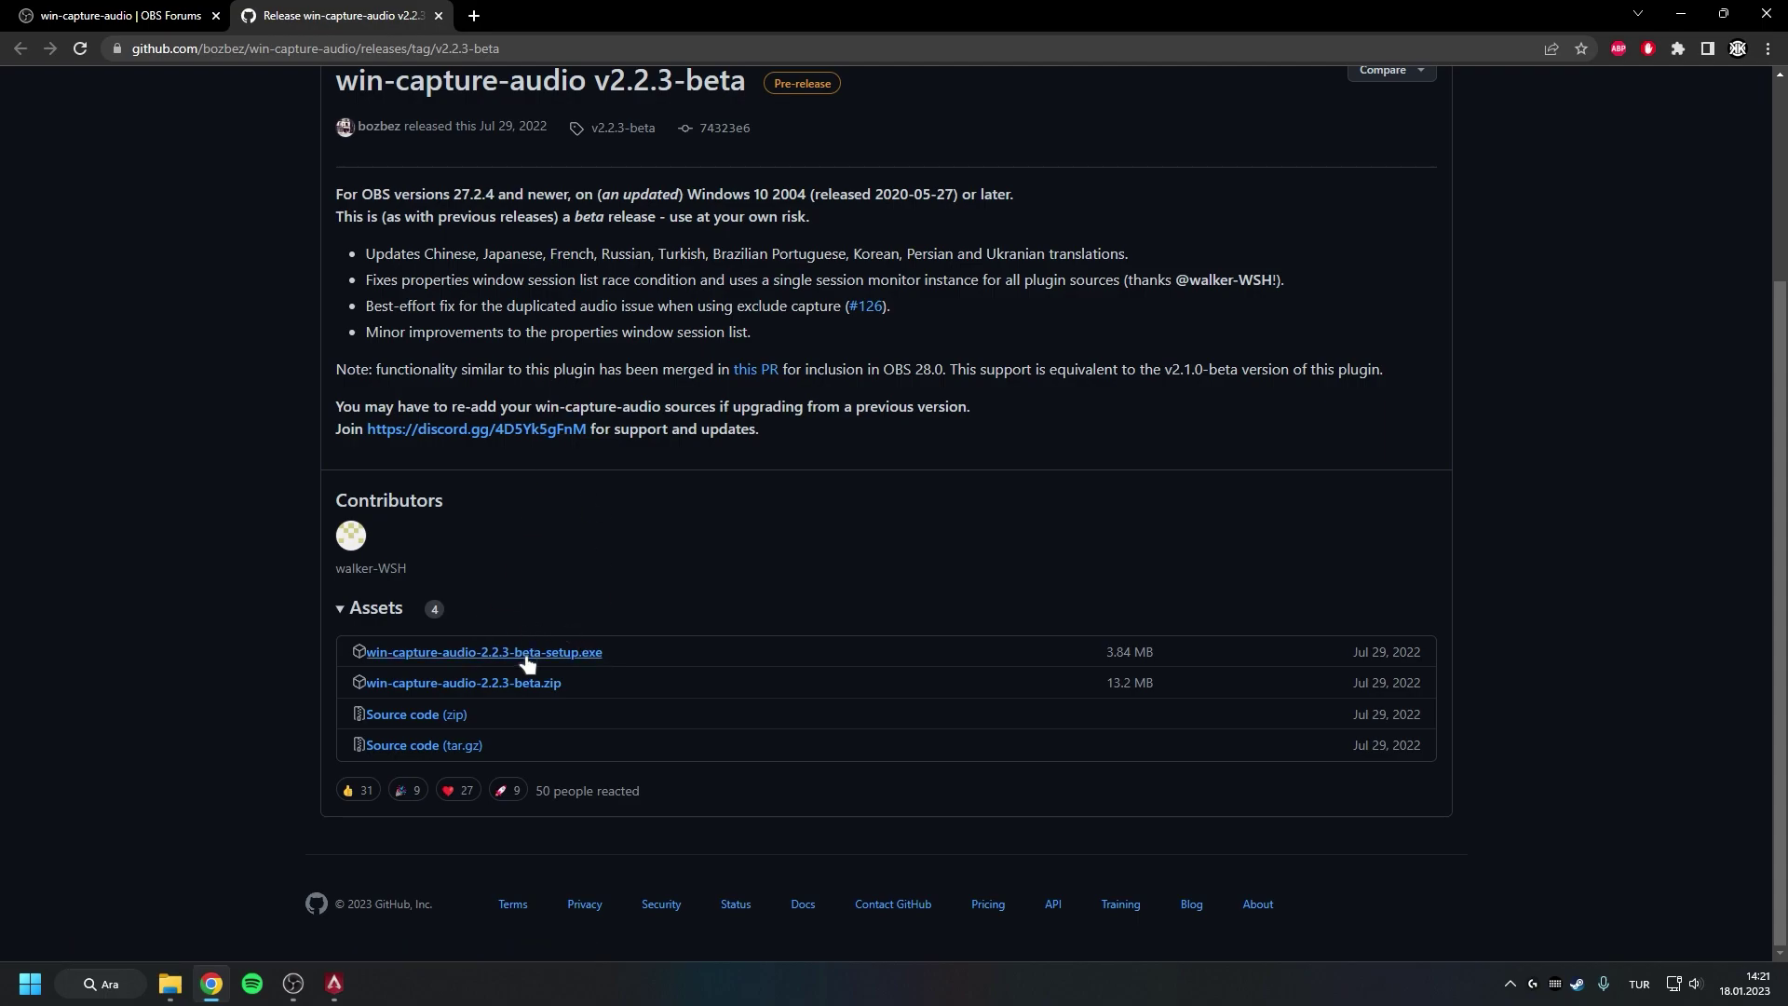
{"action": "left_click_drag", "start_coordinate": [943, 318], "coordinate": [865, 312]}
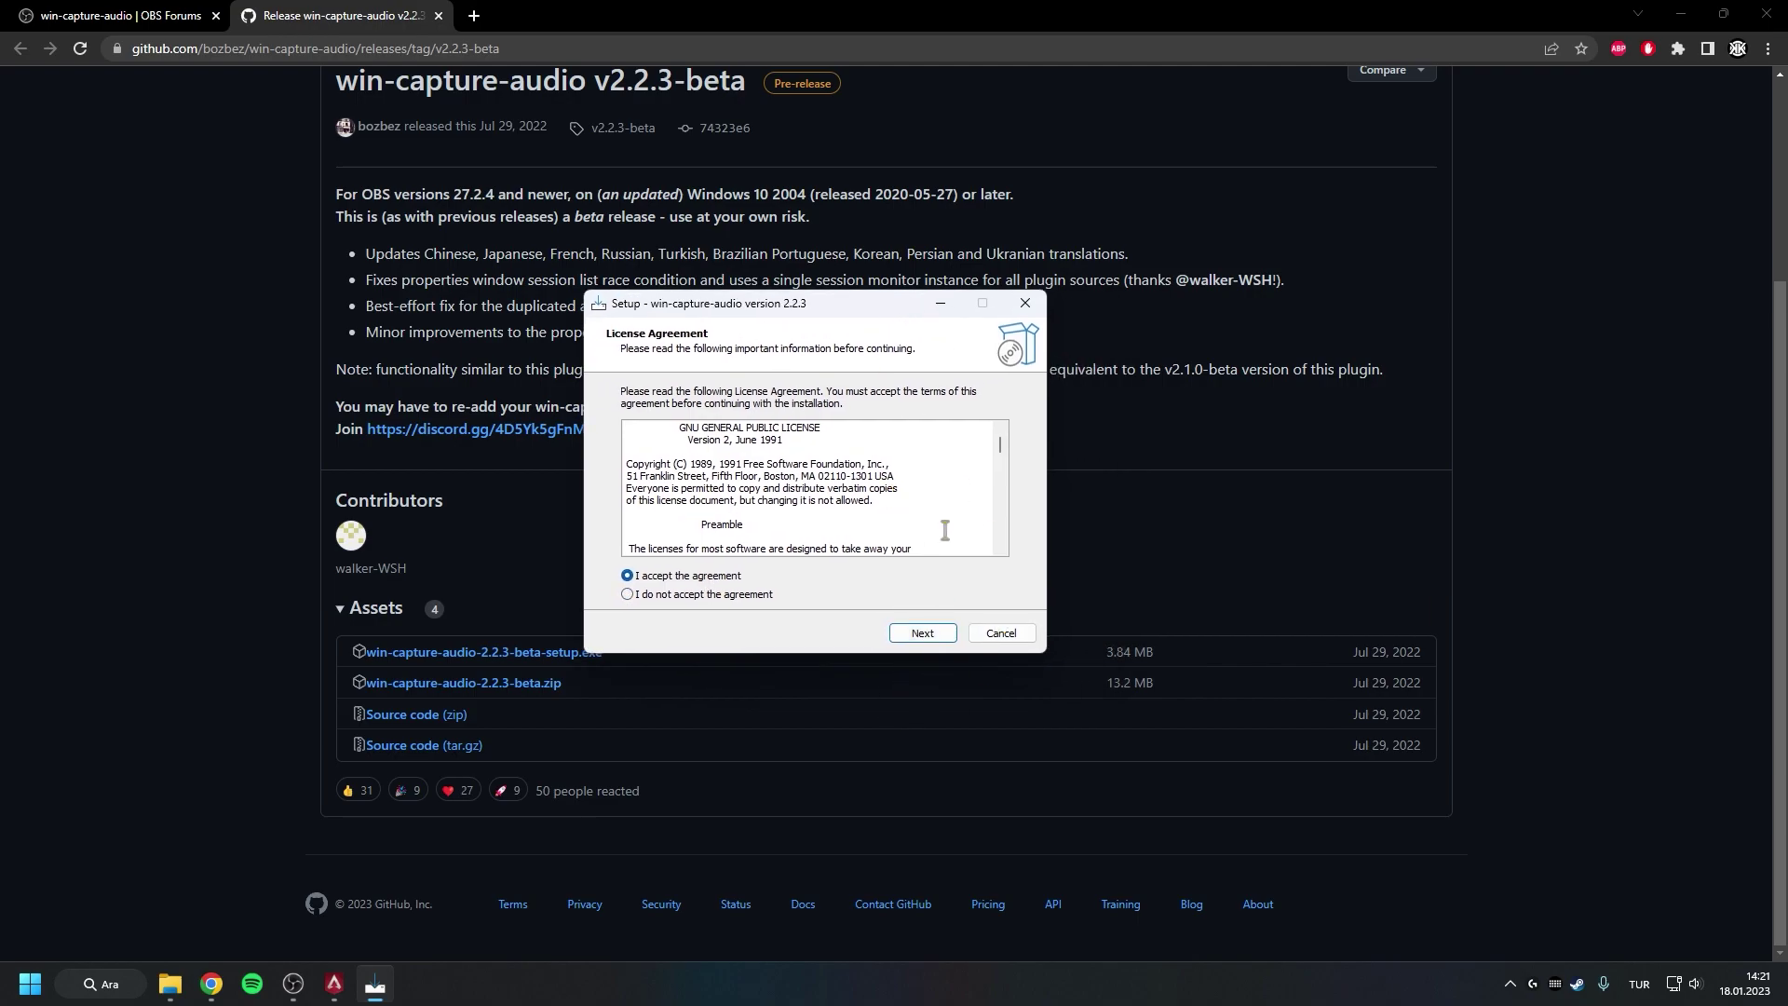
{"action": "left_click", "coordinate": [1001, 633]}
{"action": "left_click", "coordinate": [948, 585]}
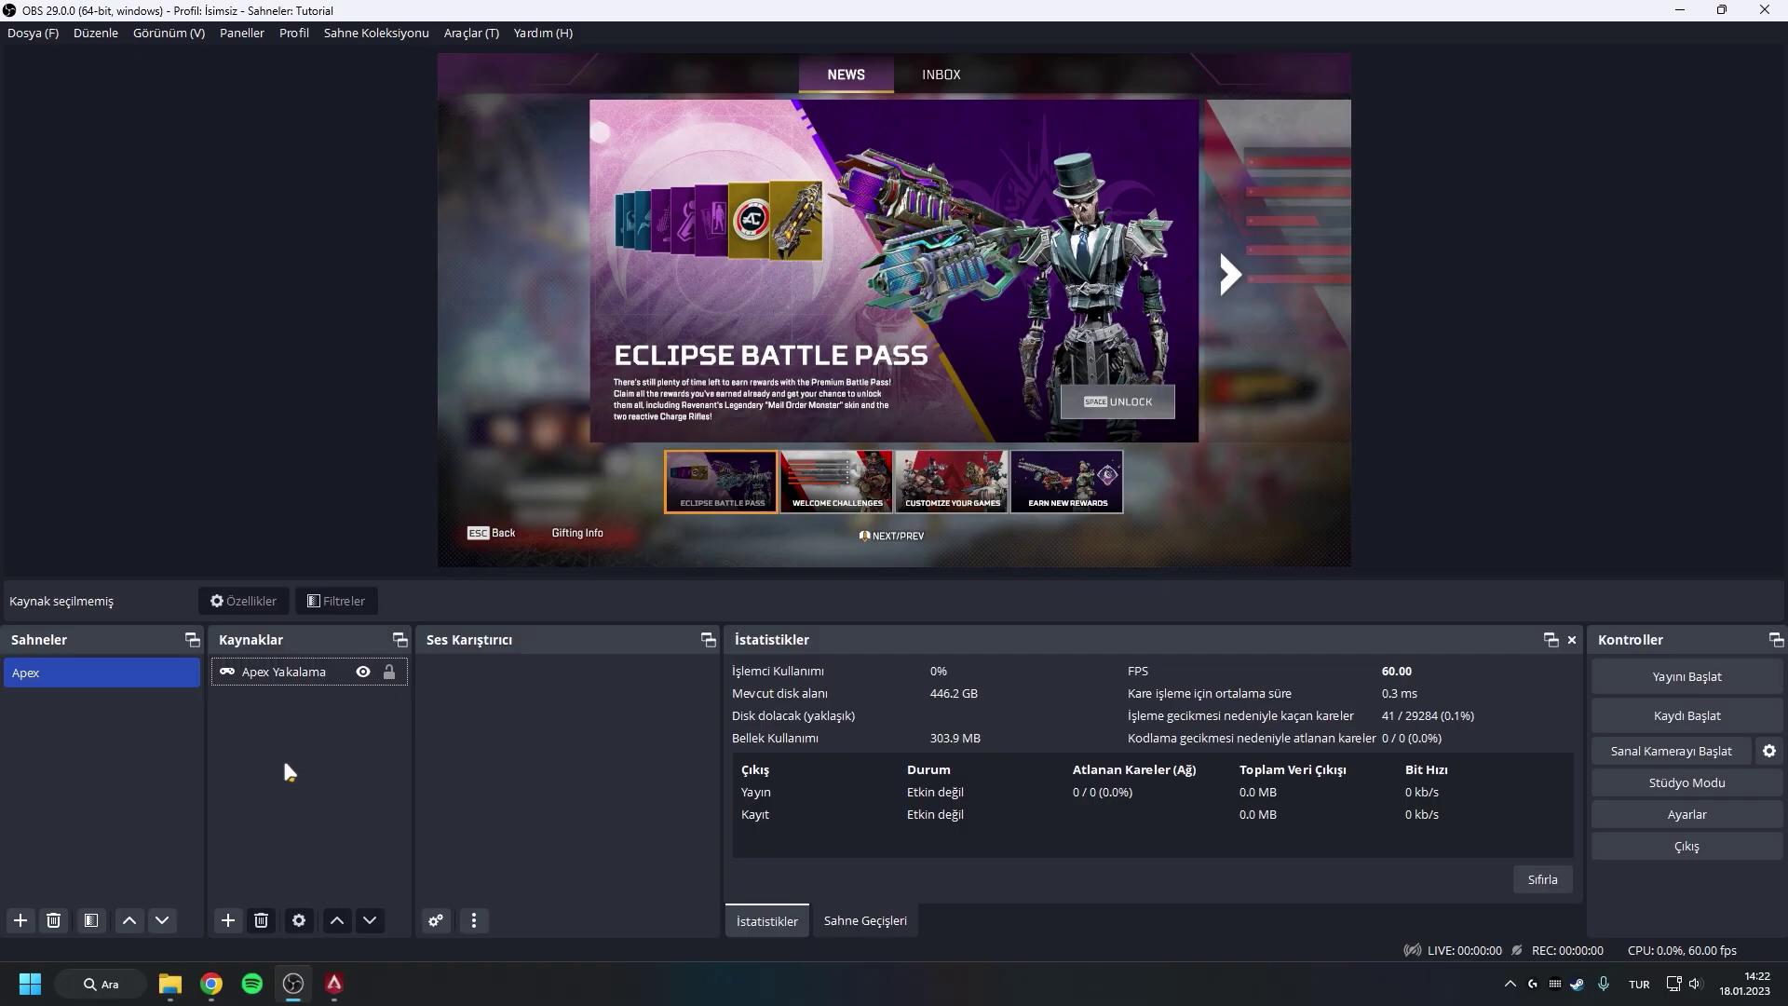
Add a new Uygulama Ses Çıkışı Yakalayıcısı source named Apex Ses to the Apex scene in OBS
{"action": "right_click", "coordinate": [285, 764]}
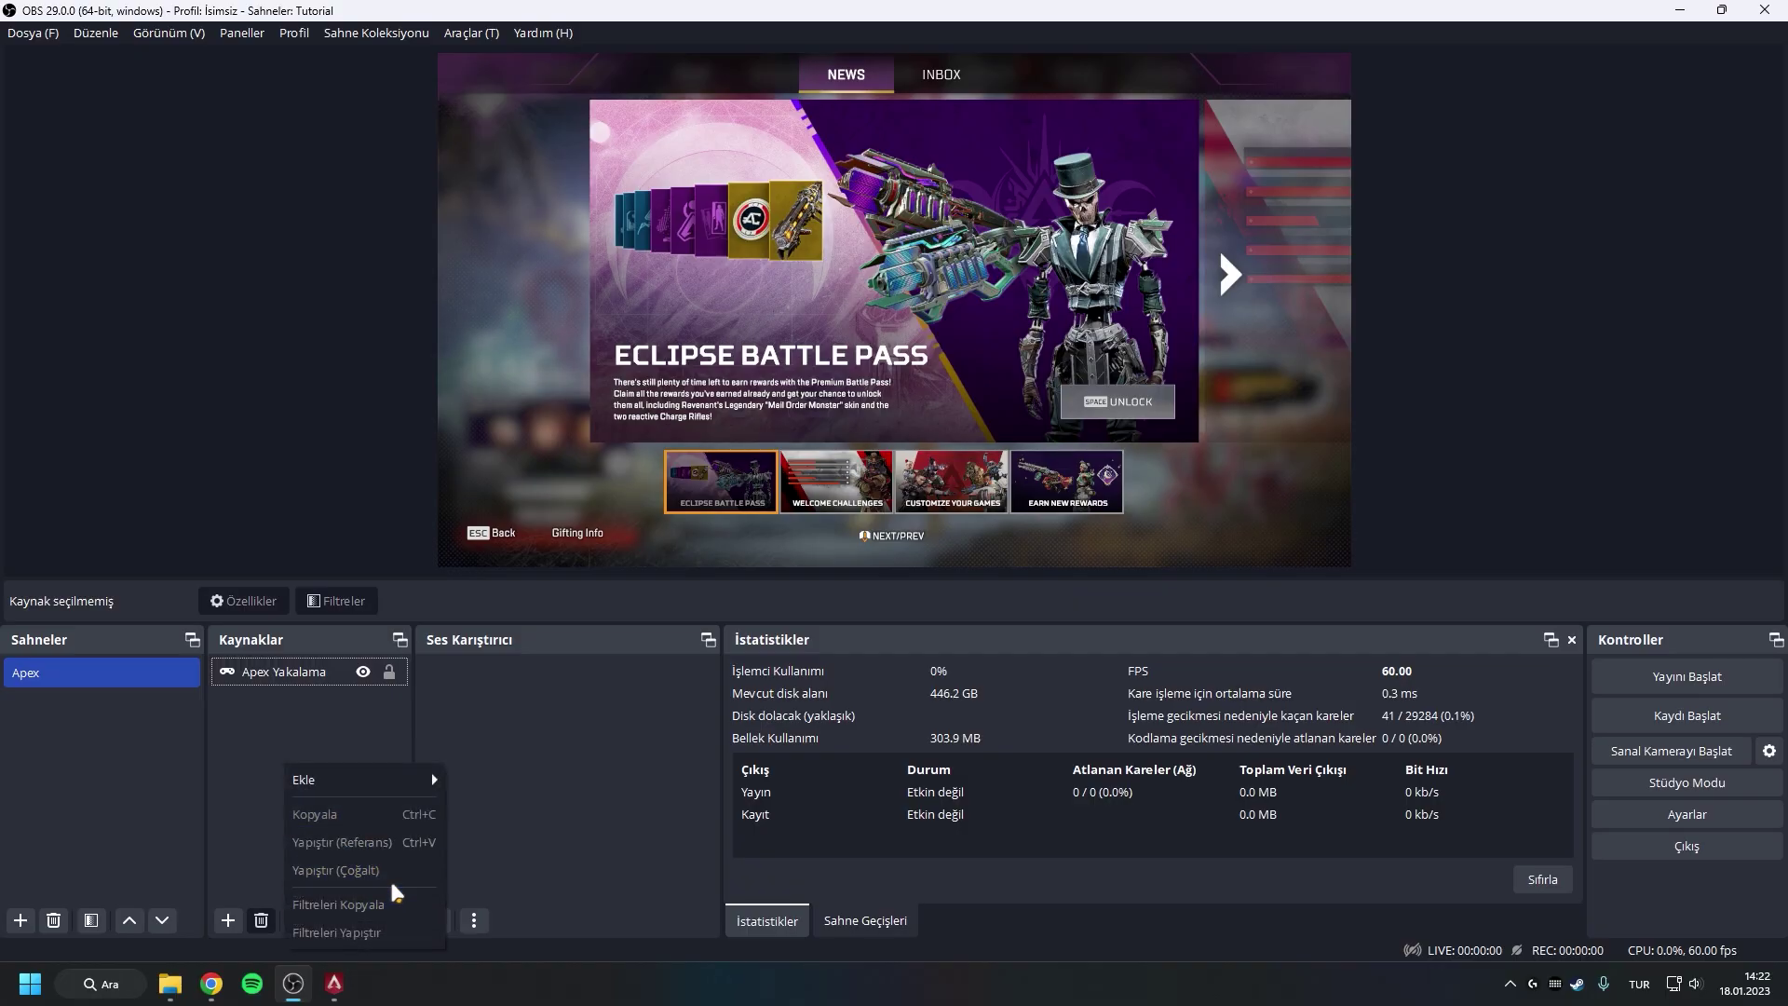
{"action": "mouse_move", "coordinate": [308, 781]}
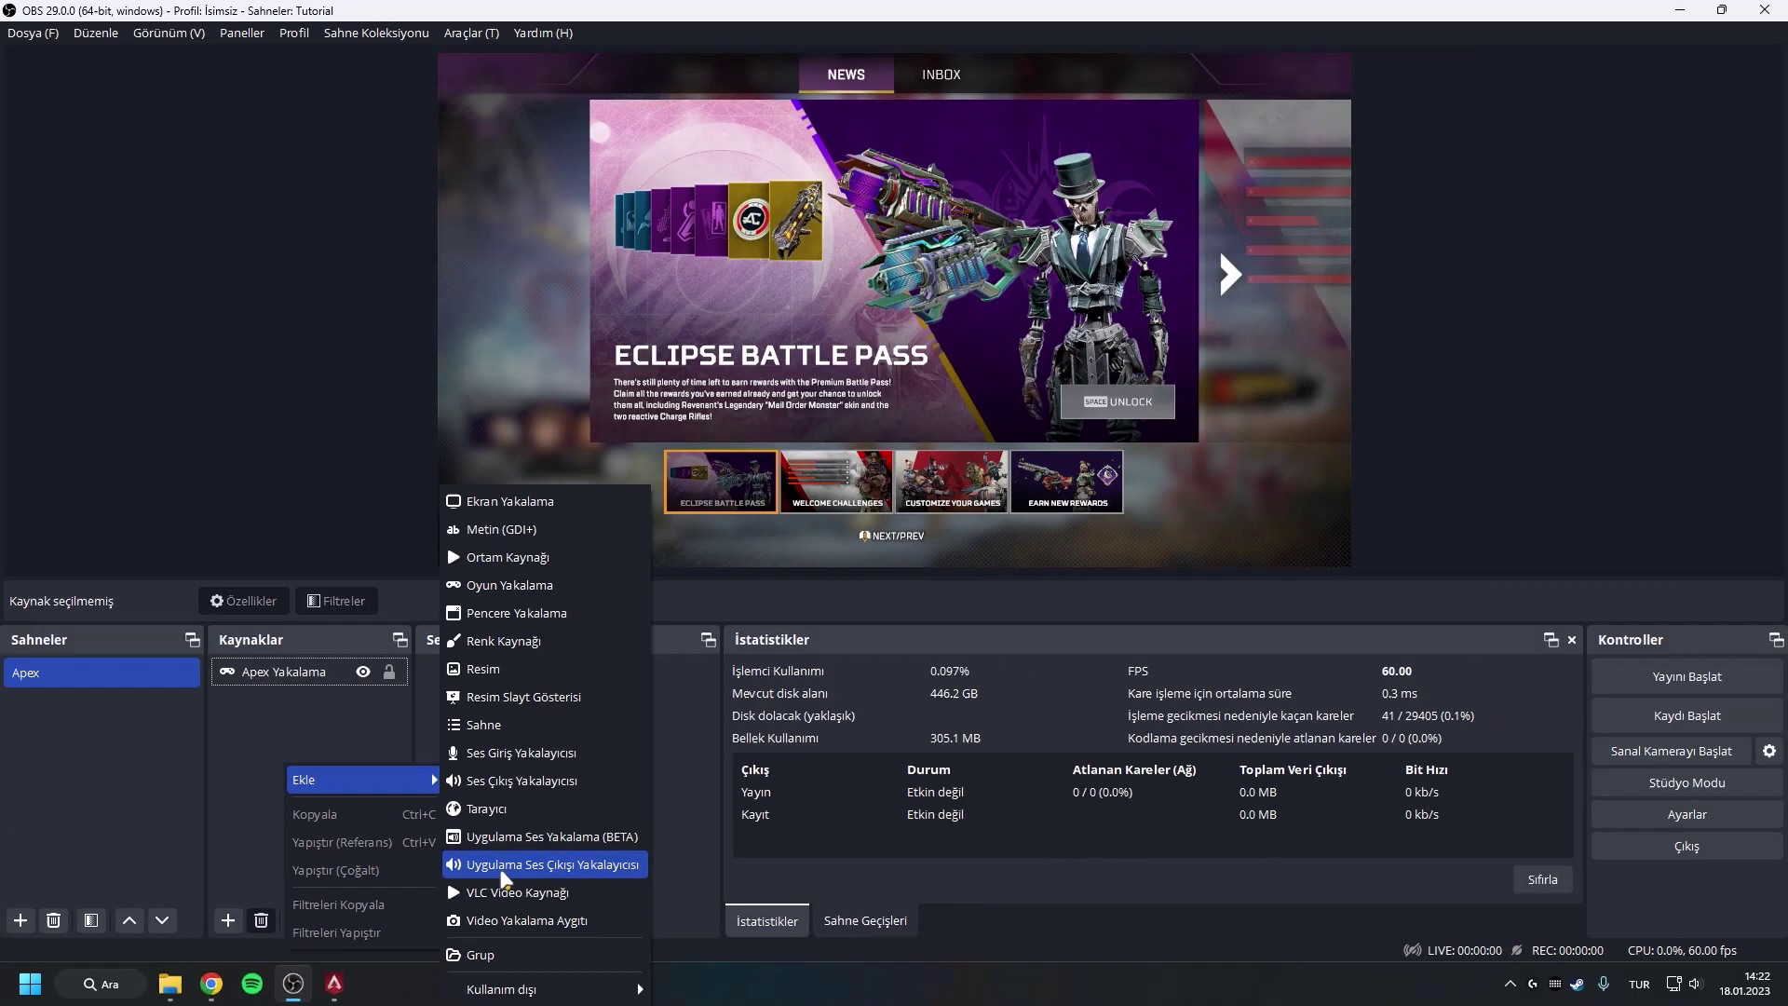
{"action": "left_click", "coordinate": [819, 744]}
{"action": "type", "text": "Apex Ses"}
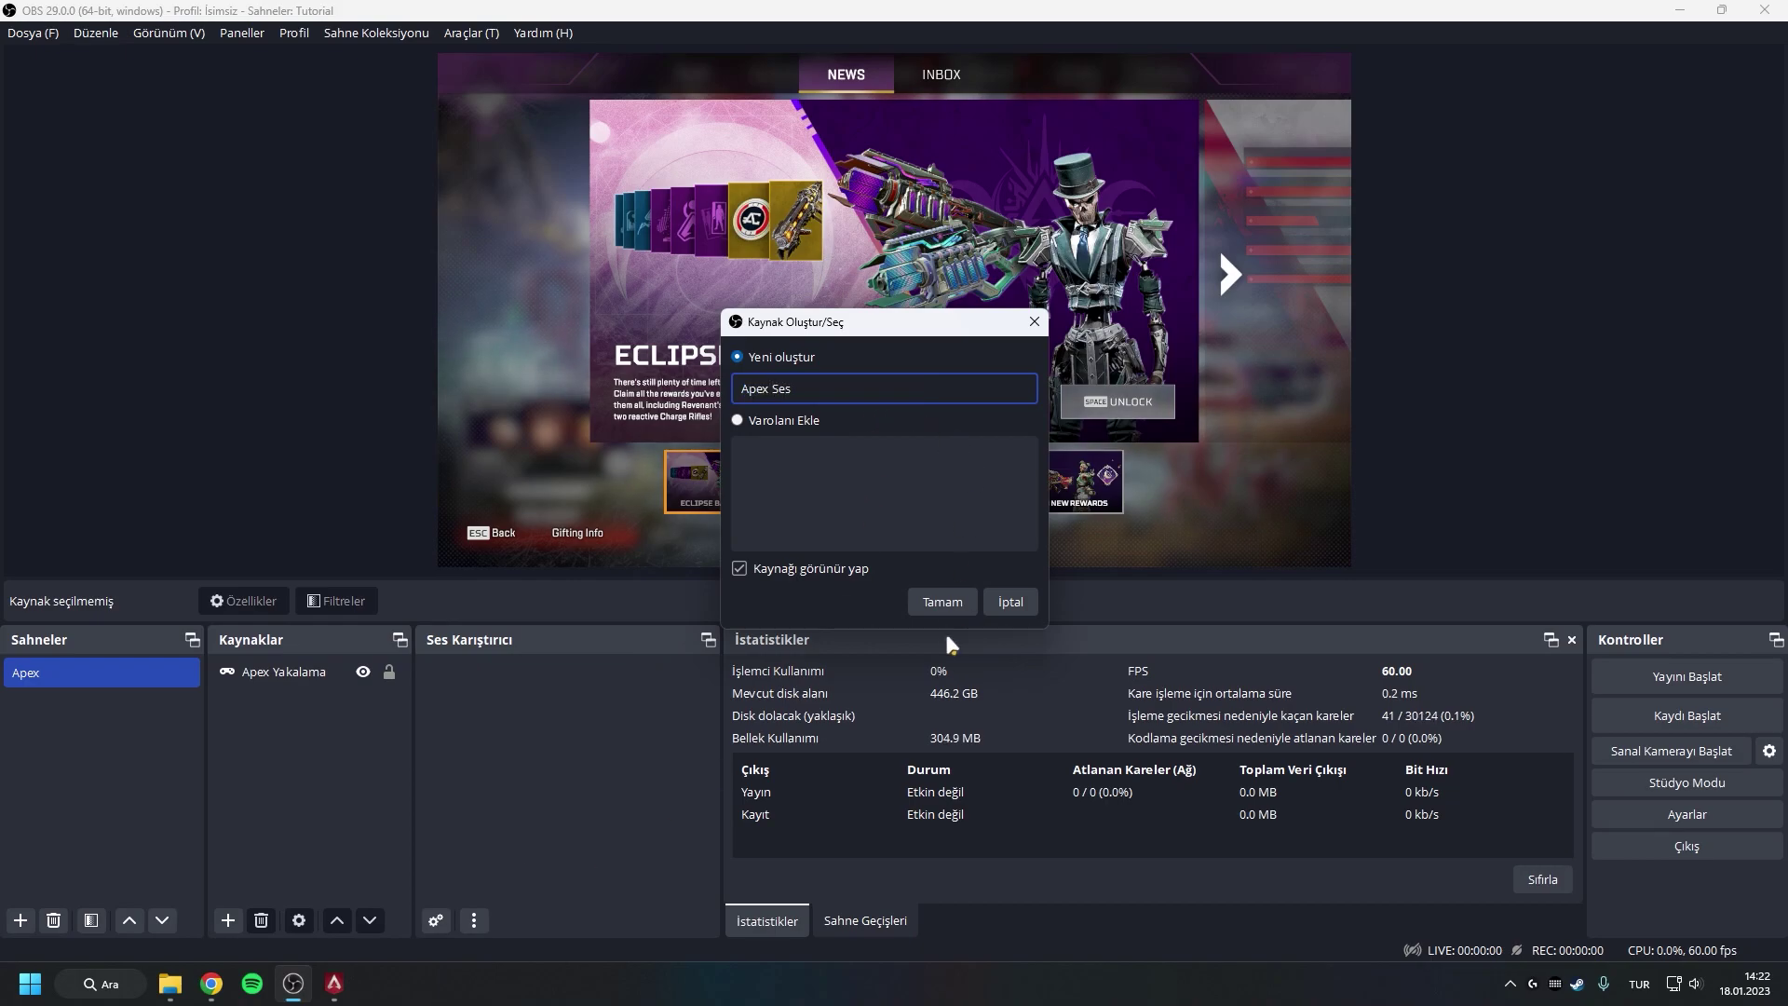
{"action": "left_click", "coordinate": [942, 602]}
Add the active r5apex.exe process to the Apex Ses capture list
{"action": "left_click", "coordinate": [724, 618]}
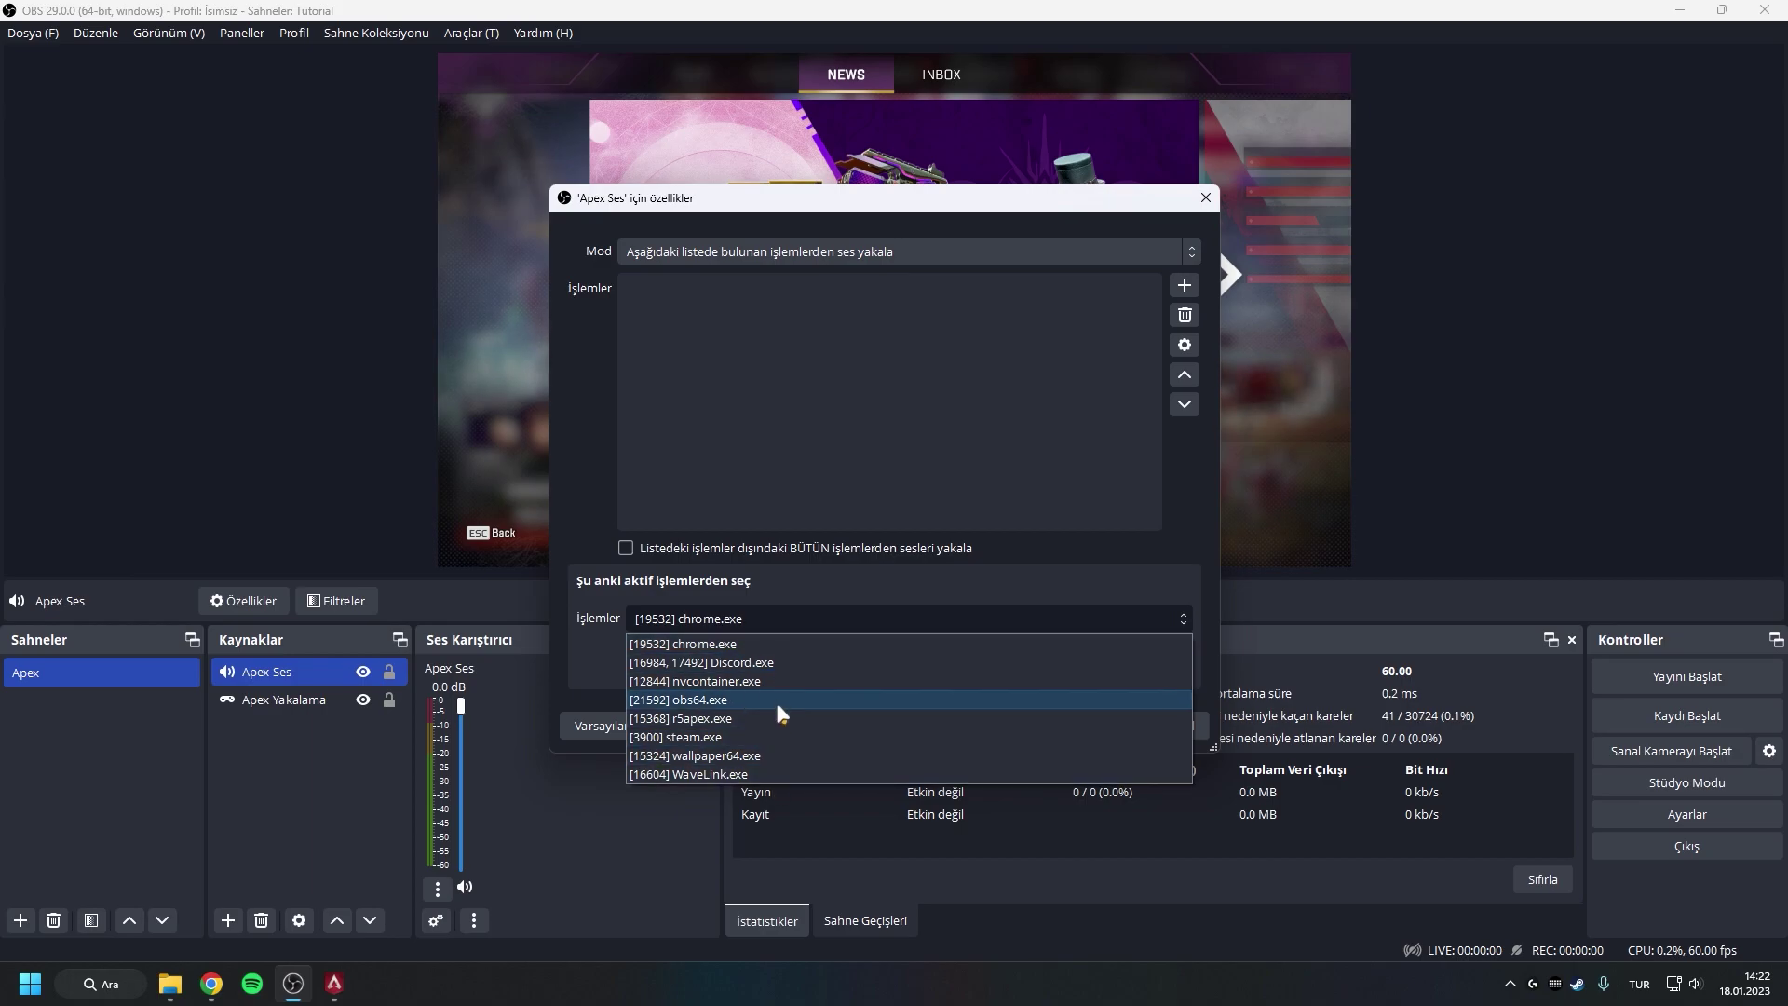
{"action": "left_click", "coordinate": [693, 719]}
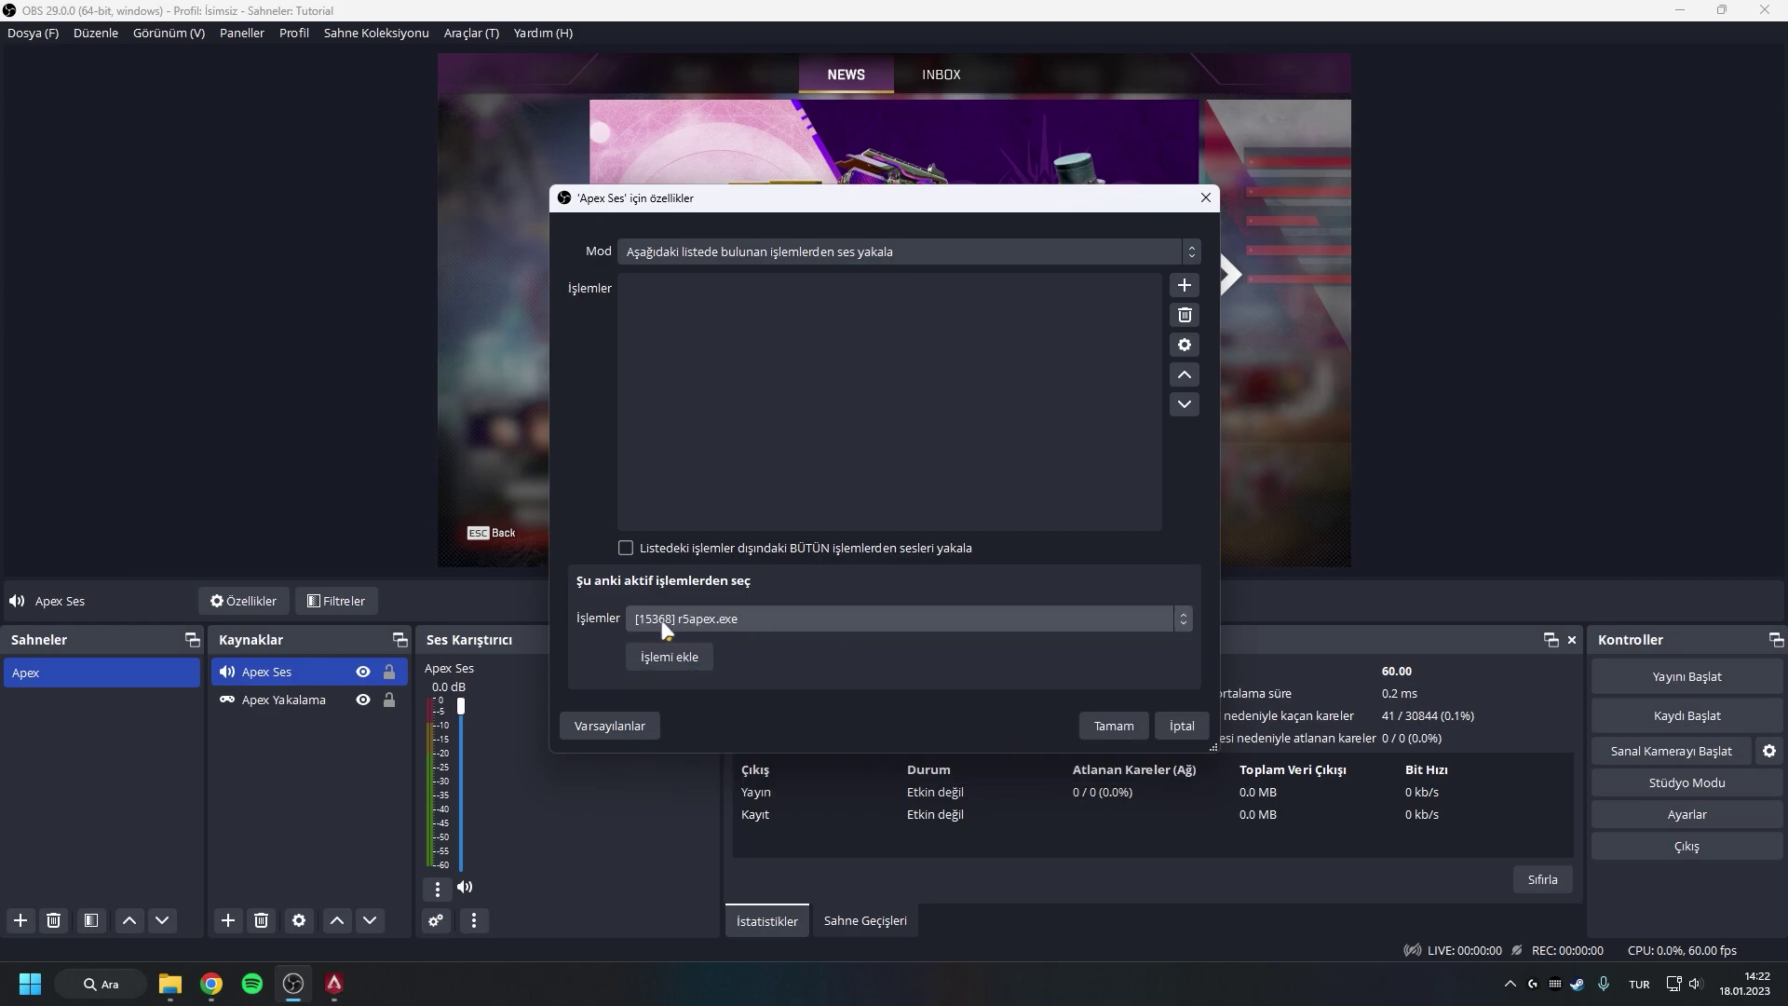
{"action": "left_click", "coordinate": [687, 662]}
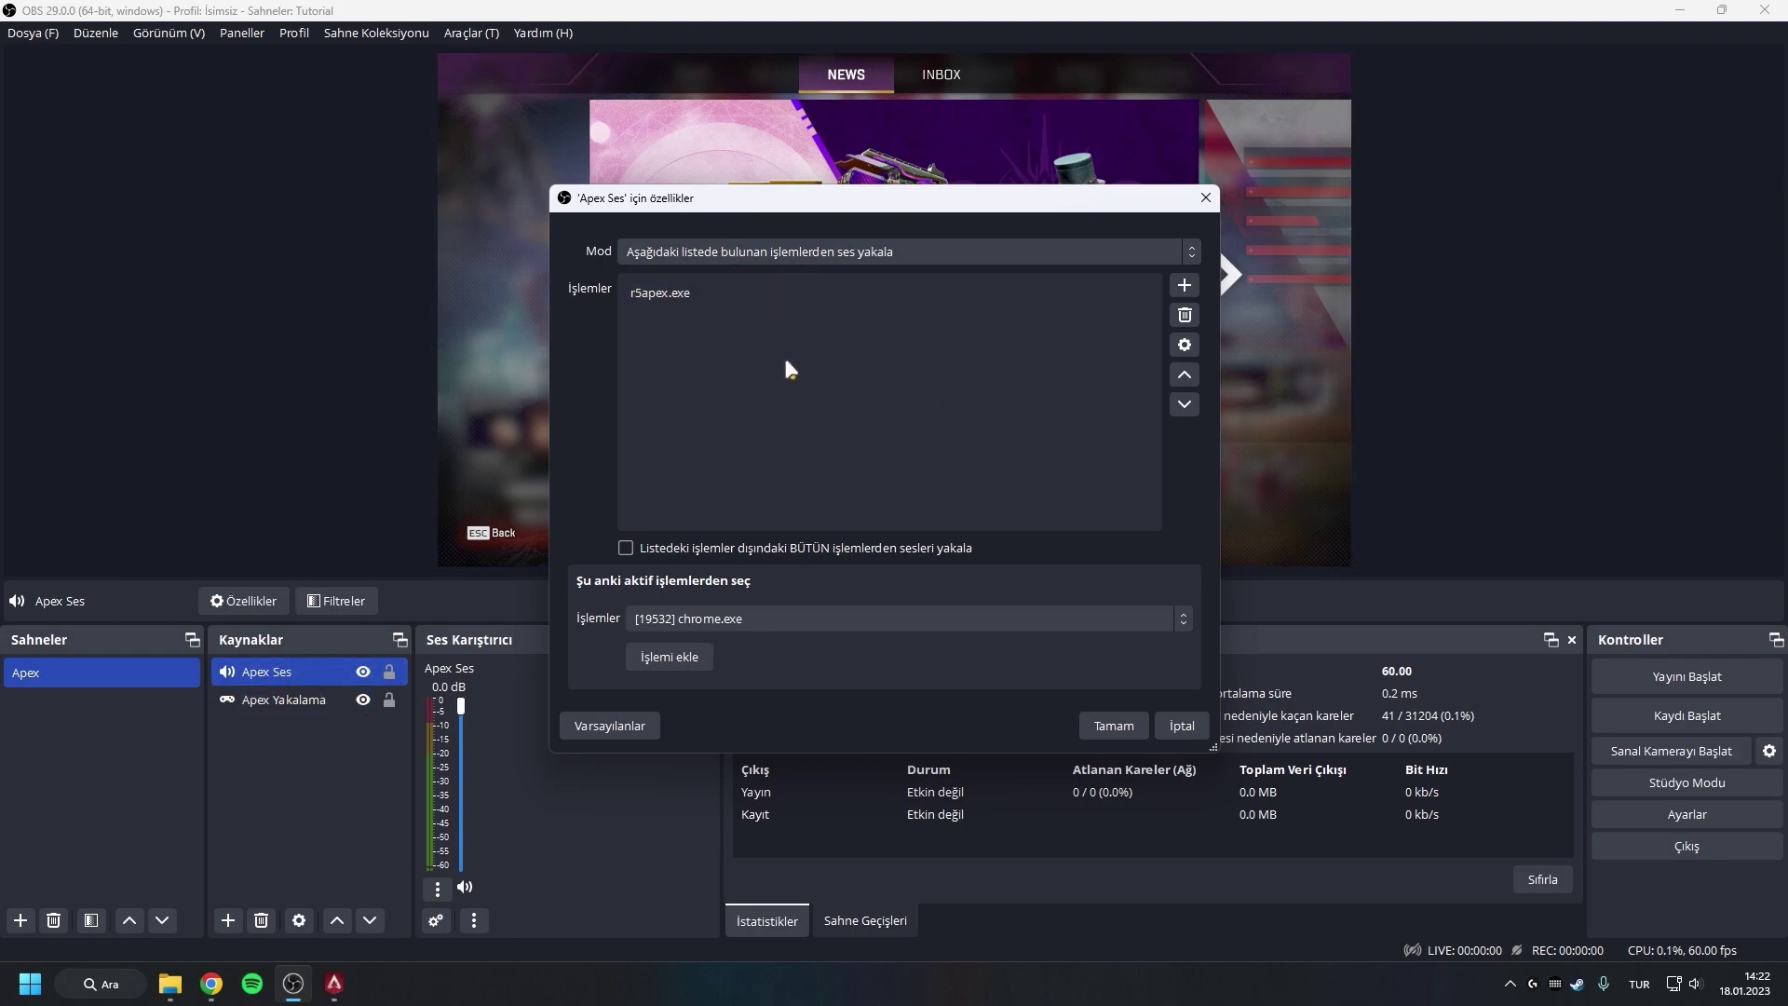
Add chrome.exe to the Apex Ses process list as an example and remove it again
{"action": "left_click", "coordinate": [691, 622]}
{"action": "left_click", "coordinate": [977, 592]}
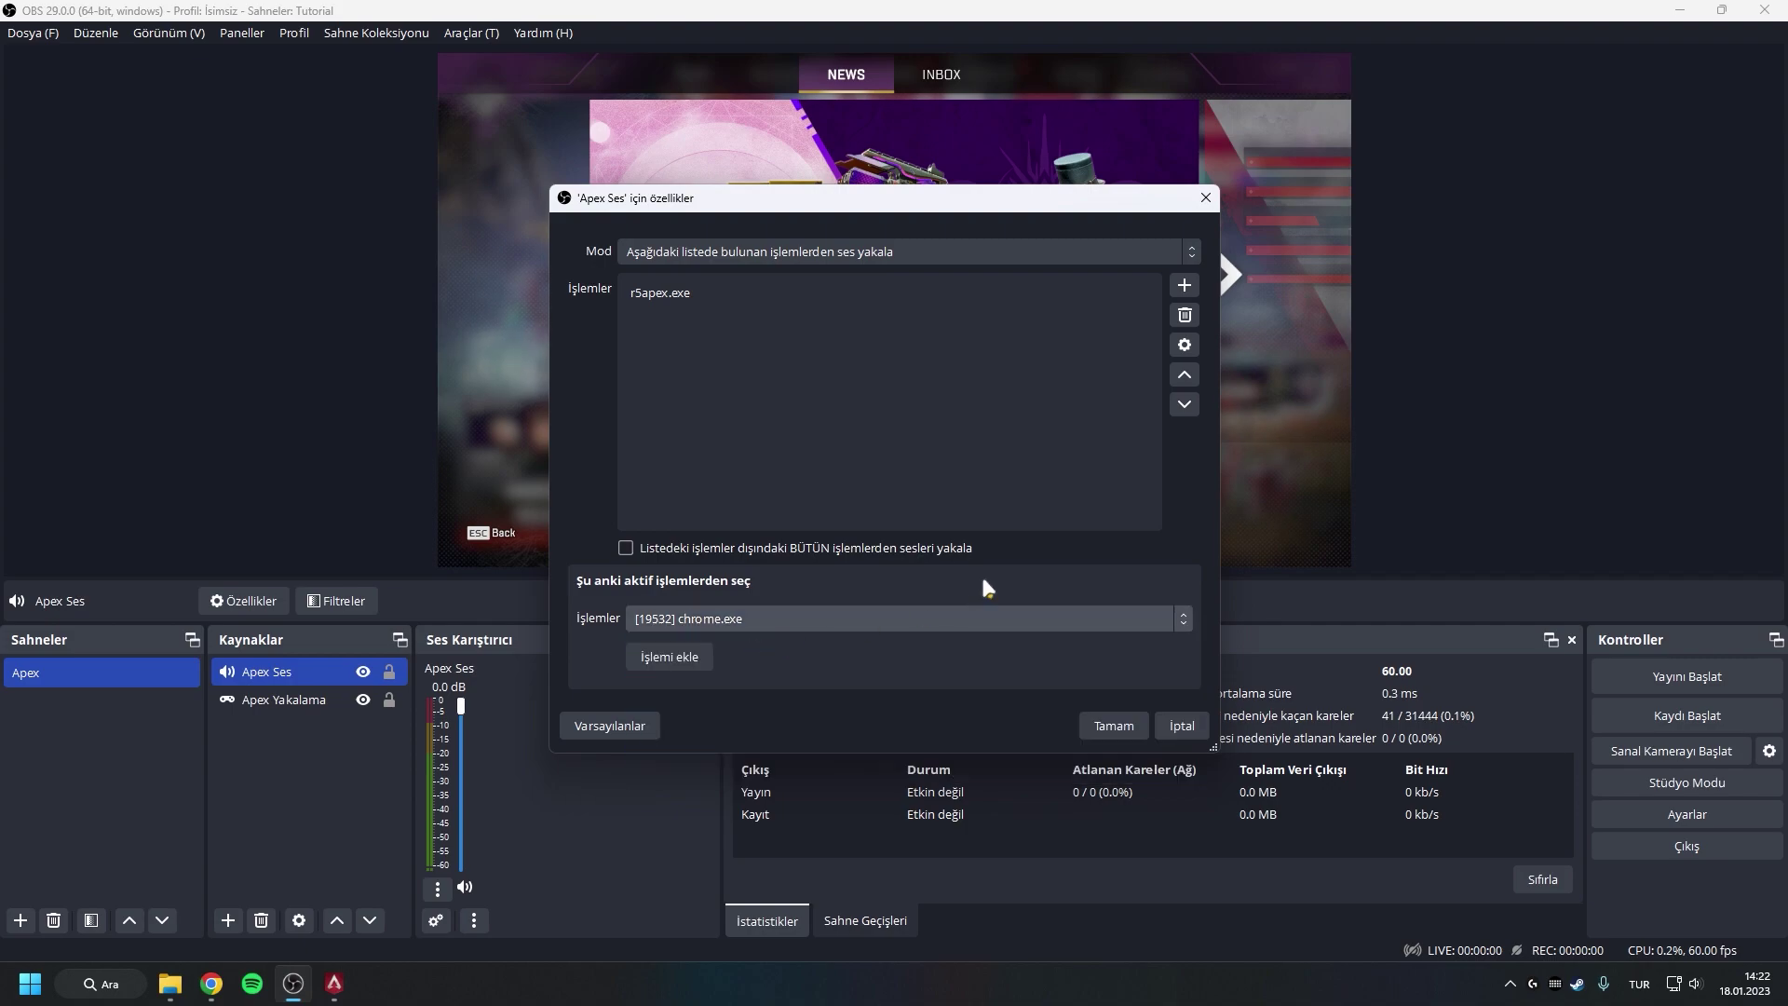
{"action": "left_click", "coordinate": [711, 649]}
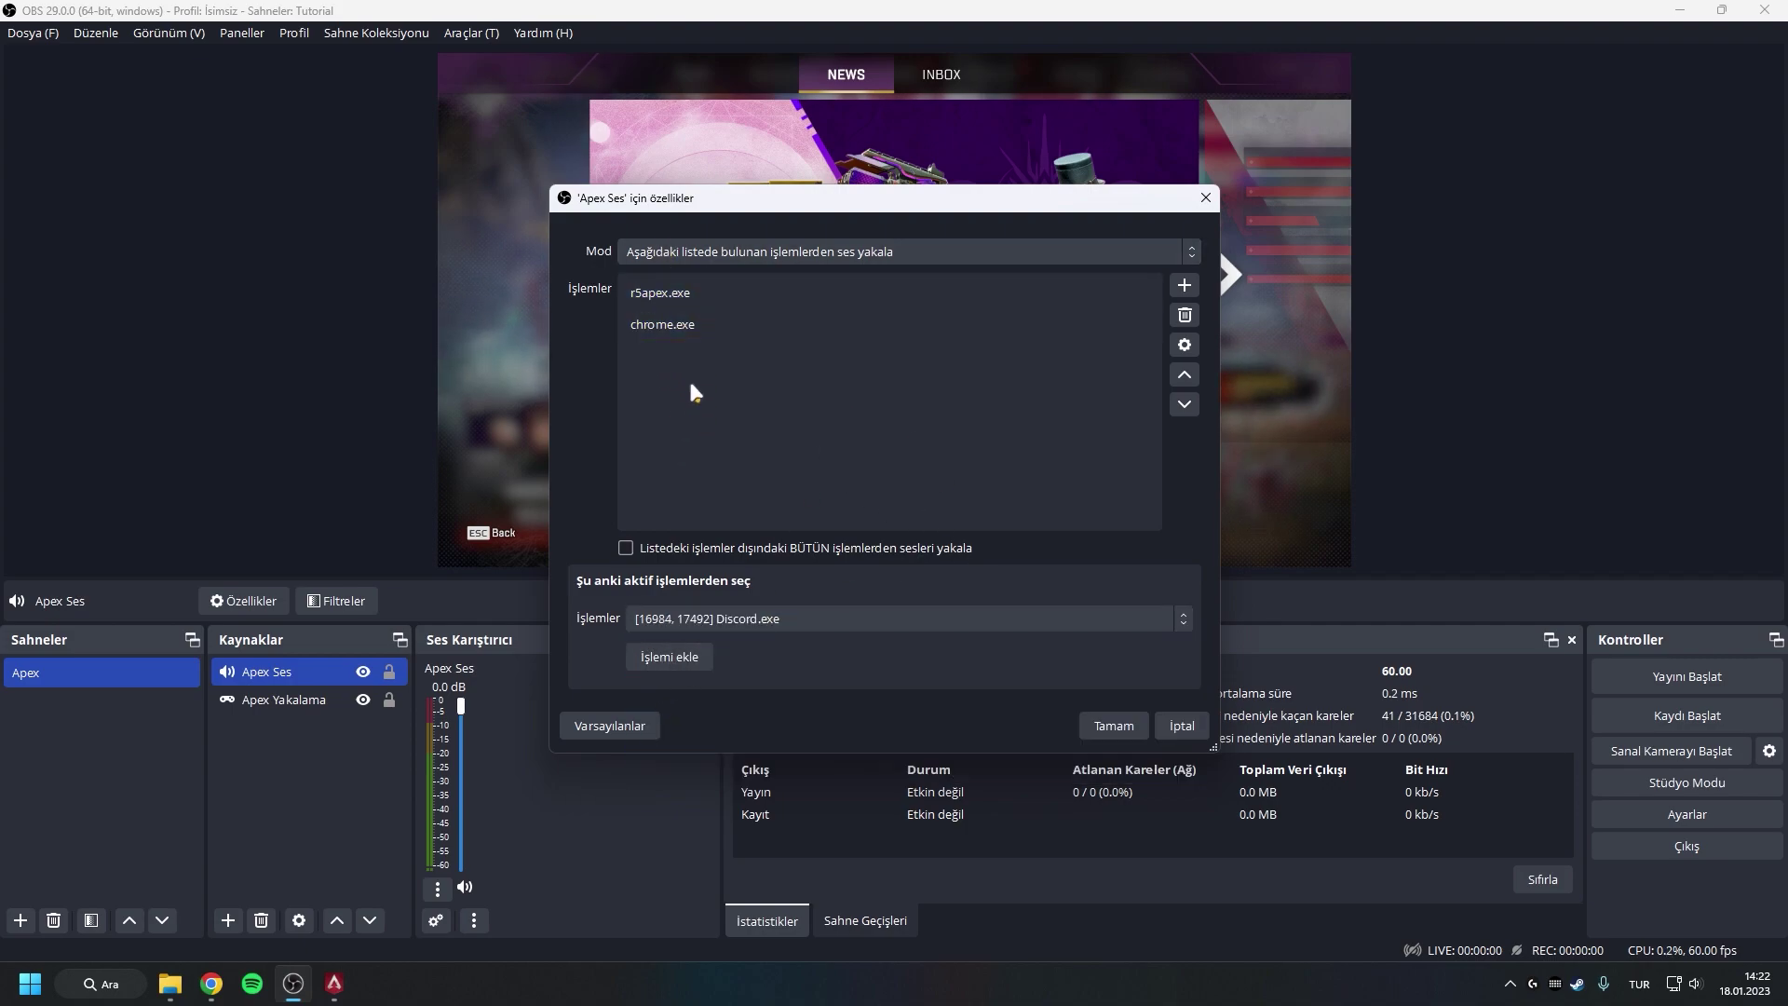
{"action": "left_click", "coordinate": [705, 319]}
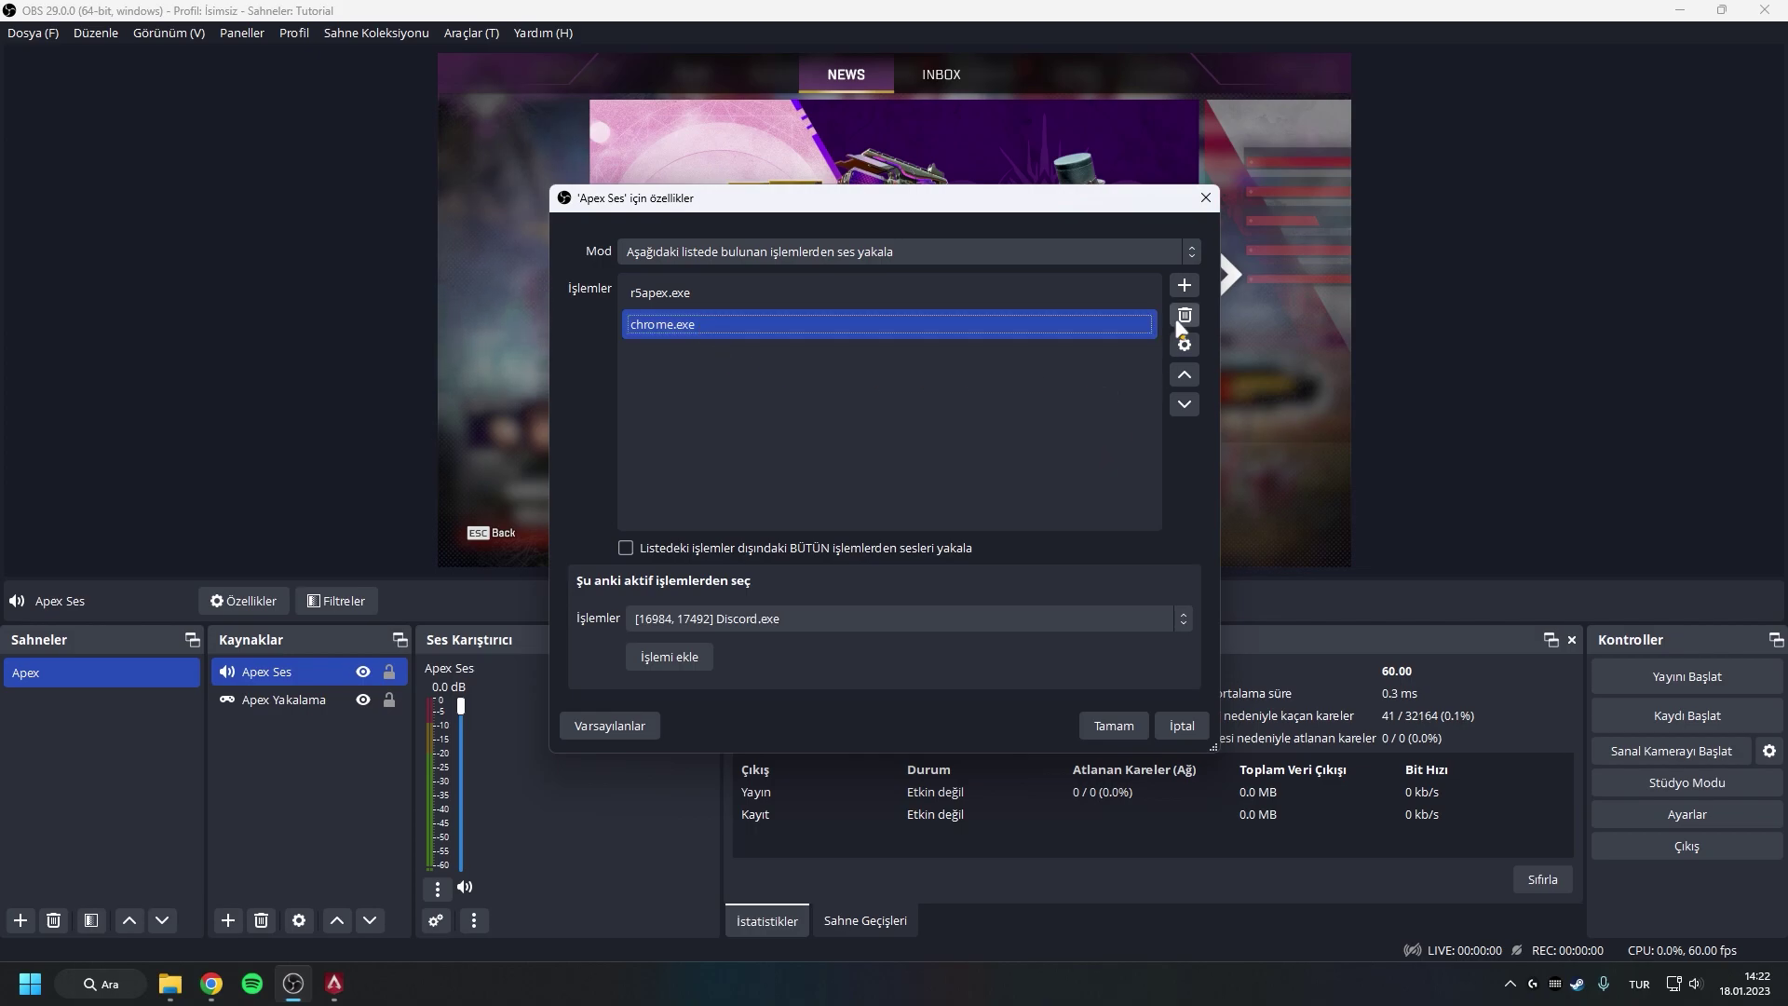
{"action": "left_click", "coordinate": [1183, 317]}
Close the Apex Ses properties and clear the source selection
{"action": "double_click", "coordinate": [708, 304]}
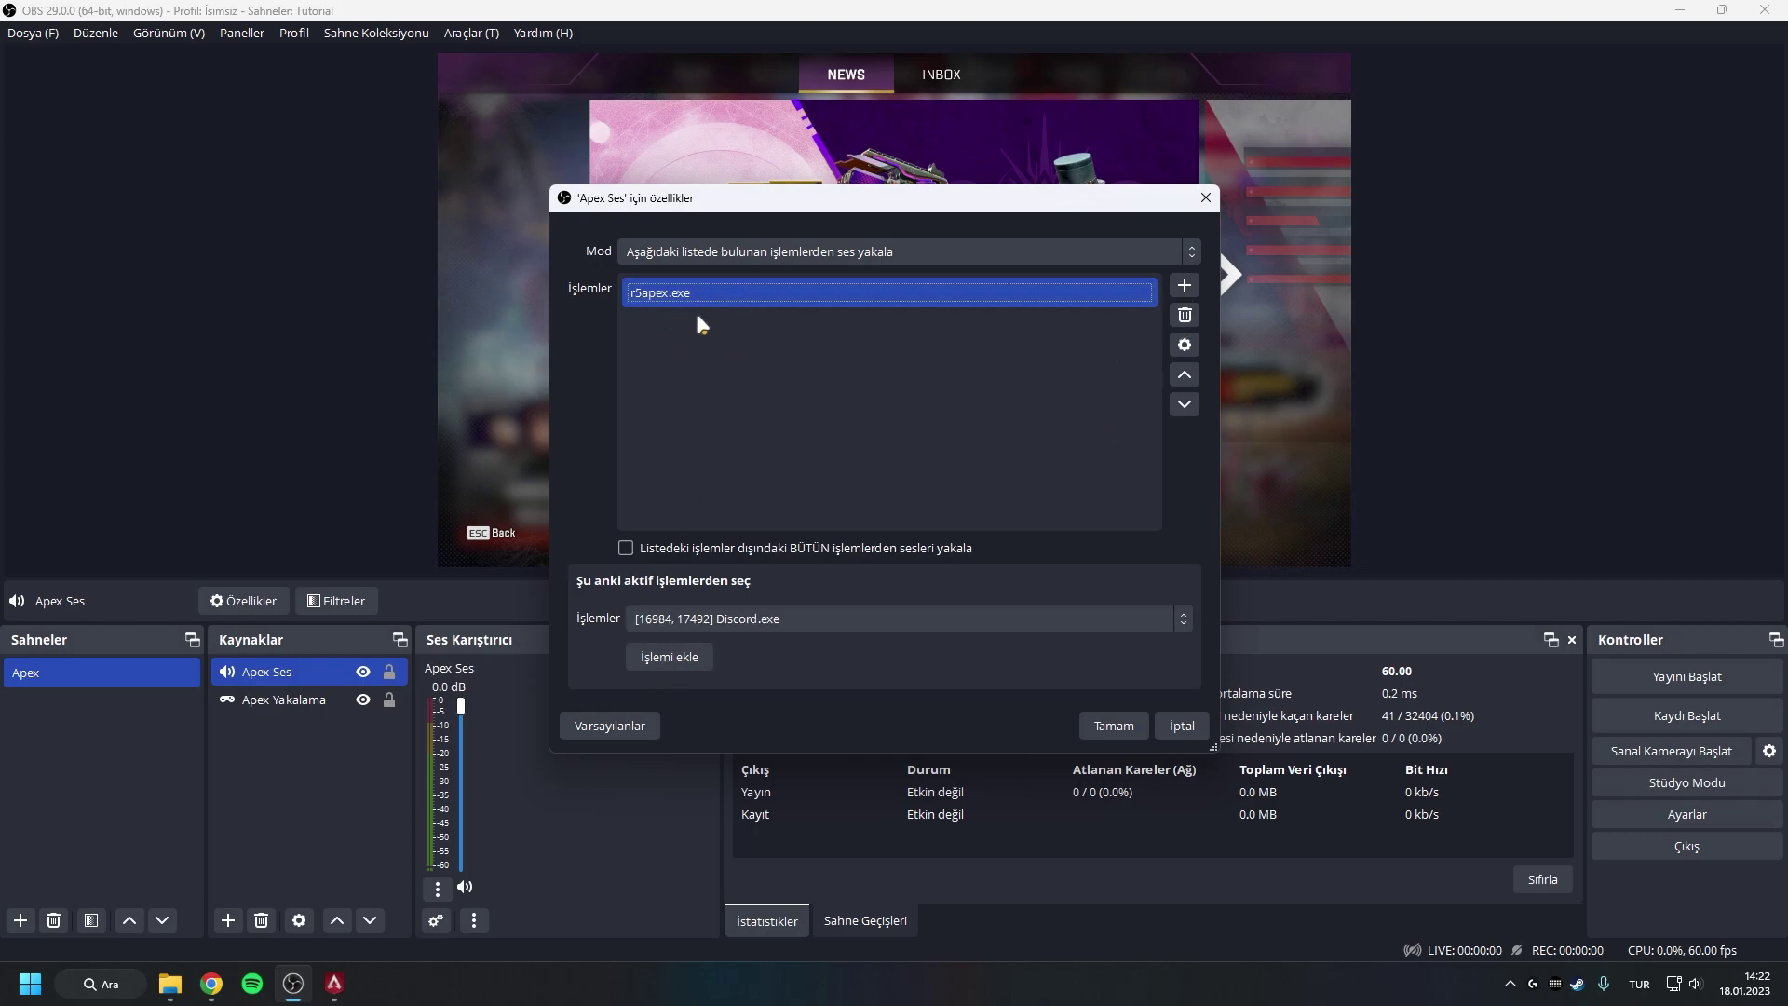
{"action": "left_click", "coordinate": [1174, 725]}
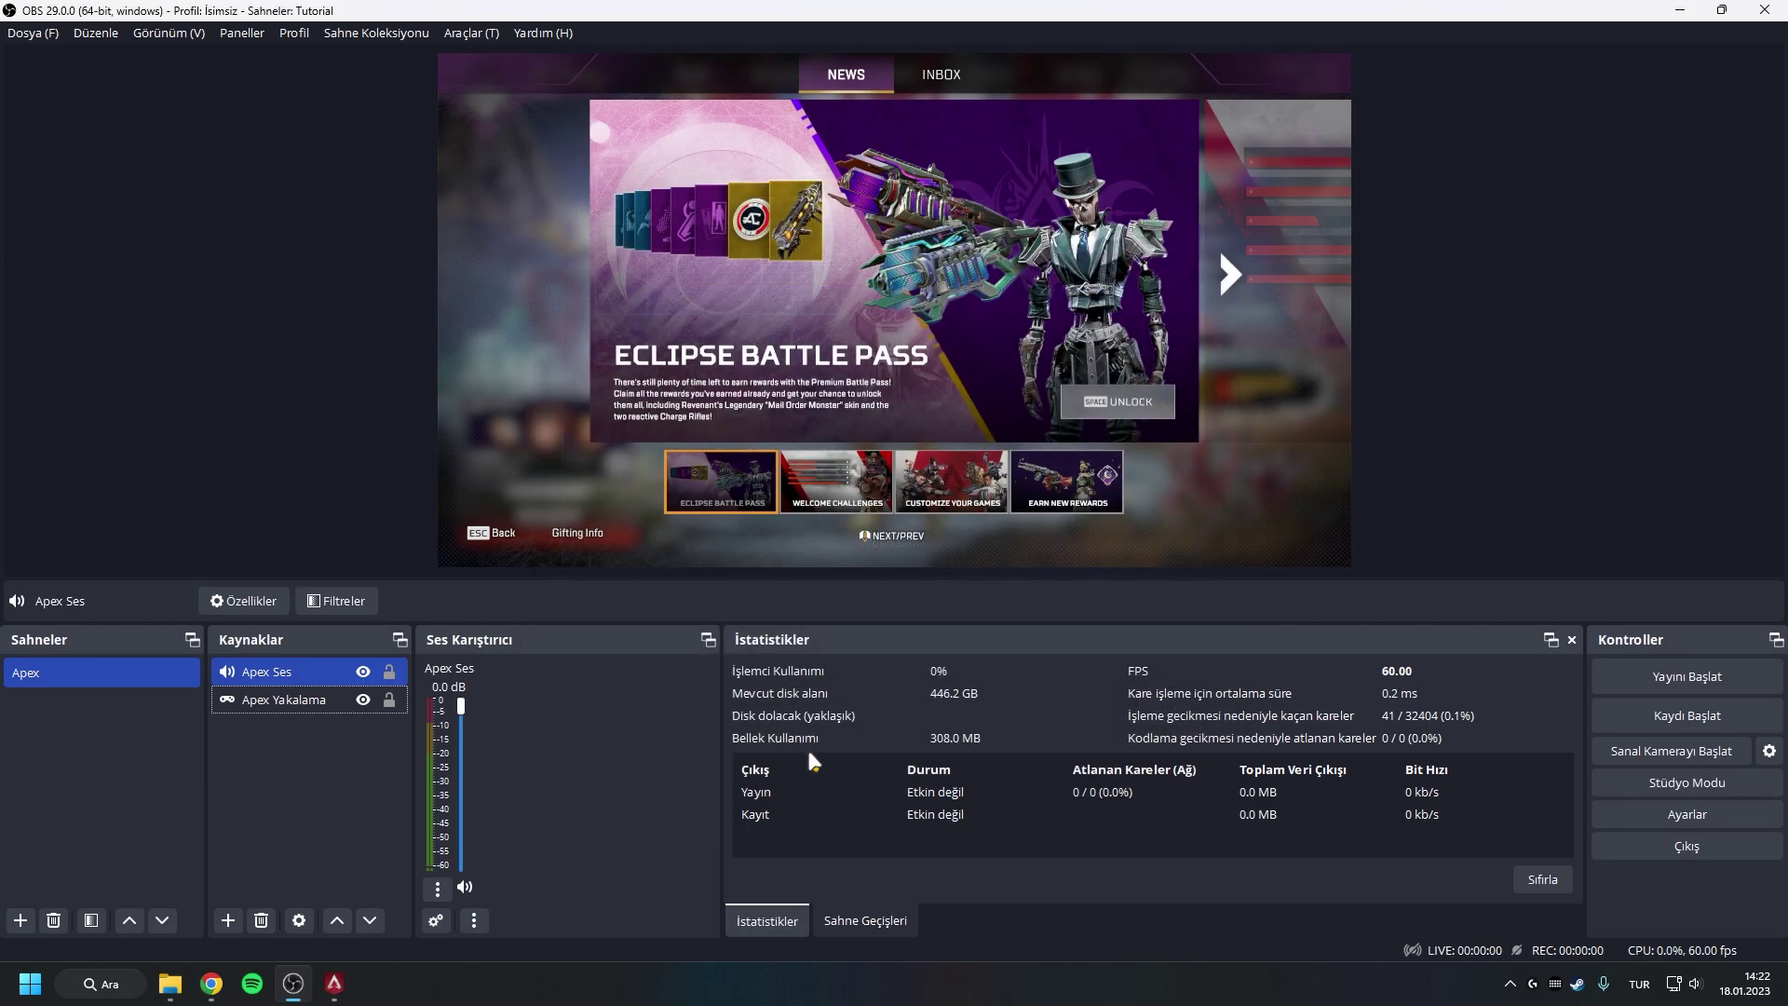
{"action": "left_click", "coordinate": [283, 794]}
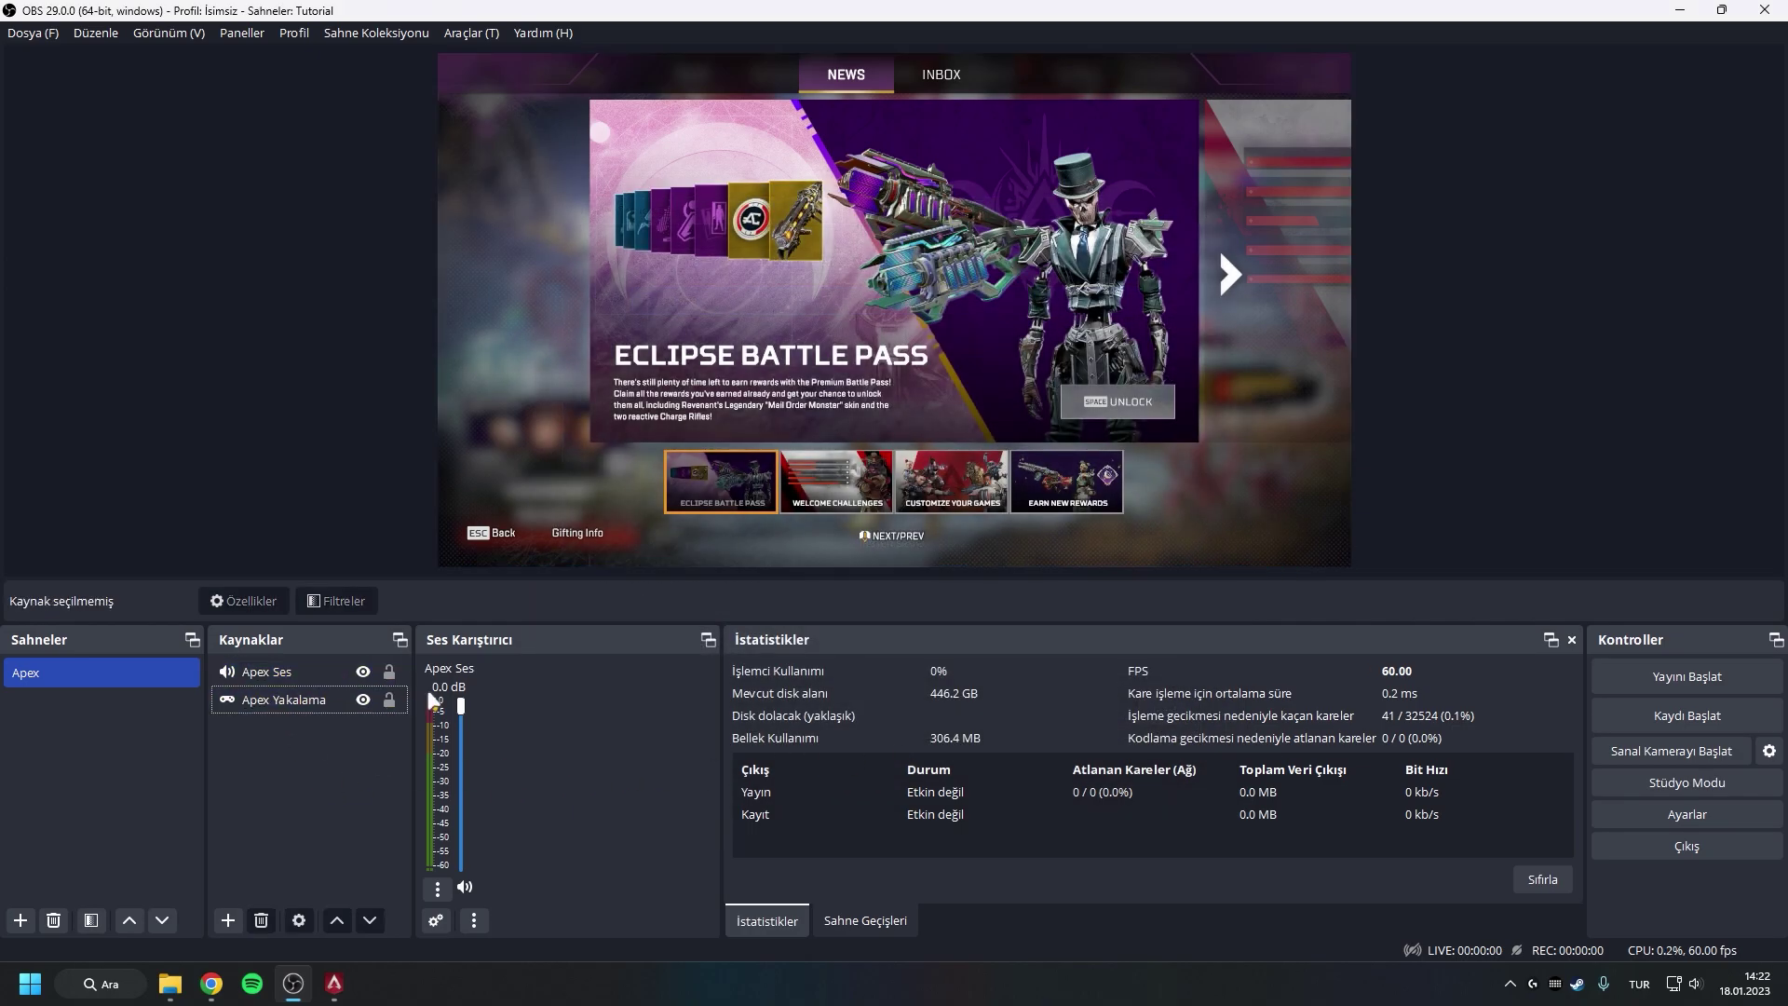
Bring up the Apex Legends window and return to OBS to check the captured game
{"action": "left_click", "coordinate": [334, 985]}
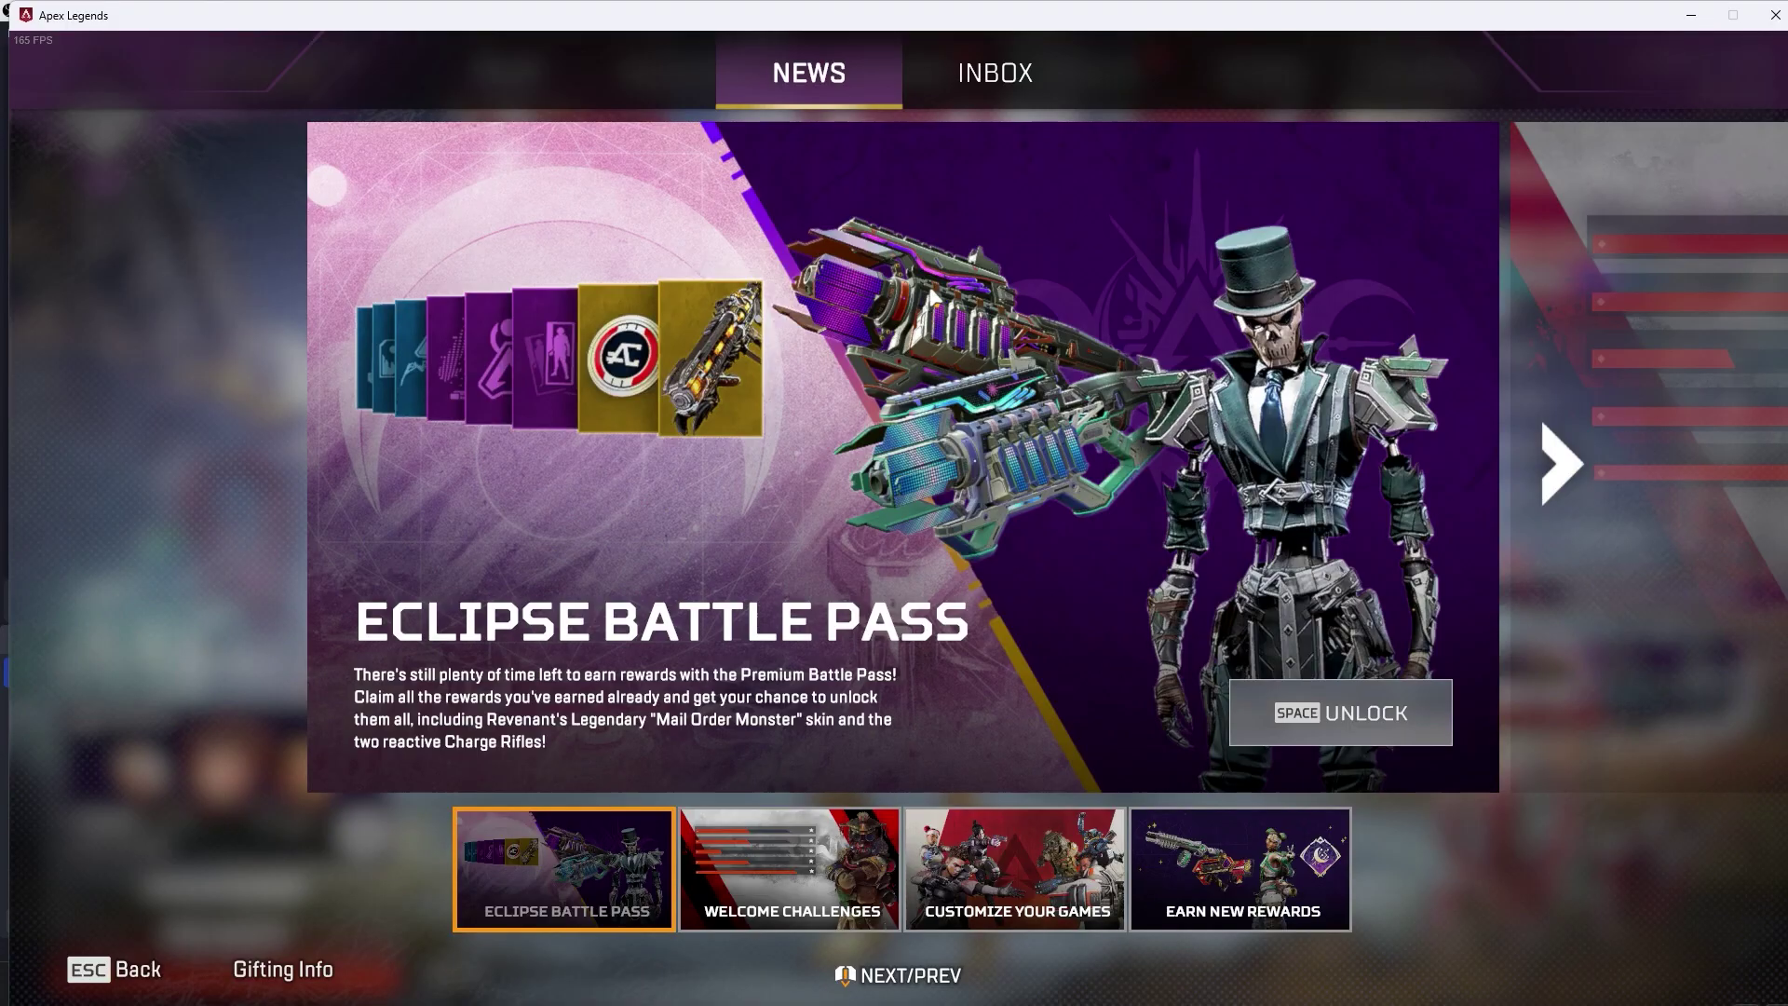
{"action": "key", "text": "alt+Tab"}
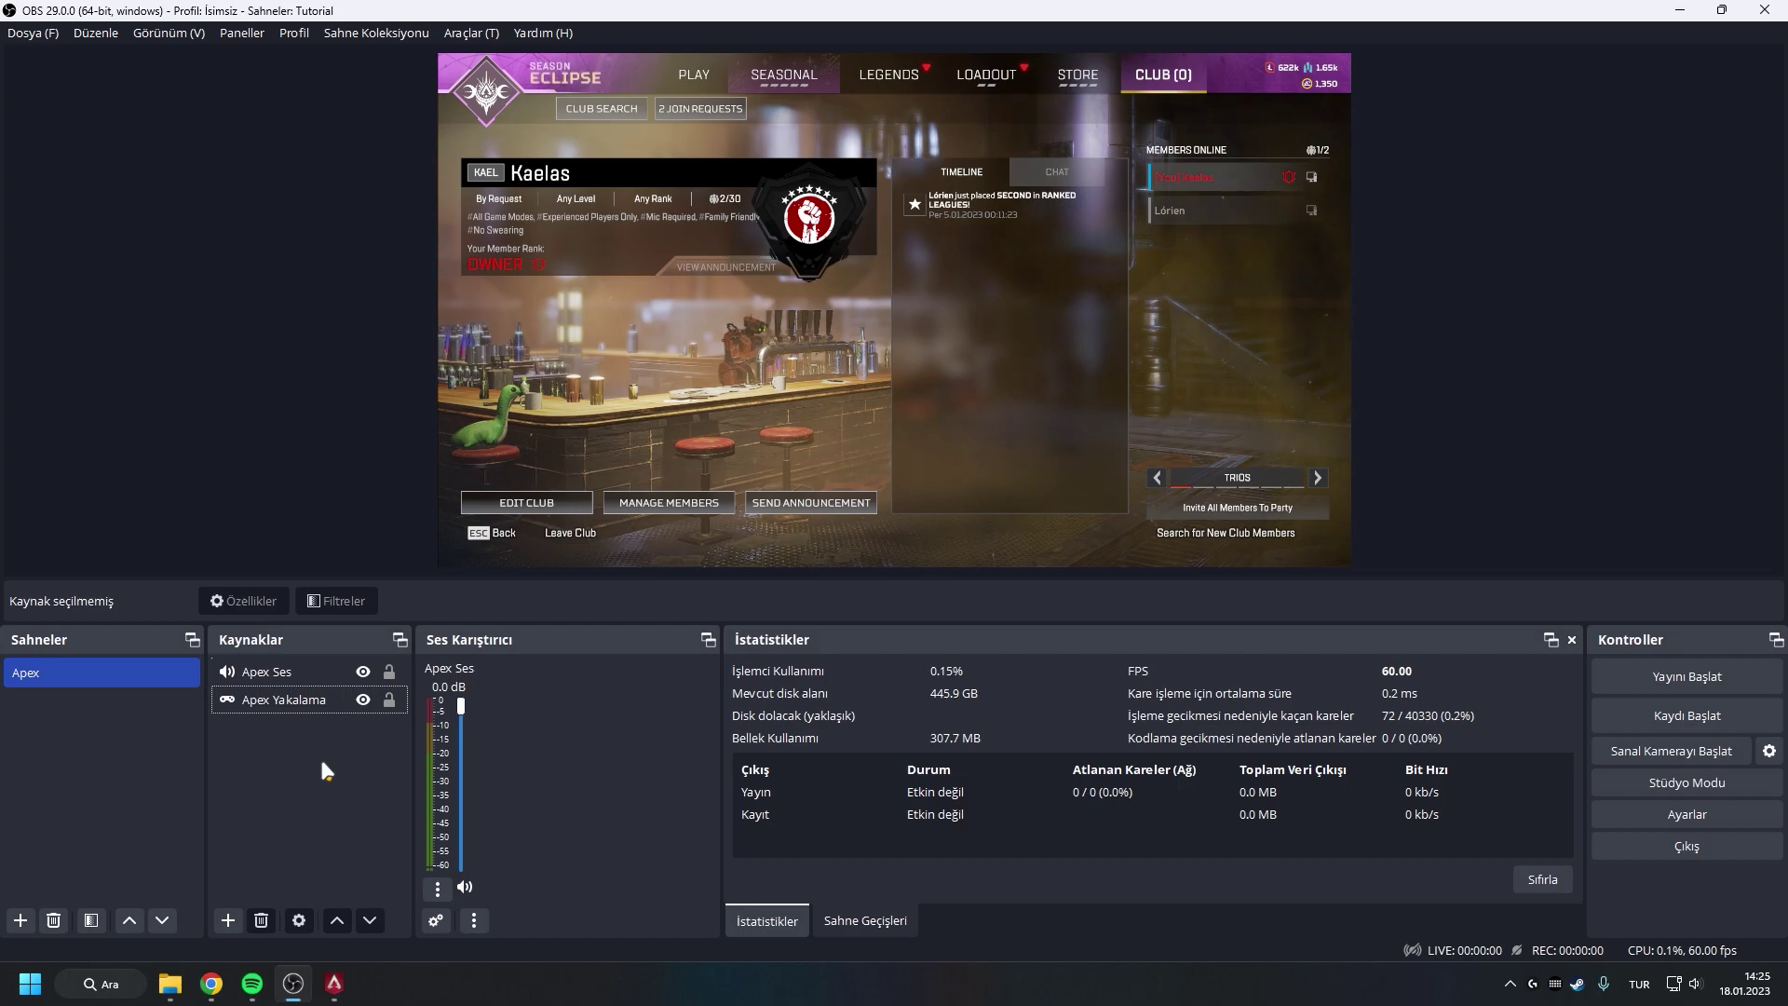
{"action": "left_click", "coordinate": [597, 767]}
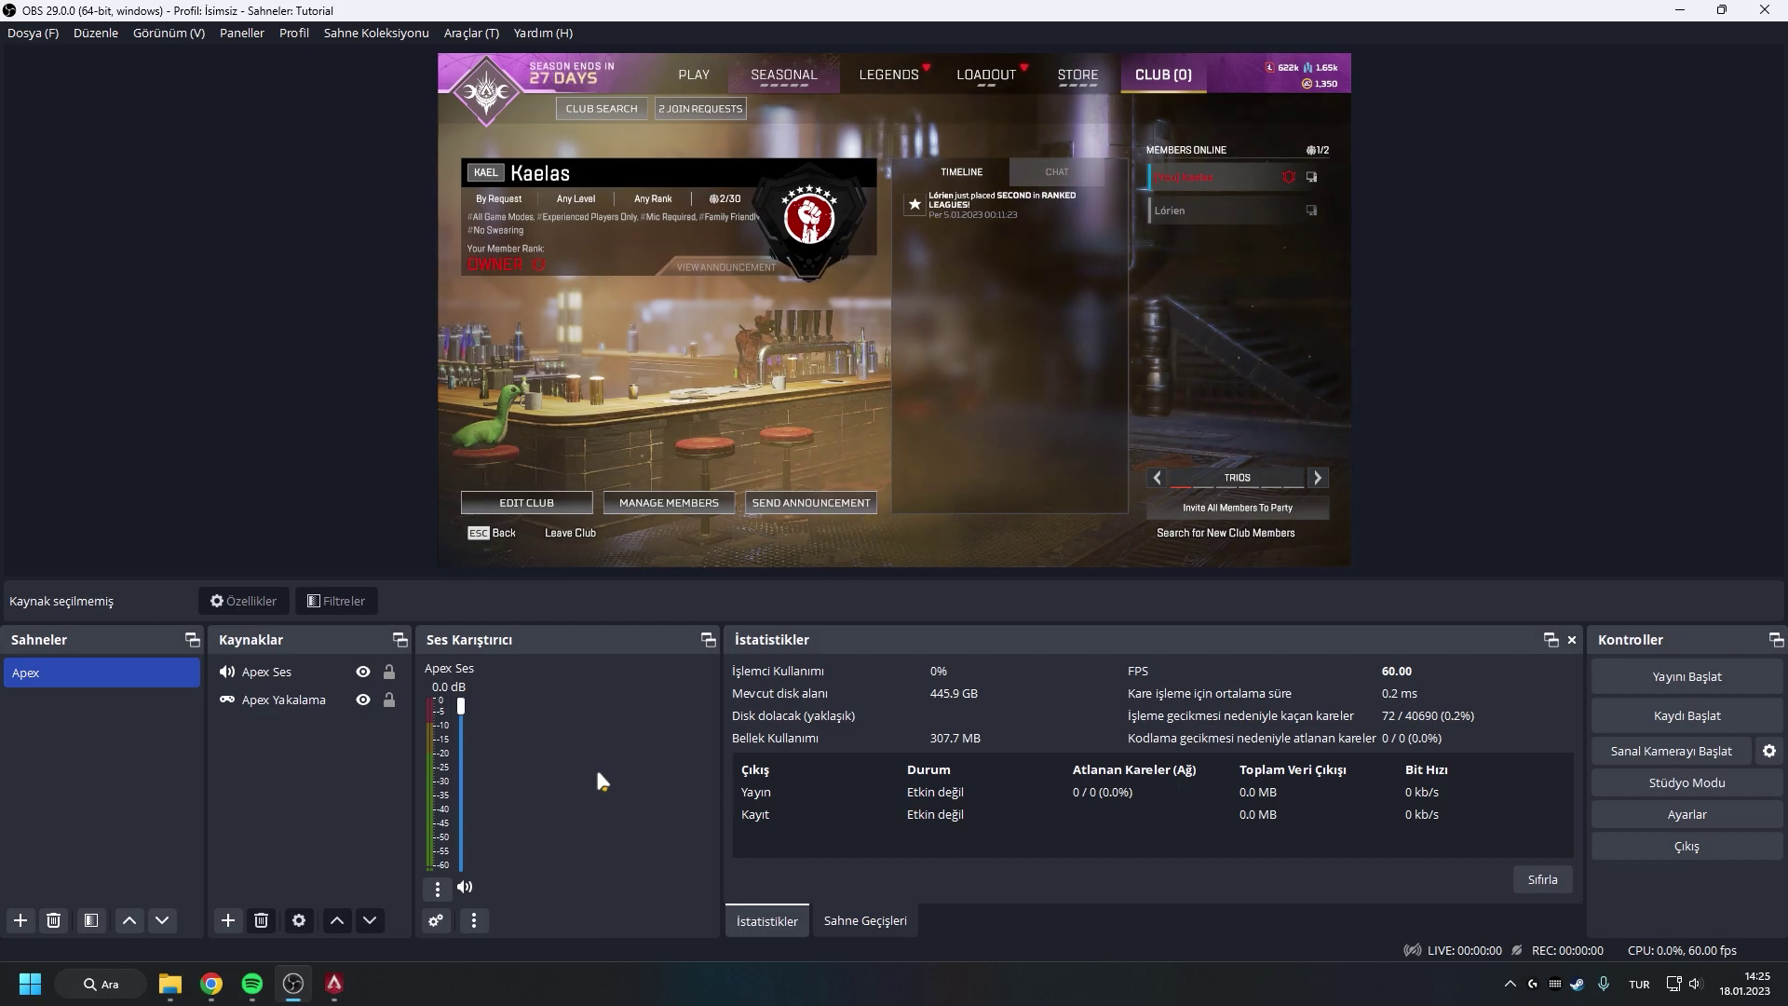
Add a new Uygulama Ses Çıkışı Yakalayıcısı source named Spotify Ses to the Apex scene
{"action": "right_click", "coordinate": [298, 783]}
{"action": "mouse_move", "coordinate": [416, 788]}
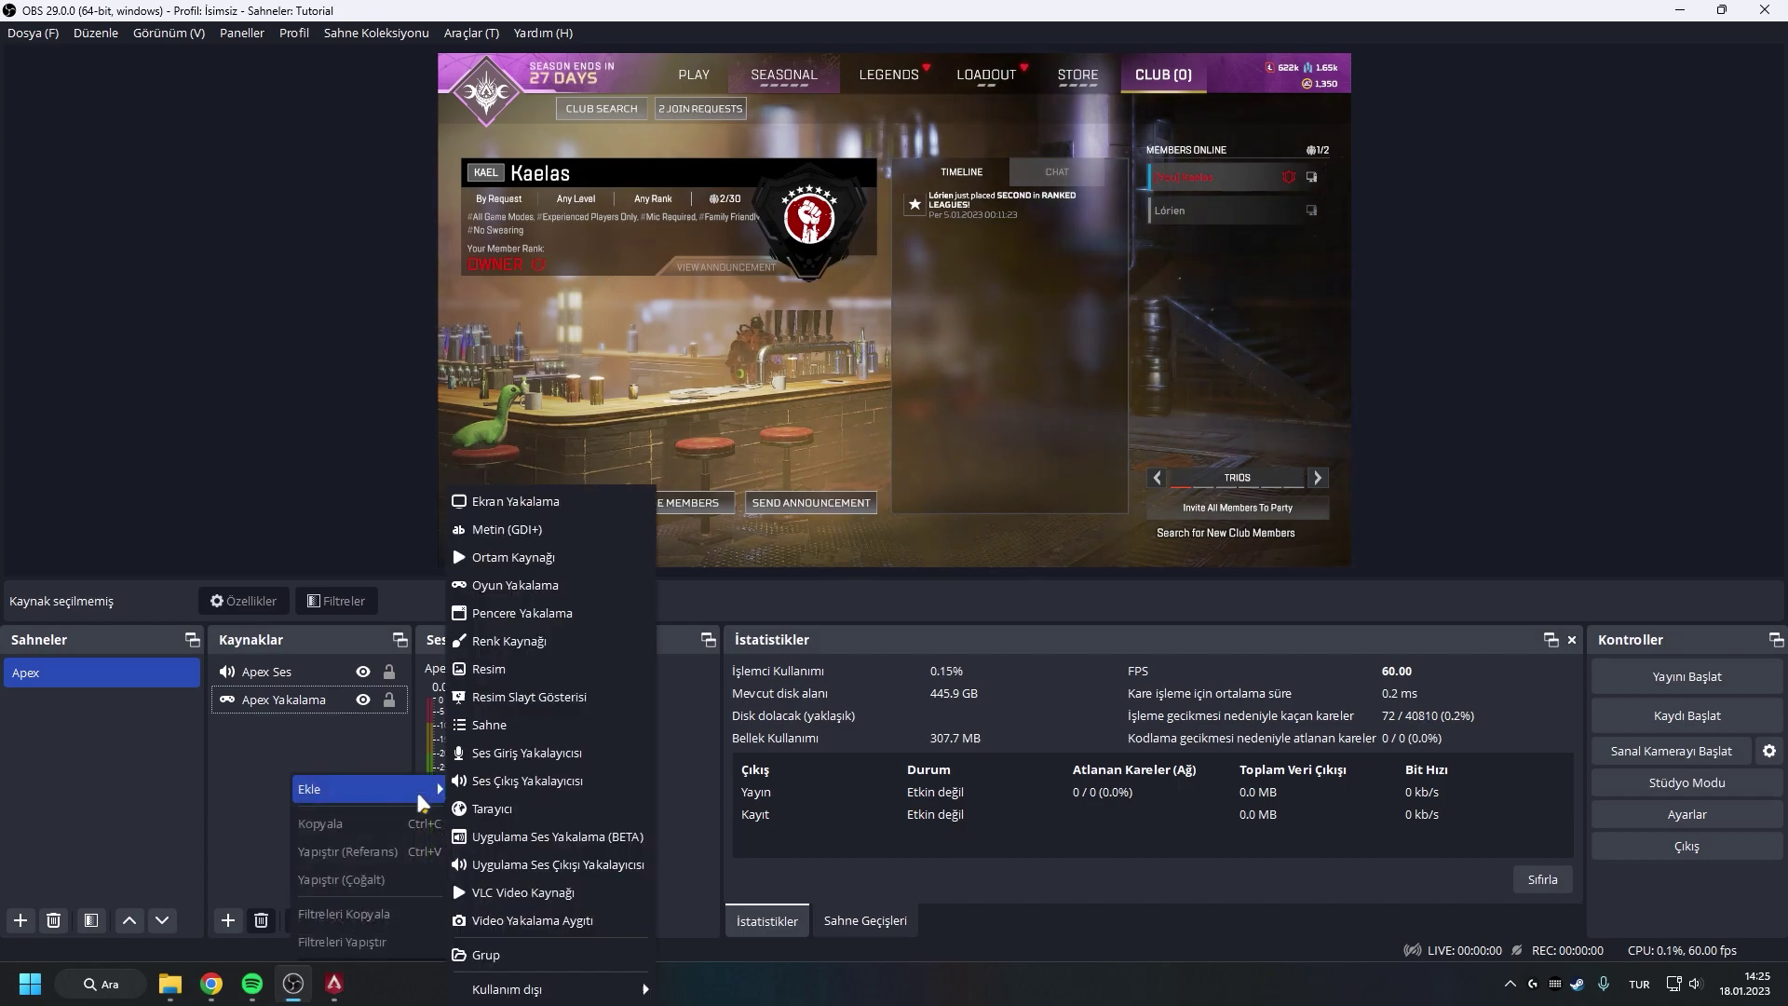
{"action": "left_click", "coordinate": [577, 863]}
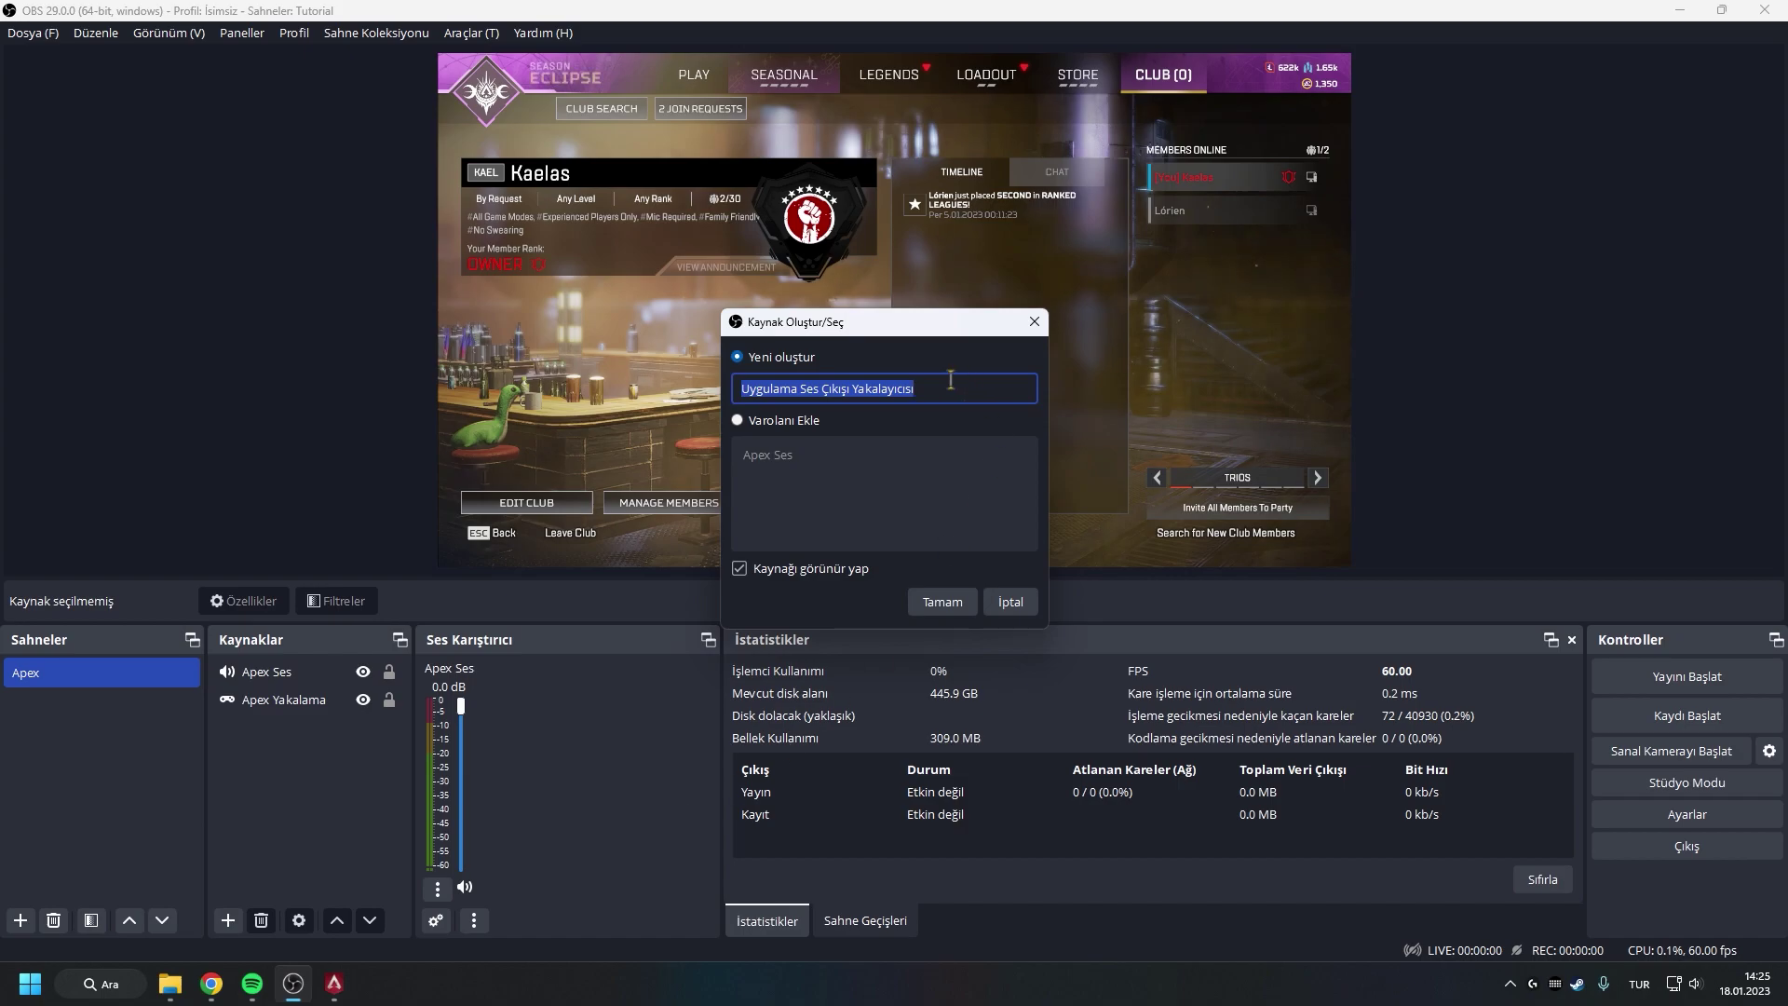
{"action": "type", "text": "Spotify Ses"}
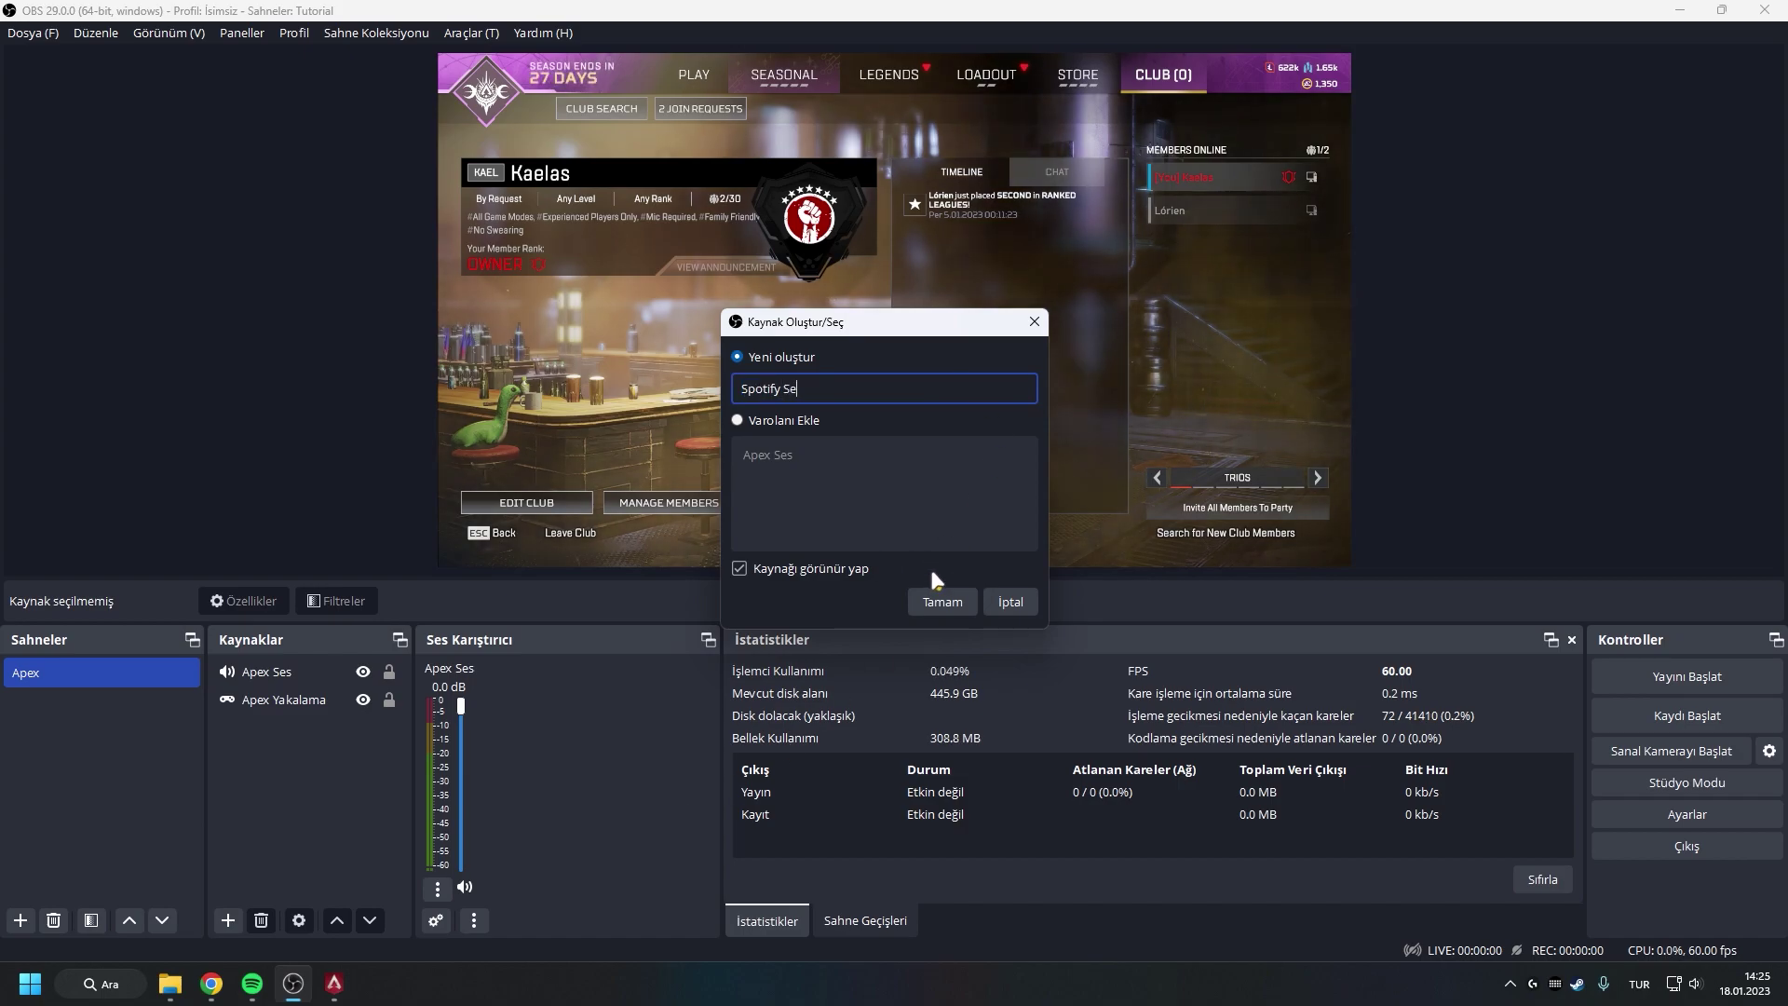
{"action": "left_click", "coordinate": [943, 602]}
Check which active processes are offered for Spotify Ses and discard the property changes
{"action": "left_click", "coordinate": [733, 618]}
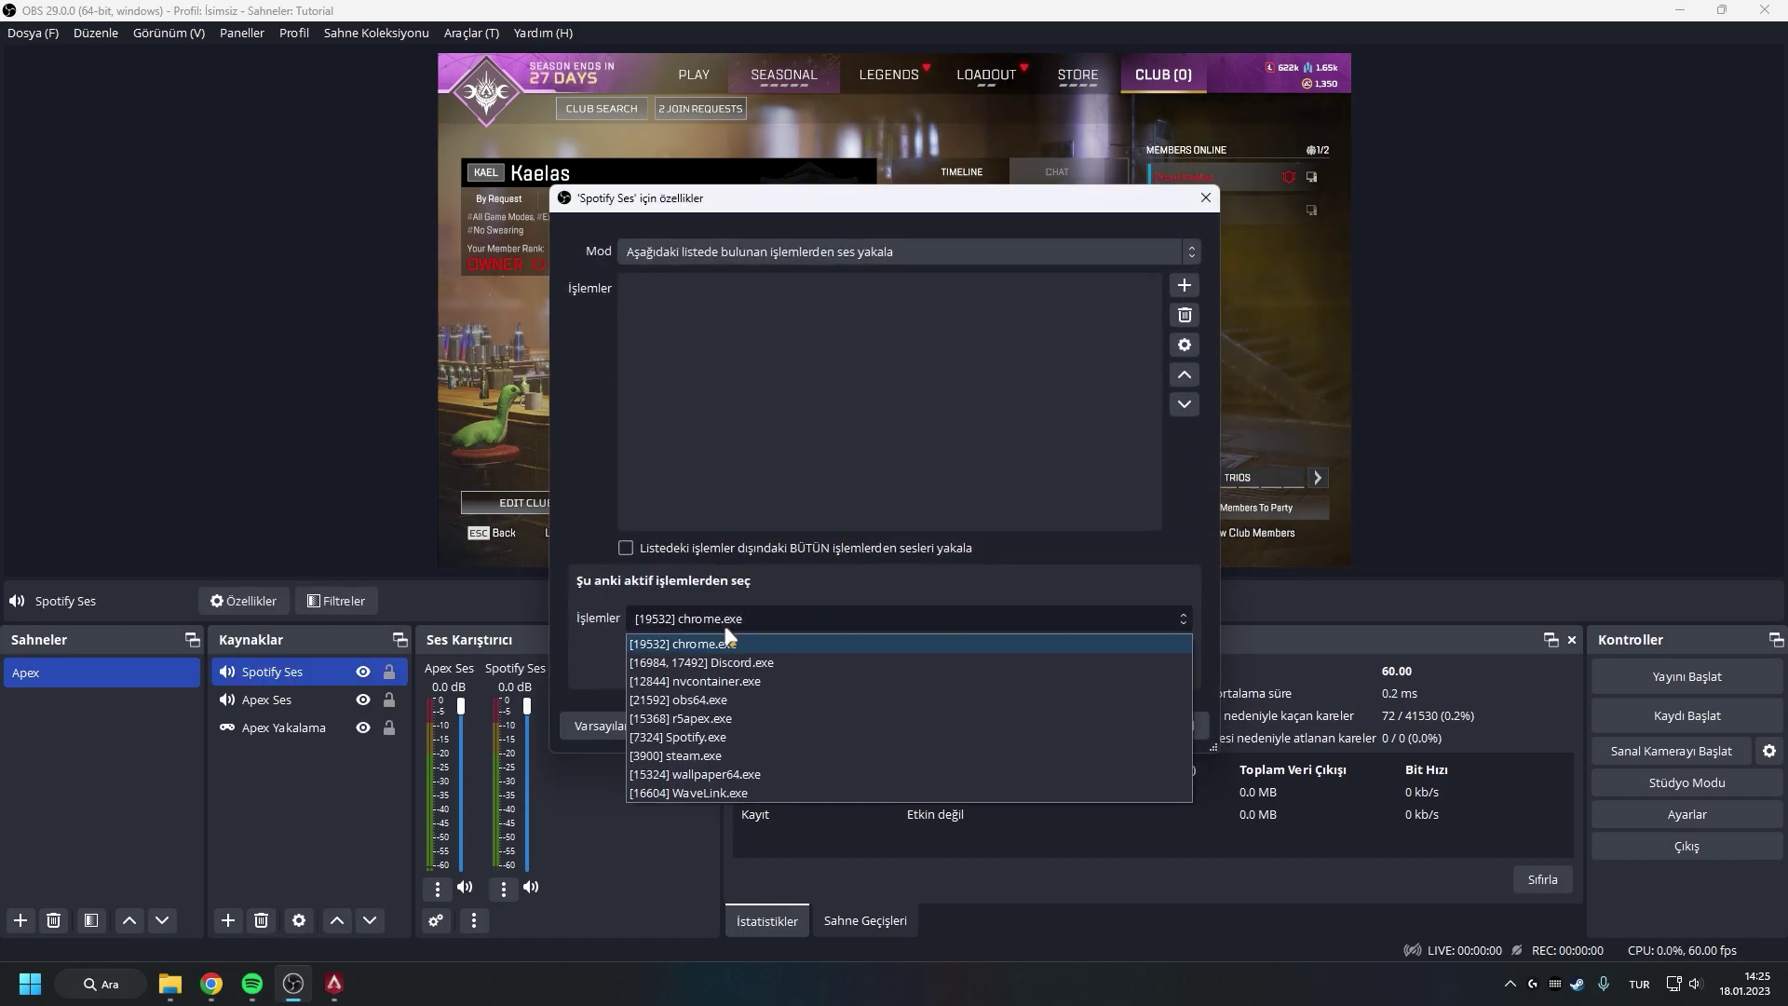
{"action": "key", "text": "Escape"}
{"action": "key", "text": "Escape"}
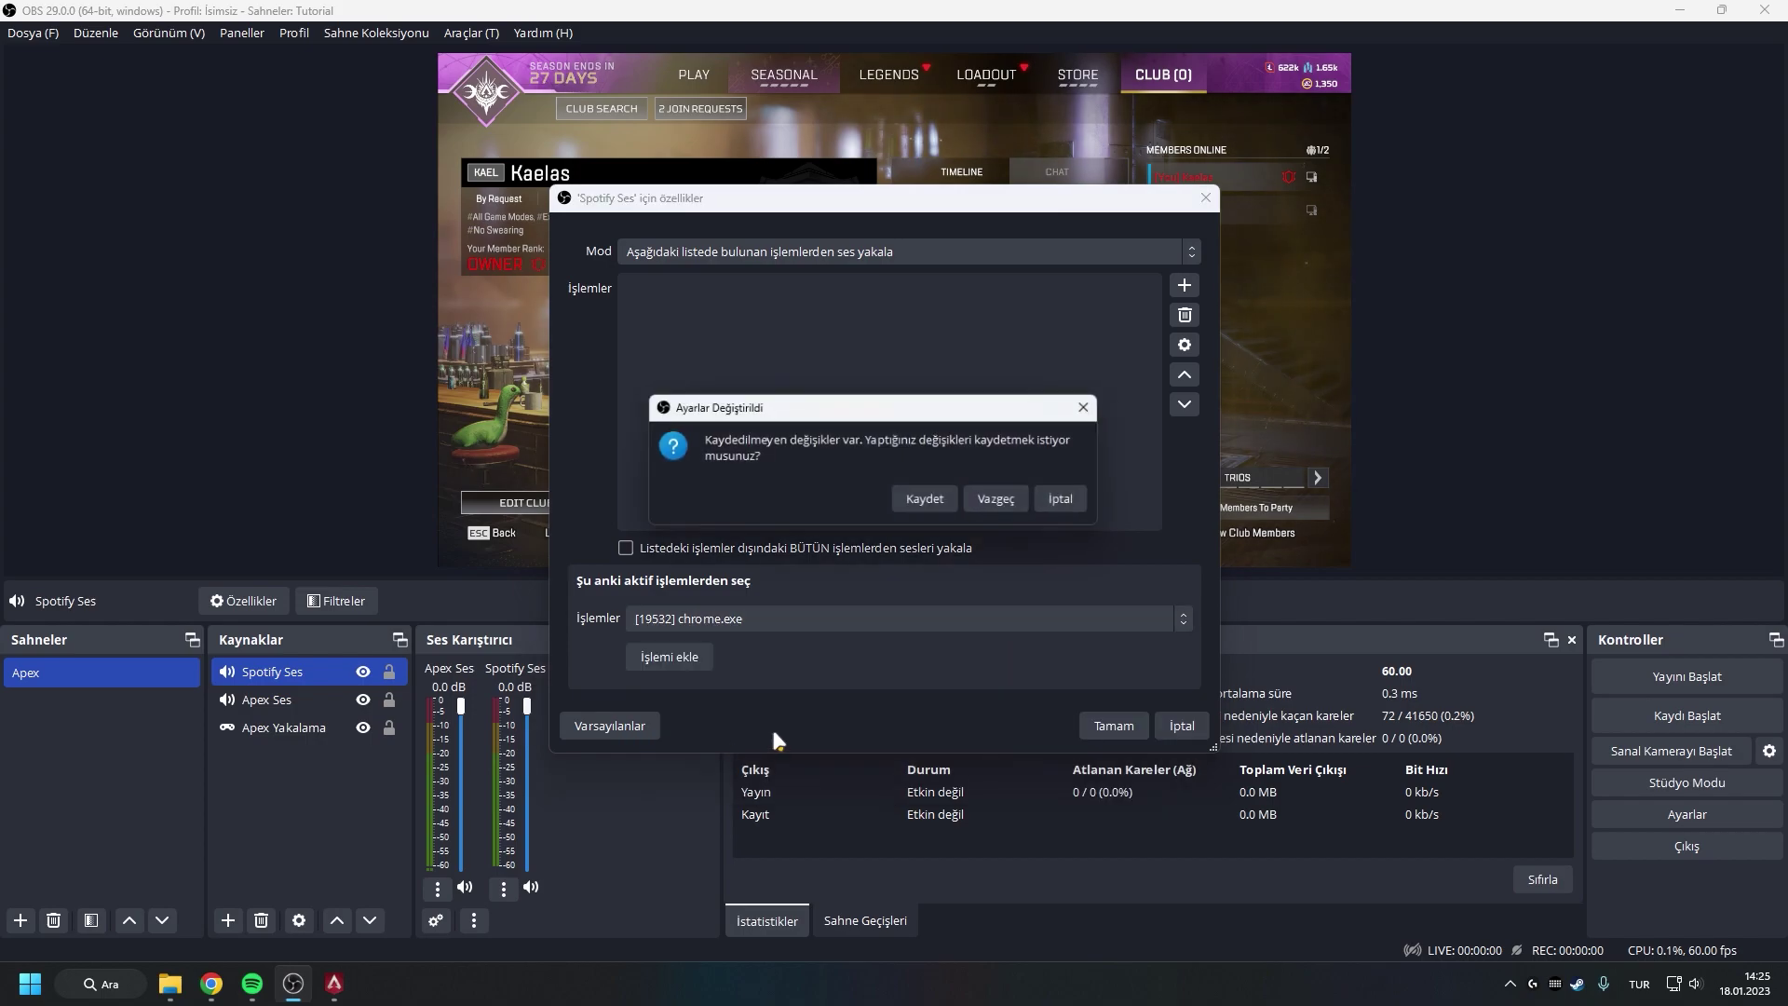
{"action": "left_click", "coordinate": [995, 503]}
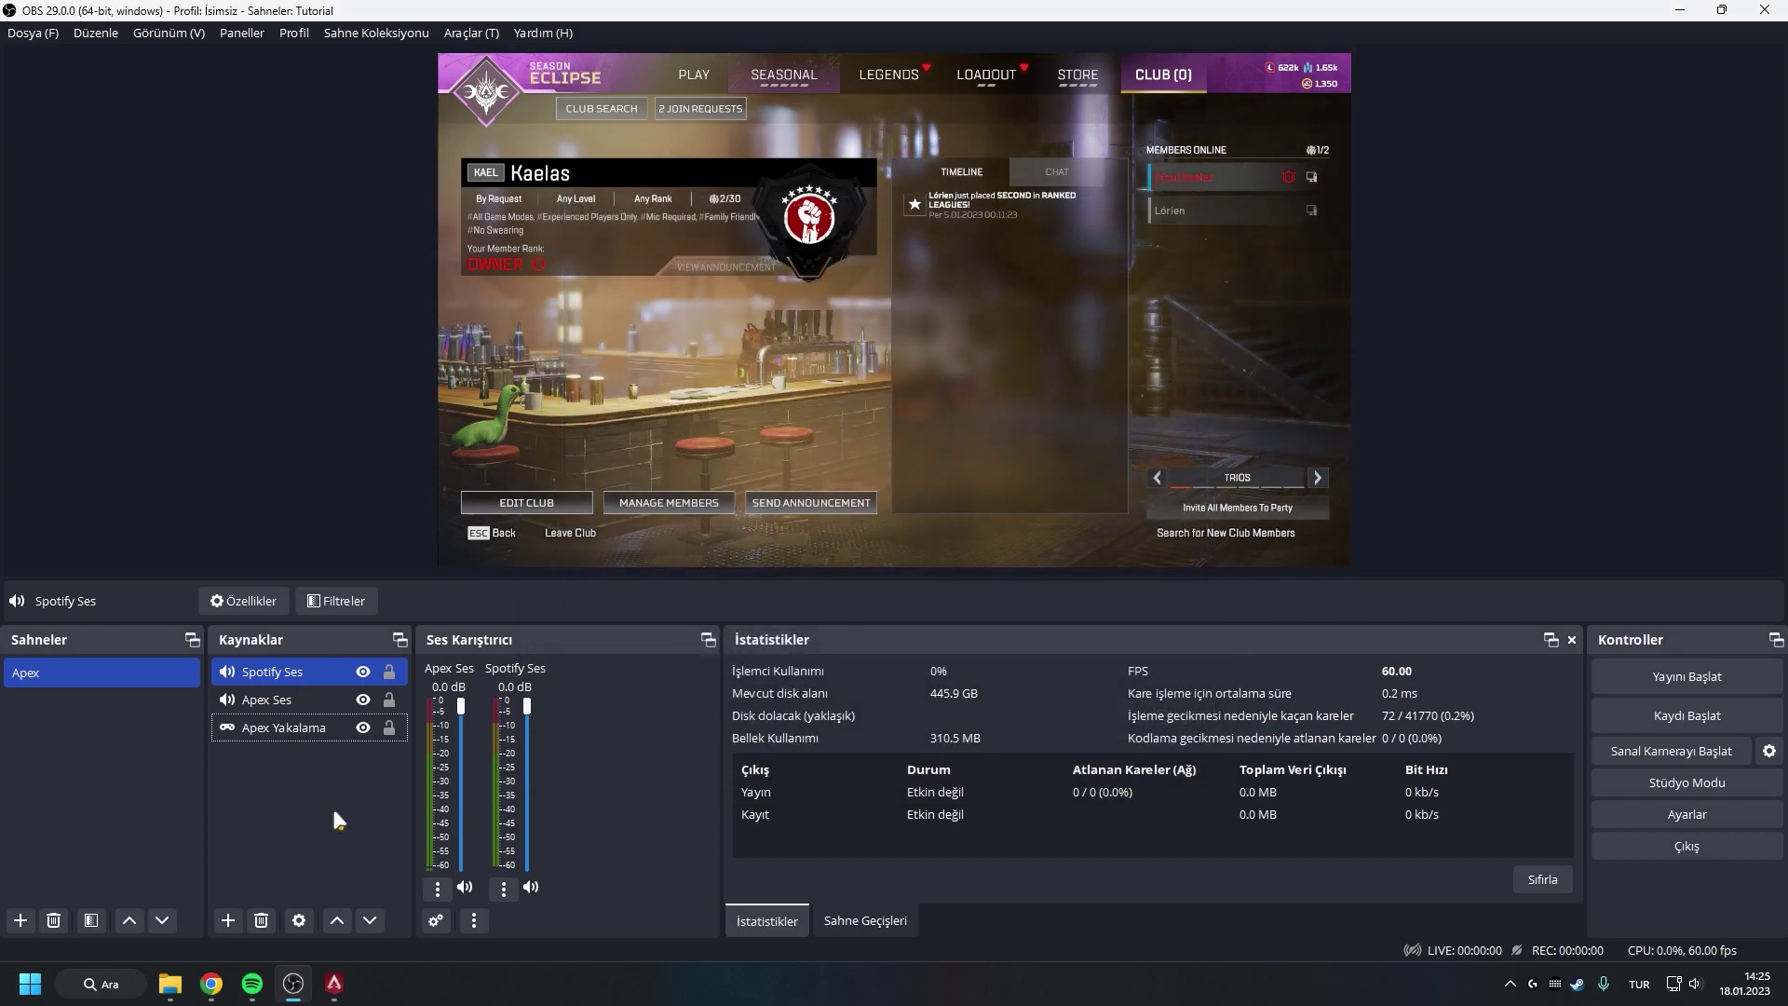
{"action": "left_click", "coordinate": [348, 804]}
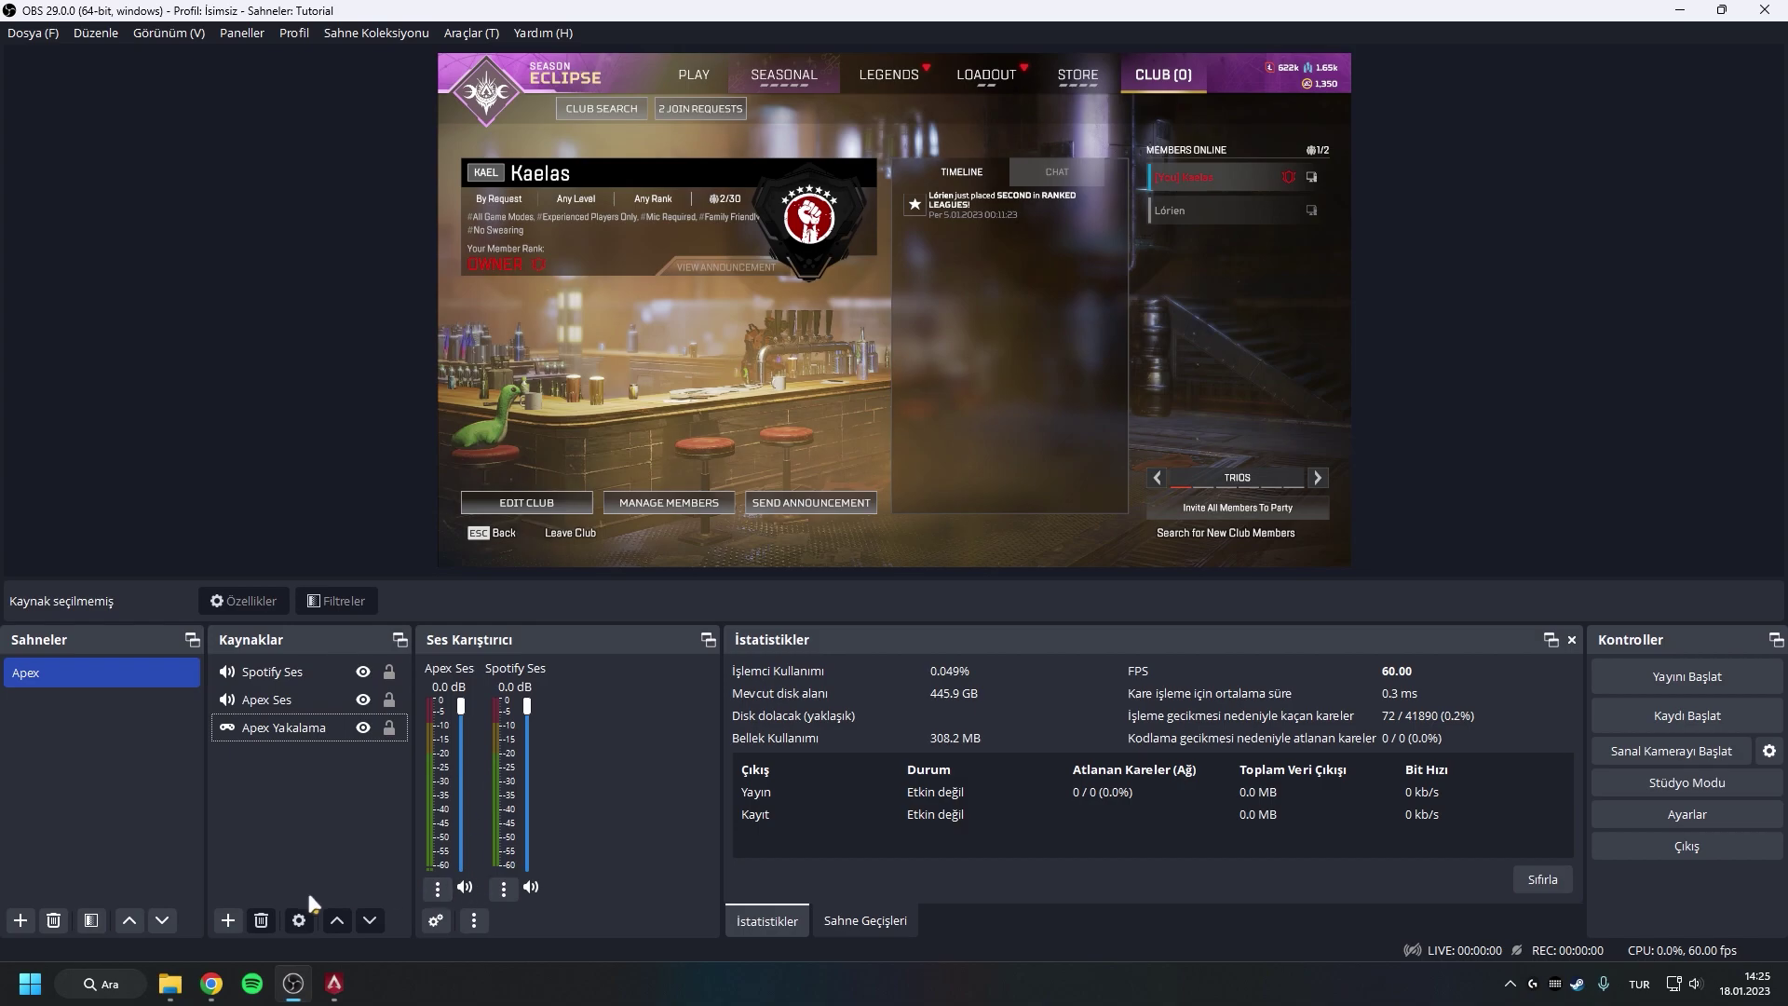
{"action": "double_click", "coordinate": [270, 671]}
{"action": "left_click", "coordinate": [763, 621]}
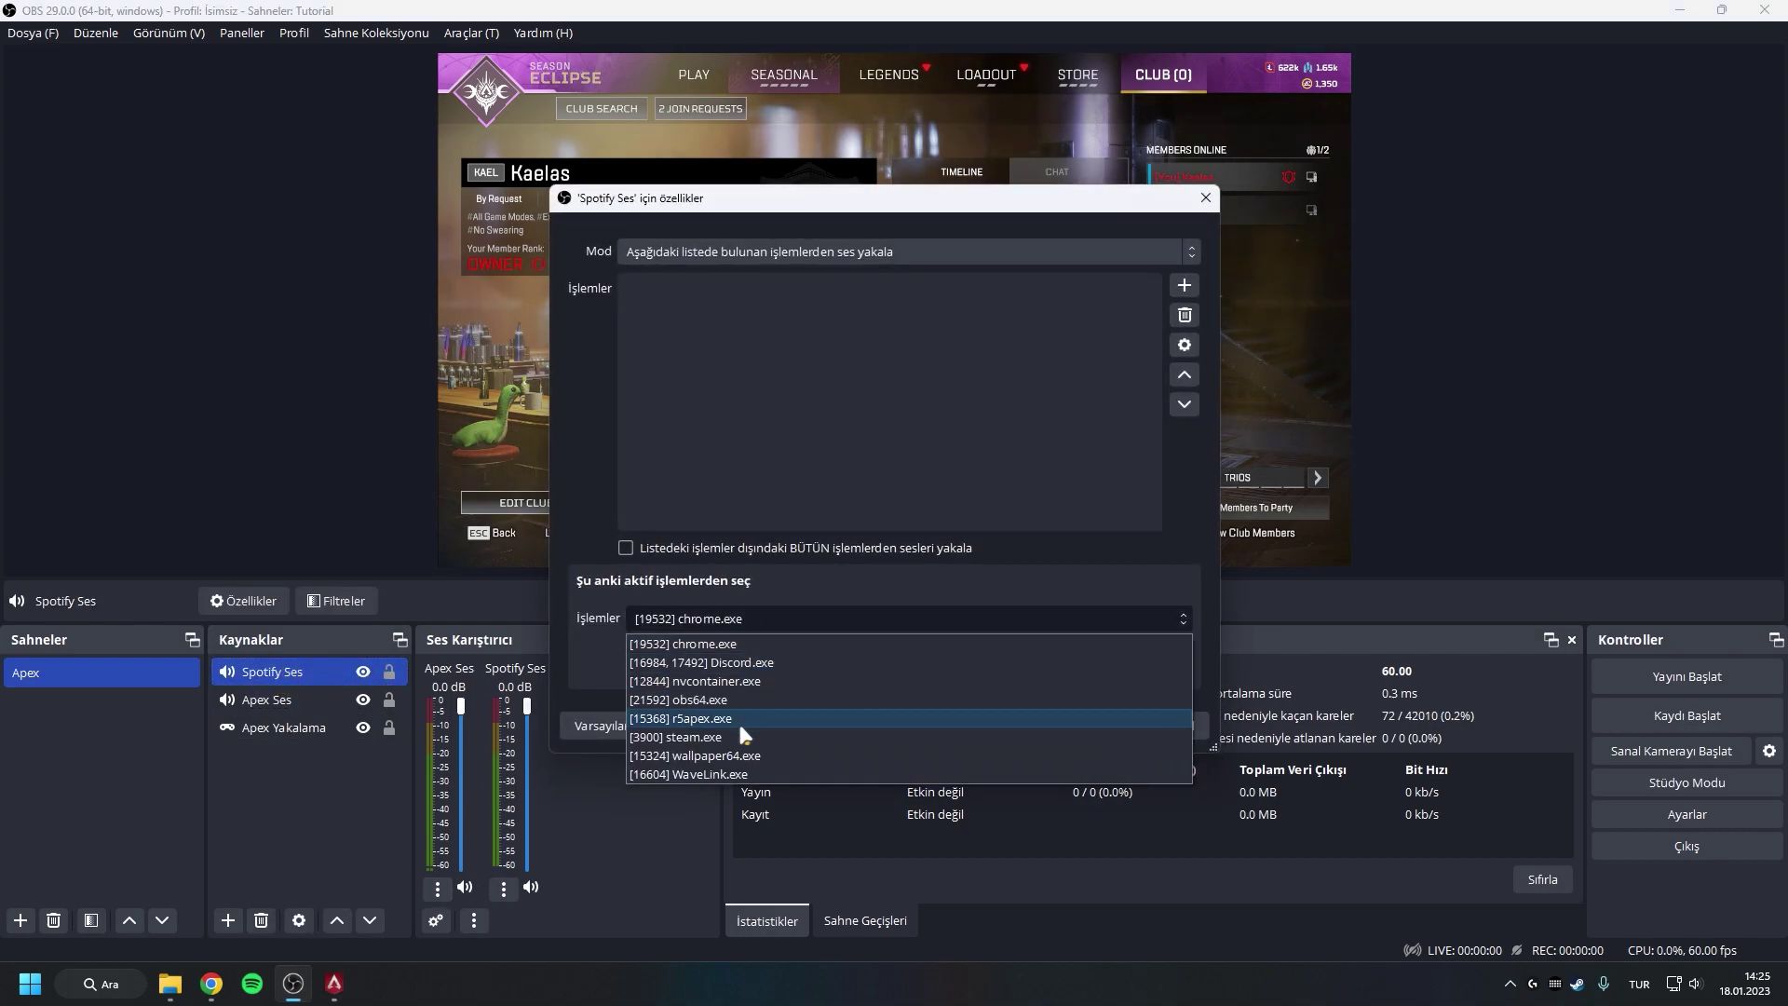
{"action": "left_click", "coordinate": [405, 866]}
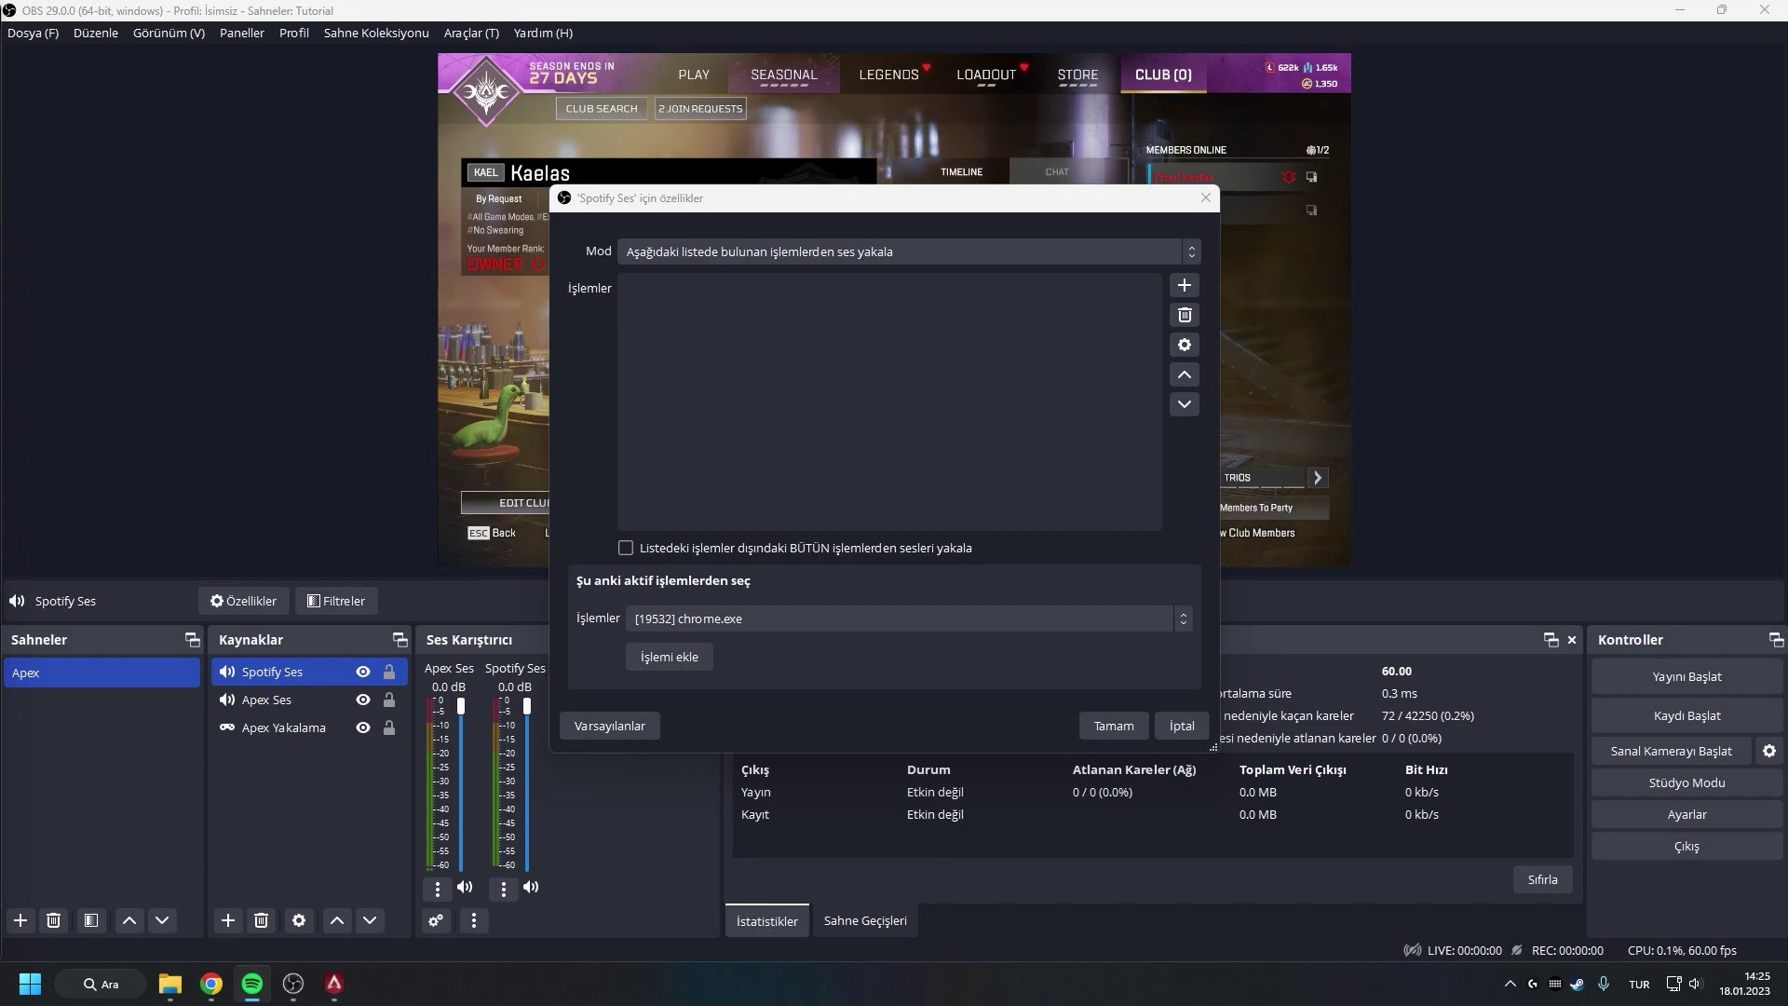
{"action": "key", "text": "Escape"}
Add Spotify.exe to the processes captured by the Spotify Ses source, confirm, and clear the source selection
{"action": "double_click", "coordinate": [300, 674]}
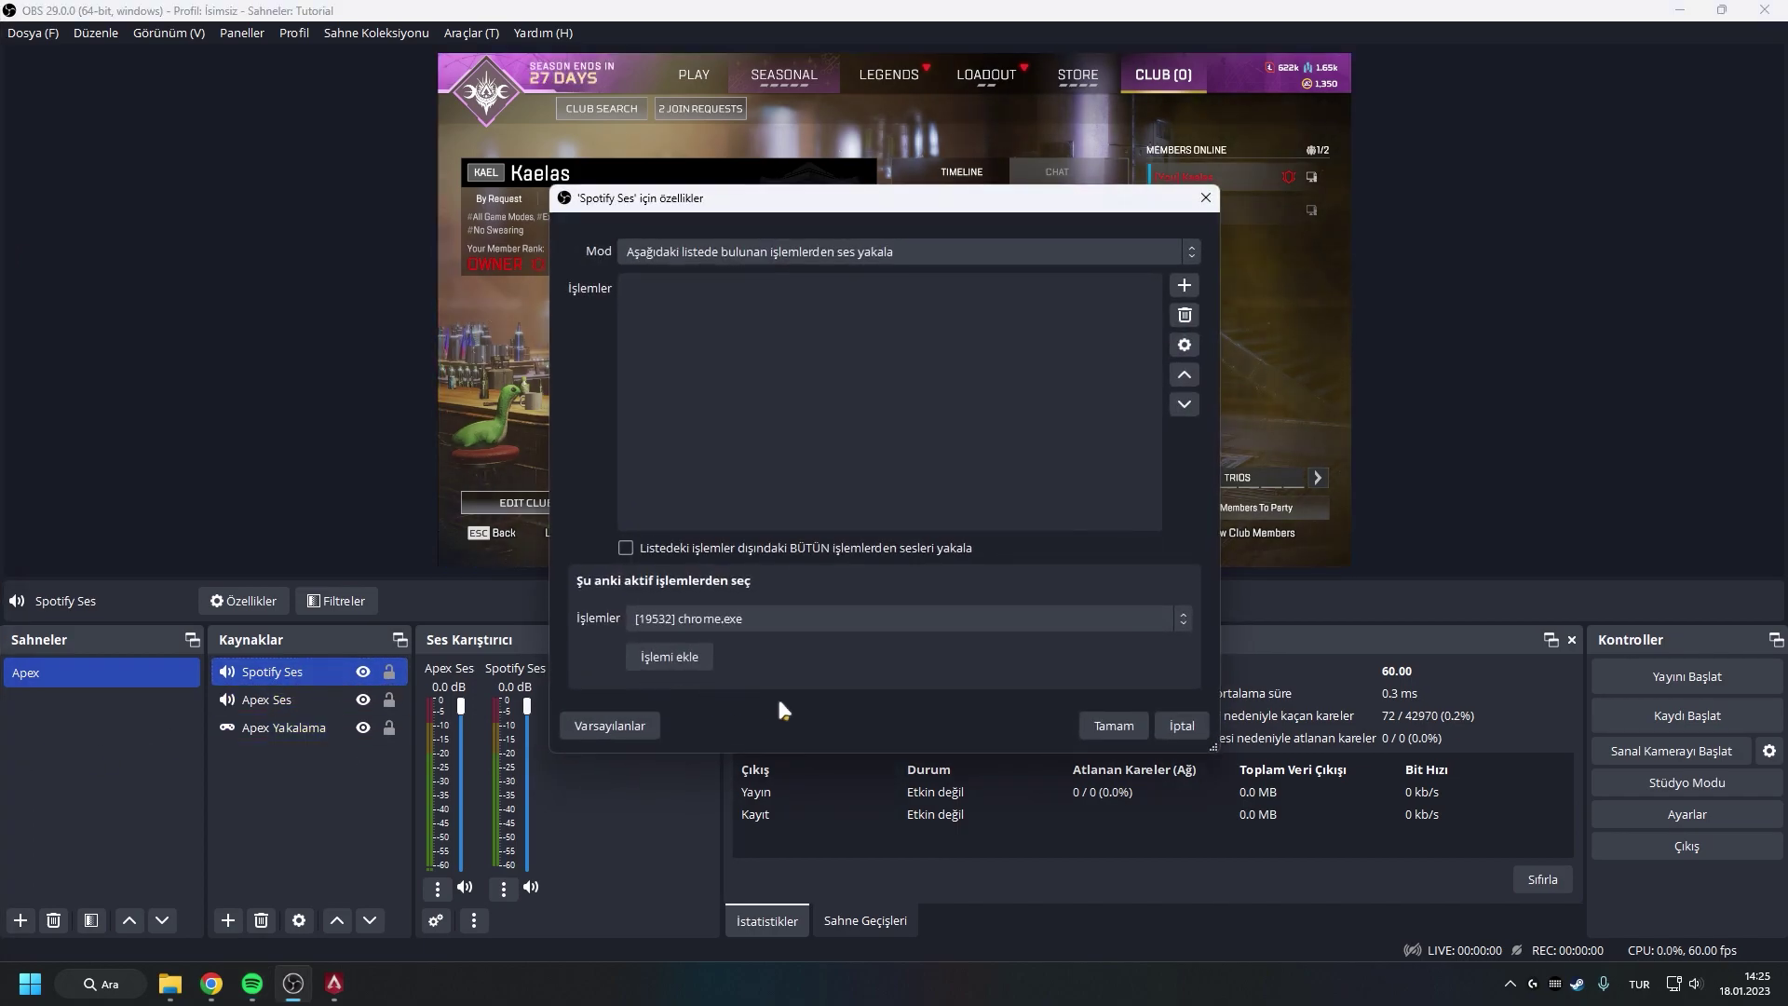
{"action": "left_click", "coordinate": [757, 619]}
{"action": "left_click", "coordinate": [726, 737]}
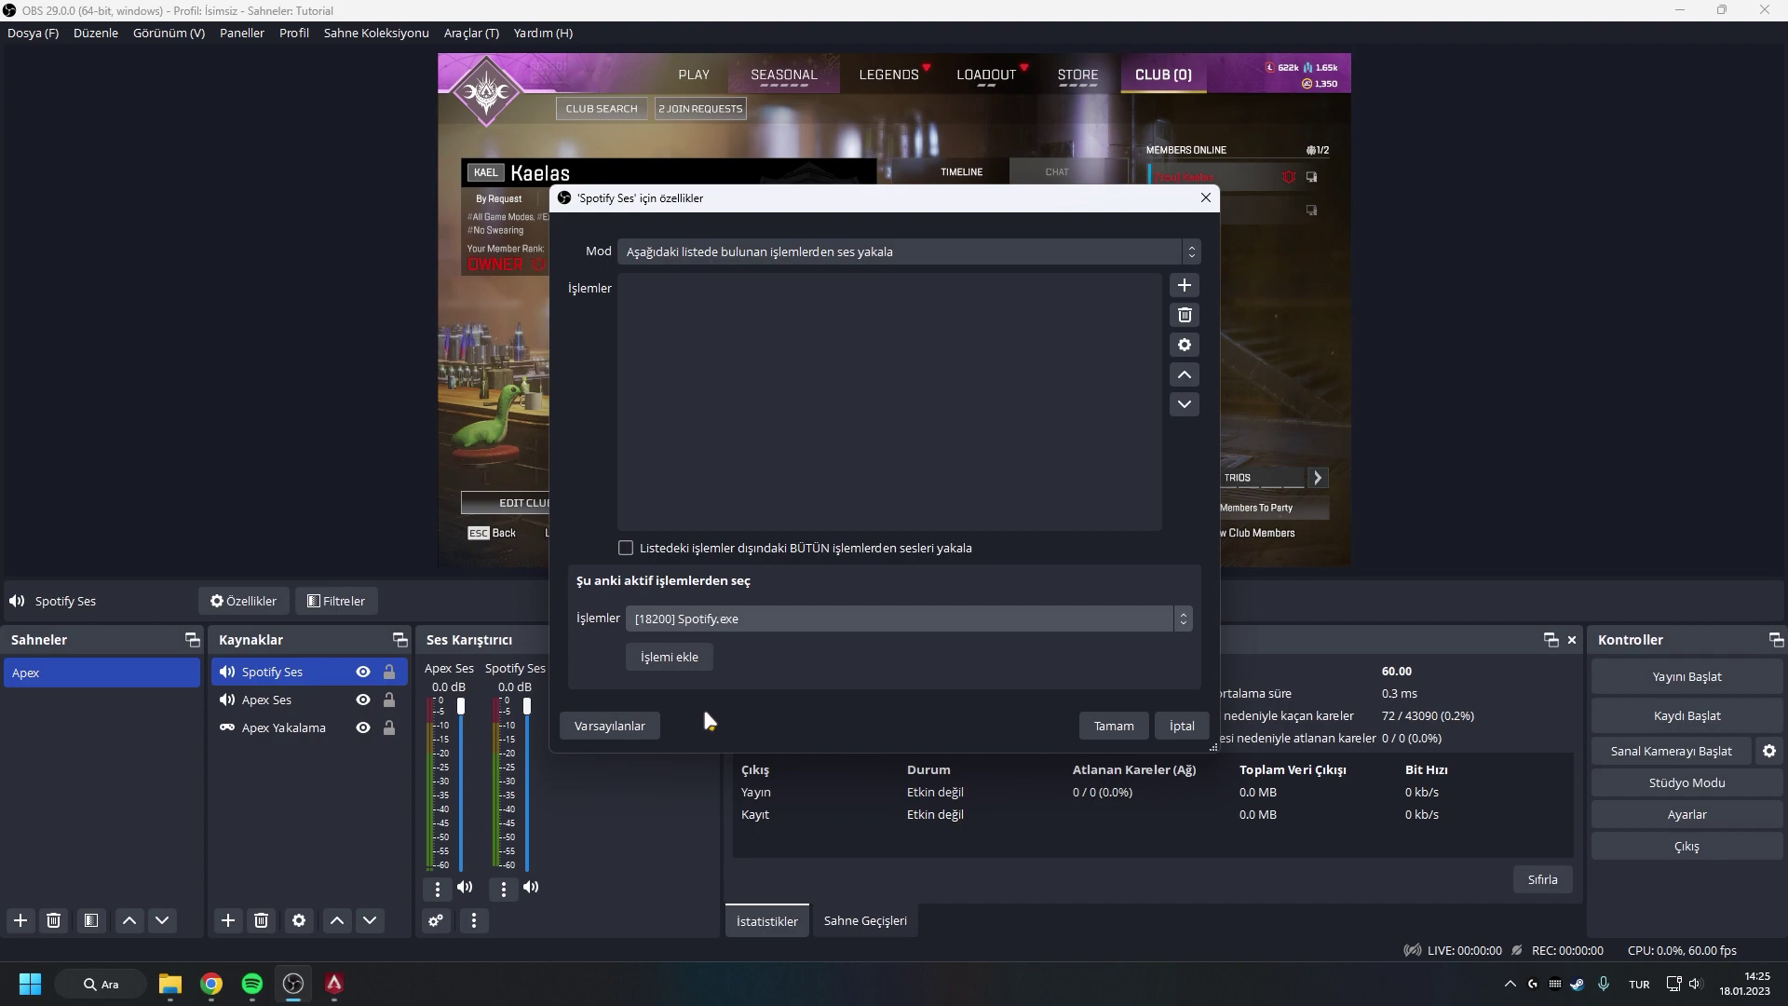
{"action": "left_click", "coordinate": [669, 657]}
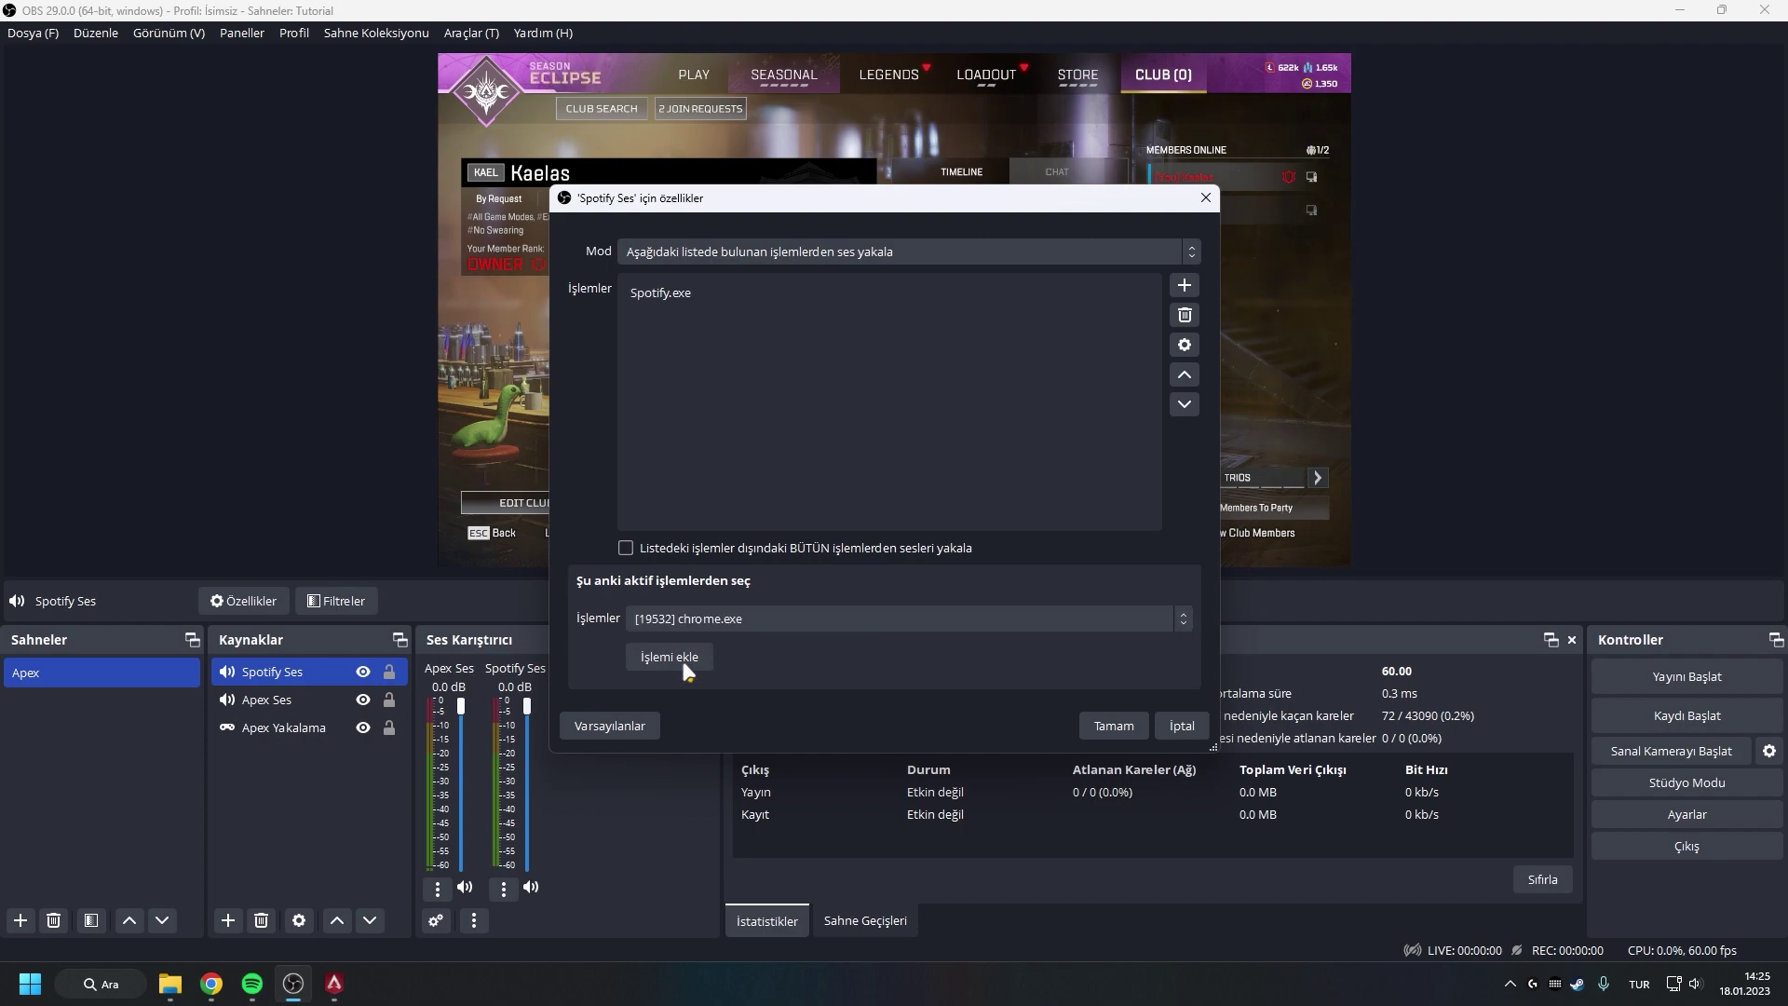
{"action": "left_click", "coordinate": [1114, 725]}
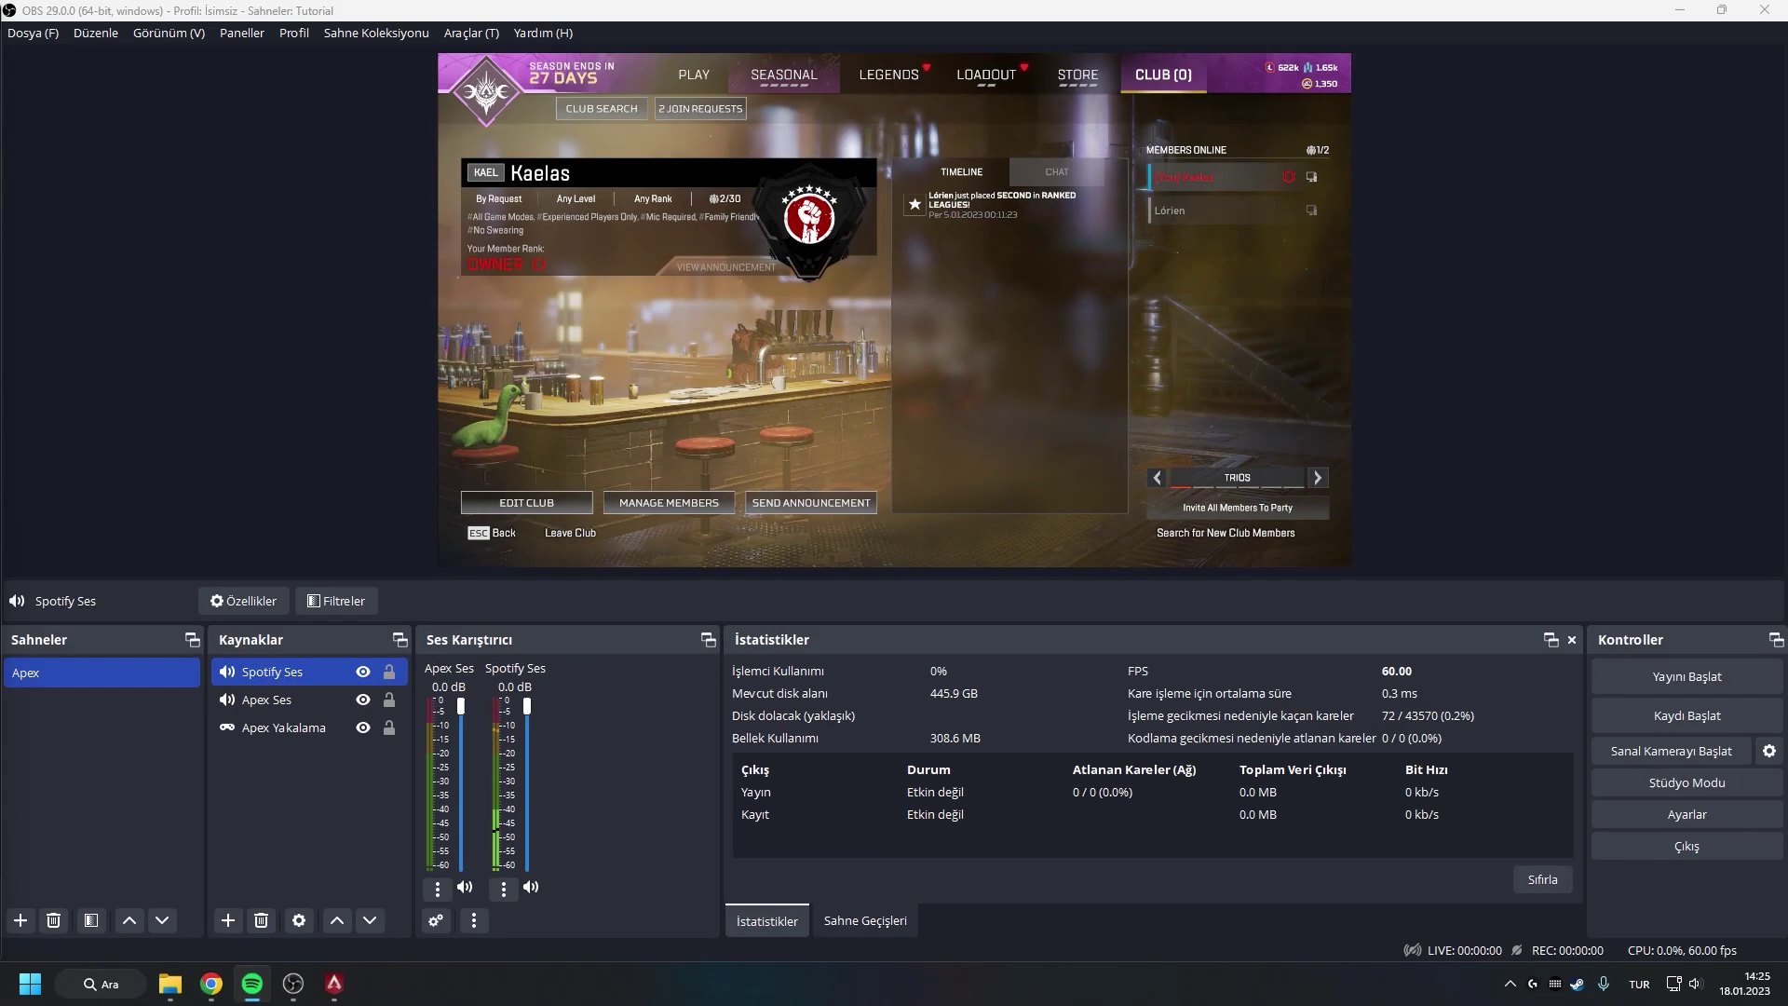
{"action": "left_click", "coordinate": [652, 790]}
{"action": "left_click", "coordinate": [316, 826]}
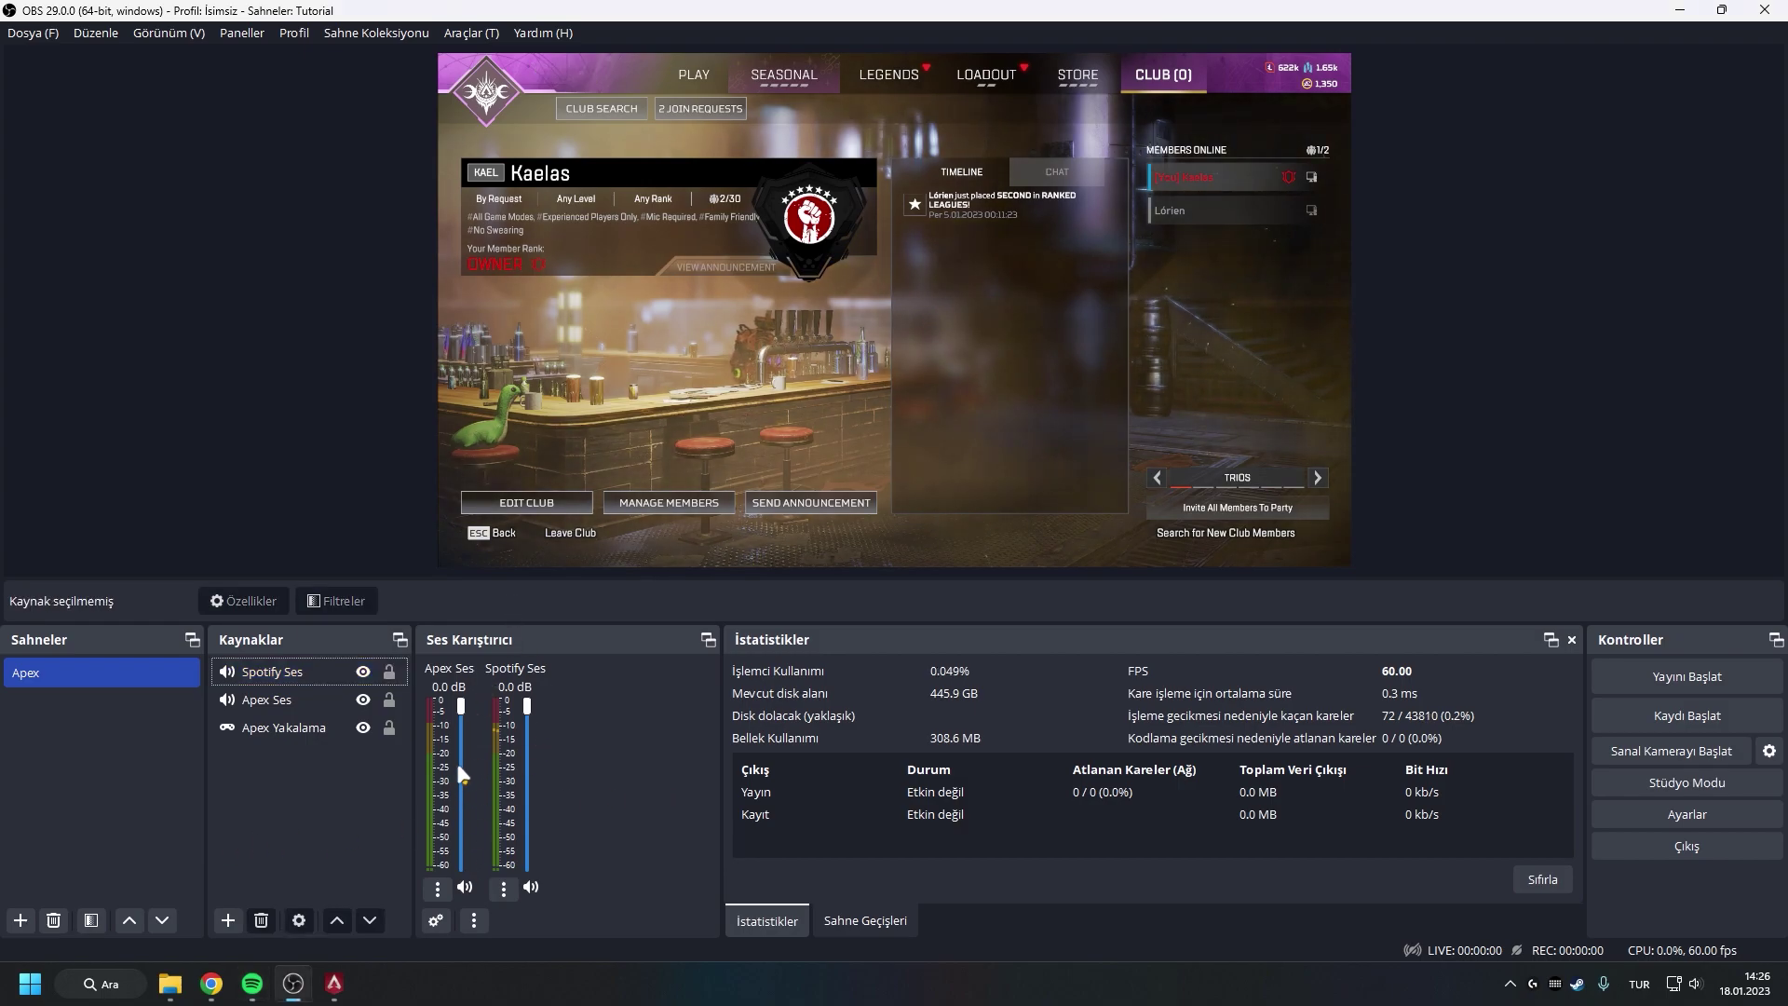
Add a new Uygulama Ses Çıkışı Yakalayıcısı source named Discord Ses to the Apex scene
{"action": "right_click", "coordinate": [283, 811]}
{"action": "mouse_move", "coordinate": [372, 825]}
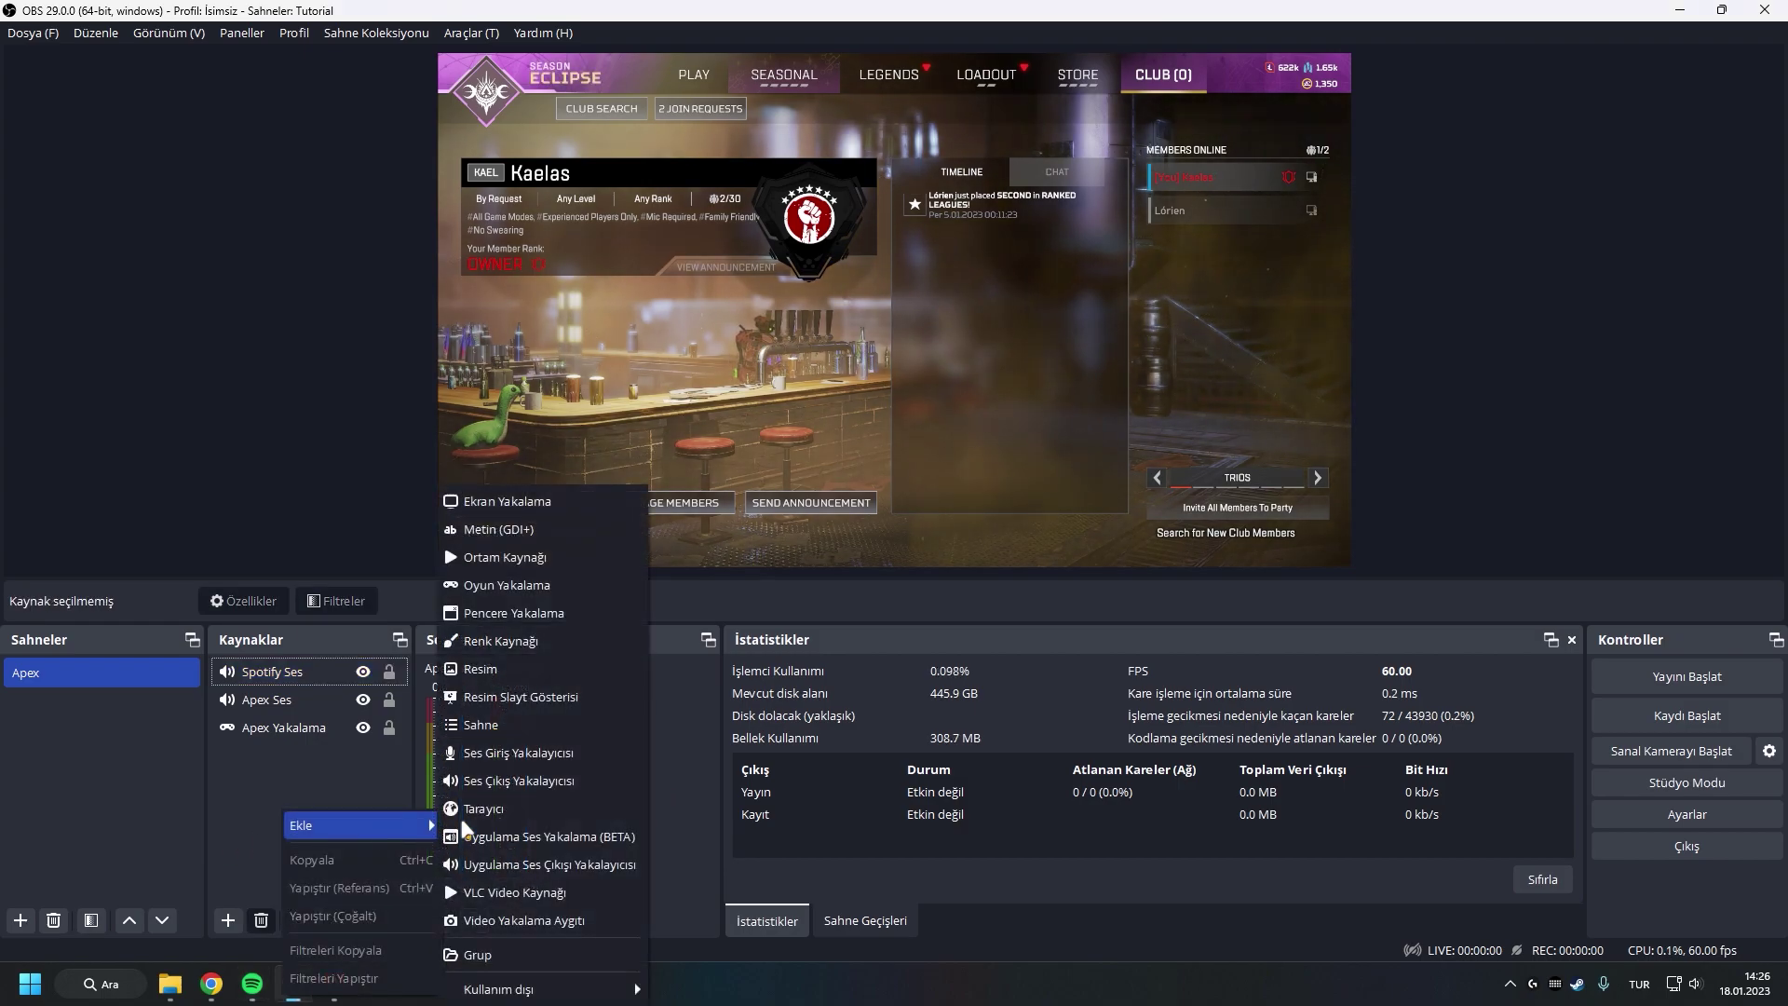
{"action": "left_click", "coordinate": [569, 864]}
{"action": "type", "text": "Discord Ses"}
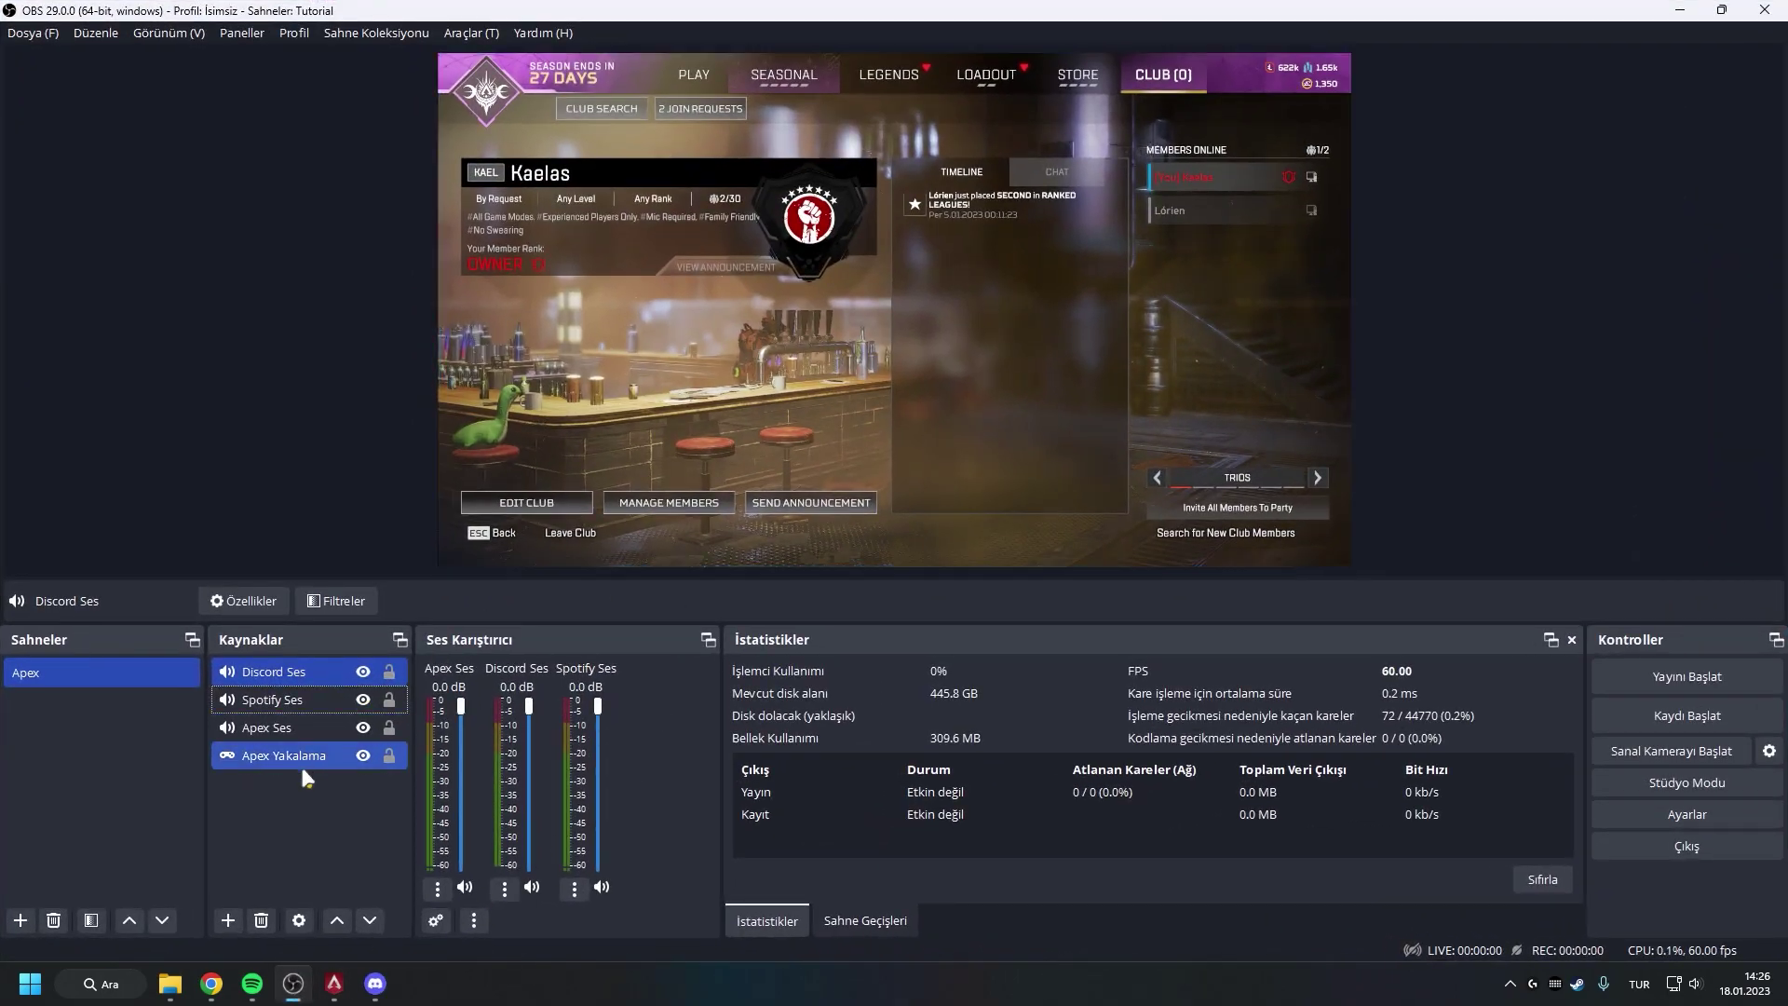
Add Discord.exe to the processes captured by the Discord Ses source and confirm its properties
{"action": "double_click", "coordinate": [272, 671]}
{"action": "left_click", "coordinate": [698, 619]}
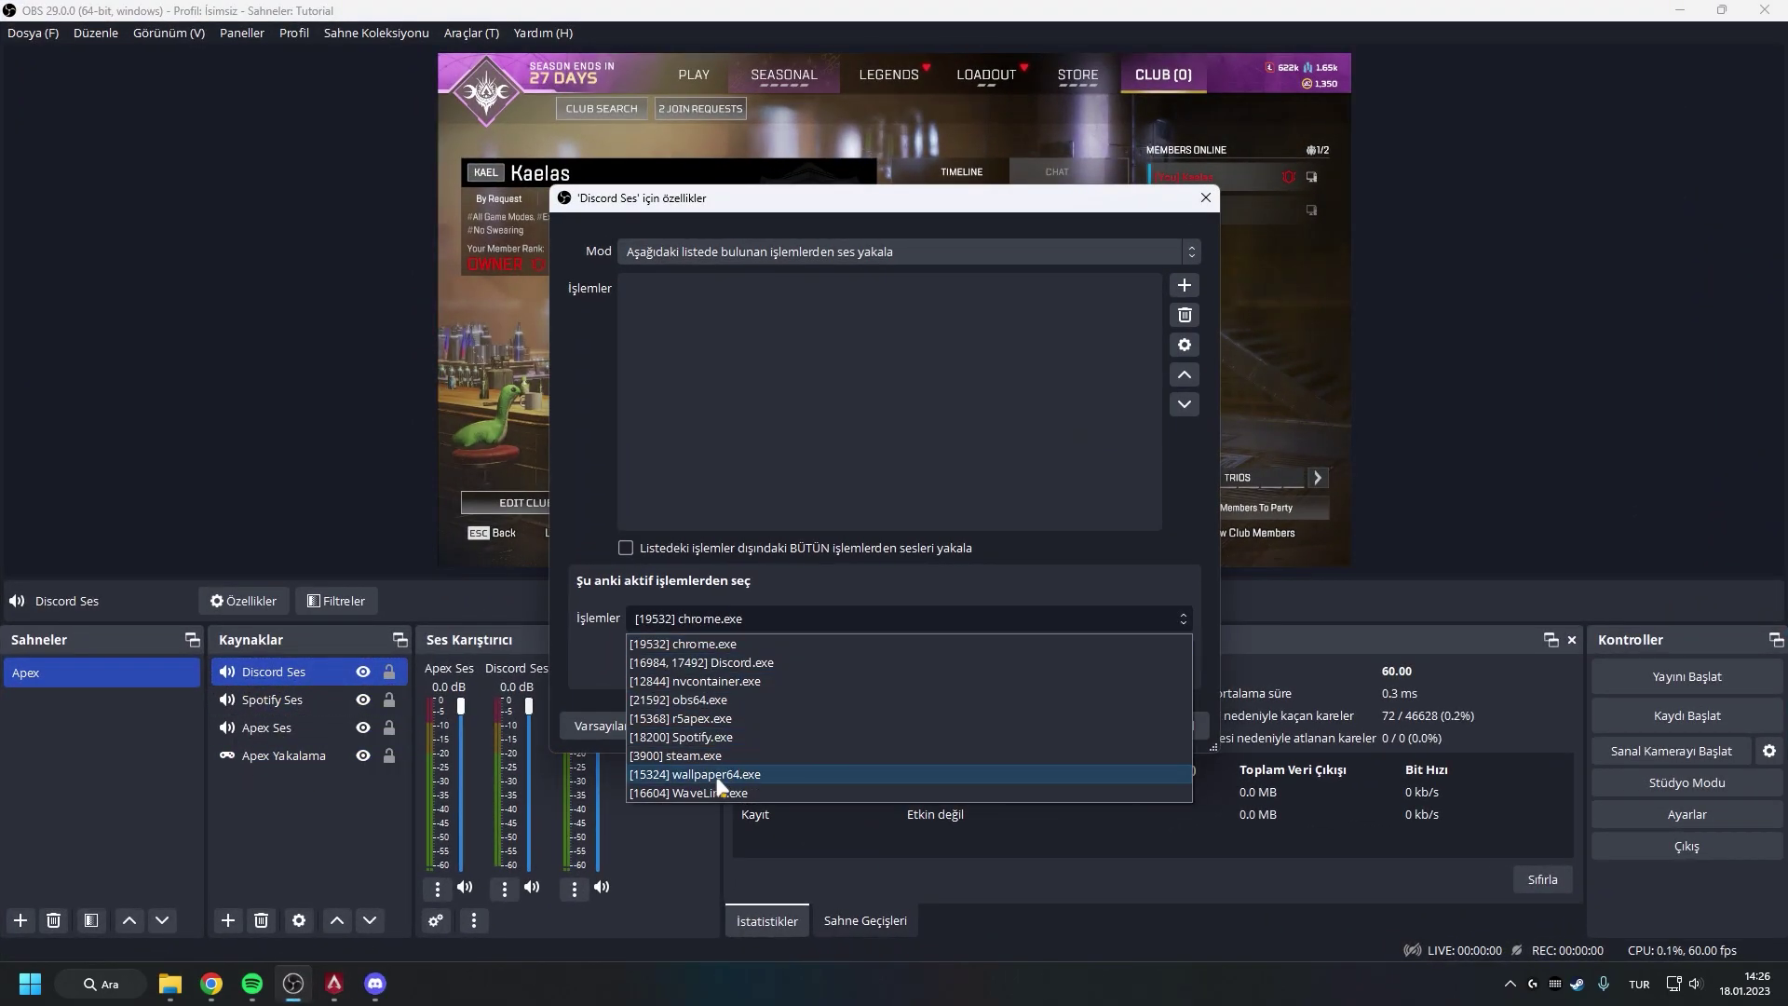
{"action": "left_click", "coordinate": [710, 662]}
{"action": "left_click", "coordinate": [704, 667]}
{"action": "left_click", "coordinate": [1145, 722]}
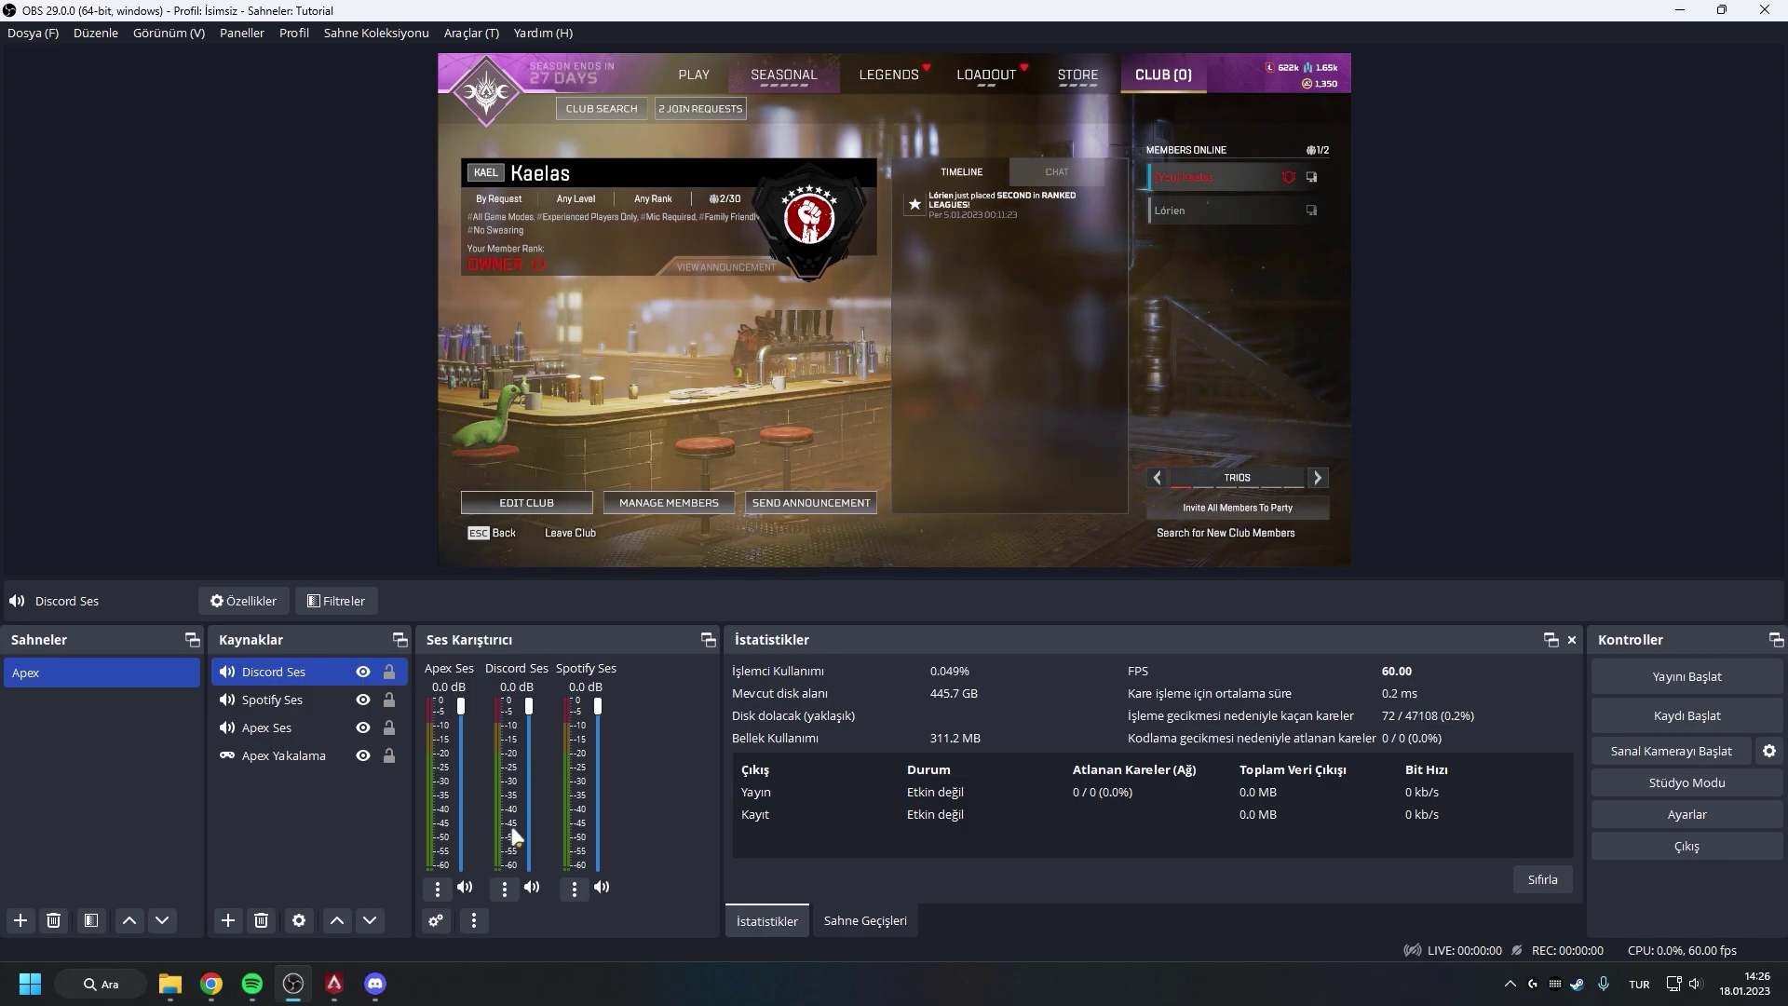
Switch to Spotify and back to OBS to check the audio mixer levels, leaving no source selected
{"action": "key", "text": "alt+Tab"}
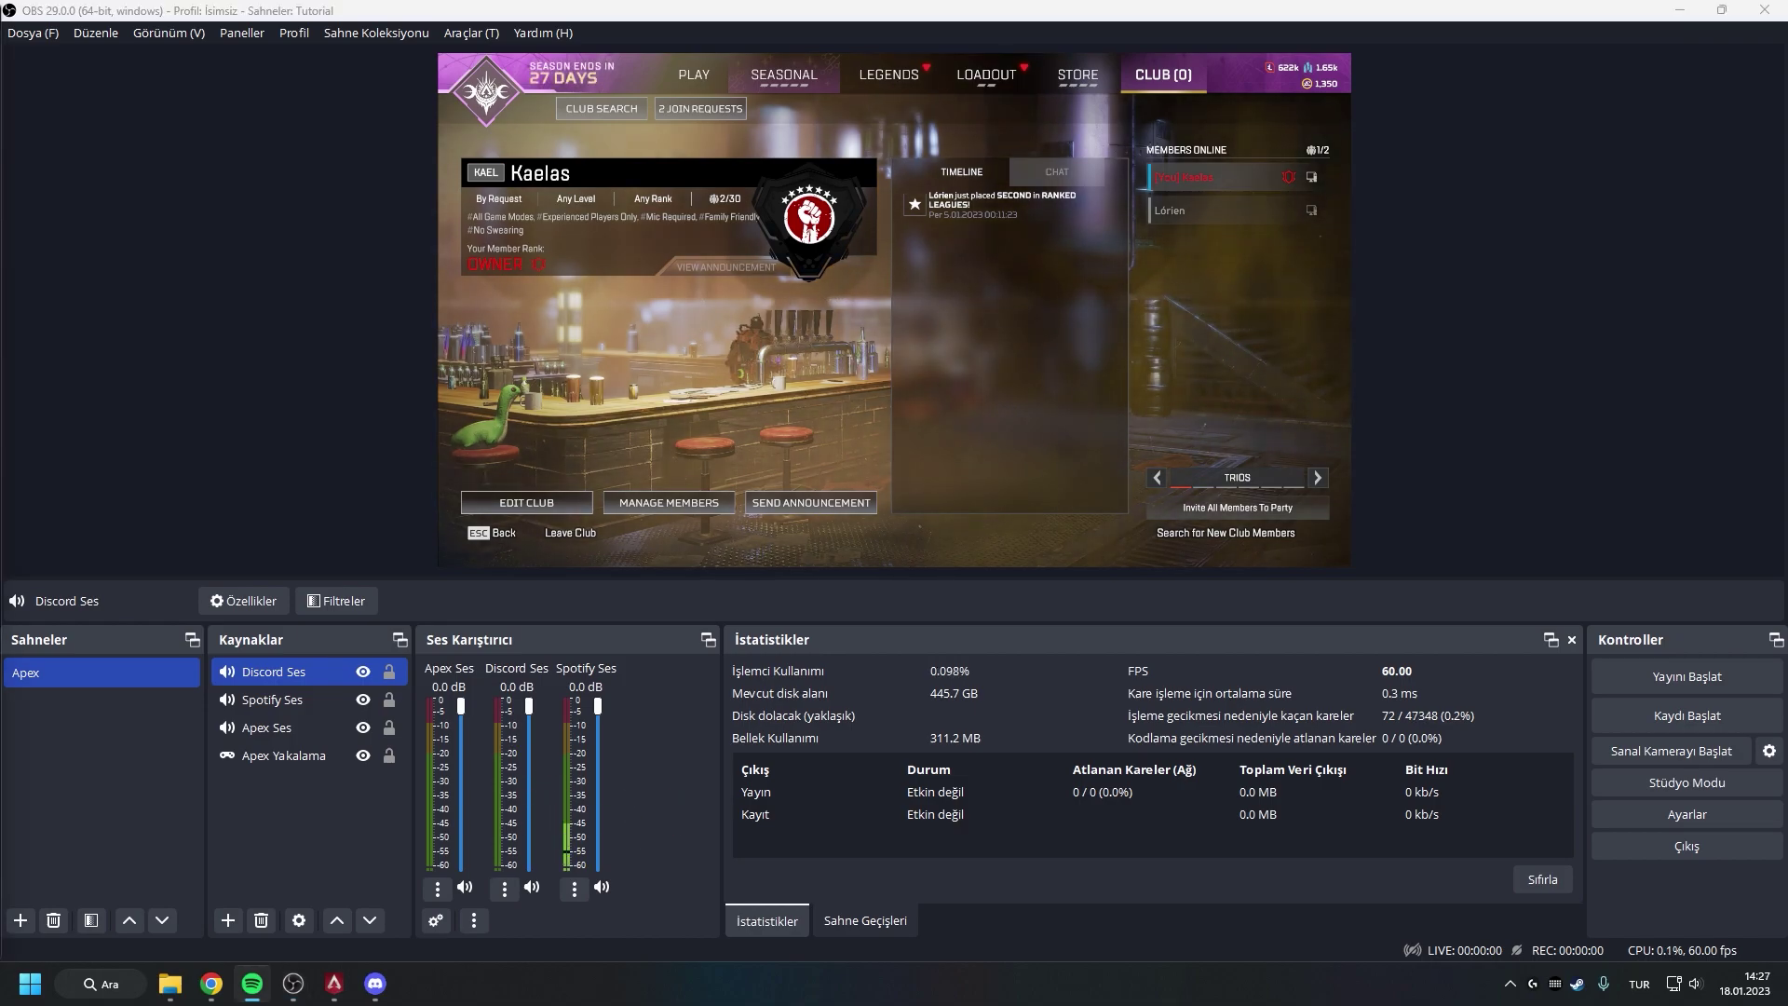
{"action": "left_click", "coordinate": [690, 769]}
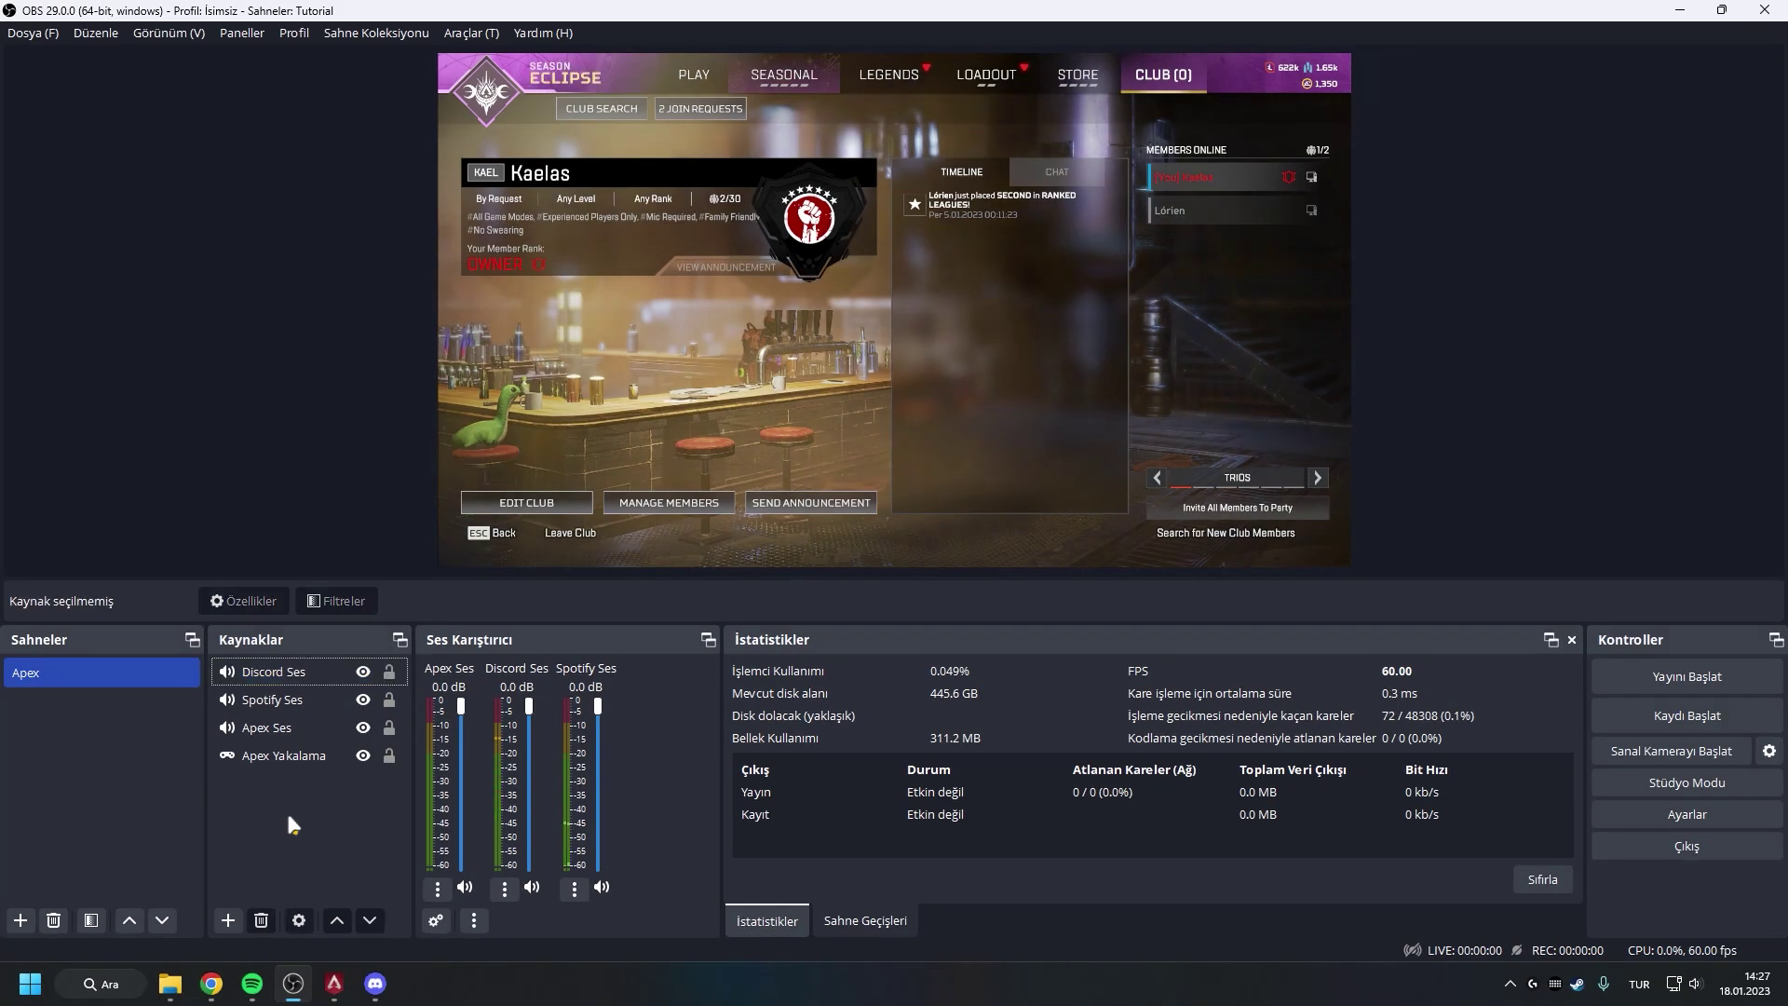
{"action": "left_click_drag", "start_coordinate": [327, 841], "coordinate": [317, 707]}
{"action": "left_click", "coordinate": [317, 800]}
Add a Ses Giriş Yakalayıcısı source named Wave 3 and choose the microphone as its input device
{"action": "right_click", "coordinate": [274, 801]}
{"action": "mouse_move", "coordinate": [399, 811]}
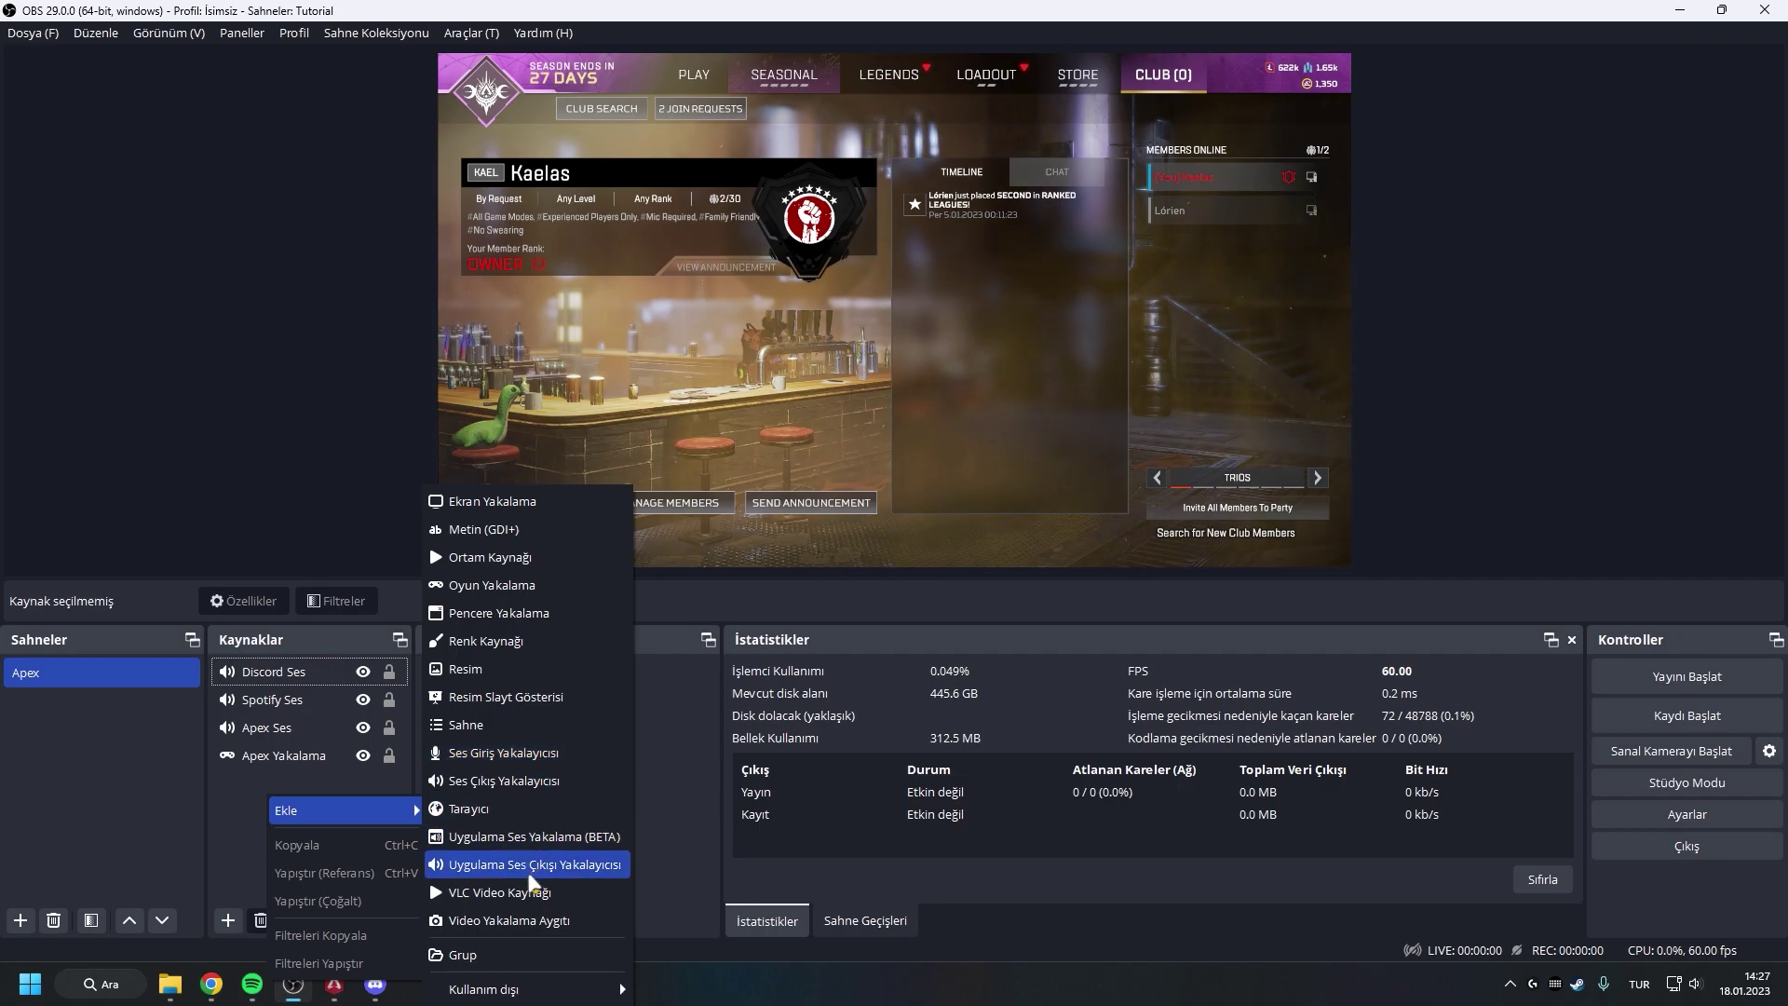
{"action": "left_click", "coordinate": [518, 757]}
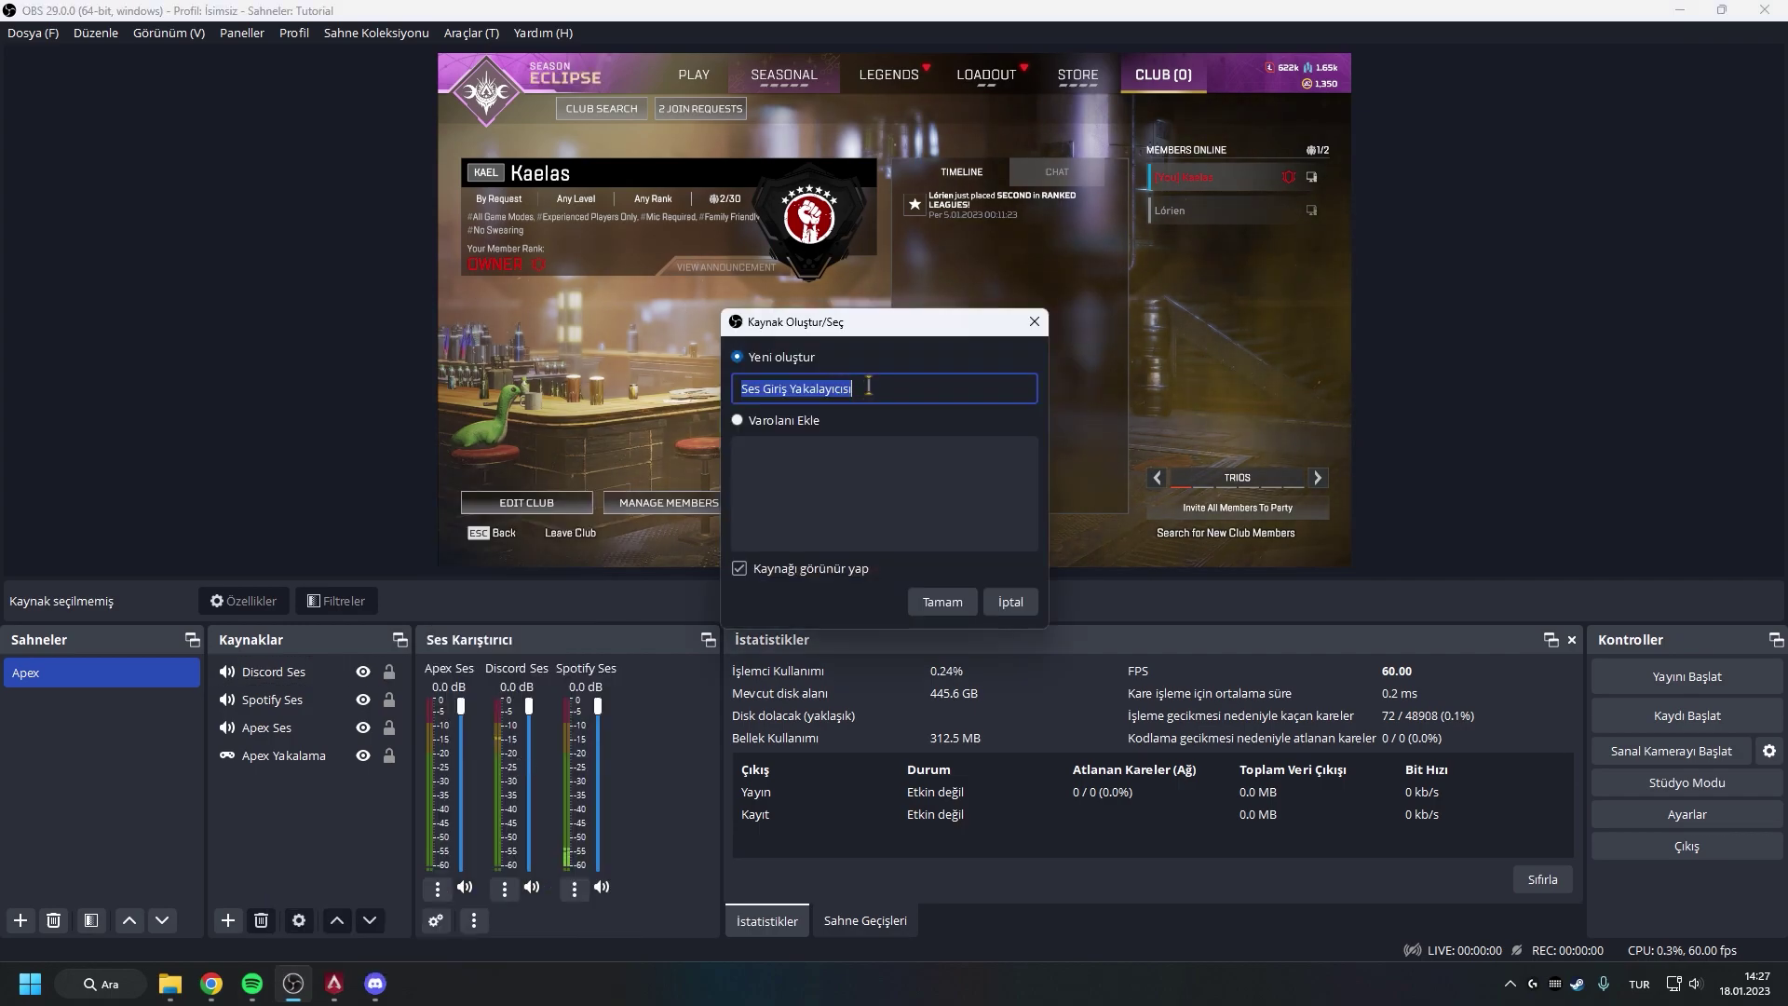
{"action": "type", "text": "Wave 3"}
{"action": "left_click", "coordinate": [941, 602]}
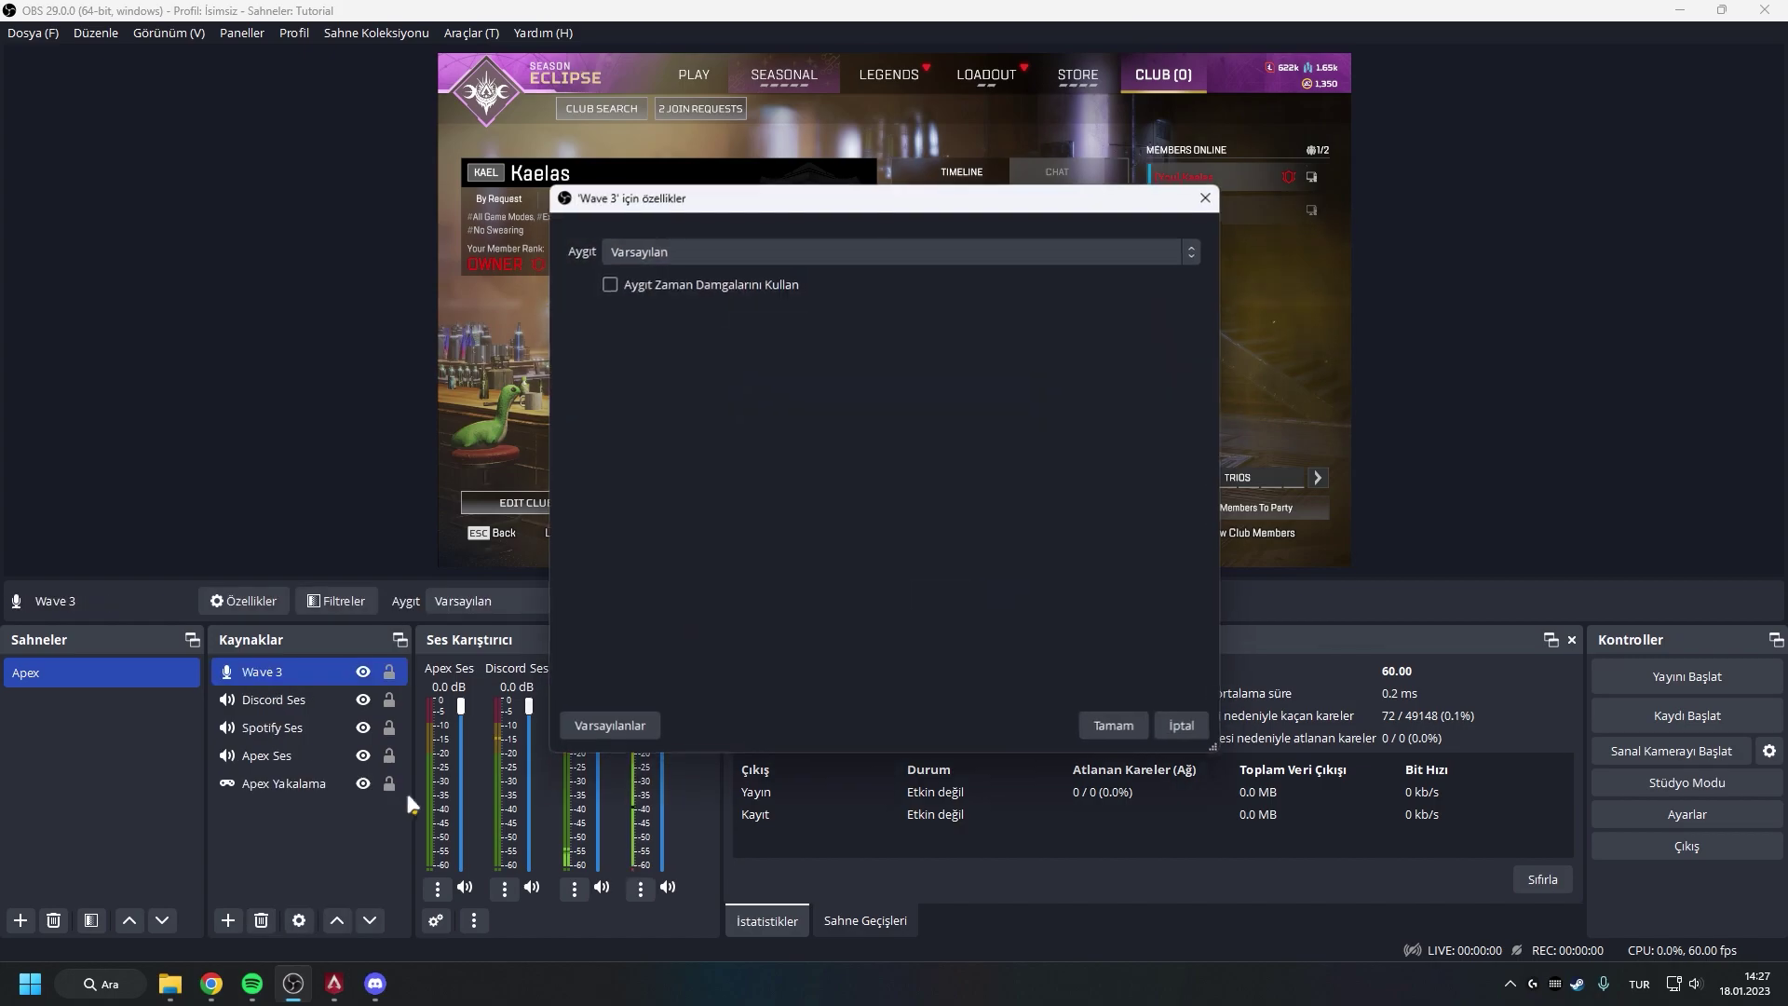
{"action": "left_click", "coordinate": [705, 252]}
{"action": "left_click", "coordinate": [726, 297]}
{"action": "left_click", "coordinate": [1134, 730]}
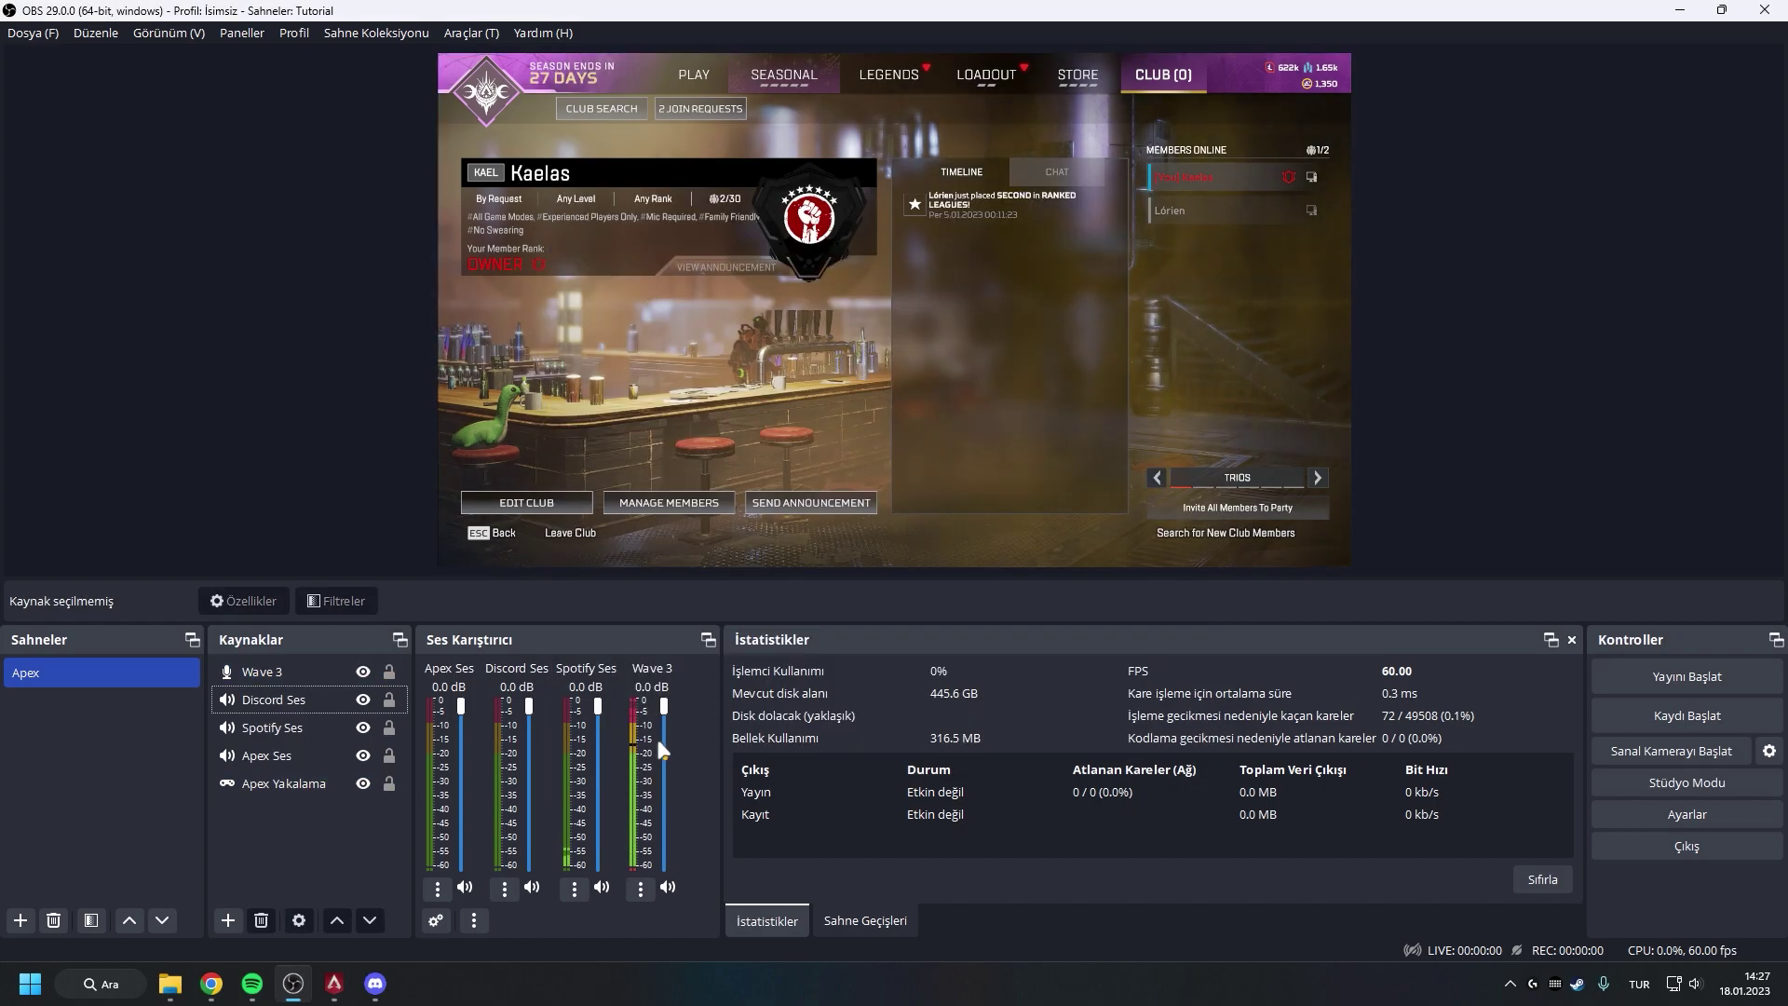
Lower the Wave 3 volume in the audio mixer to -6.0 dB
{"action": "left_click_drag", "start_coordinate": [665, 708], "coordinate": [664, 740]}
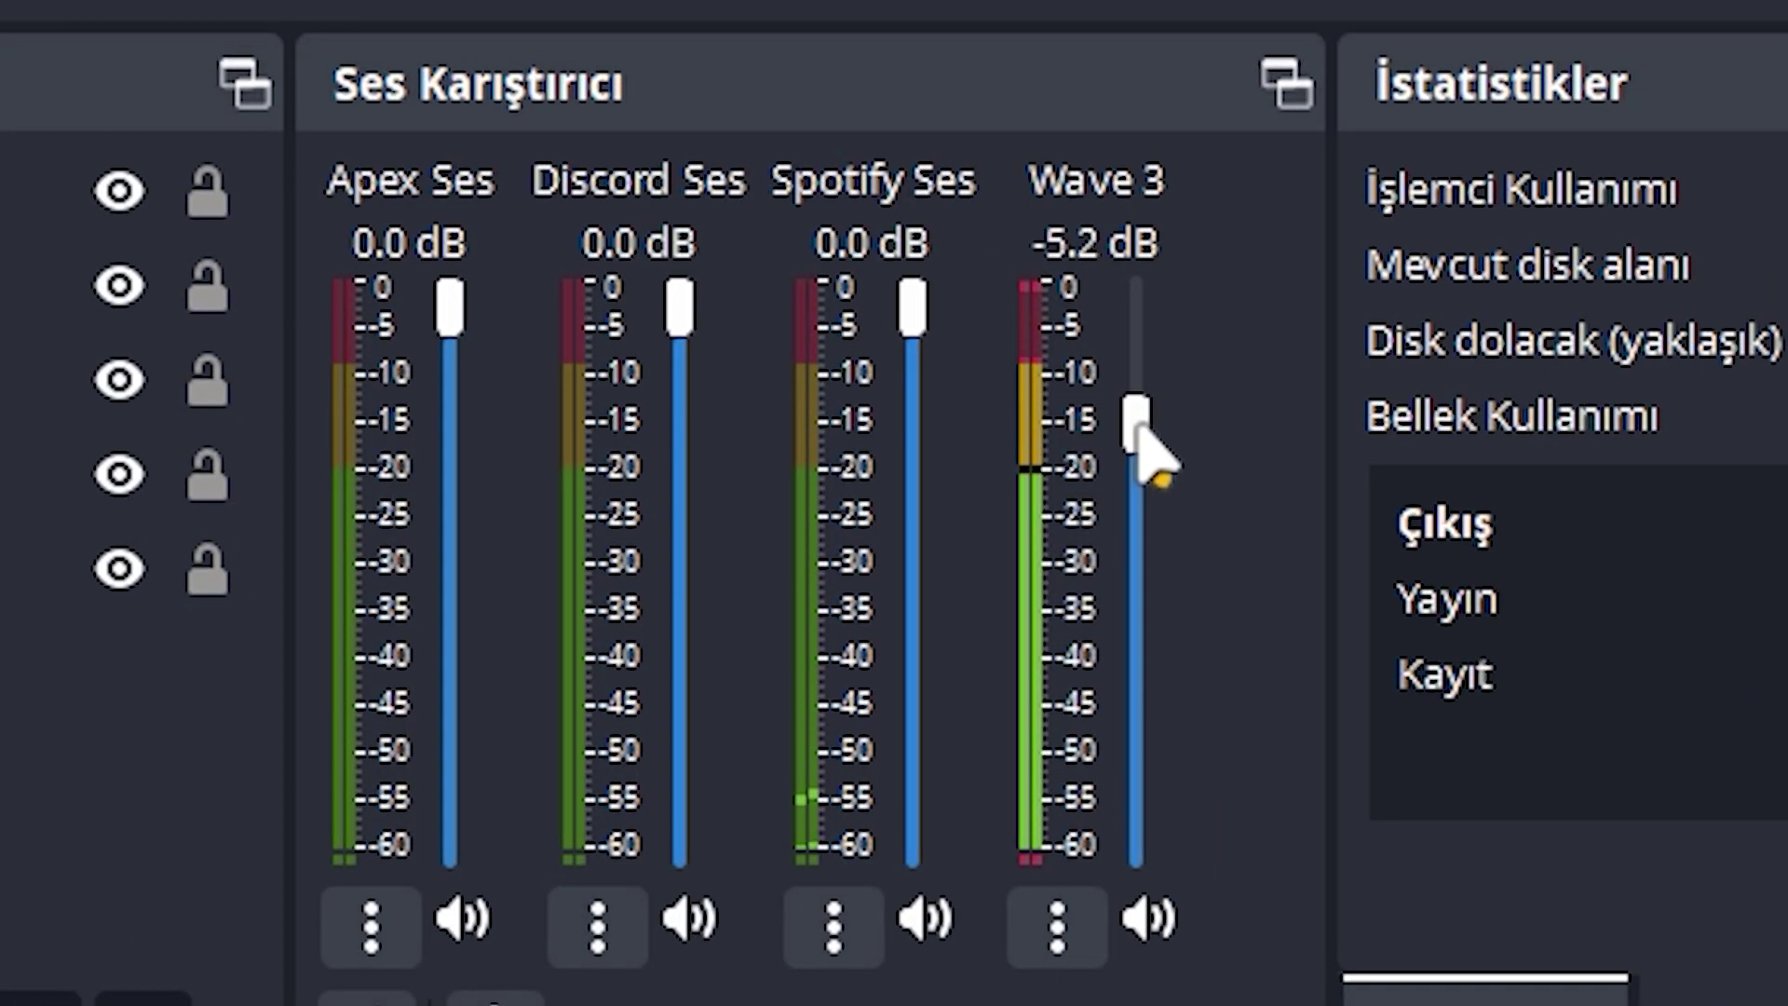
{"action": "left_click_drag", "start_coordinate": [1140, 426], "coordinate": [1137, 436]}
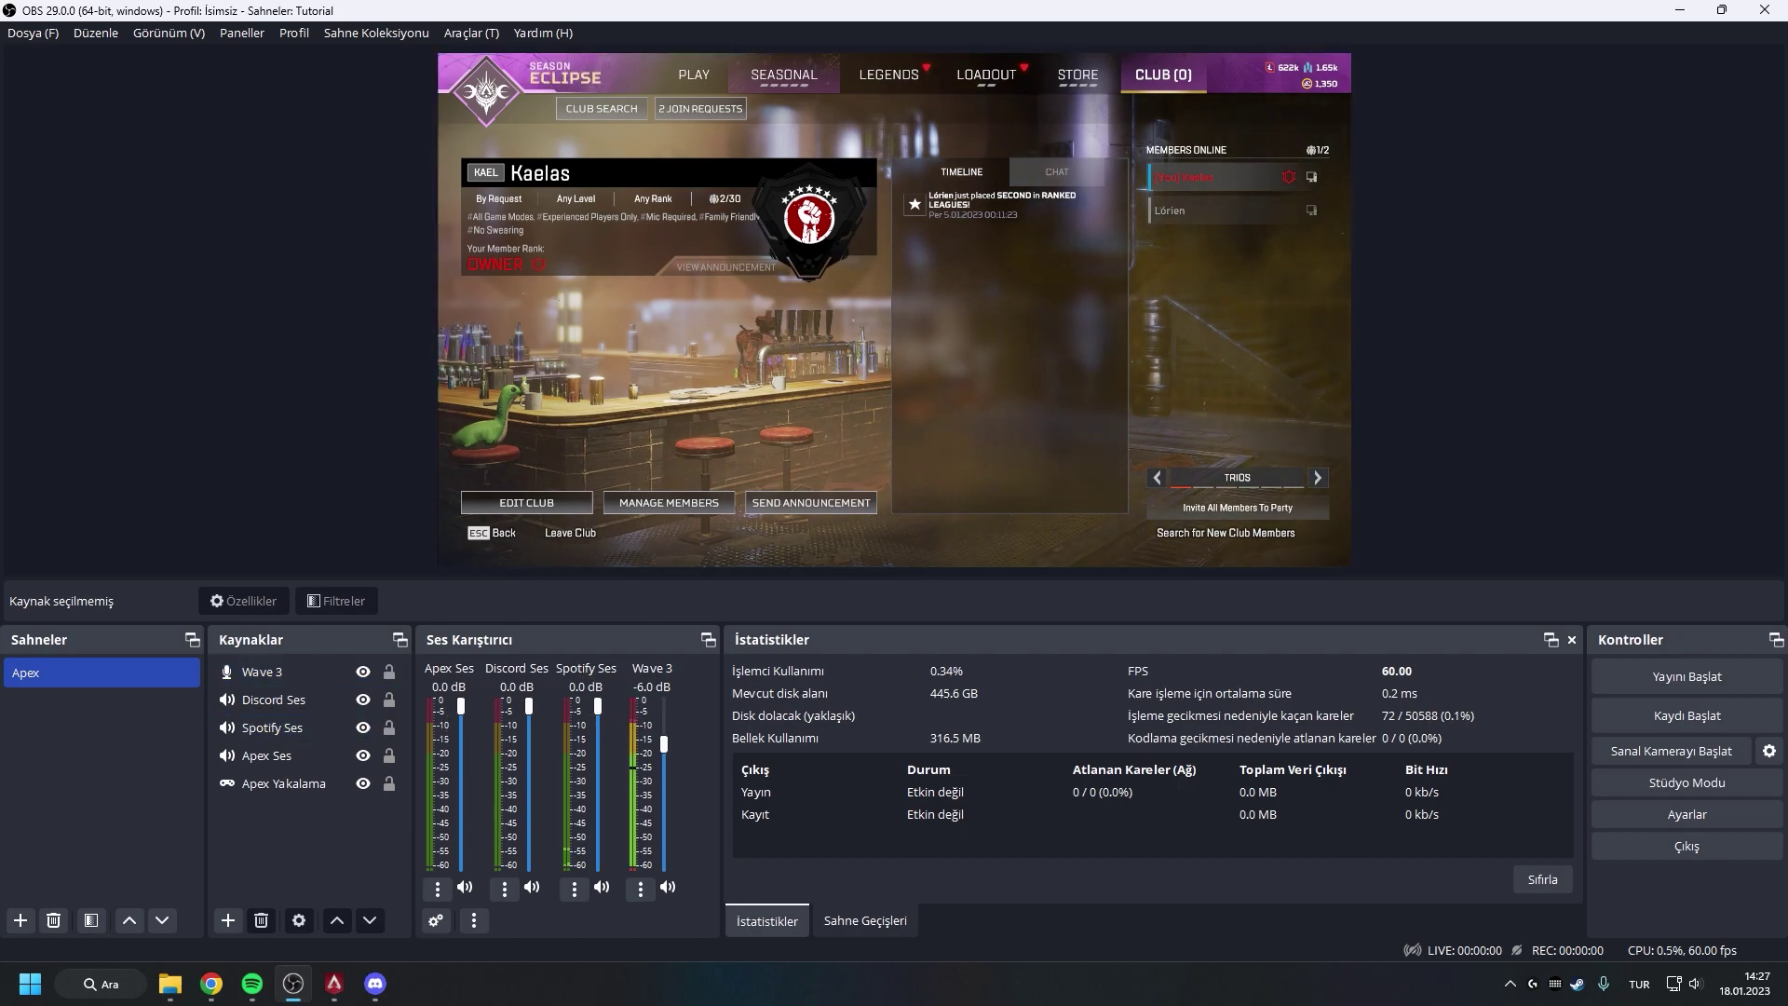
{"action": "left_click", "coordinate": [227, 921]}
{"action": "left_click", "coordinate": [750, 786]}
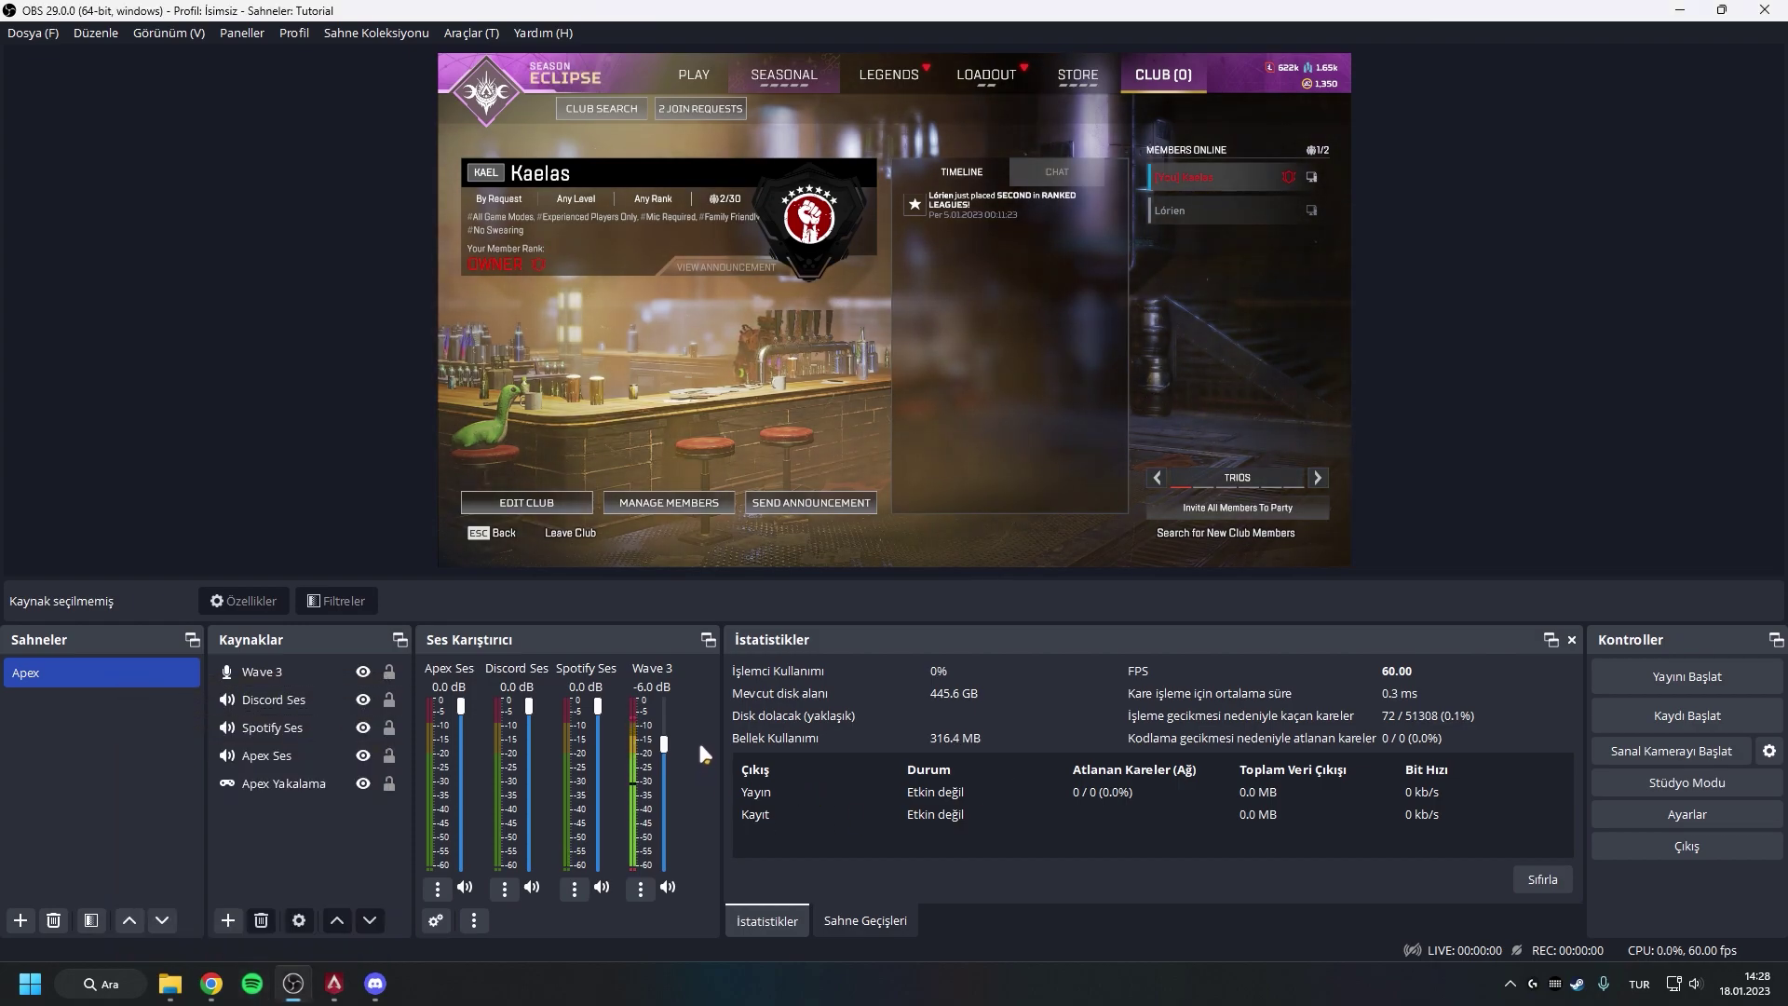
In the advanced audio properties, clear all six tracks for Wave 3 and Spotify Ses
{"action": "right_click", "coordinate": [697, 745]}
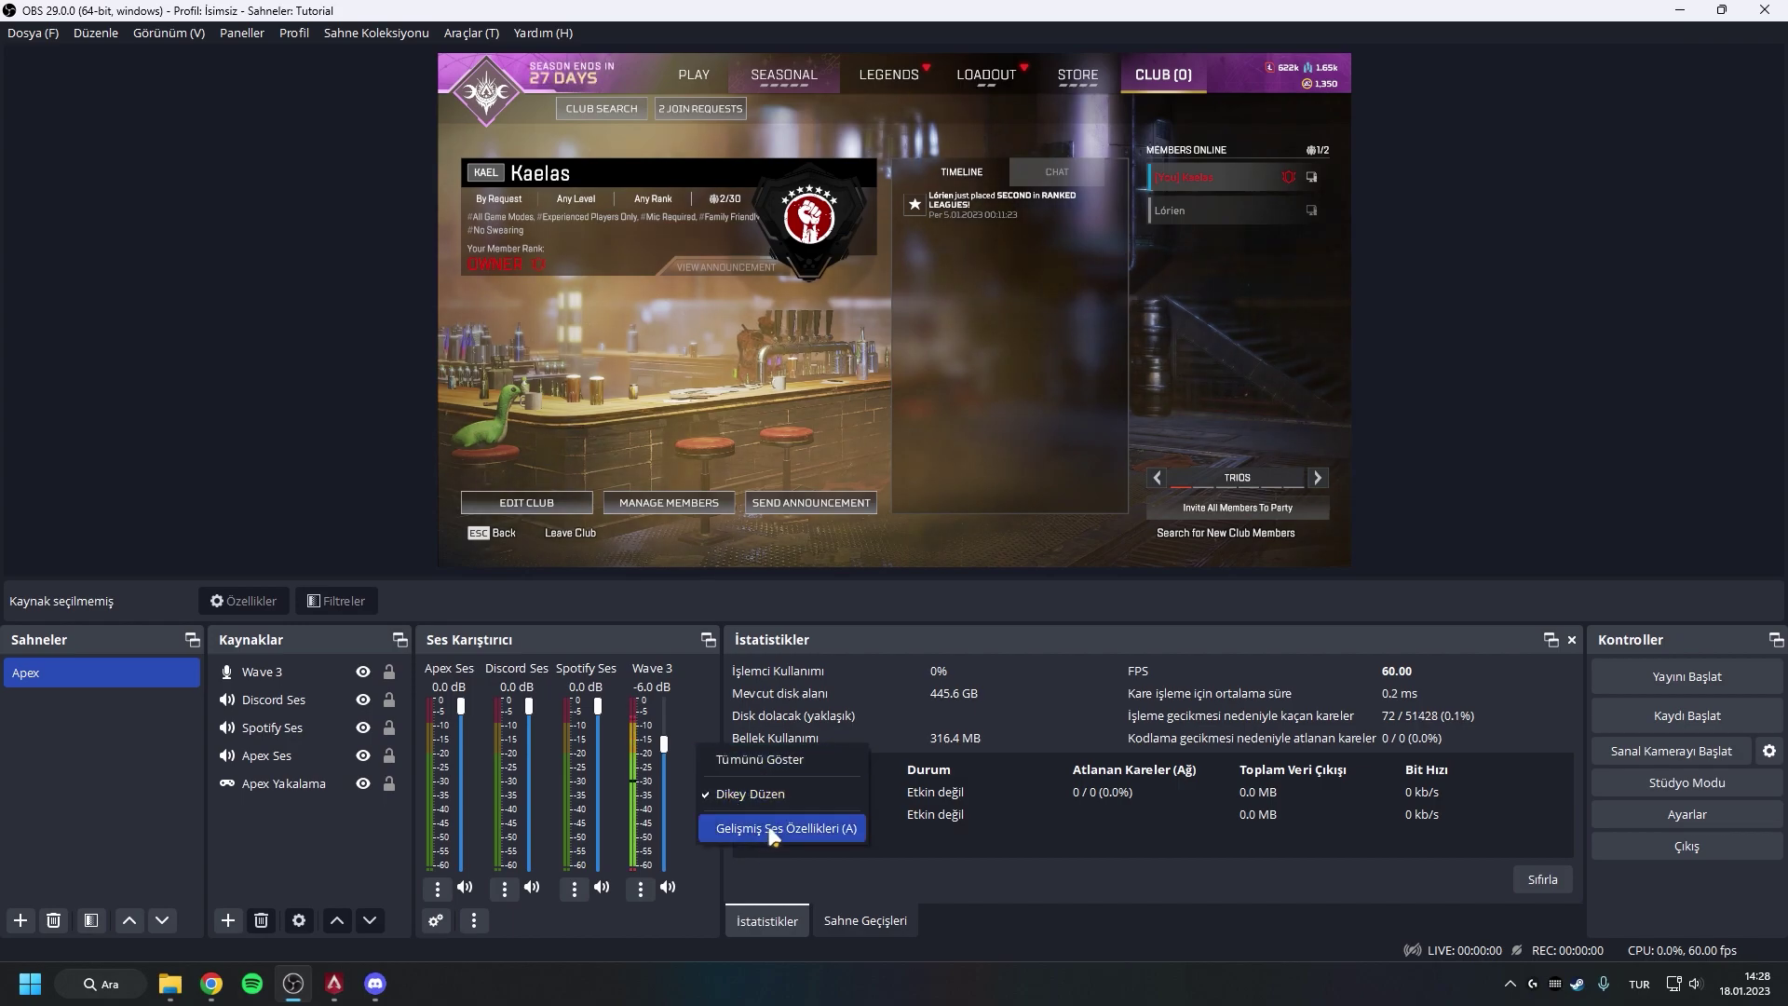
{"action": "left_click", "coordinate": [771, 828]}
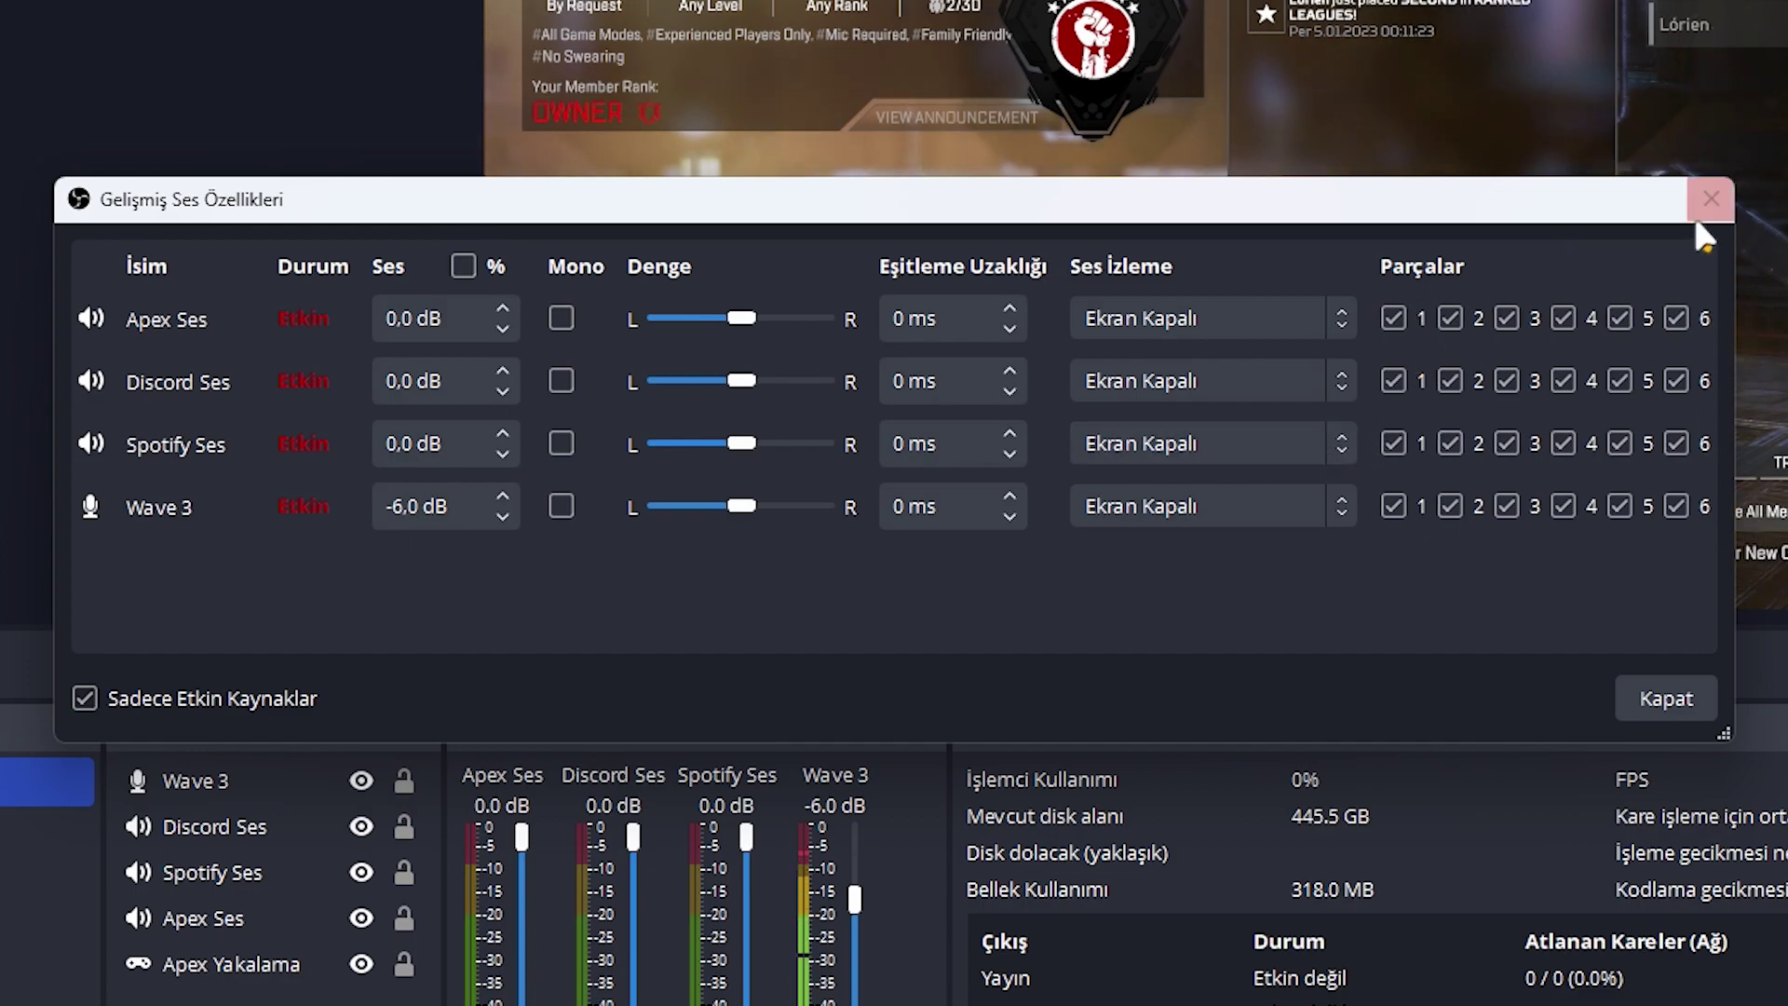
{"action": "left_click", "coordinate": [1450, 506]}
{"action": "left_click", "coordinate": [1394, 506]}
{"action": "left_click", "coordinate": [1393, 443]}
{"action": "left_click", "coordinate": [1451, 443]}
{"action": "left_click", "coordinate": [1507, 443]}
{"action": "left_click", "coordinate": [1564, 443]}
{"action": "left_click", "coordinate": [1621, 443]}
{"action": "left_click", "coordinate": [1677, 444]}
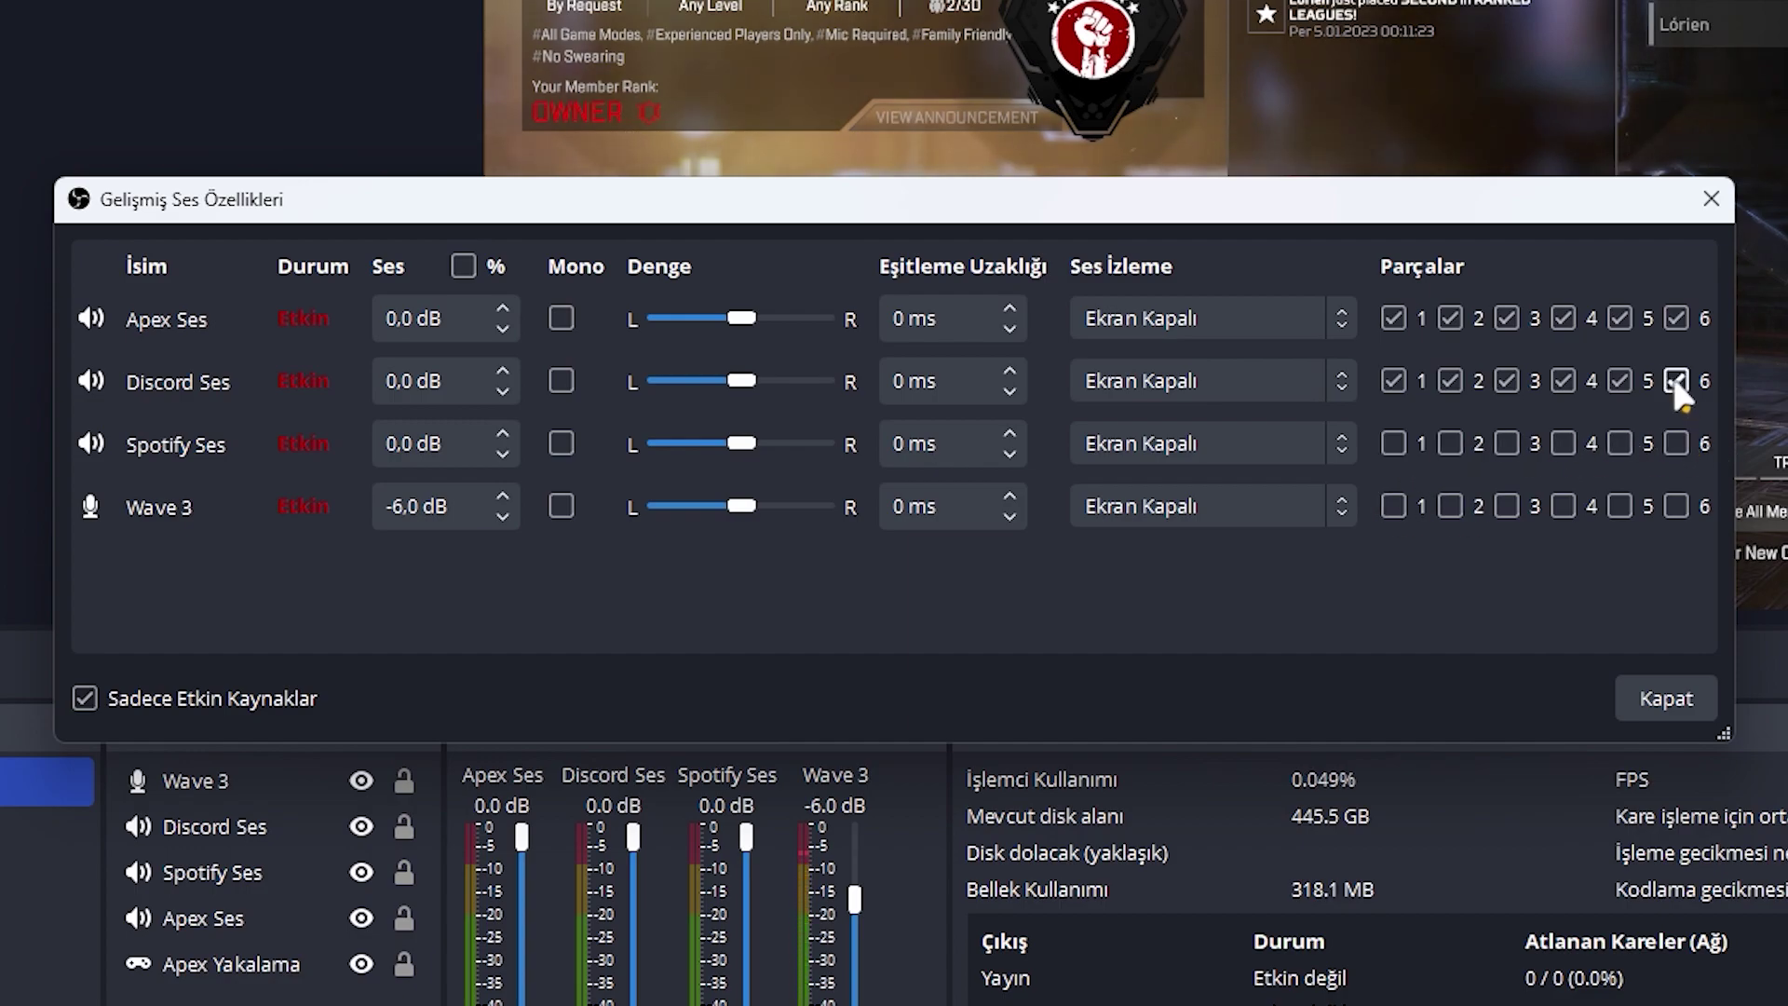
Clear all six tracks for Discord Ses and Apex Ses, and assign Apex Ses to track 1 only
{"action": "left_click", "coordinate": [1393, 380]}
{"action": "left_click", "coordinate": [1393, 318]}
{"action": "left_click", "coordinate": [1450, 317]}
{"action": "left_click", "coordinate": [1507, 317]}
{"action": "left_click", "coordinate": [1564, 317]}
{"action": "left_click", "coordinate": [1621, 318]}
{"action": "left_click", "coordinate": [1677, 318]}
{"action": "left_click", "coordinate": [1677, 318]}
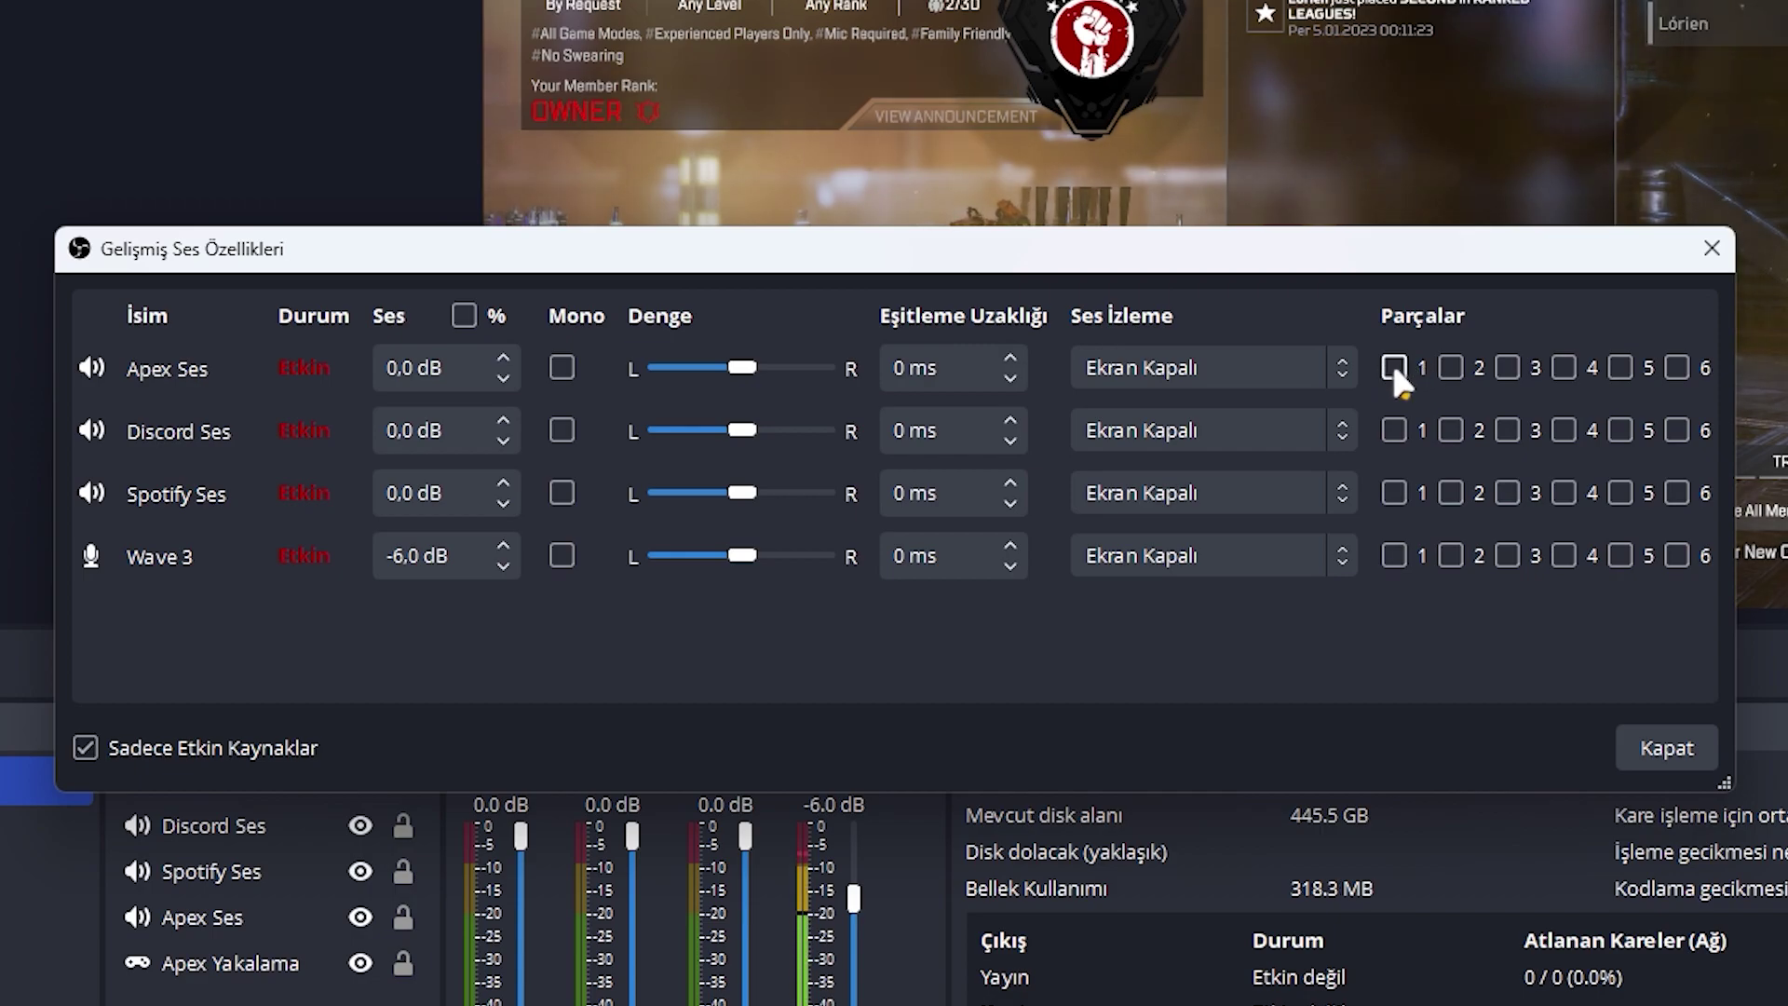
{"action": "left_click", "coordinate": [1393, 367]}
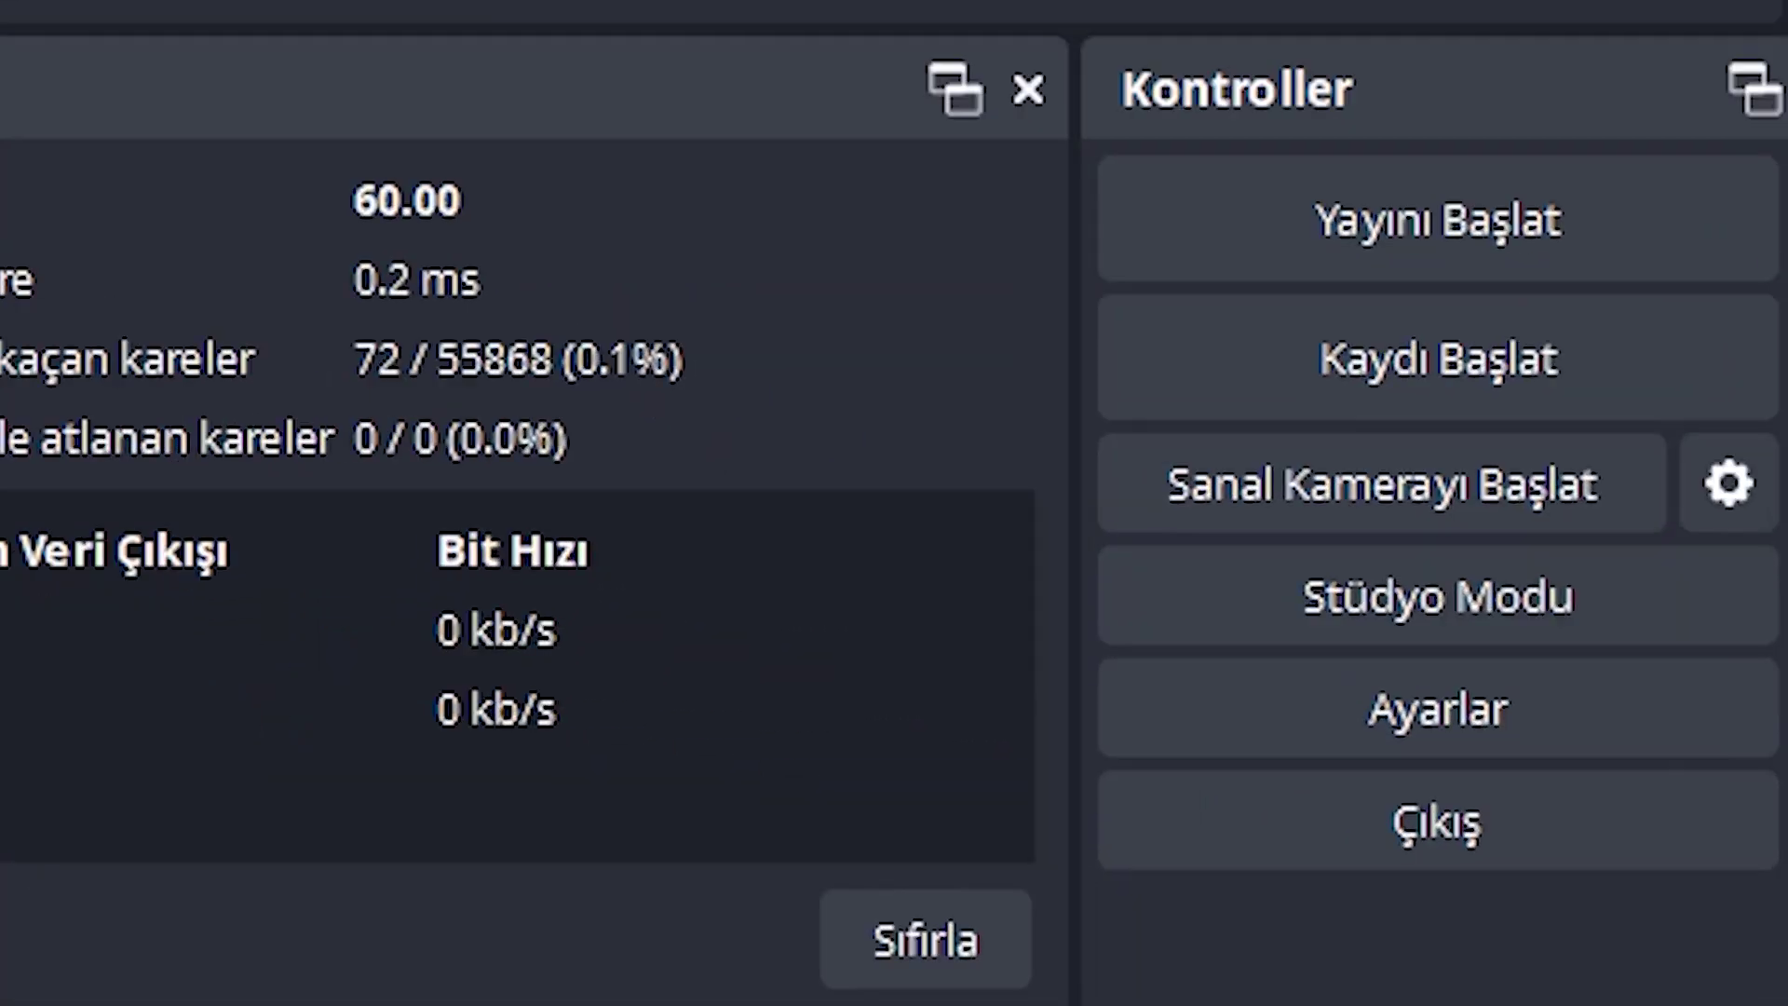
Set the output mode to Gelişmiş in the OBS output settings
{"action": "left_click", "coordinate": [1341, 712]}
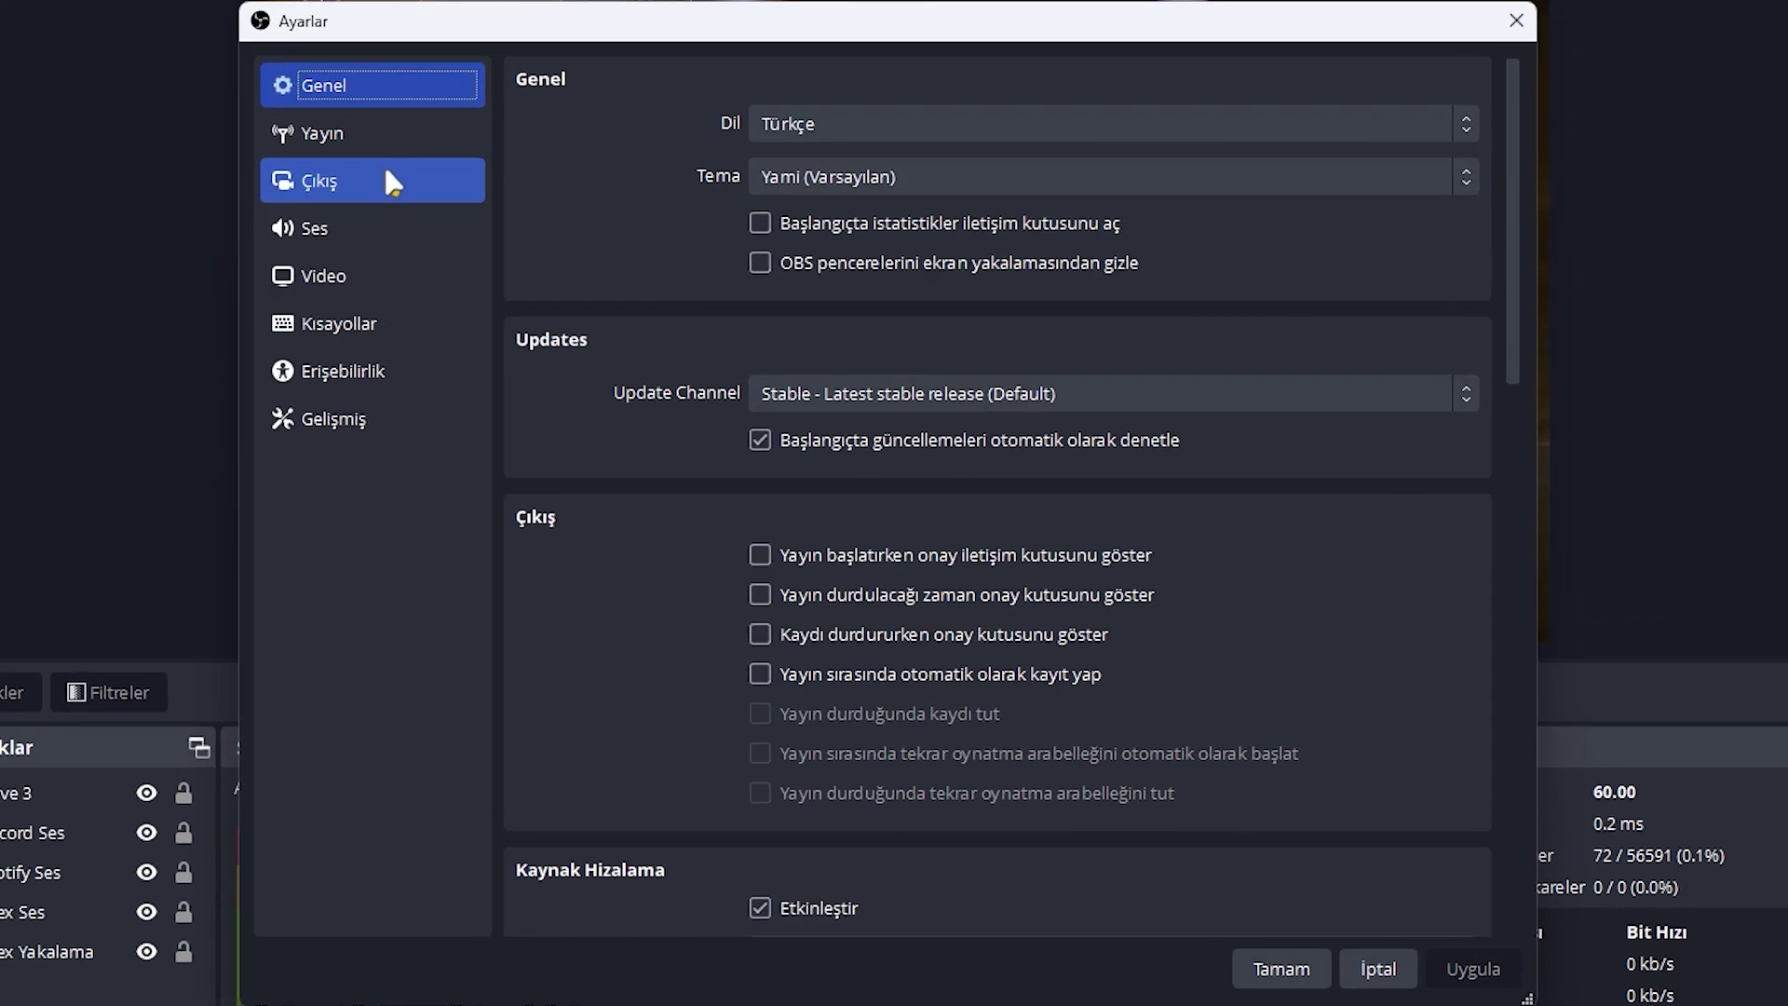
{"action": "left_click", "coordinate": [386, 177]}
{"action": "left_click", "coordinate": [801, 81]}
{"action": "left_click", "coordinate": [806, 110]}
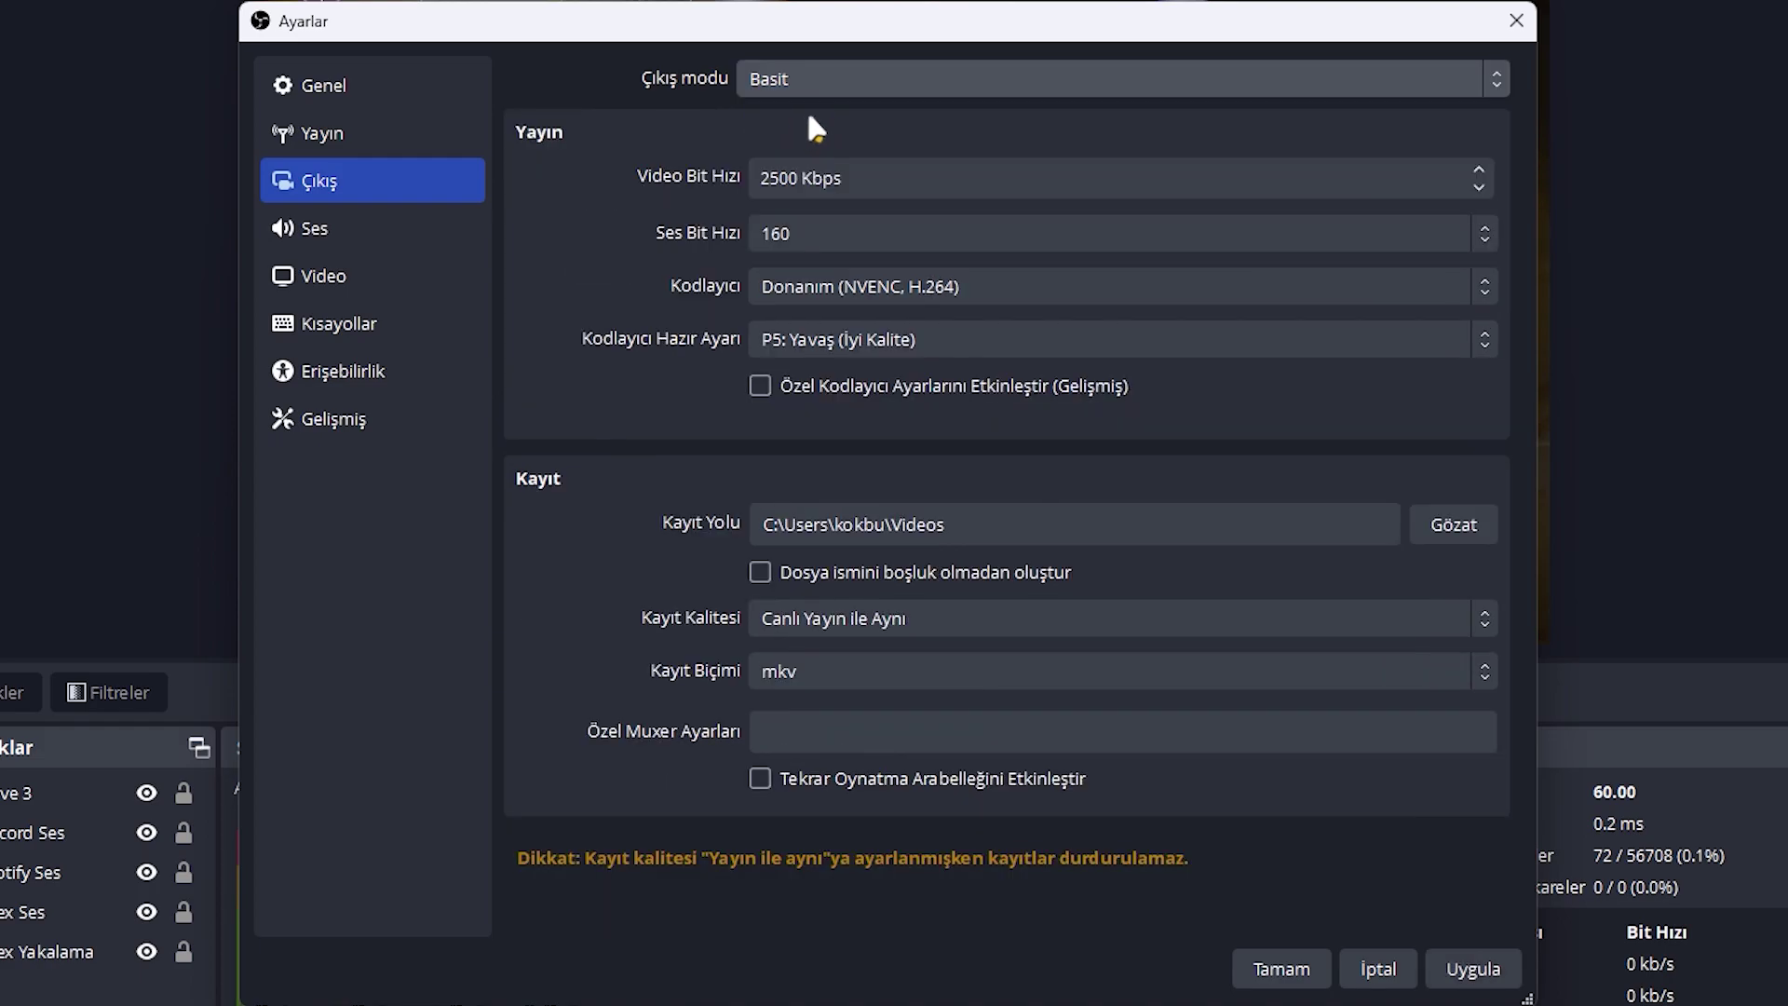
{"action": "left_click", "coordinate": [787, 78]}
{"action": "left_click", "coordinate": [797, 126]}
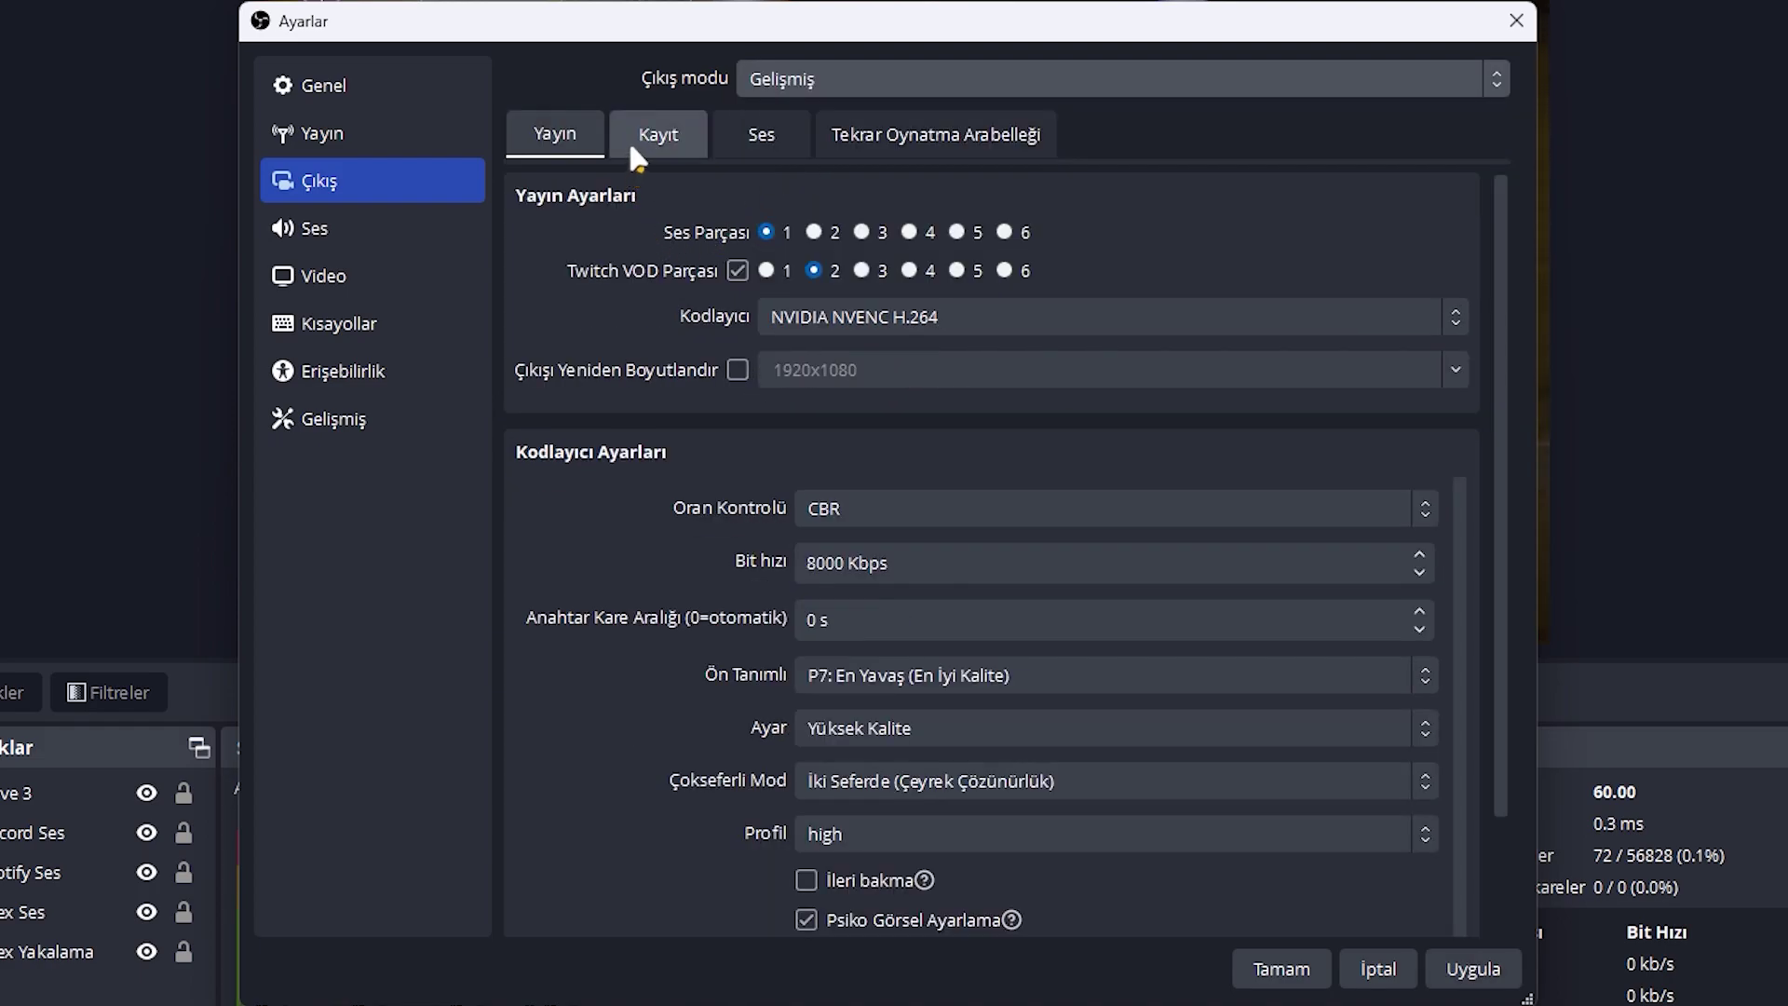
Clear audio tracks 4, 5 and 6 in the recording output settings and confirm the settings
{"action": "left_click", "coordinate": [656, 136]}
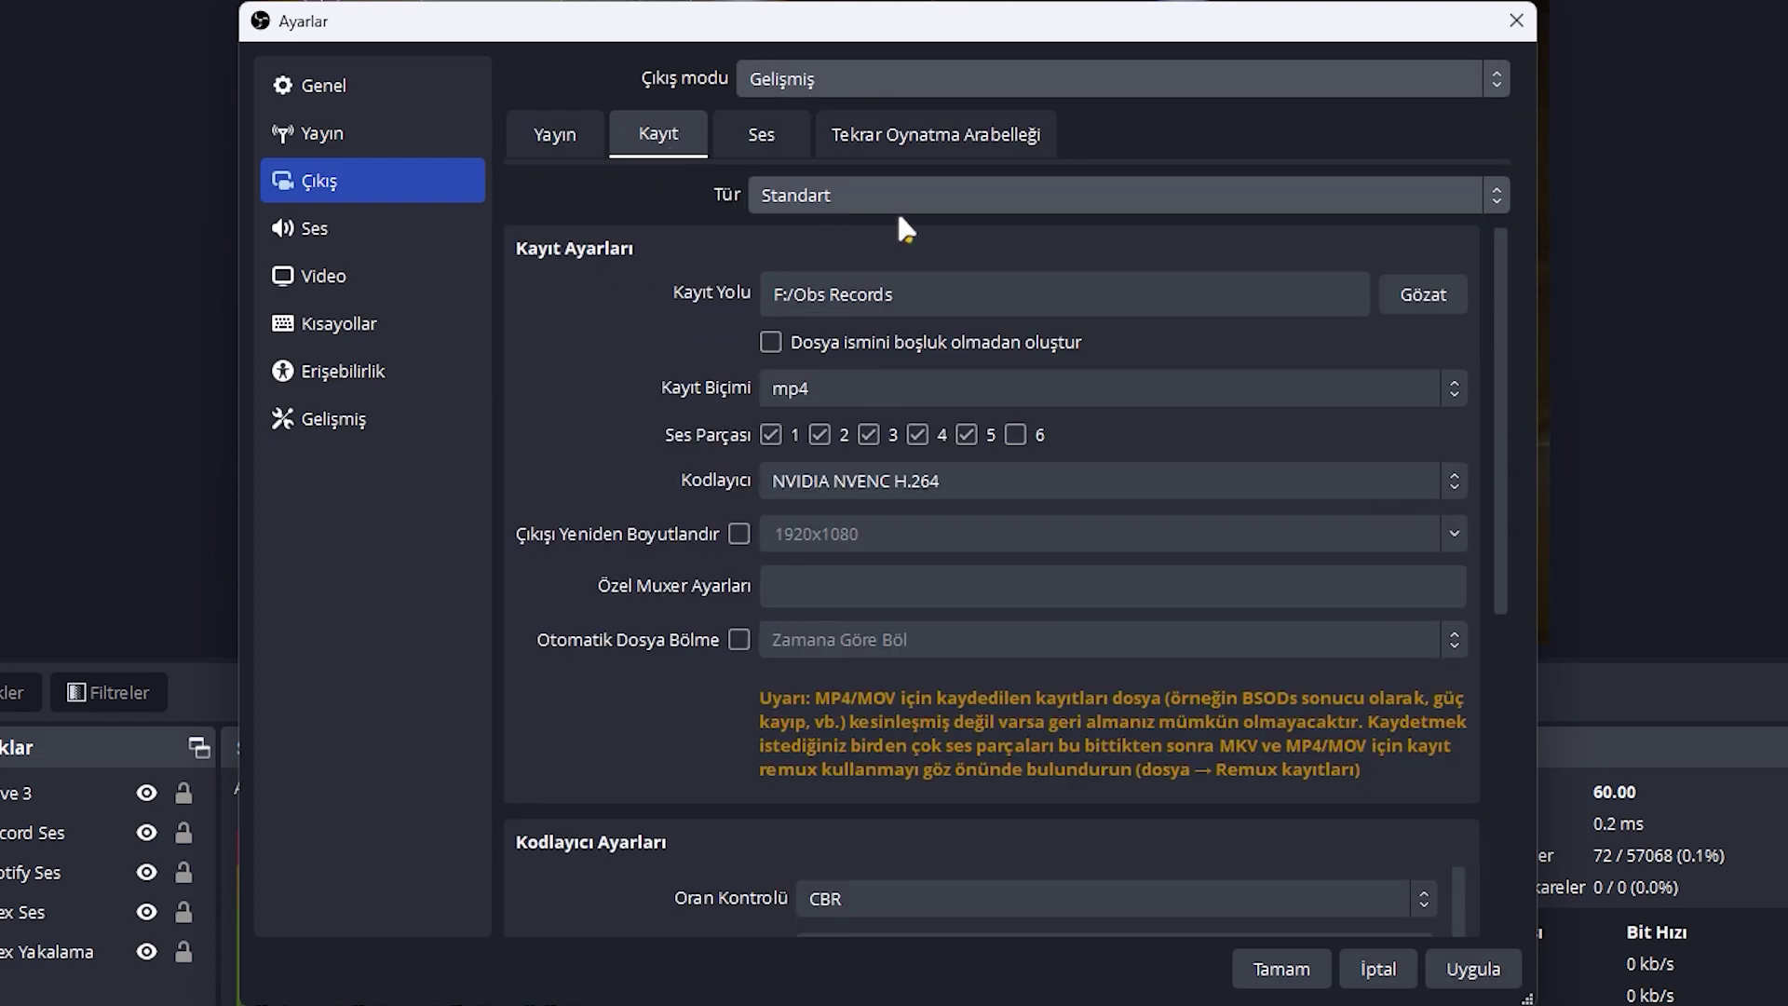
{"action": "left_click", "coordinate": [966, 434]}
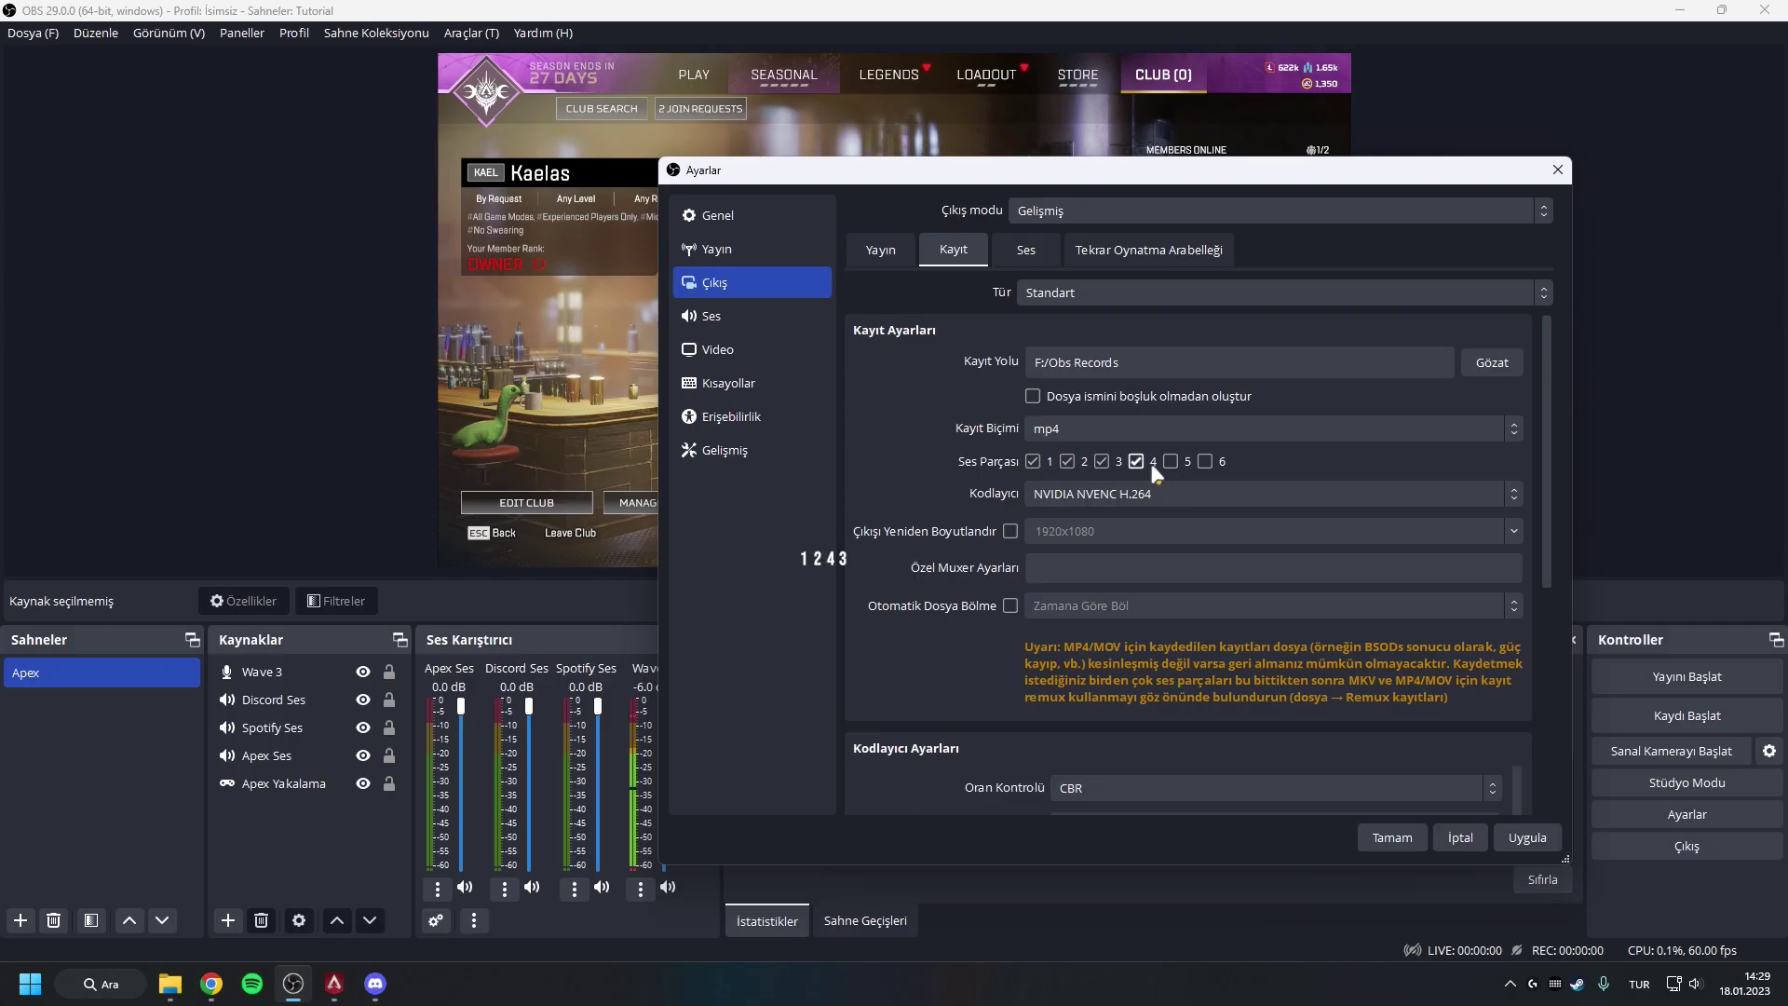
{"action": "left_click", "coordinate": [1176, 464]}
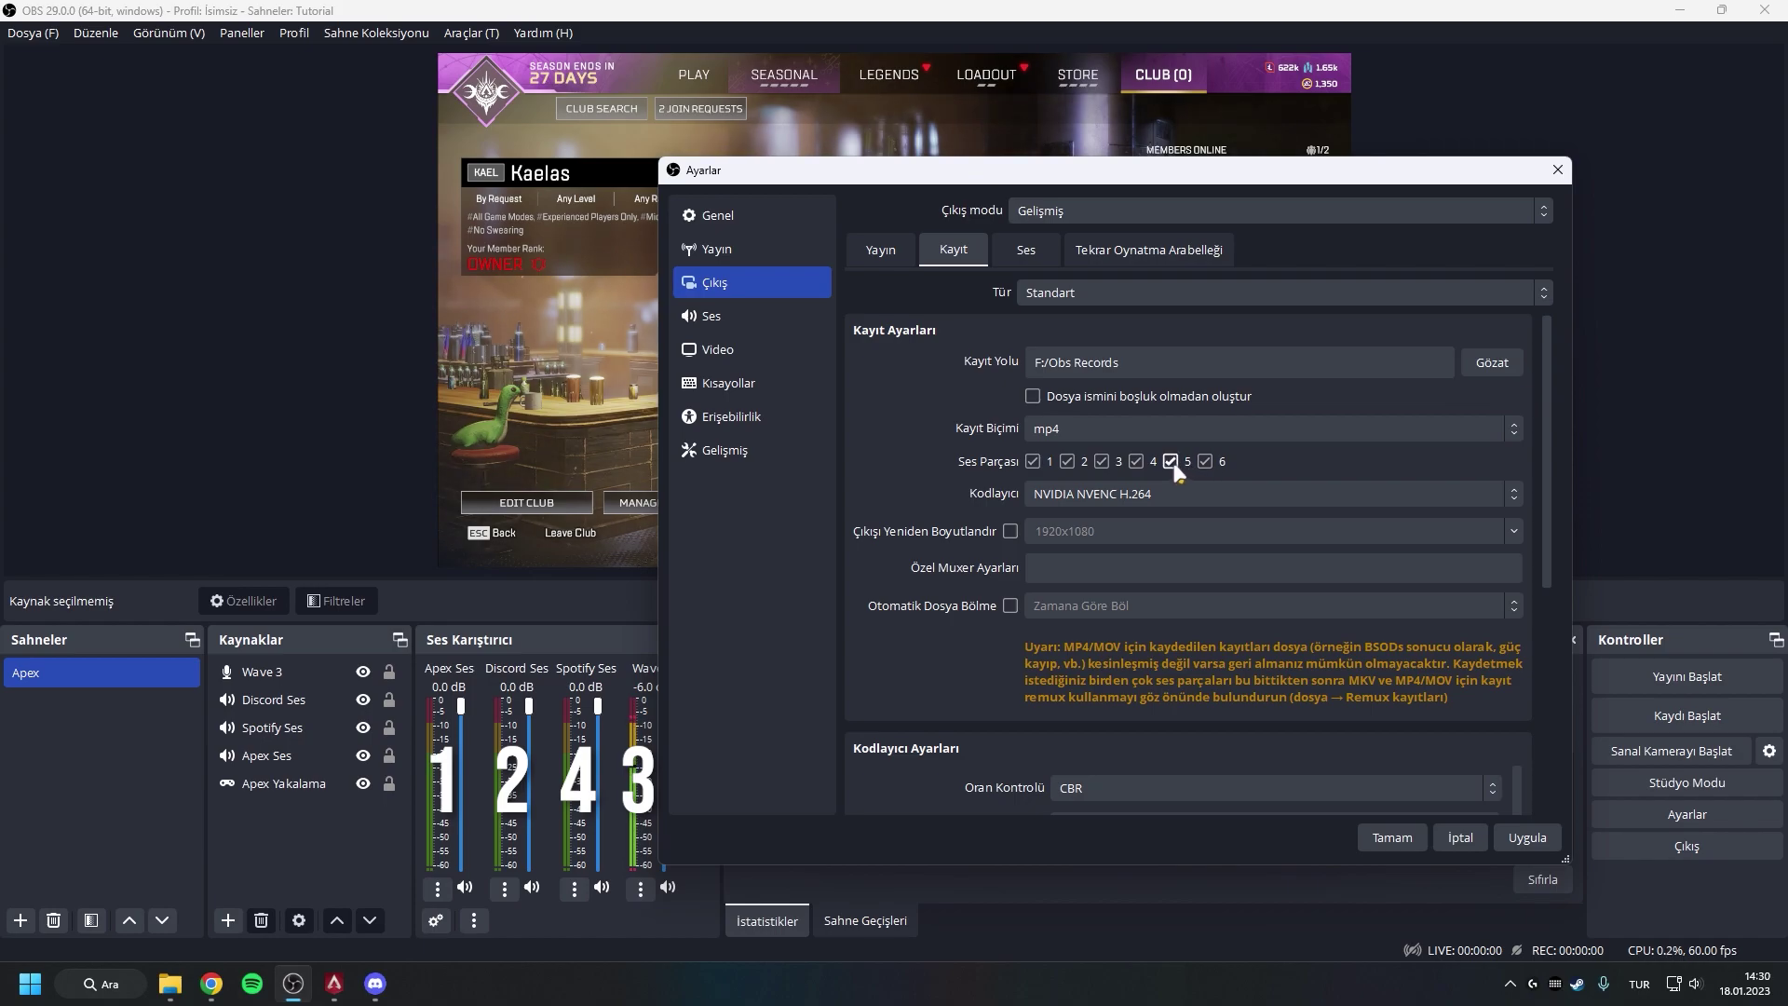
{"action": "left_click", "coordinate": [1171, 461]}
{"action": "left_click", "coordinate": [1206, 461]}
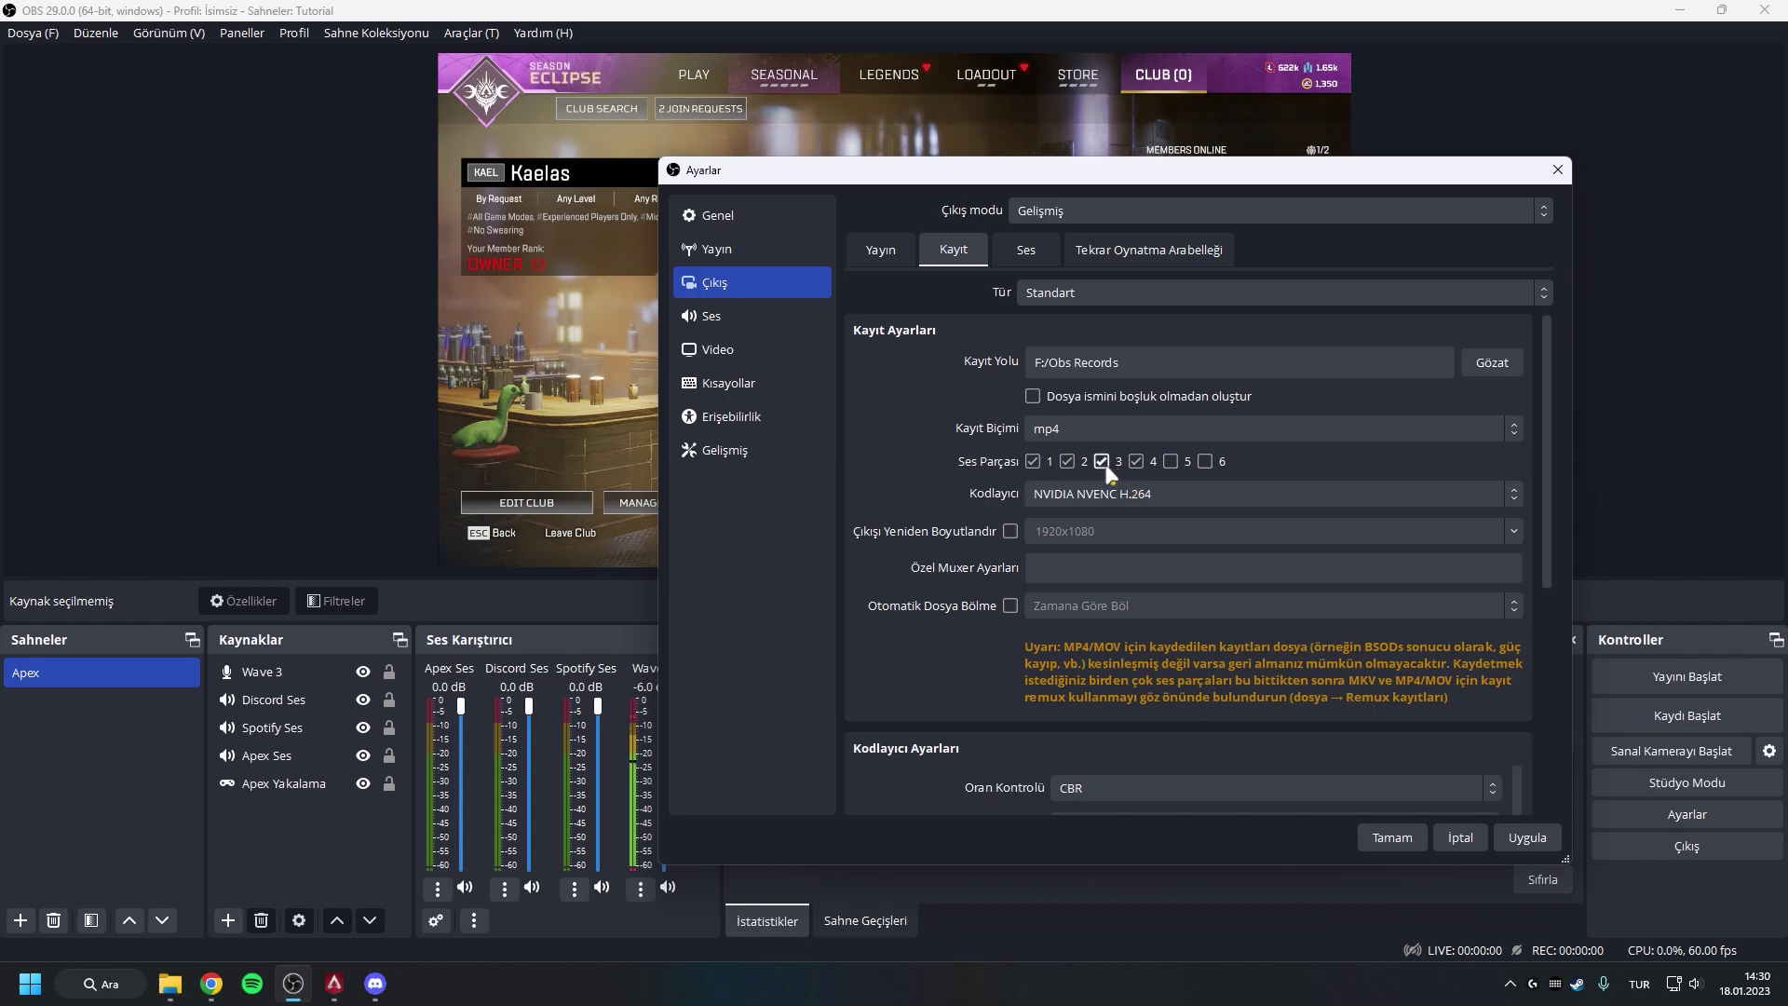
{"action": "left_click", "coordinate": [1135, 463]}
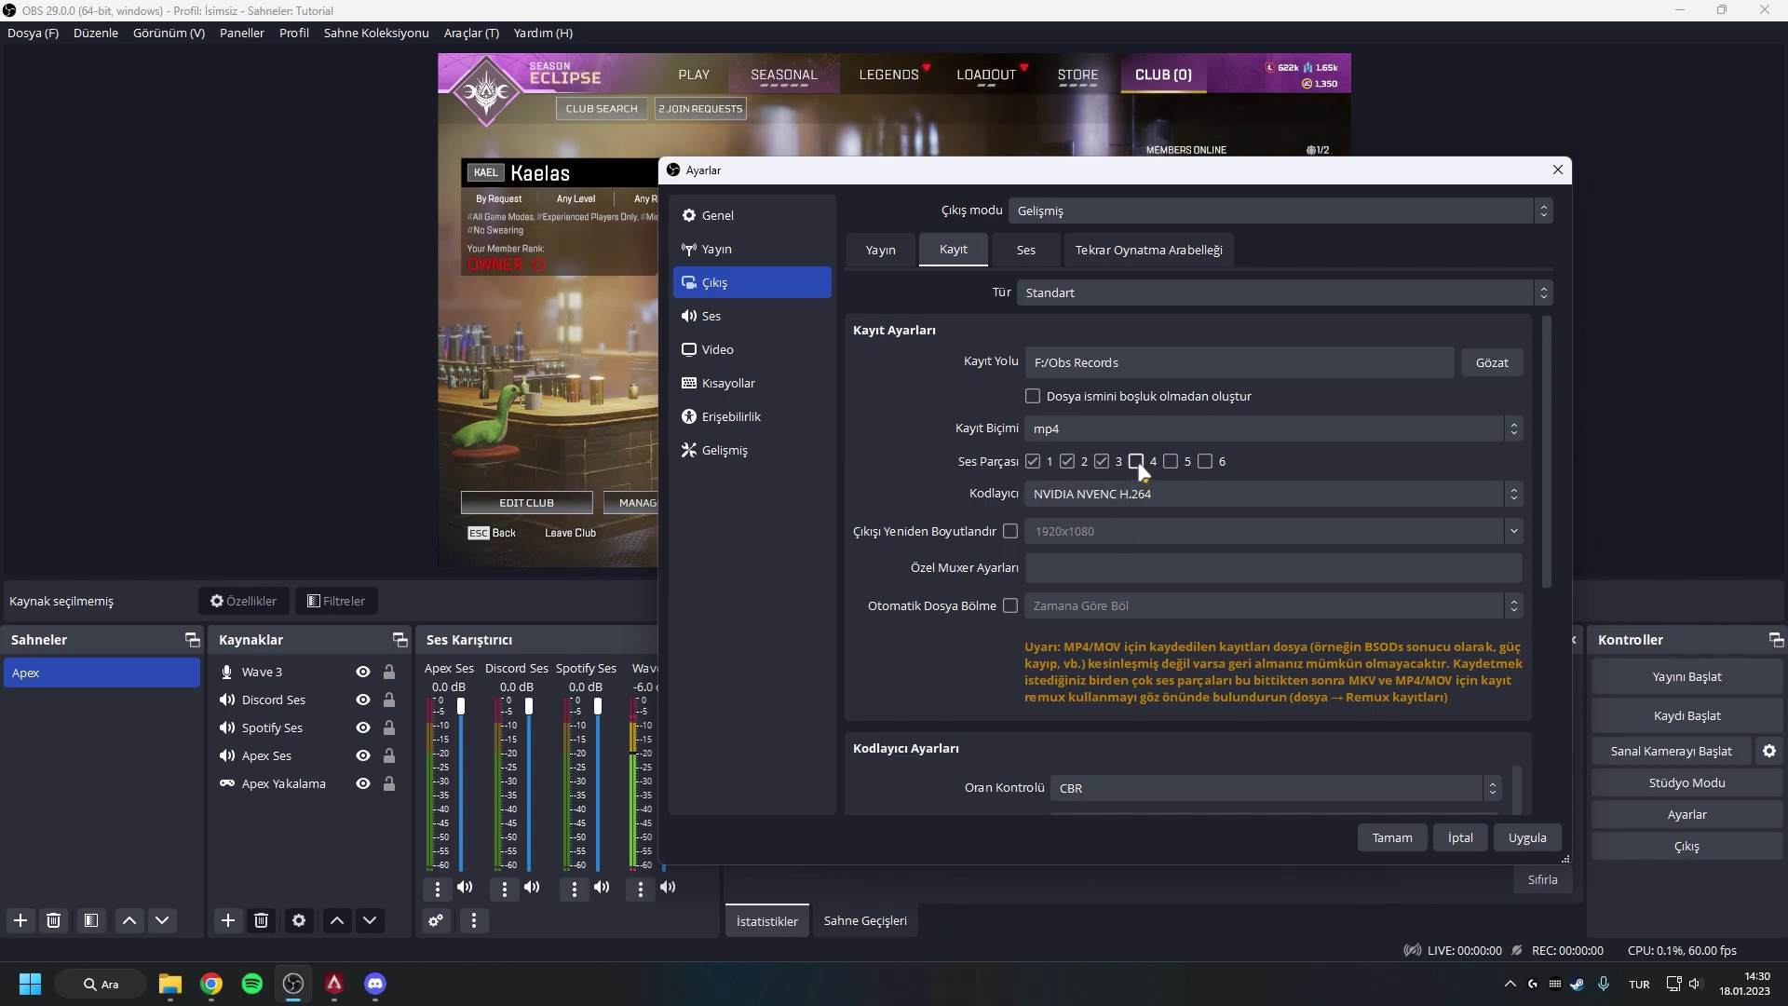
{"action": "key", "text": "Return"}
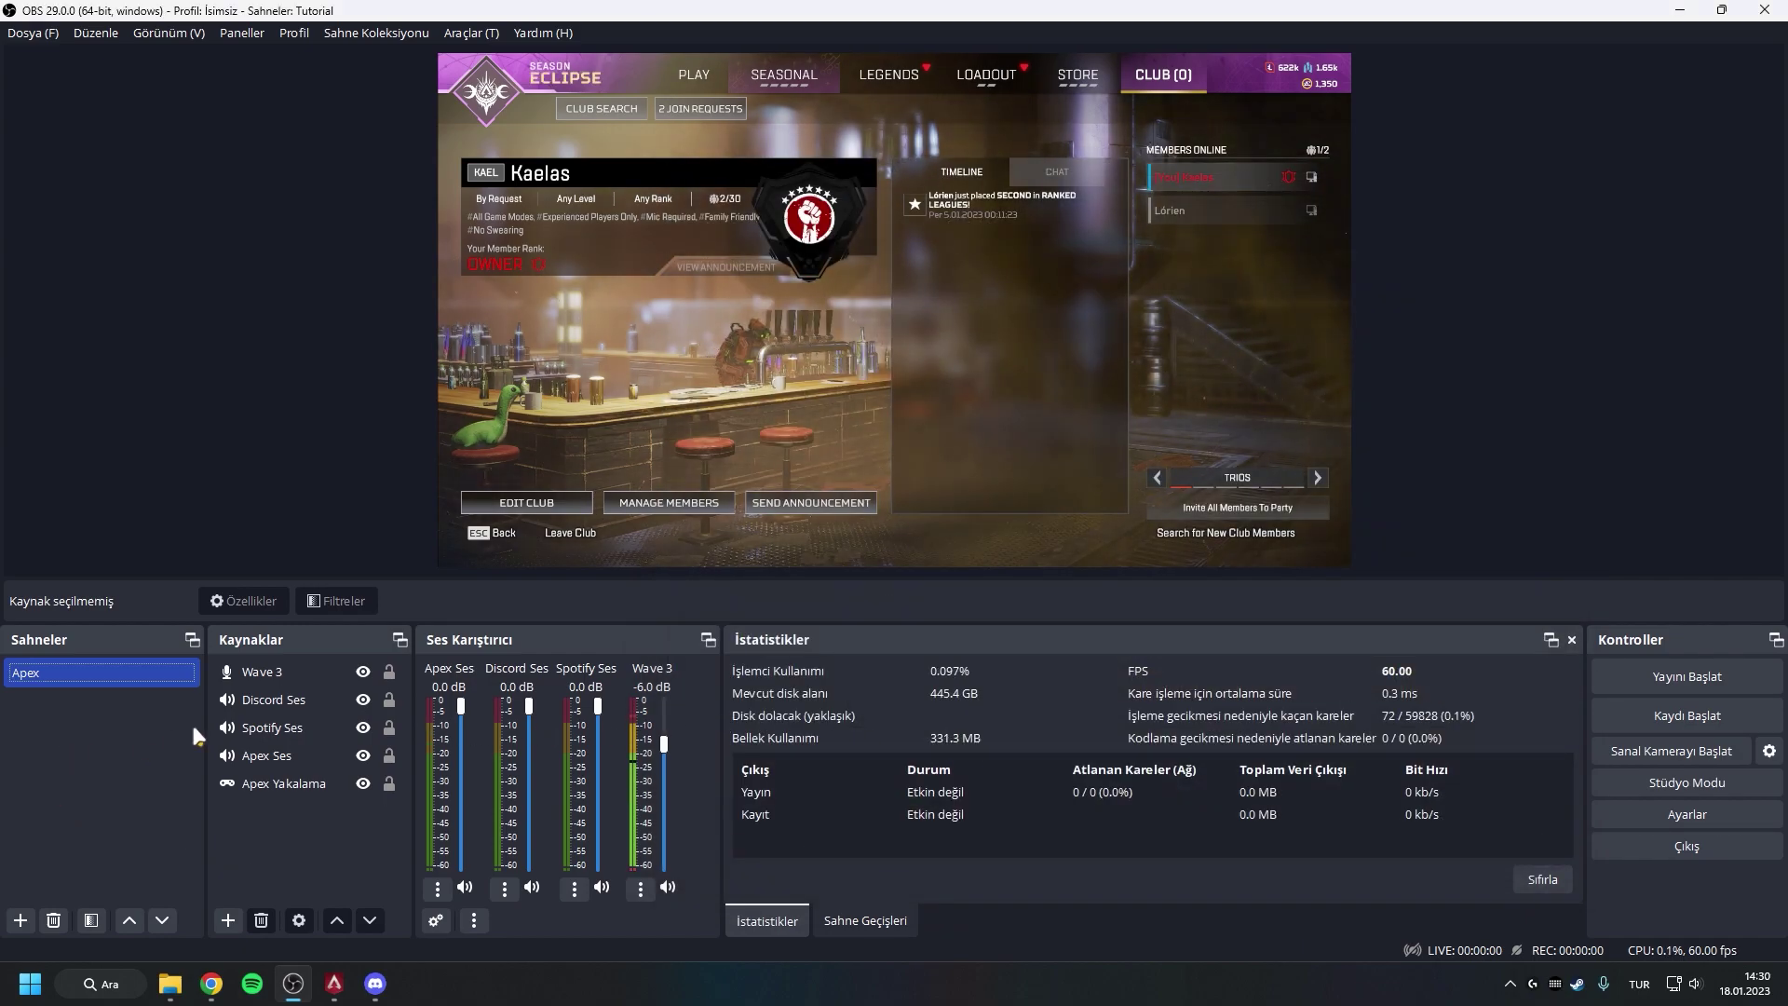
Review each audio source's track assignments in the advanced audio properties and close them
{"action": "left_click", "coordinate": [280, 756]}
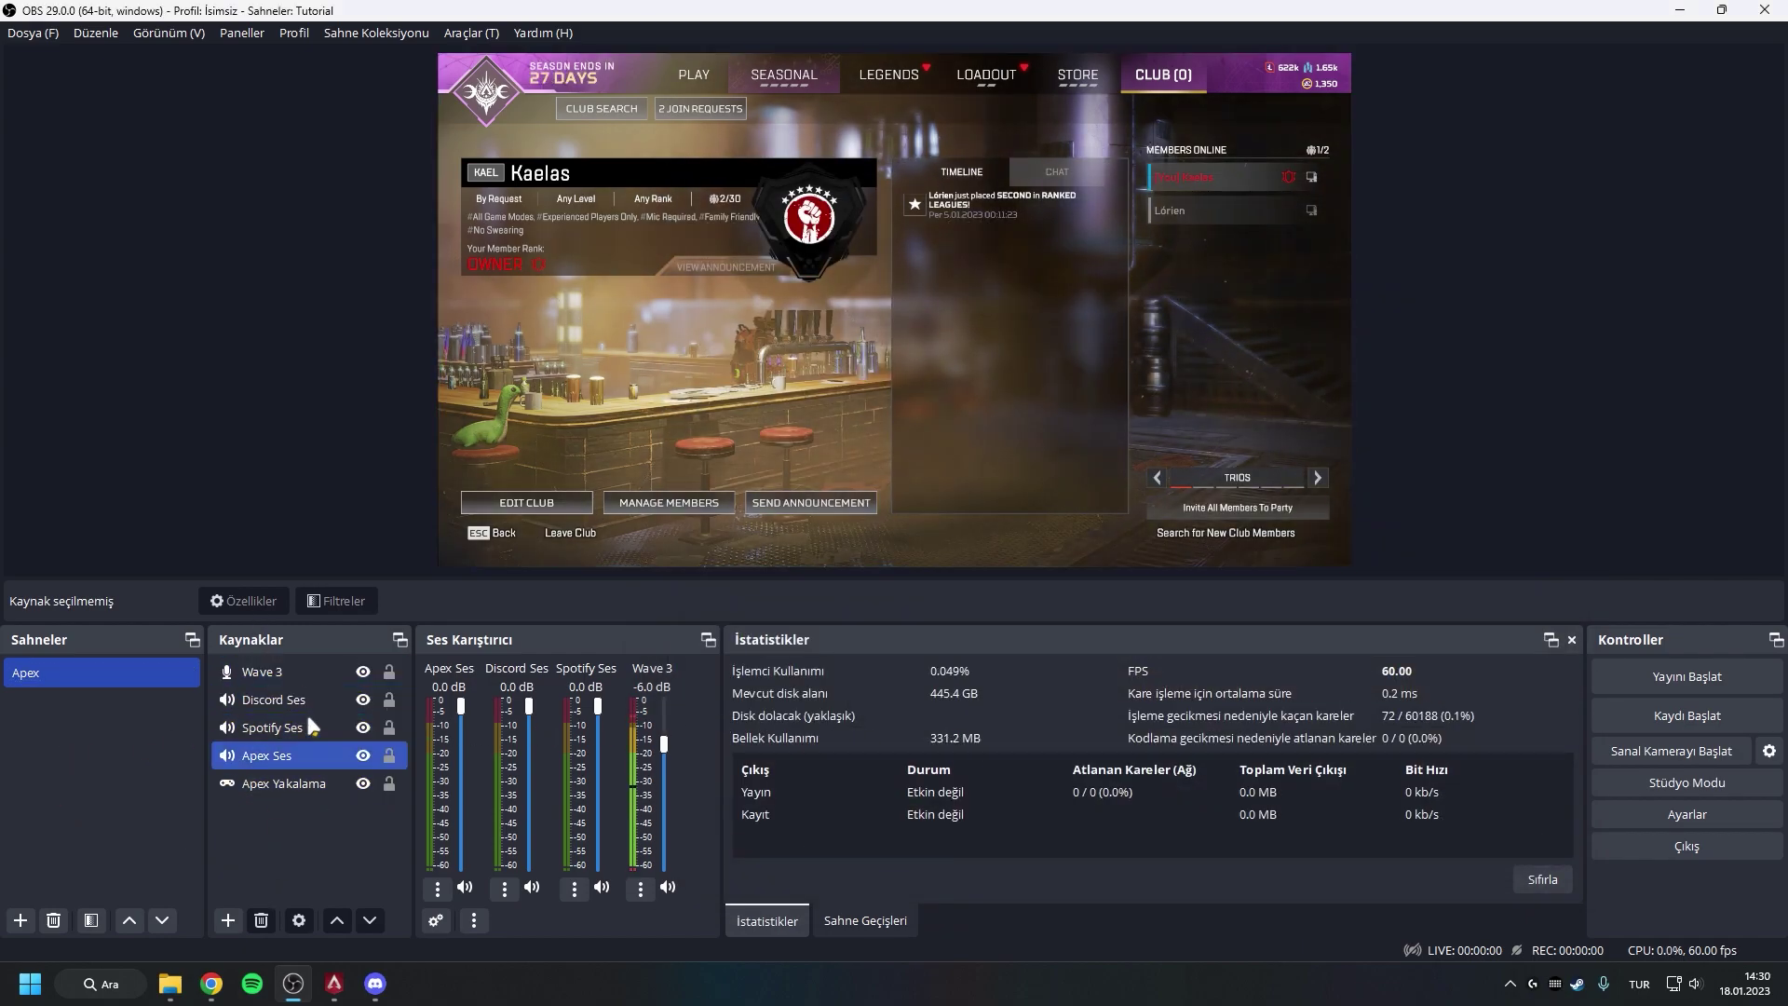
{"action": "right_click", "coordinate": [700, 762]}
{"action": "left_click", "coordinate": [783, 848]}
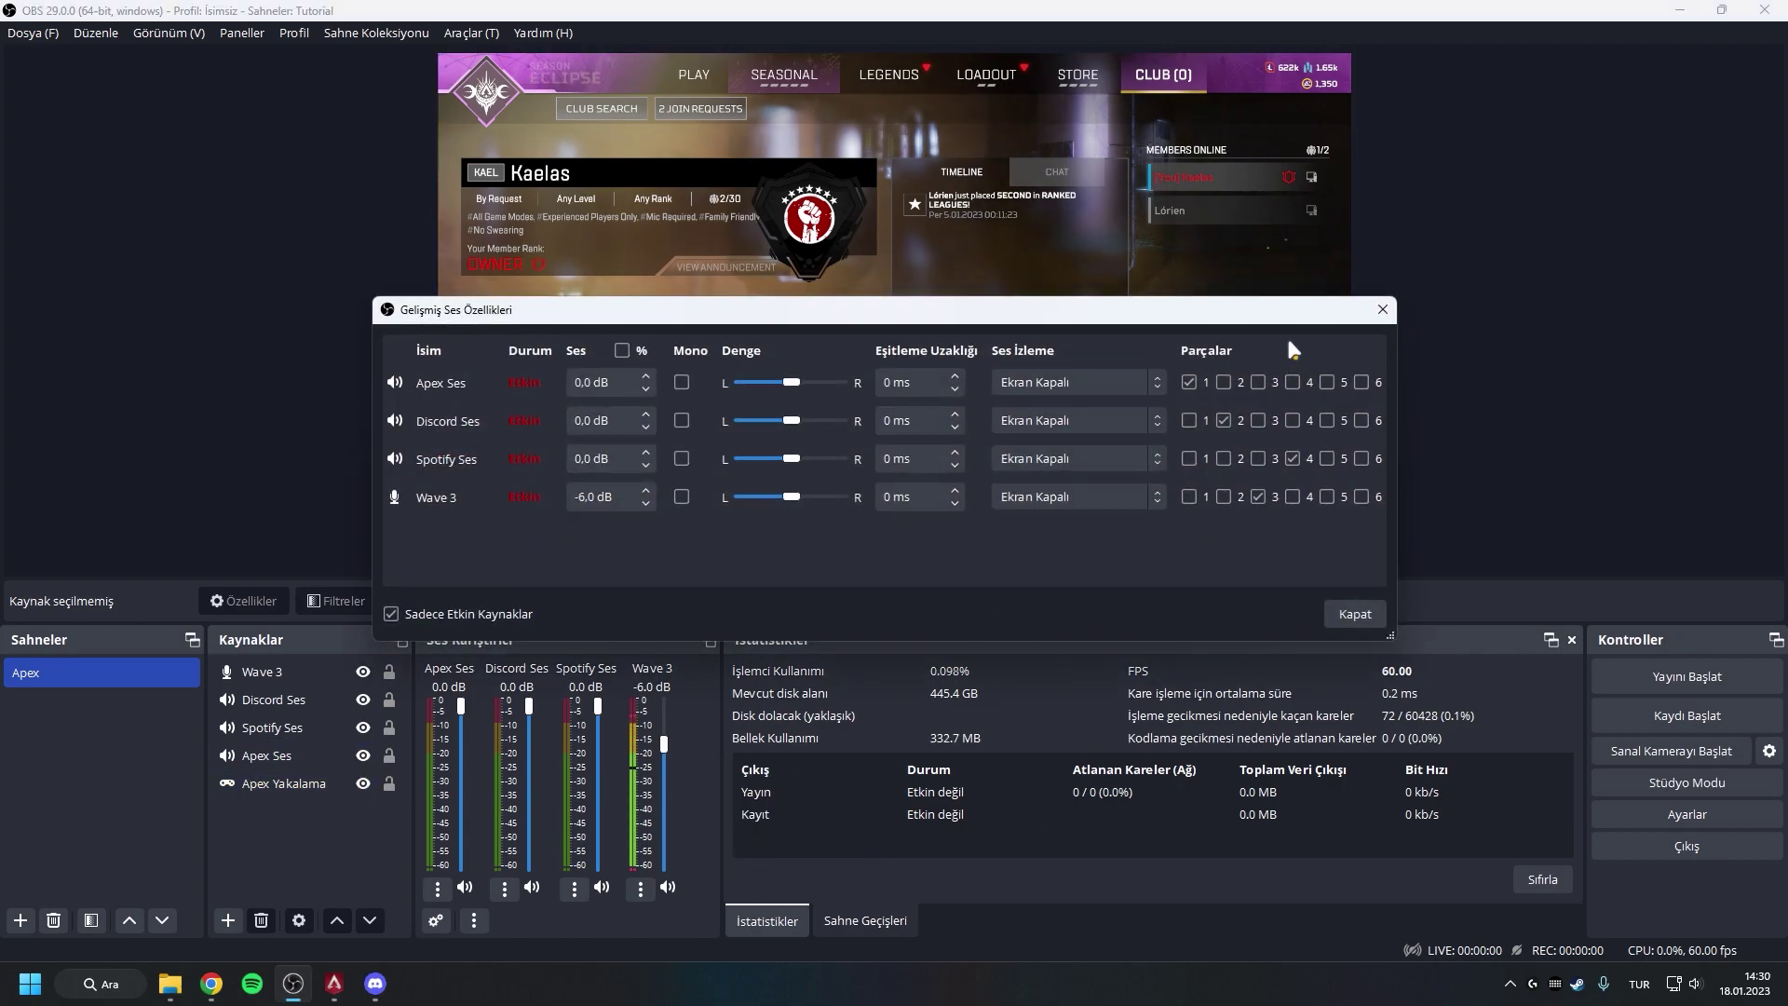
{"action": "left_click", "coordinate": [1353, 615]}
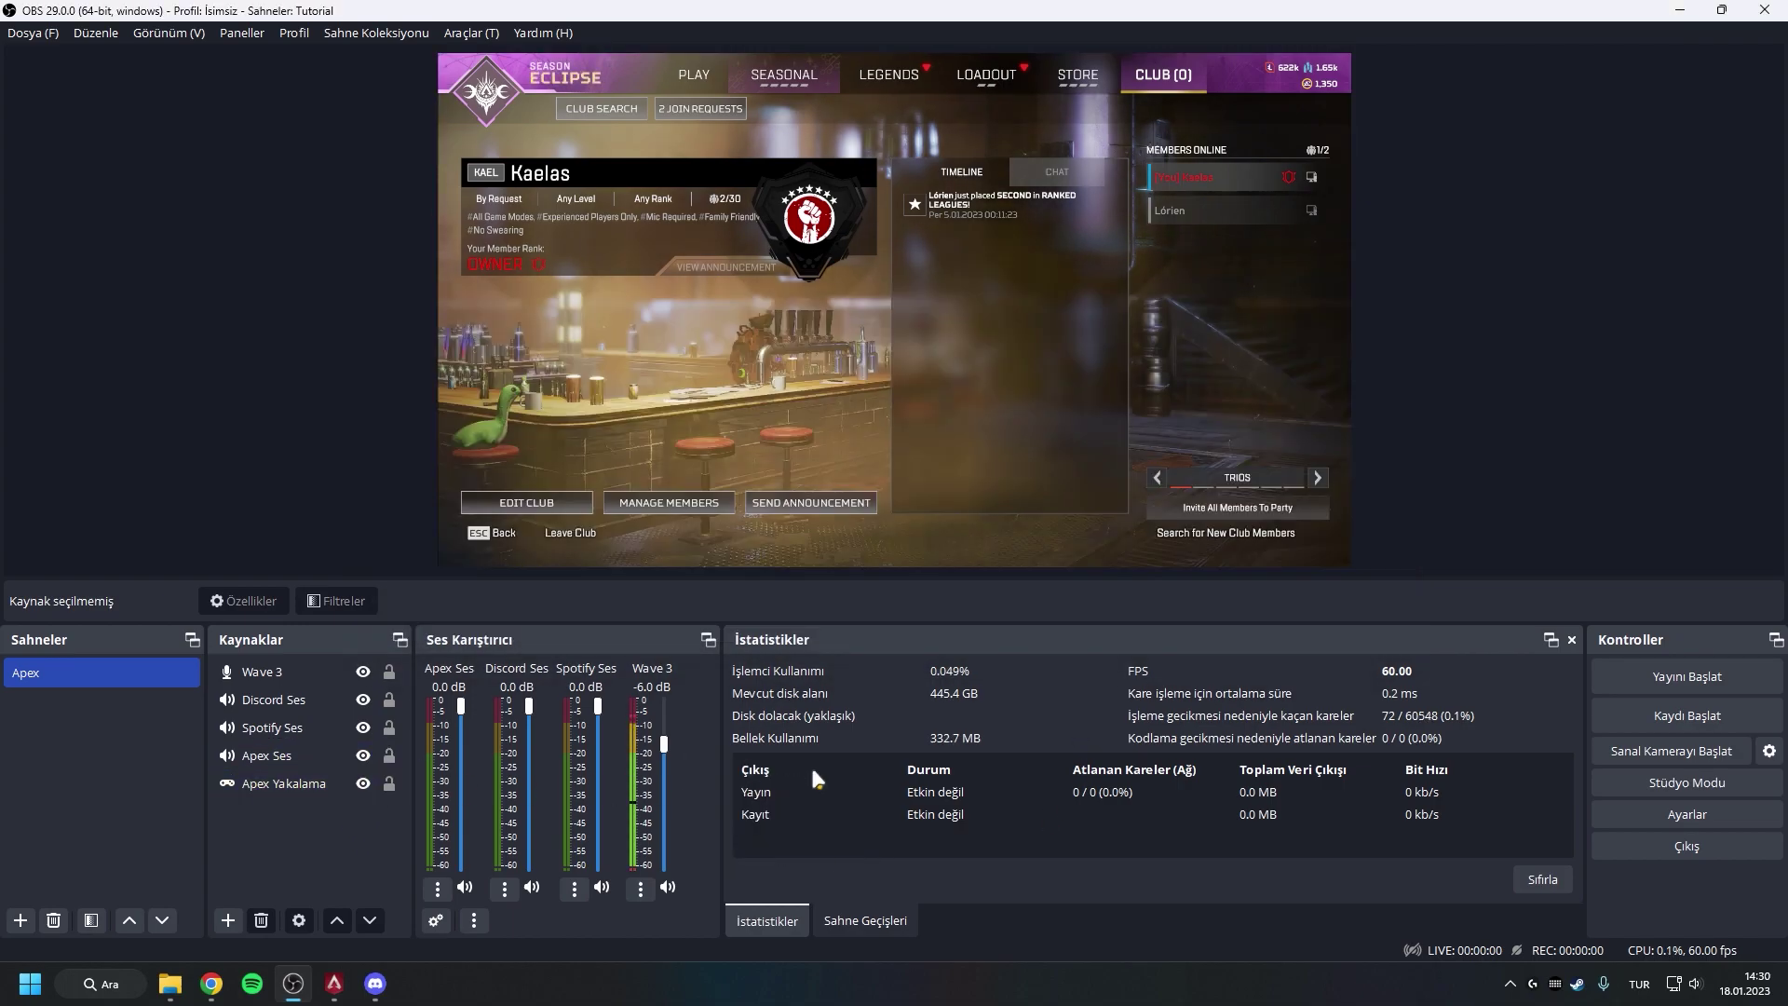
In the video settings, choose 1920x1080 as the output (scaled) resolution
{"action": "left_click", "coordinate": [1681, 823]}
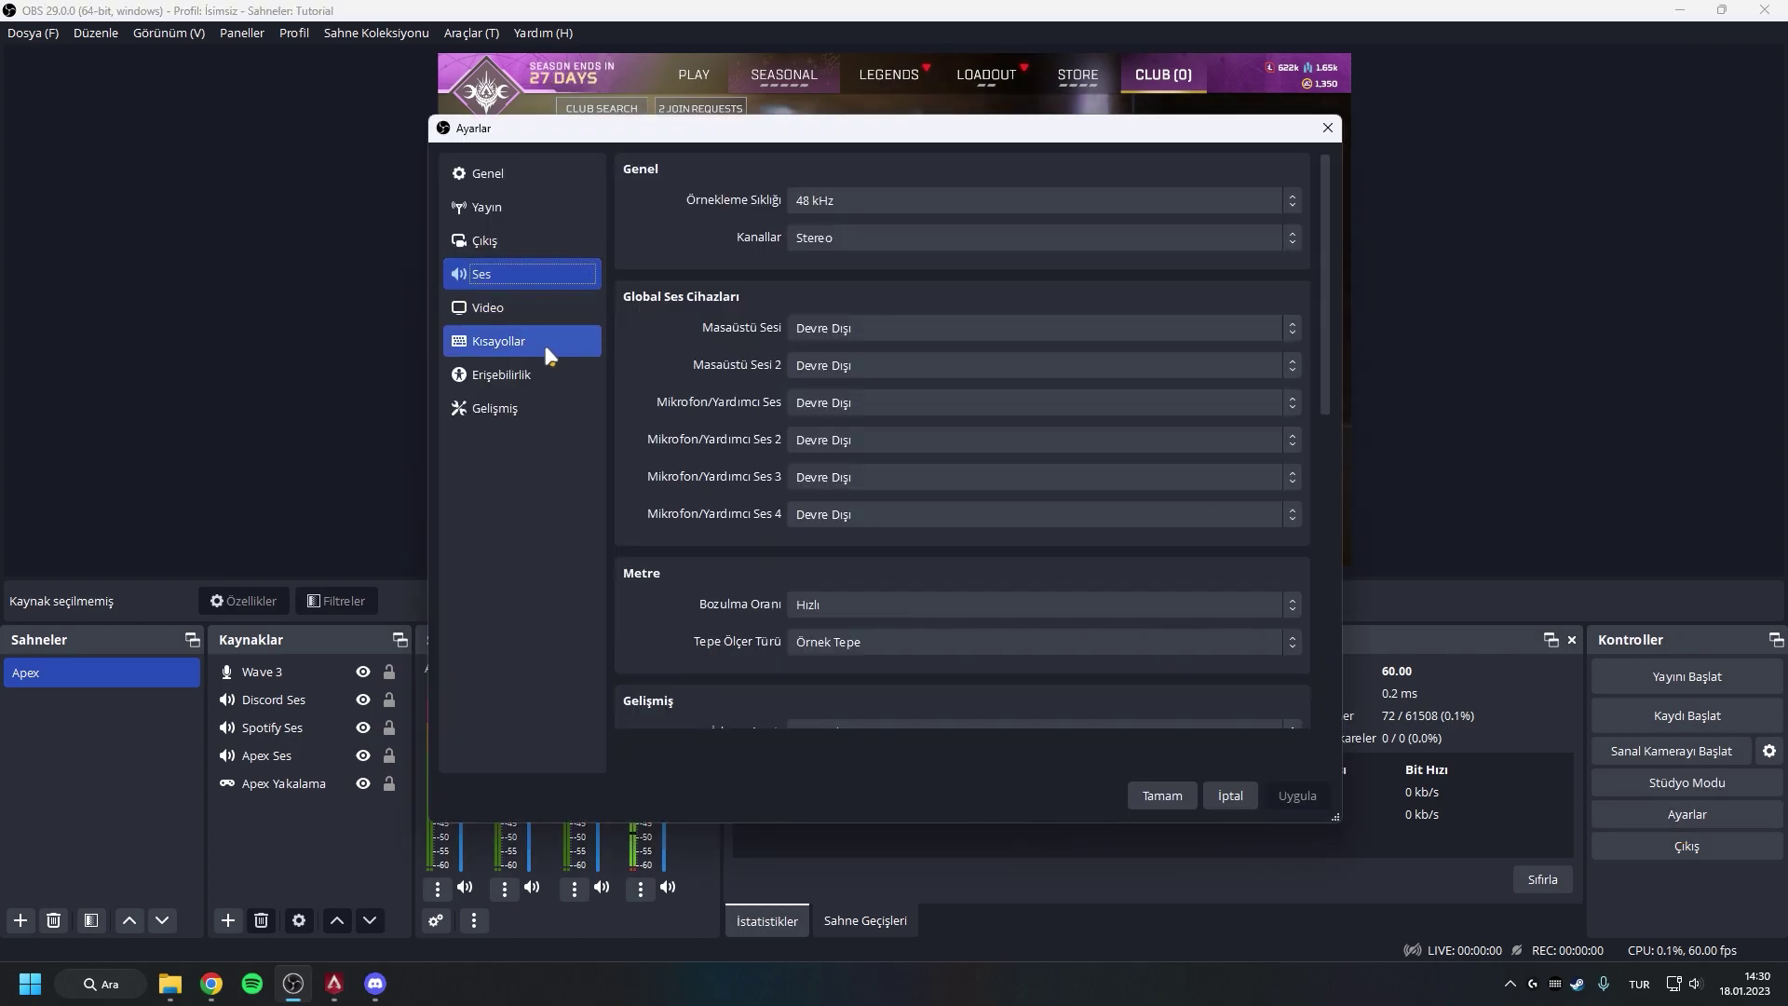
{"action": "left_click", "coordinate": [525, 307]}
{"action": "left_click", "coordinate": [934, 177]}
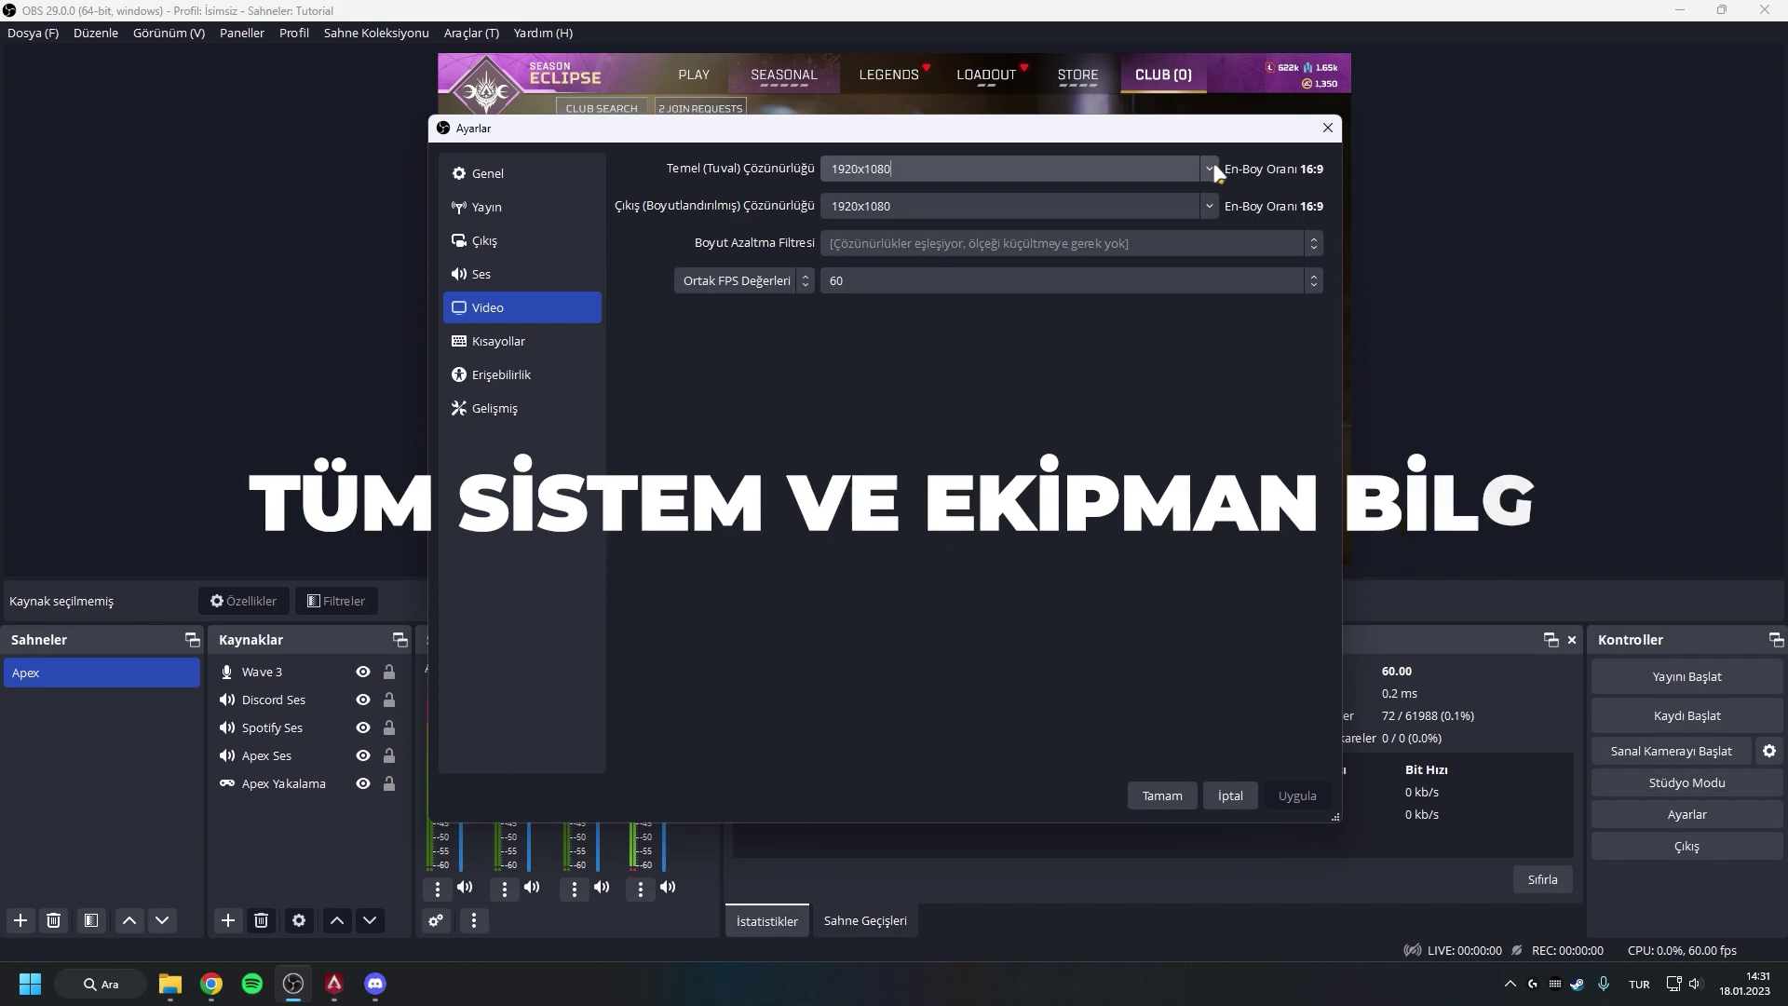
{"action": "left_click", "coordinate": [1209, 206]}
{"action": "left_click", "coordinate": [857, 229]}
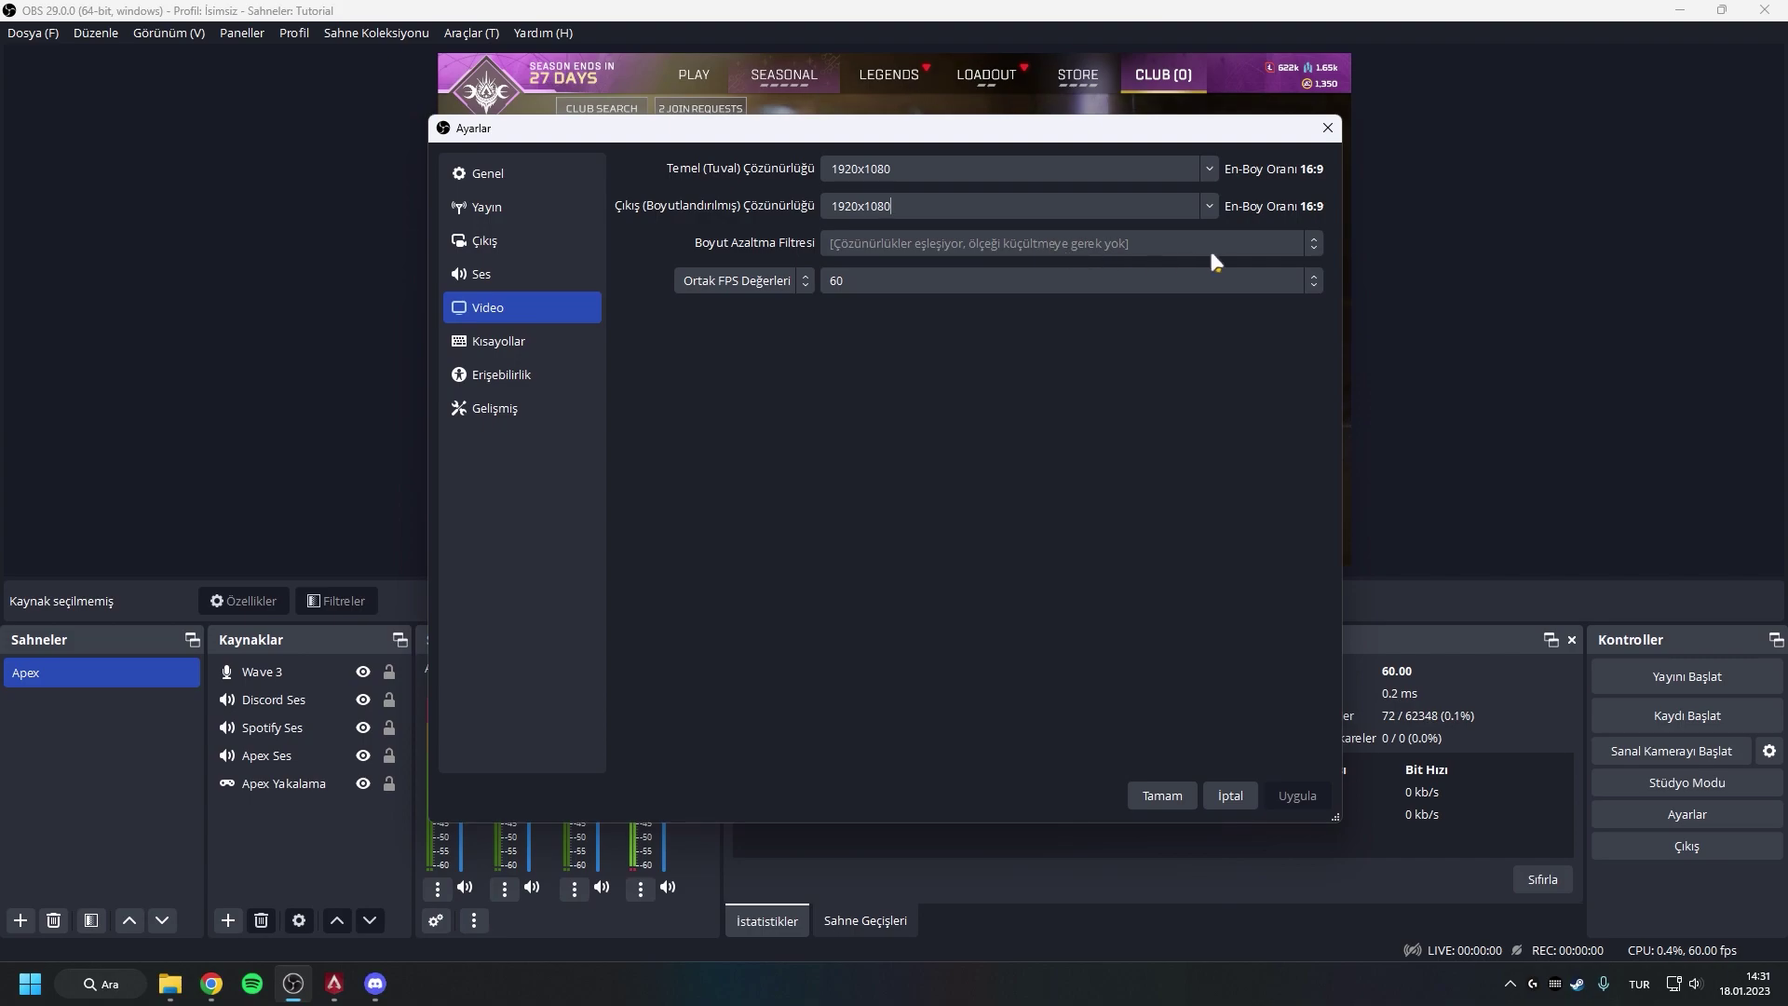
Try an output resolution of 1280x720 and look through the downscale filter options
{"action": "left_click", "coordinate": [1211, 206]}
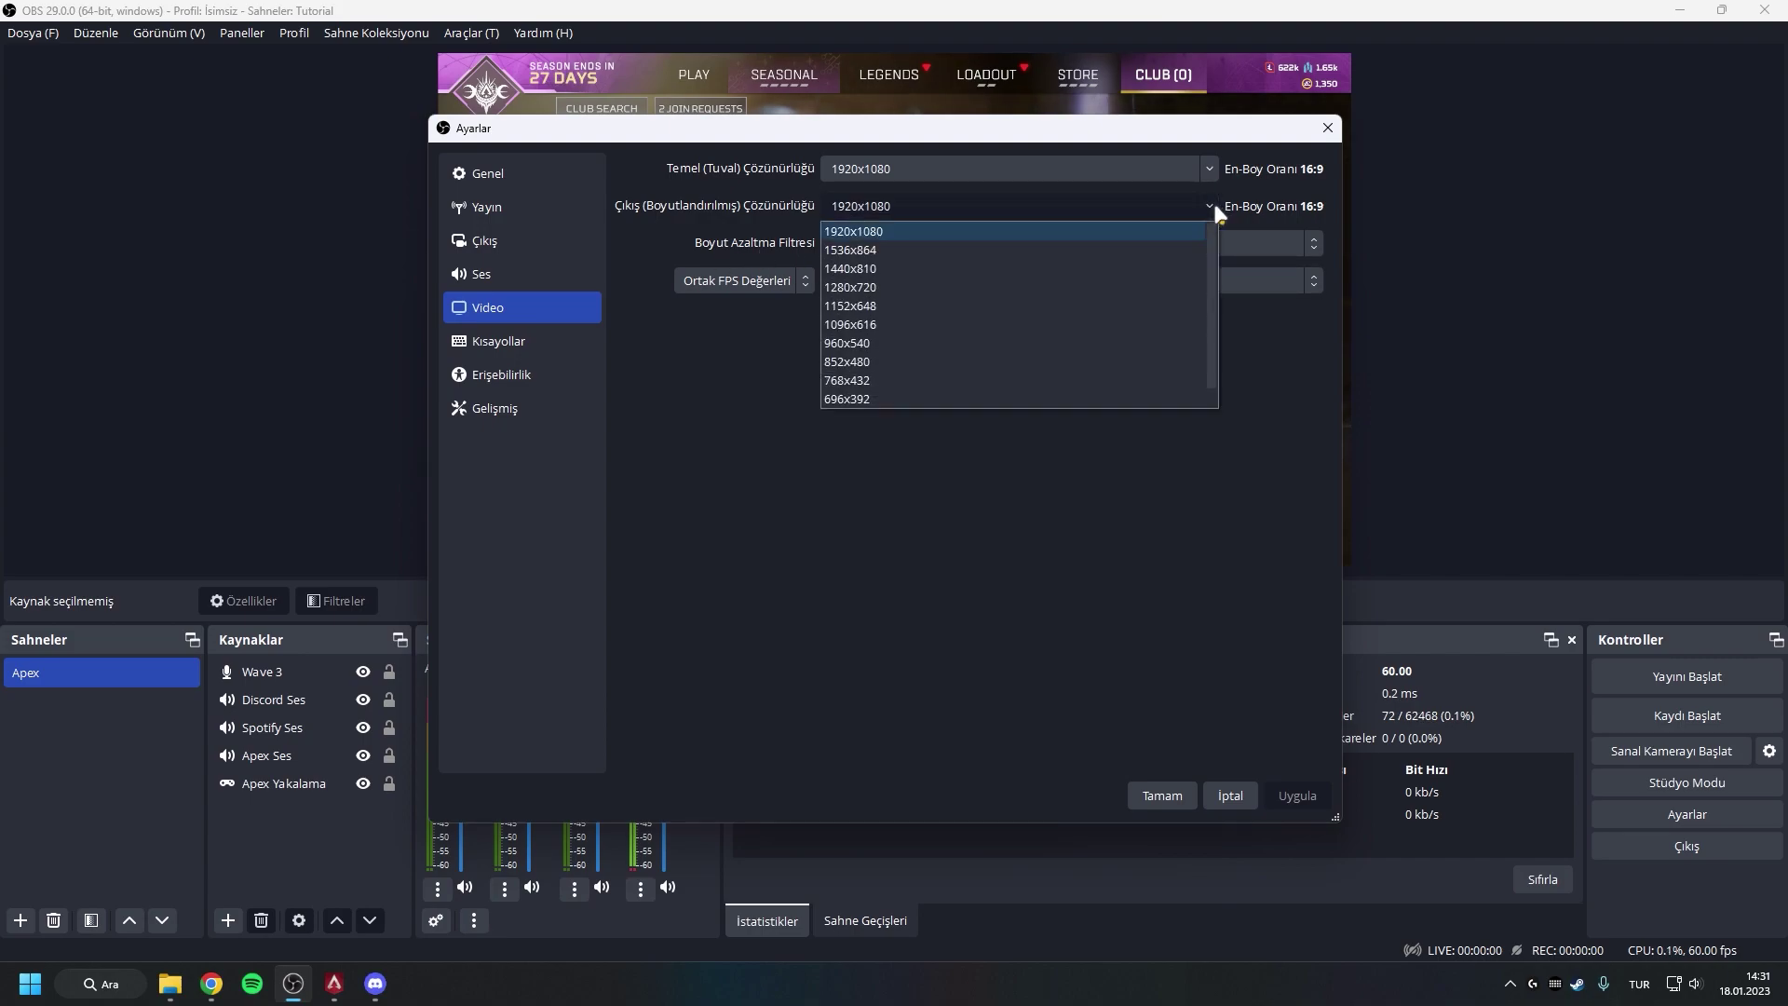
{"action": "left_click", "coordinate": [904, 287]}
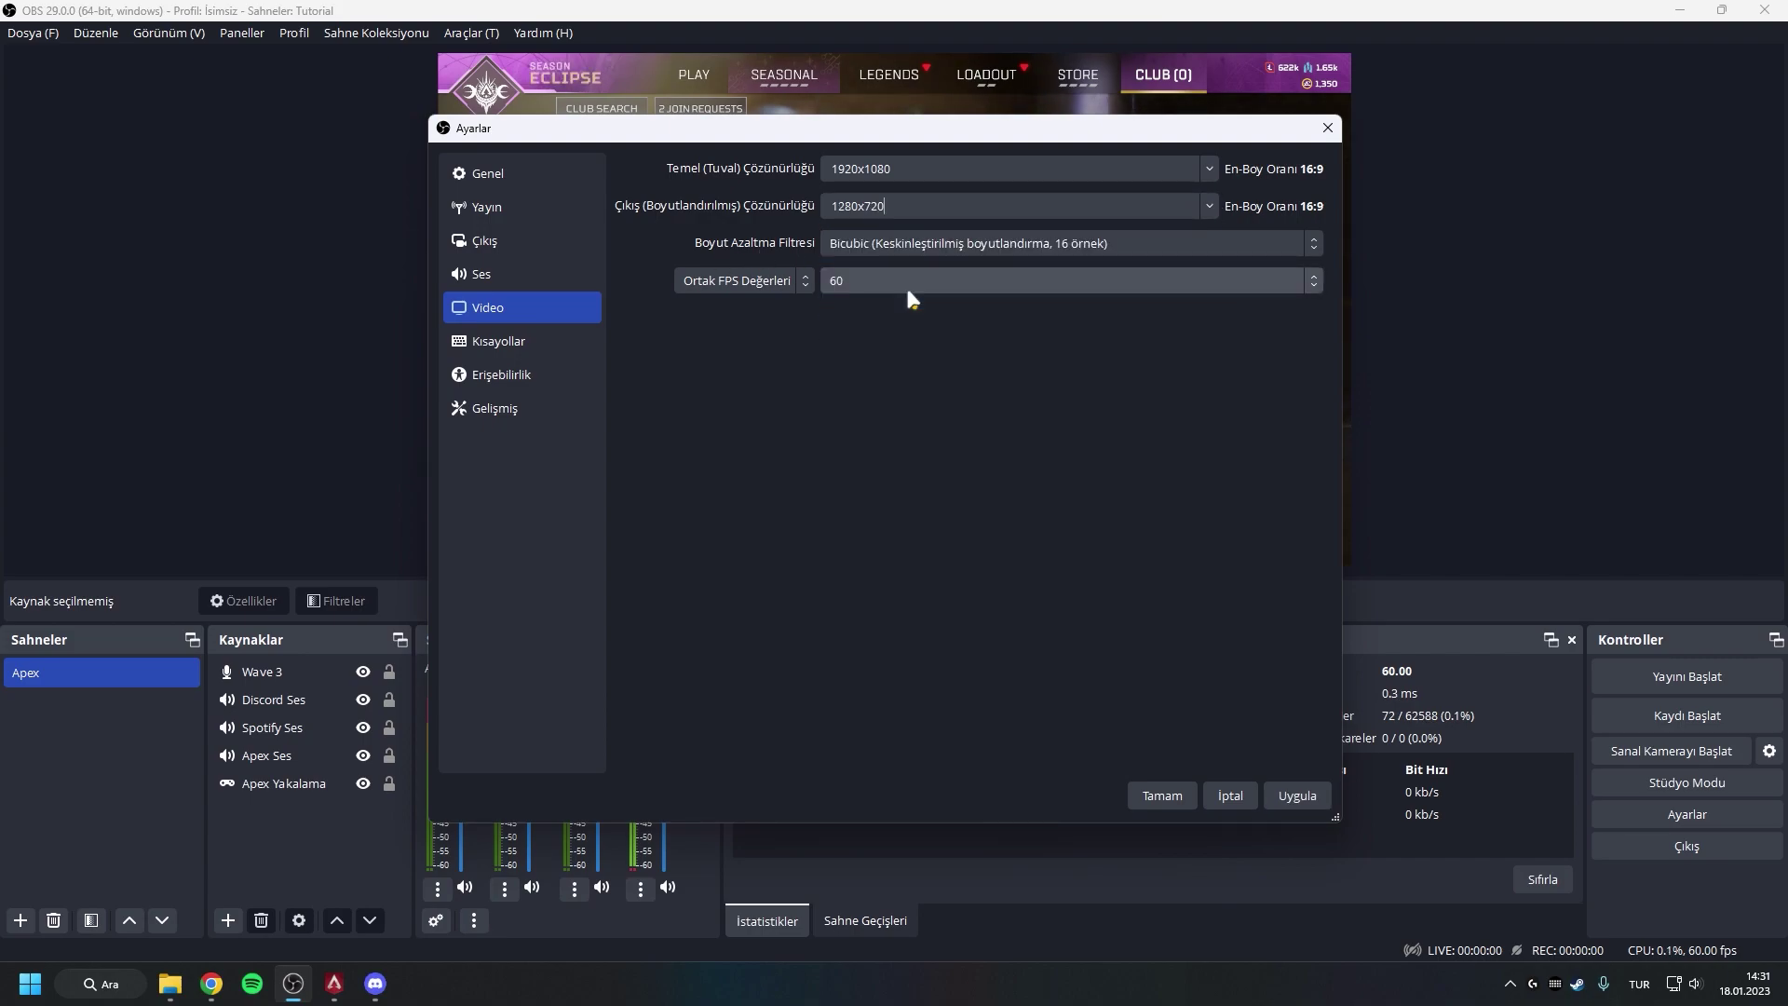
{"action": "left_click", "coordinate": [820, 246]}
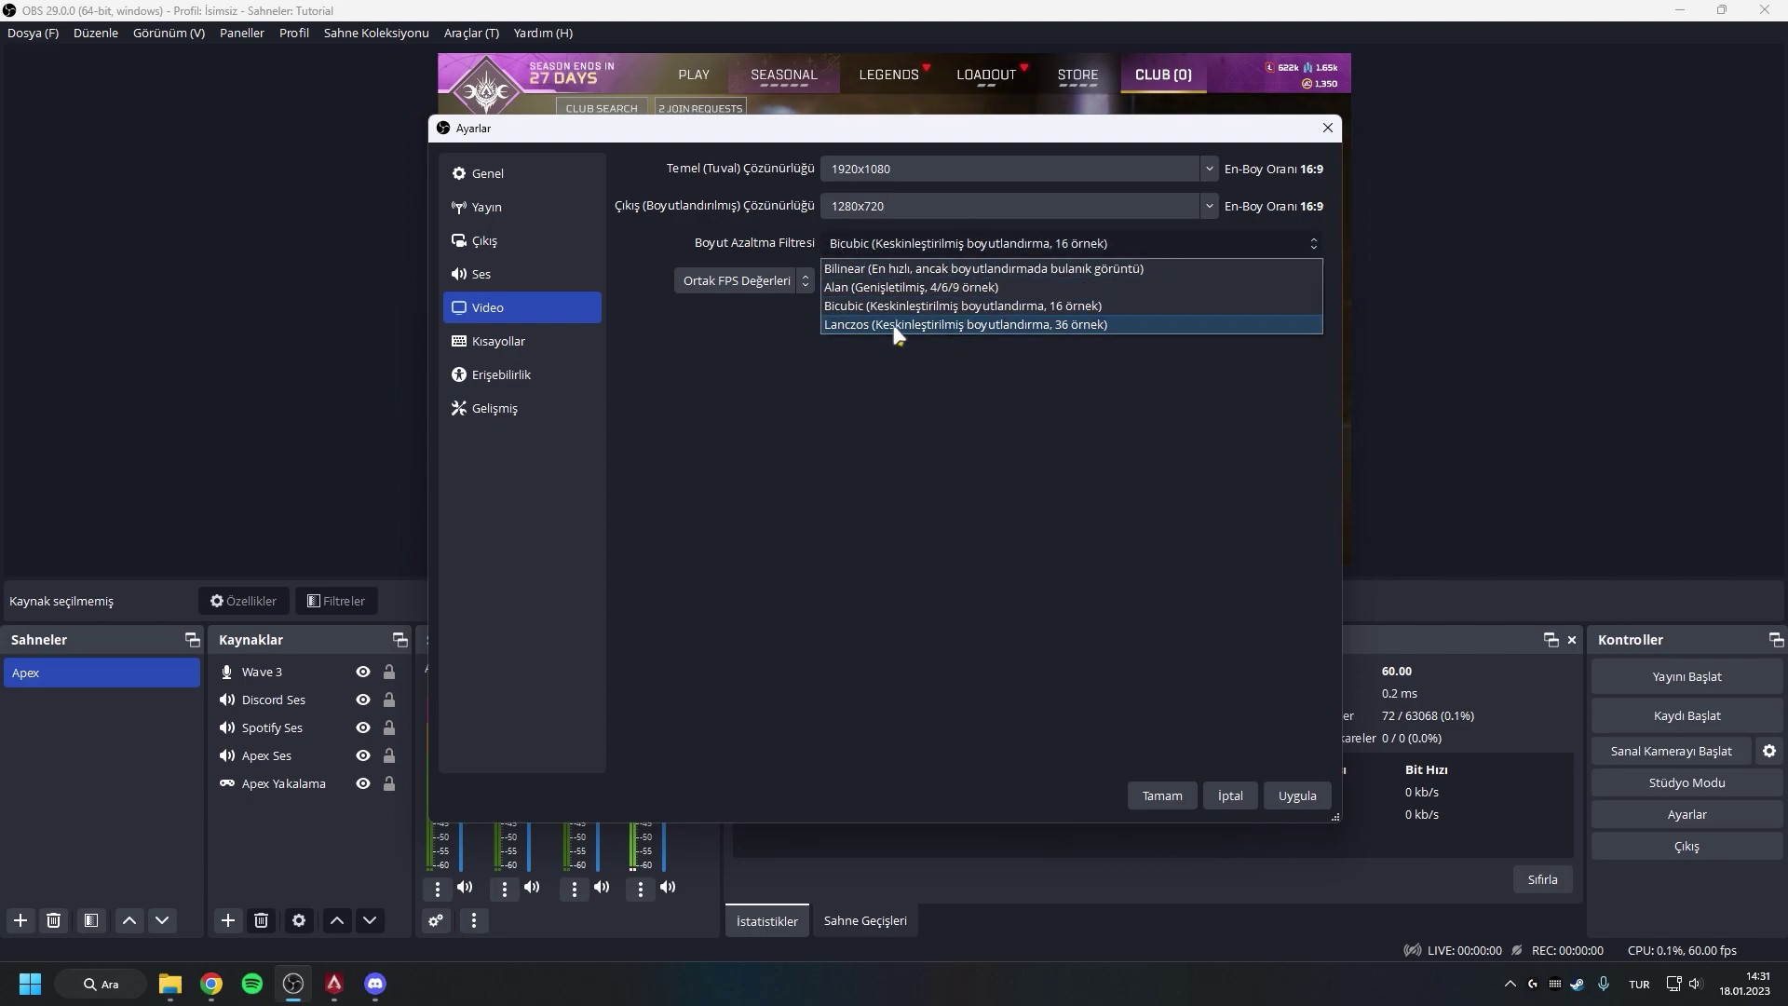
{"action": "left_click", "coordinate": [931, 345]}
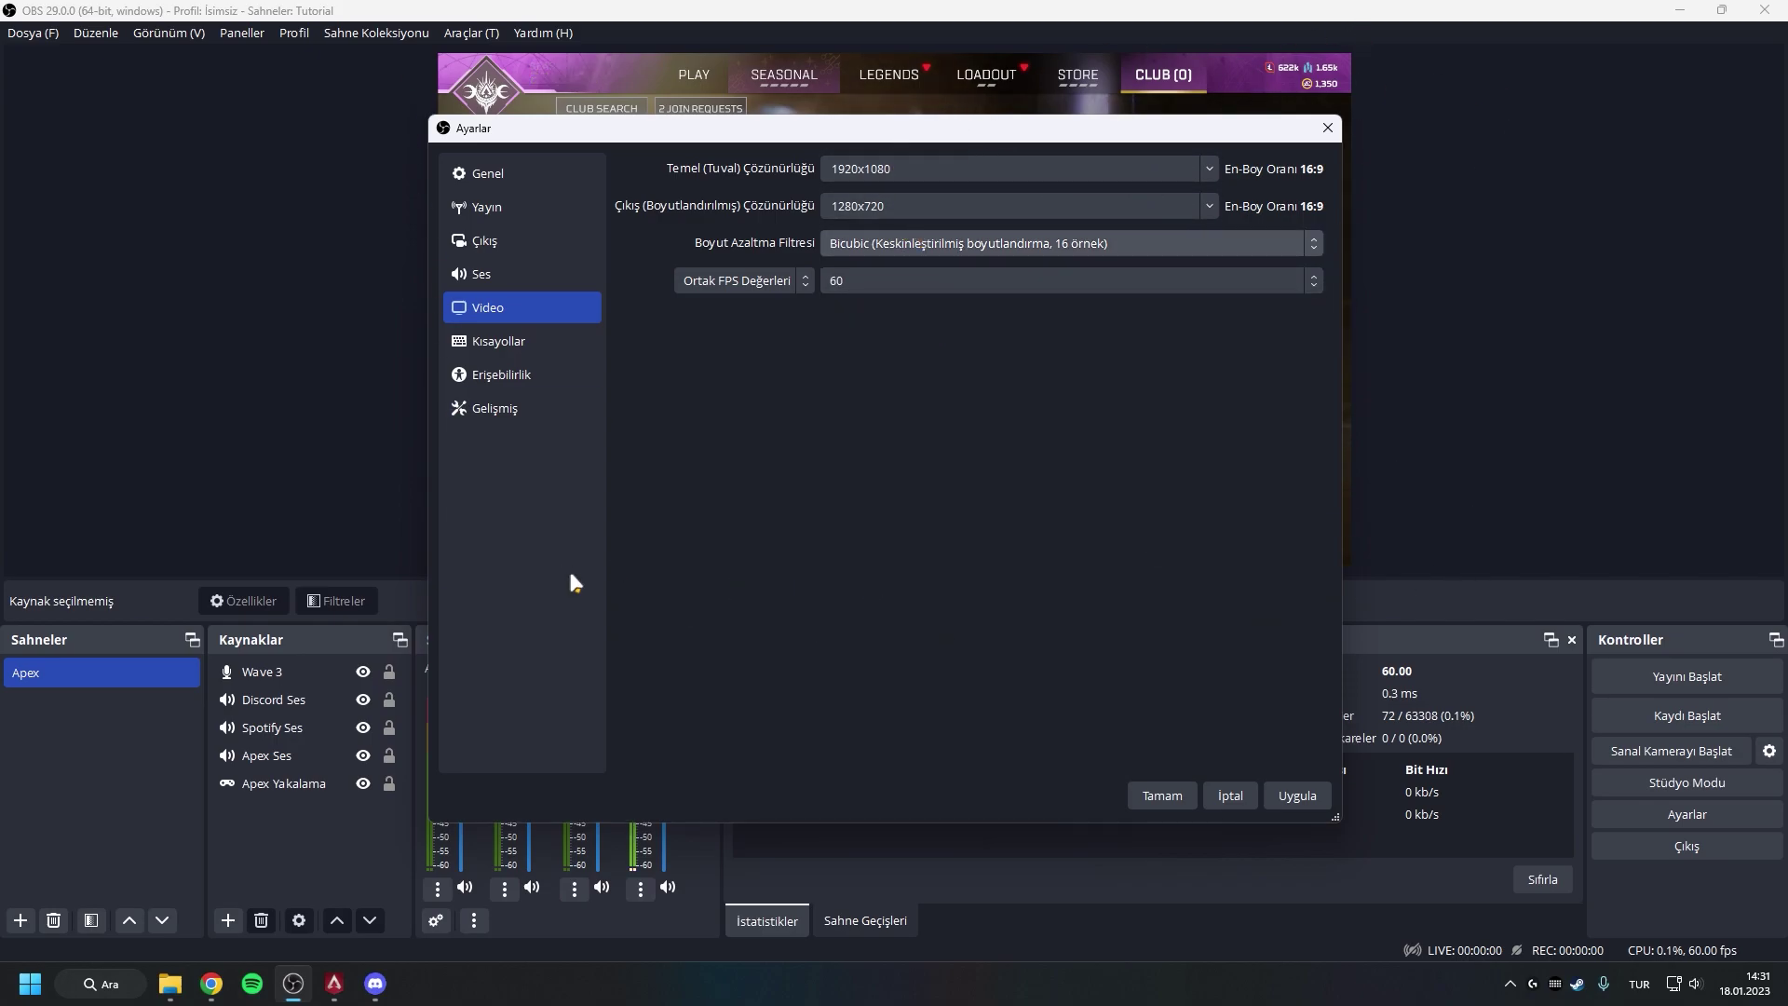
Set the output resolution back to 1920x1080 and choose 60 as the common FPS value
{"action": "left_click", "coordinate": [959, 206]}
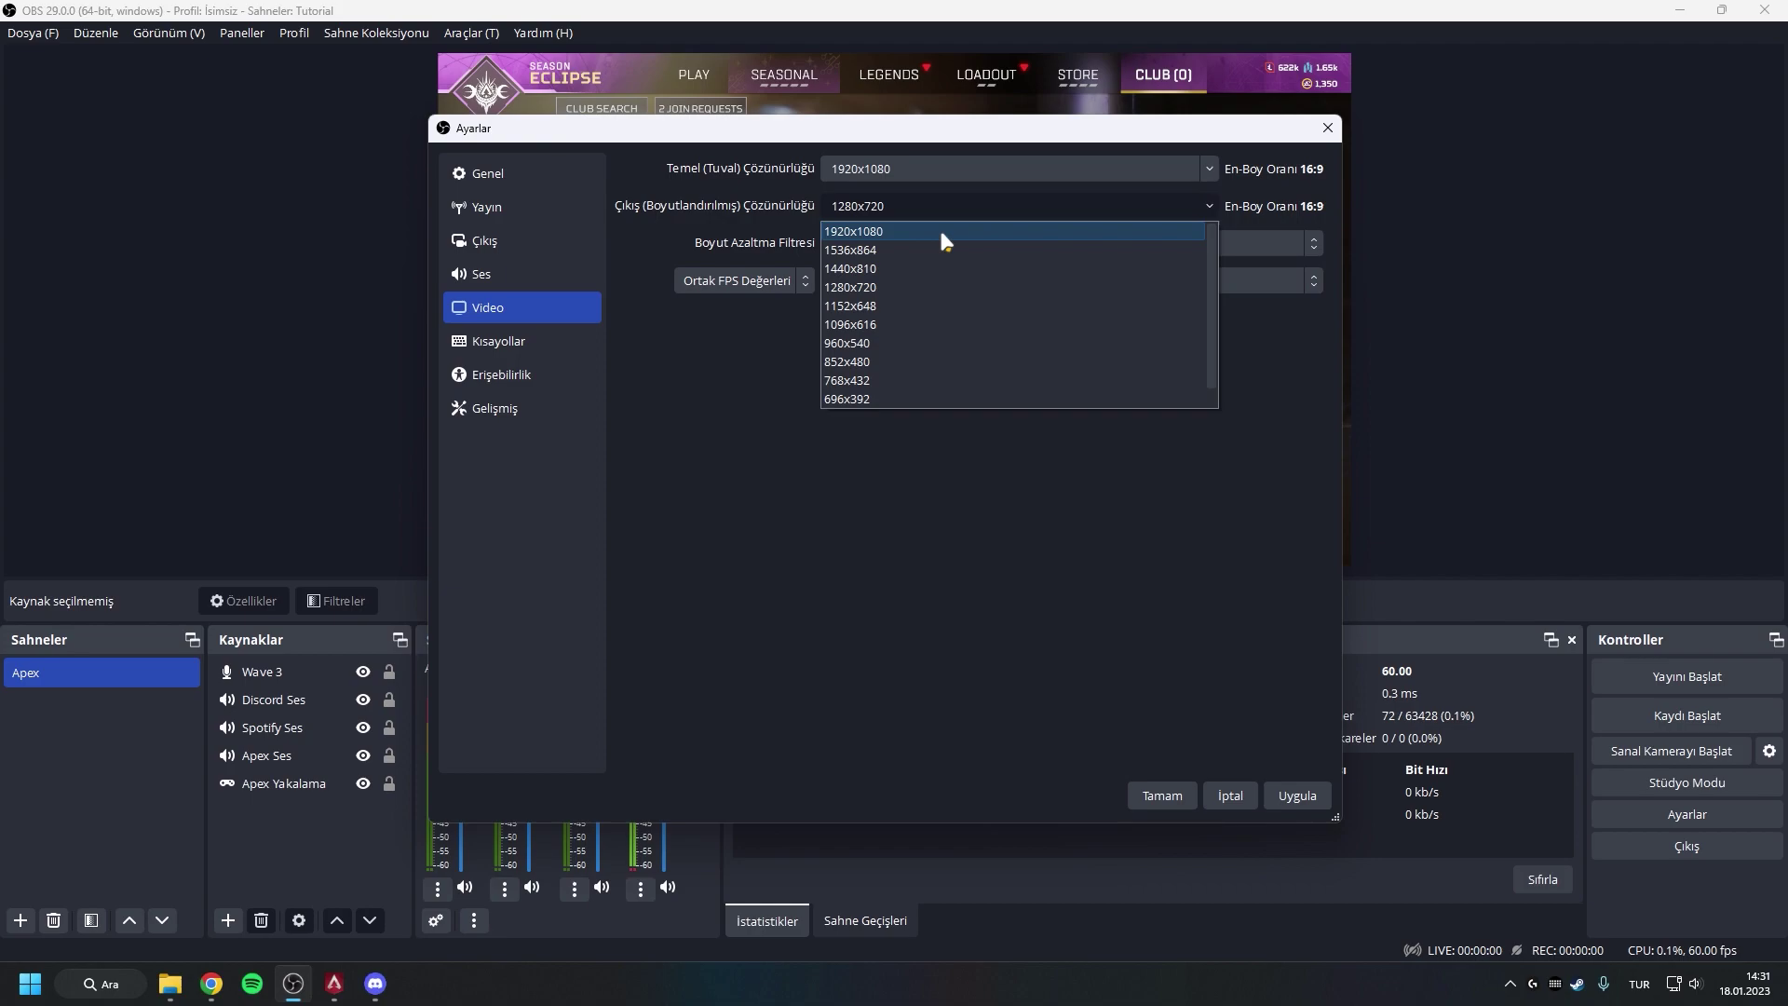
{"action": "left_click", "coordinate": [939, 230]}
{"action": "left_click", "coordinate": [866, 282]}
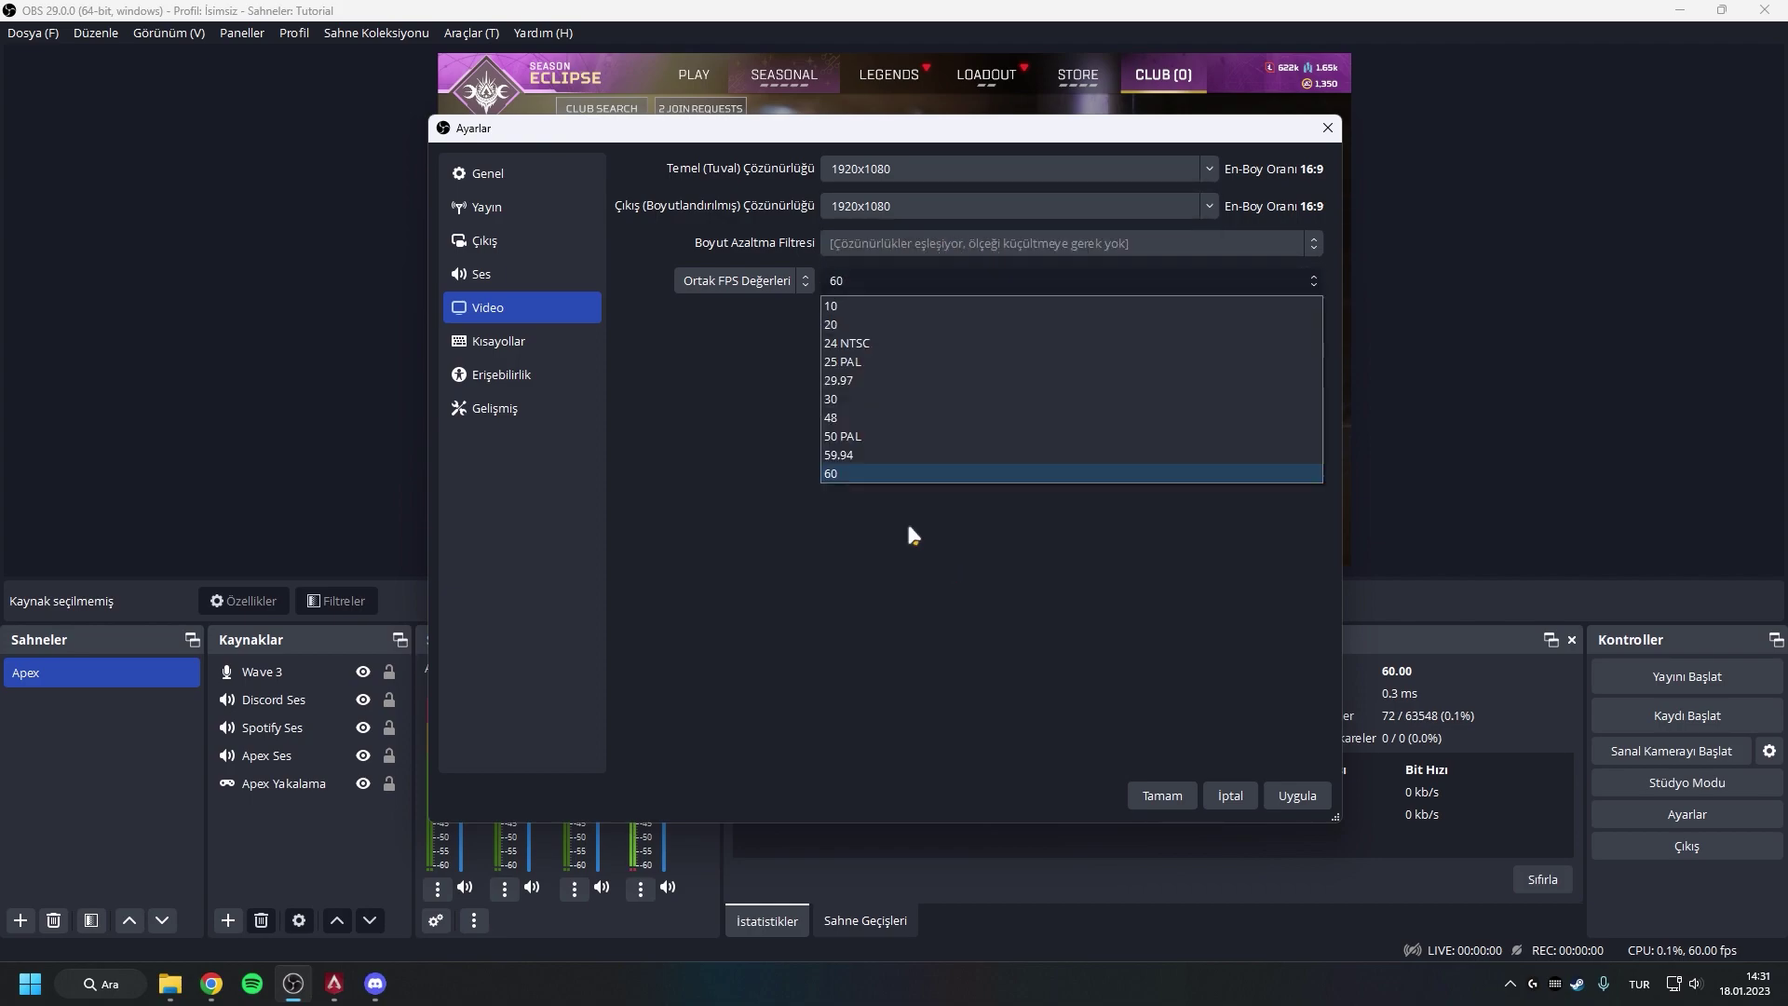
{"action": "left_click", "coordinate": [899, 476]}
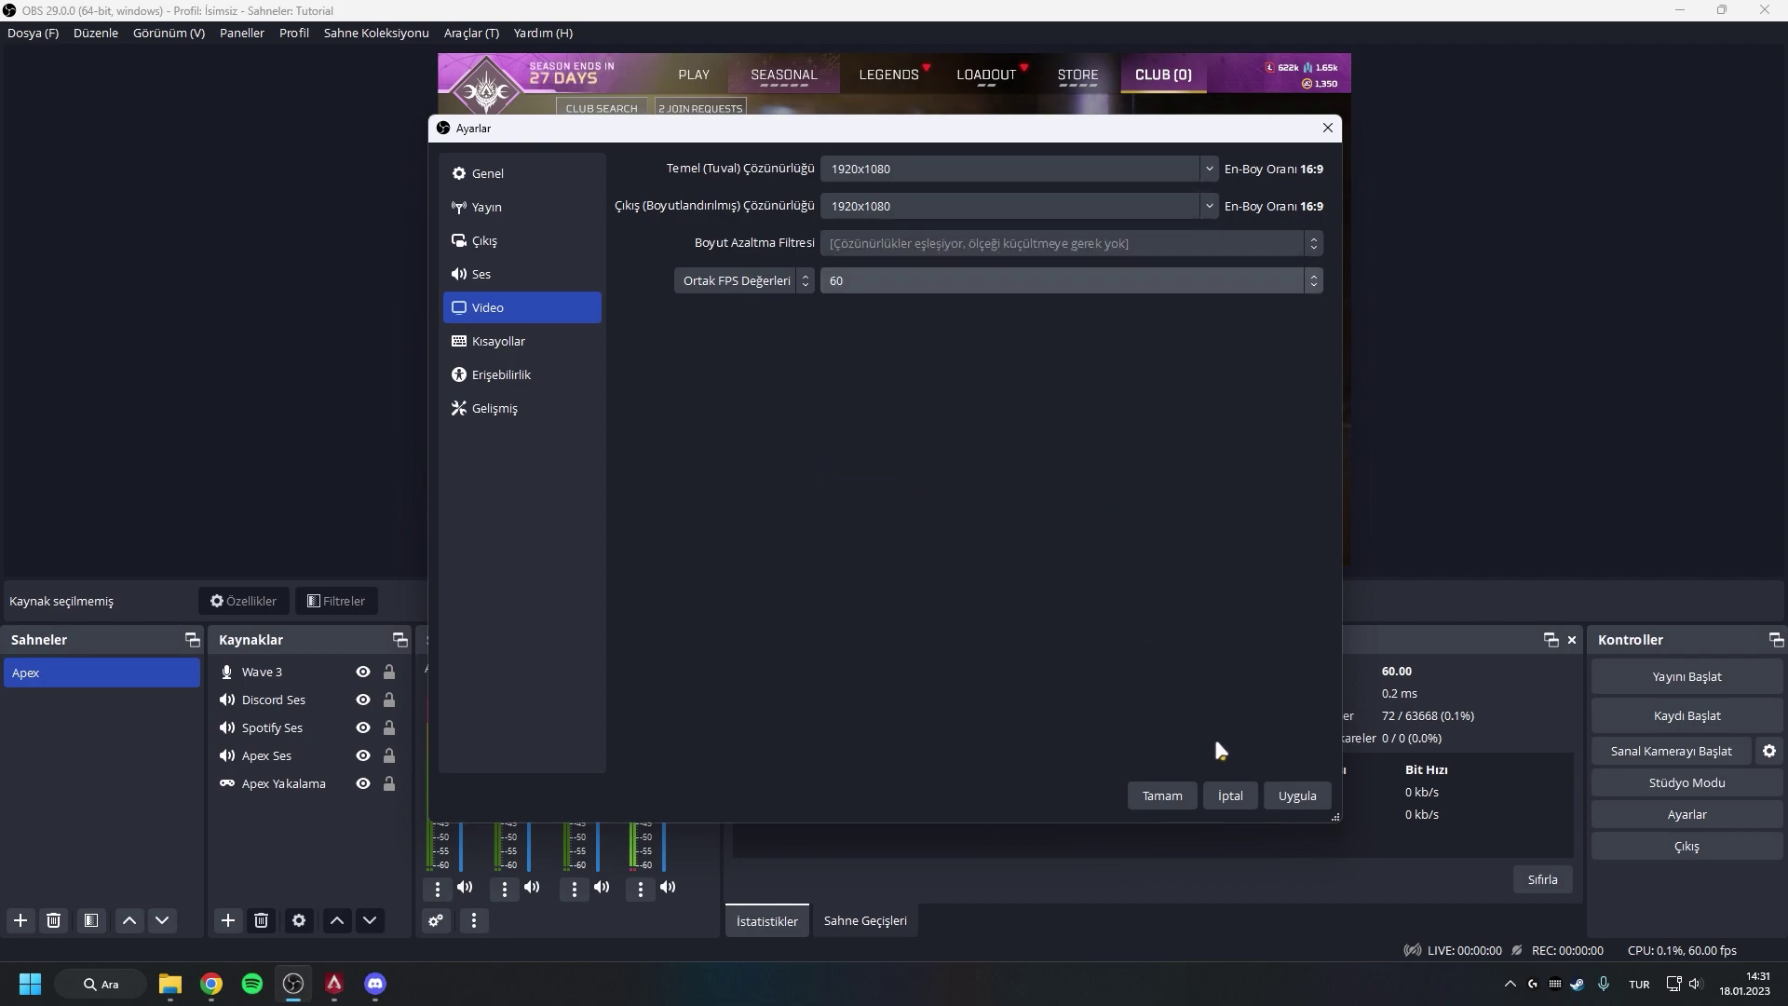
Review the recording and streaming sections of the output settings, including the streaming encoder options
{"action": "left_click", "coordinate": [485, 240]}
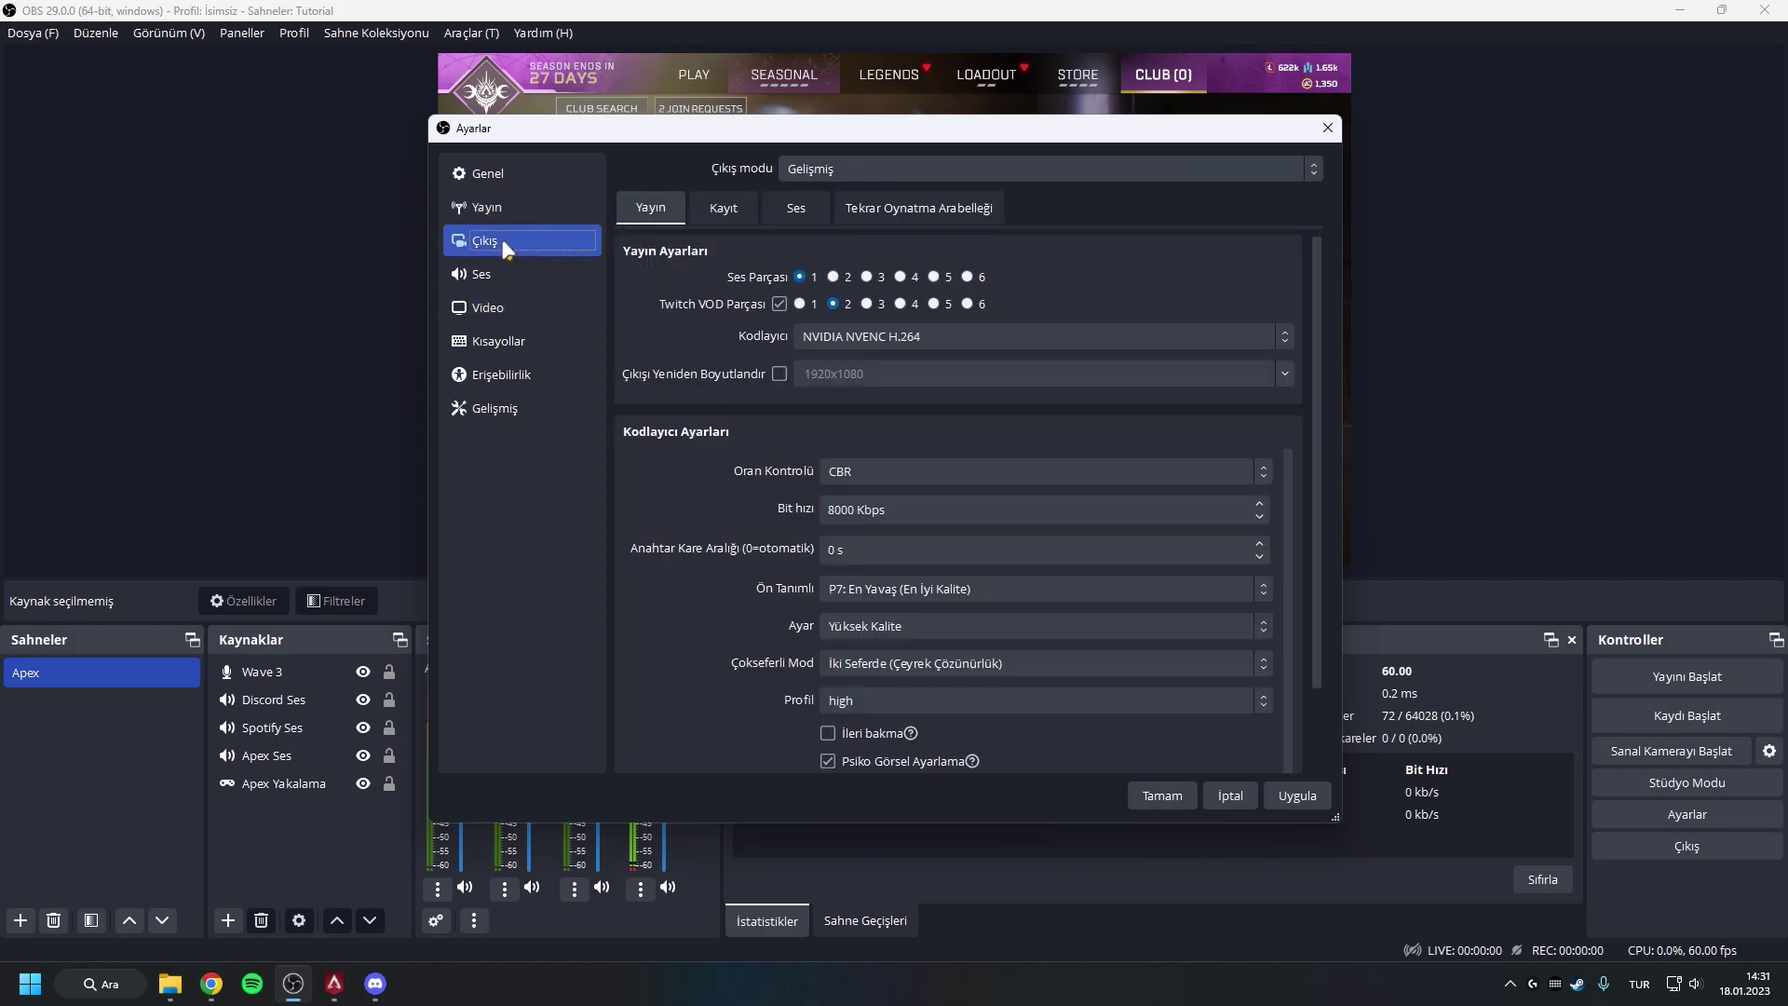
{"action": "left_click", "coordinate": [723, 208]}
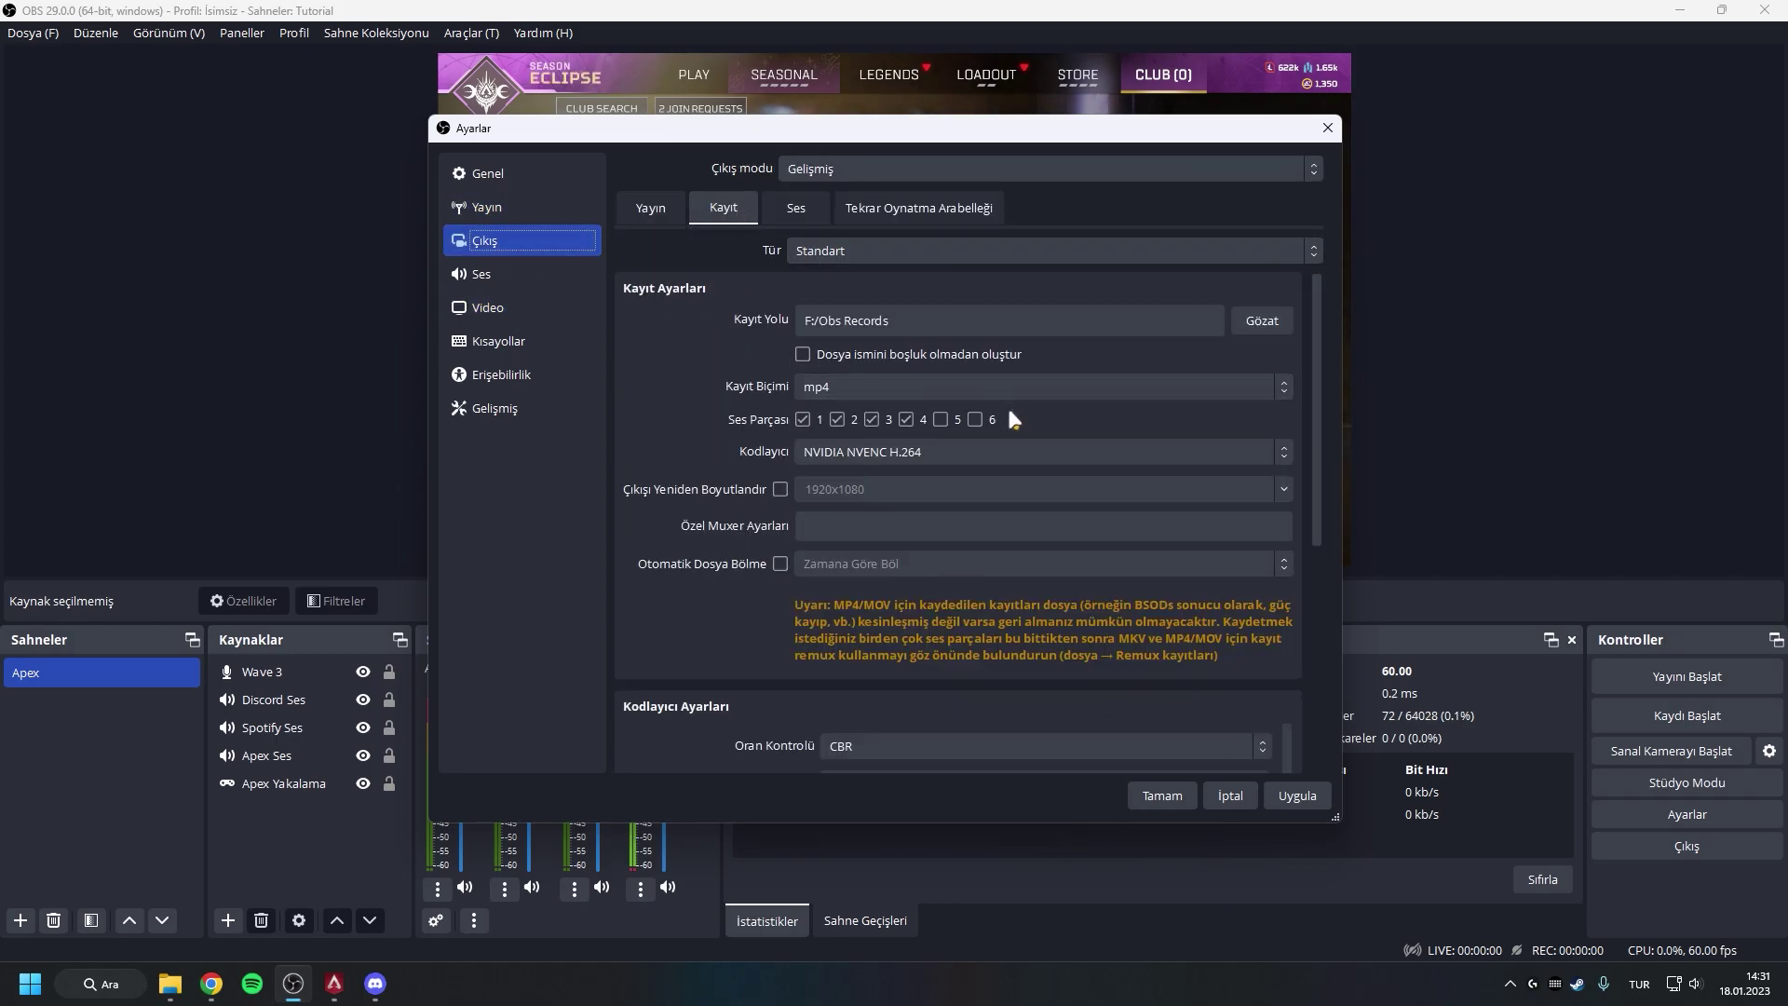
{"action": "left_click", "coordinate": [651, 208]}
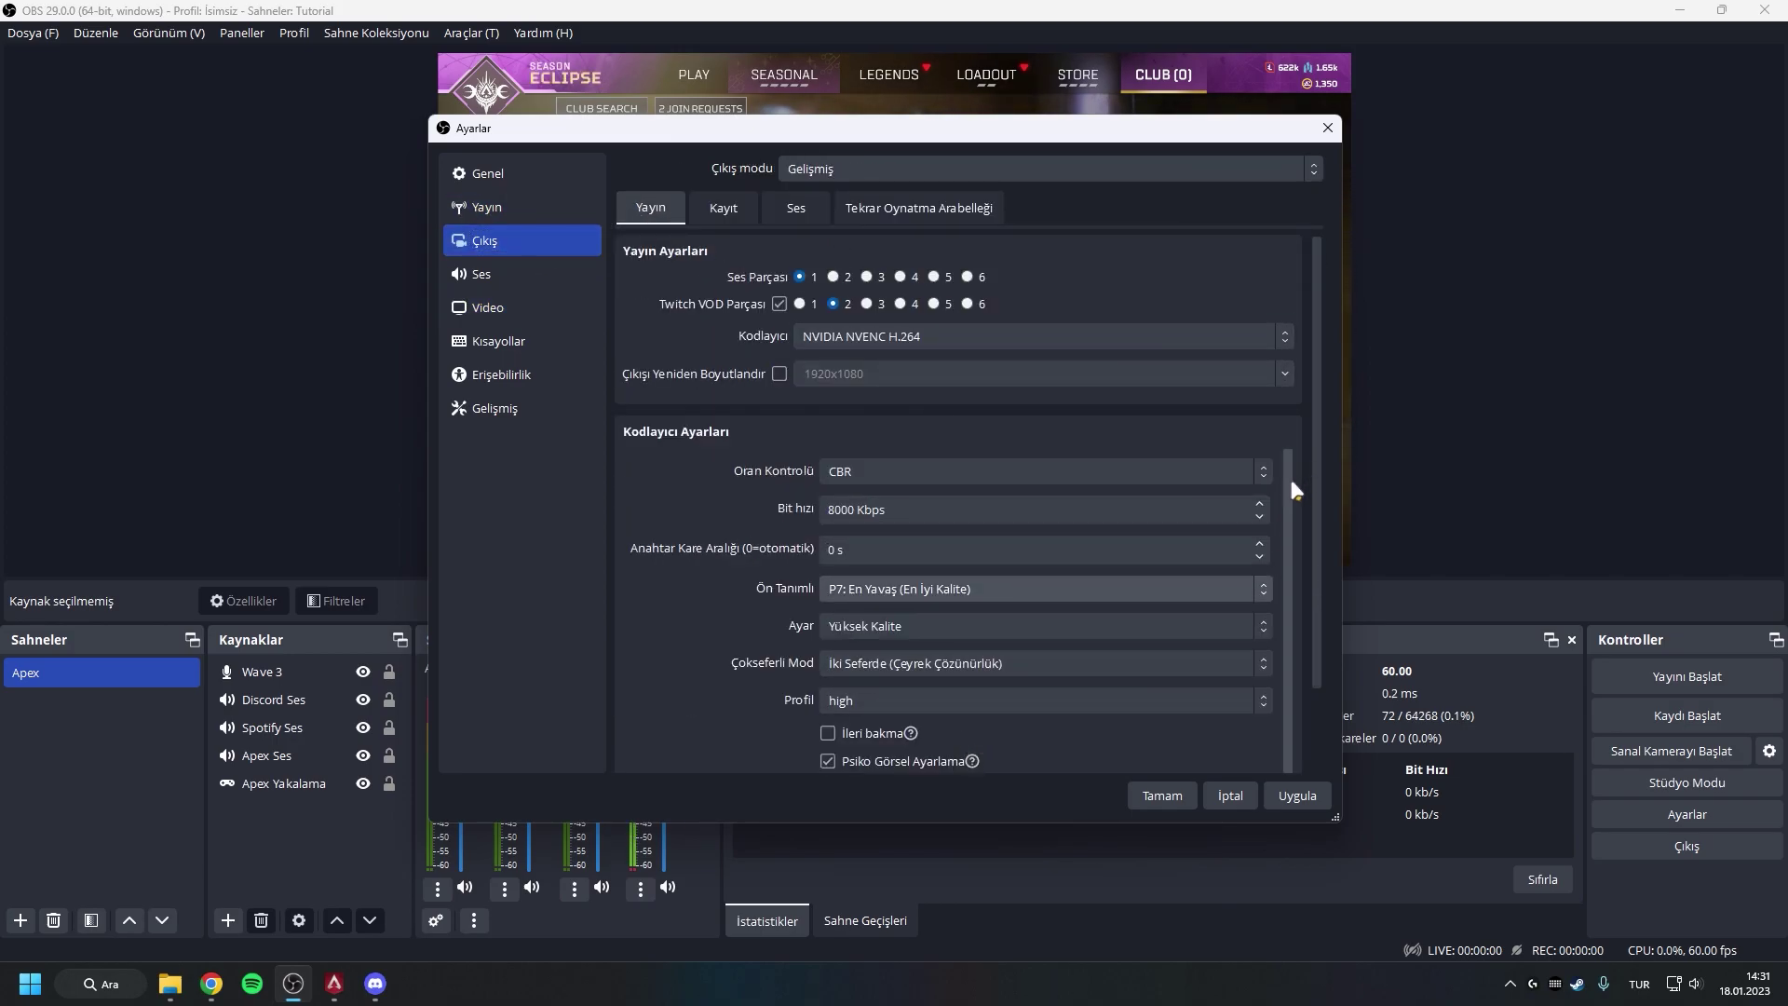
{"action": "left_click_drag", "start_coordinate": [1289, 475], "coordinate": [1262, 401]}
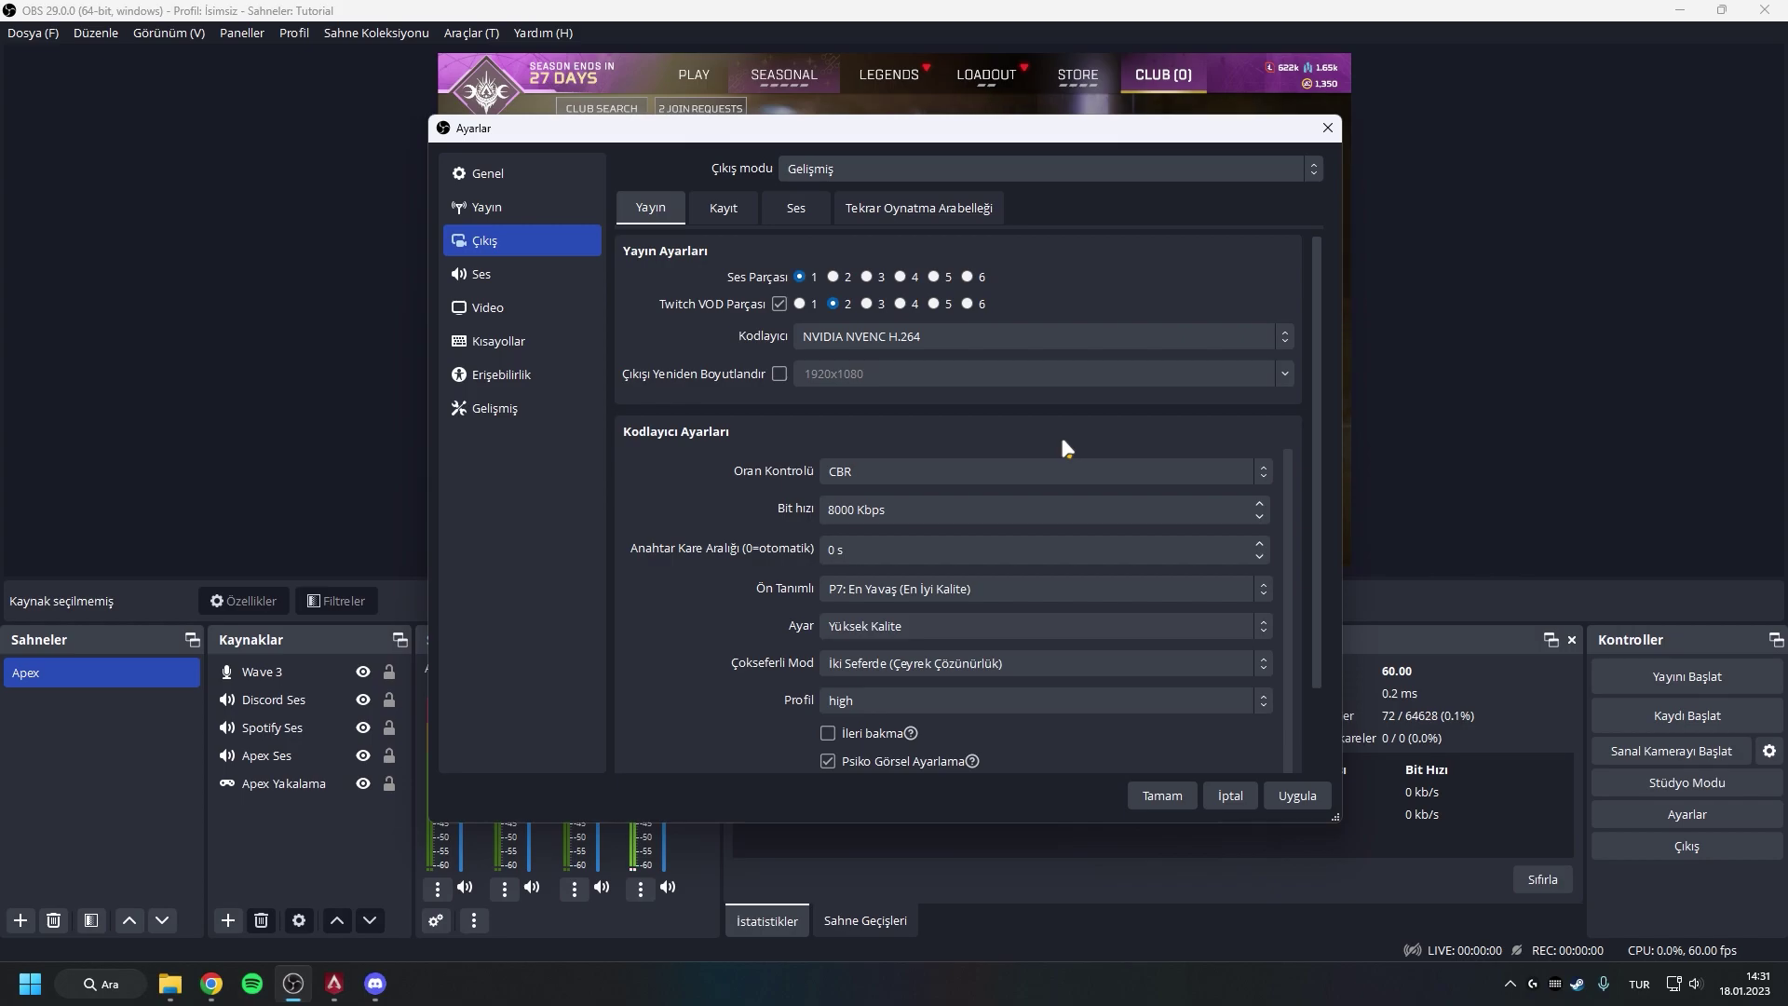
In the recording output settings, choose the Obs Records folder on drive F: as the recording path
{"action": "key", "text": "ctrl+Tab"}
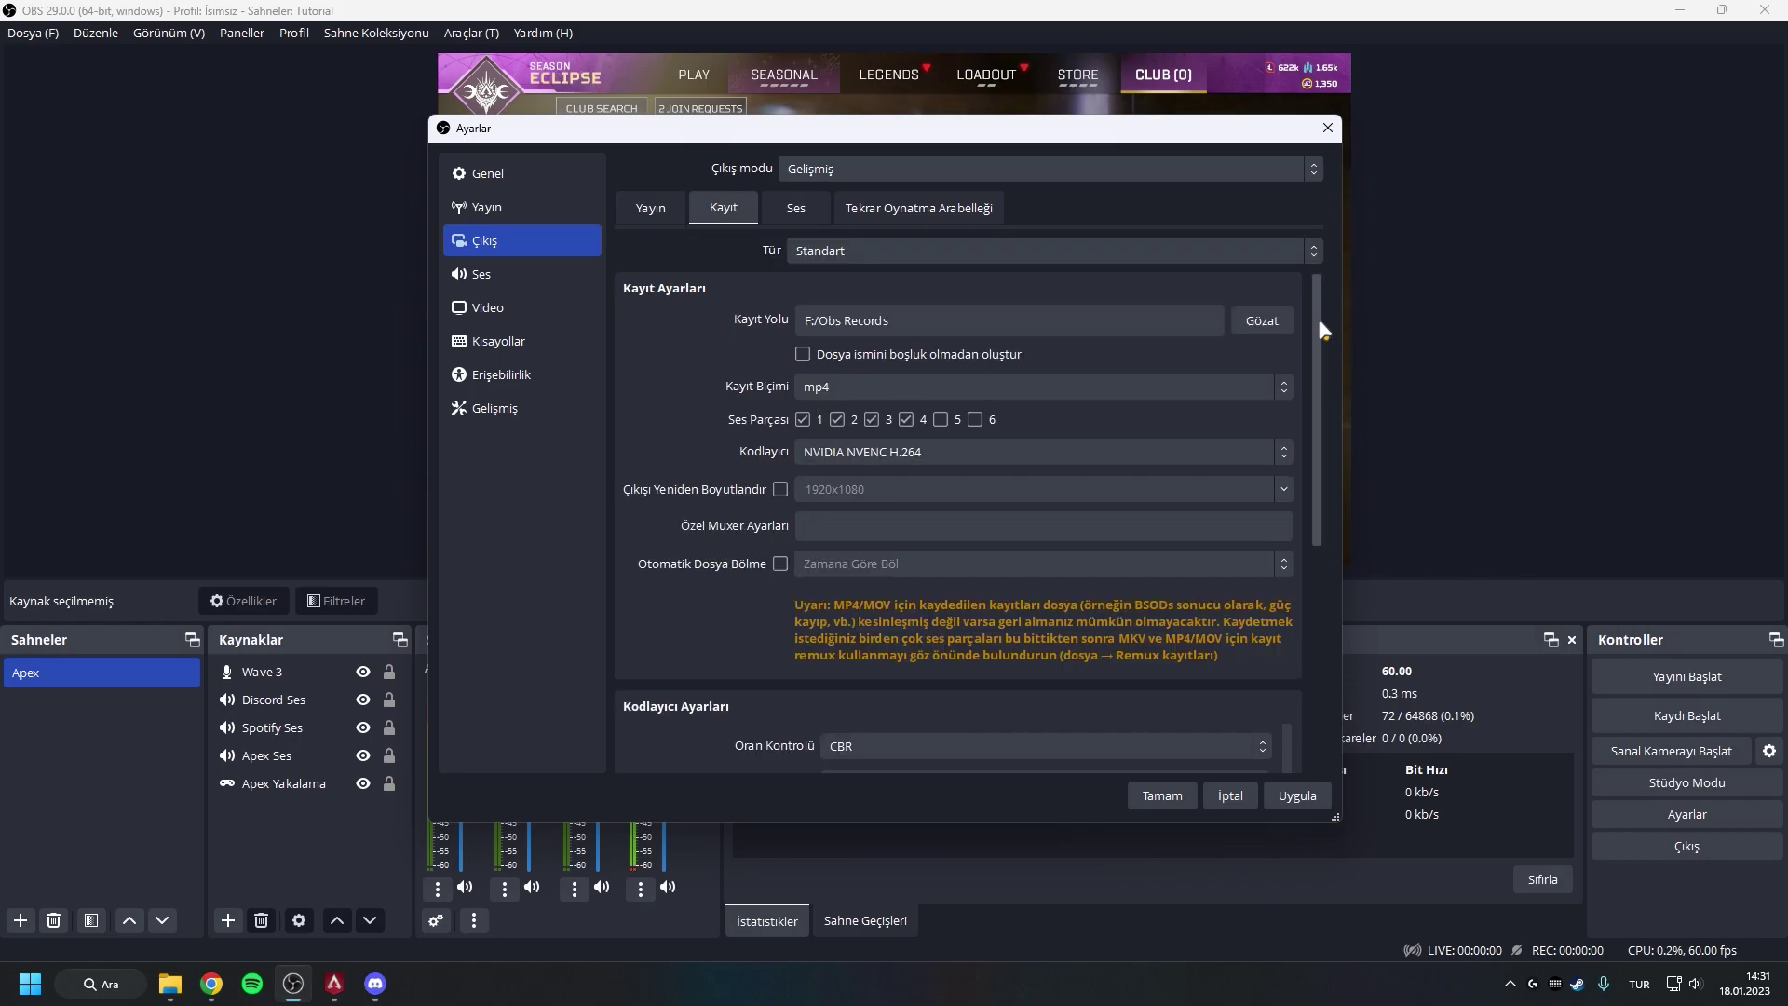
{"action": "left_click", "coordinate": [1262, 321]}
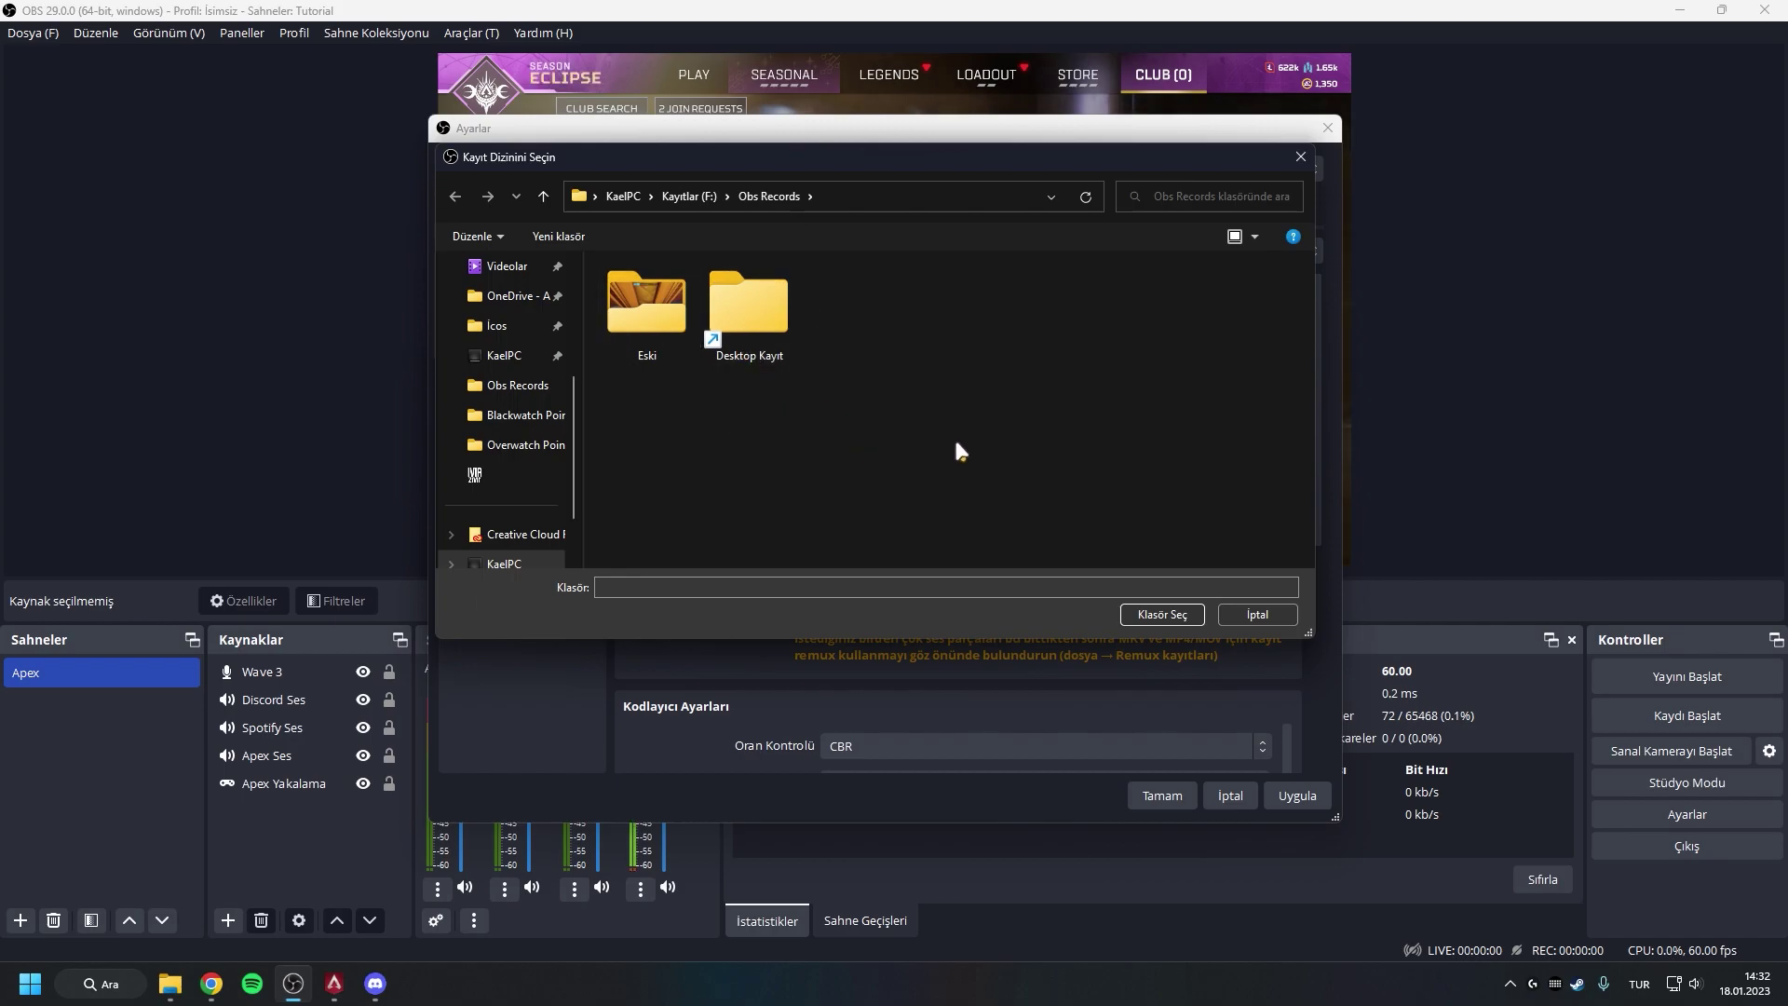
{"action": "left_click", "coordinate": [1163, 614]}
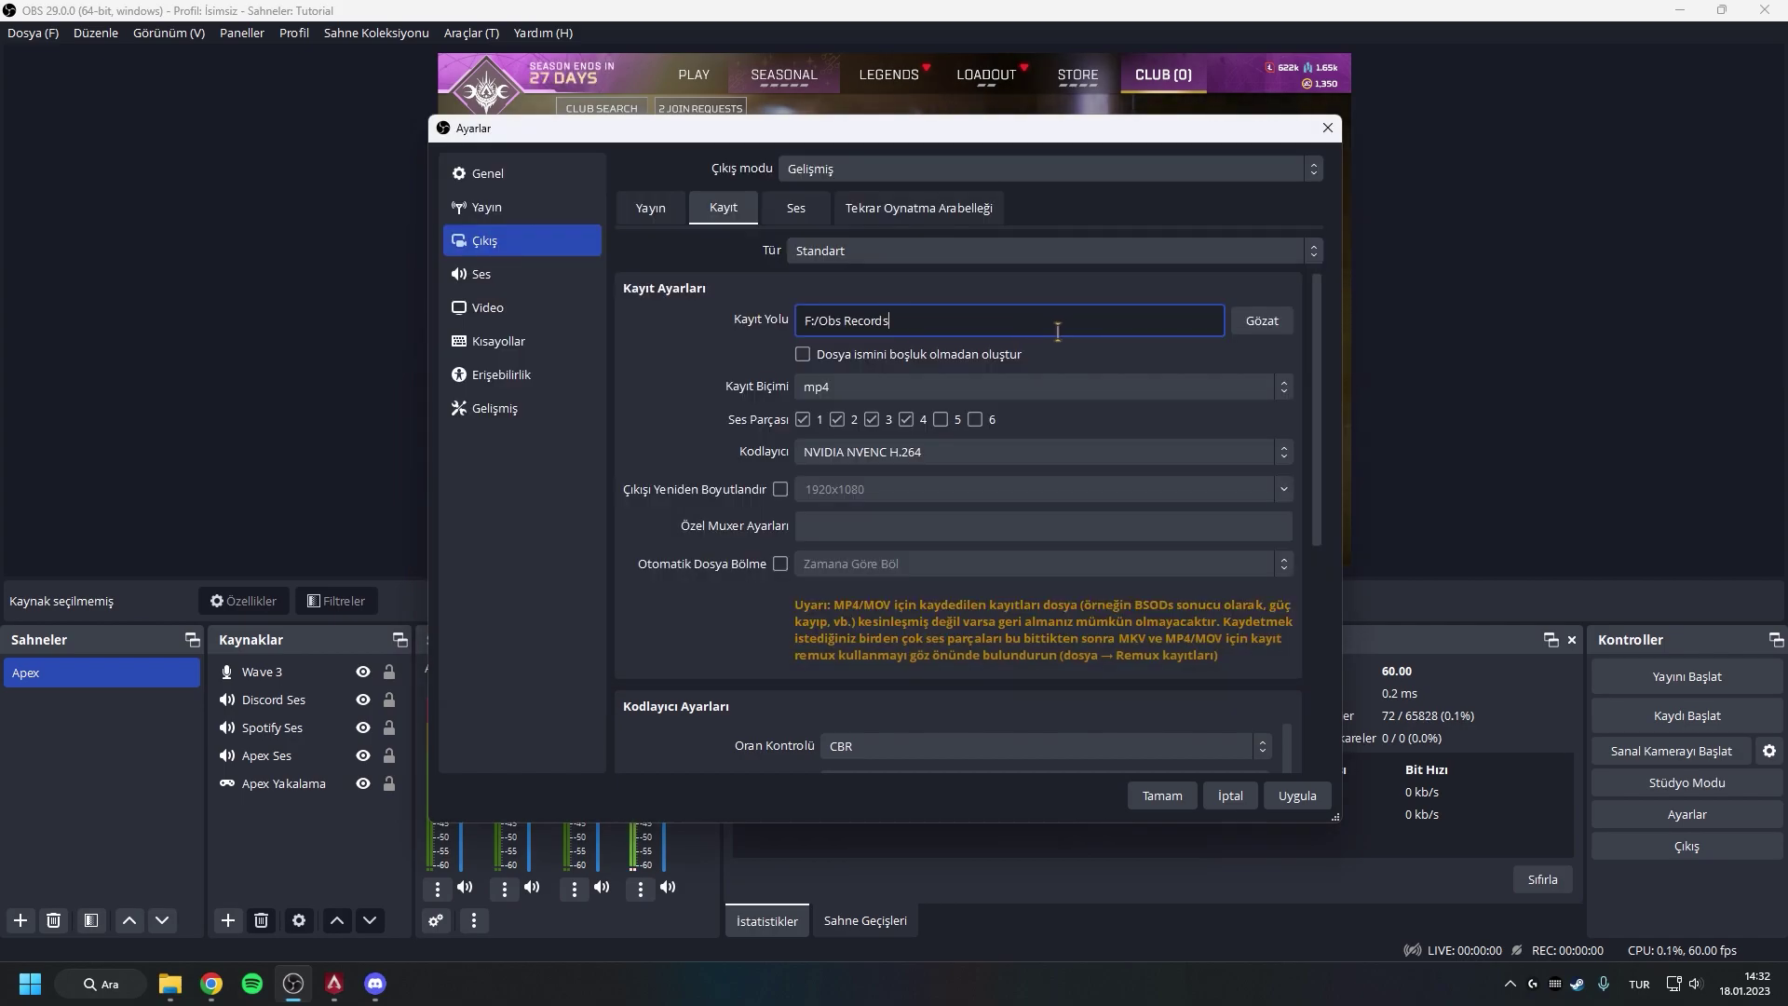
{"action": "left_click", "coordinate": [1262, 320]}
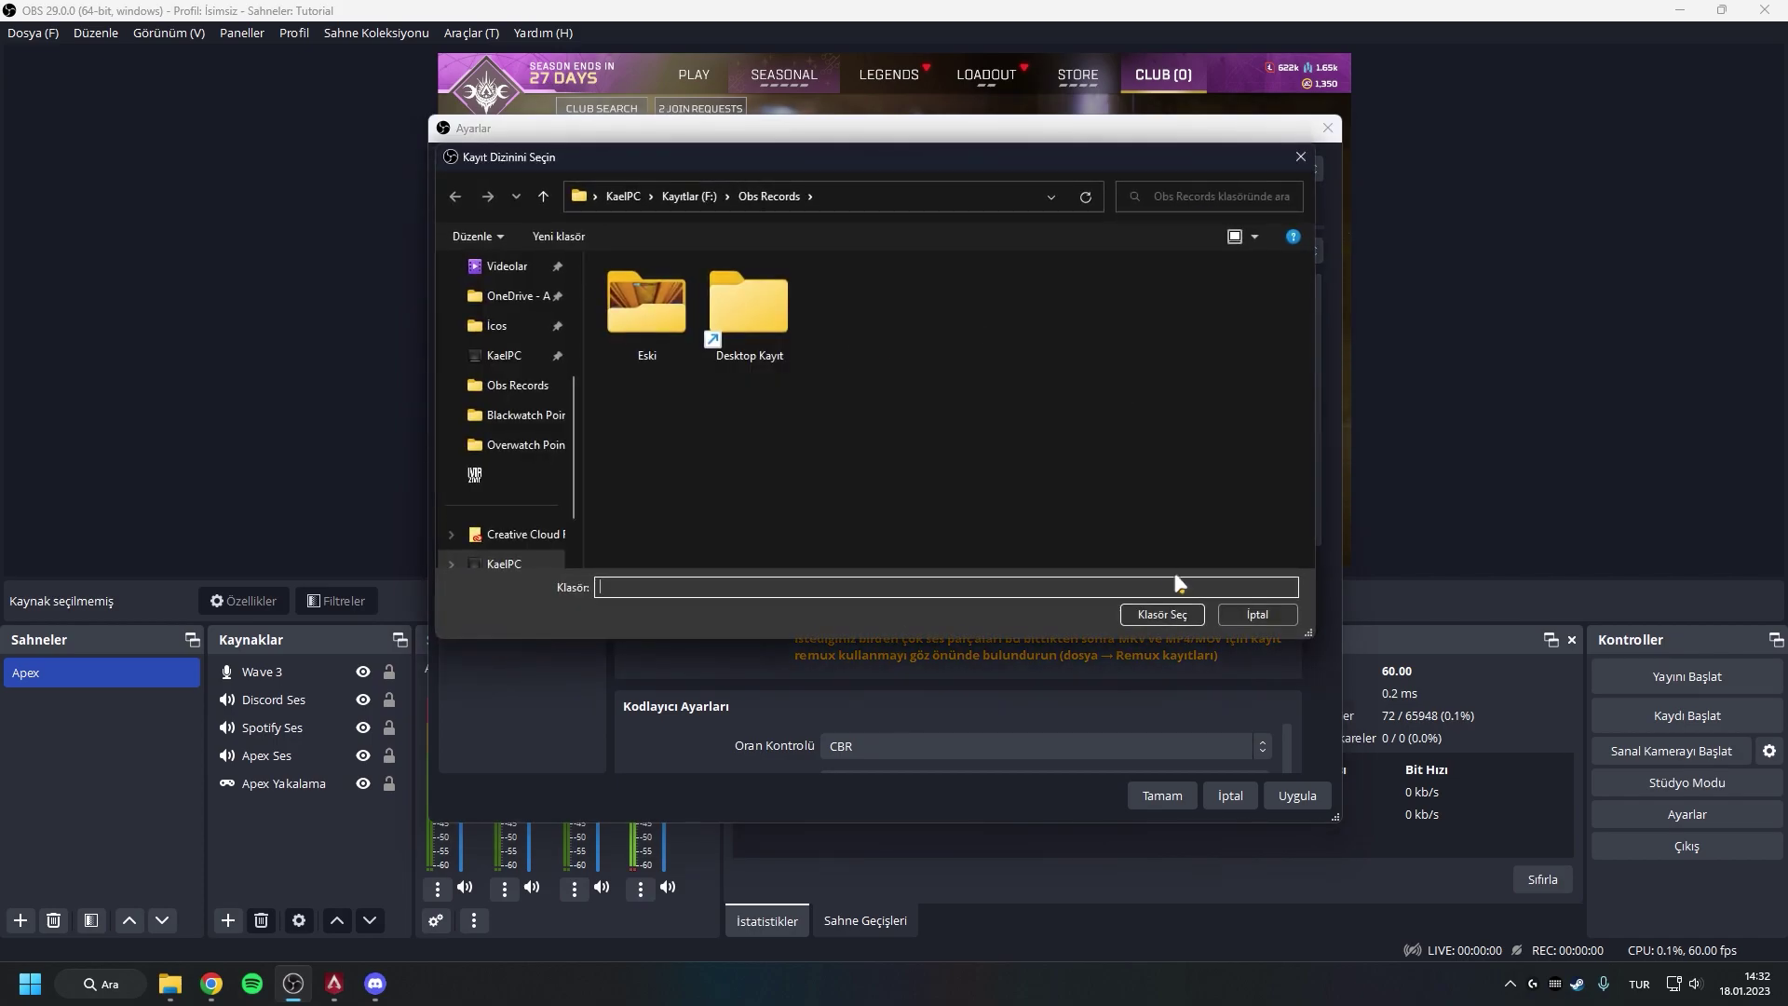
{"action": "left_click", "coordinate": [1266, 614]}
Choose mp4 as the recording format and look over the other available formats
{"action": "left_click", "coordinate": [911, 388]}
{"action": "left_click", "coordinate": [907, 383]}
{"action": "left_click", "coordinate": [908, 382]}
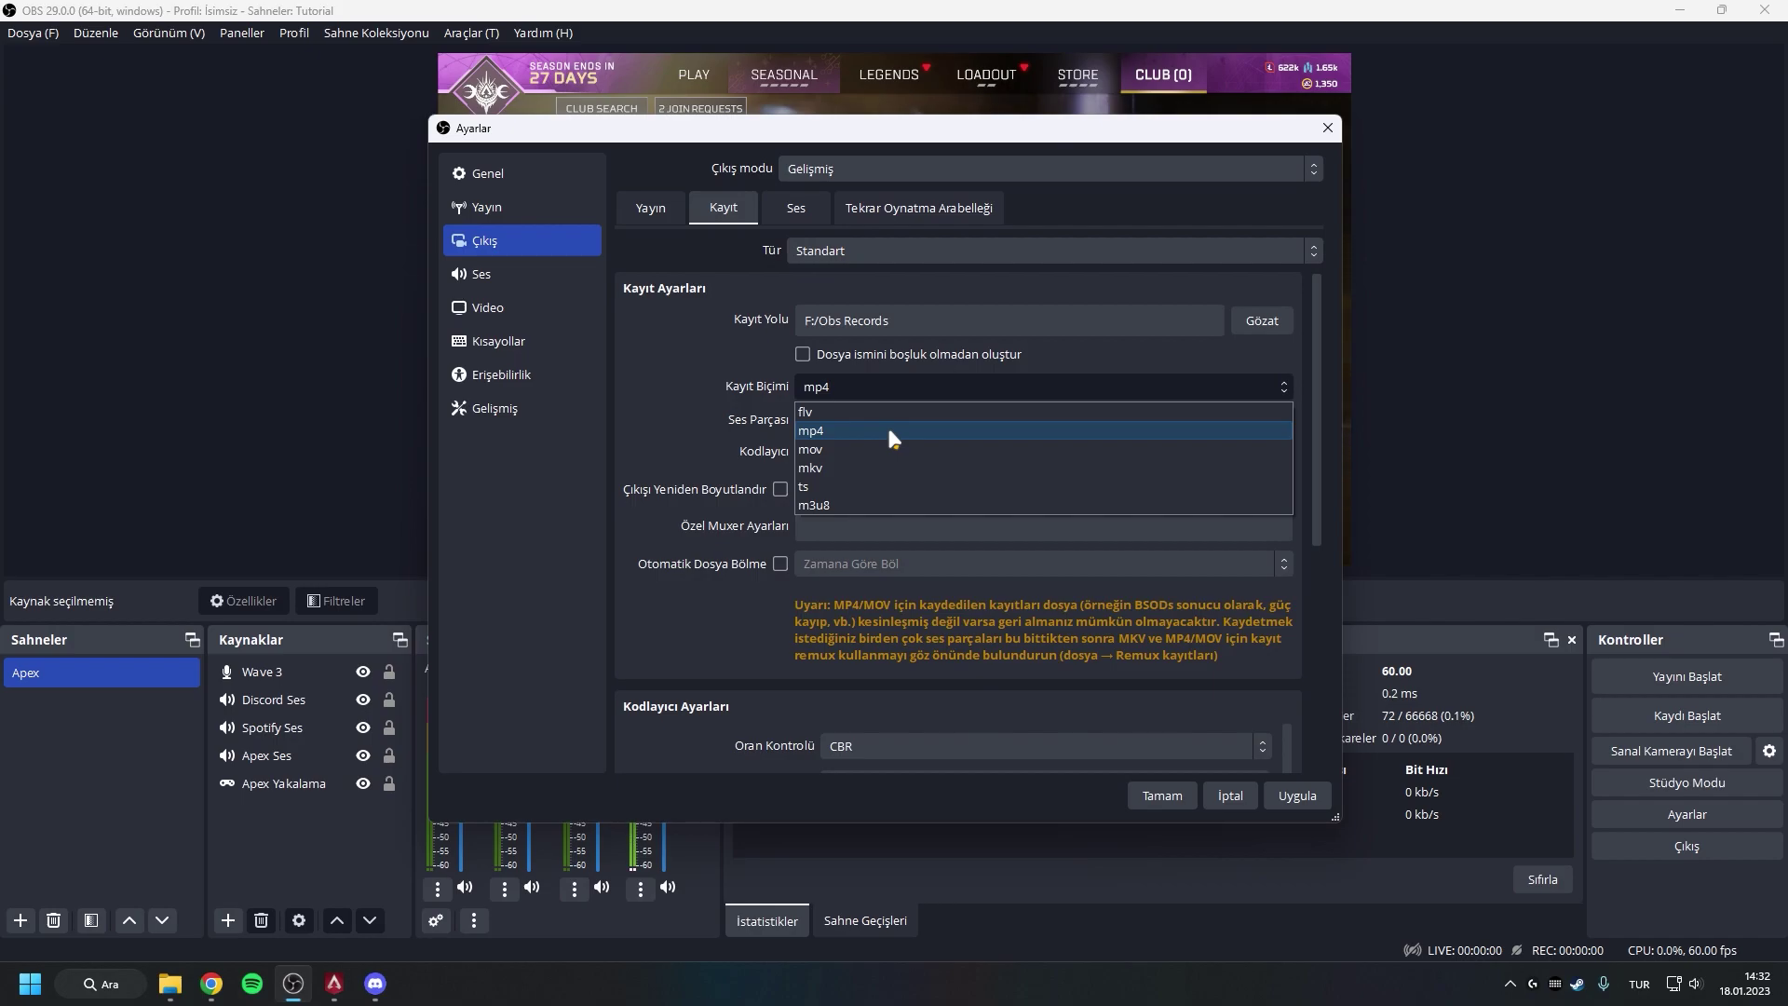
{"action": "left_click", "coordinate": [890, 431]}
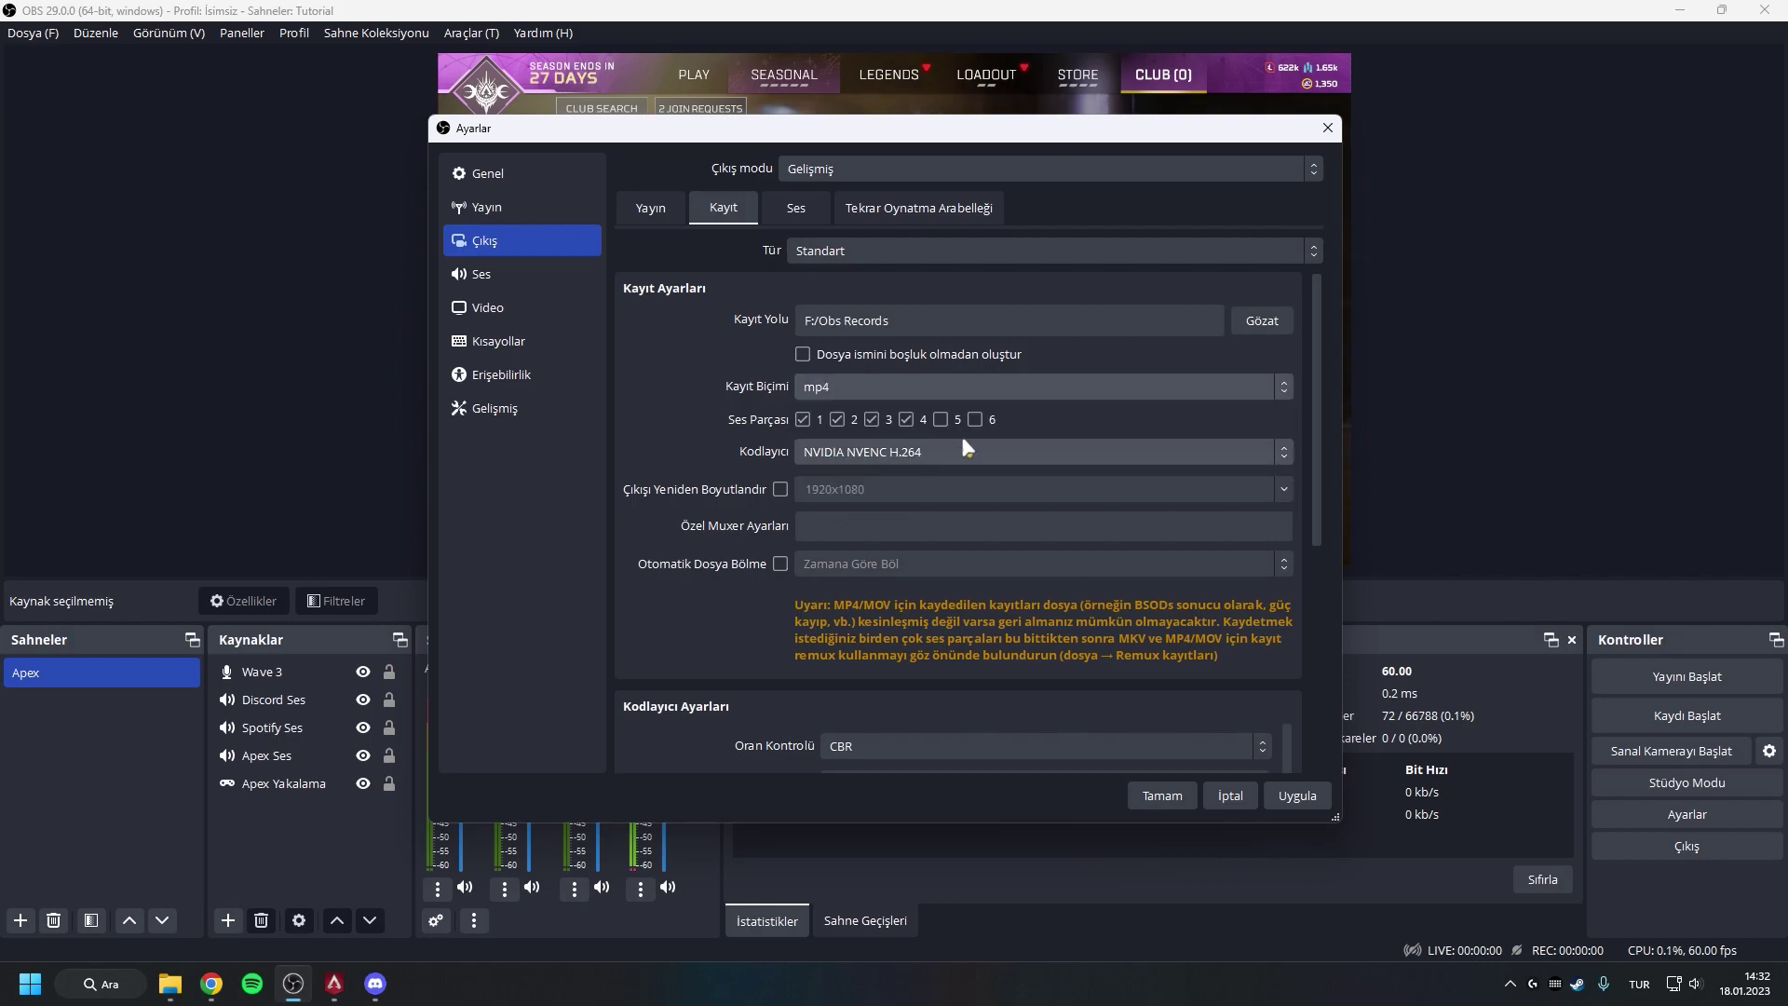
{"action": "left_click", "coordinate": [896, 389]}
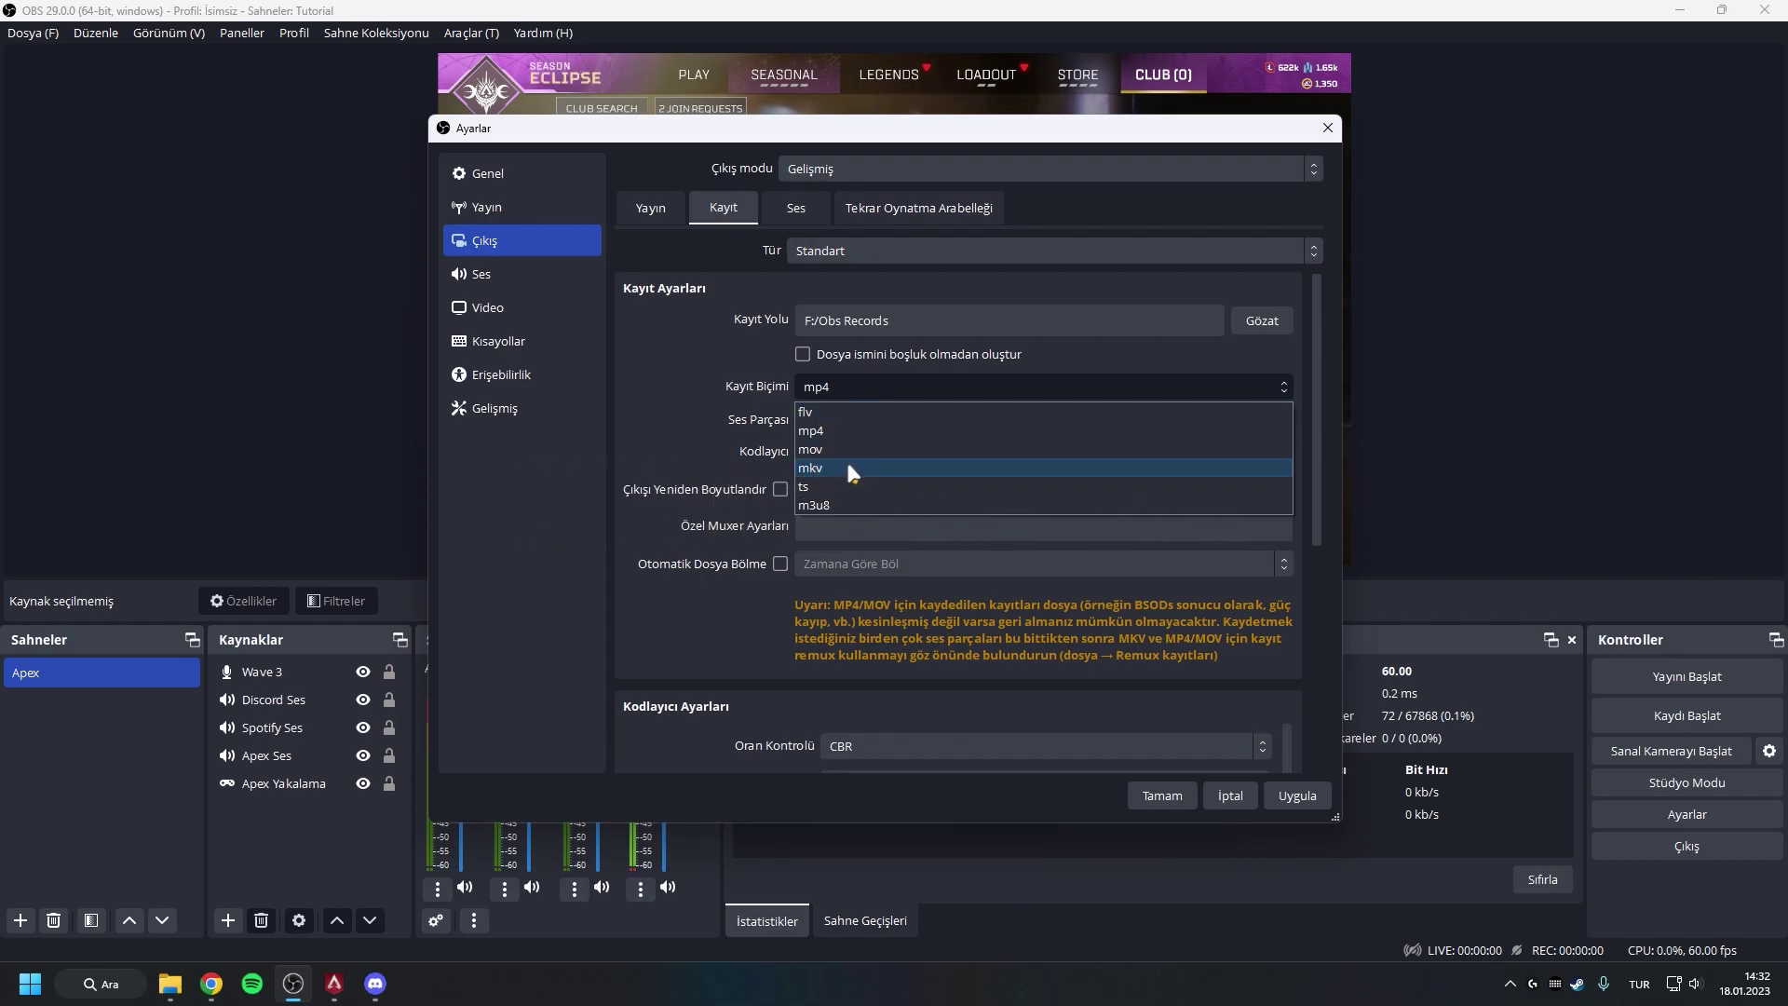
{"action": "left_click", "coordinate": [866, 431]}
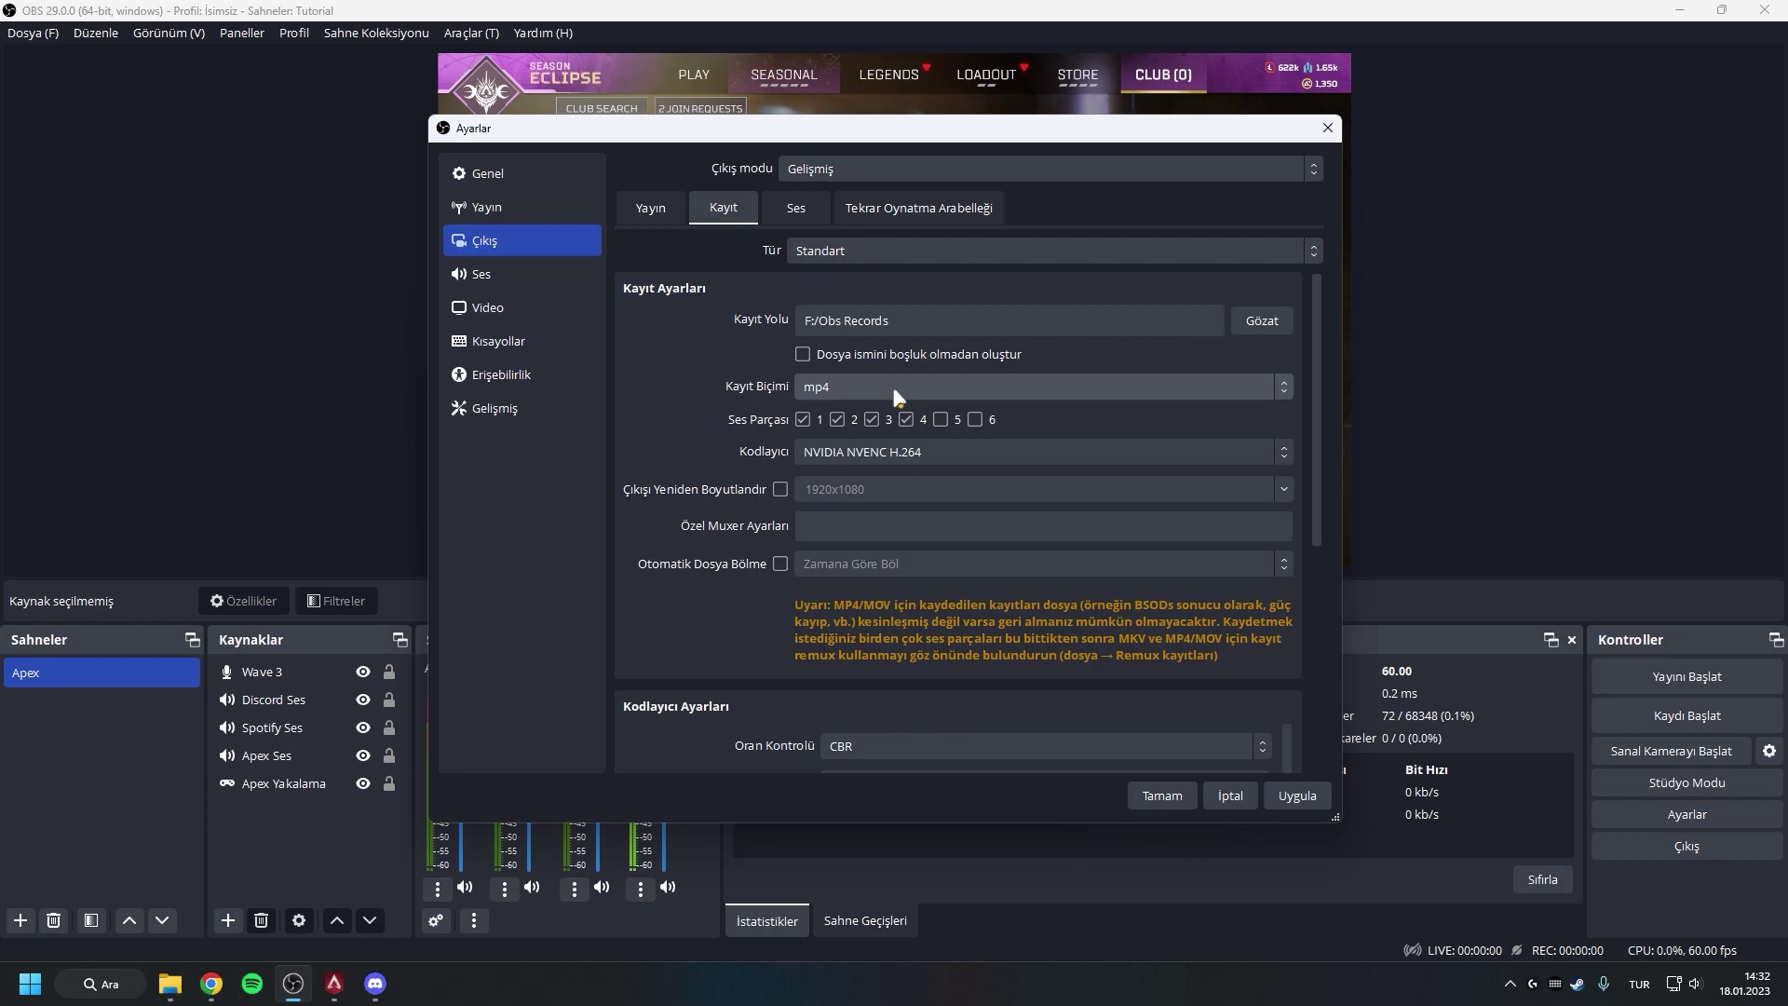
{"action": "left_click", "coordinate": [893, 391]}
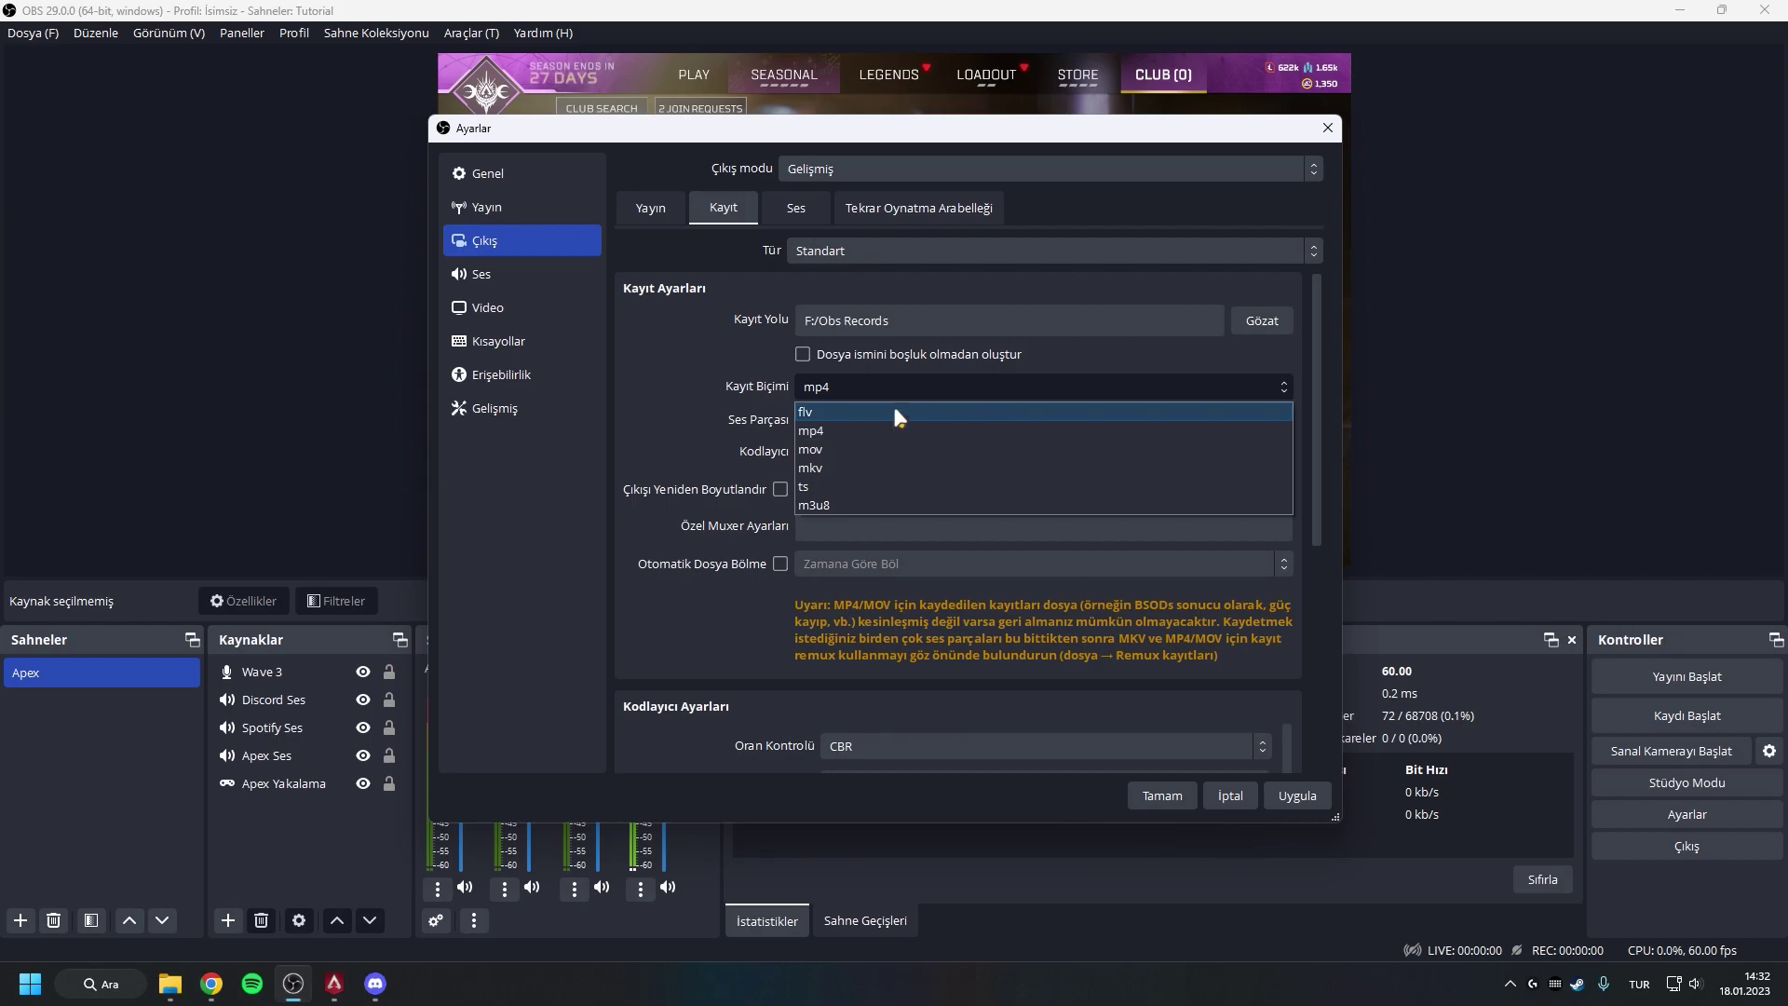
{"action": "left_click", "coordinate": [930, 371]}
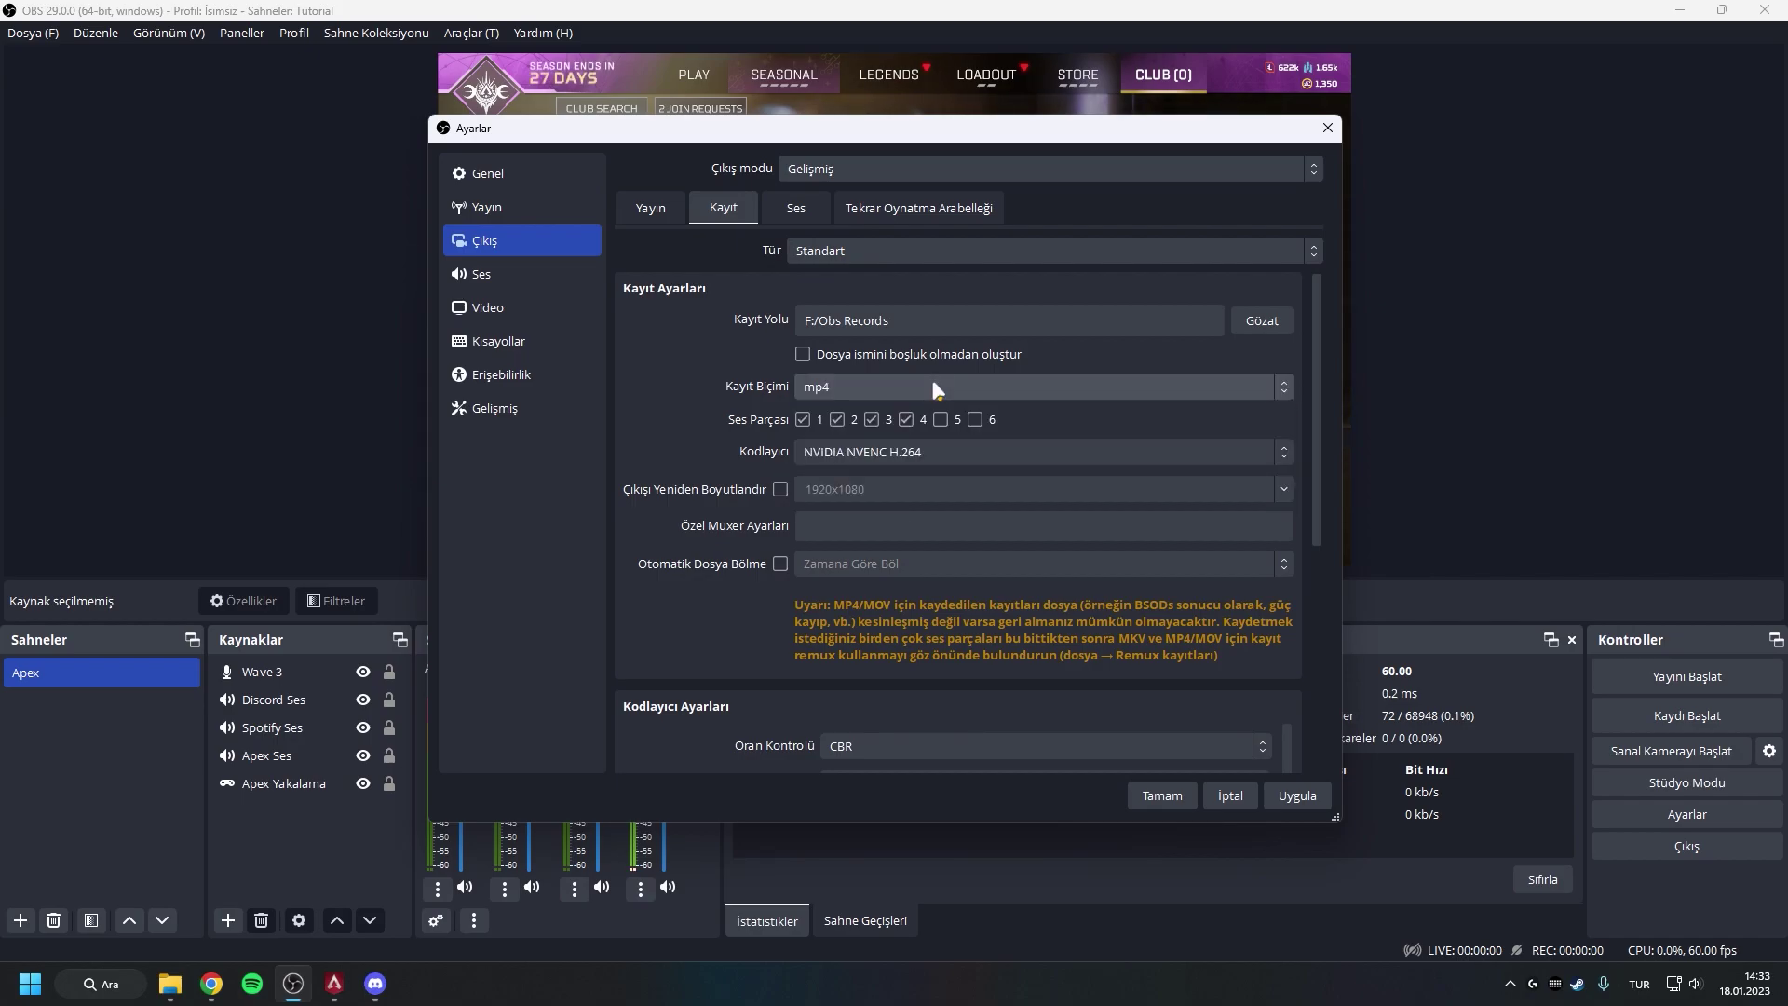
Try the x264 recording encoder, and set the encoder back to NVIDIA NVENC H.264
{"action": "left_click", "coordinate": [917, 452]}
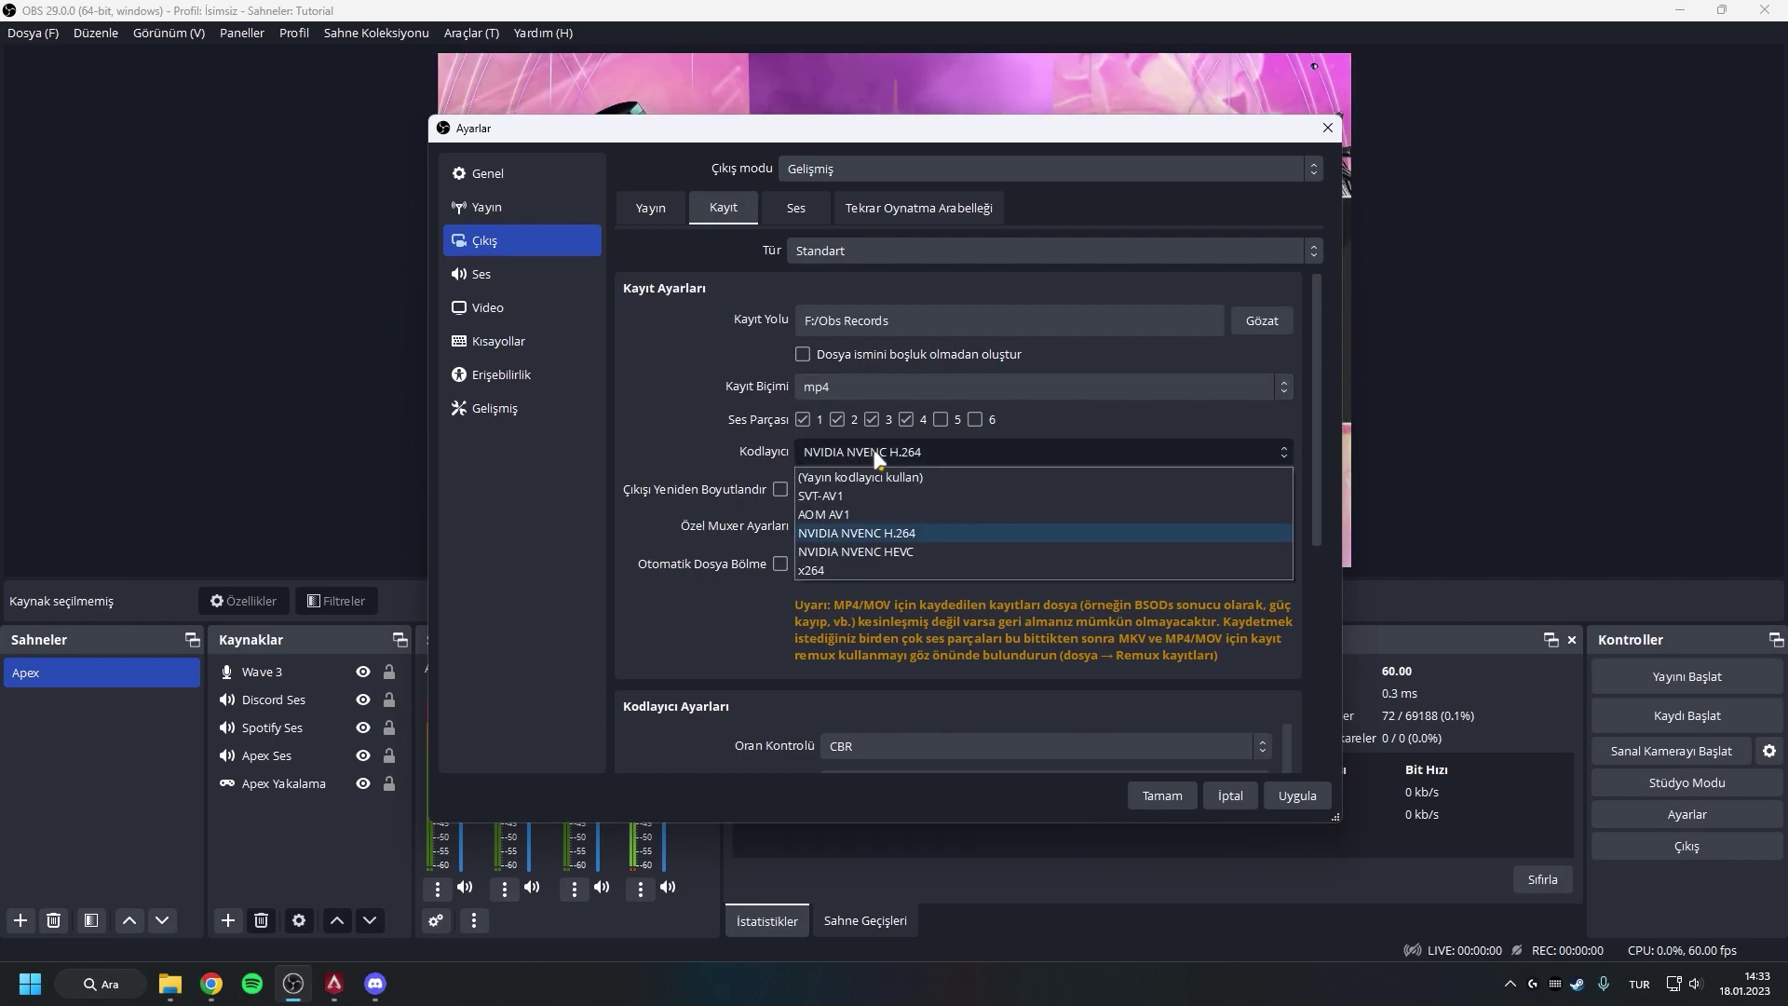
{"action": "left_click", "coordinate": [924, 528]}
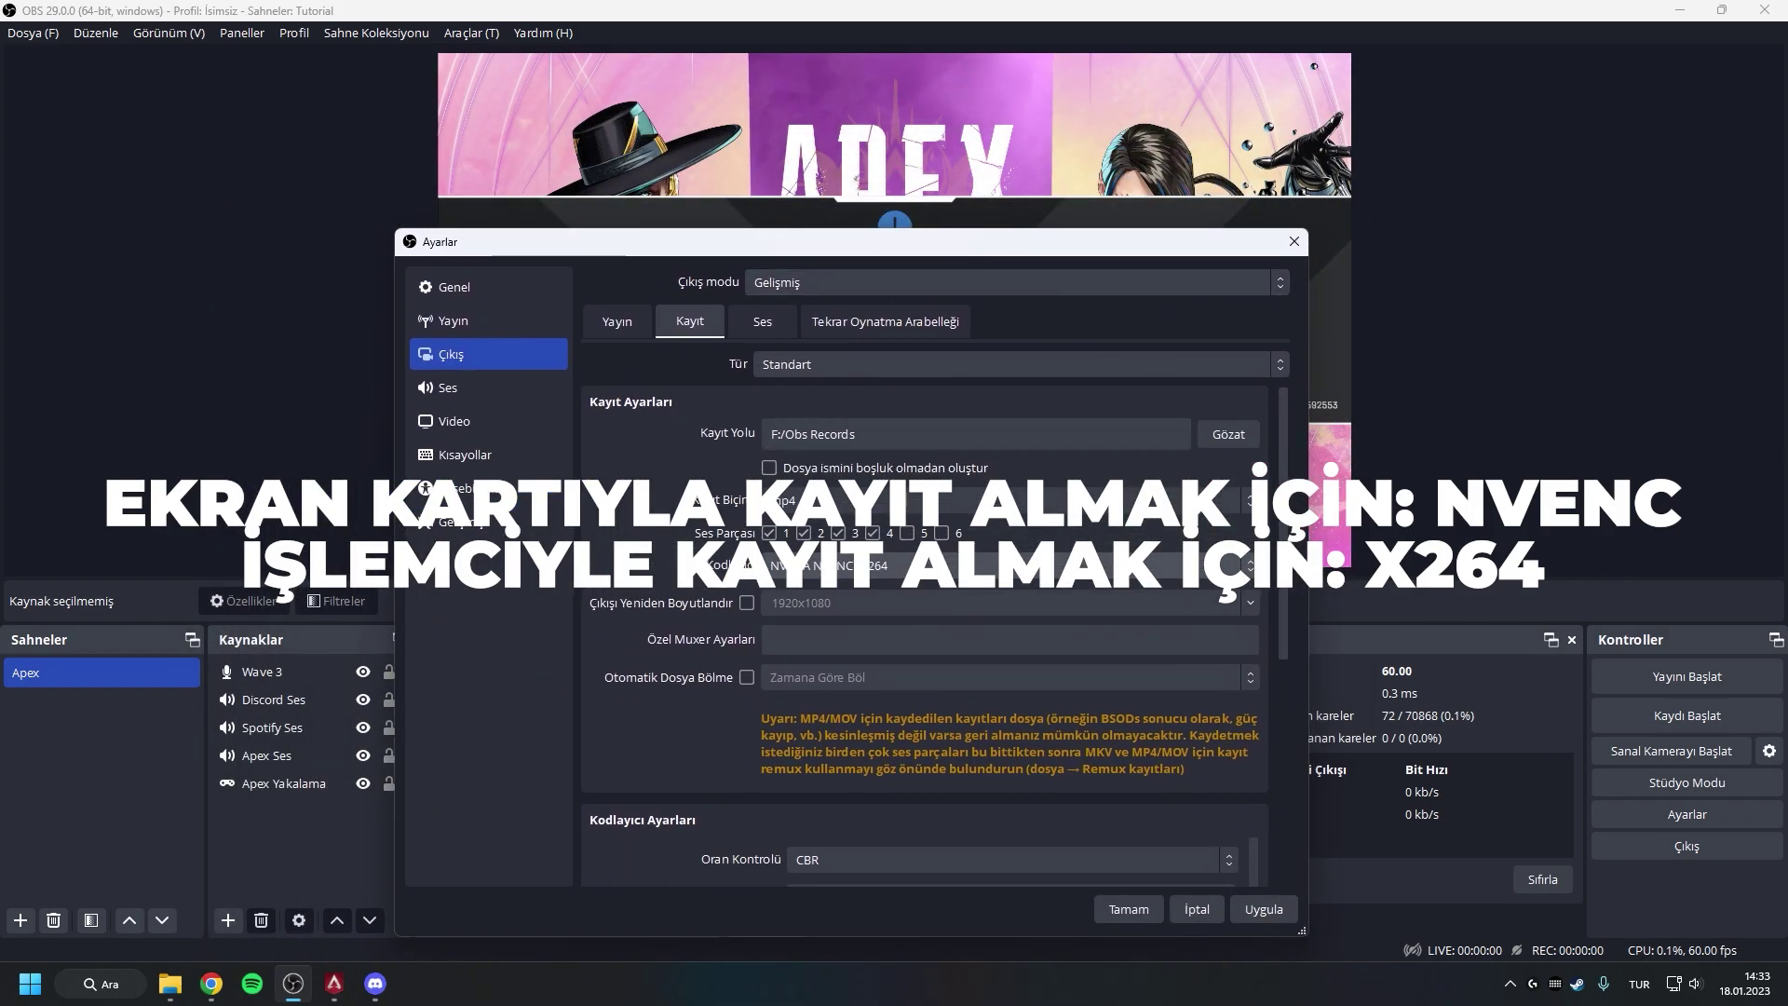
{"action": "left_click", "coordinate": [884, 575]}
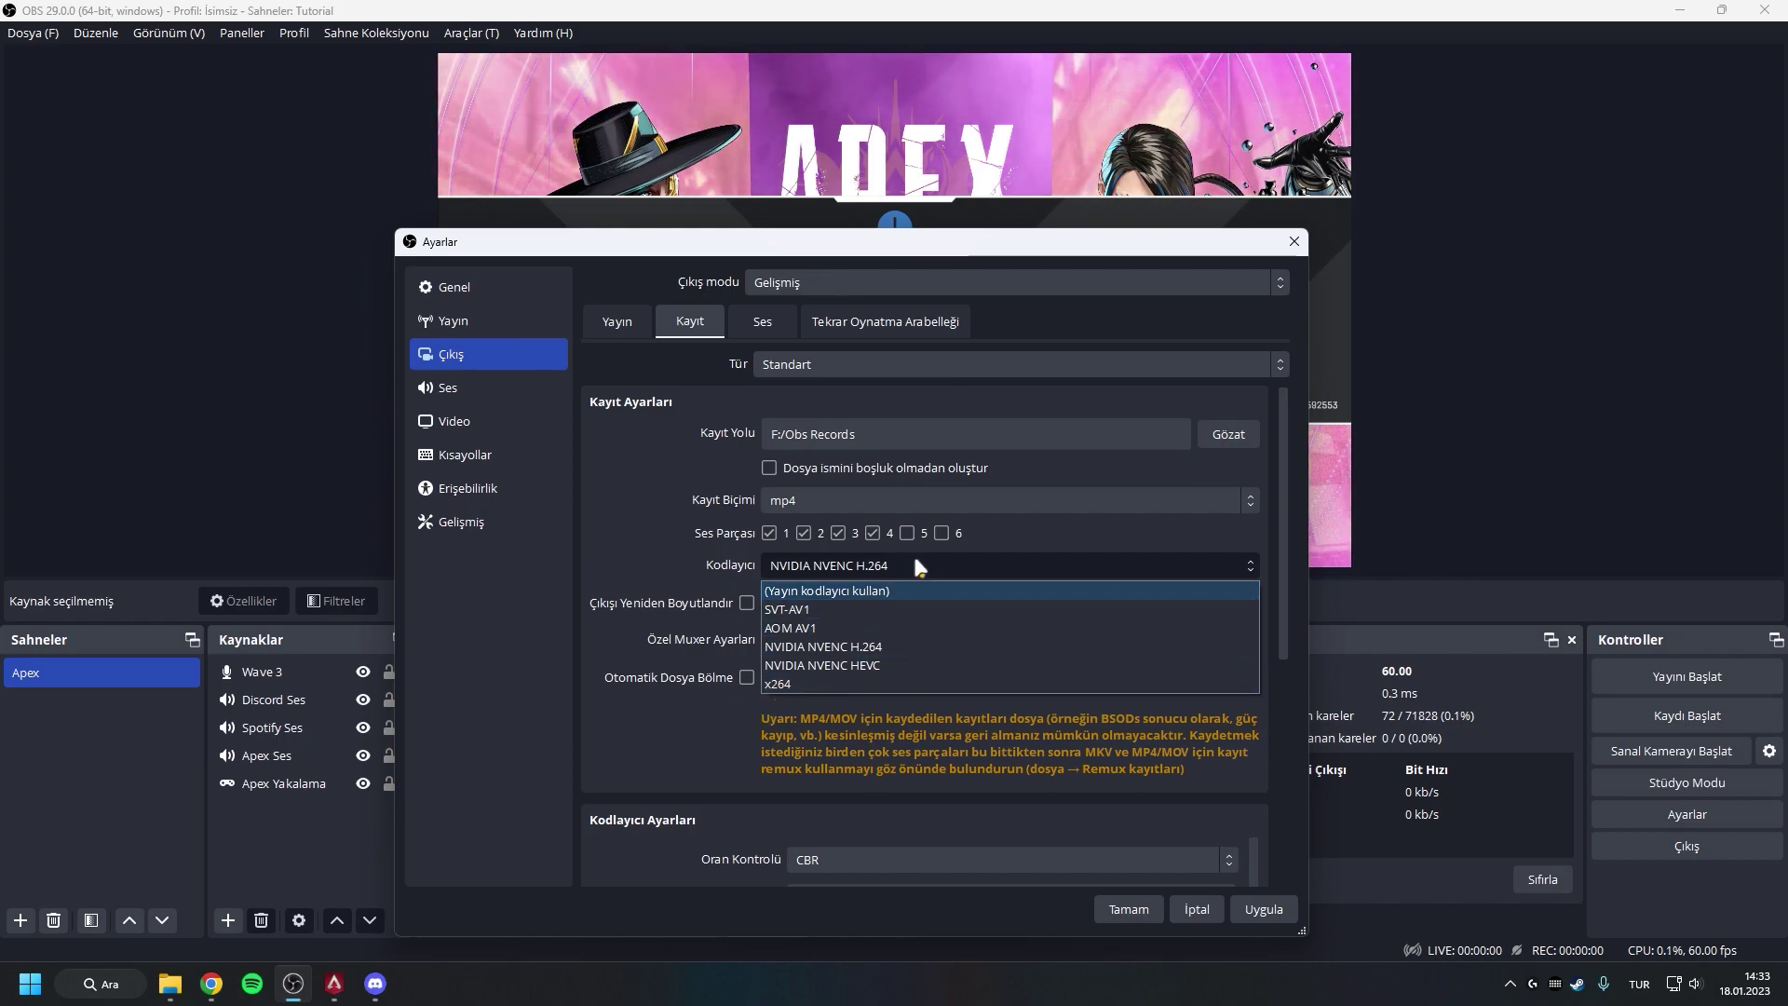
{"action": "left_click", "coordinate": [874, 683]}
{"action": "left_click", "coordinate": [859, 556]}
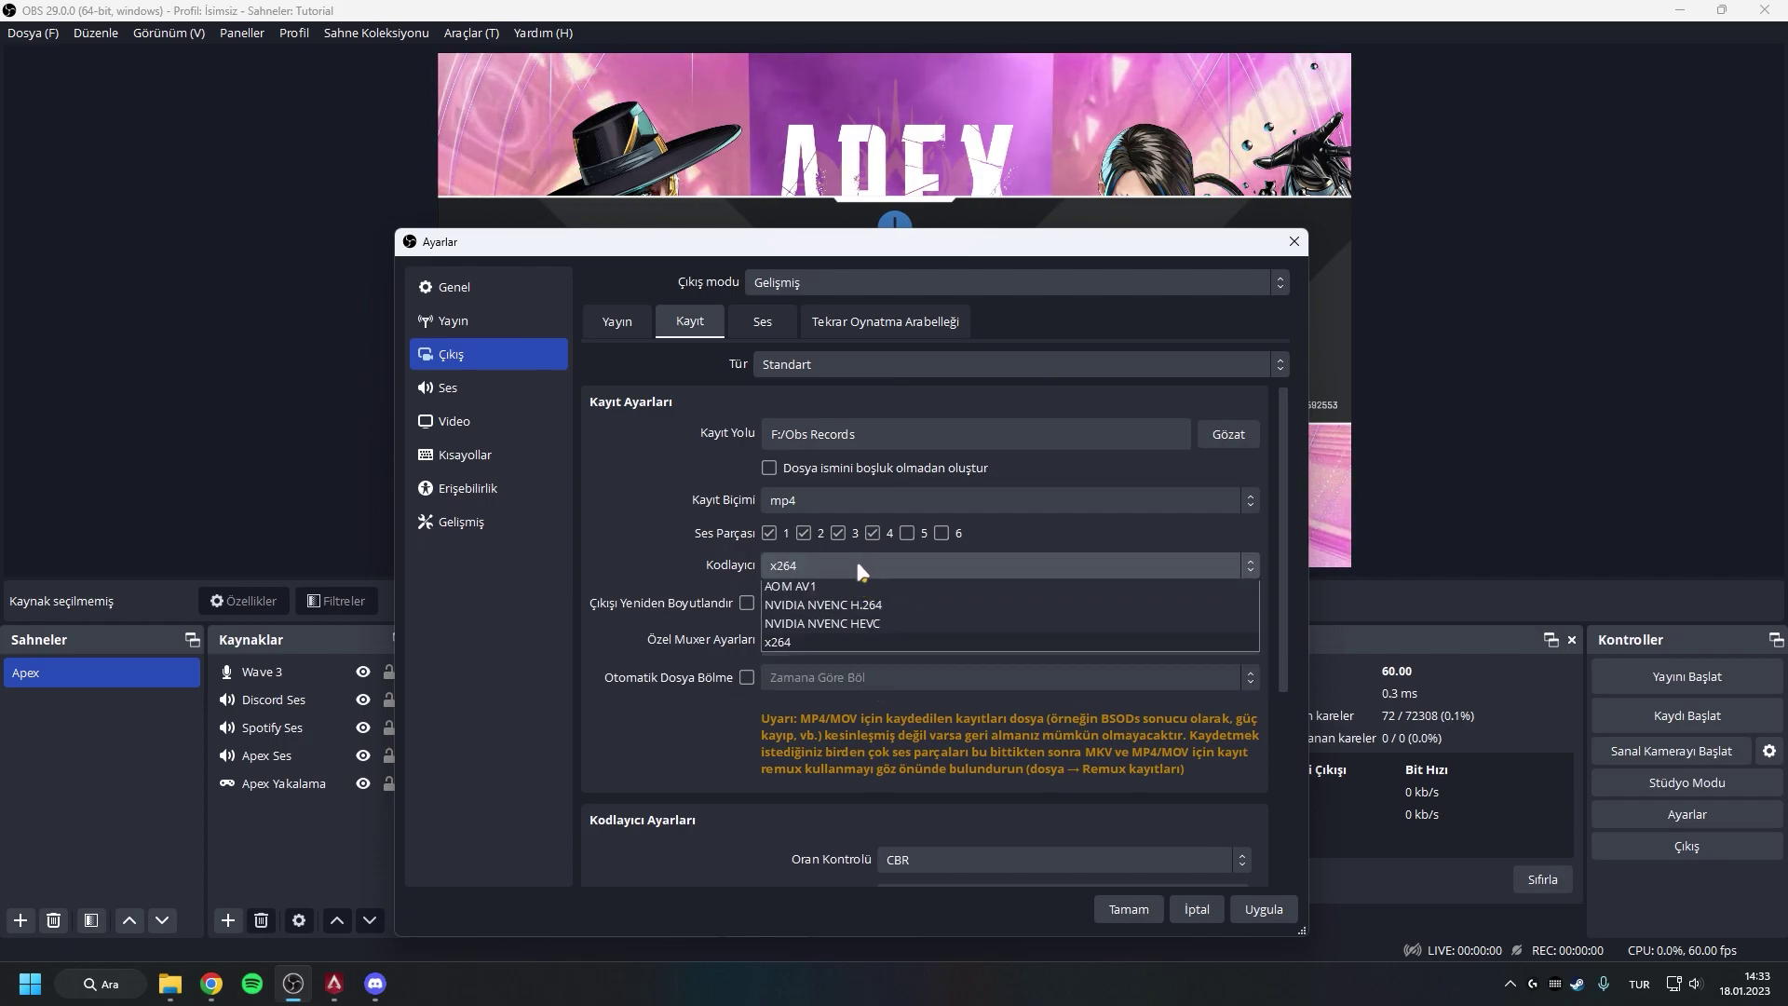
{"action": "left_click", "coordinate": [866, 611]}
Try rescaling the recording output, browsing the available resolutions and choosing 1920x1080
{"action": "scroll", "coordinate": [1282, 497], "scroll_direction": "down", "scroll_amount": 3}
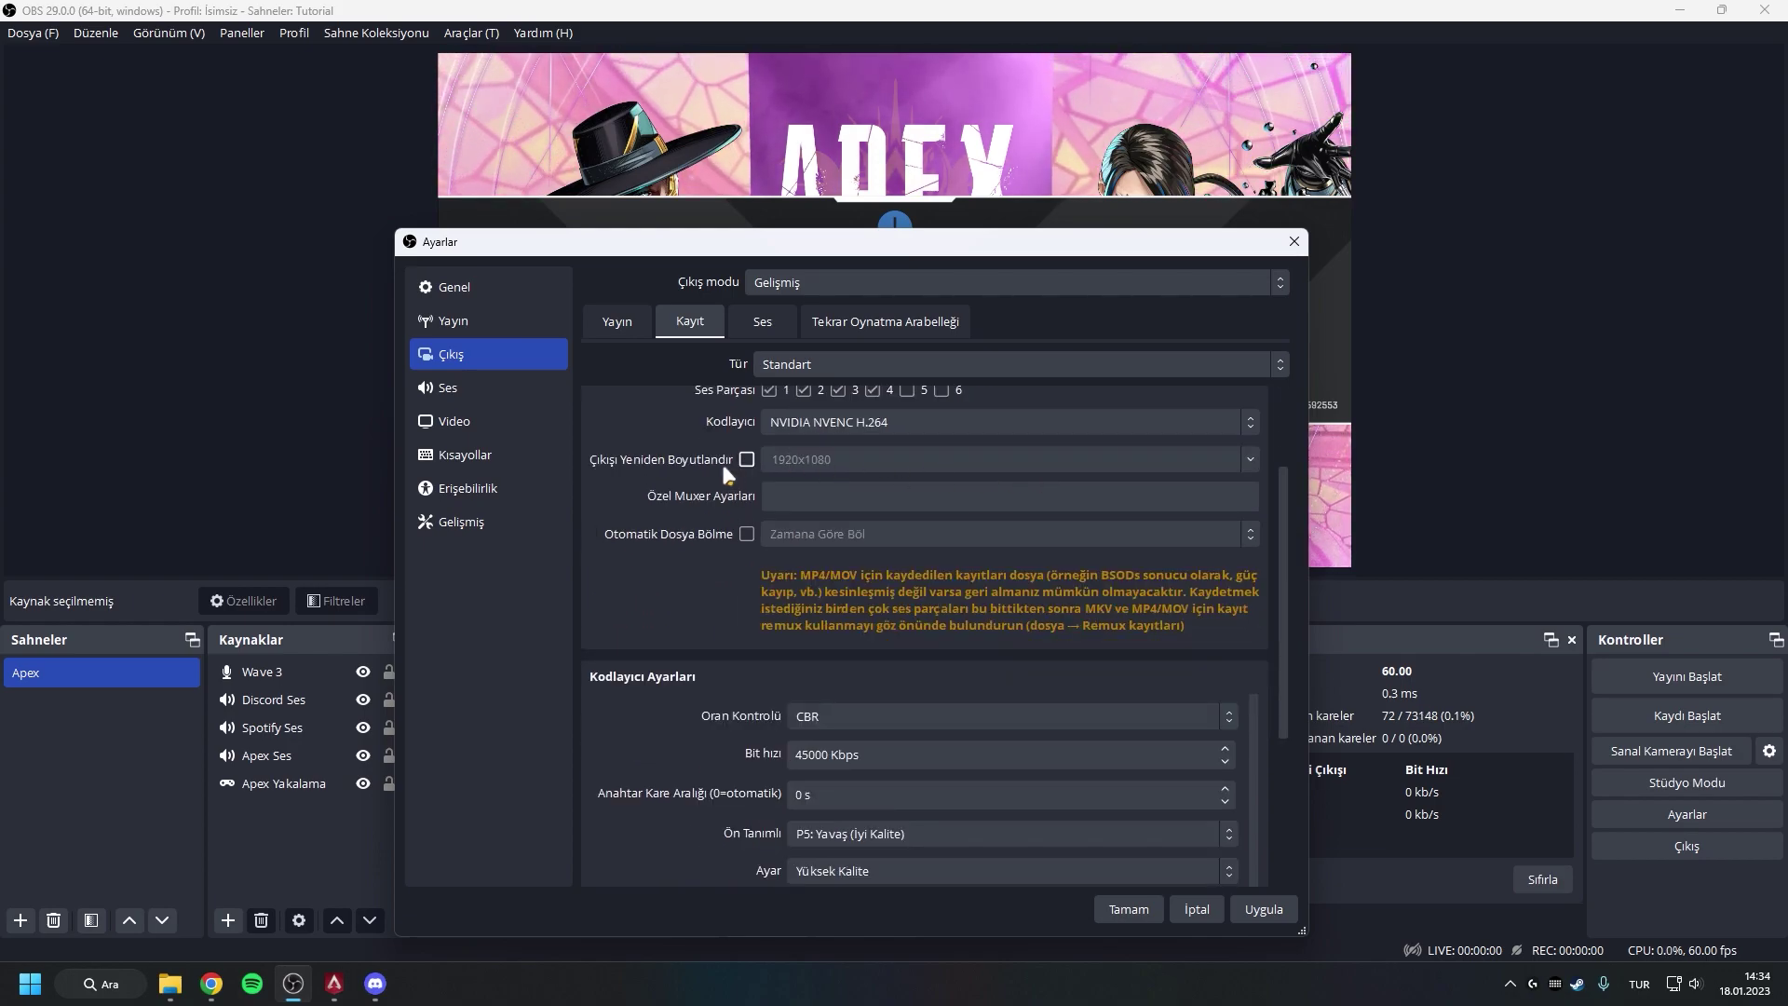
{"action": "left_click", "coordinate": [746, 457]}
{"action": "left_click", "coordinate": [864, 461]}
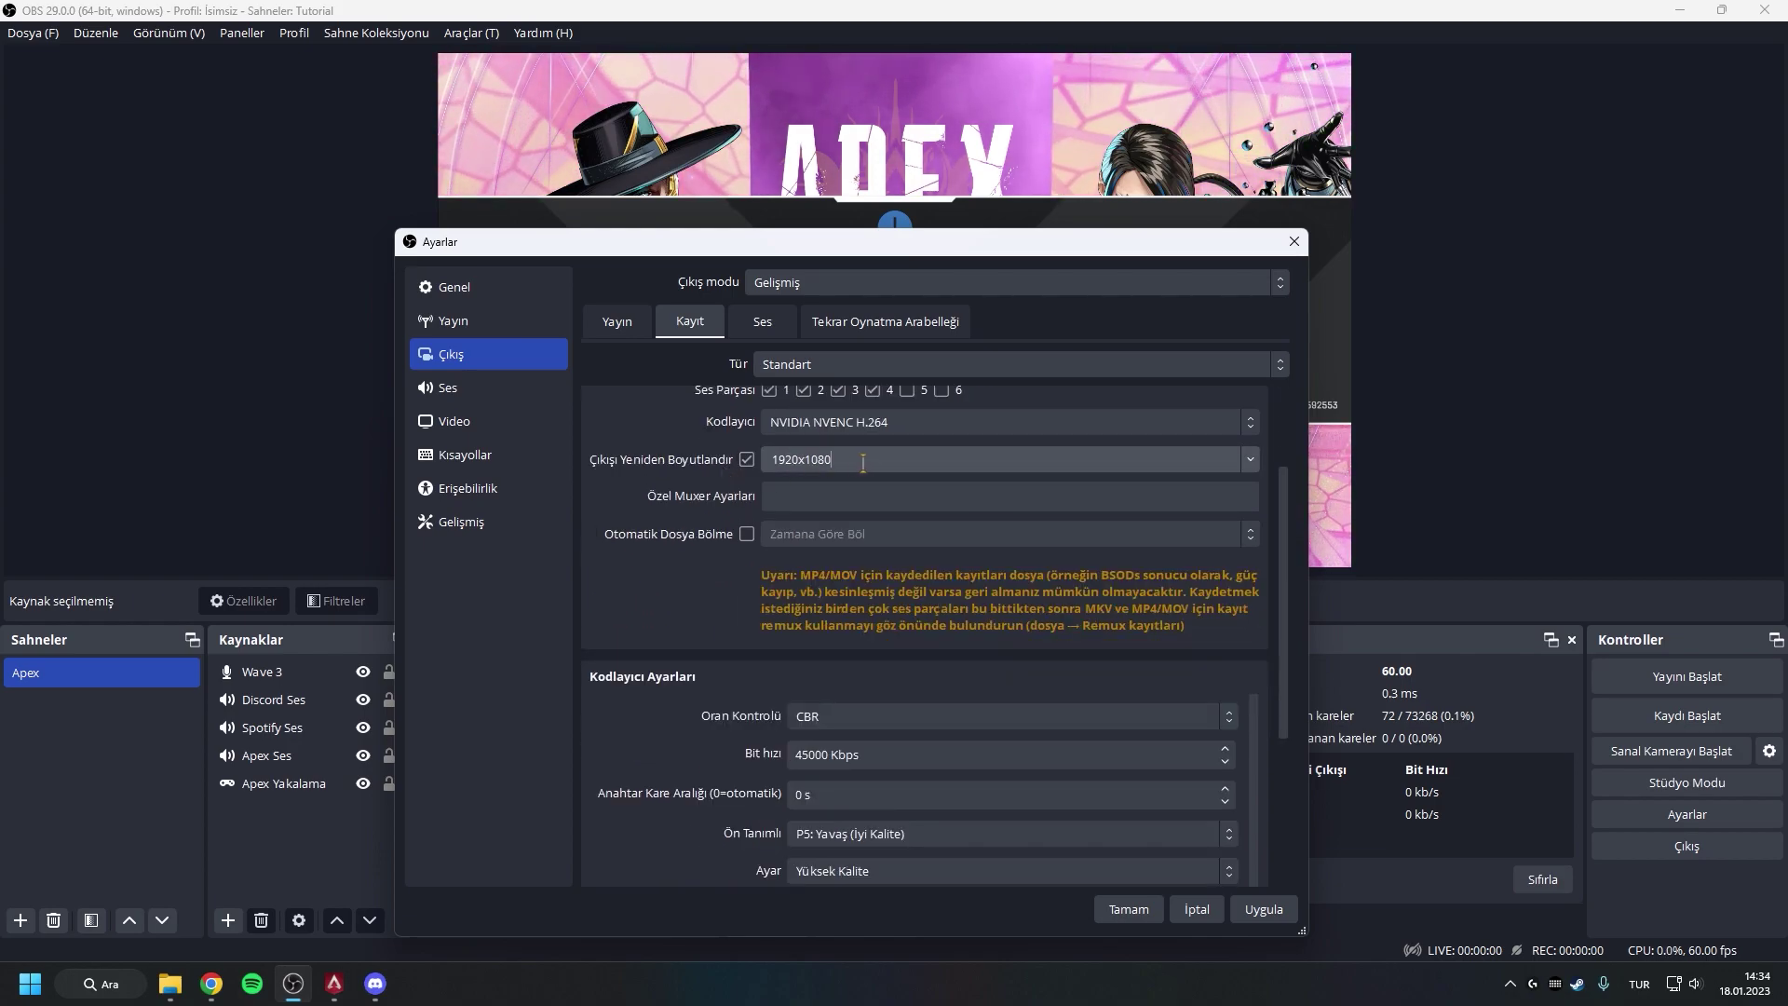
{"action": "left_click", "coordinate": [1250, 456]}
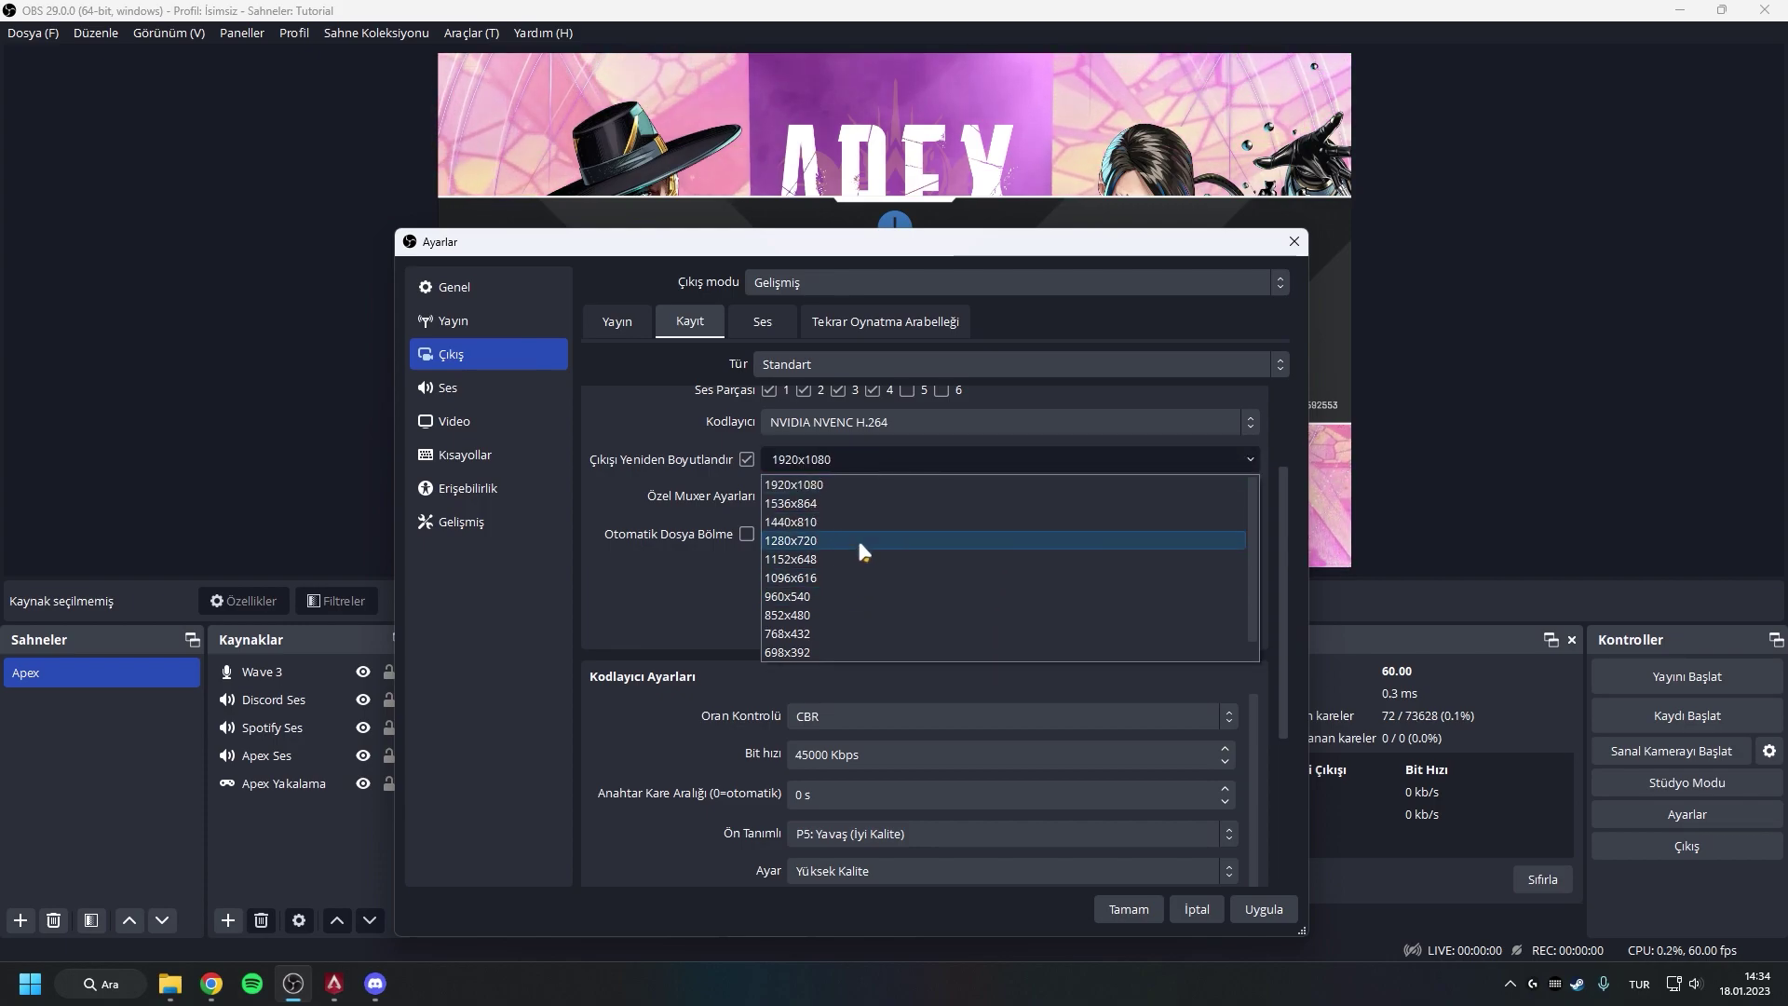
{"action": "left_click", "coordinate": [855, 483]}
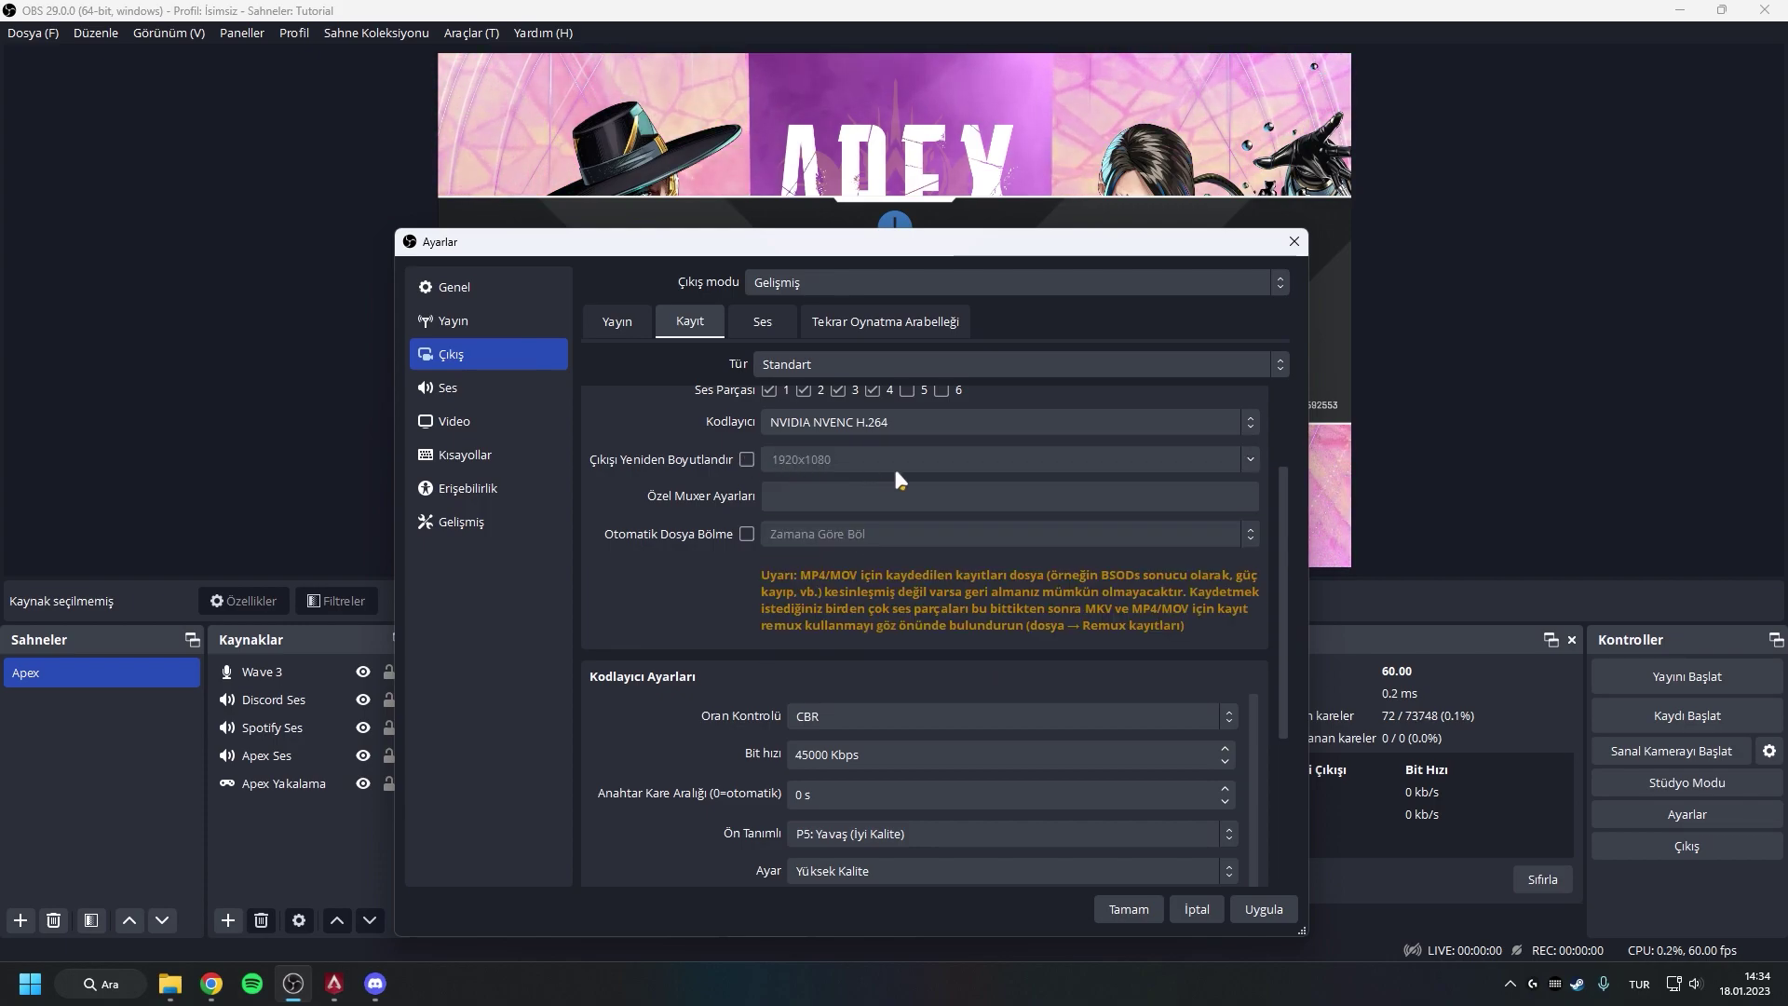
Look over the rate control options in the recording encoder settings and choose CBR
{"action": "scroll", "coordinate": [1281, 610], "scroll_direction": "down", "scroll_amount": 4}
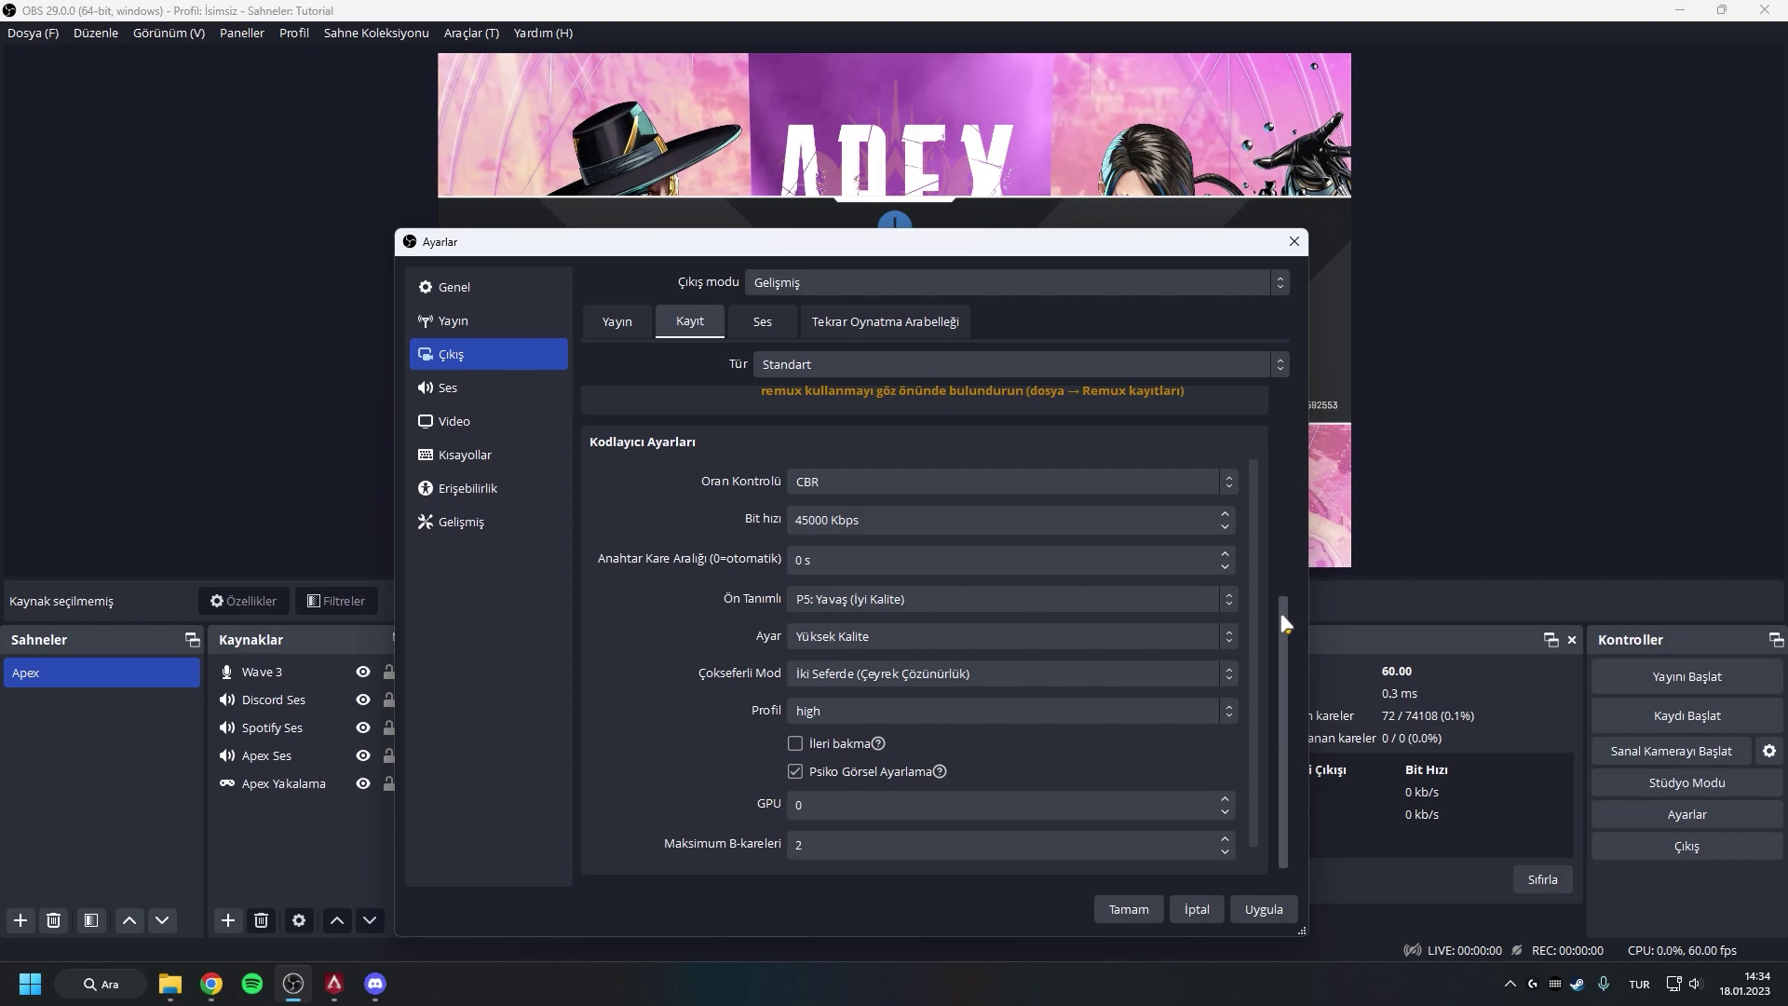
{"action": "left_click_drag", "start_coordinate": [1282, 614], "coordinate": [1282, 640]}
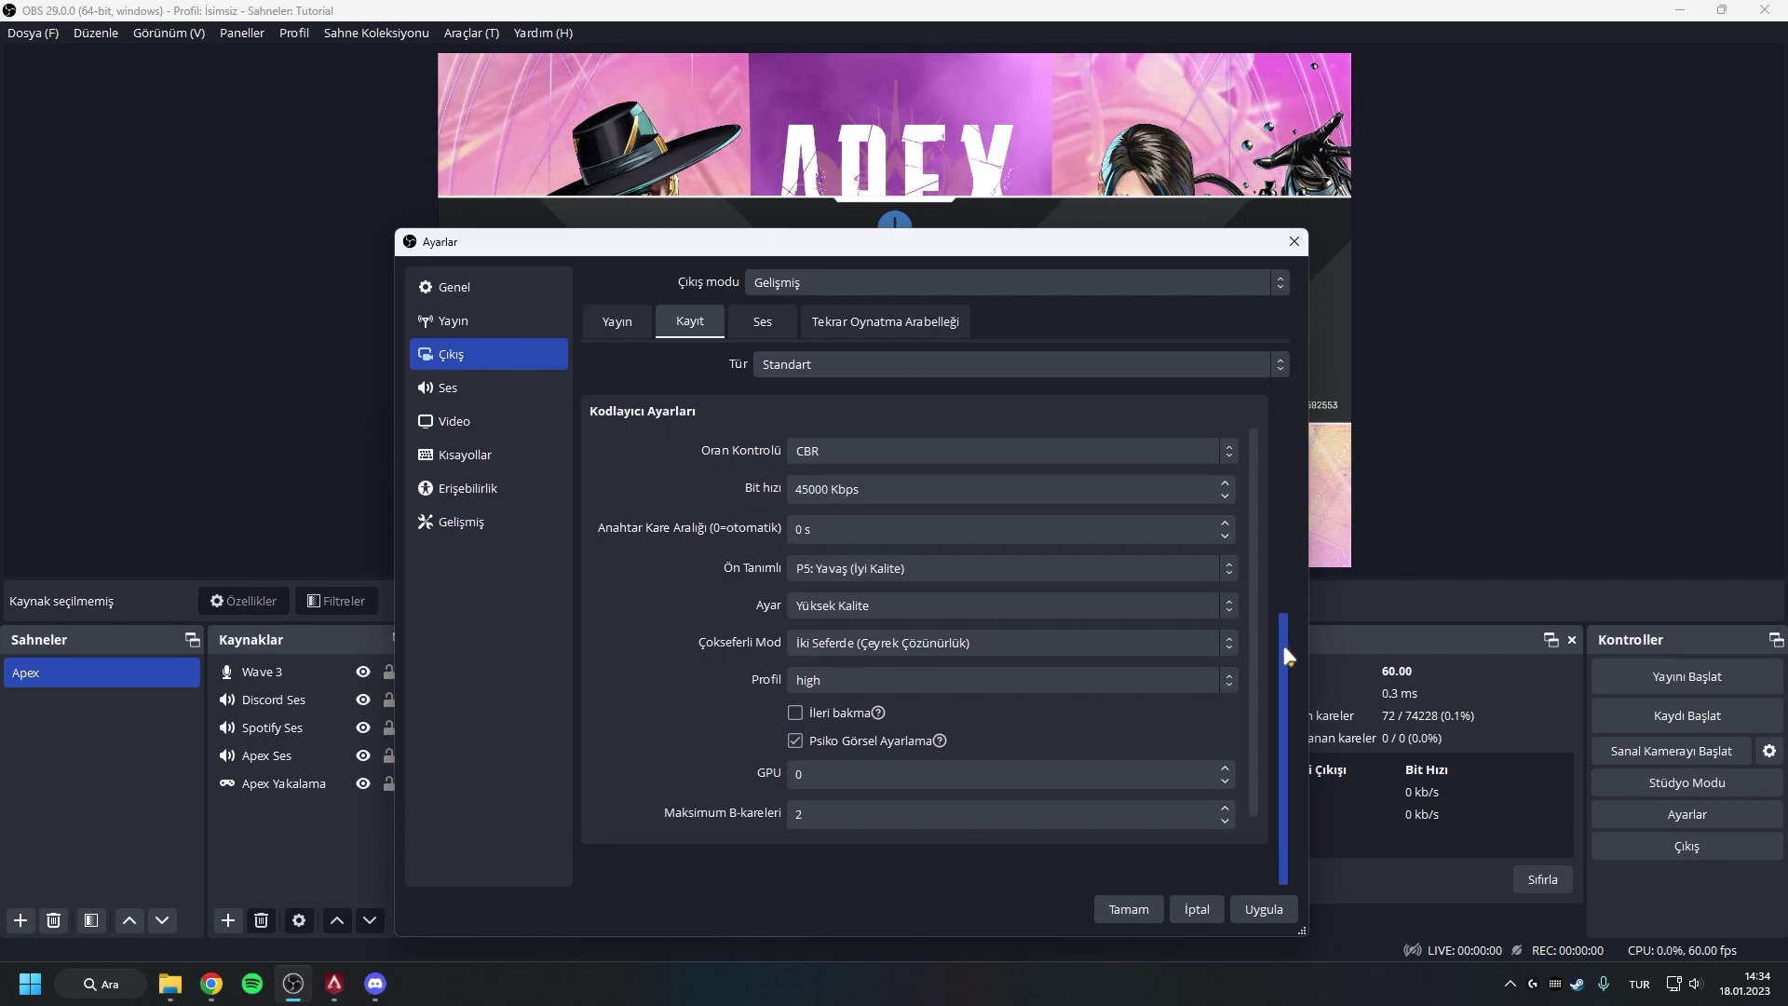
{"action": "left_click", "coordinate": [883, 453]}
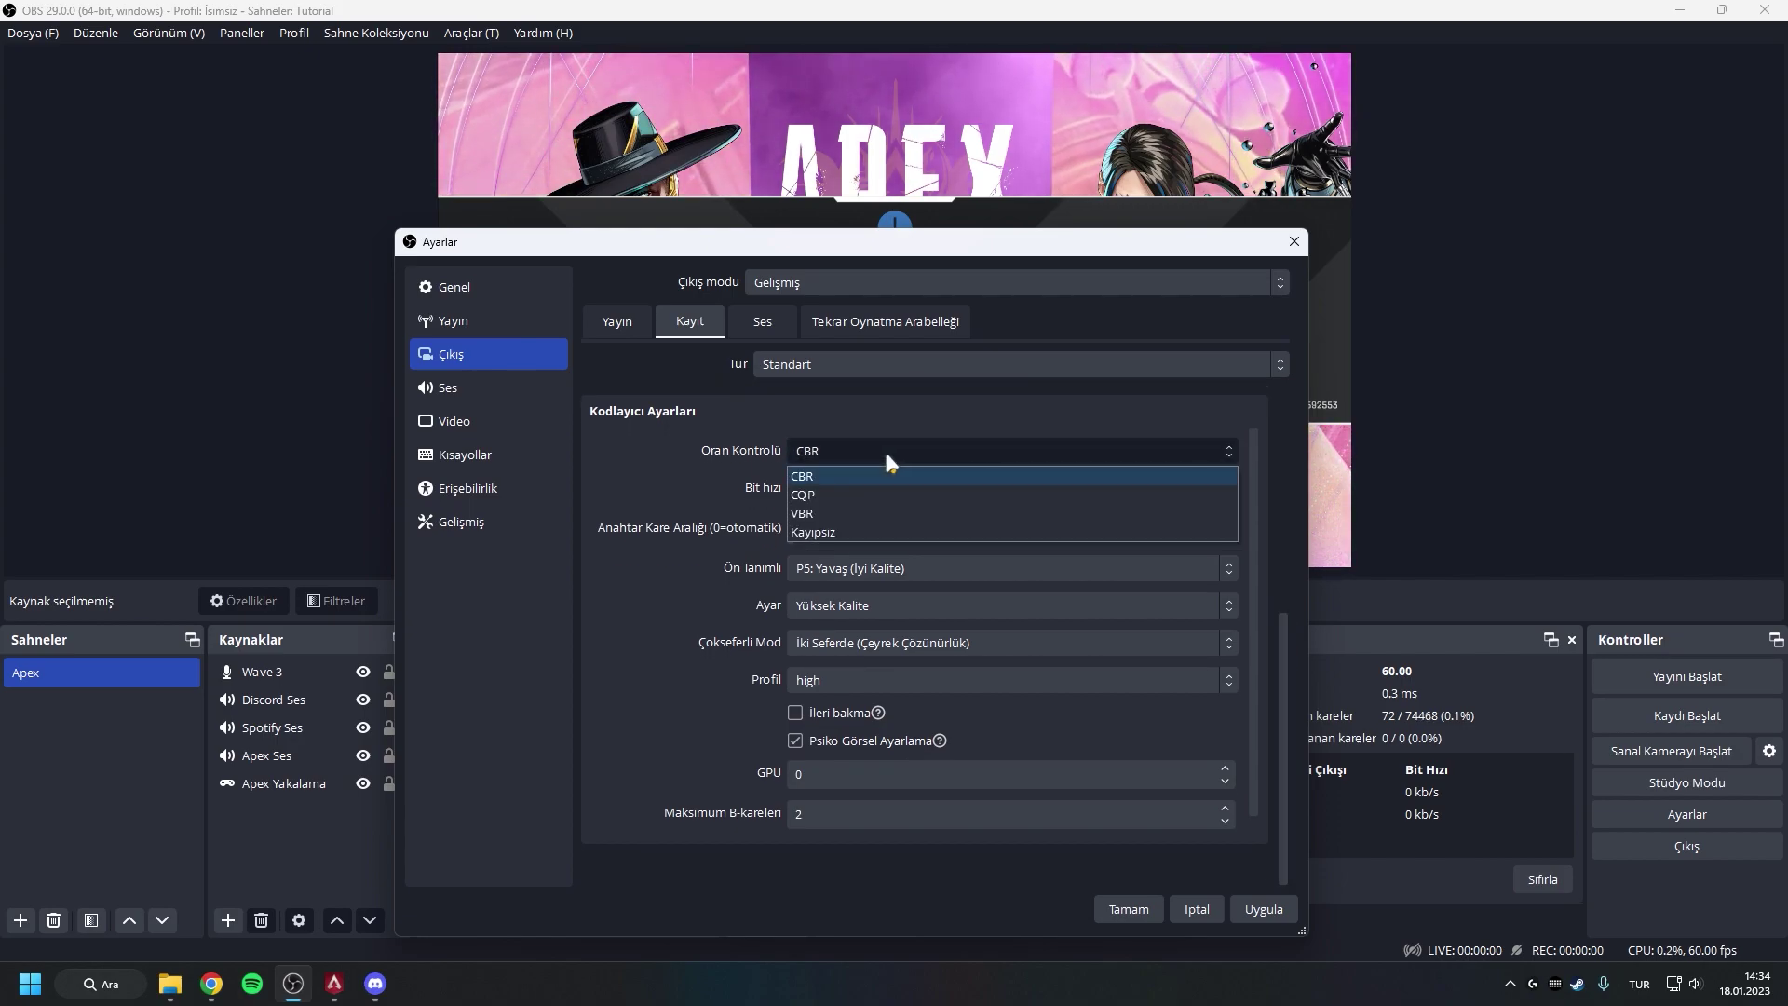
{"action": "left_click", "coordinate": [887, 457]}
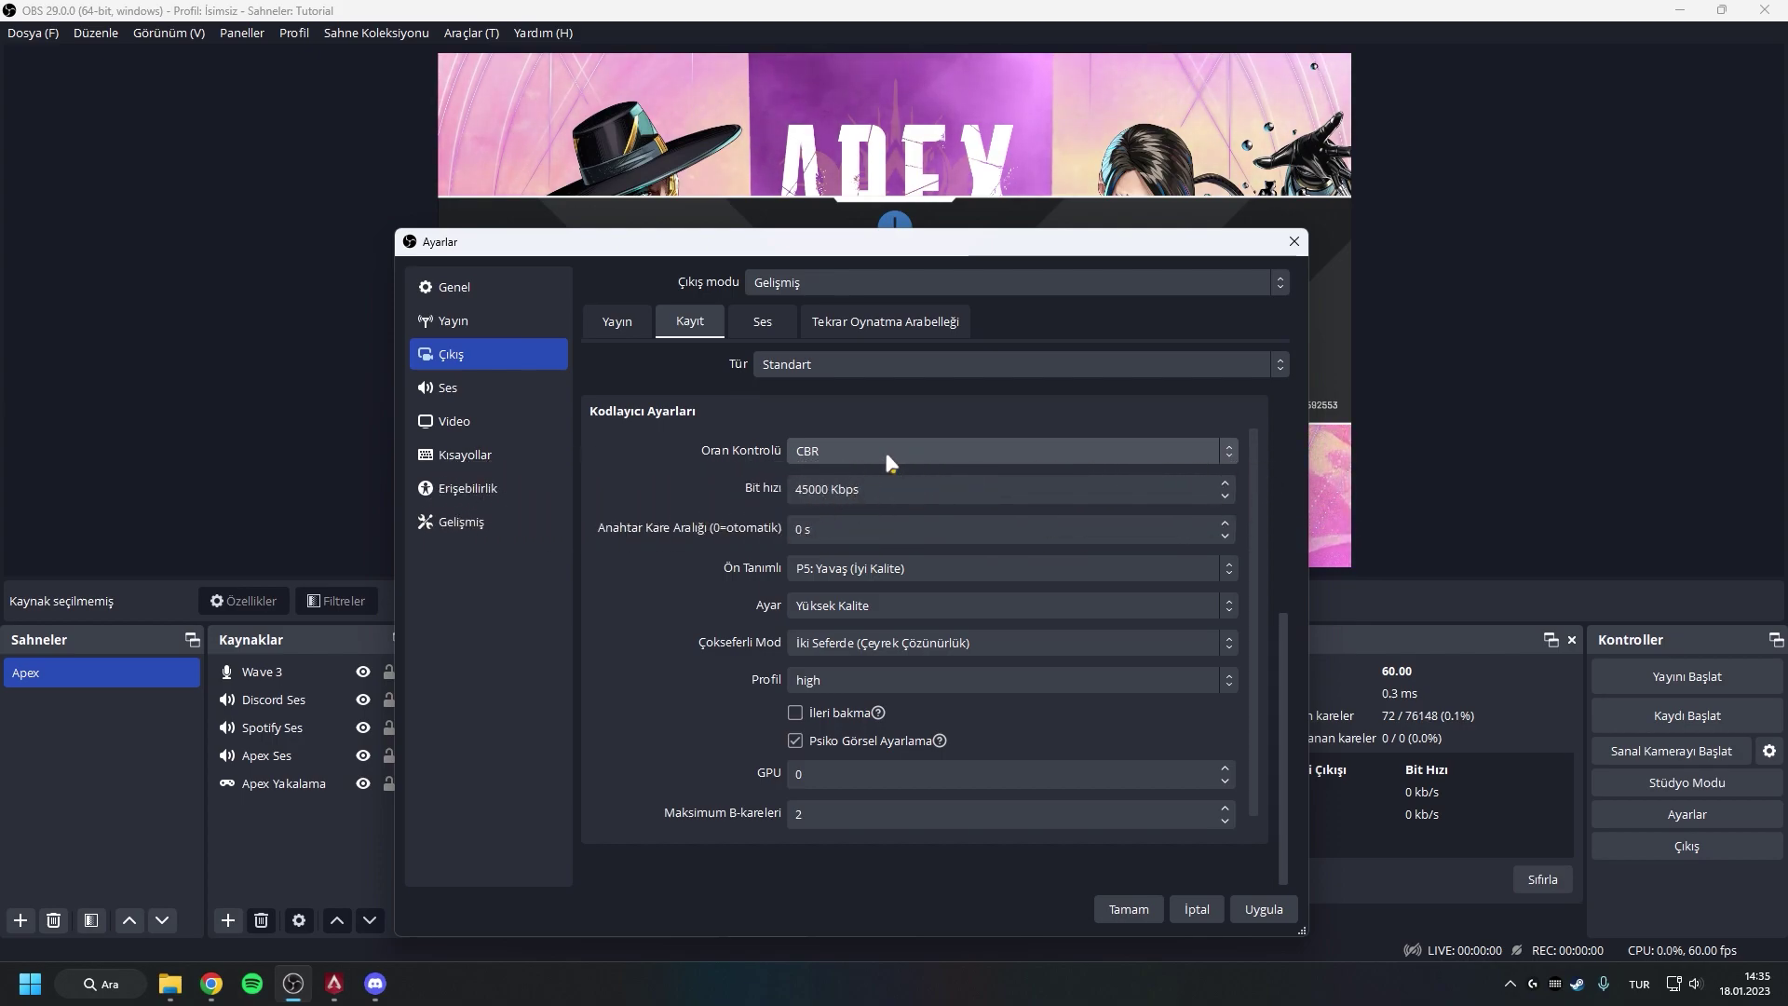
{"action": "left_click", "coordinate": [839, 450]}
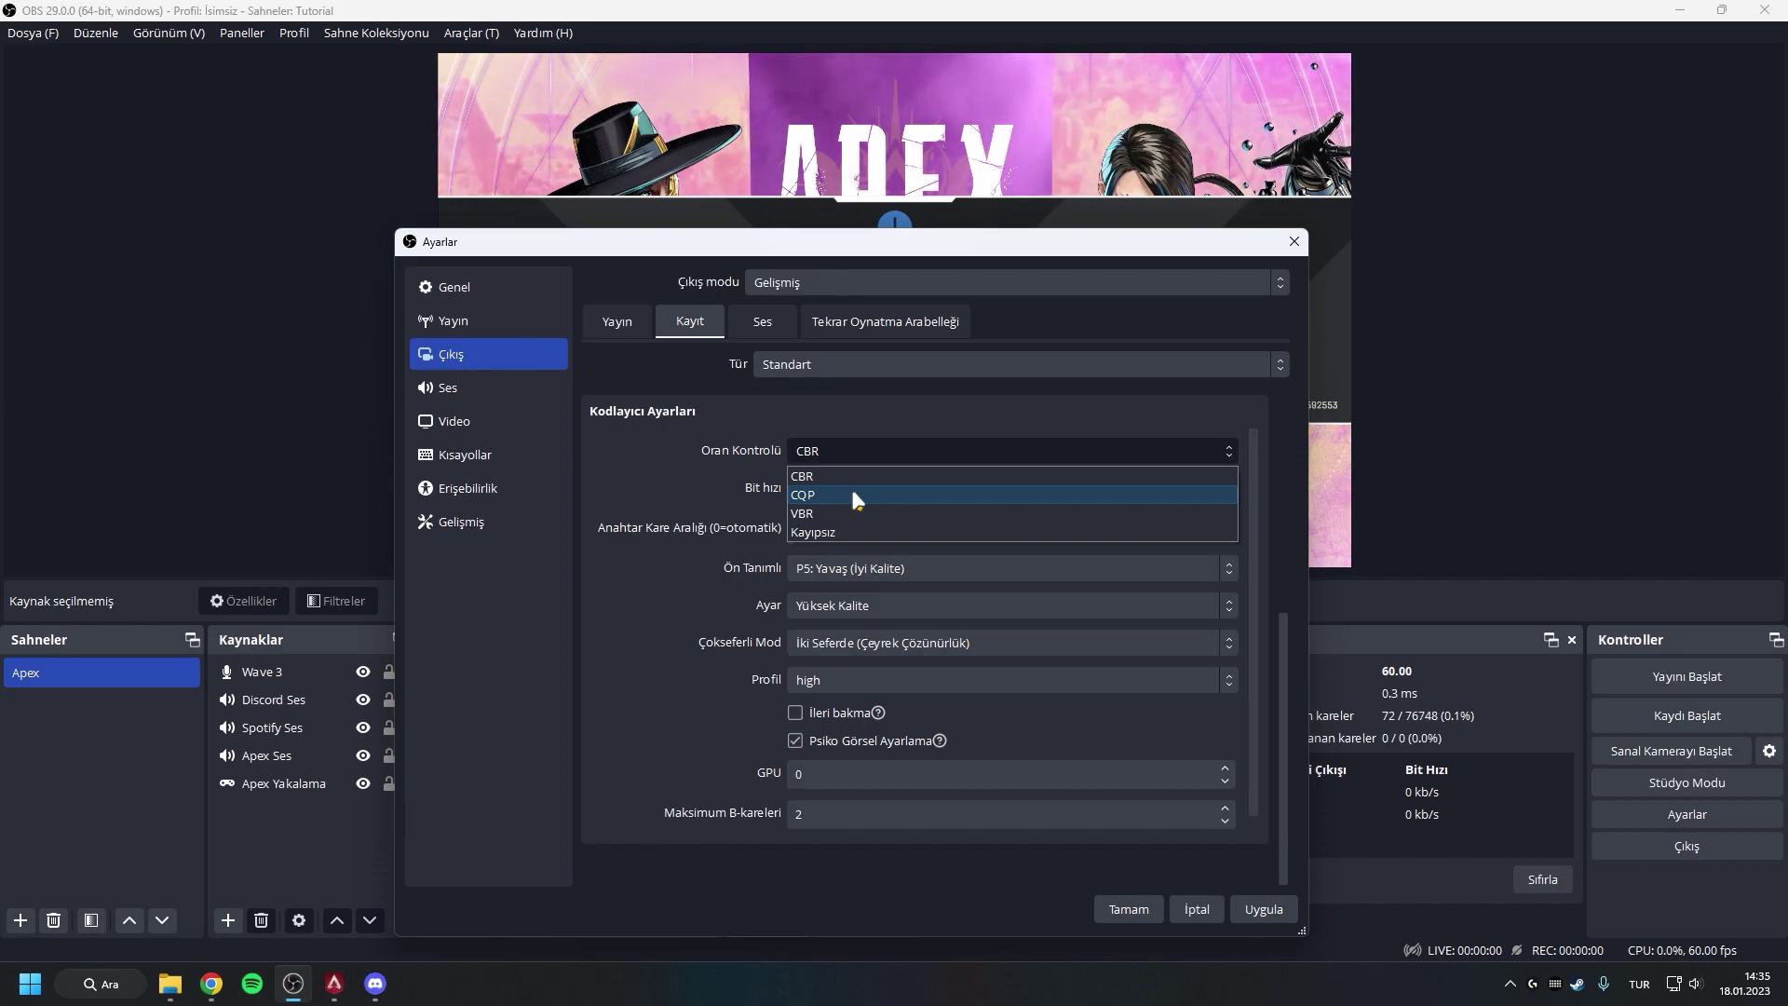
{"action": "left_click", "coordinate": [847, 475]}
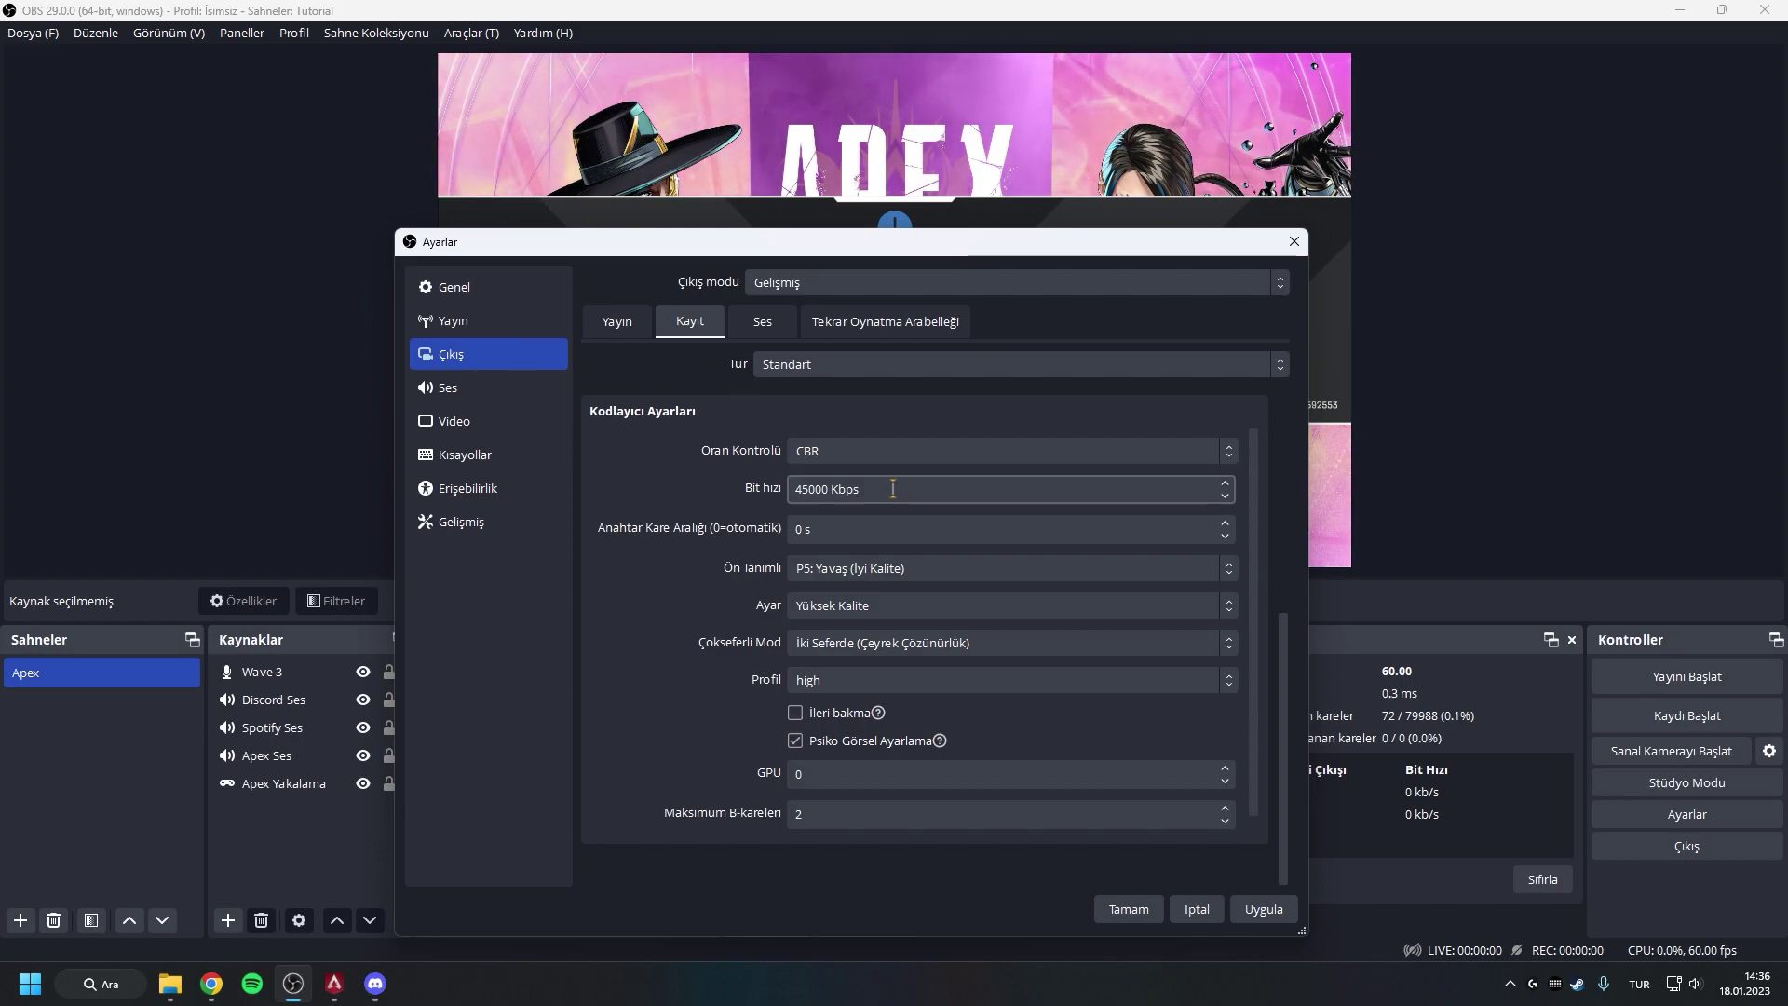
Examine the bitrate and the remaining recording encoder settings, down to the maximum B-frames
{"action": "left_click", "coordinate": [943, 493]}
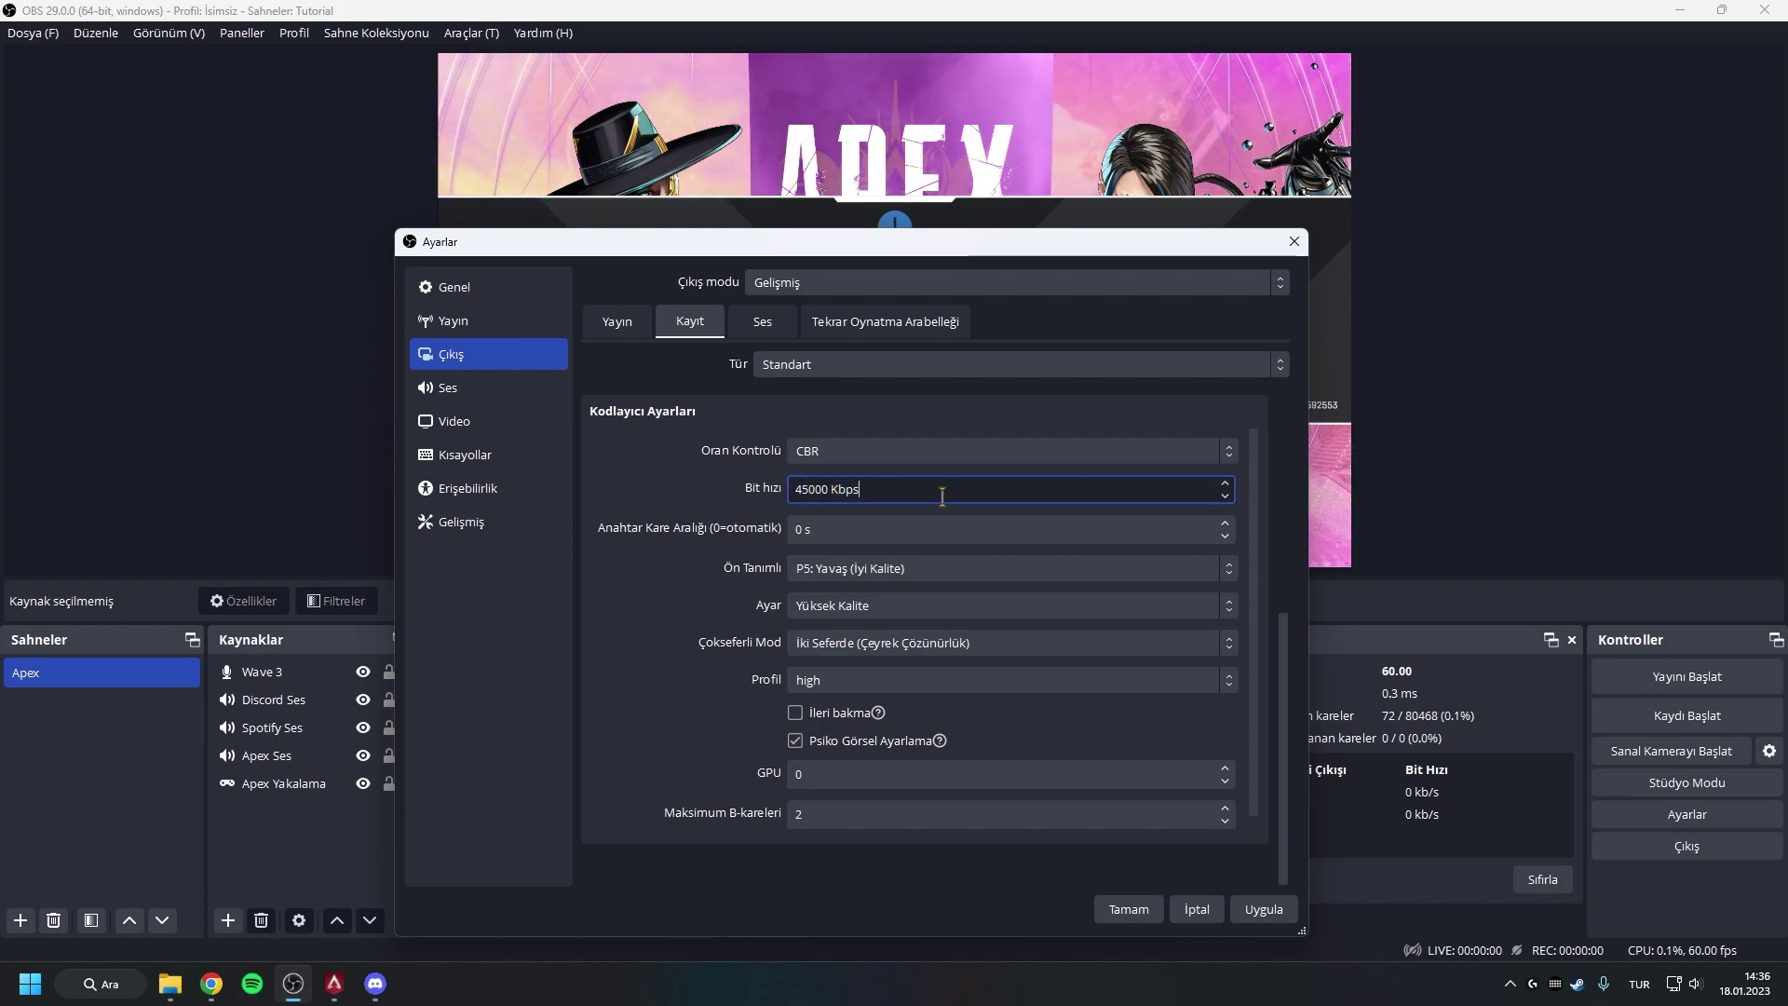
{"action": "key", "text": "ctrl+a"}
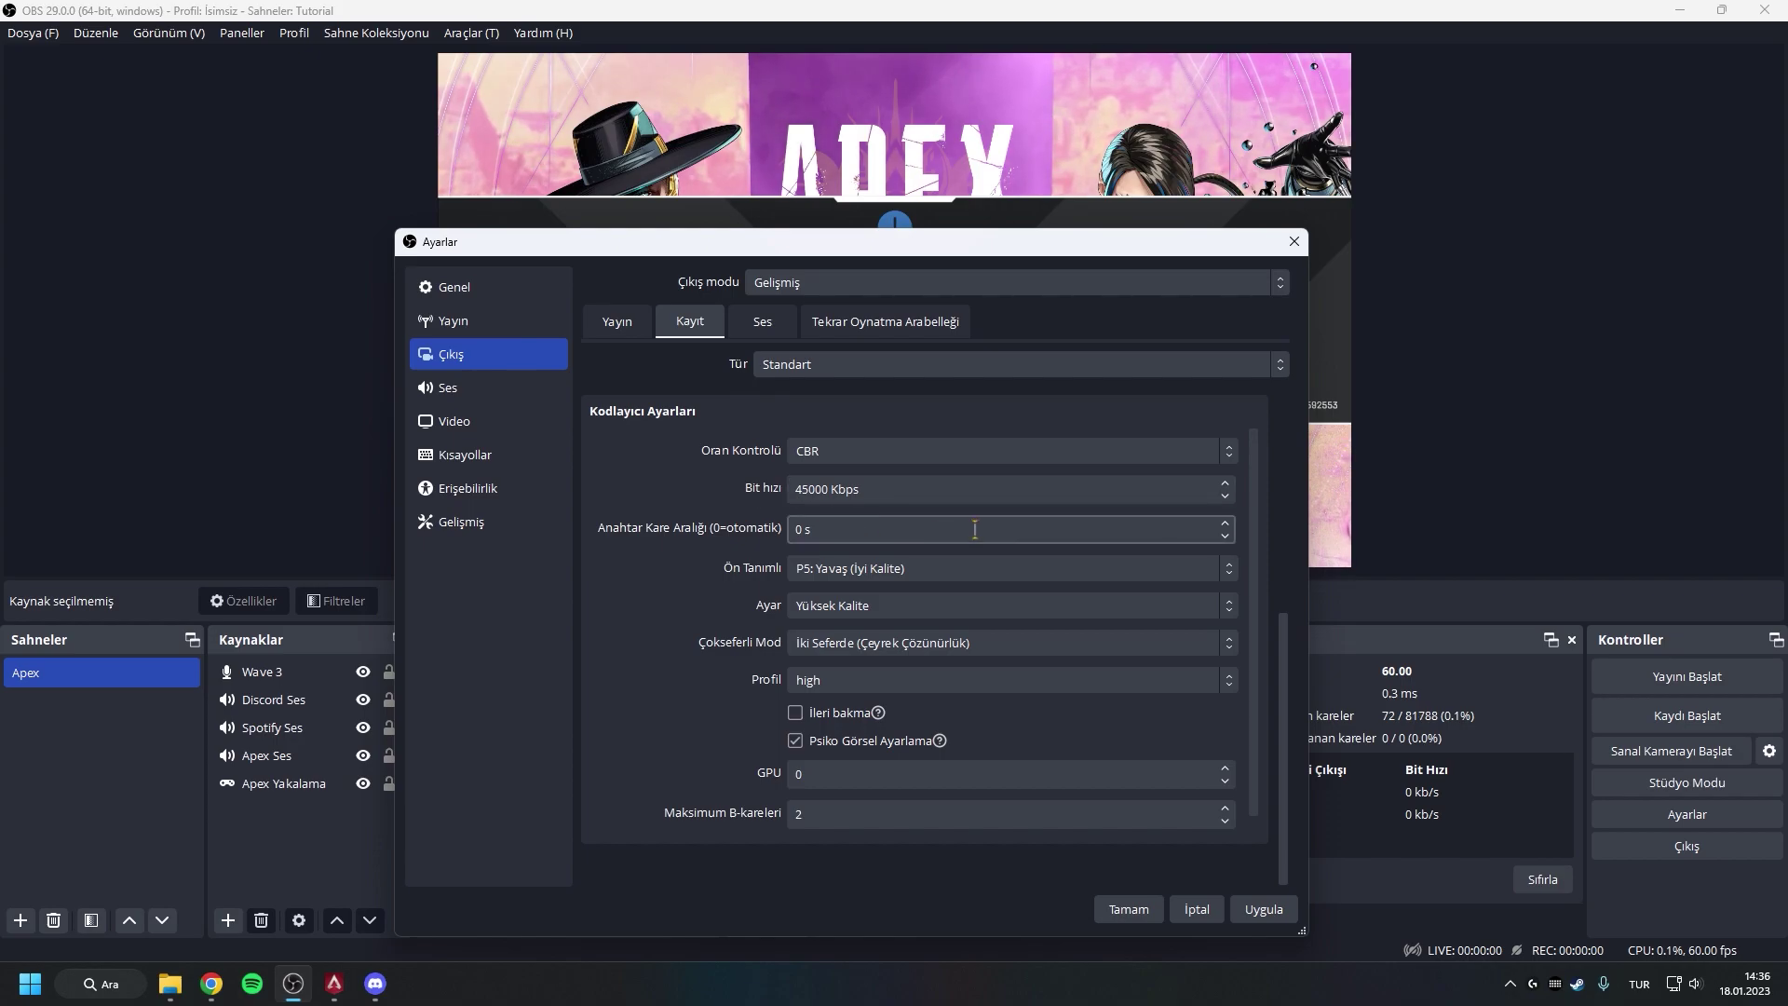
{"action": "left_click", "coordinate": [922, 495]}
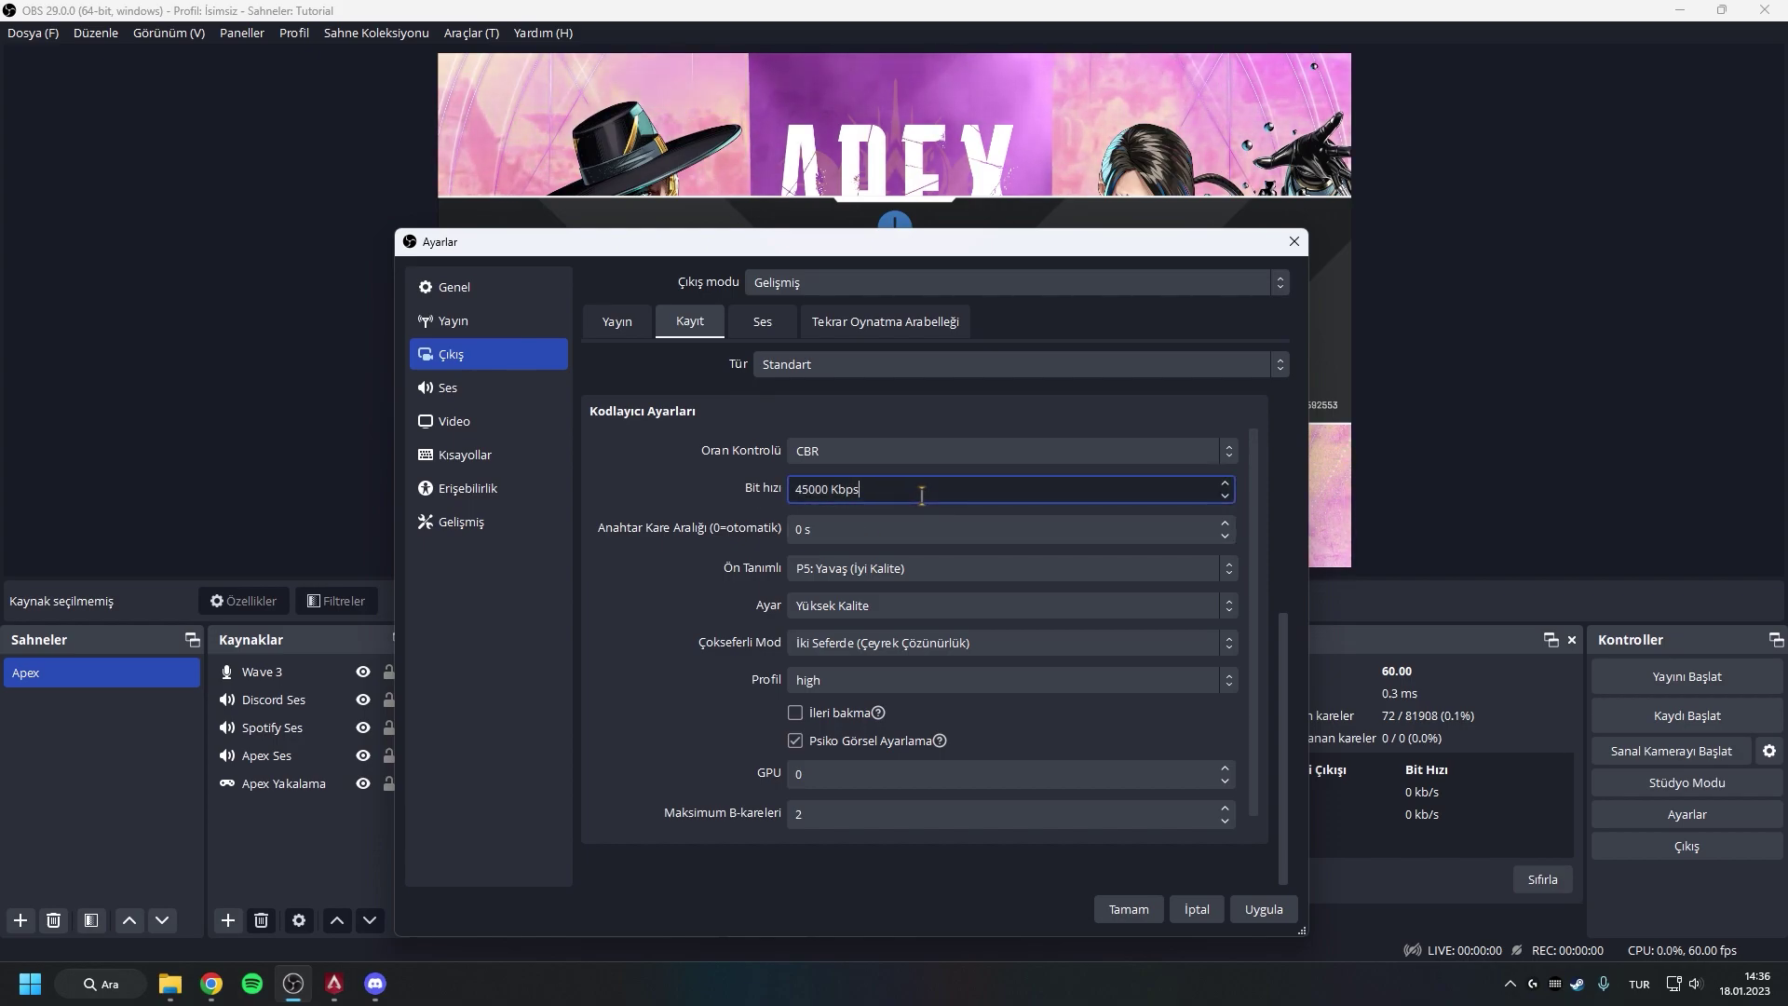
{"action": "double_click", "coordinate": [922, 495]}
{"action": "left_click", "coordinate": [912, 489]}
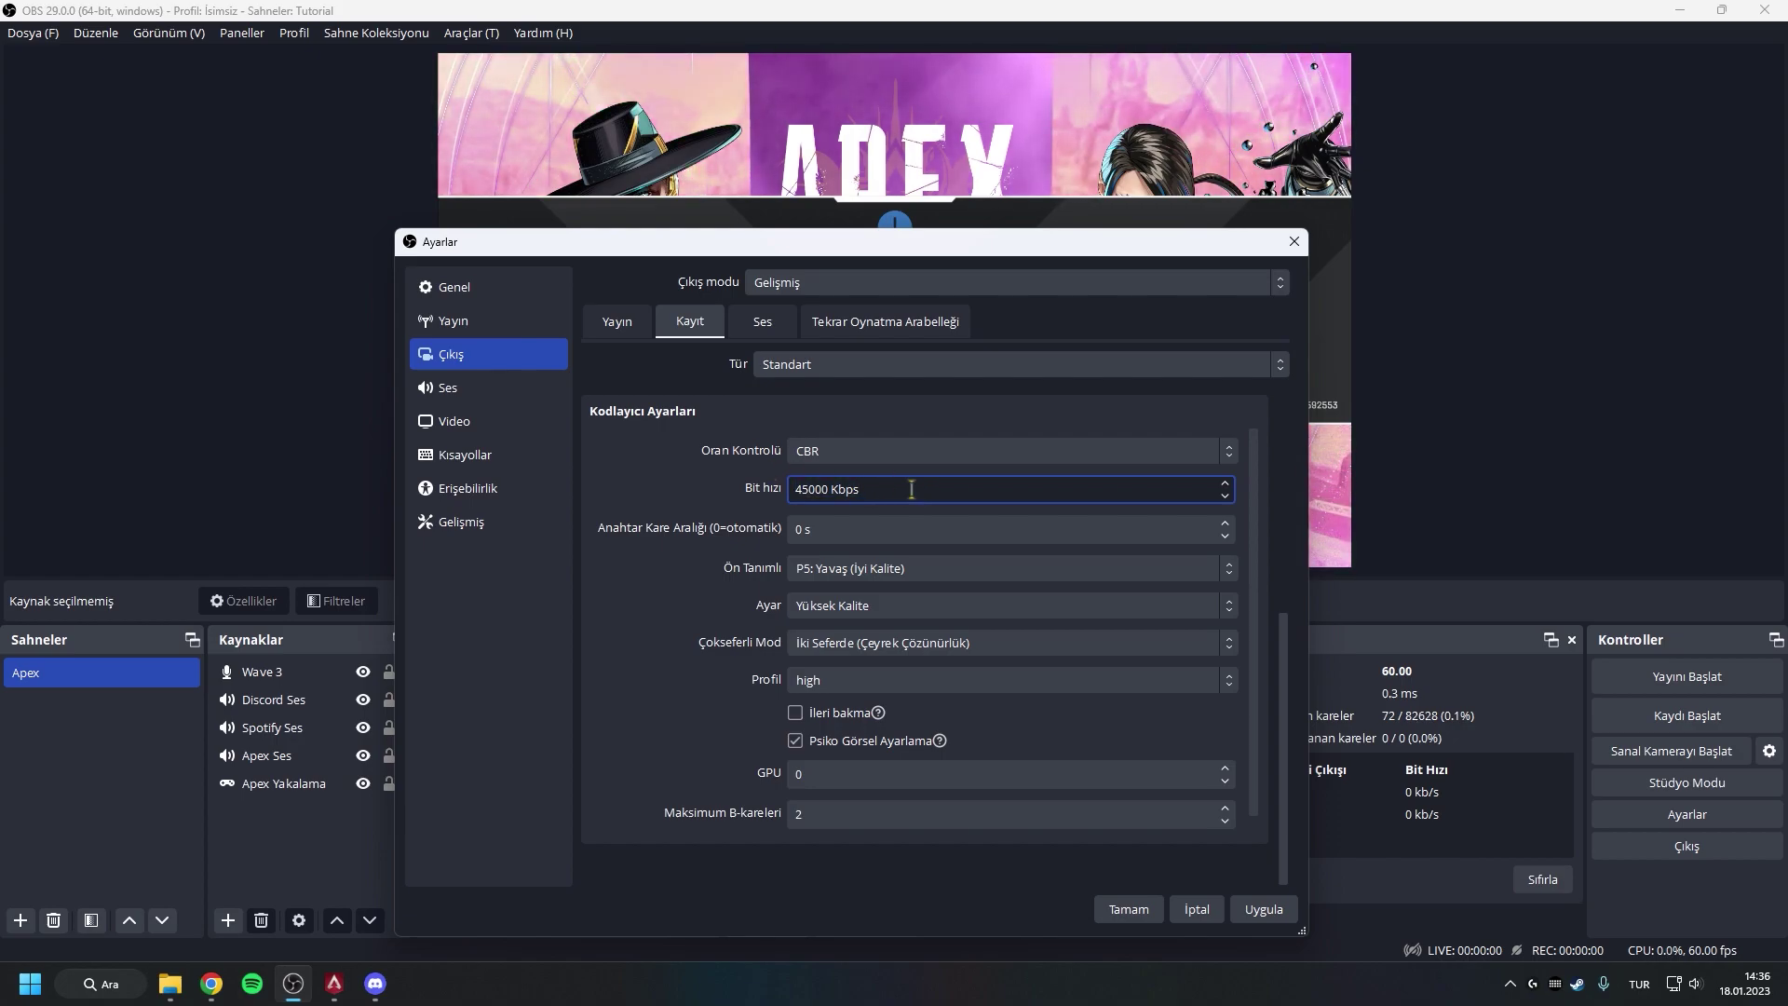
{"action": "double_click", "coordinate": [954, 500]}
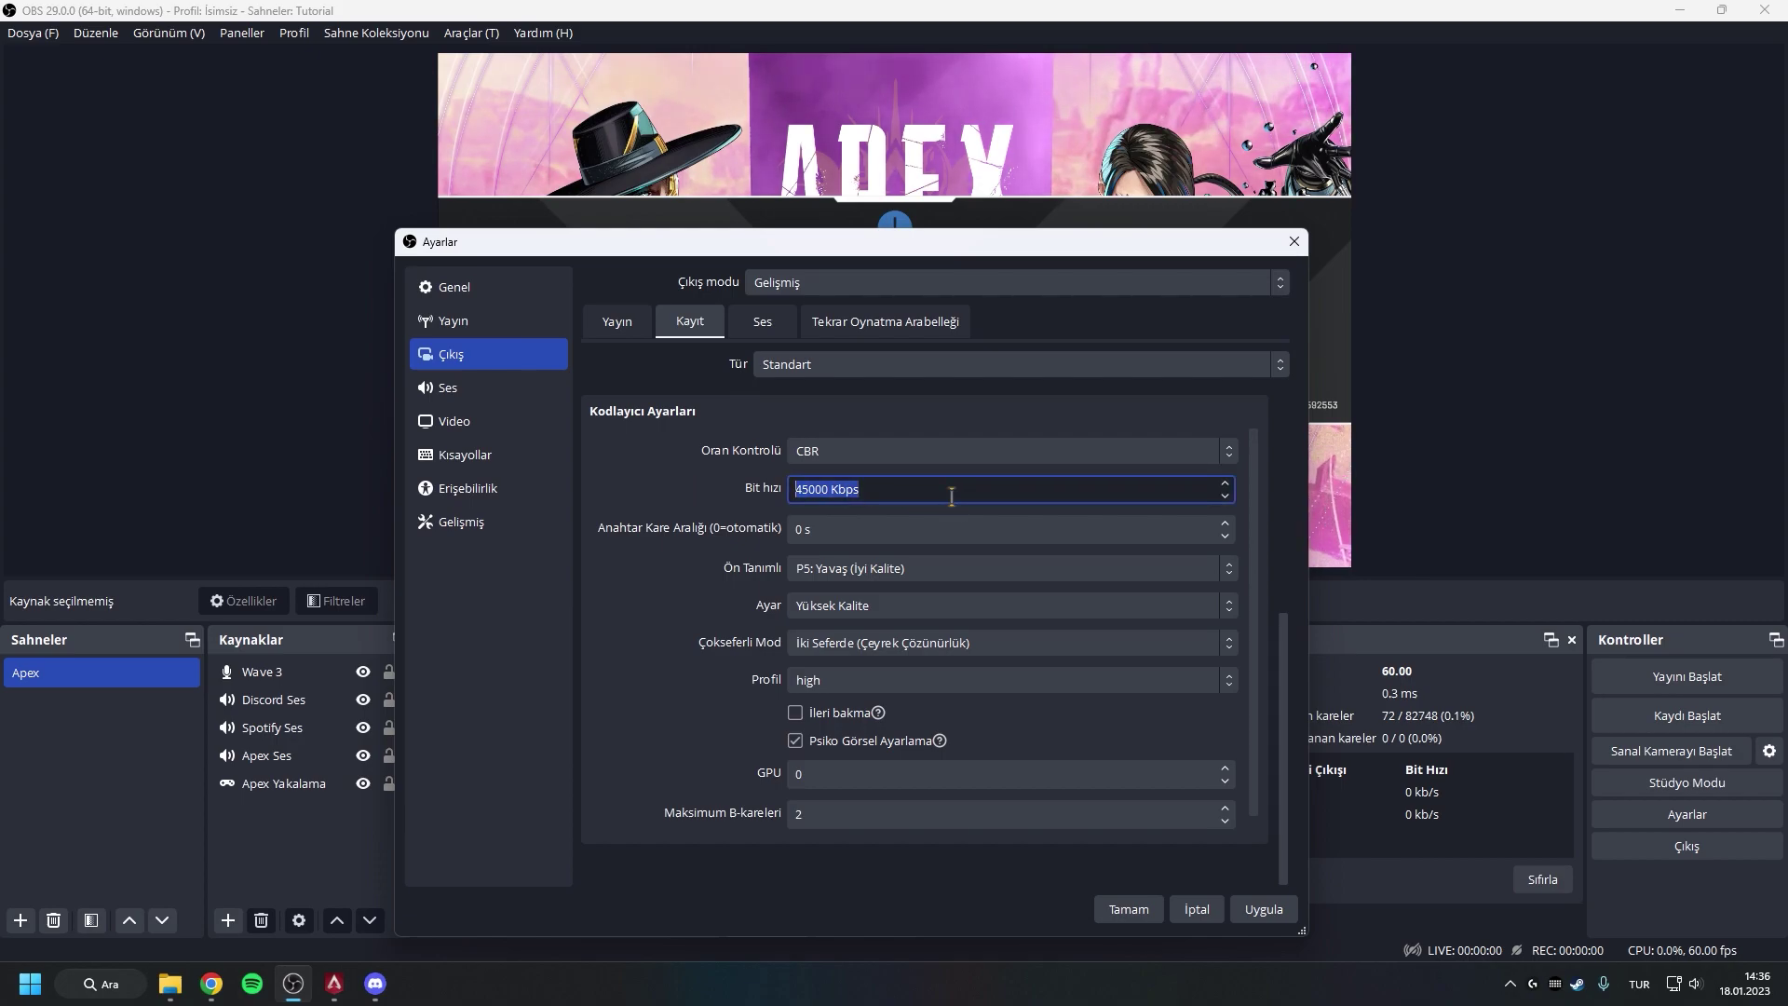
{"action": "left_click", "coordinate": [952, 496]}
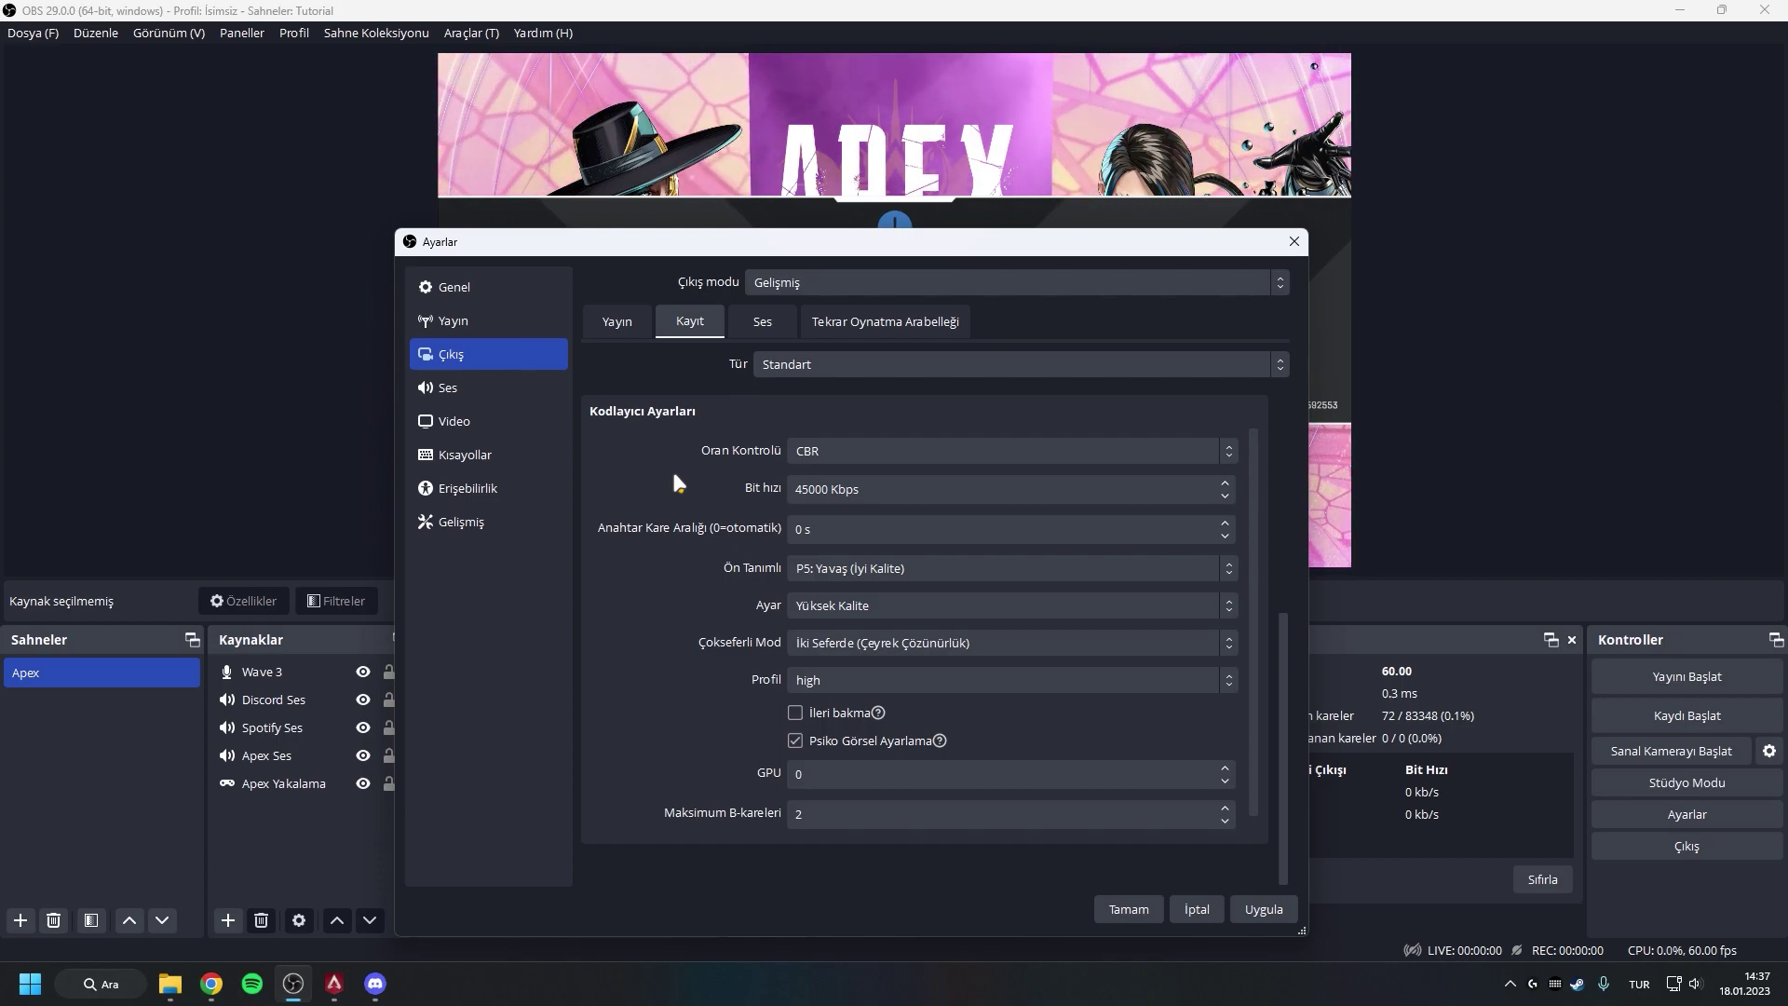
{"action": "triple_click", "coordinate": [962, 493]}
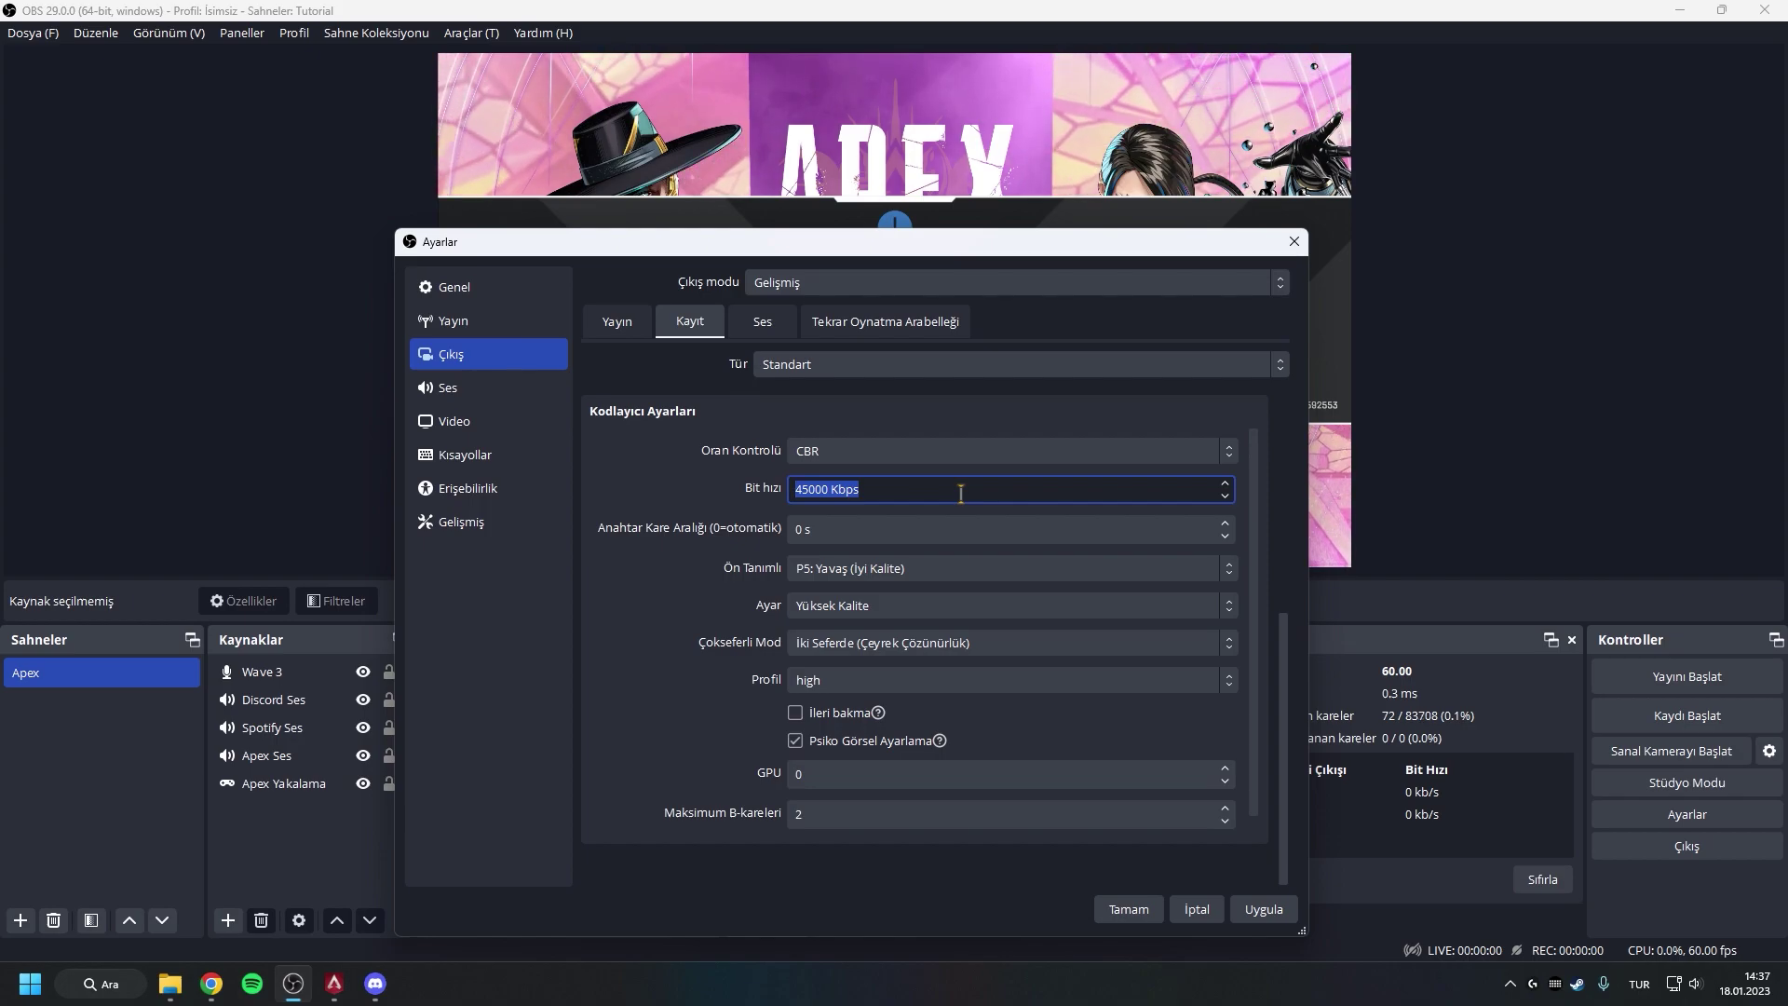
{"action": "left_click", "coordinate": [905, 493]}
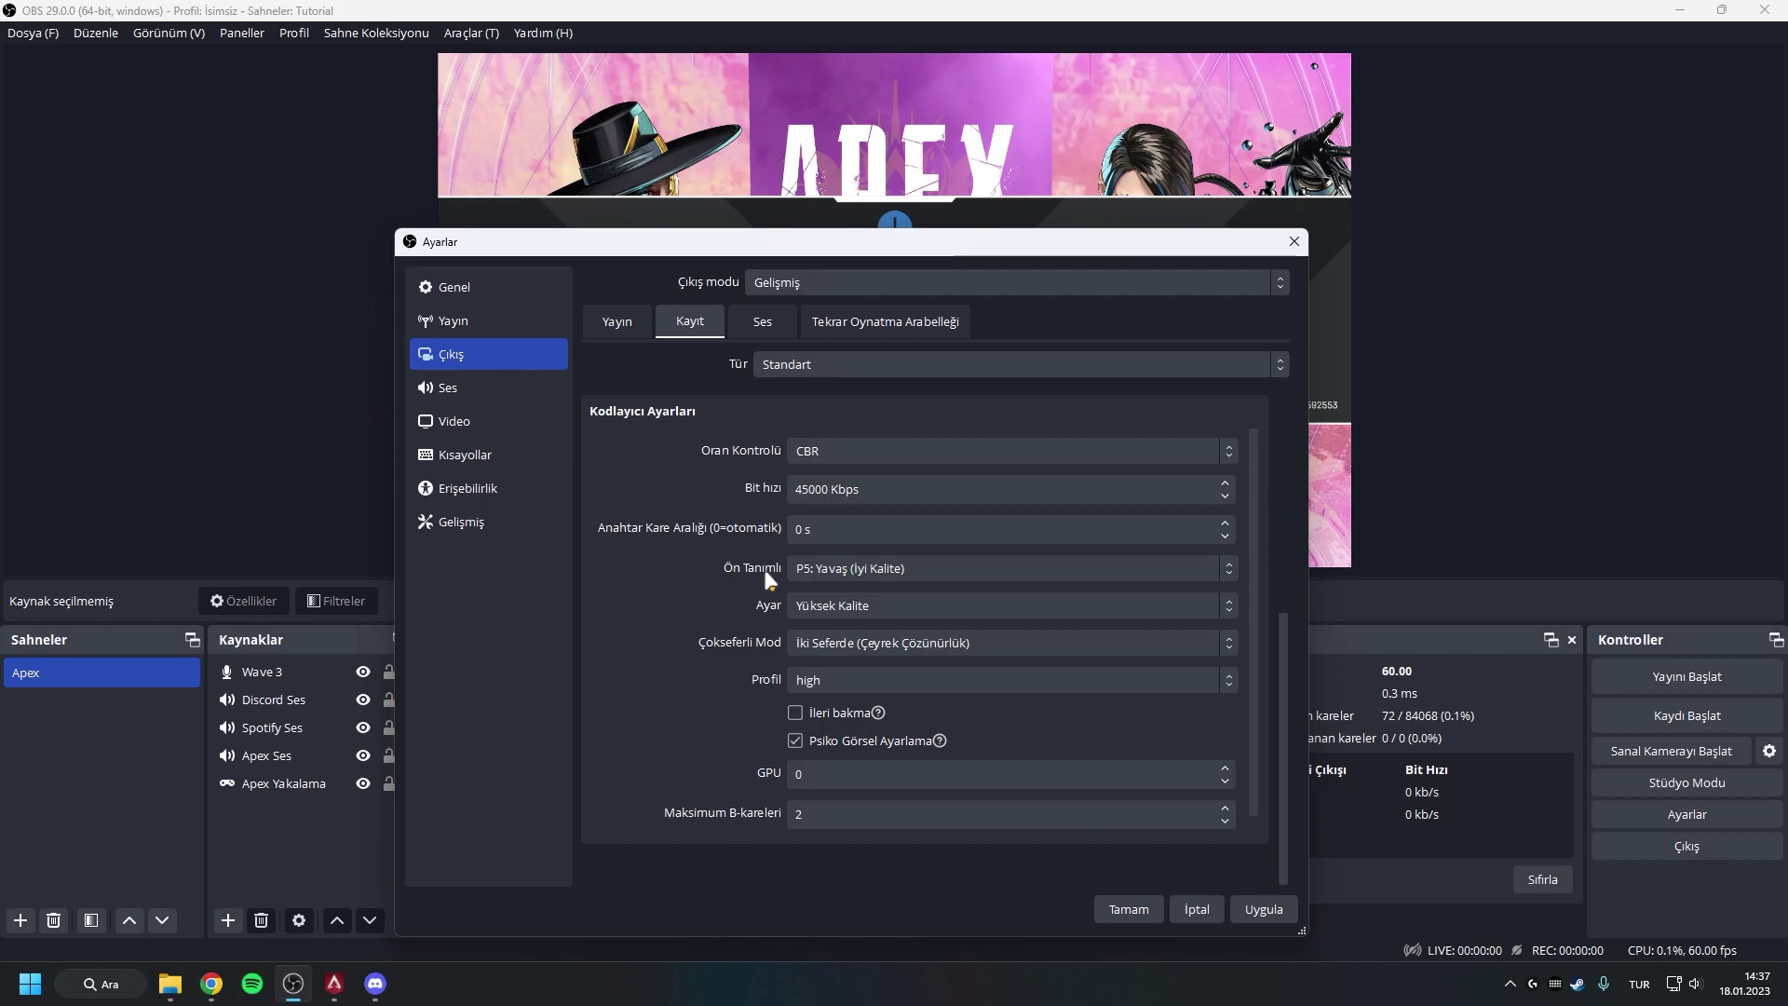
{"action": "mouse_move", "coordinate": [1285, 637]}
{"action": "left_mouse_down"}
{"action": "mouse_move", "coordinate": [1282, 568]}
{"action": "mouse_move", "coordinate": [1284, 649]}
{"action": "left_mouse_up"}
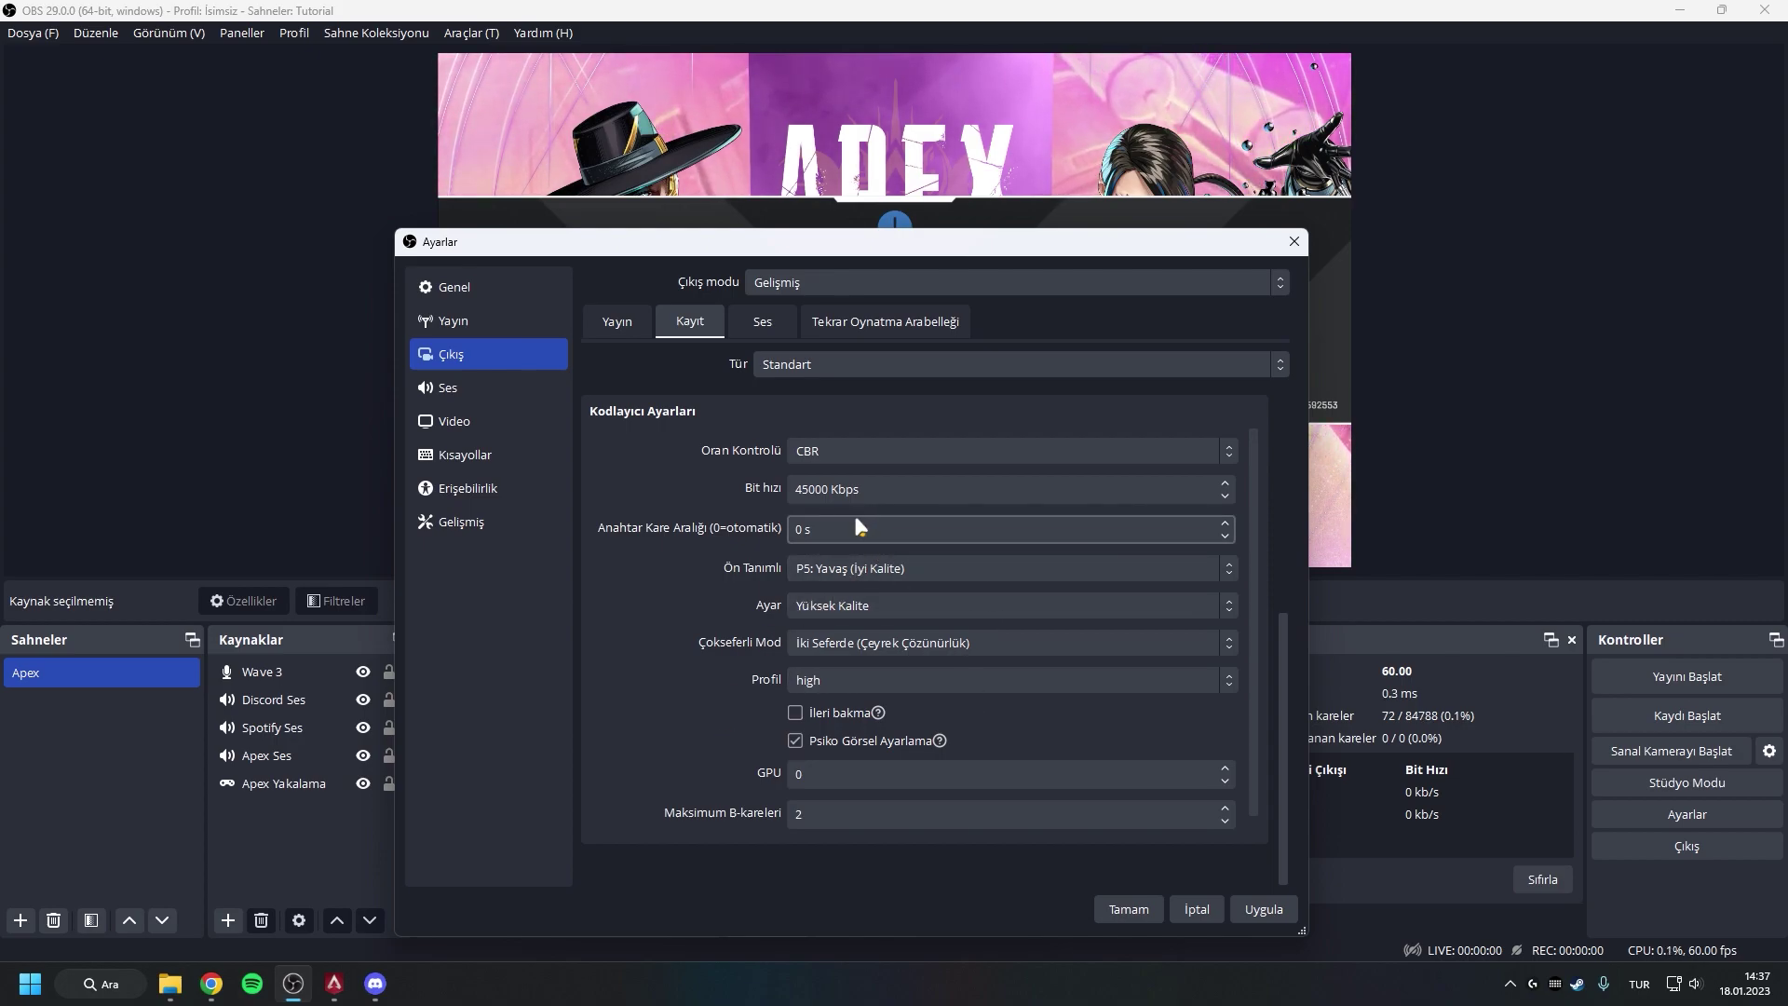
{"action": "scroll", "coordinate": [820, 659], "scroll_direction": "down", "scroll_amount": 1}
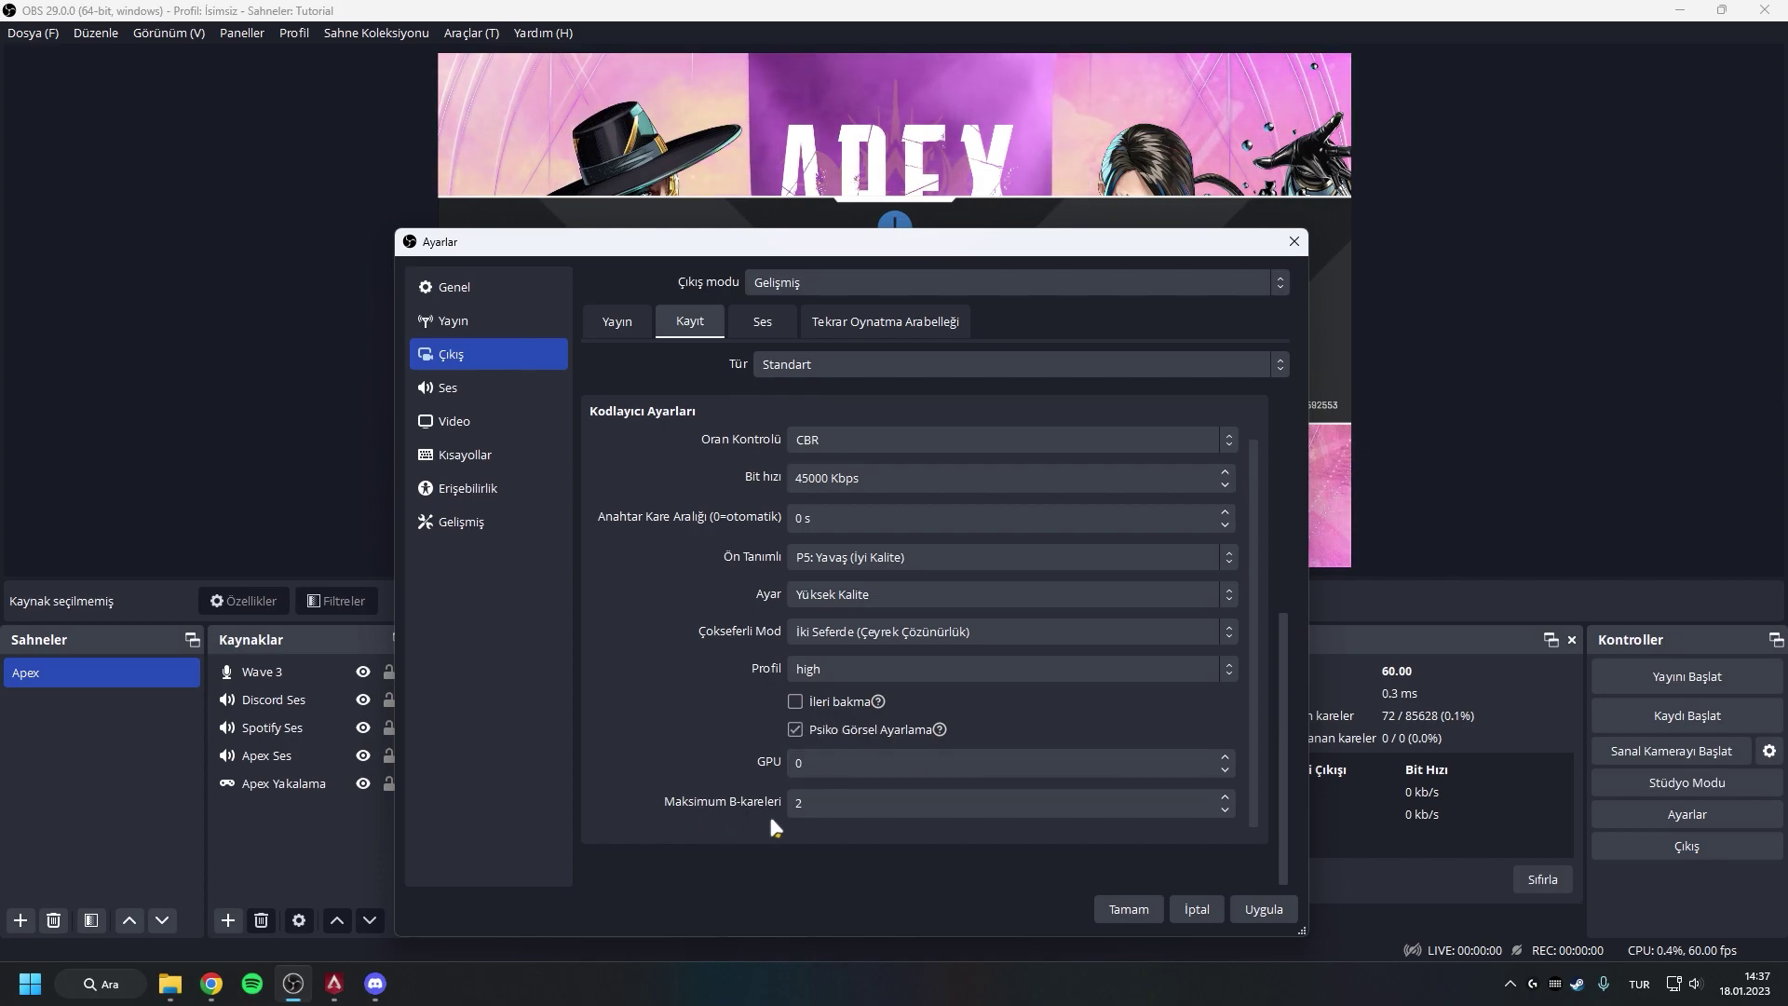
{"action": "left_click_drag", "start_coordinate": [1255, 665], "coordinate": [1283, 572]}
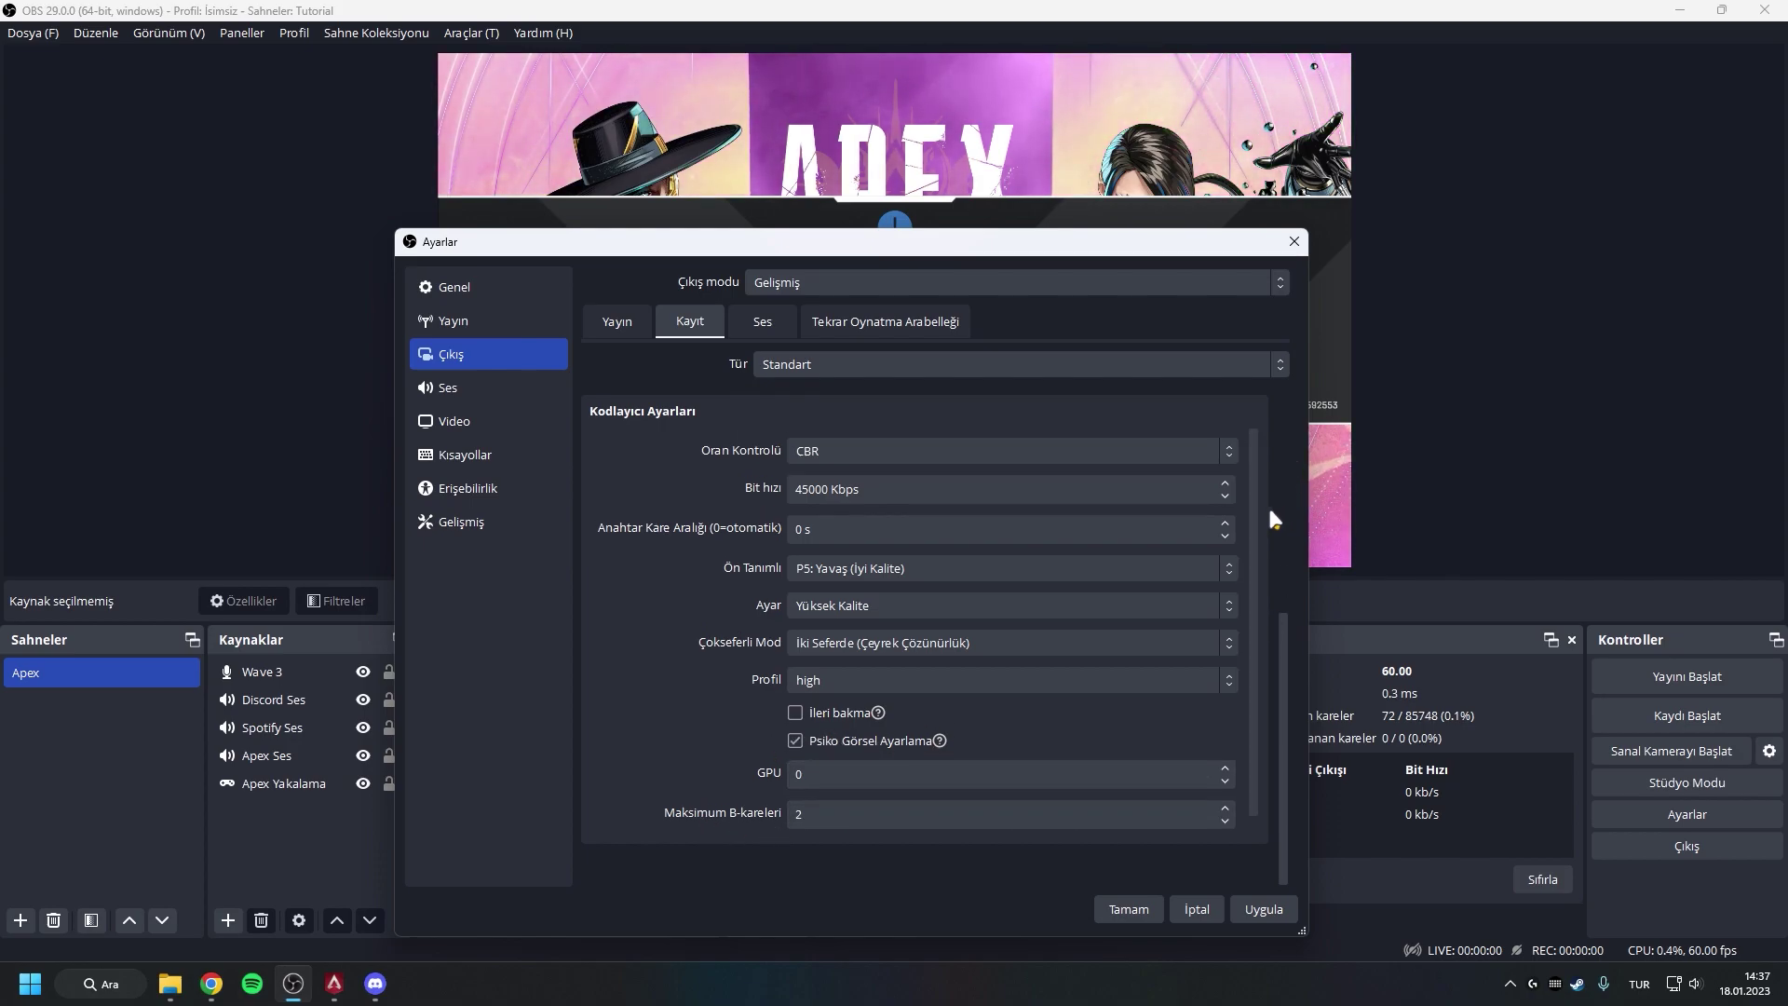
Close and reopen the settings, check the enabled audio tracks for the recording output, and confirm the settings
{"action": "key", "text": "Escape"}
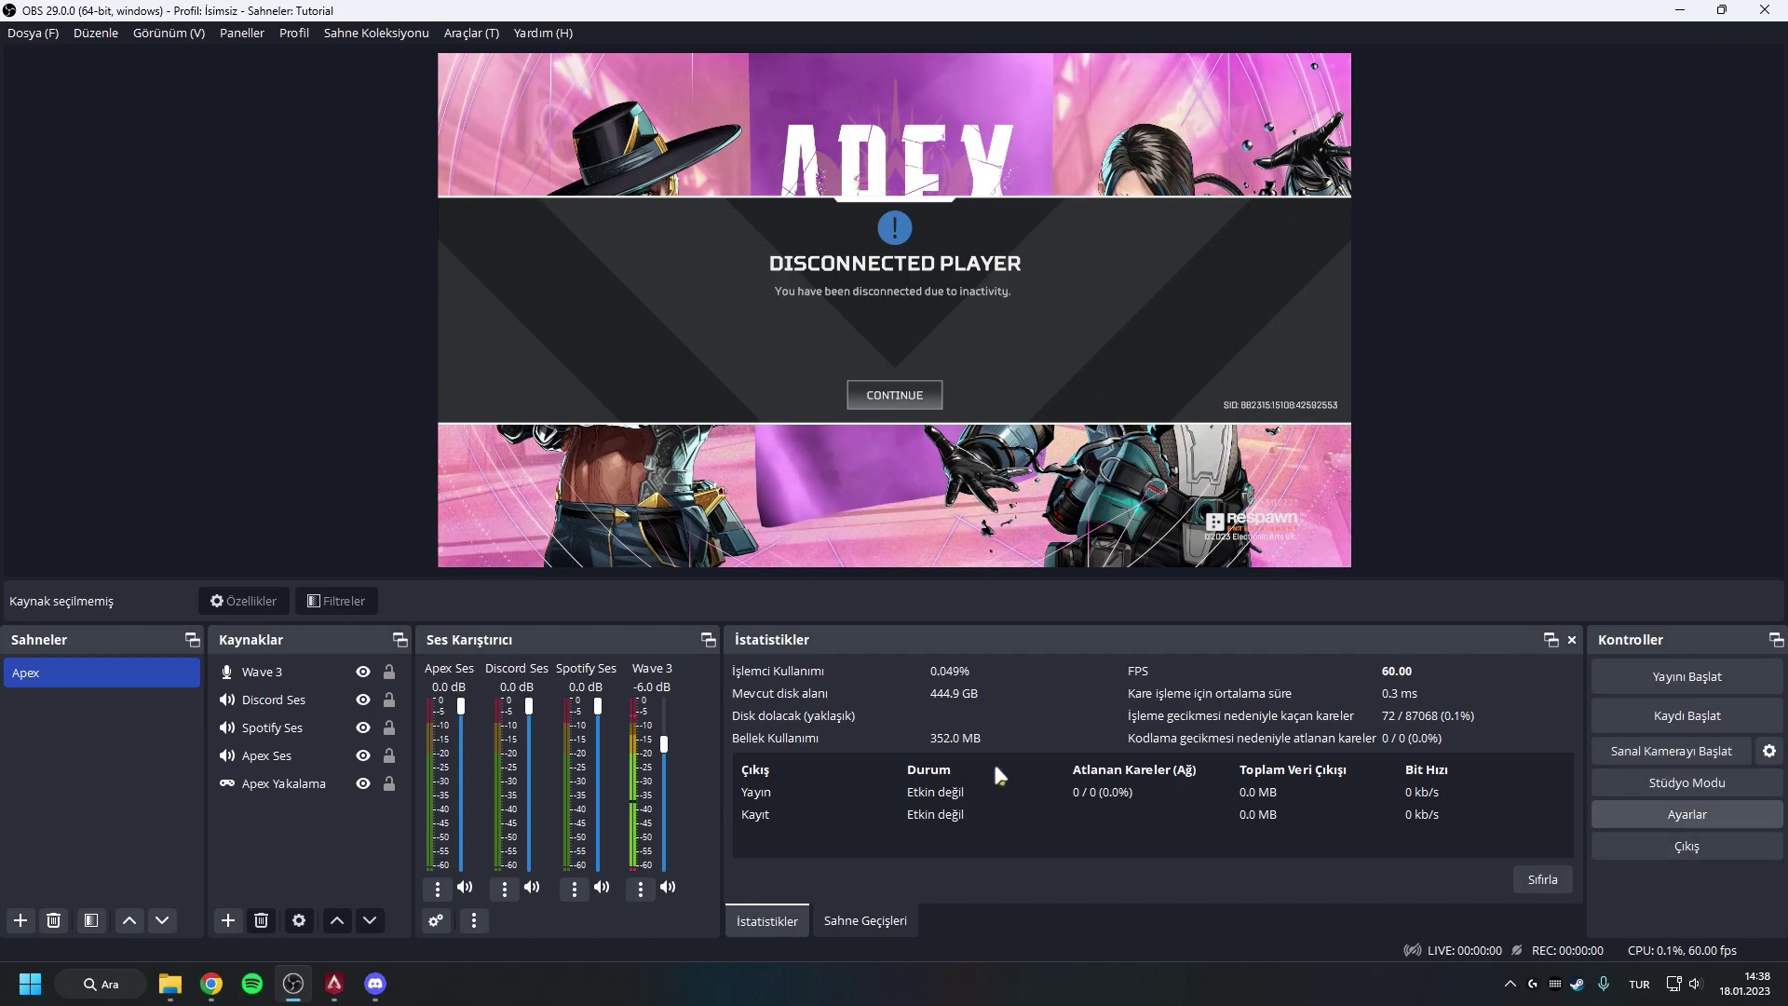
{"action": "left_click", "coordinate": [1687, 815]}
{"action": "left_click", "coordinate": [568, 274]}
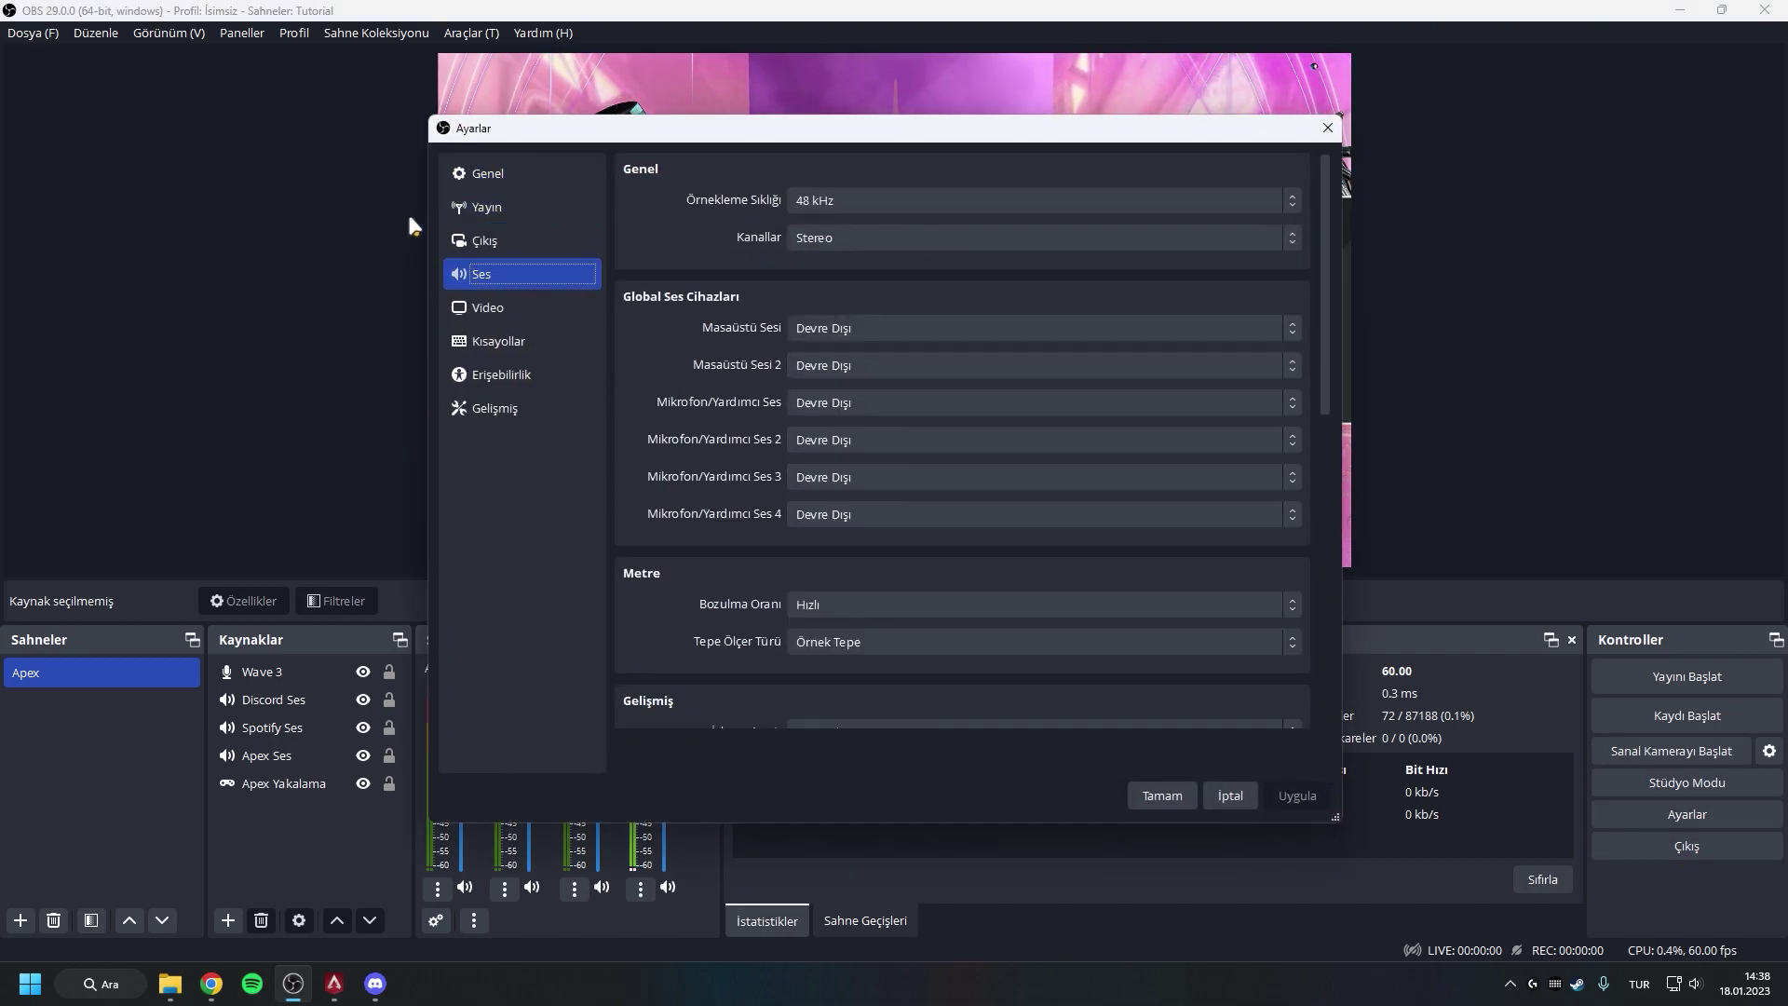
{"action": "left_click", "coordinate": [484, 241]}
{"action": "left_click", "coordinate": [723, 207]}
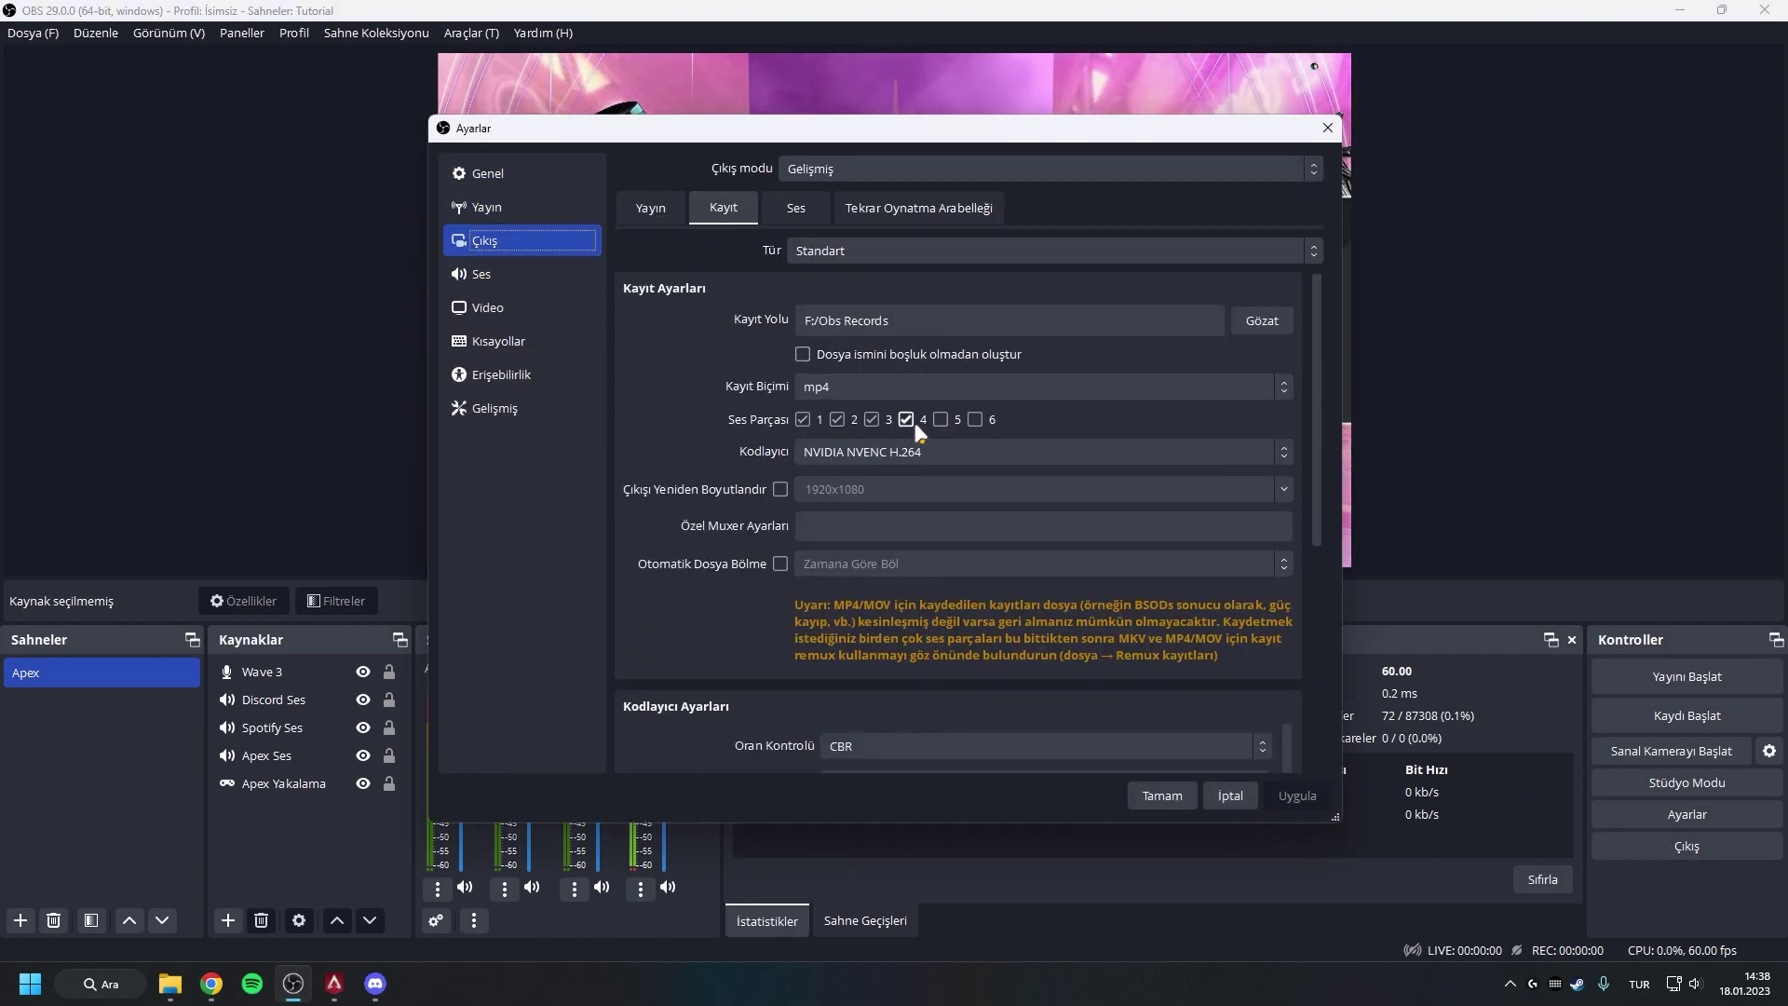
{"action": "left_click", "coordinate": [1164, 797]}
Start recording, switch to Apex Legends and continue past its disconnection notice
{"action": "left_click", "coordinate": [1662, 717]}
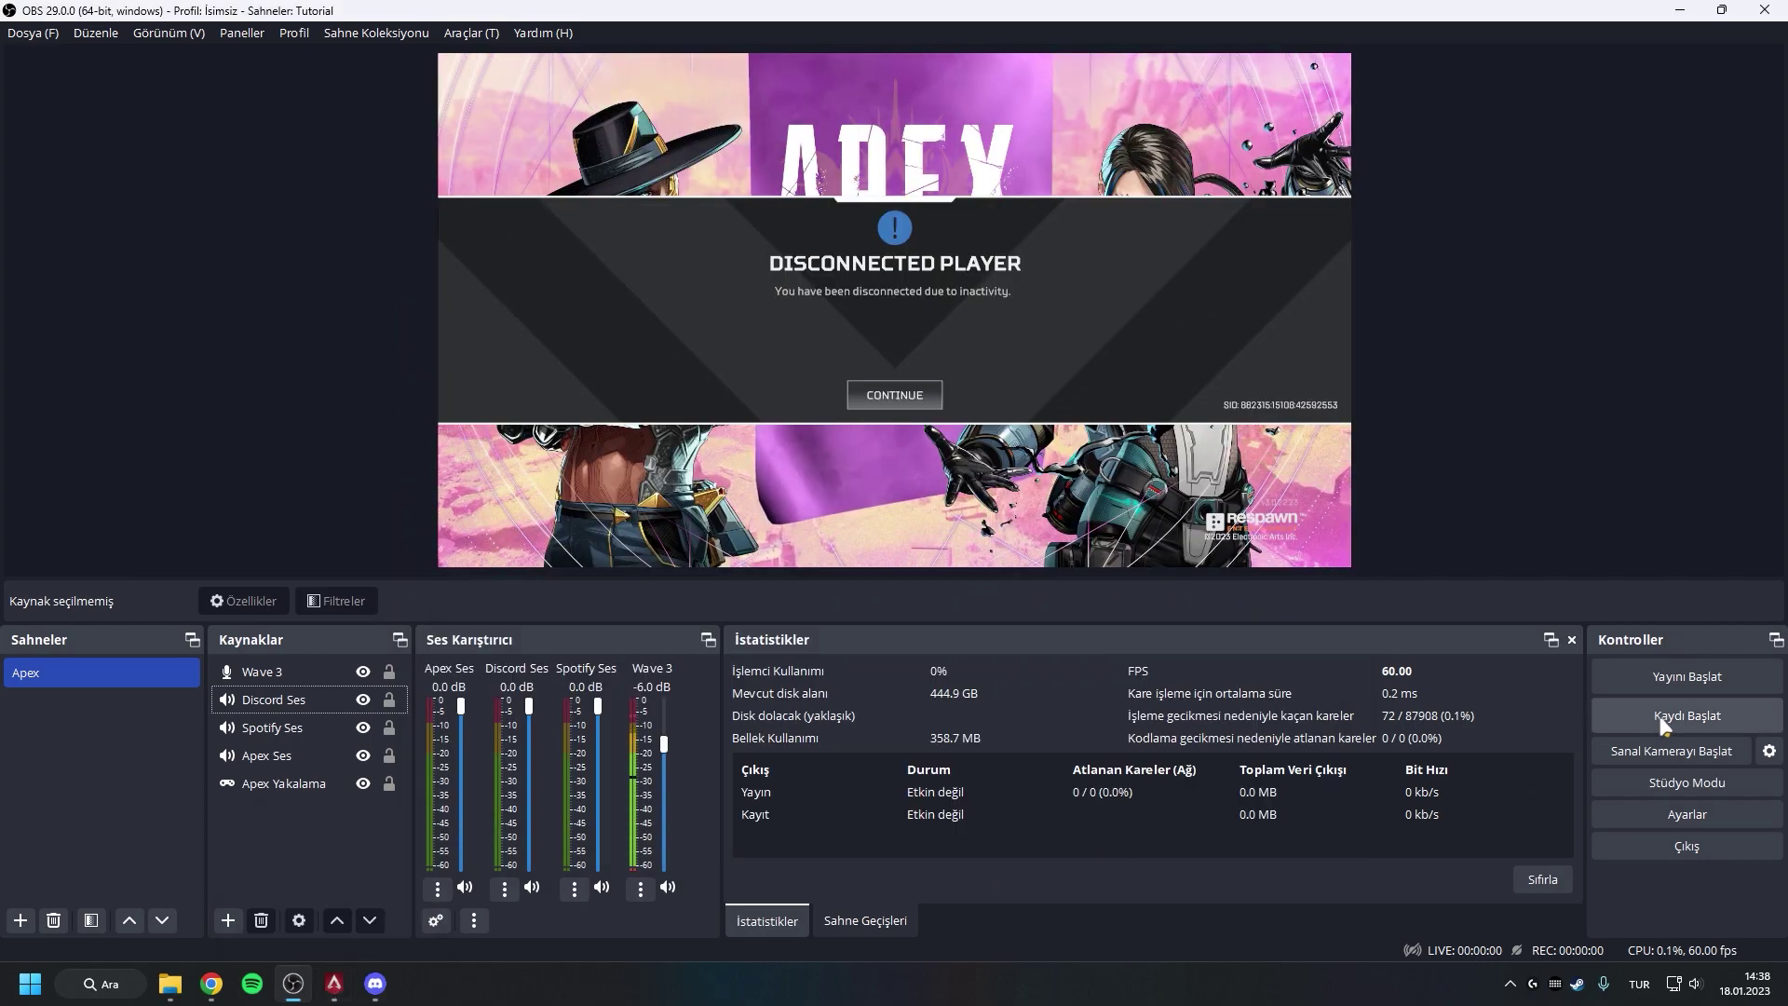
{"action": "left_click", "coordinate": [335, 985]}
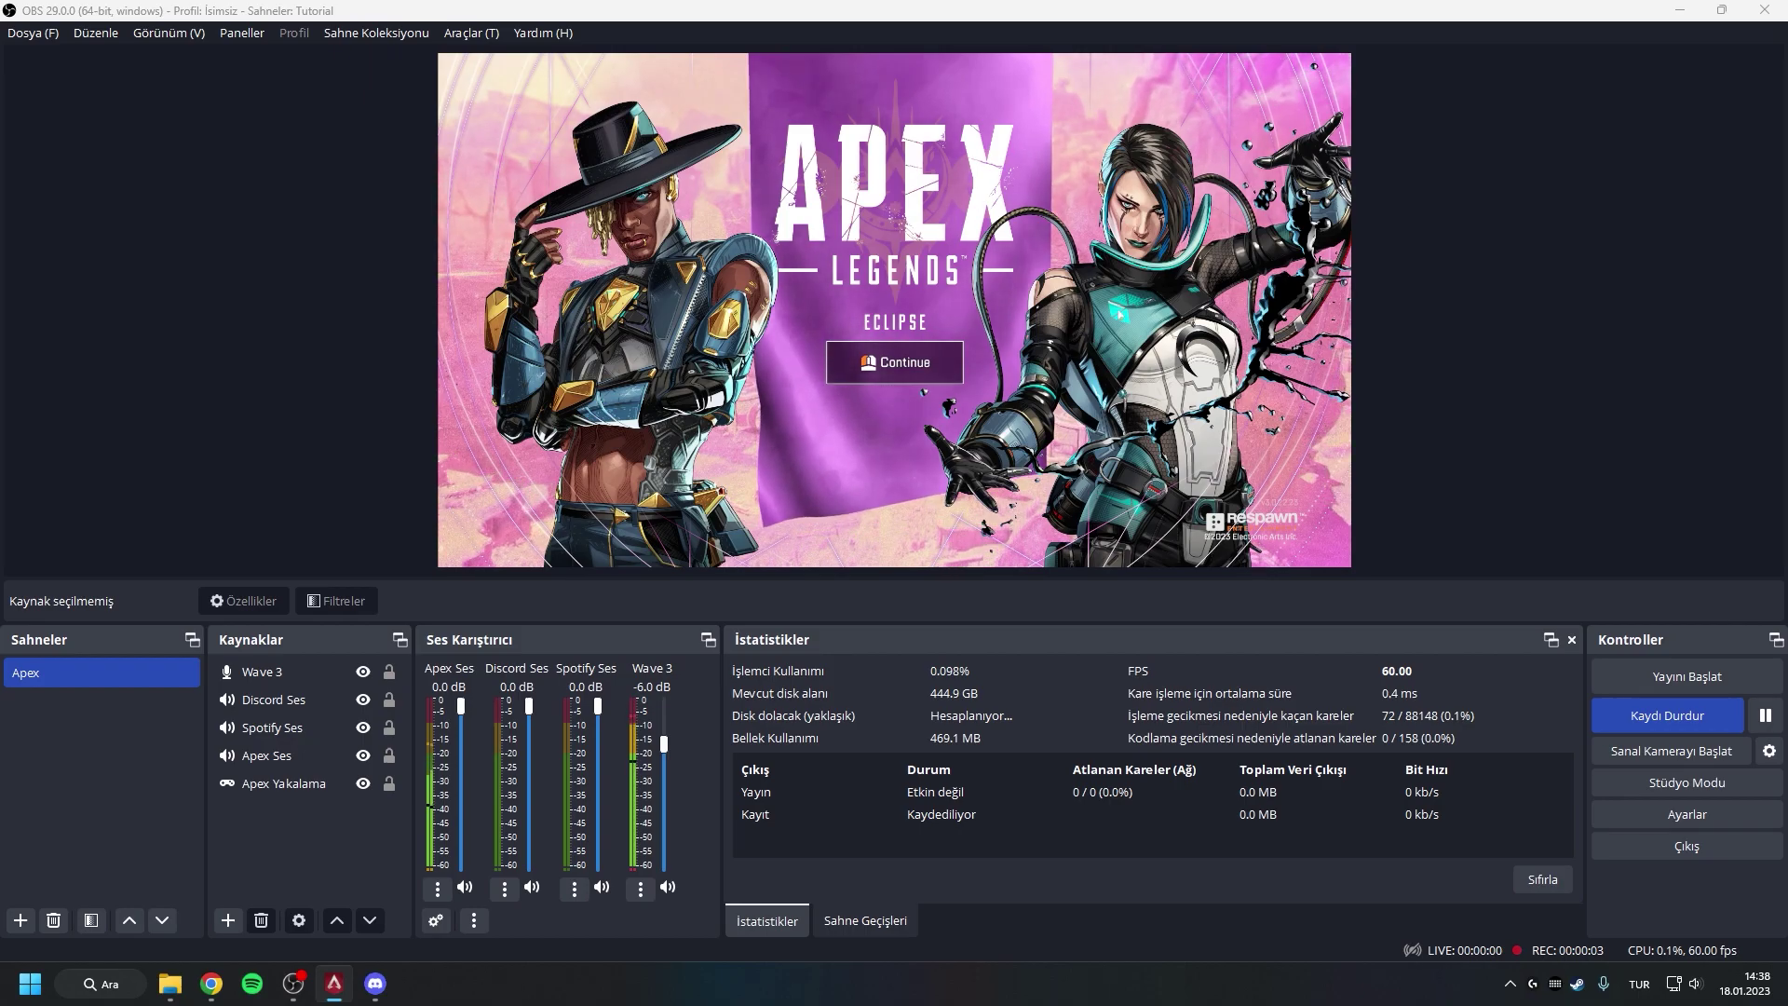
{"action": "key", "text": "Return"}
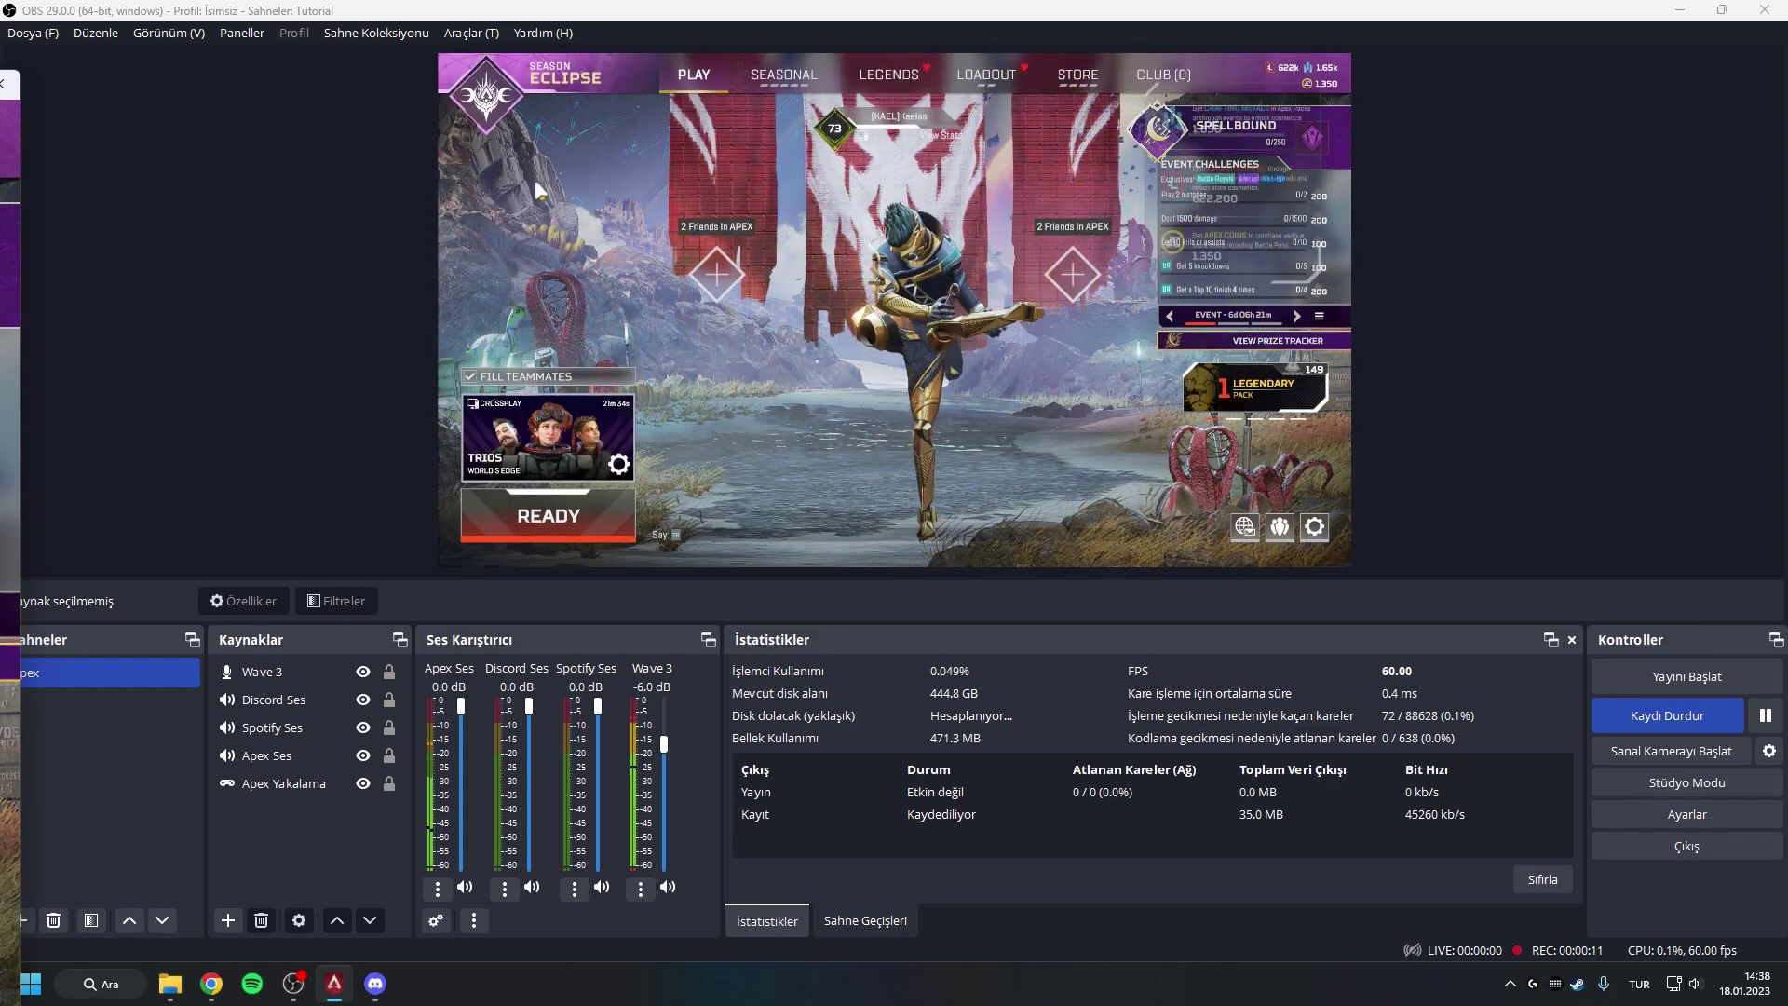
Bring the Apex Legends window onto the main screen and start a firing range session
{"action": "left_click_drag", "start_coordinate": [0, 90], "coordinate": [1446, 4]}
{"action": "left_click", "coordinate": [224, 801]}
{"action": "left_click", "coordinate": [430, 170]}
{"action": "left_click", "coordinate": [351, 932]}
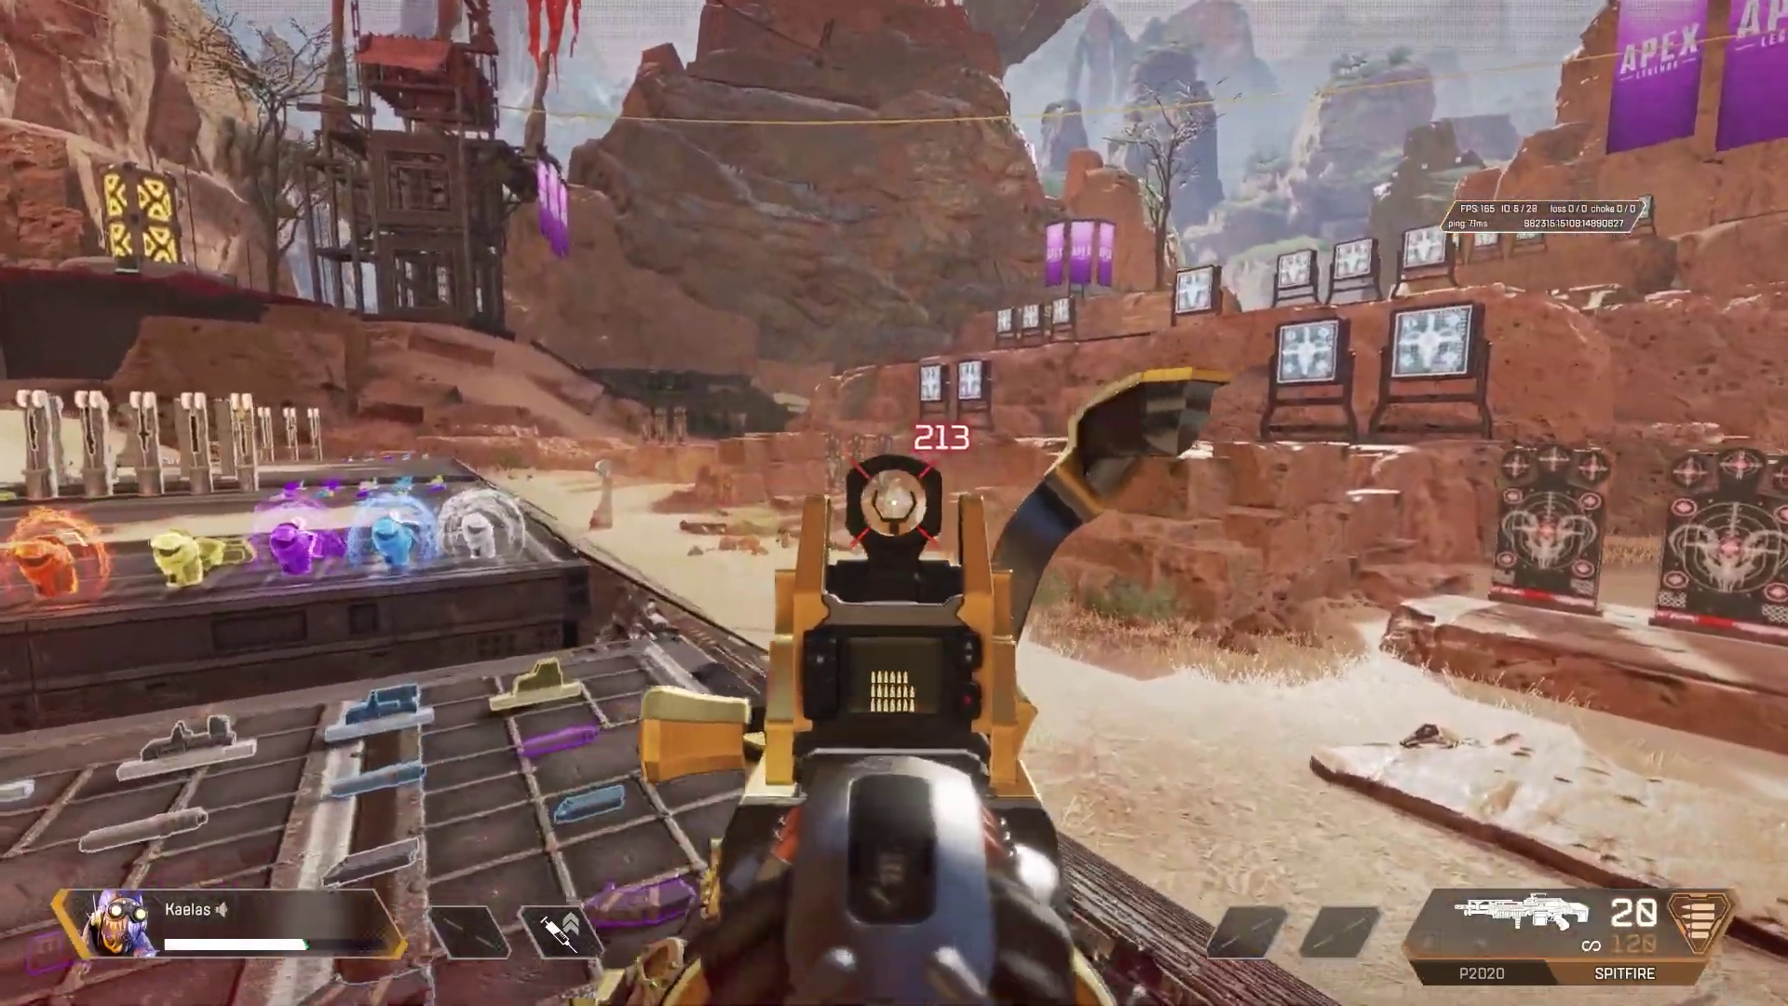
{"action": "key", "text": "r"}
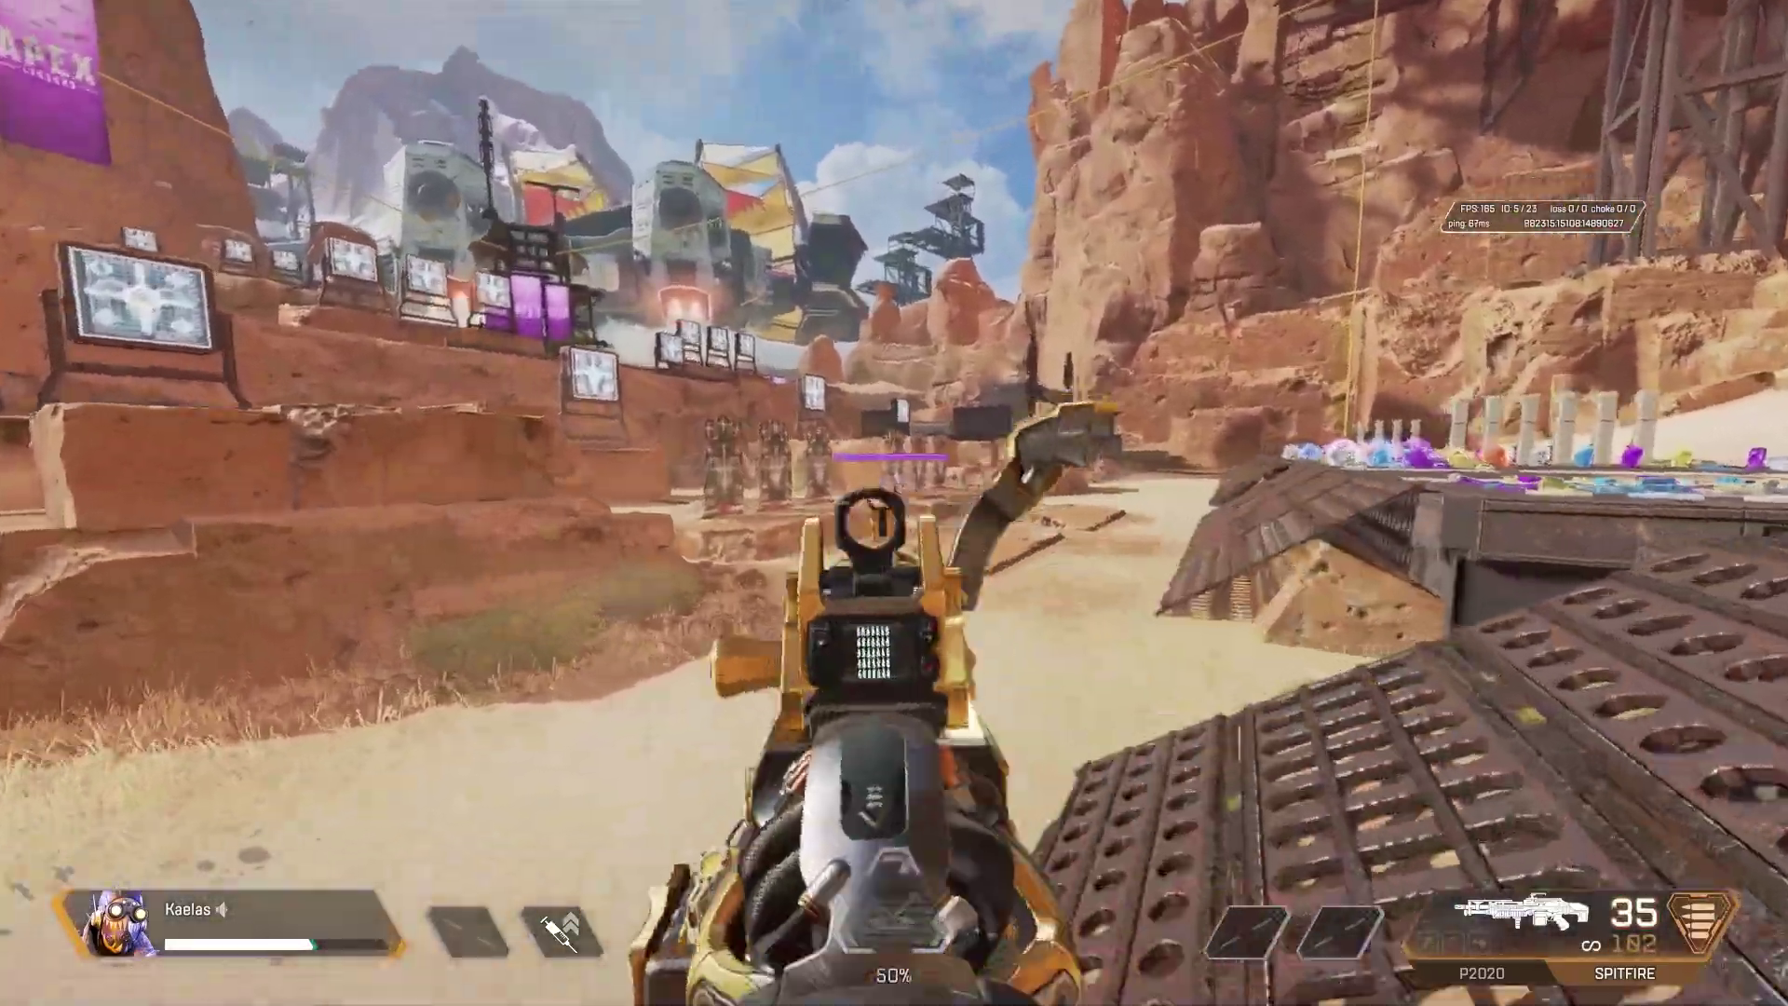
{"action": "left_click_drag", "start_coordinate": [895, 503], "coordinate": [894, 503]}
{"action": "right_click", "coordinate": [895, 503]}
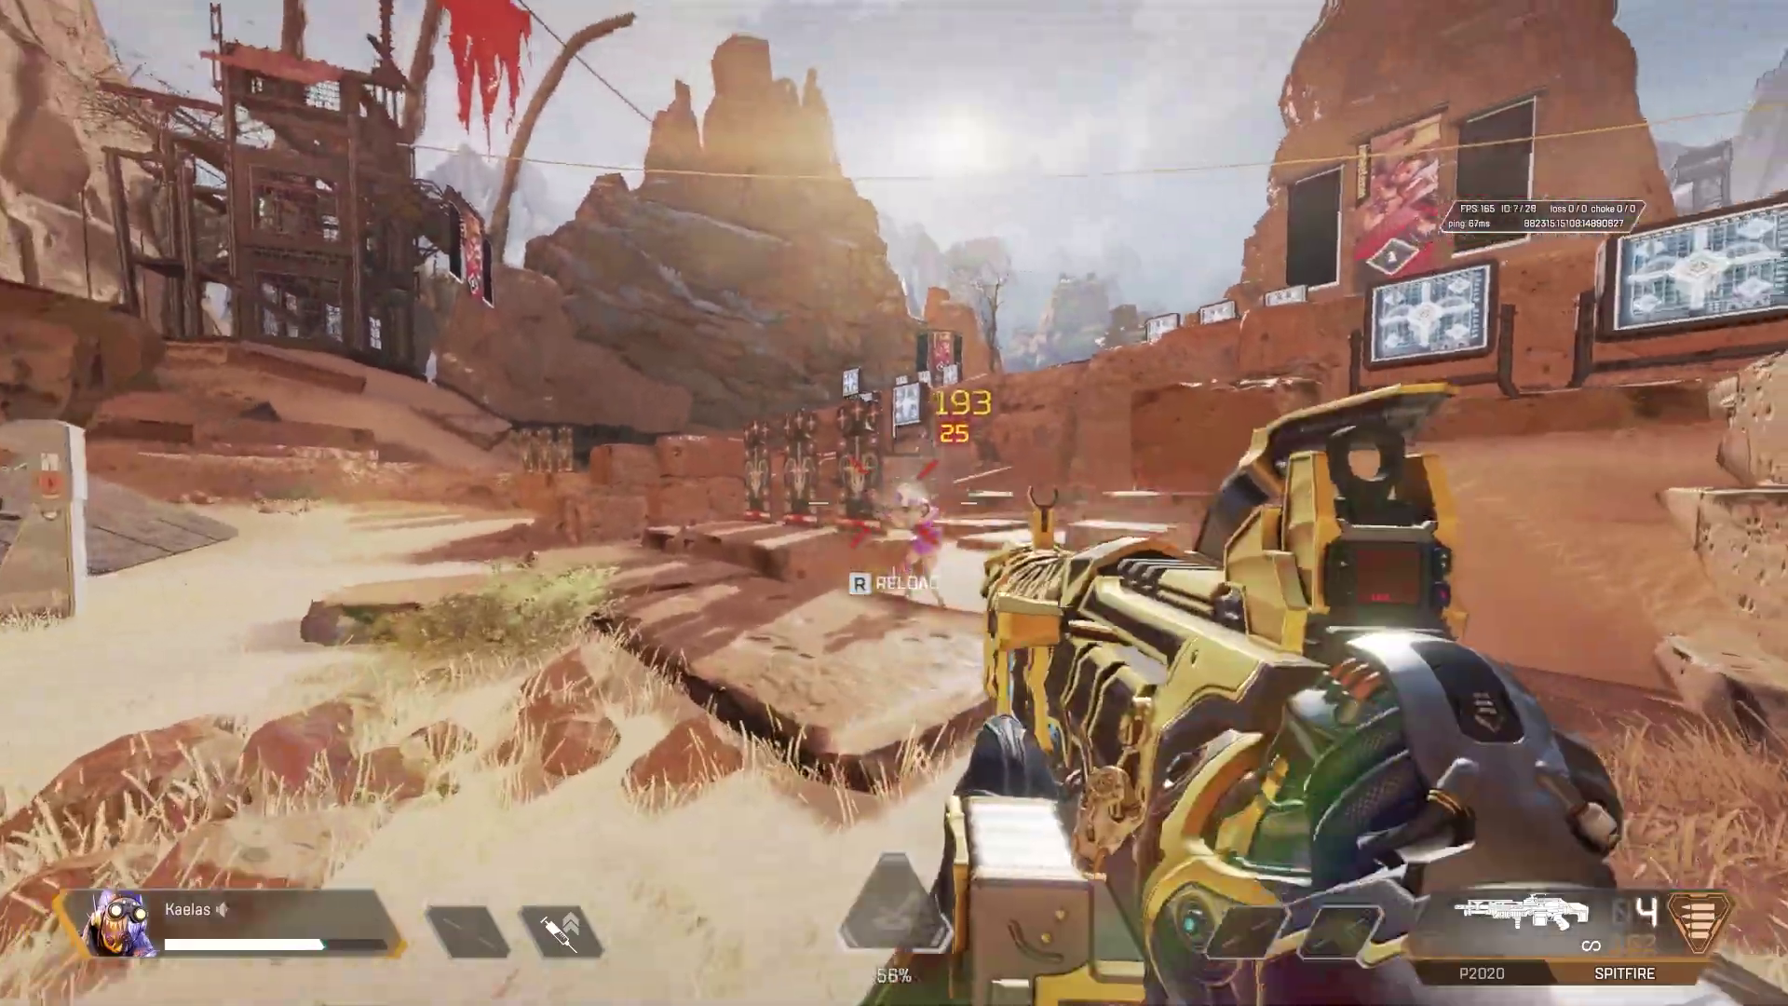
{"action": "key", "text": "r"}
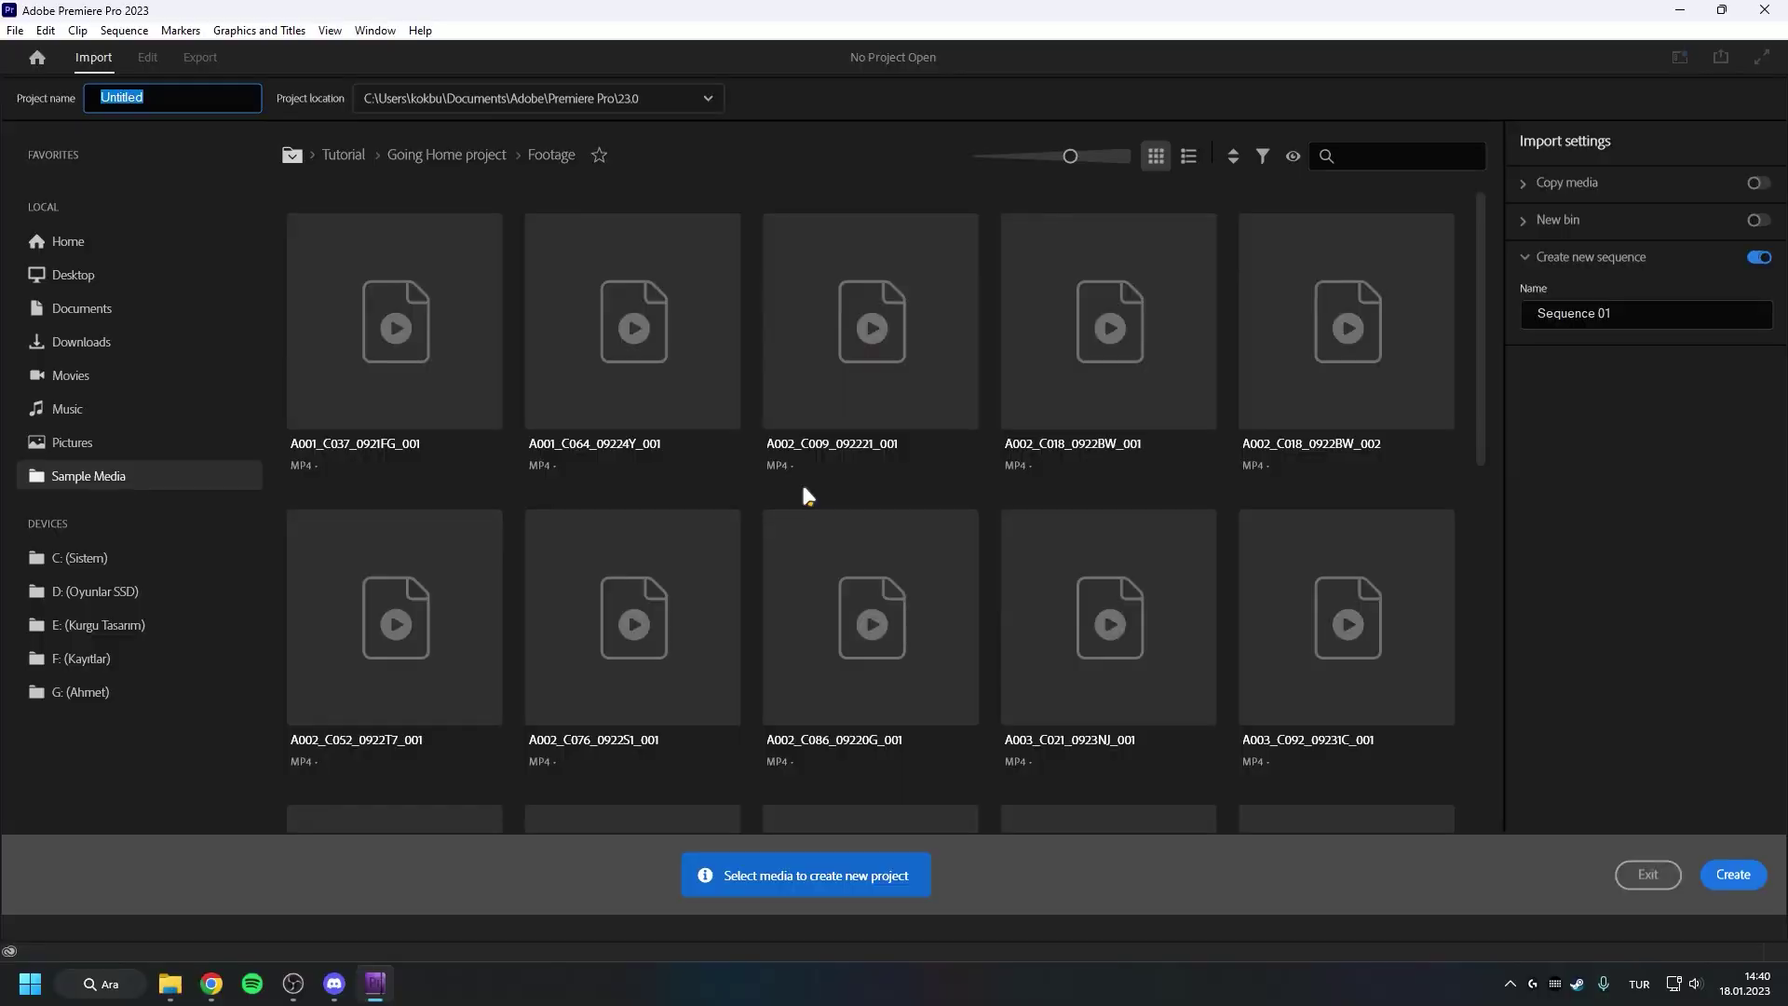
{"action": "type", "text": "Obs ayar"}
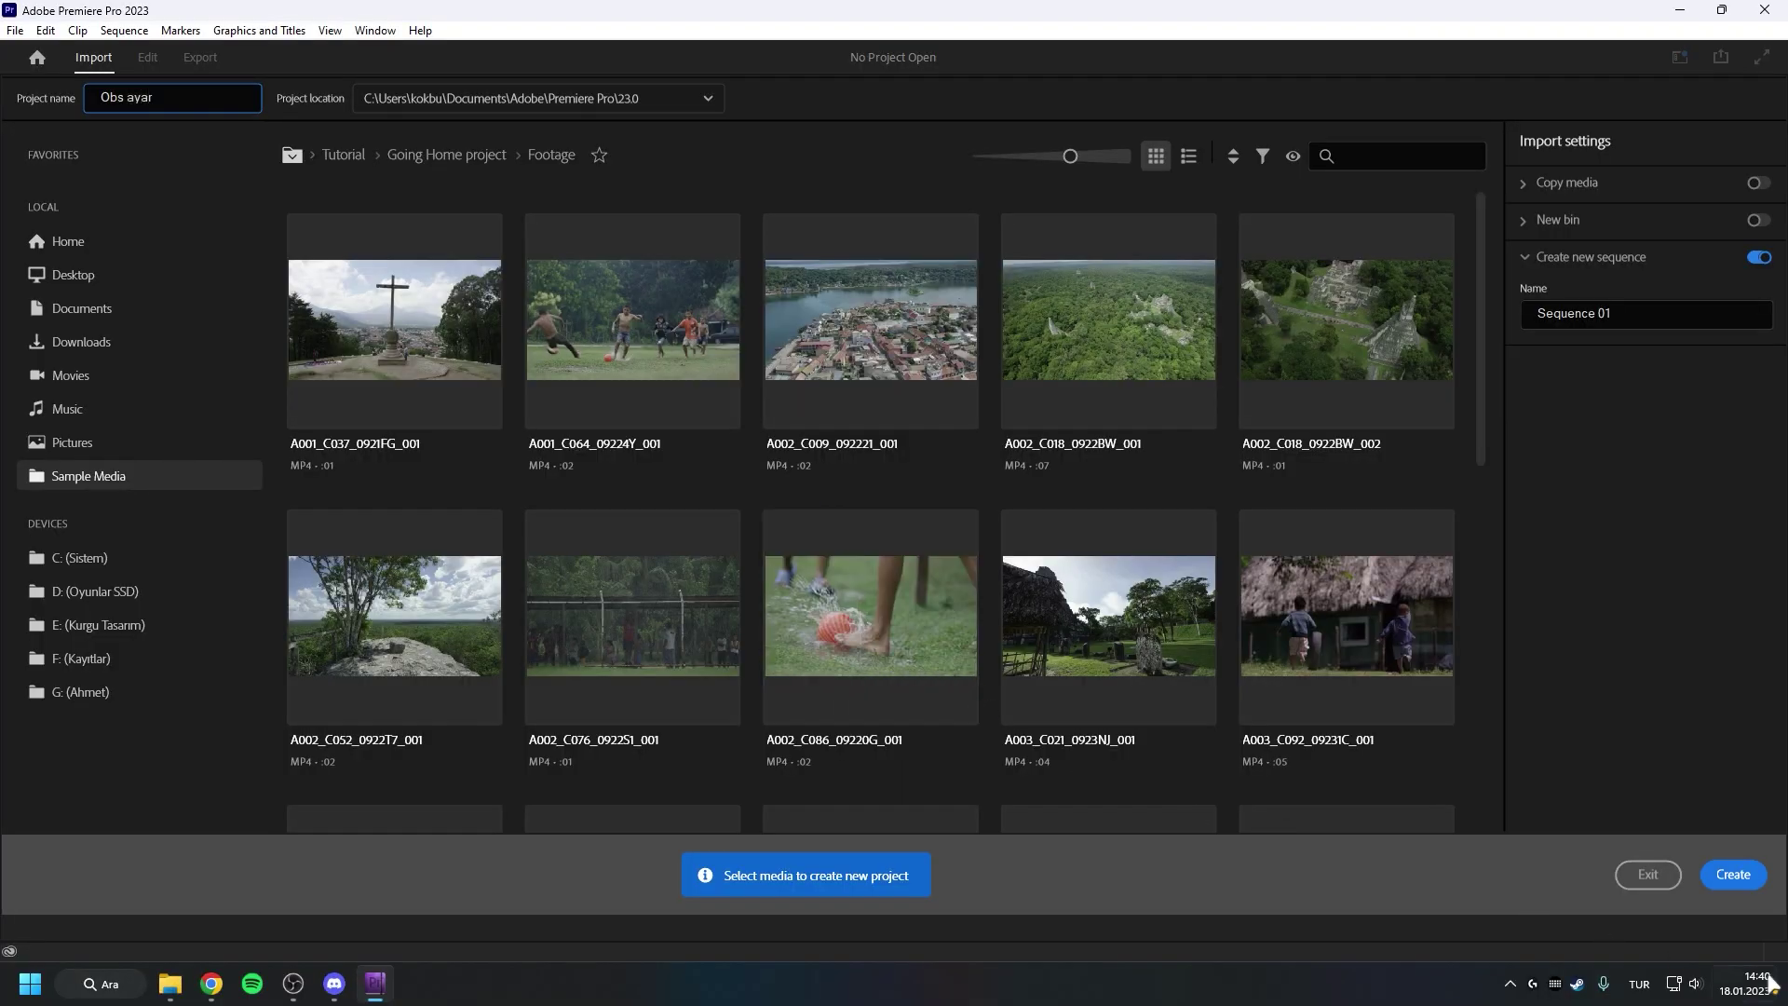
{"action": "key", "text": "Return"}
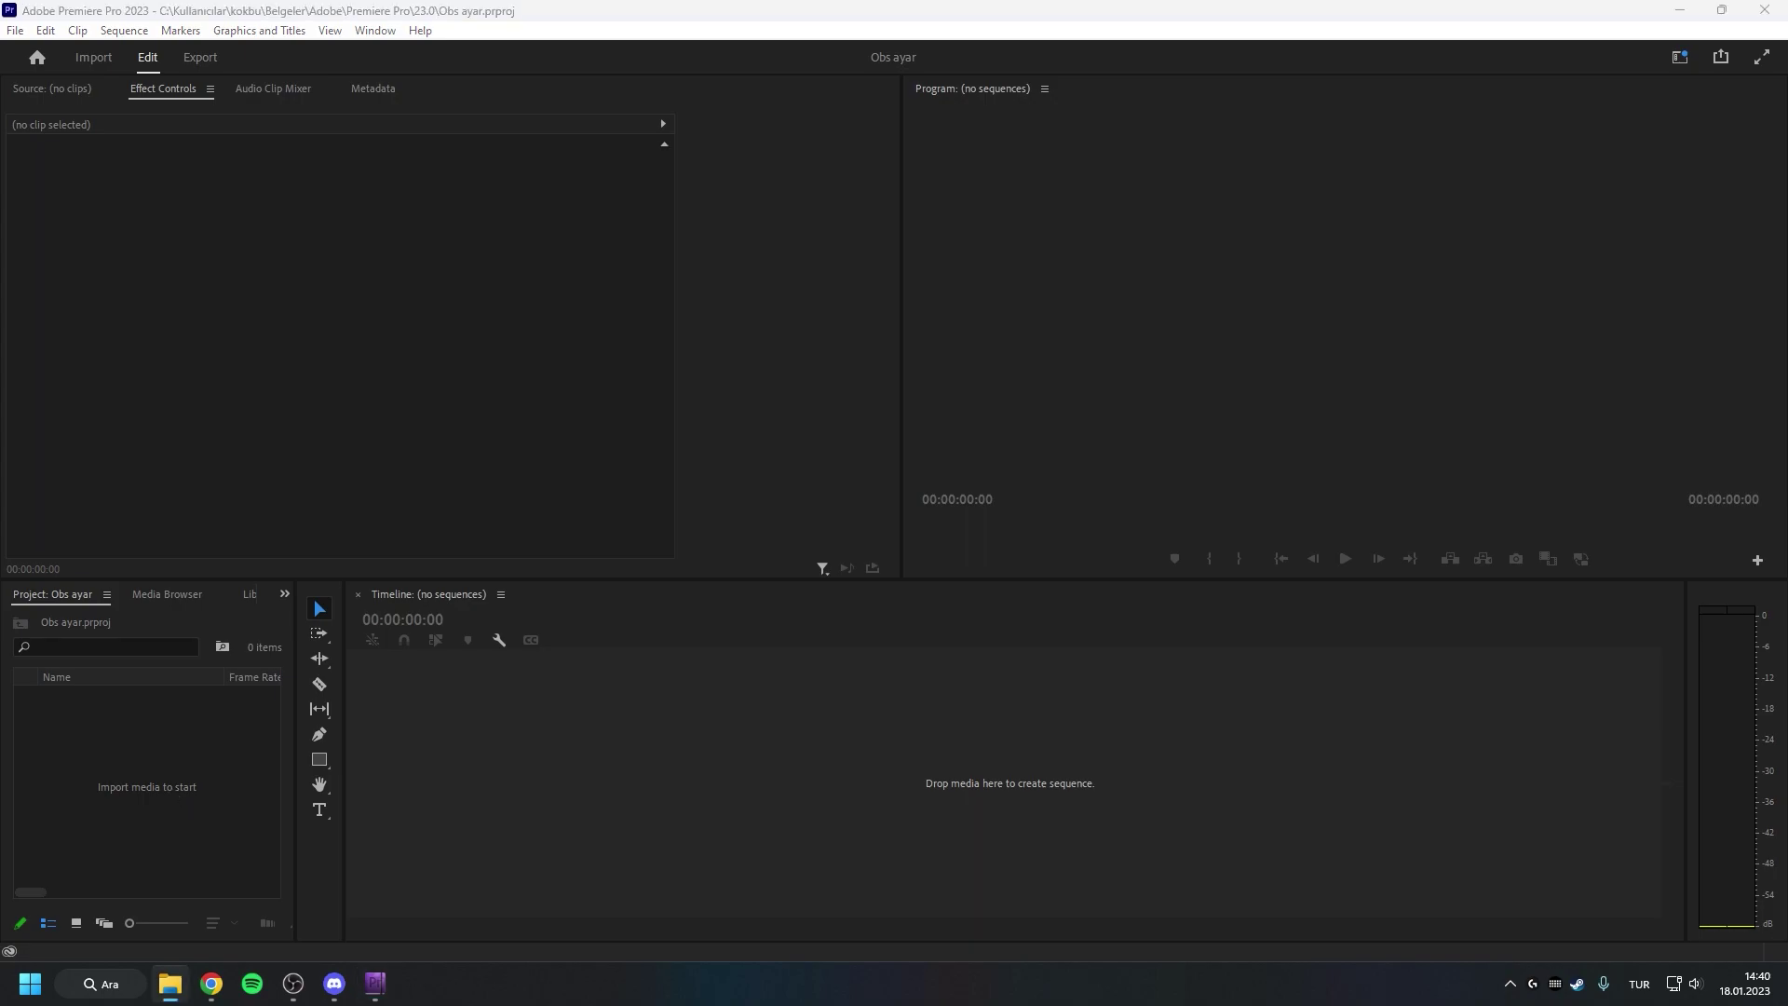
{"action": "left_click_drag", "start_coordinate": [610, 452], "coordinate": [159, 784]}
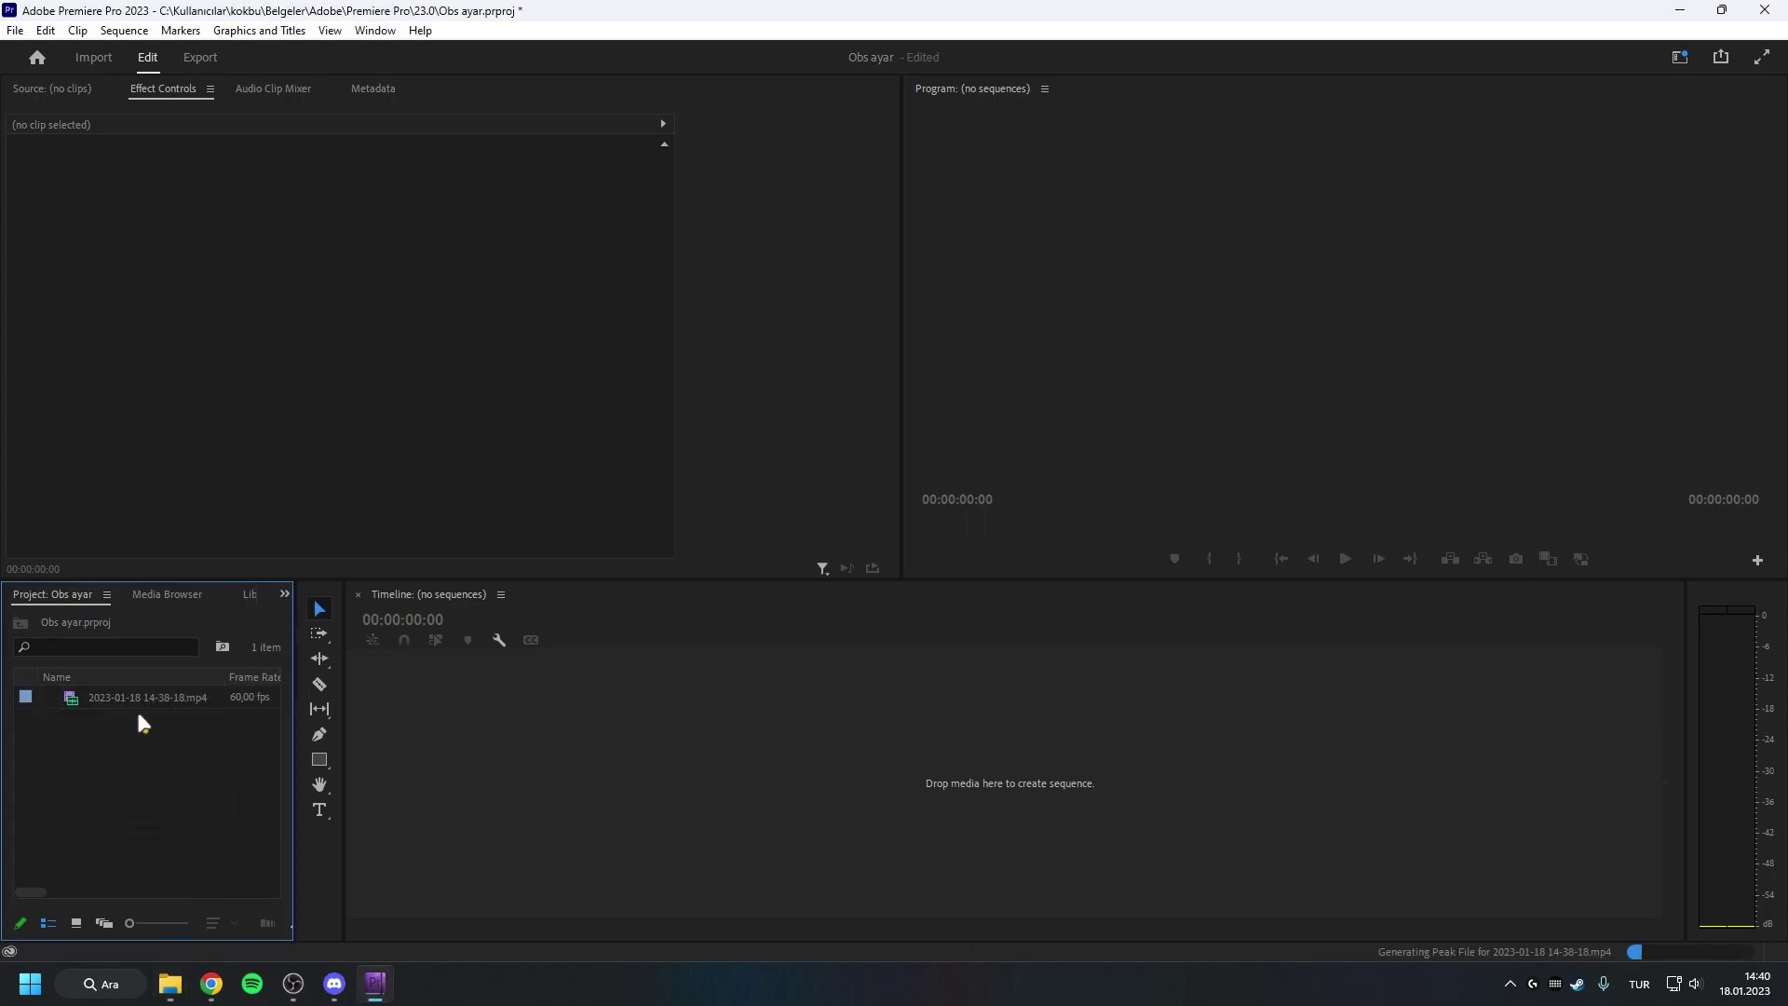
{"action": "left_click_drag", "start_coordinate": [1241, 883], "coordinate": [1242, 883]}
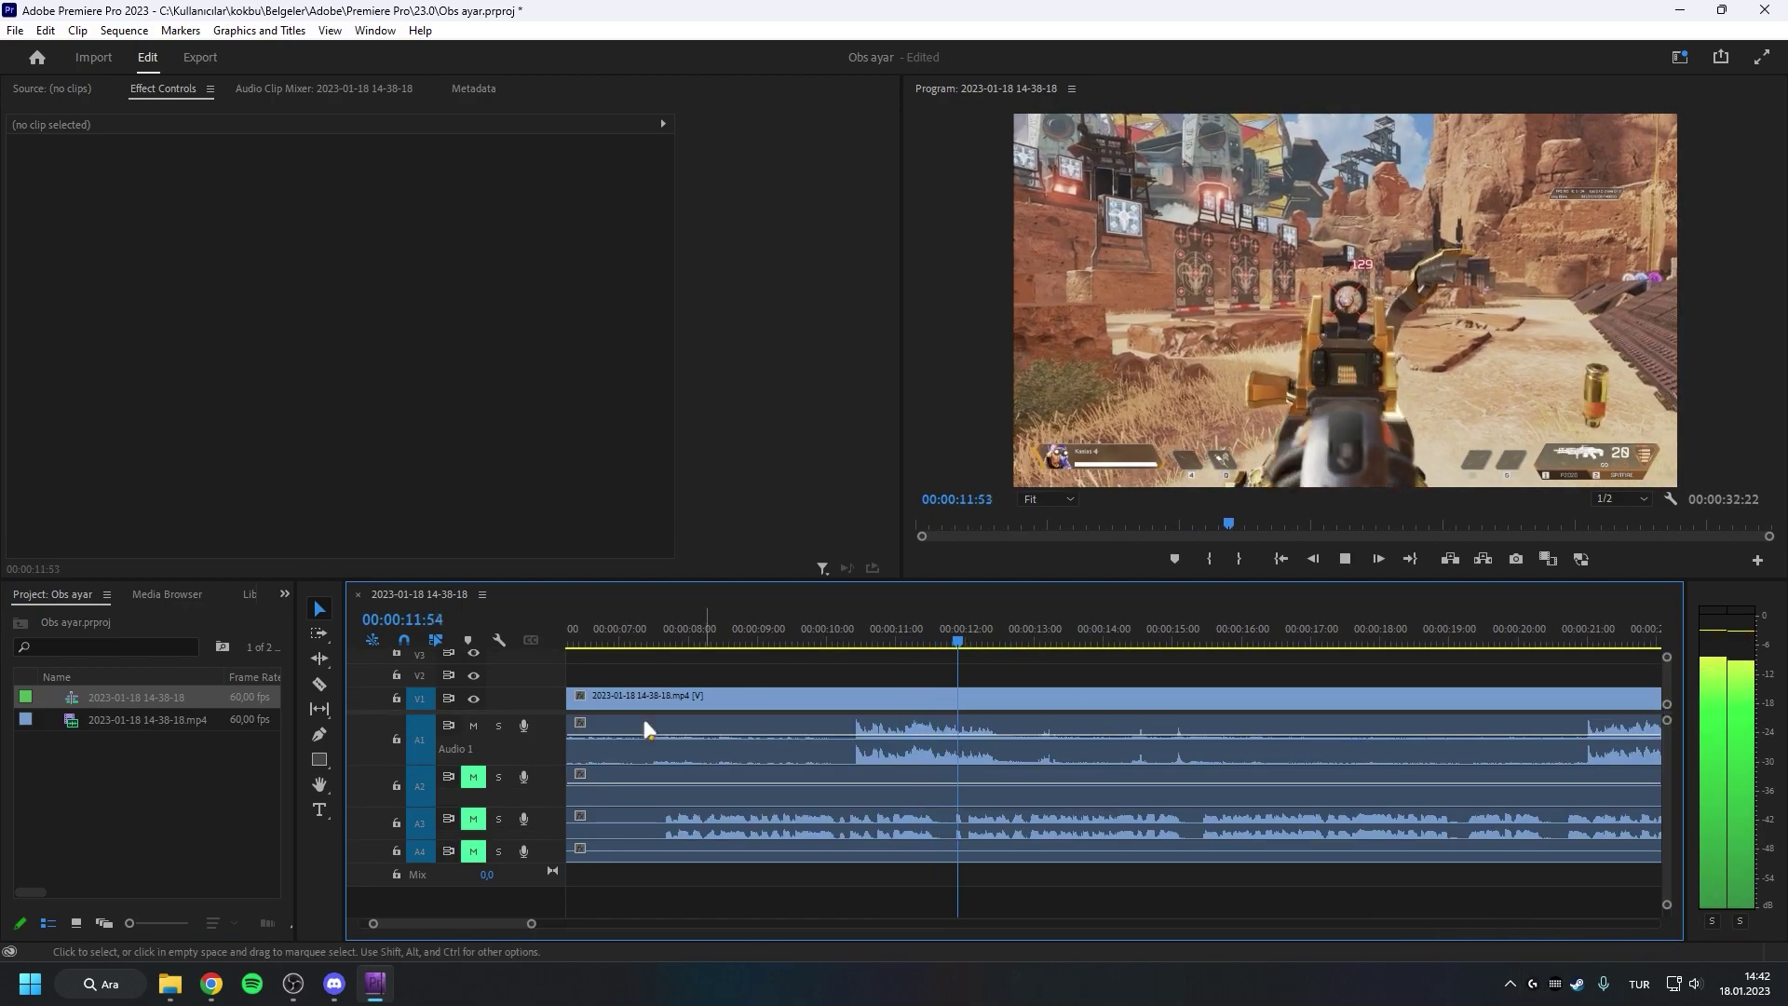
Move the playhead to 00:00:10:03 and examine the recording's four separate audio tracks, enlarging the Audio 2 and Audio 4 tracks
{"action": "key", "text": "space"}
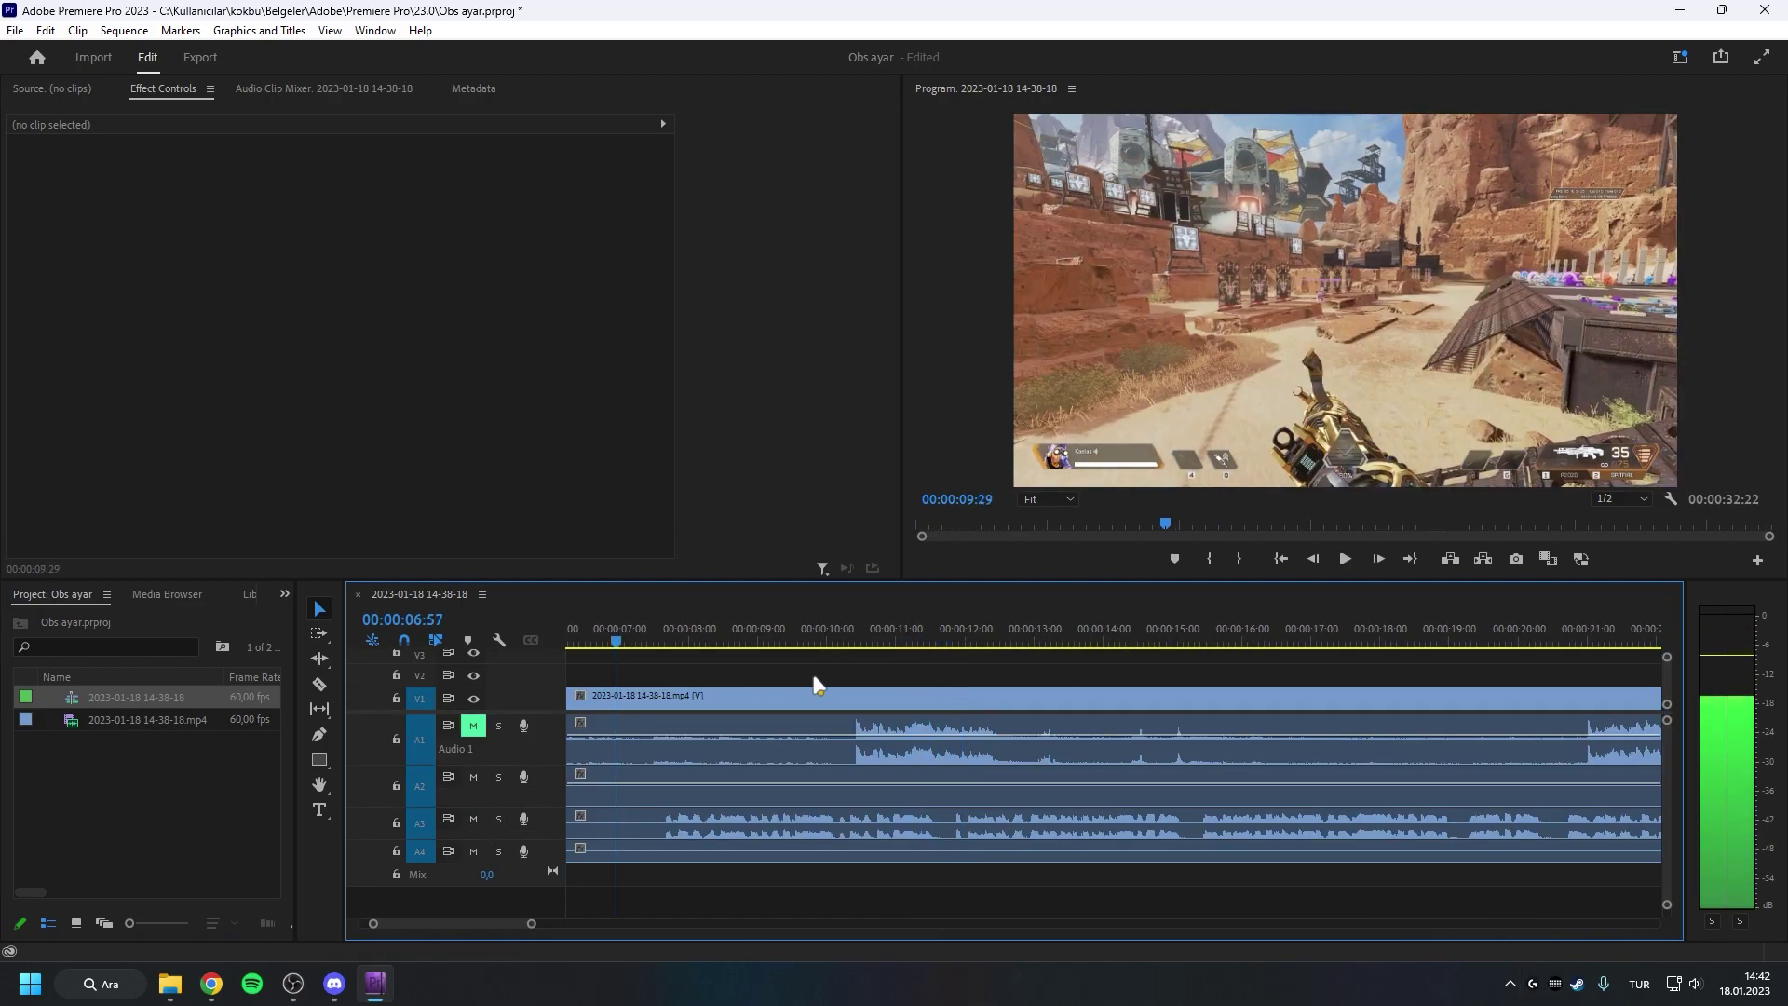
{"action": "mouse_move", "coordinate": [814, 641]}
{"action": "left_mouse_down"}
{"action": "mouse_move", "coordinate": [739, 641]}
{"action": "mouse_move", "coordinate": [849, 641]}
{"action": "left_mouse_up"}
{"action": "scroll", "coordinate": [558, 782], "scroll_direction": "up", "scroll_amount": 1}
{"action": "scroll", "coordinate": [858, 791], "scroll_direction": "down", "scroll_amount": 2}
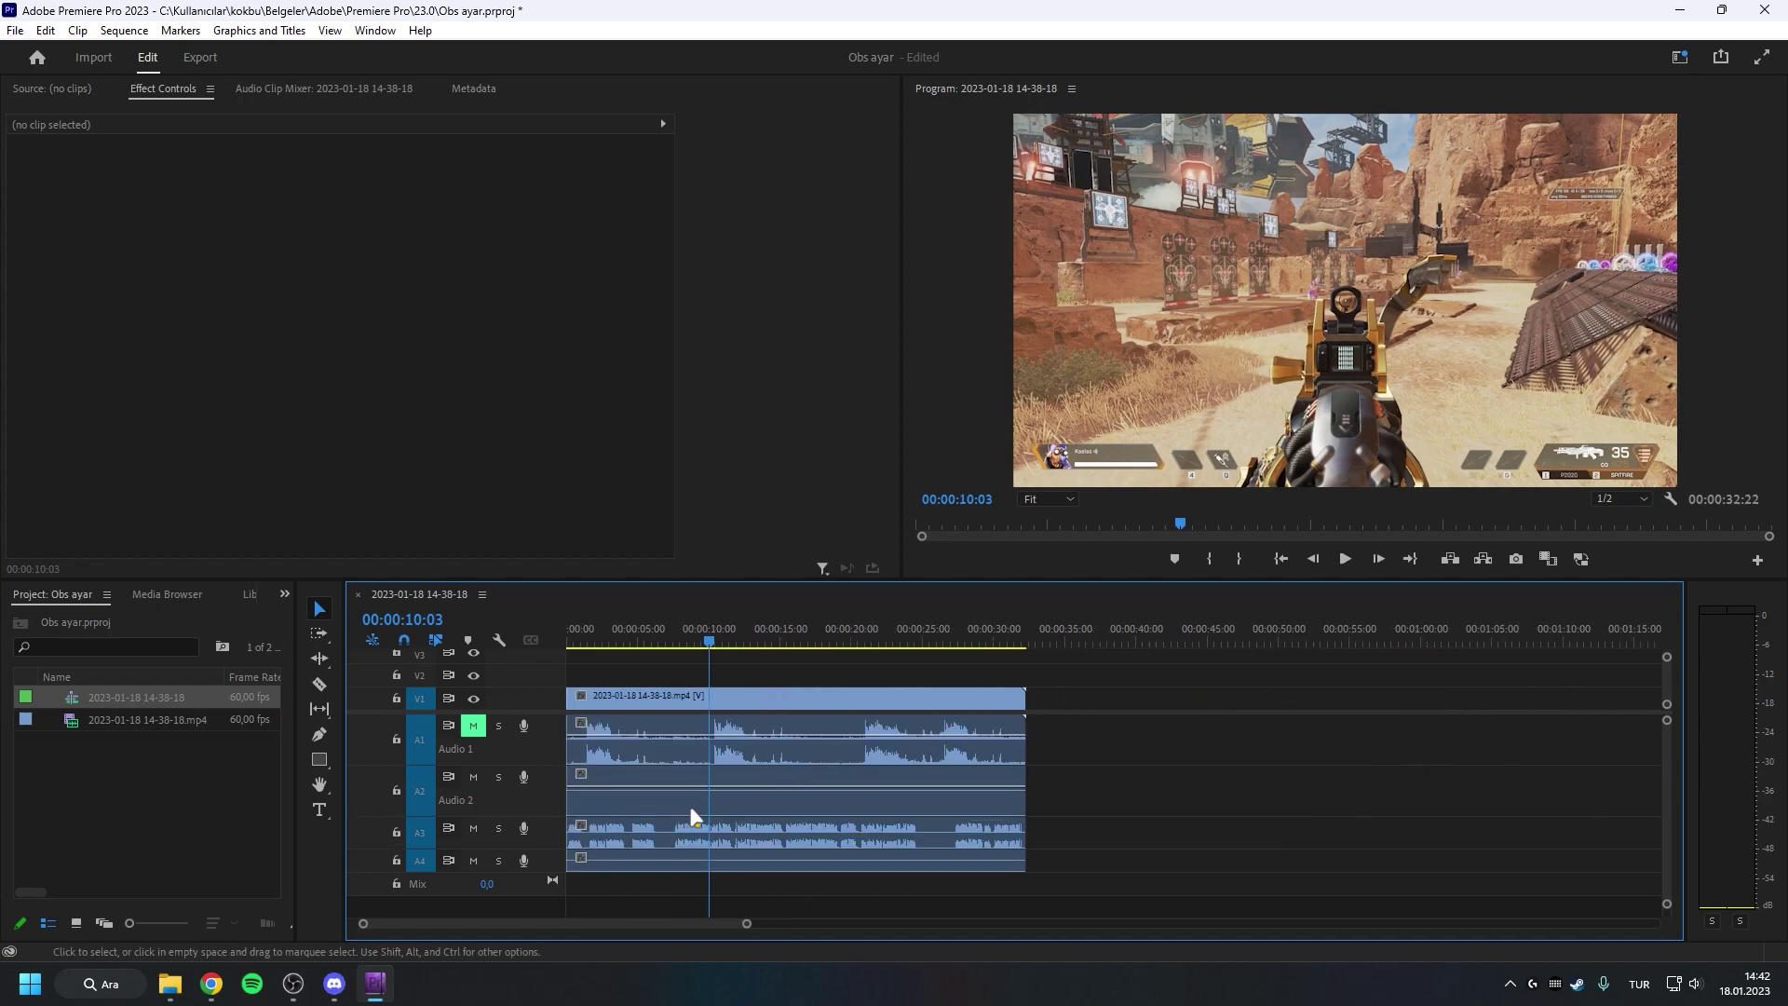
{"action": "scroll", "coordinate": [555, 866], "scroll_direction": "up", "scroll_amount": 1}
{"action": "scroll", "coordinate": [555, 866], "scroll_direction": "up", "scroll_amount": 1}
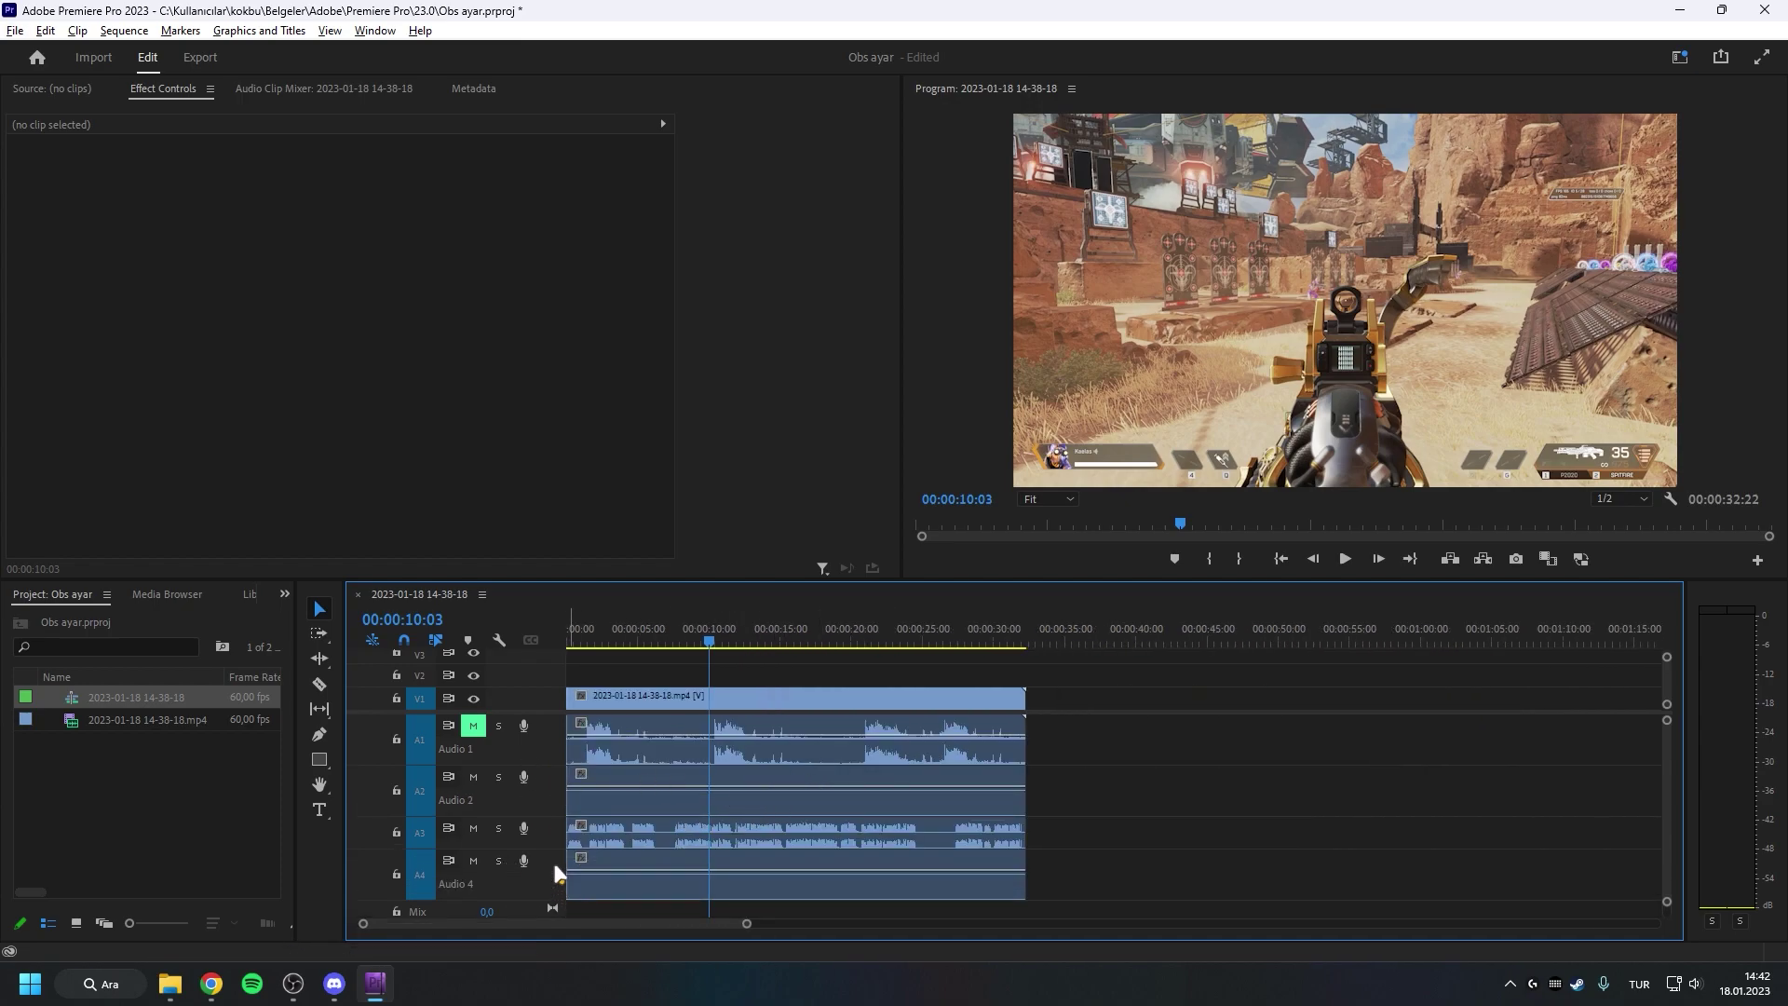
{"action": "left_click", "coordinate": [784, 881]}
{"action": "left_click", "coordinate": [1124, 852]}
{"action": "left_click", "coordinate": [838, 886]}
{"action": "left_click", "coordinate": [645, 889]}
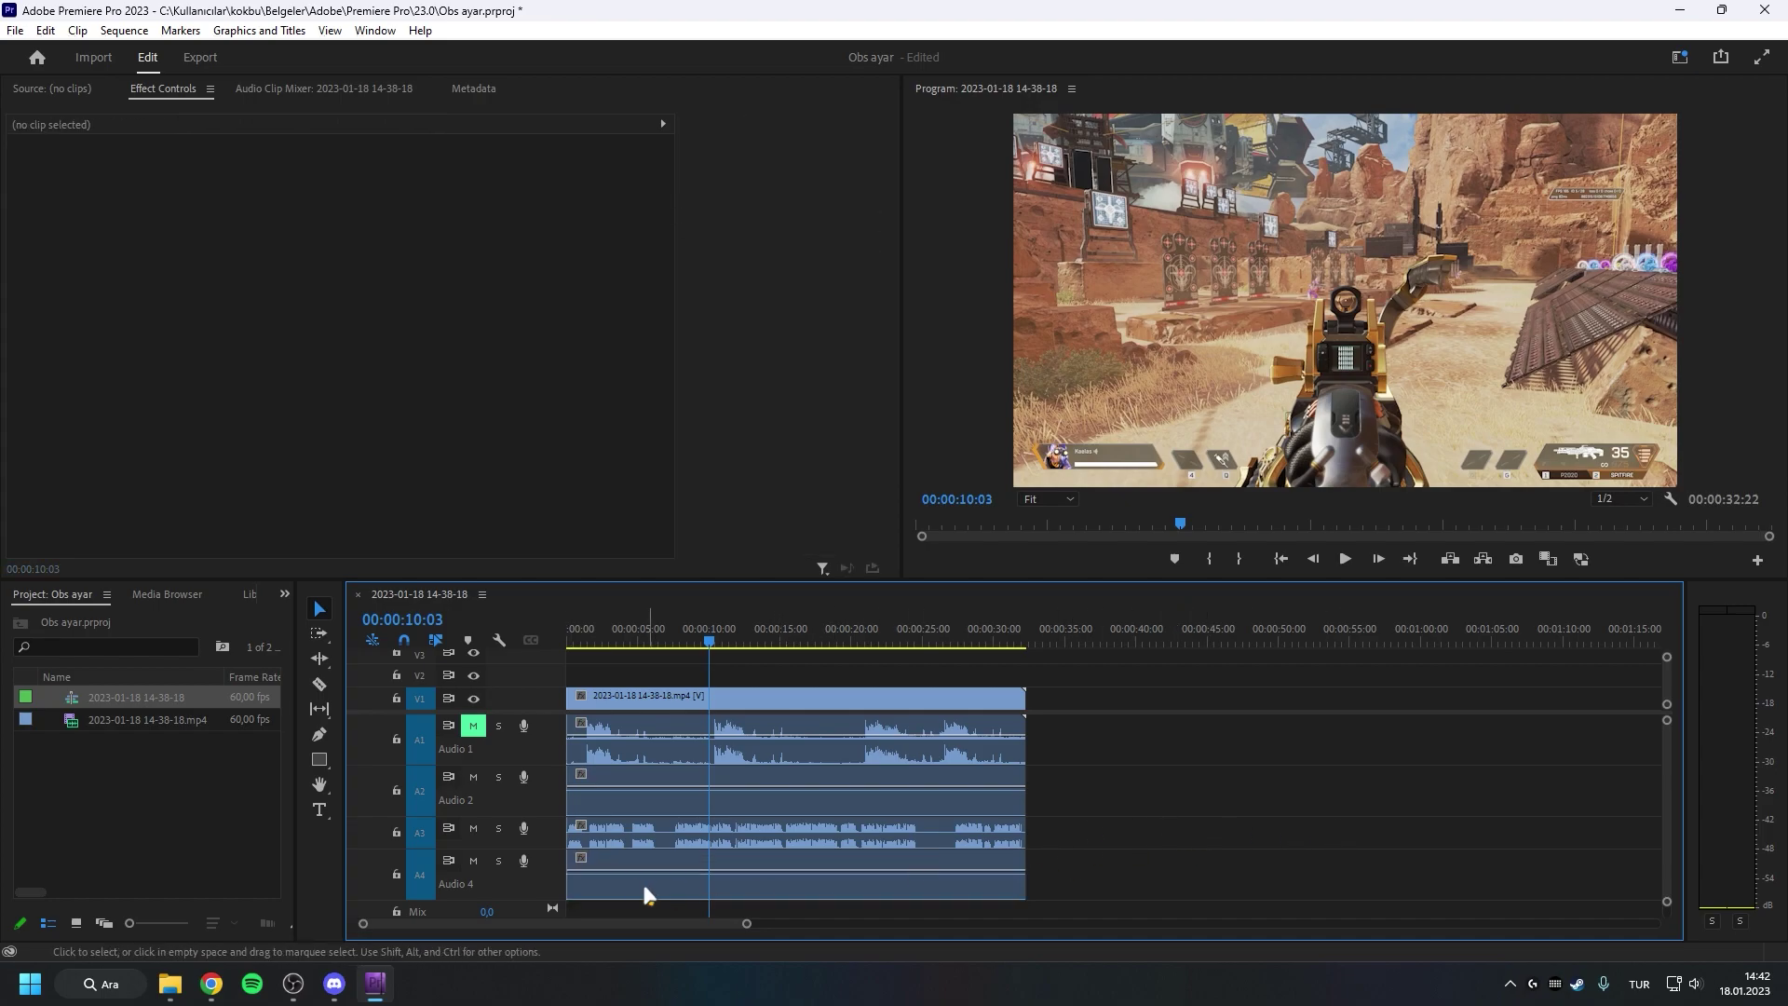
Delete the Audio 4 clip and move the playhead to 00:00:25:19
{"action": "left_click", "coordinate": [726, 897]}
{"action": "key", "text": "Delete"}
{"action": "left_click", "coordinate": [927, 862]}
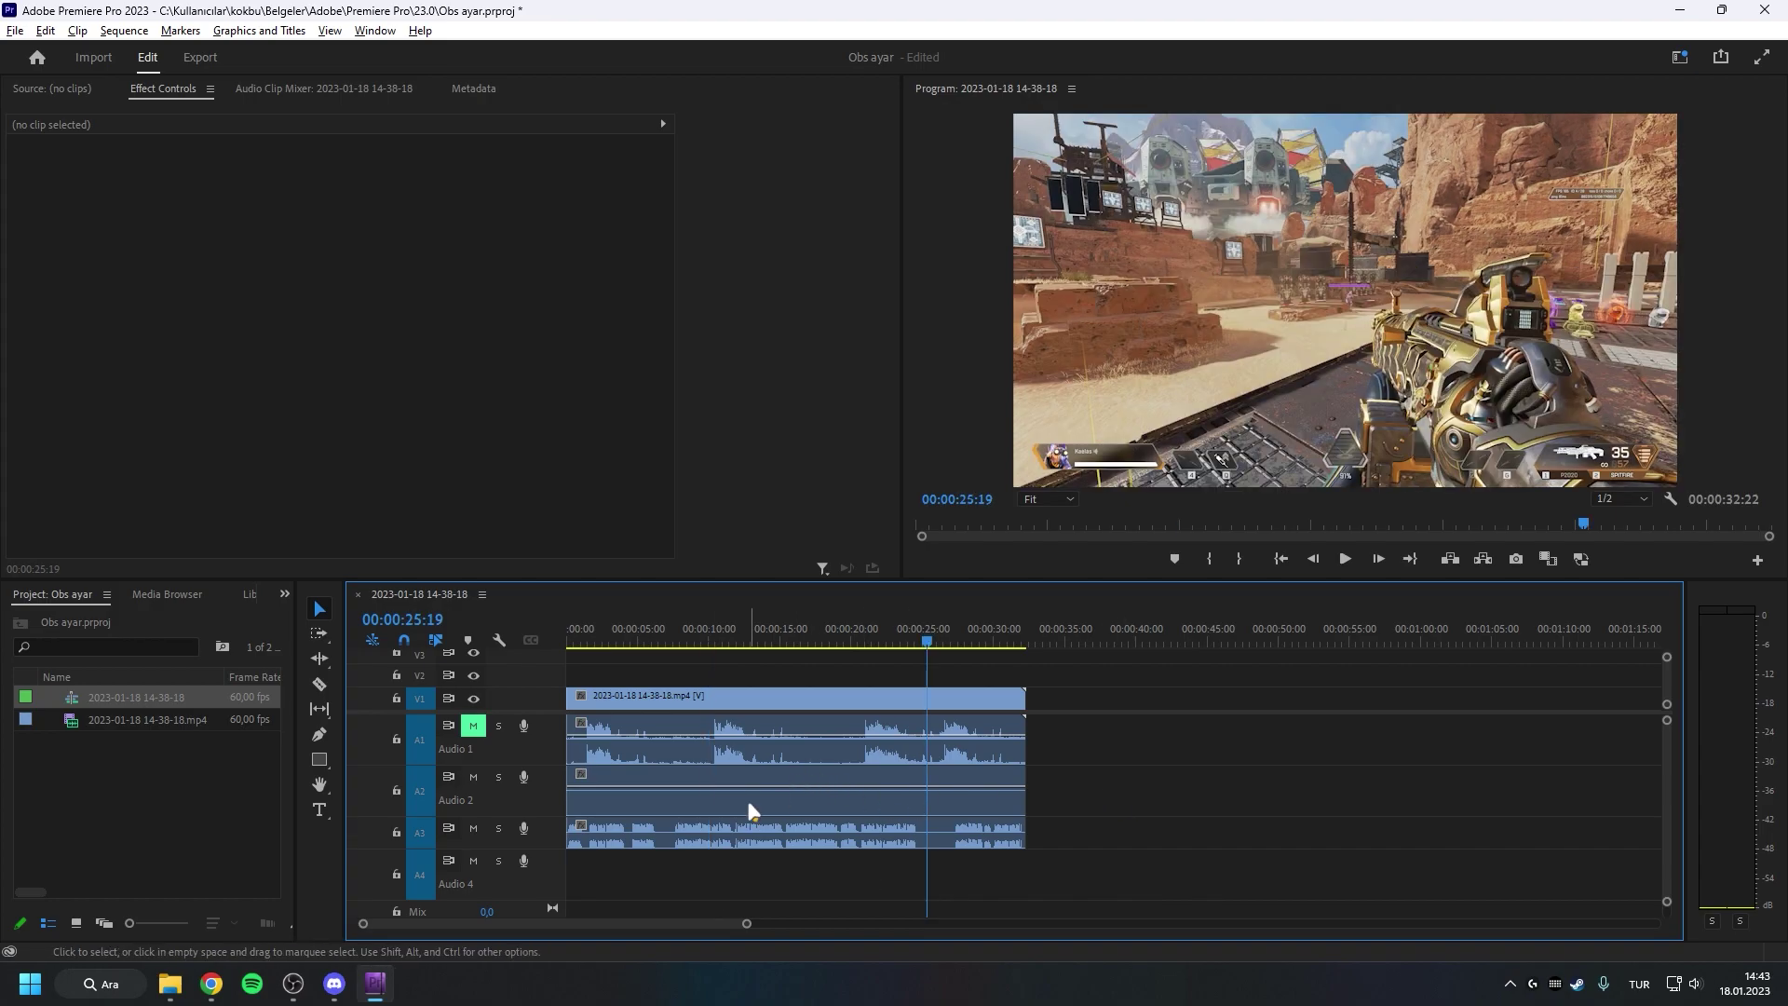
Move the playhead to 00:00:04:22 and cut out the short Audio 3 section that starts there
{"action": "scroll", "coordinate": [750, 798], "scroll_direction": "up", "scroll_amount": 6, "text": "alt"}
{"action": "left_click", "coordinate": [795, 639]}
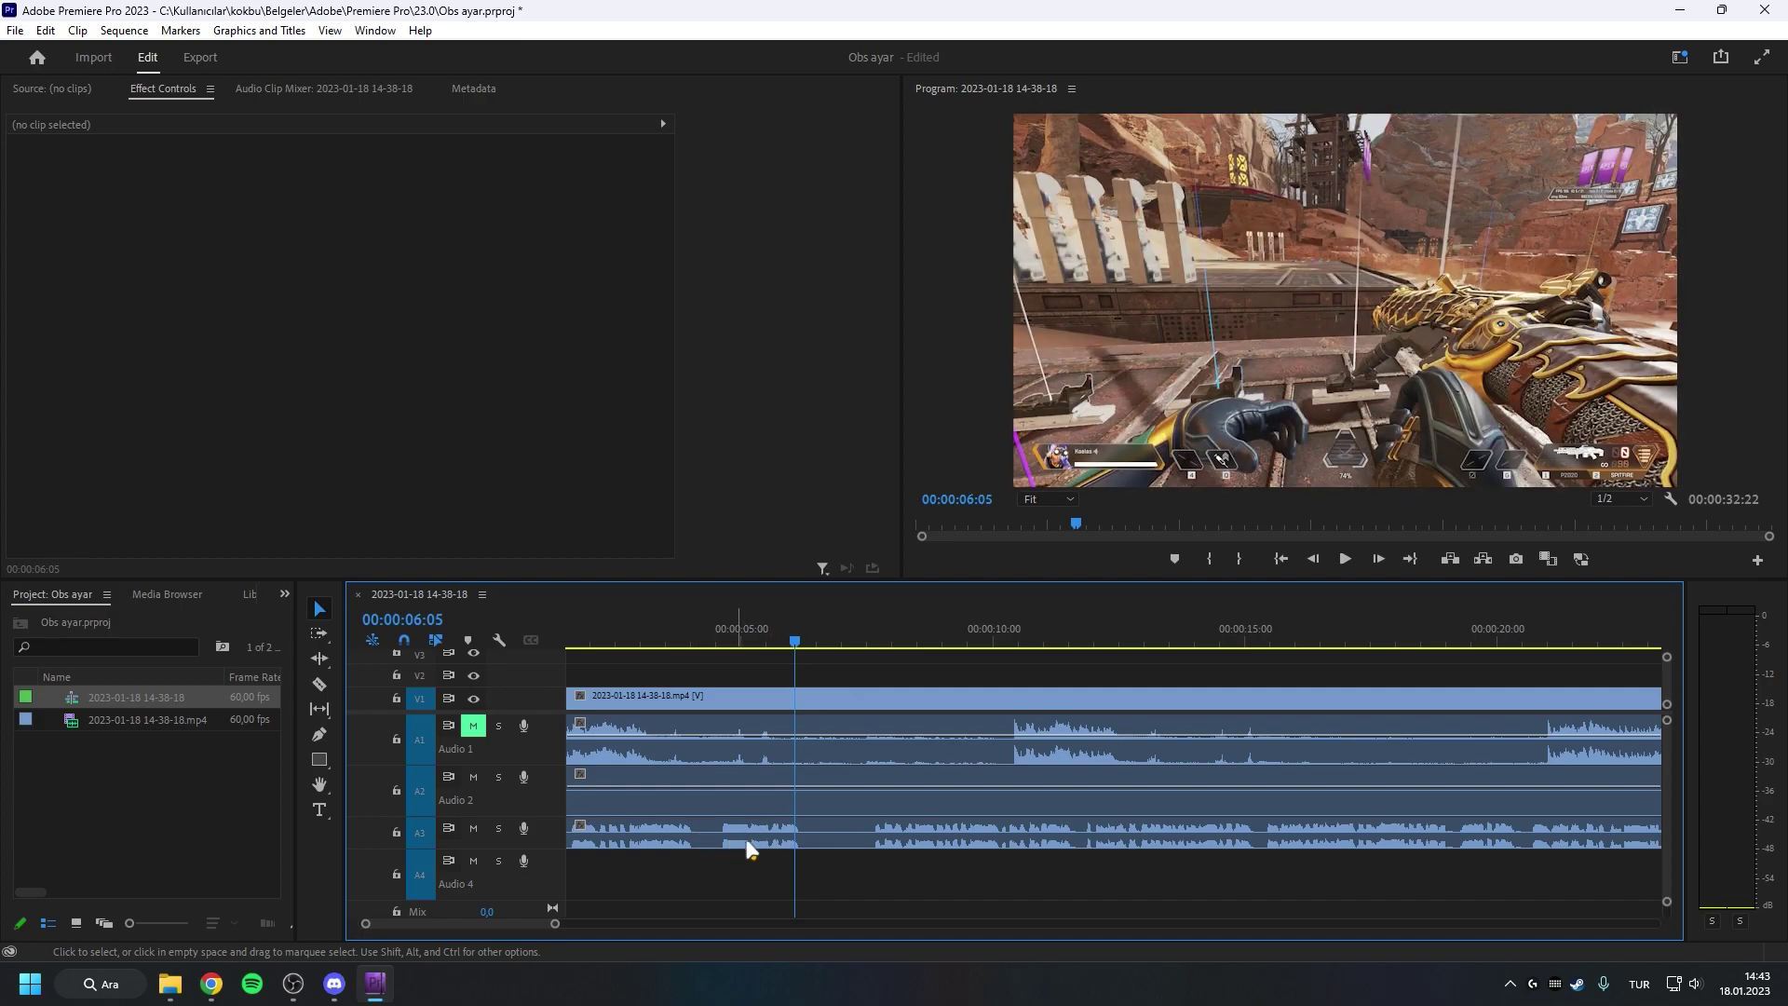
{"action": "left_click_drag", "start_coordinate": [807, 652], "coordinate": [708, 641]}
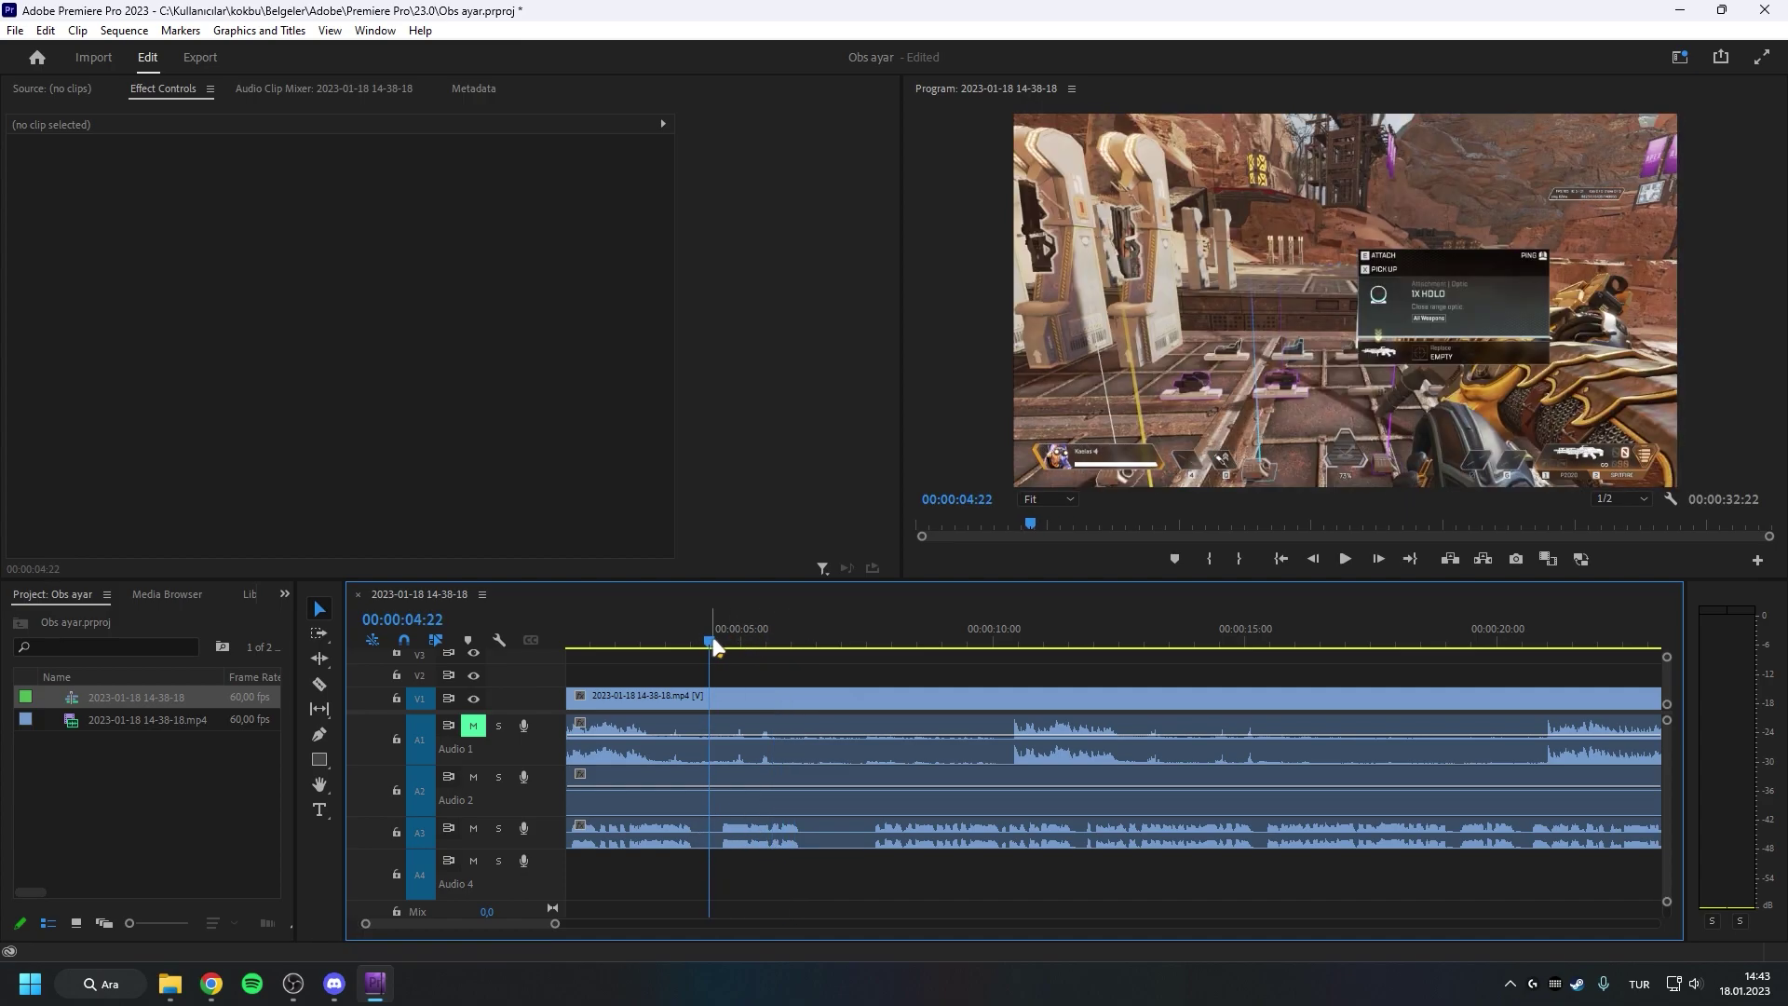
{"action": "key", "text": "c"}
{"action": "left_click", "coordinate": [714, 834]}
{"action": "left_click", "coordinate": [809, 836]}
{"action": "key", "text": "v"}
{"action": "left_click", "coordinate": [773, 838]}
{"action": "key", "text": "Delete"}
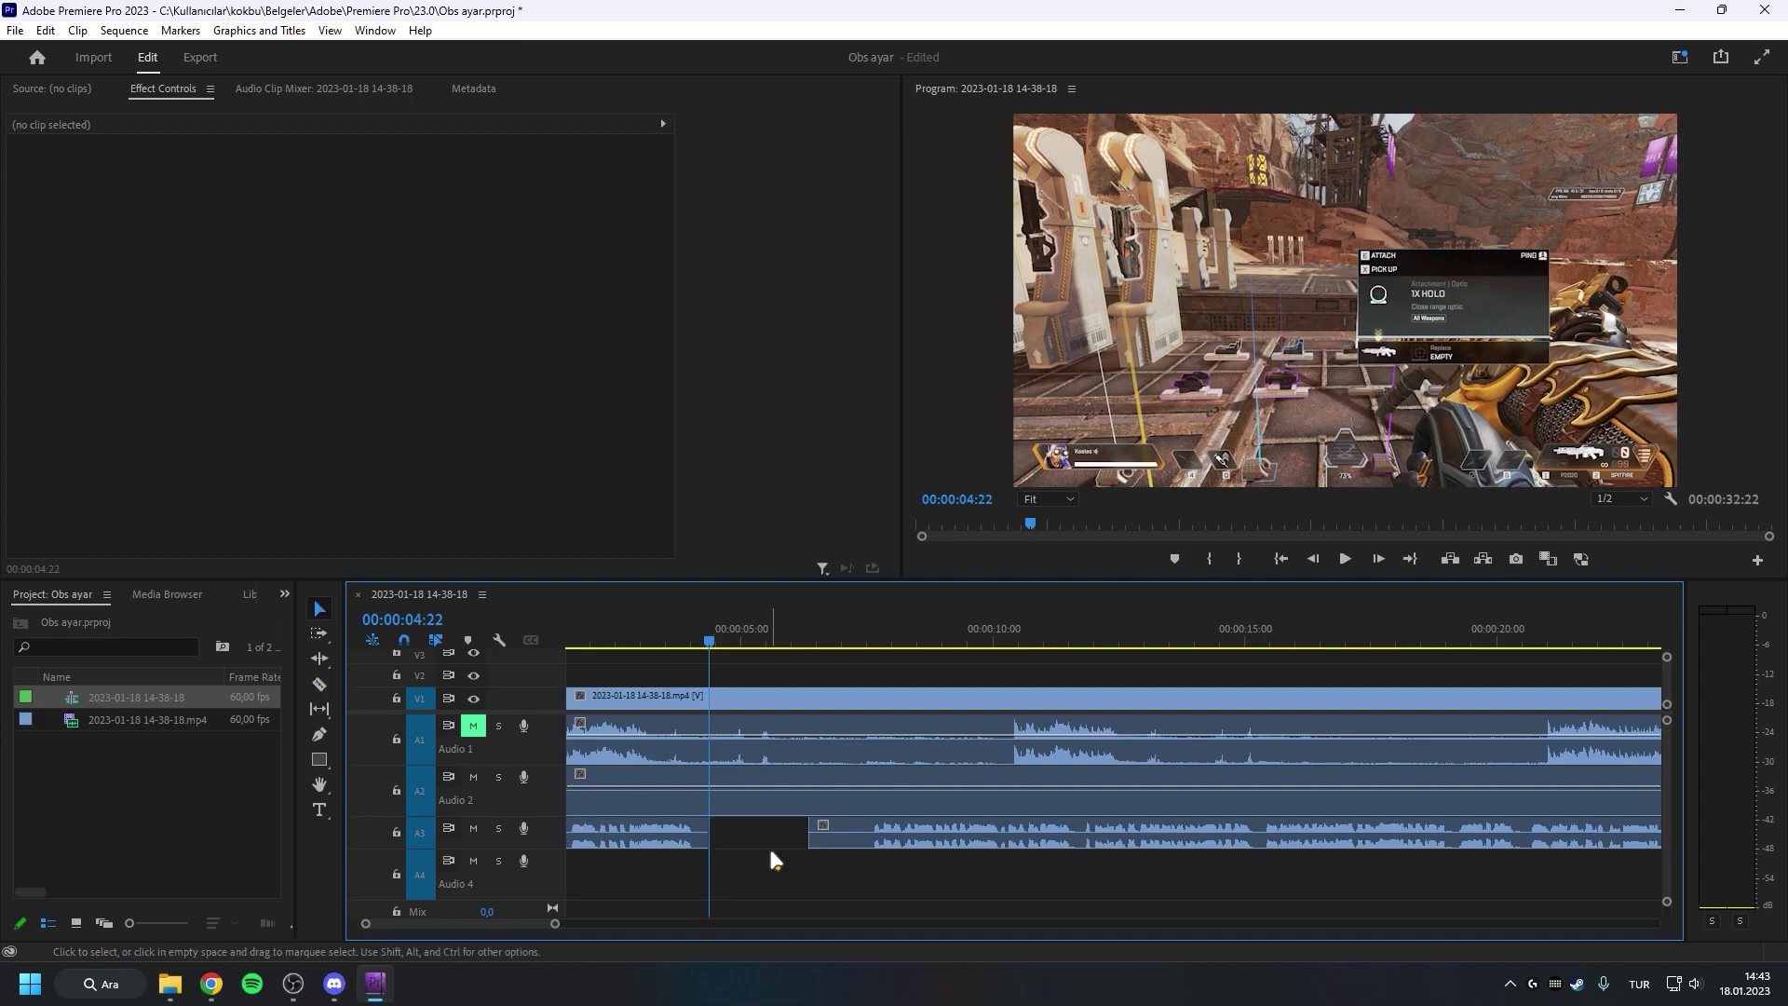
Split Audio 2 on its own at 00:00:06:53 and 00:00:09:02 and delete the segment between the cuts
{"action": "key", "text": "c"}
{"action": "left_click", "coordinate": [835, 790]}
{"action": "left_click", "coordinate": [945, 799]}
{"action": "key", "text": "v"}
{"action": "left_click", "coordinate": [899, 801]}
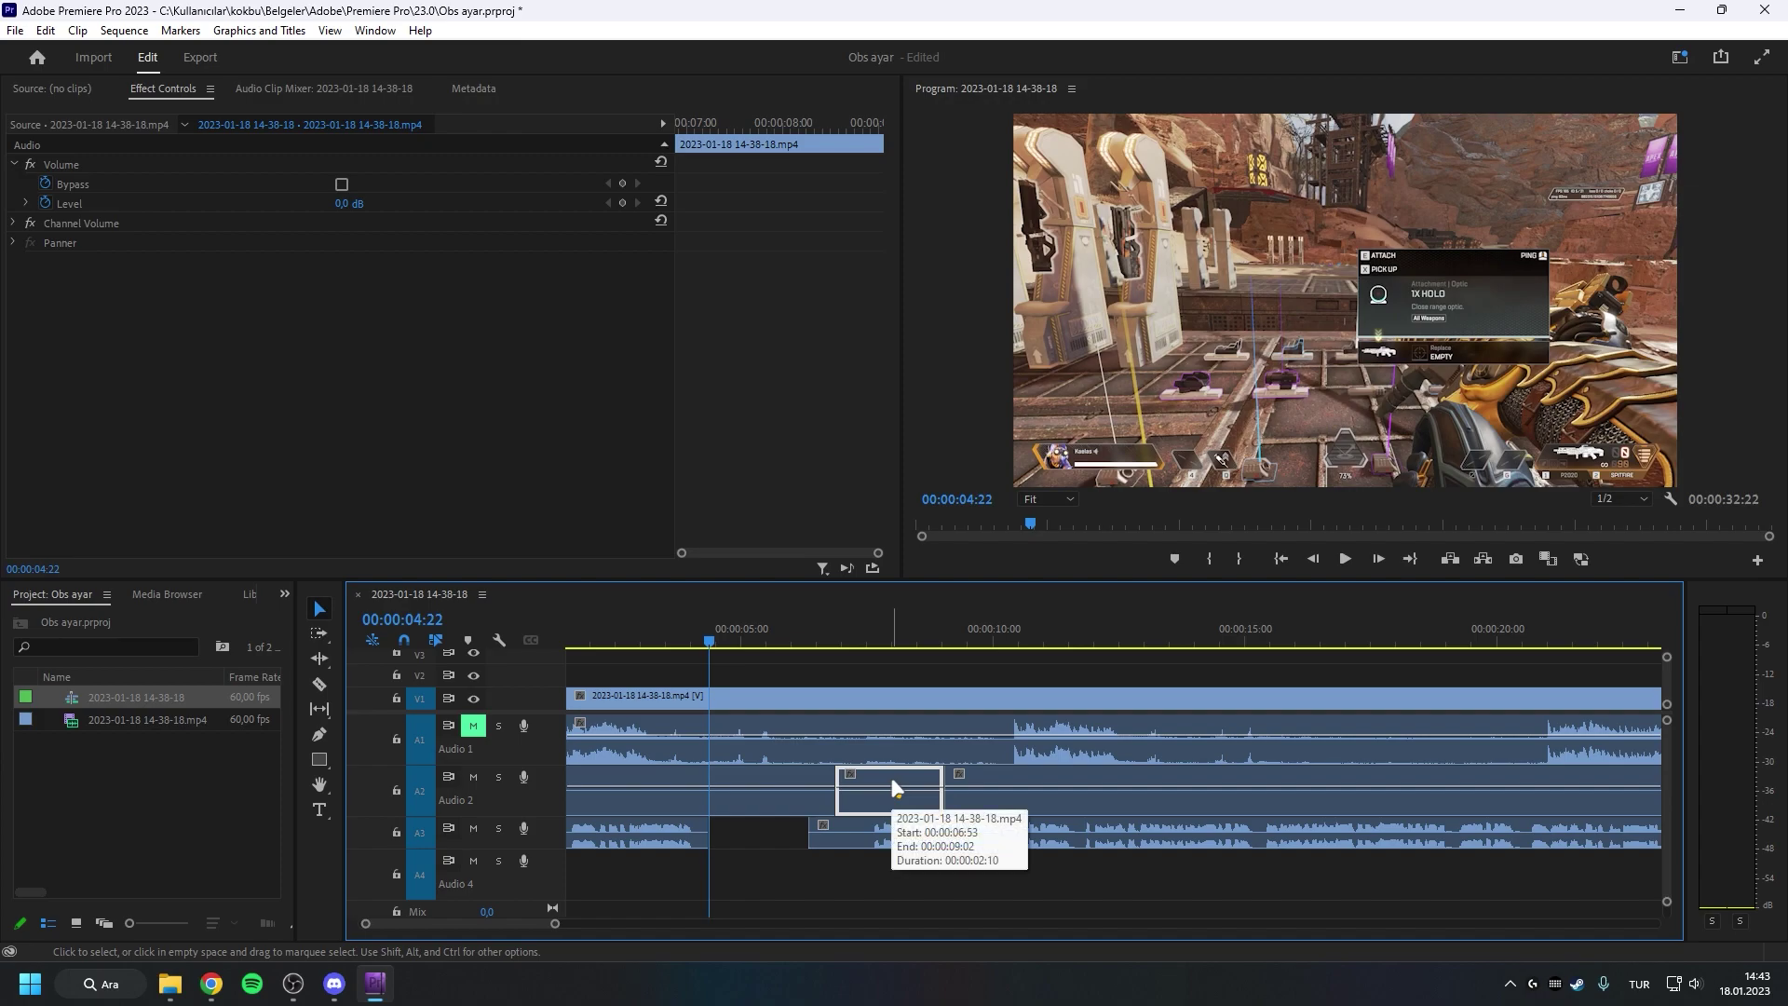
{"action": "key", "text": "Delete"}
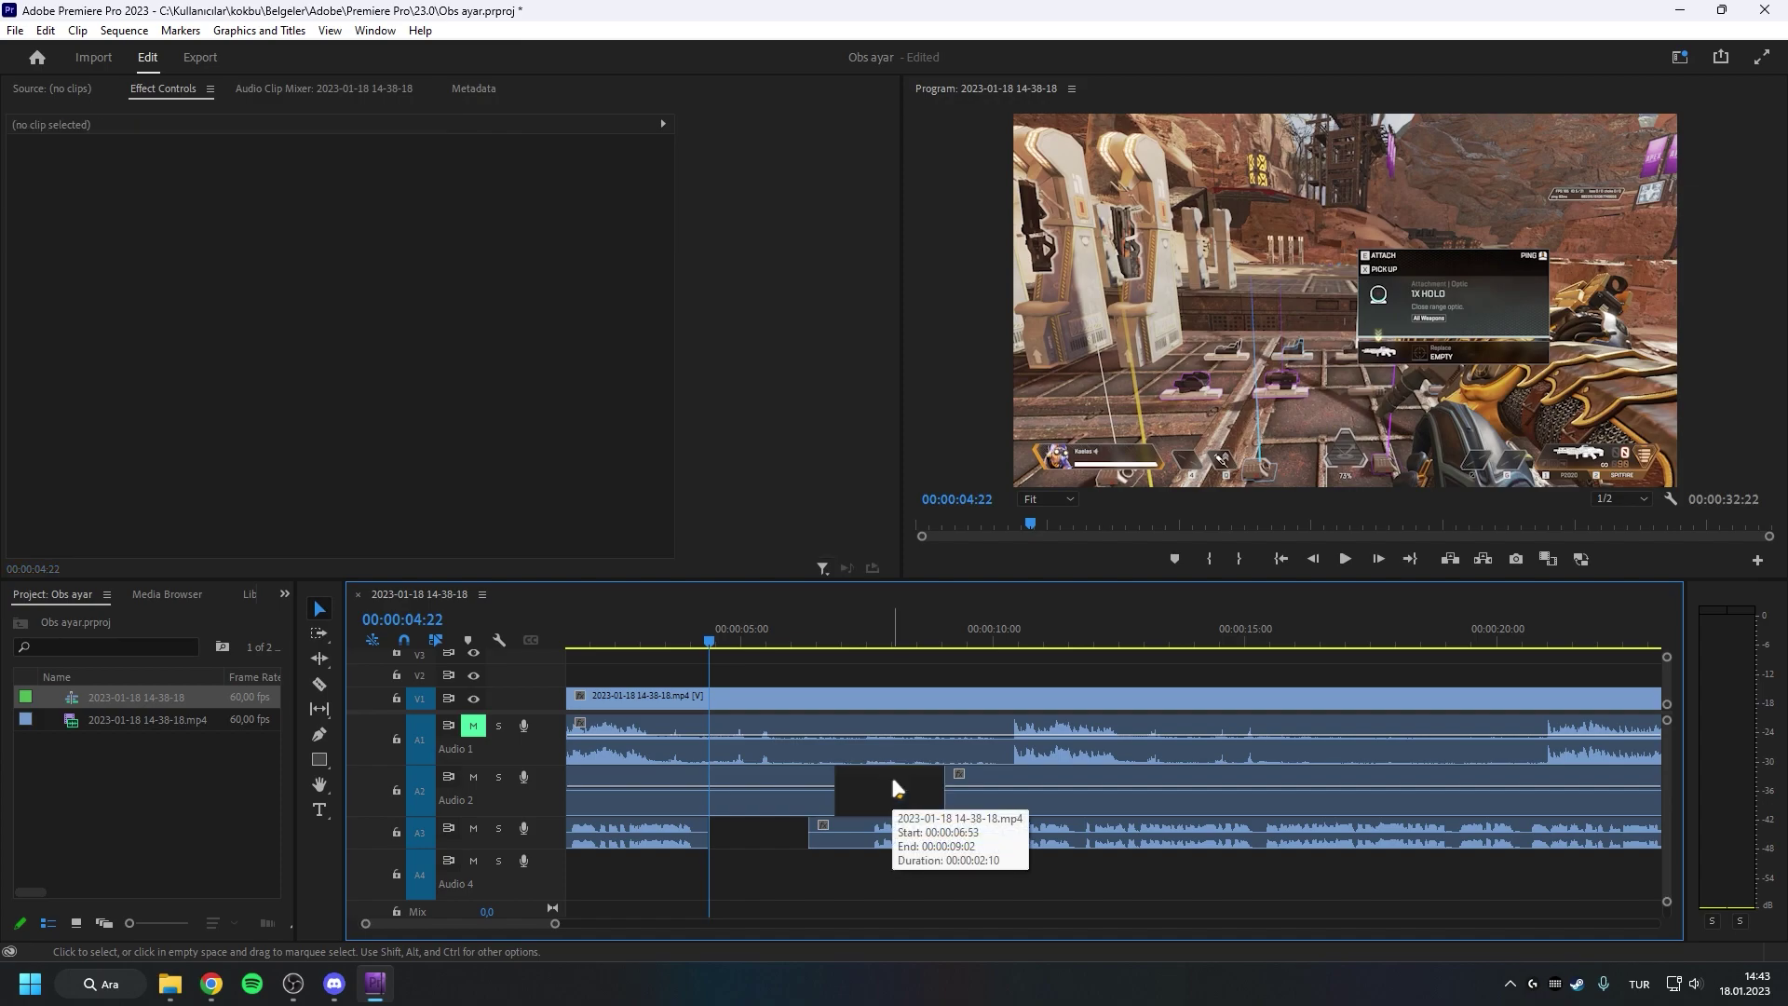
Move the playhead to 00:00:24:33 and cut out the silent Audio 3 section that starts there
{"action": "left_click_drag", "start_coordinate": [838, 642], "coordinate": [985, 641]}
{"action": "key", "text": "minus"}
{"action": "key", "text": "equal"}
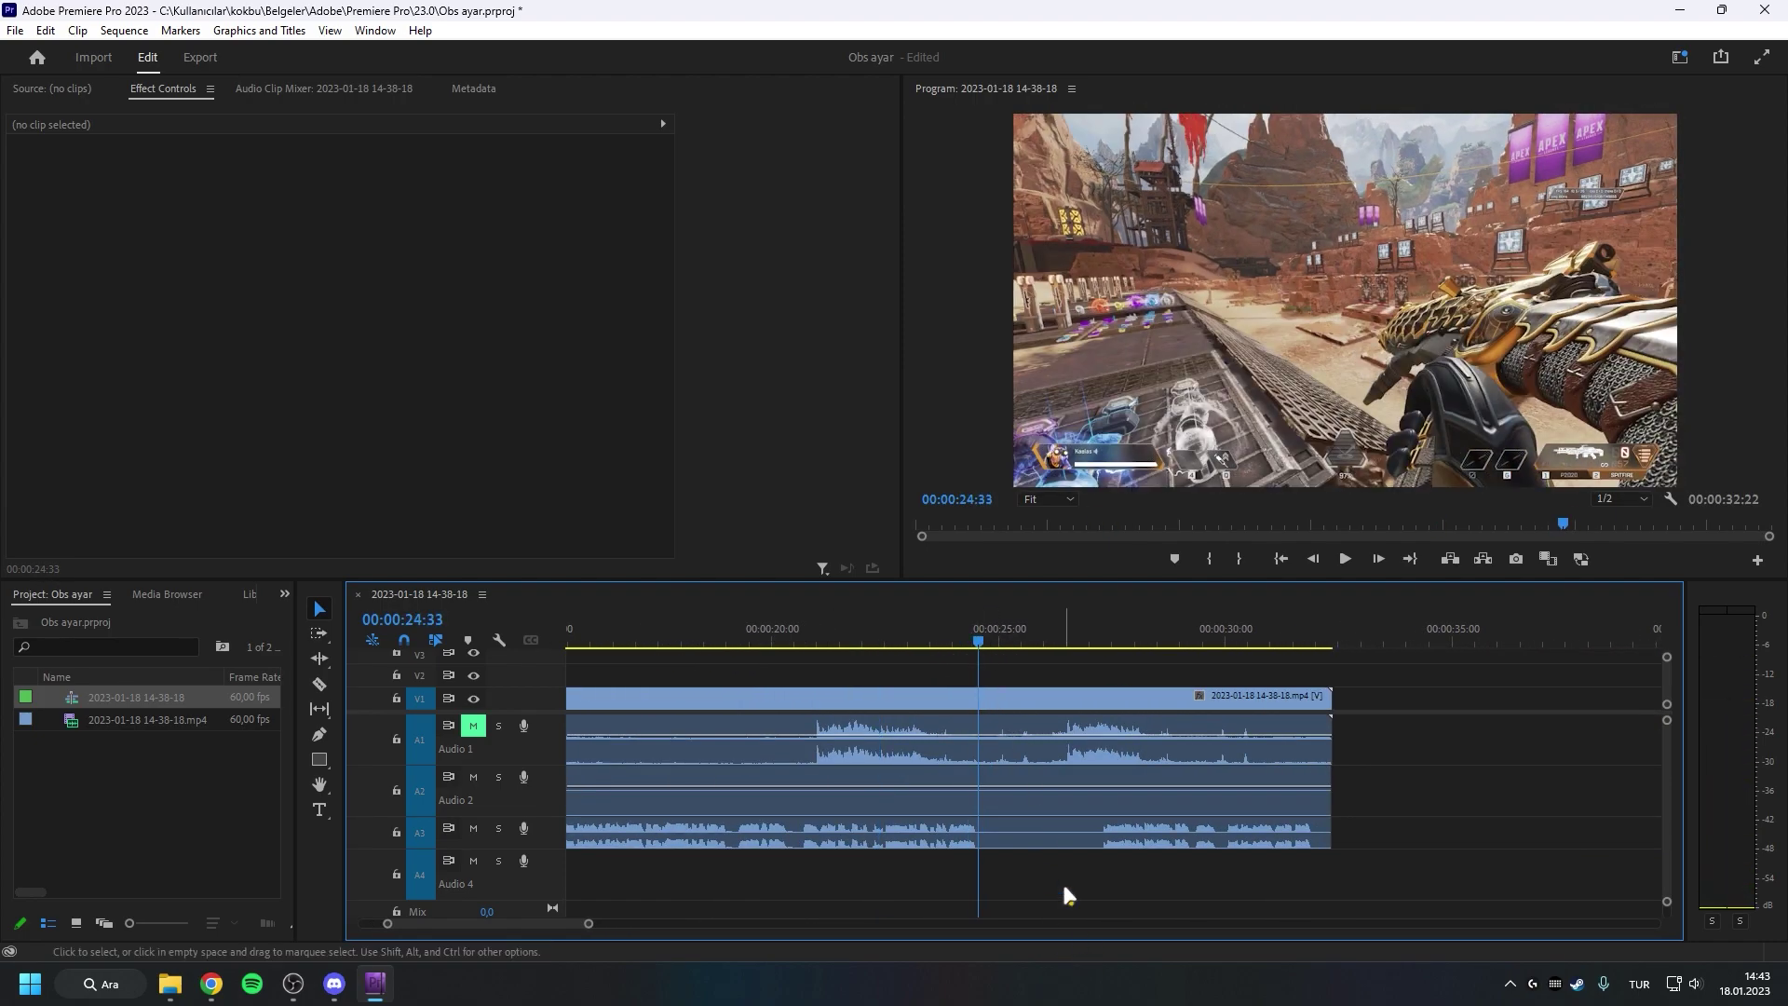
{"action": "key", "text": "c"}
{"action": "left_click", "coordinate": [983, 838]}
{"action": "left_click", "coordinate": [1099, 837]}
{"action": "key", "text": "v"}
{"action": "left_click", "coordinate": [1071, 837]}
{"action": "key", "text": "Delete"}
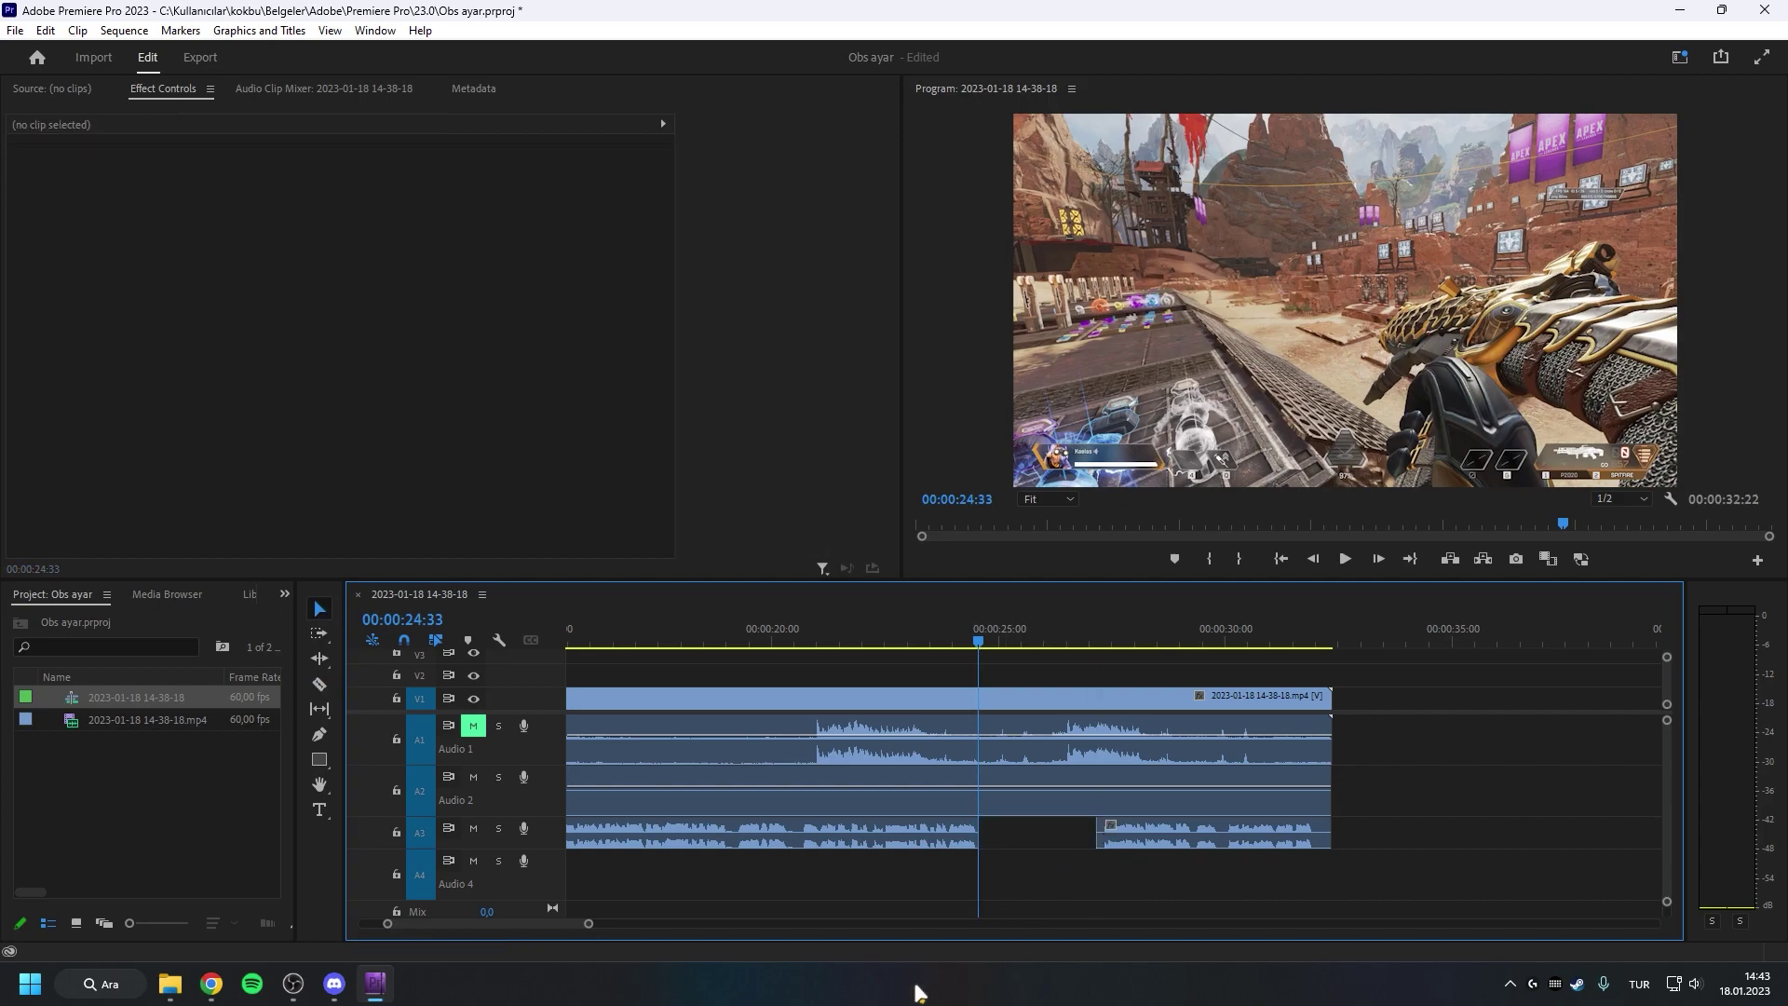
Undo the recent cuts and deletions on Audio 2, Audio 3 and Audio 4
{"action": "key", "text": "minus"}
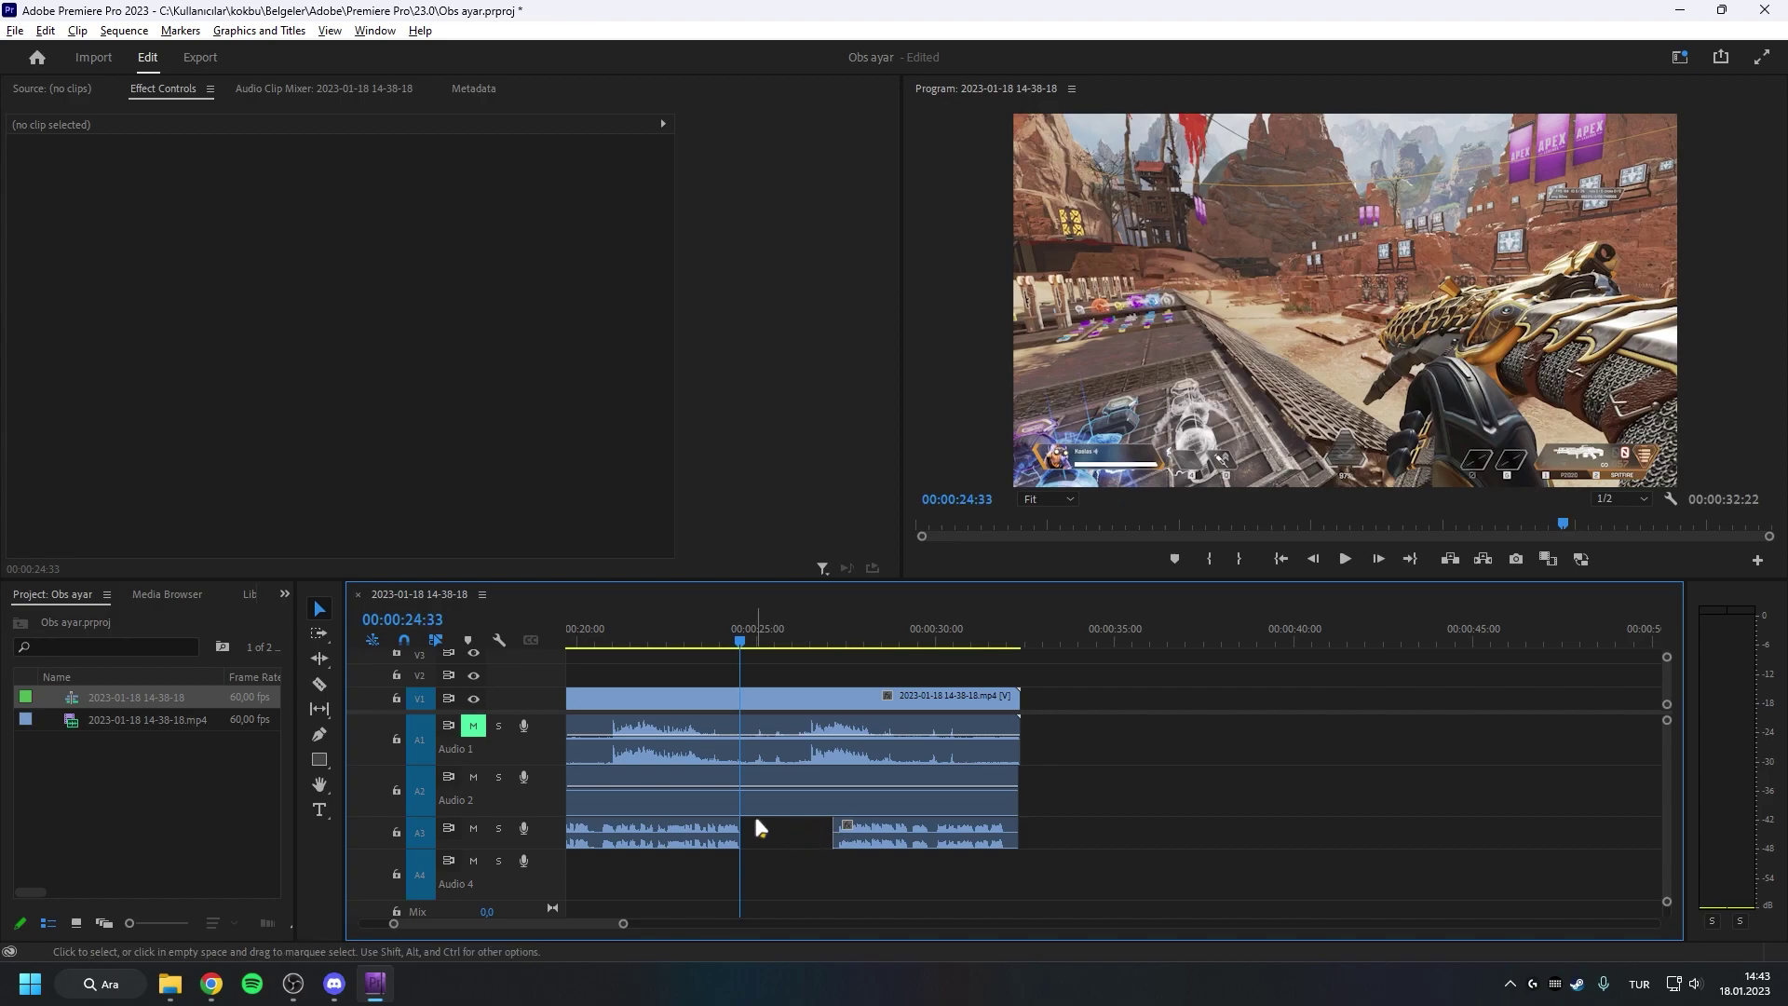
{"action": "key", "text": "minus"}
{"action": "key", "text": "minus"}
{"action": "key", "text": "minus"}
{"action": "key", "text": "minus"}
{"action": "key", "text": "minus"}
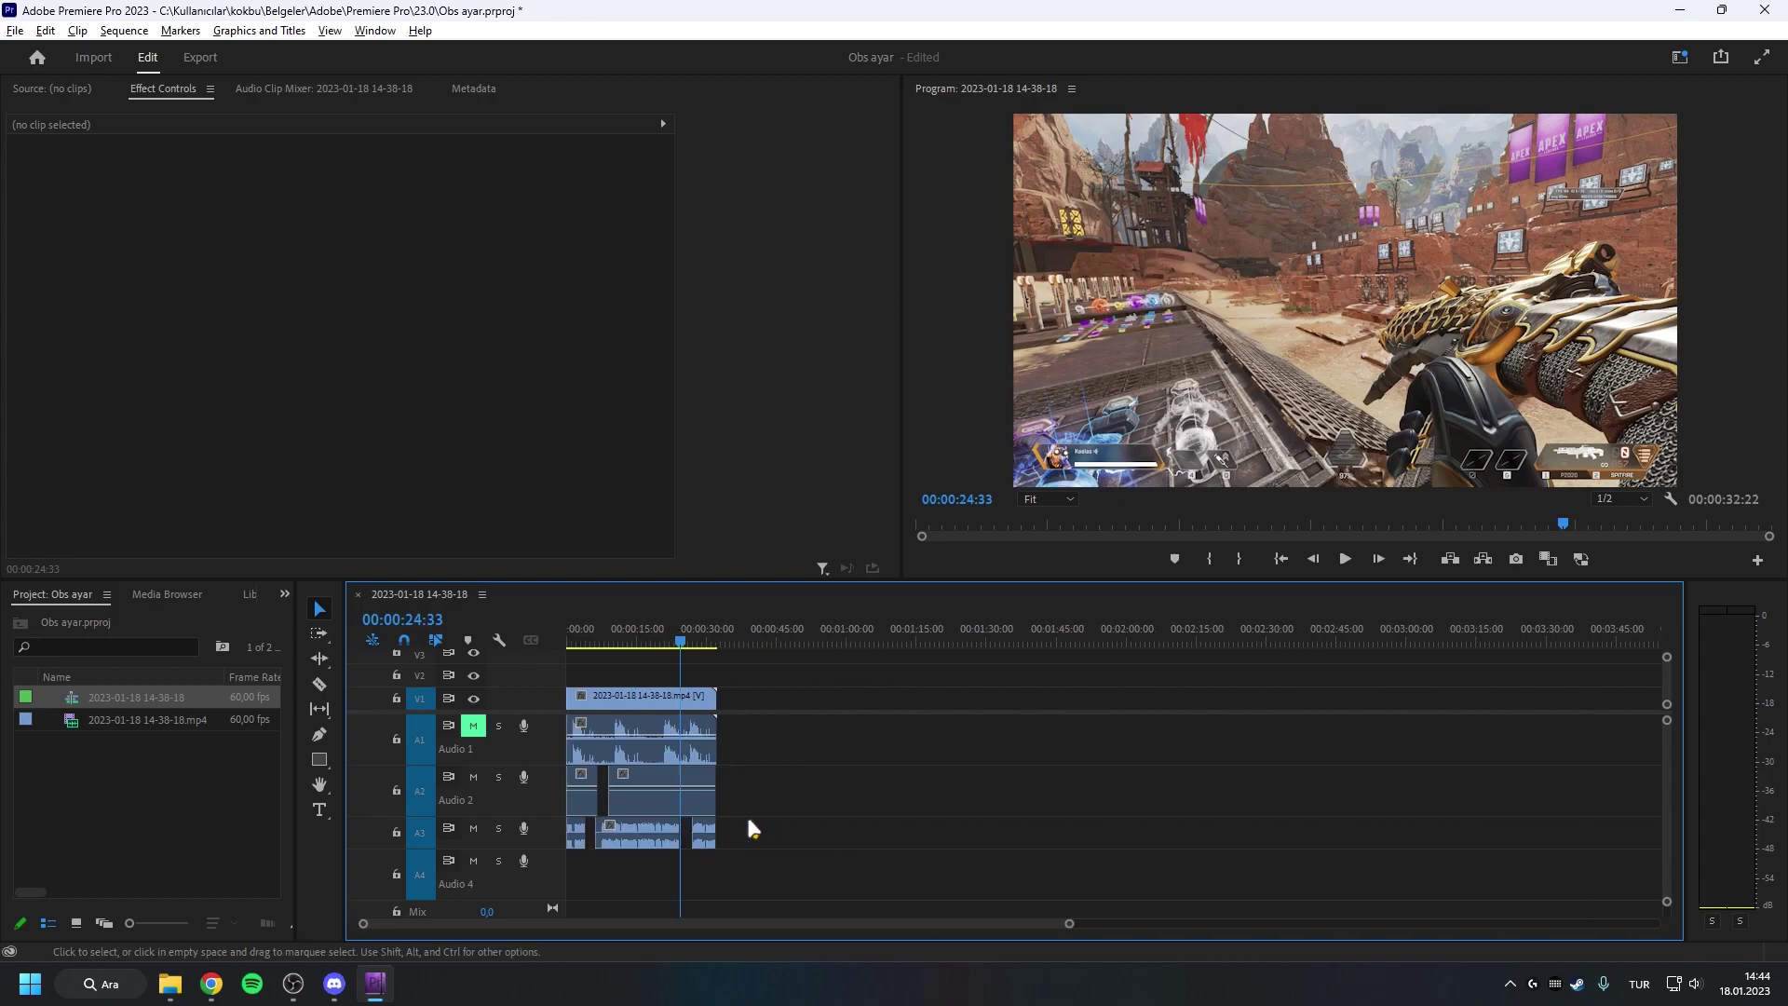
{"action": "key", "text": "equal"}
{"action": "key", "text": "equal"}
{"action": "key", "text": "equal"}
{"action": "key", "text": "equal"}
{"action": "key", "text": "minus"}
{"action": "key", "text": "minus"}
{"action": "key", "text": "minus"}
{"action": "key", "text": "equal"}
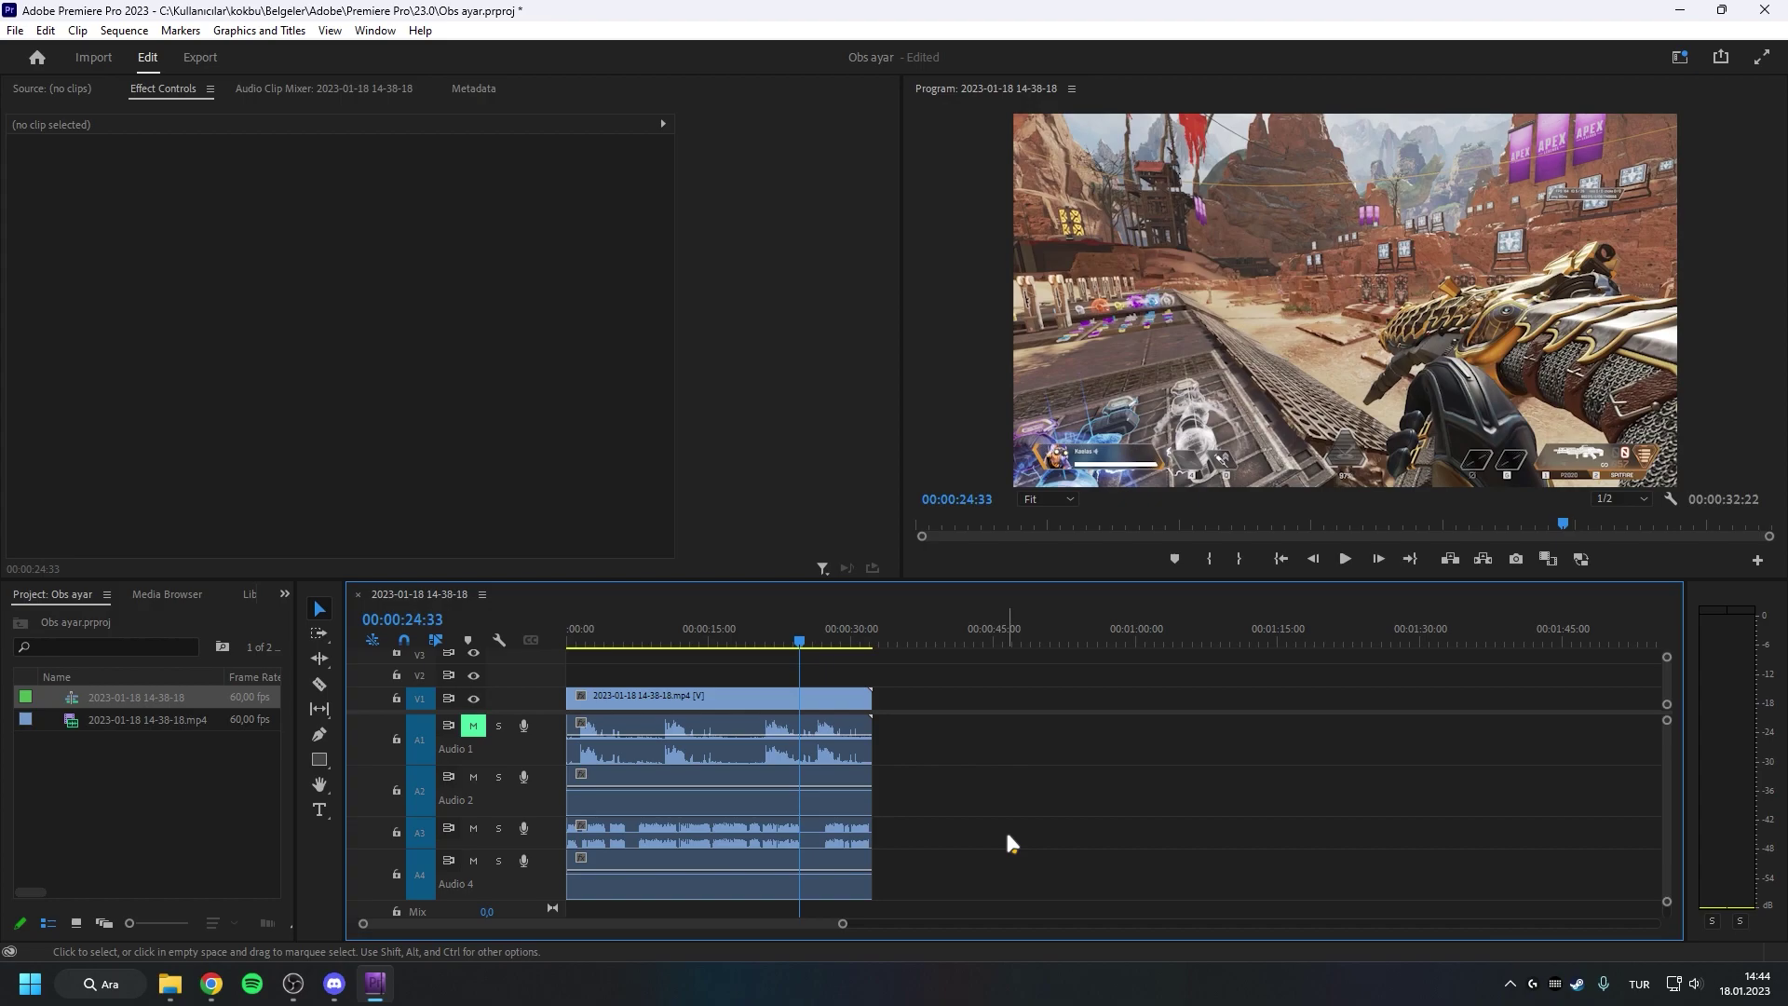
Unlink the recording's video and audio clips and select the clips on the tracks one at a time
{"action": "key", "text": "ctrl+a"}
{"action": "key", "text": "equal"}
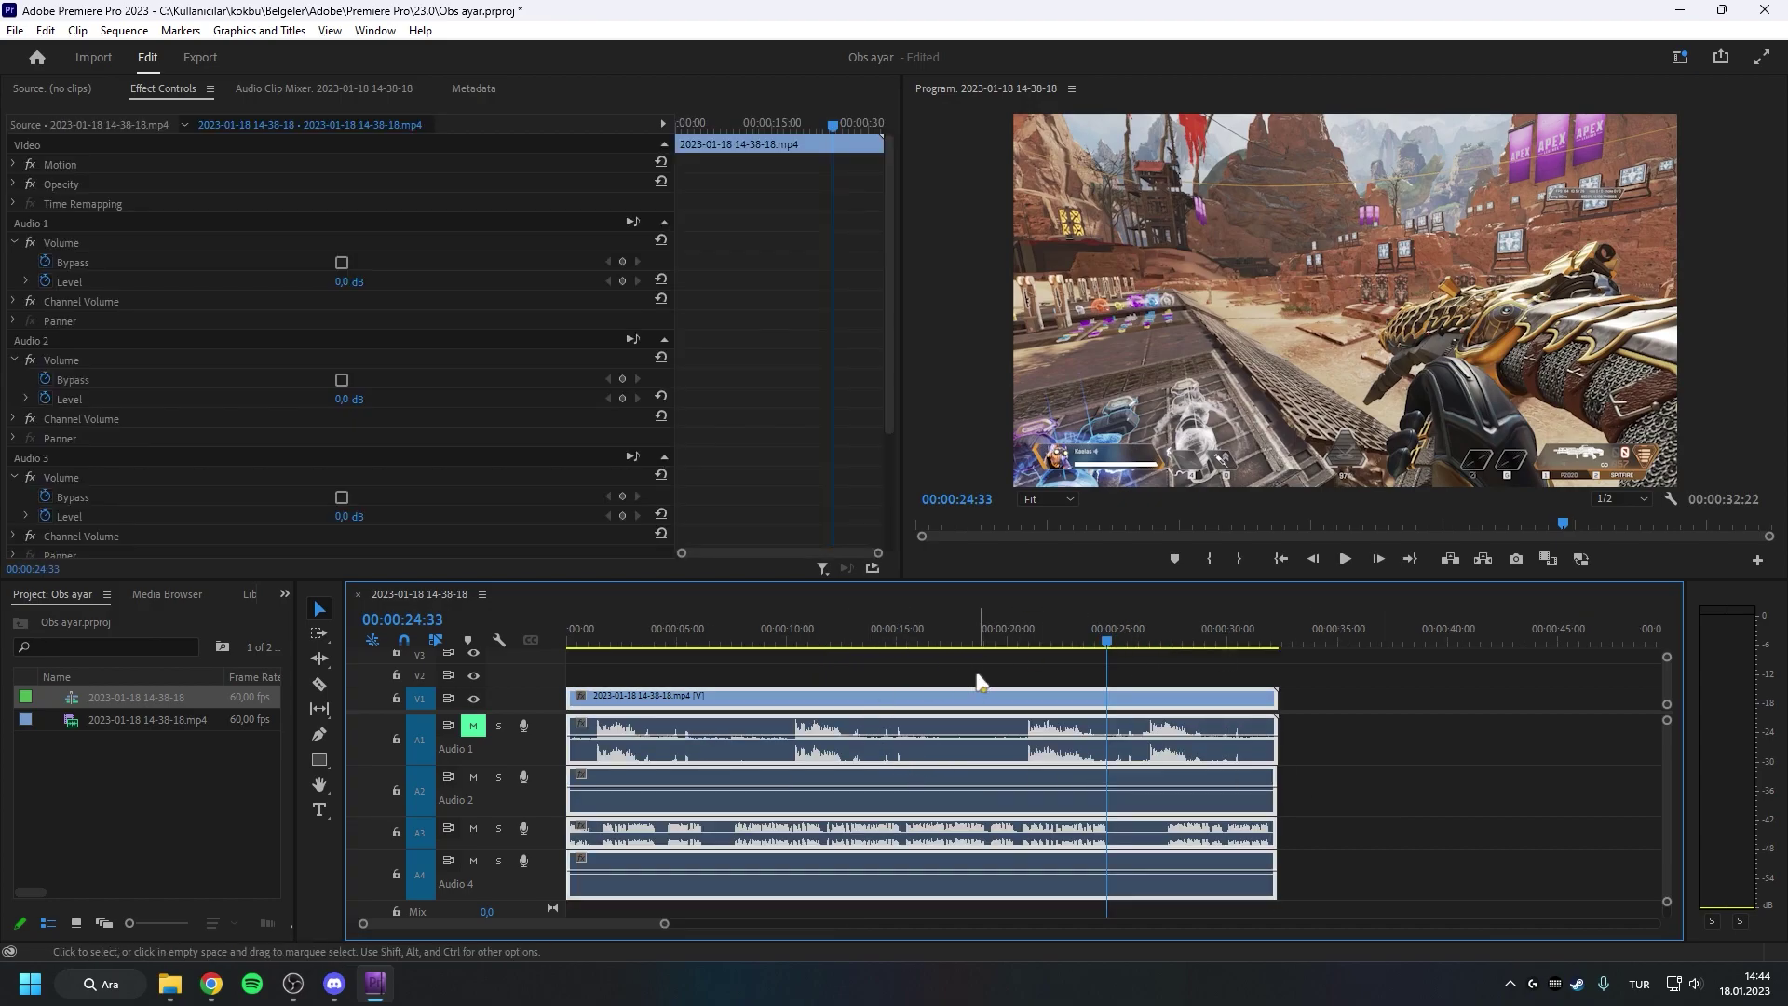
{"action": "right_click", "coordinate": [962, 697]}
{"action": "left_click", "coordinate": [982, 587]}
{"action": "left_click", "coordinate": [974, 671]}
{"action": "left_click", "coordinate": [974, 792]}
{"action": "left_click", "coordinate": [974, 838]}
{"action": "left_click", "coordinate": [978, 879]}
{"action": "left_click", "coordinate": [978, 833]}
{"action": "left_click", "coordinate": [997, 791]}
{"action": "left_click", "coordinate": [1011, 745]}
Select the video clip with all four audio clips and link them together again
{"action": "scroll", "coordinate": [1030, 667], "scroll_direction": "down", "scroll_amount": 1}
{"action": "left_click_drag", "start_coordinate": [1030, 667], "coordinate": [1045, 780]}
{"action": "right_click", "coordinate": [1045, 781]}
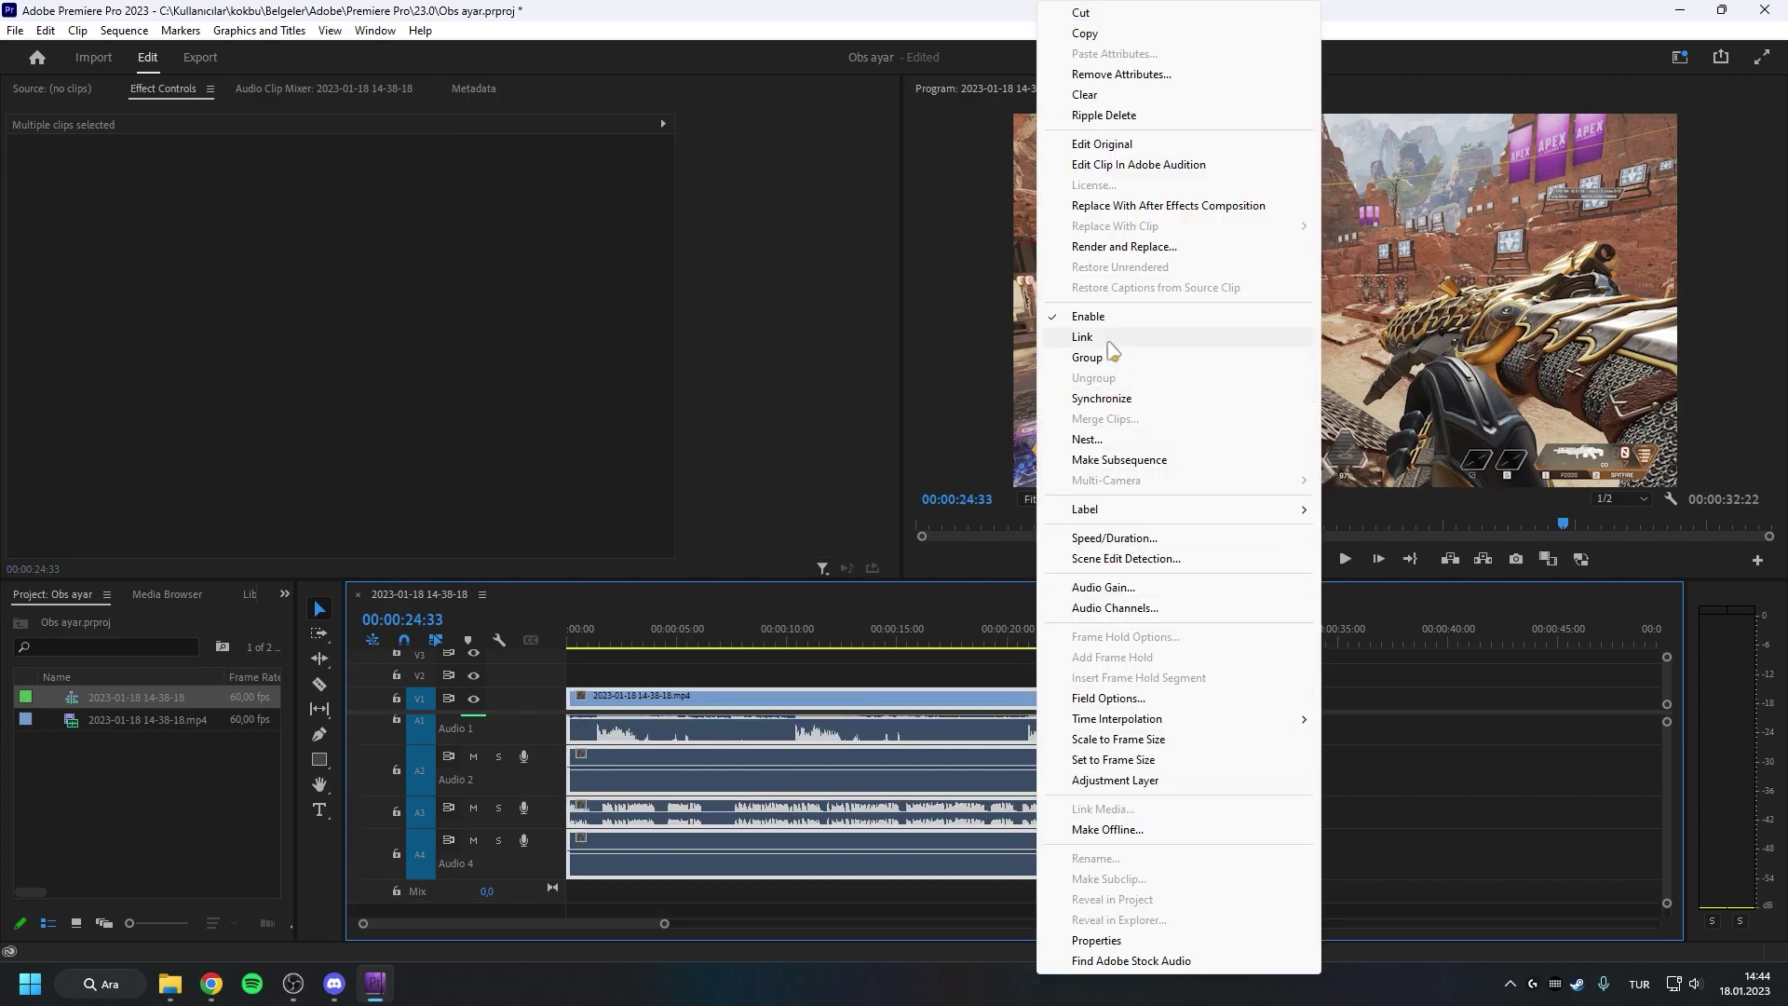
{"action": "left_click", "coordinate": [1118, 336]}
{"action": "left_click", "coordinate": [1341, 838]}
{"action": "scroll", "coordinate": [1332, 841], "scroll_direction": "up", "scroll_amount": 1}
{"action": "key", "text": "minus"}
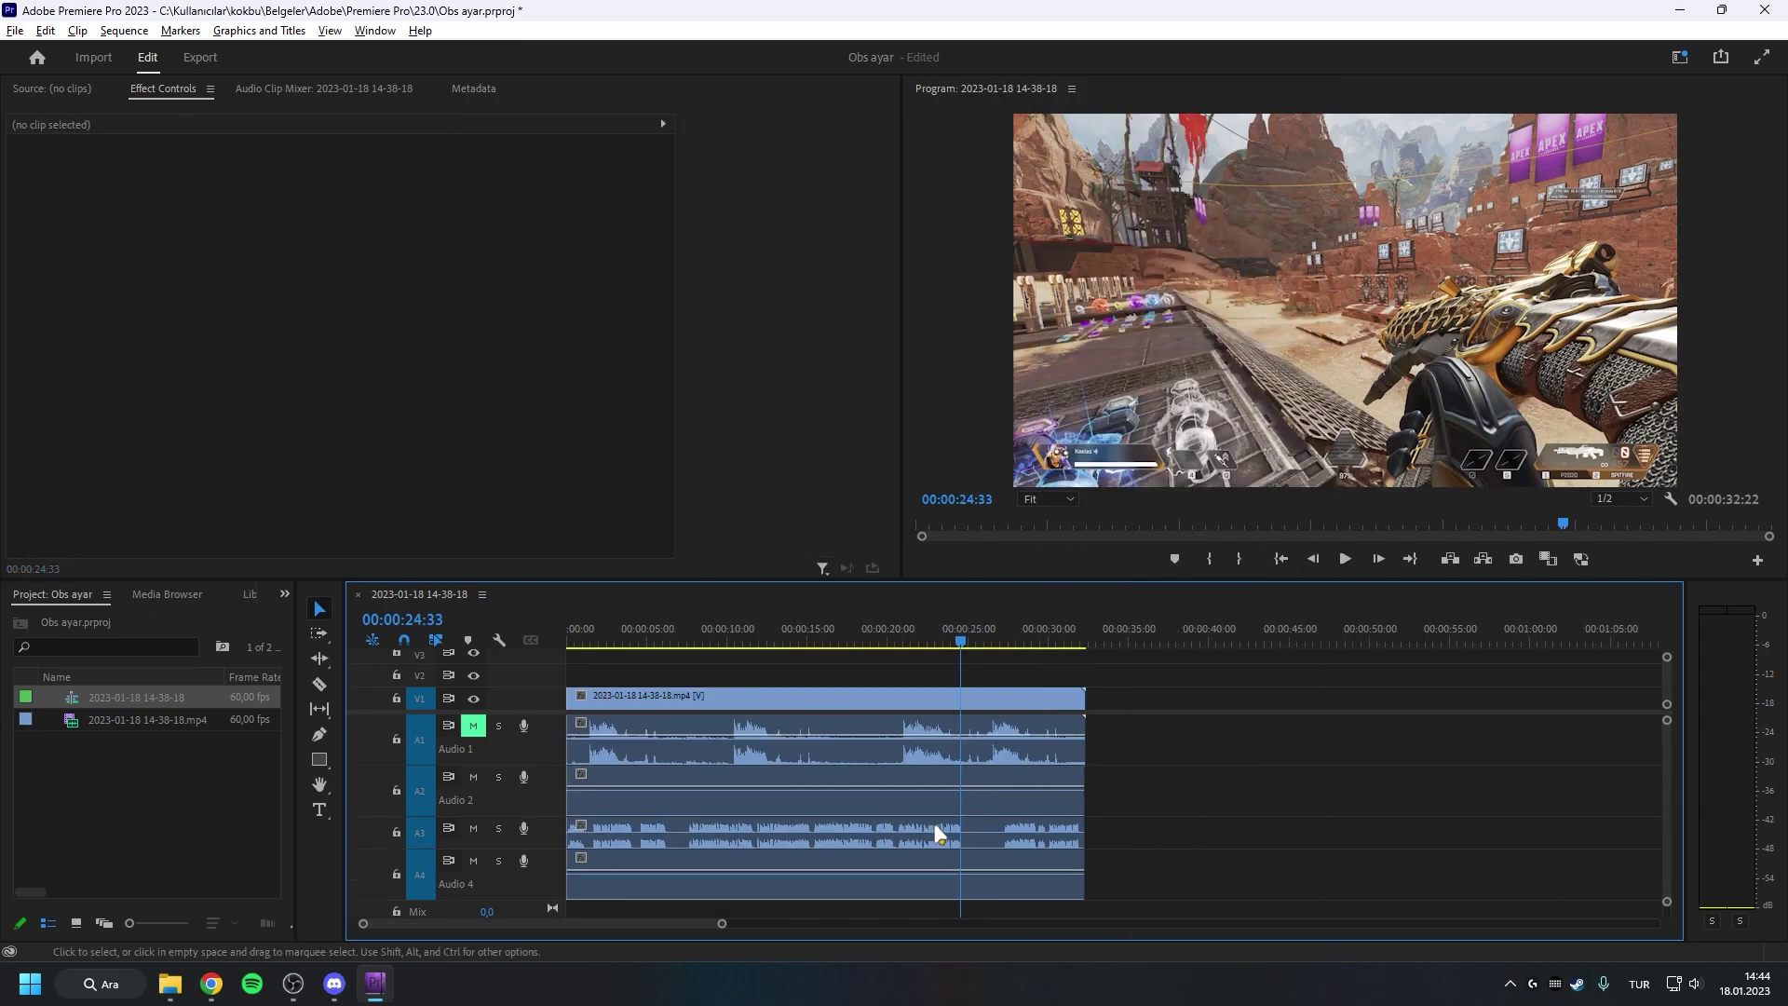
Delete only the Audio 4 clip from the sequence
{"action": "left_click", "coordinate": [897, 885]}
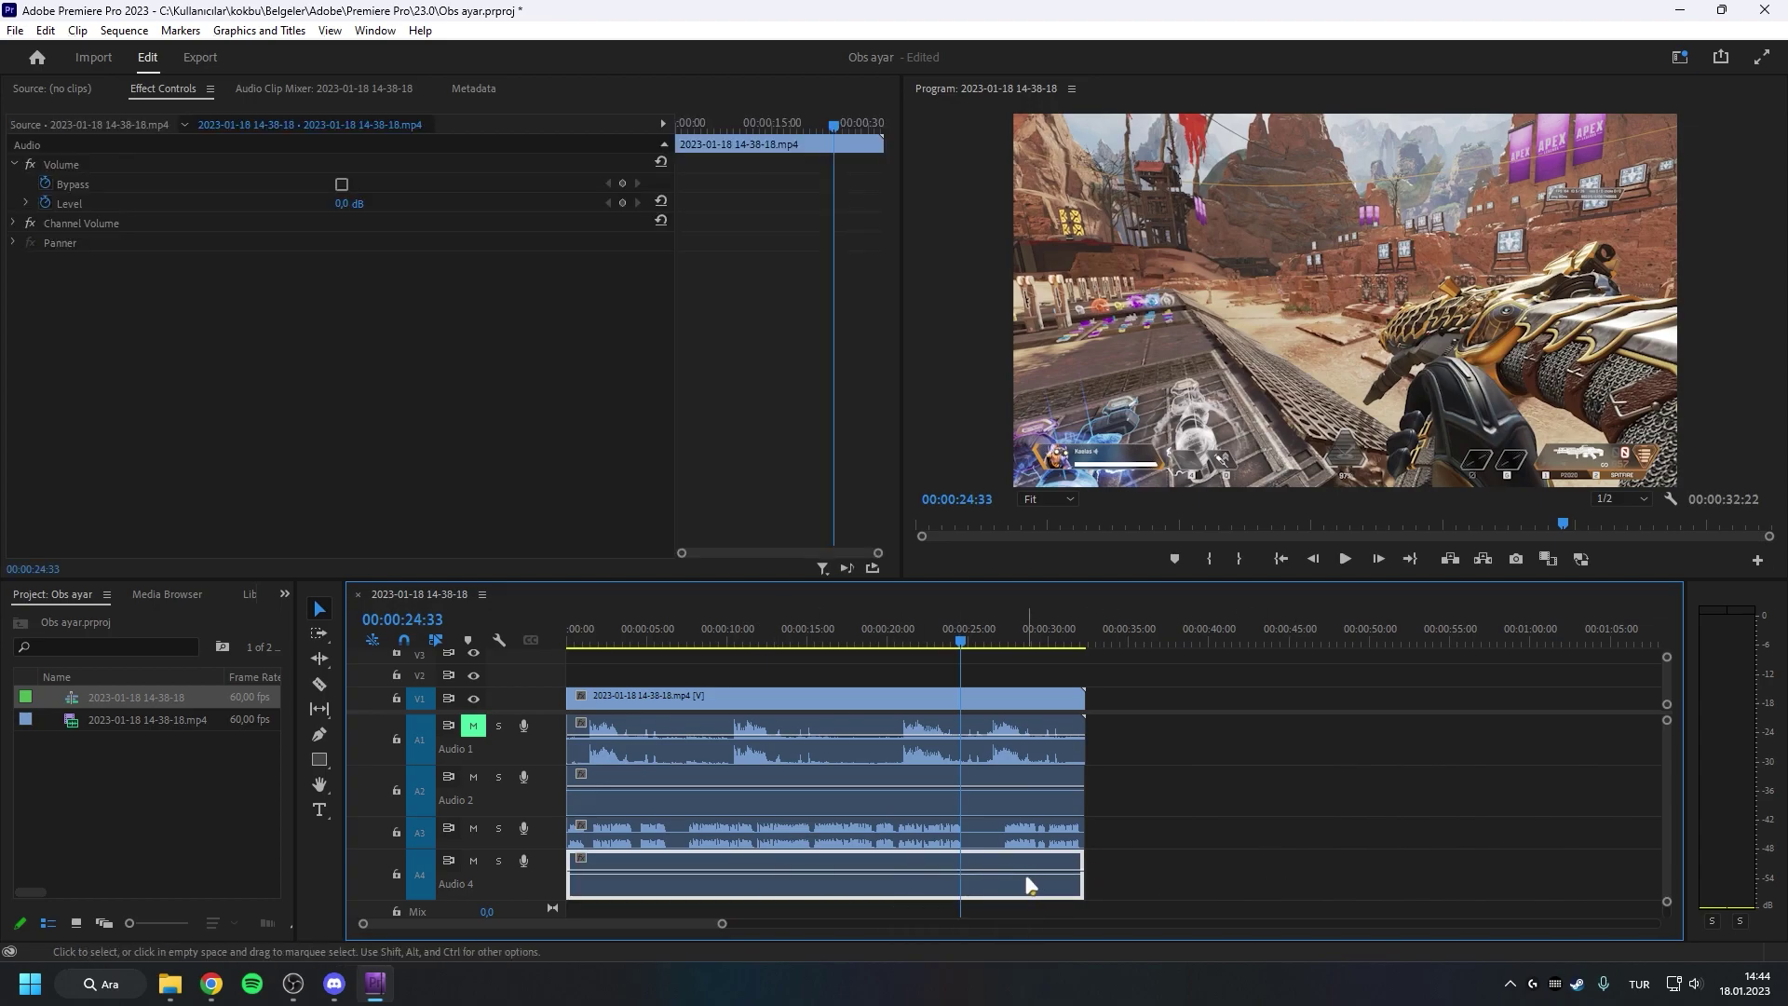
{"action": "key", "text": "Delete"}
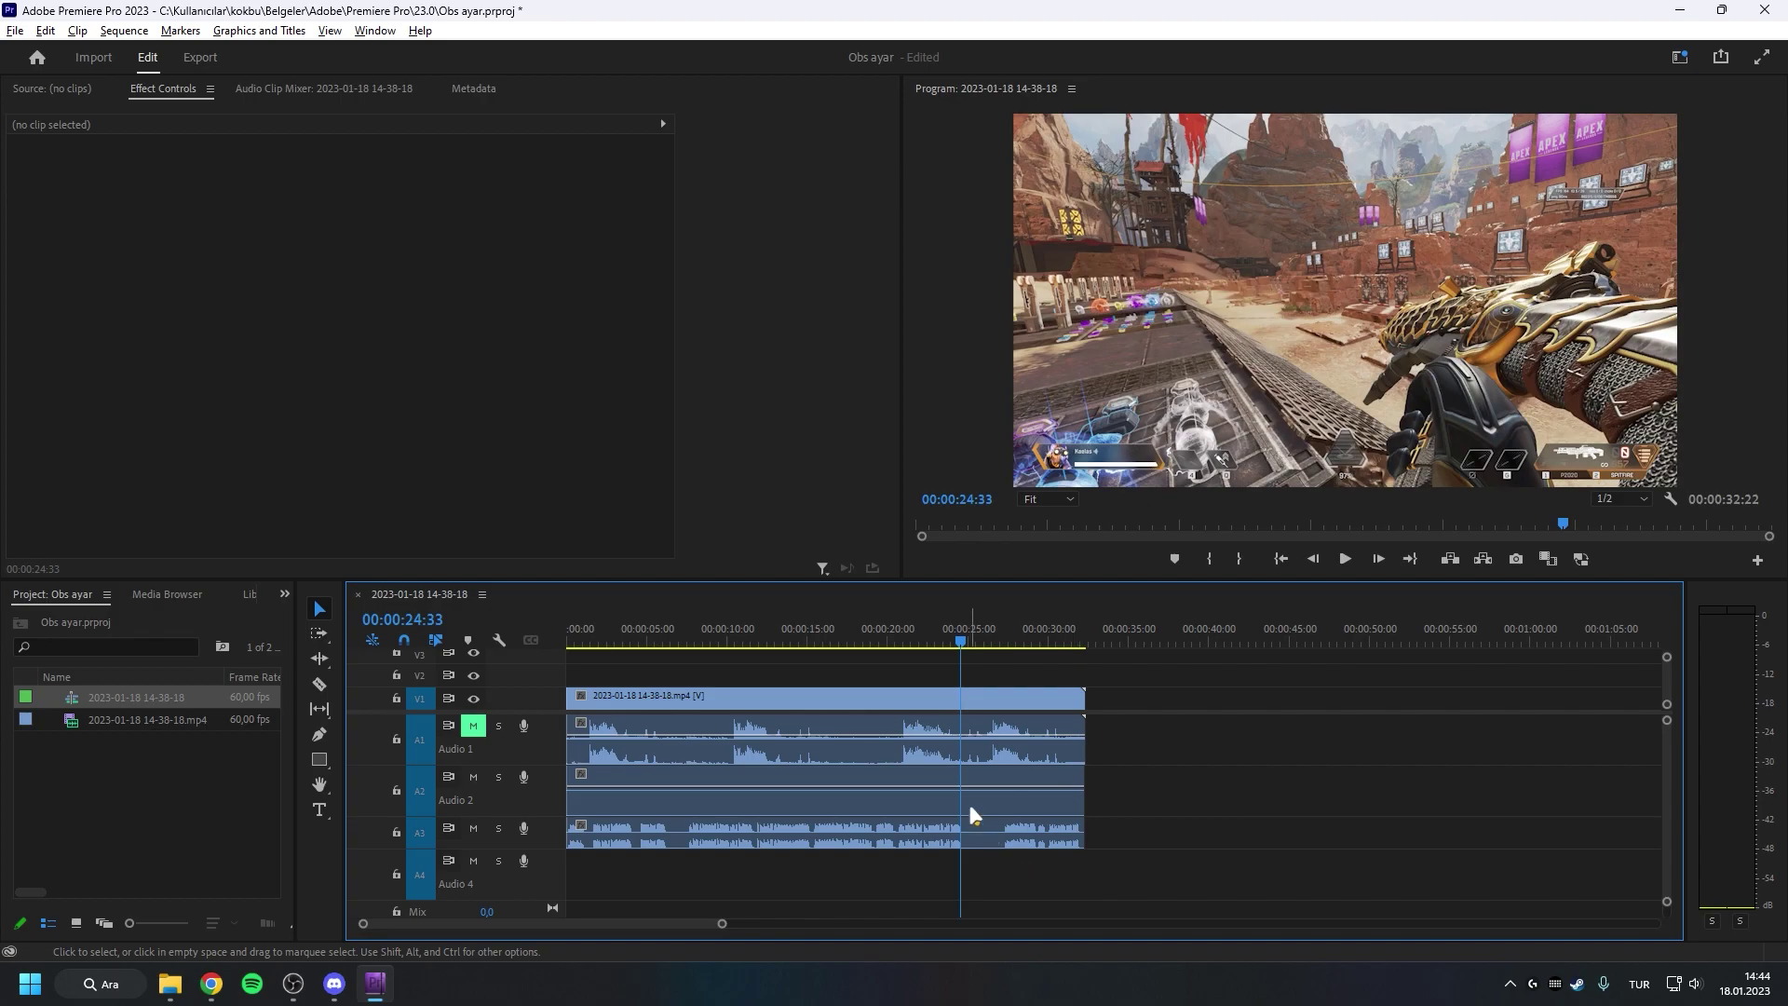
Delete the Audio 2 clip and undo that deletion
{"action": "left_click", "coordinate": [900, 810]}
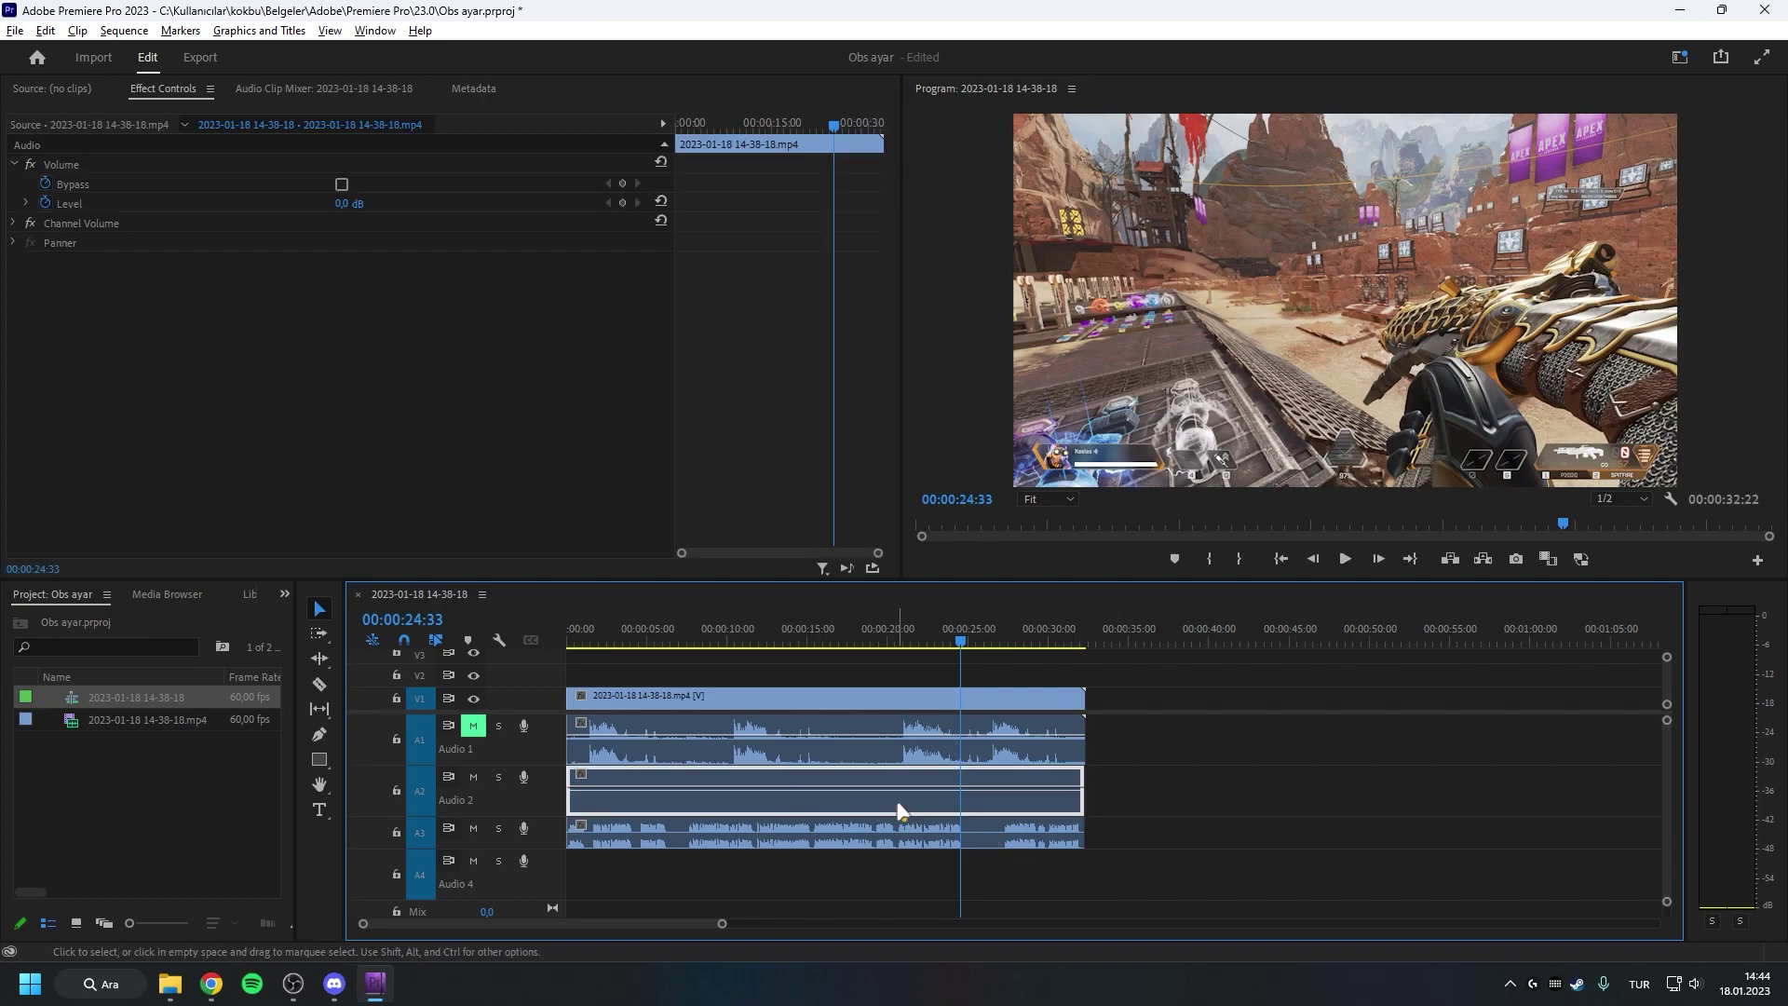
{"action": "key", "text": "Delete"}
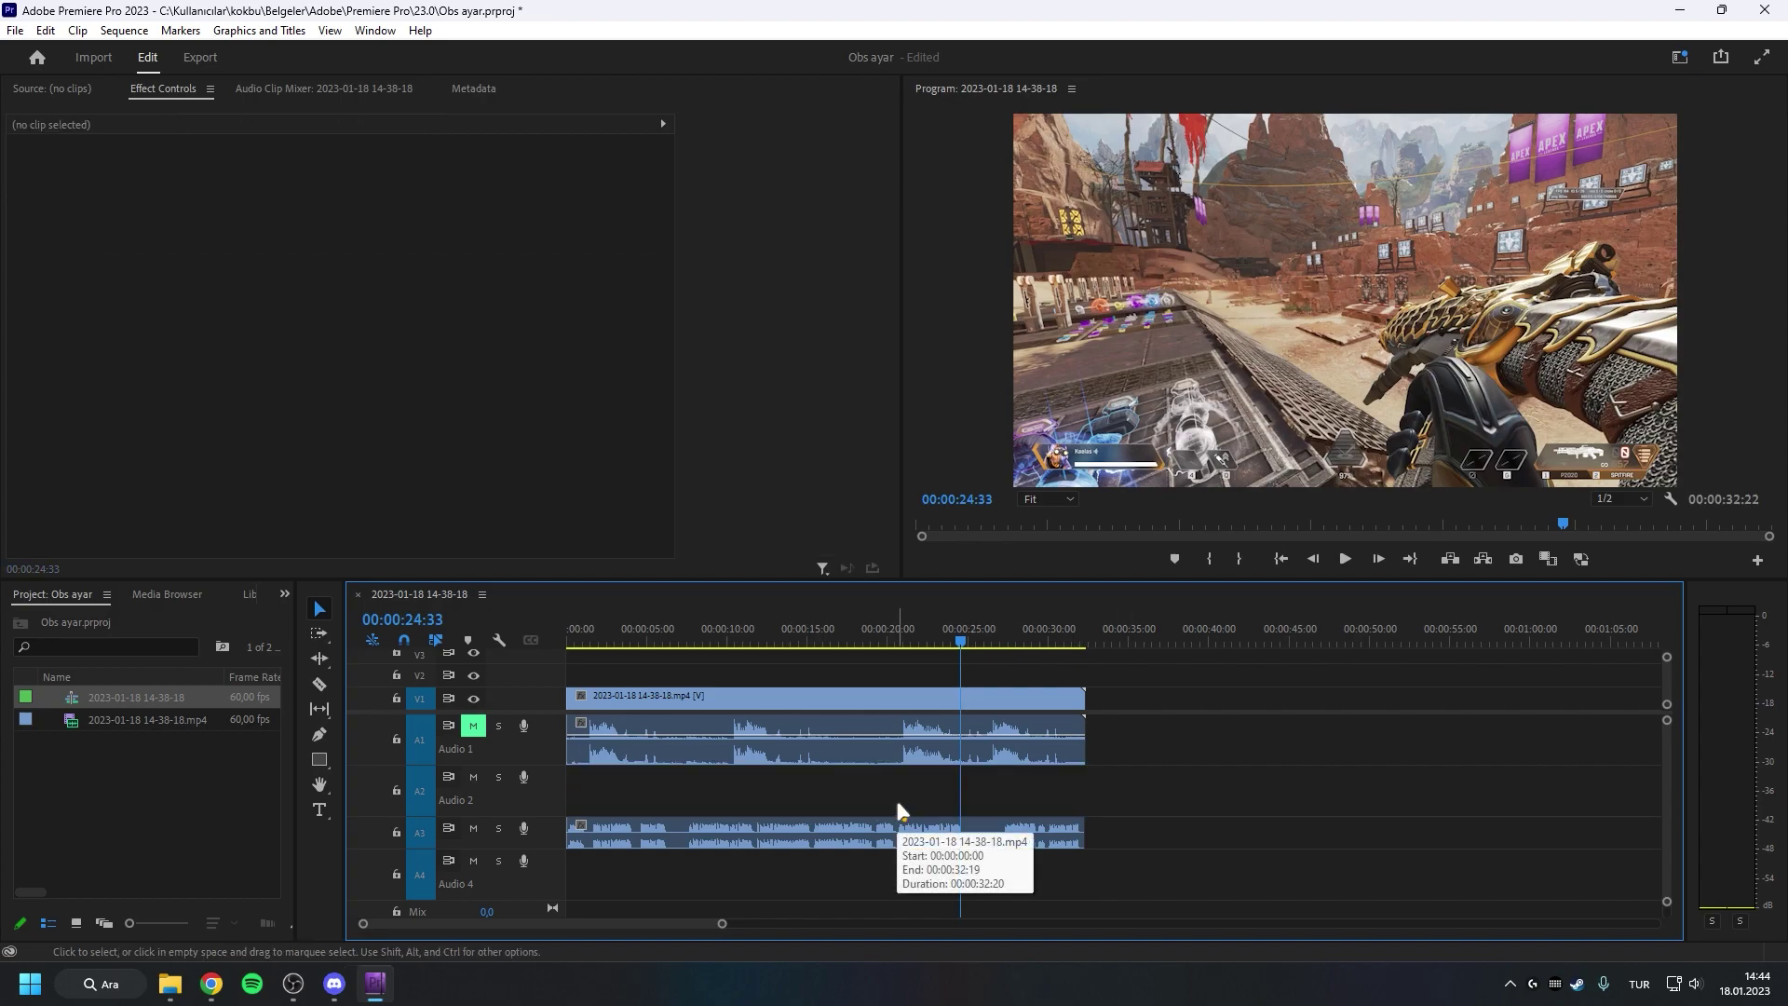
{"action": "key", "text": "ctrl+z"}
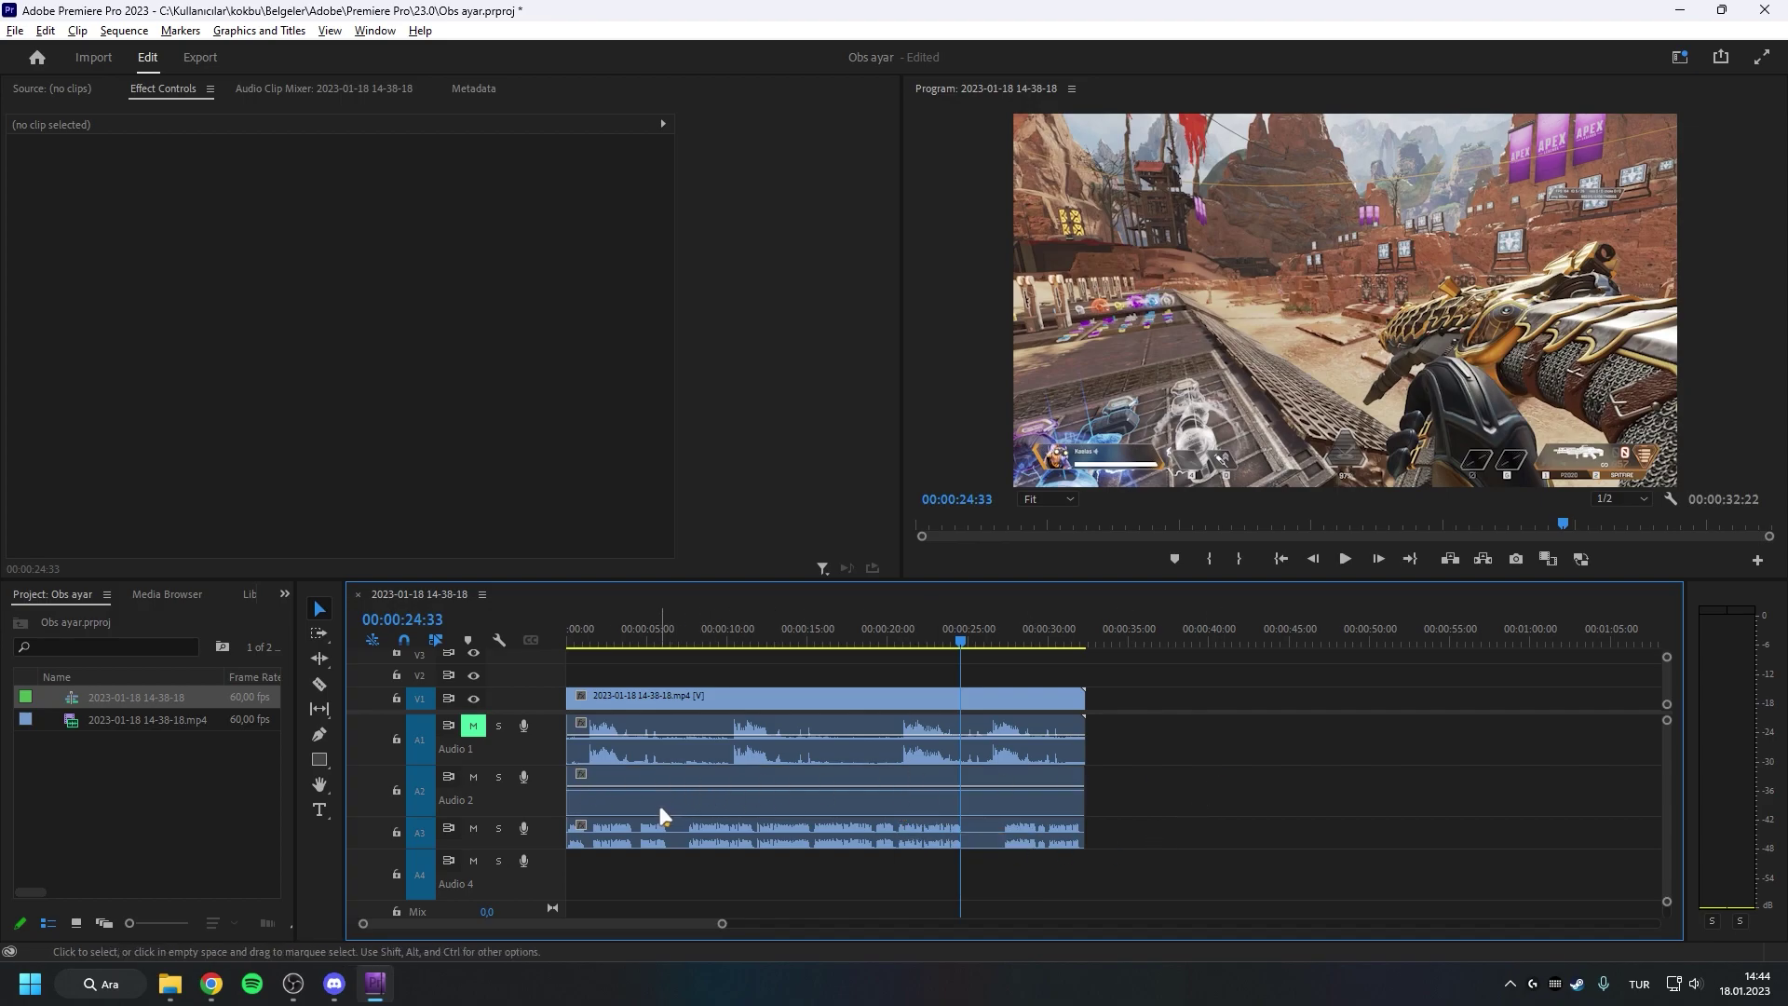
Split the linked recording at 00:00:06:11 and again shortly after, and try to delete the Audio 2 piece between the cuts
{"action": "scroll", "coordinate": [730, 834], "scroll_direction": "up", "scroll_amount": 5}
{"action": "left_click_drag", "start_coordinate": [745, 641], "coordinate": [657, 645]}
{"action": "key", "text": "c"}
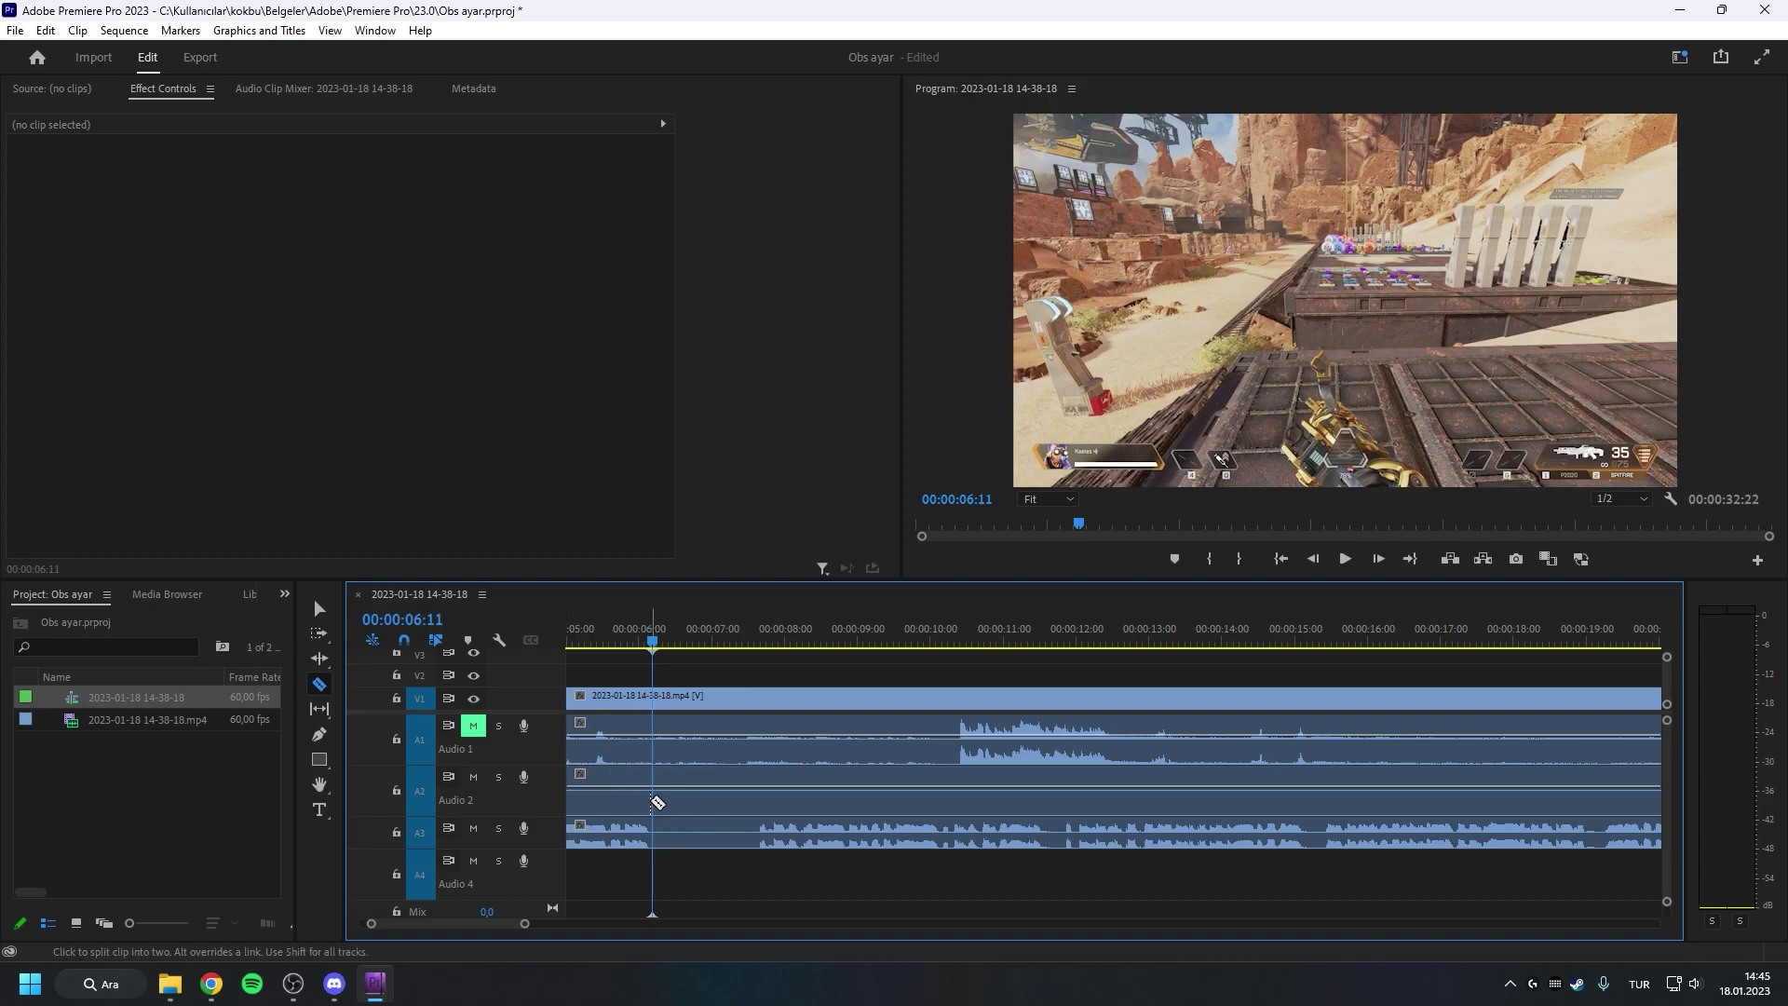
{"action": "left_click", "coordinate": [655, 803]}
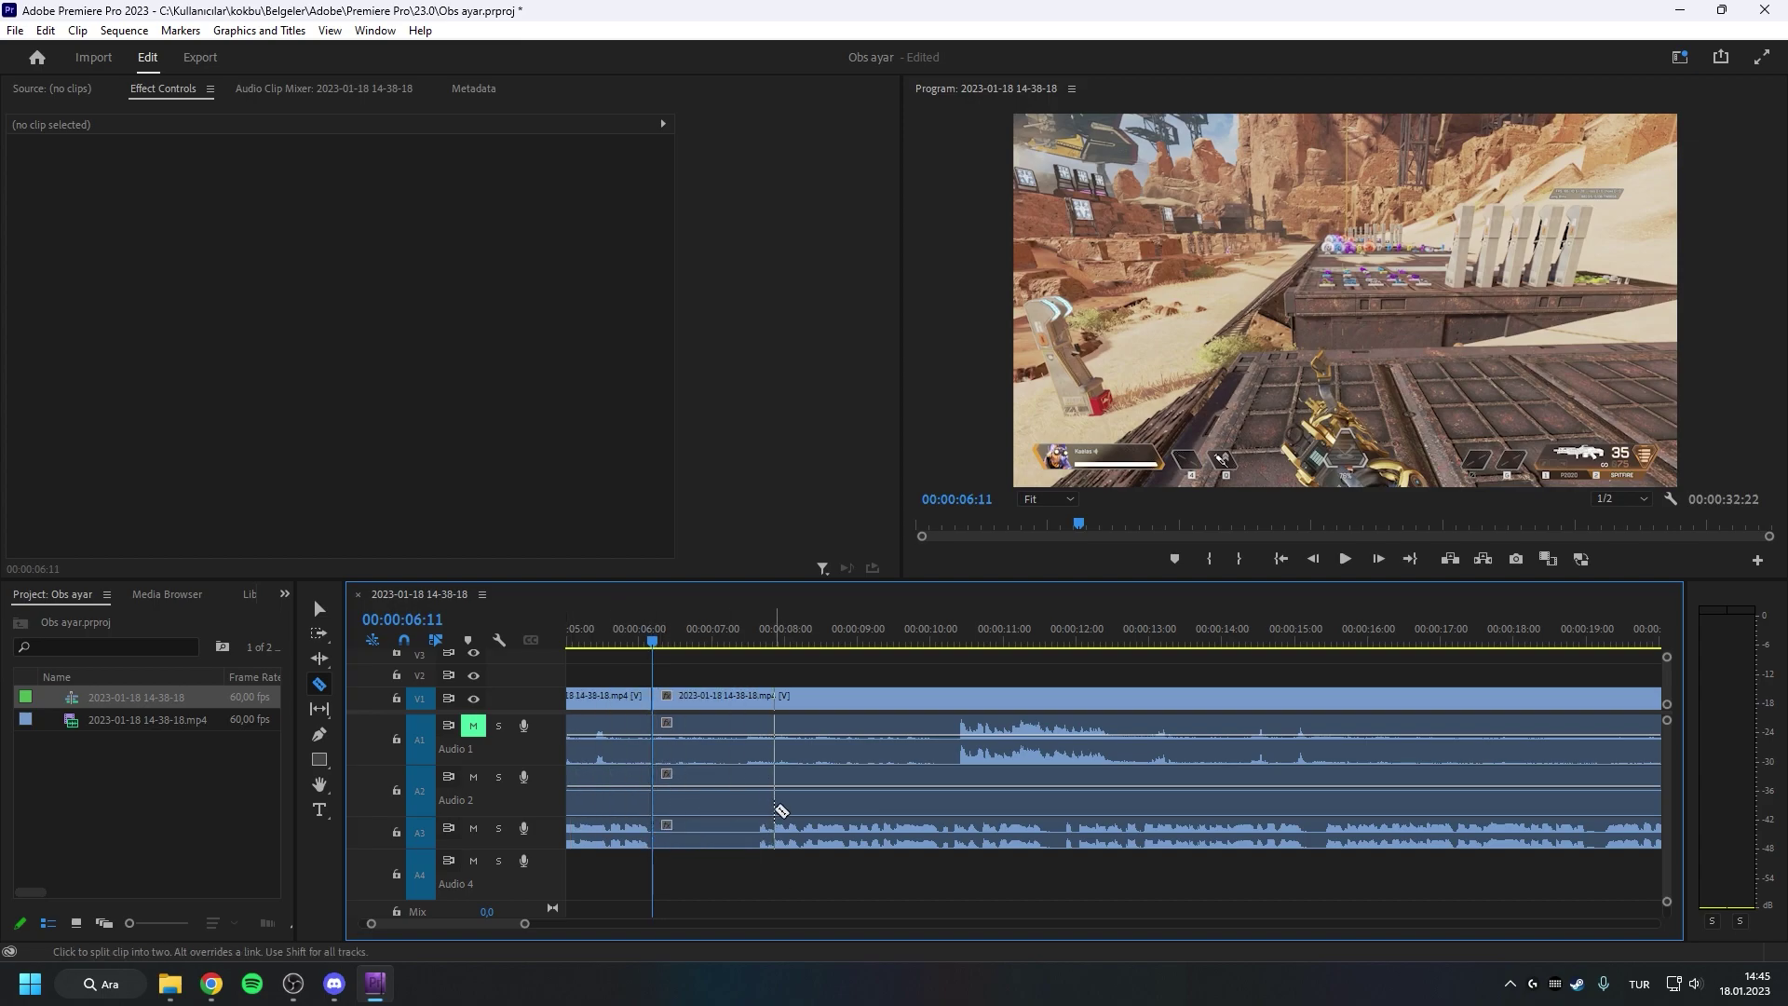
{"action": "left_click", "coordinate": [755, 803]}
{"action": "key", "text": "v"}
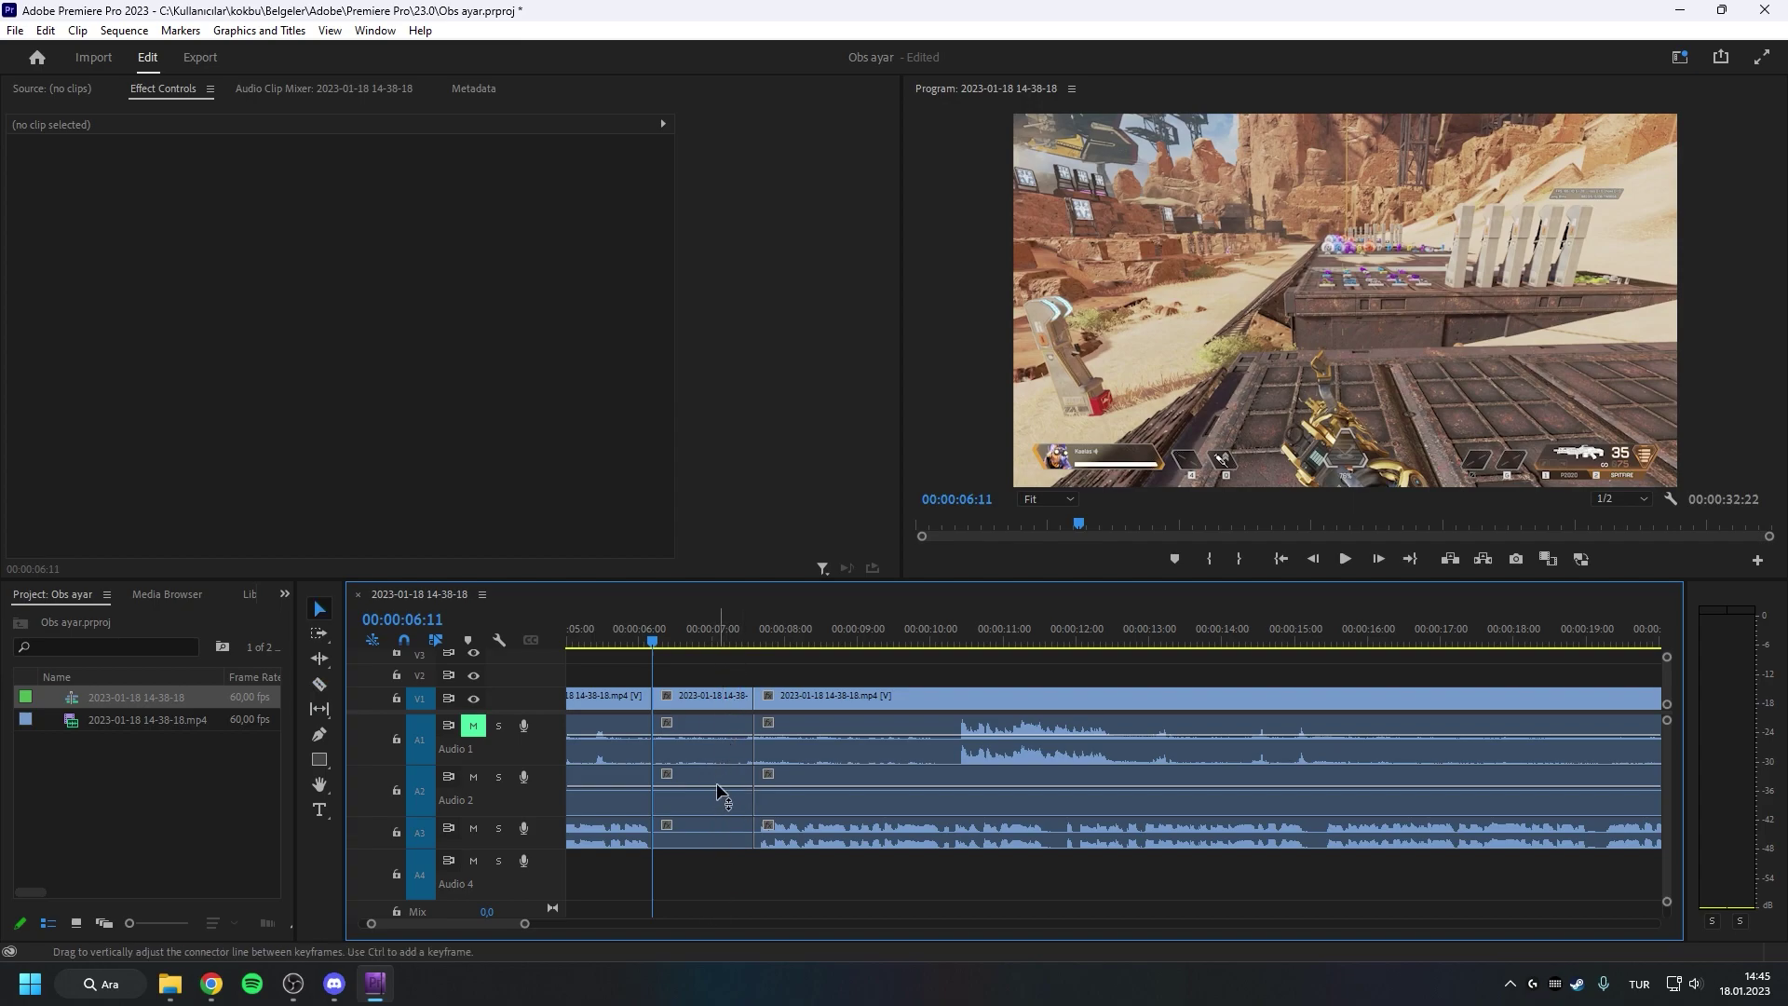
{"action": "left_click", "coordinate": [719, 790]}
{"action": "key", "text": "Delete"}
{"action": "left_click", "coordinate": [715, 785]}
{"action": "key", "text": "Delete"}
Split only Audio 2 at 00:00:06:11 and 00:00:07:37, delete the segment between the cuts and play the gap briefly
{"action": "key", "text": "c"}
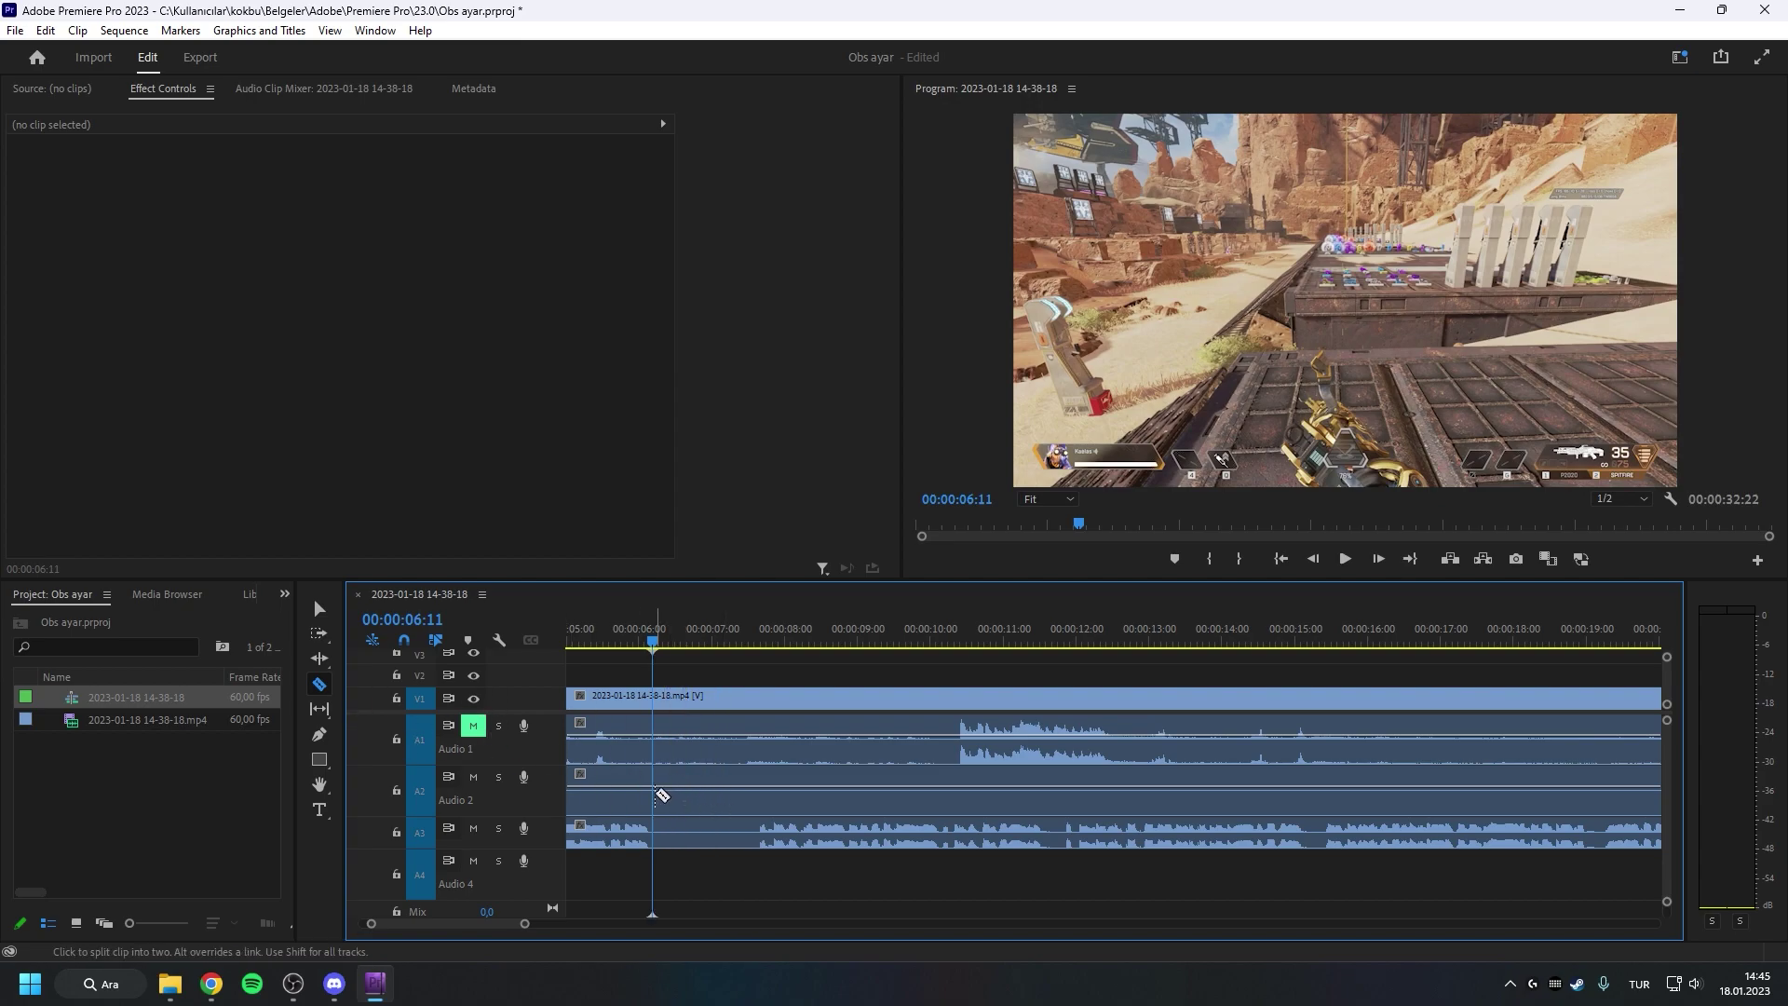
{"action": "left_click", "coordinate": [658, 793]}
{"action": "left_click", "coordinate": [759, 802]}
{"action": "key", "text": "v"}
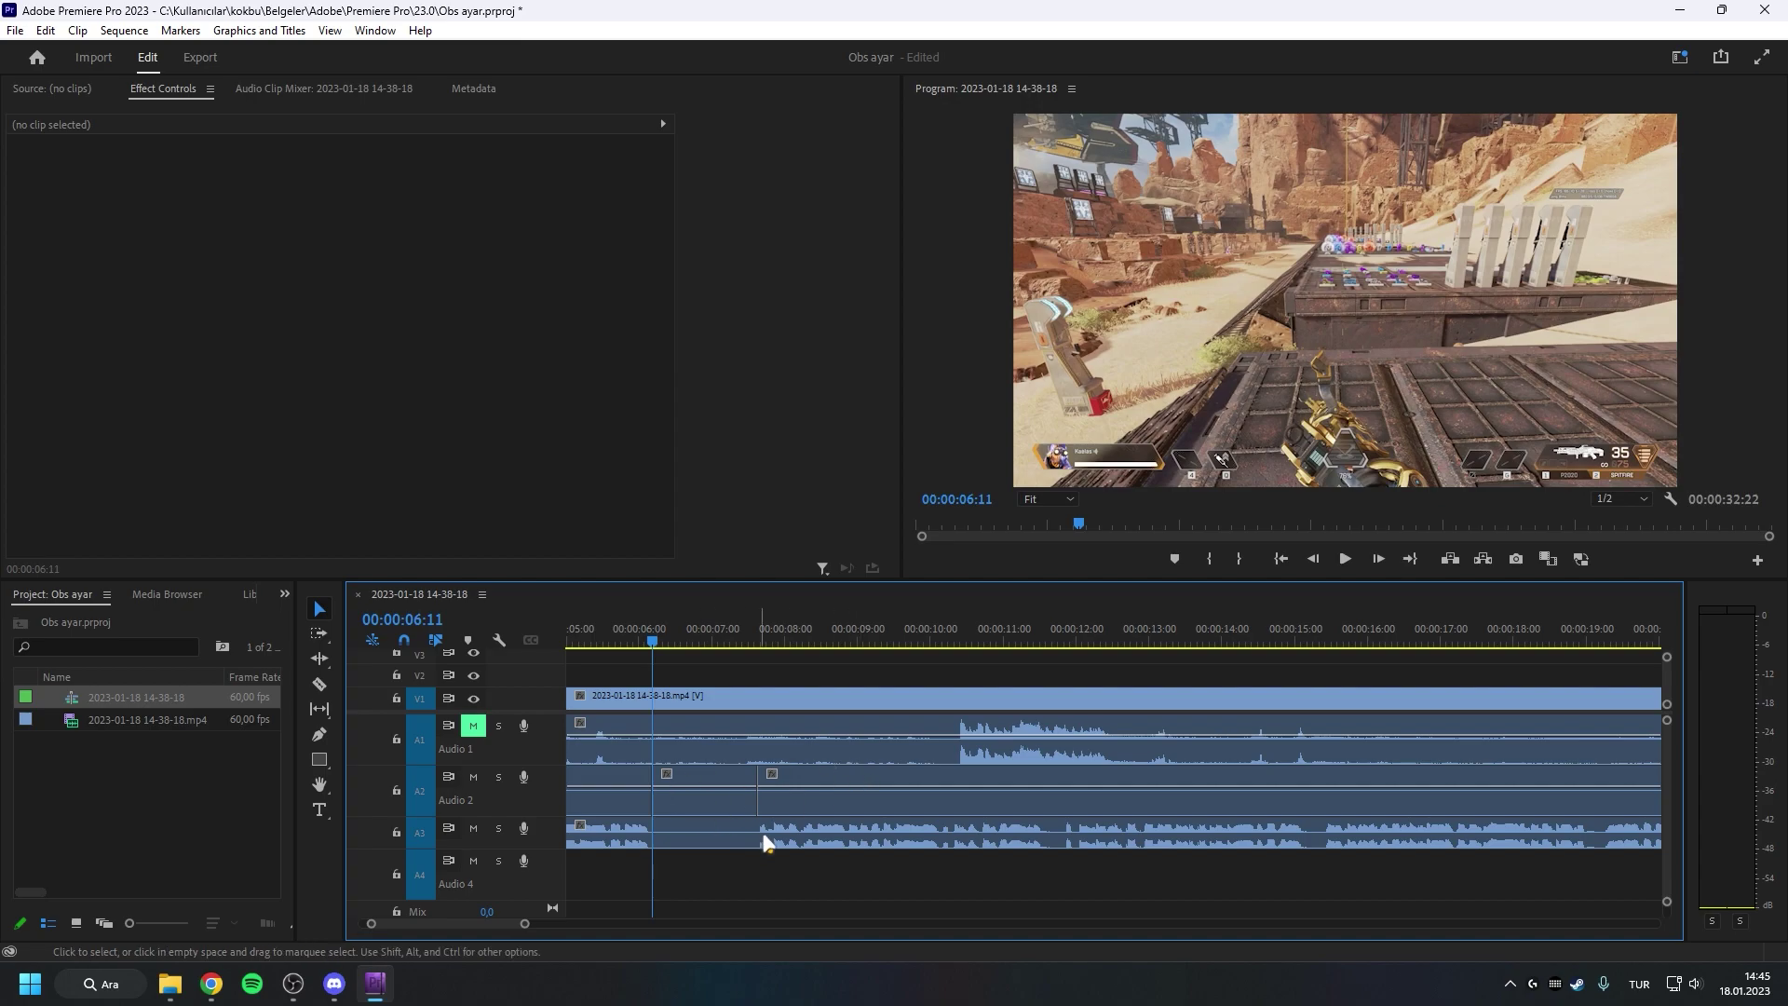
{"action": "left_click", "coordinate": [709, 803]}
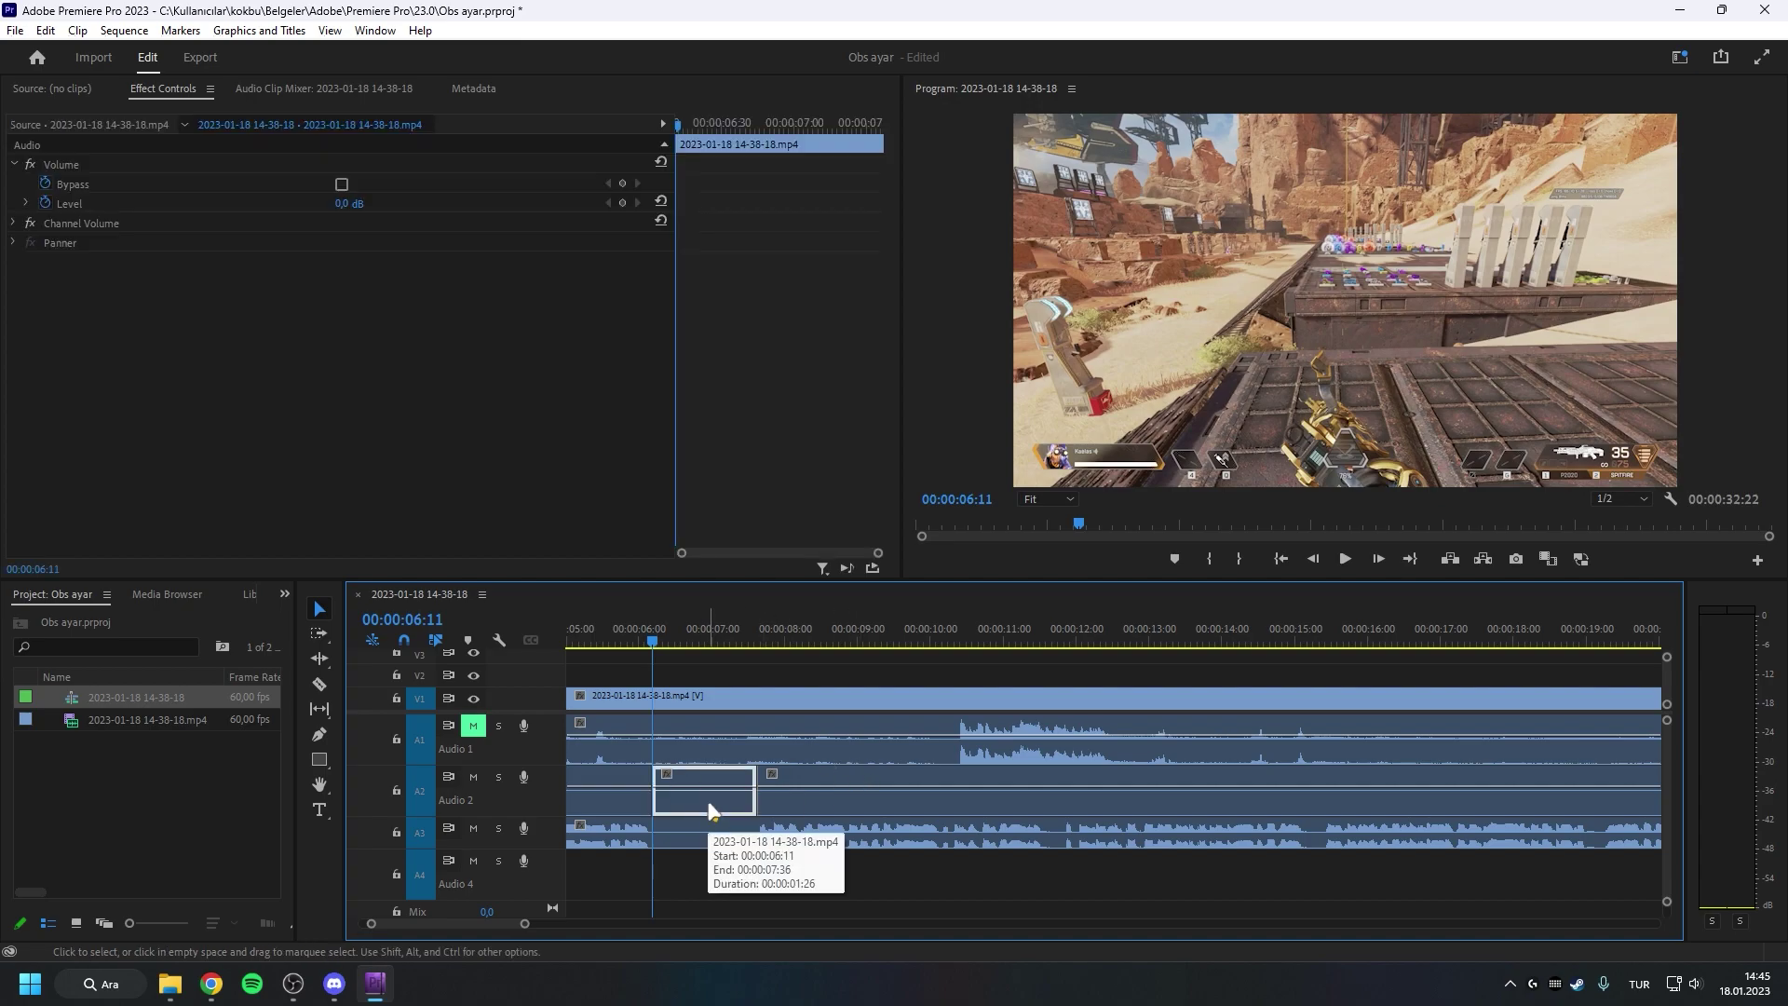
{"action": "key", "text": "Delete"}
{"action": "key", "text": "space"}
{"action": "key", "text": "minus"}
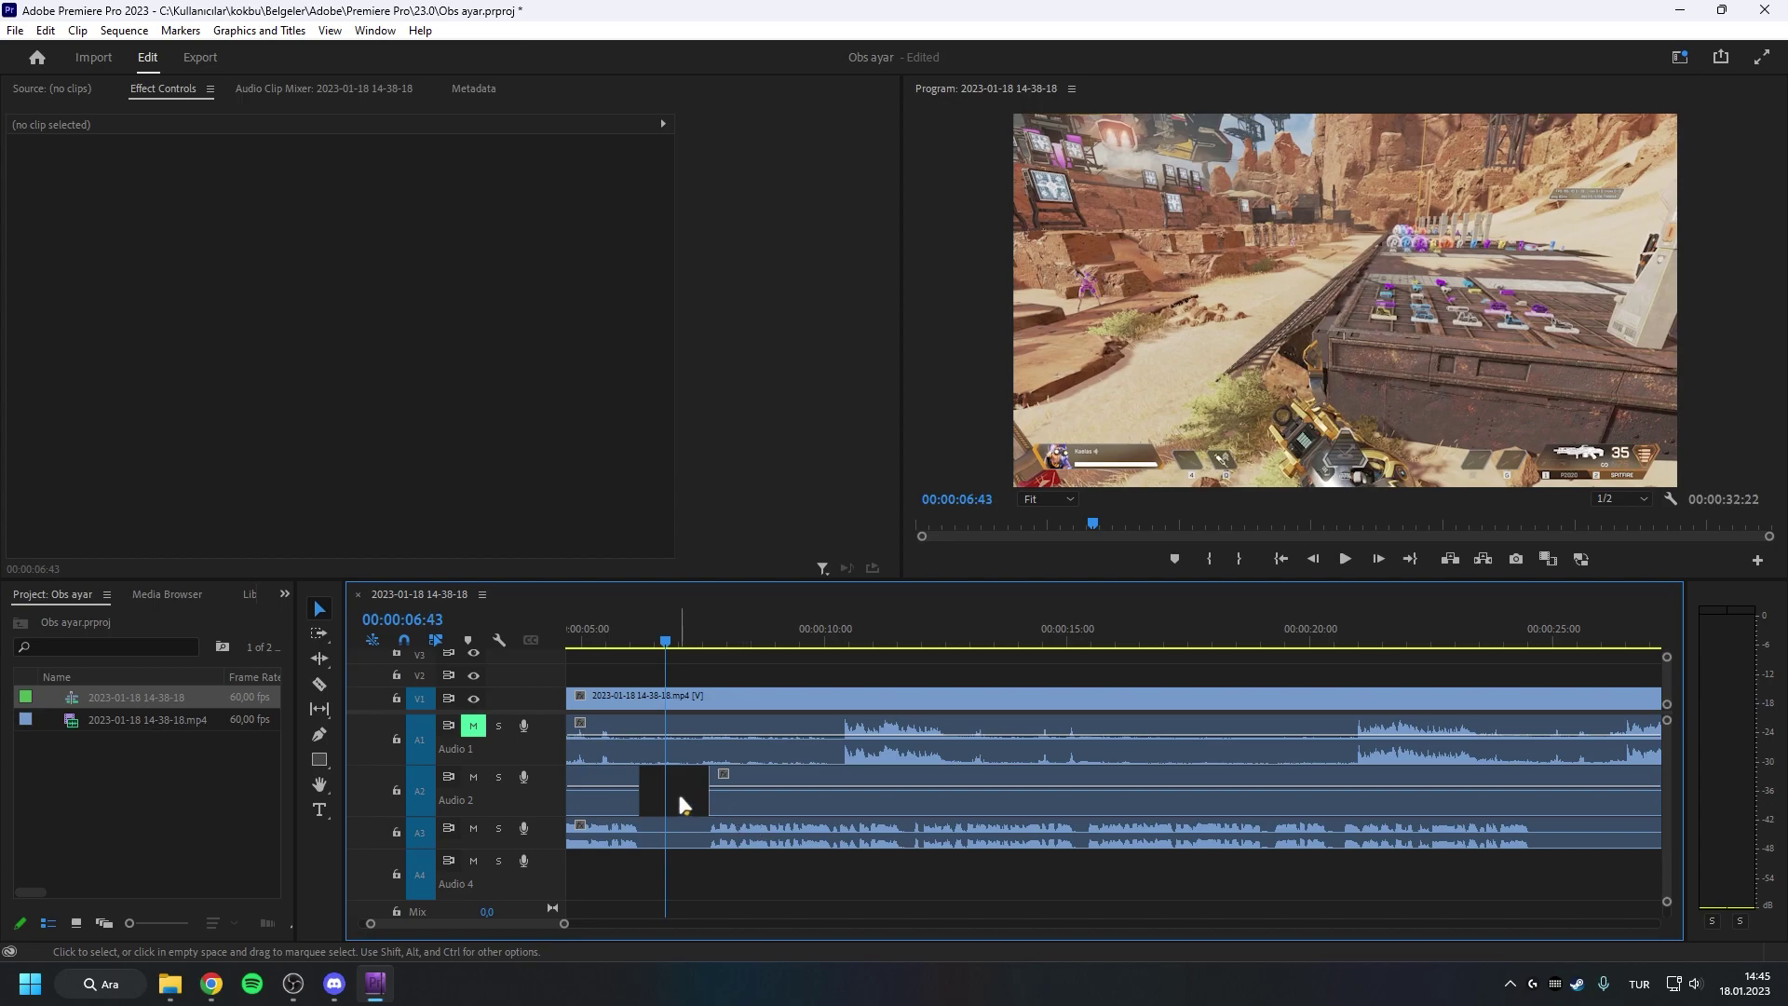
Extend the start of the later Audio 2 clip back from 00:00:07:37 to close the gap
{"action": "left_click", "coordinate": [688, 801]}
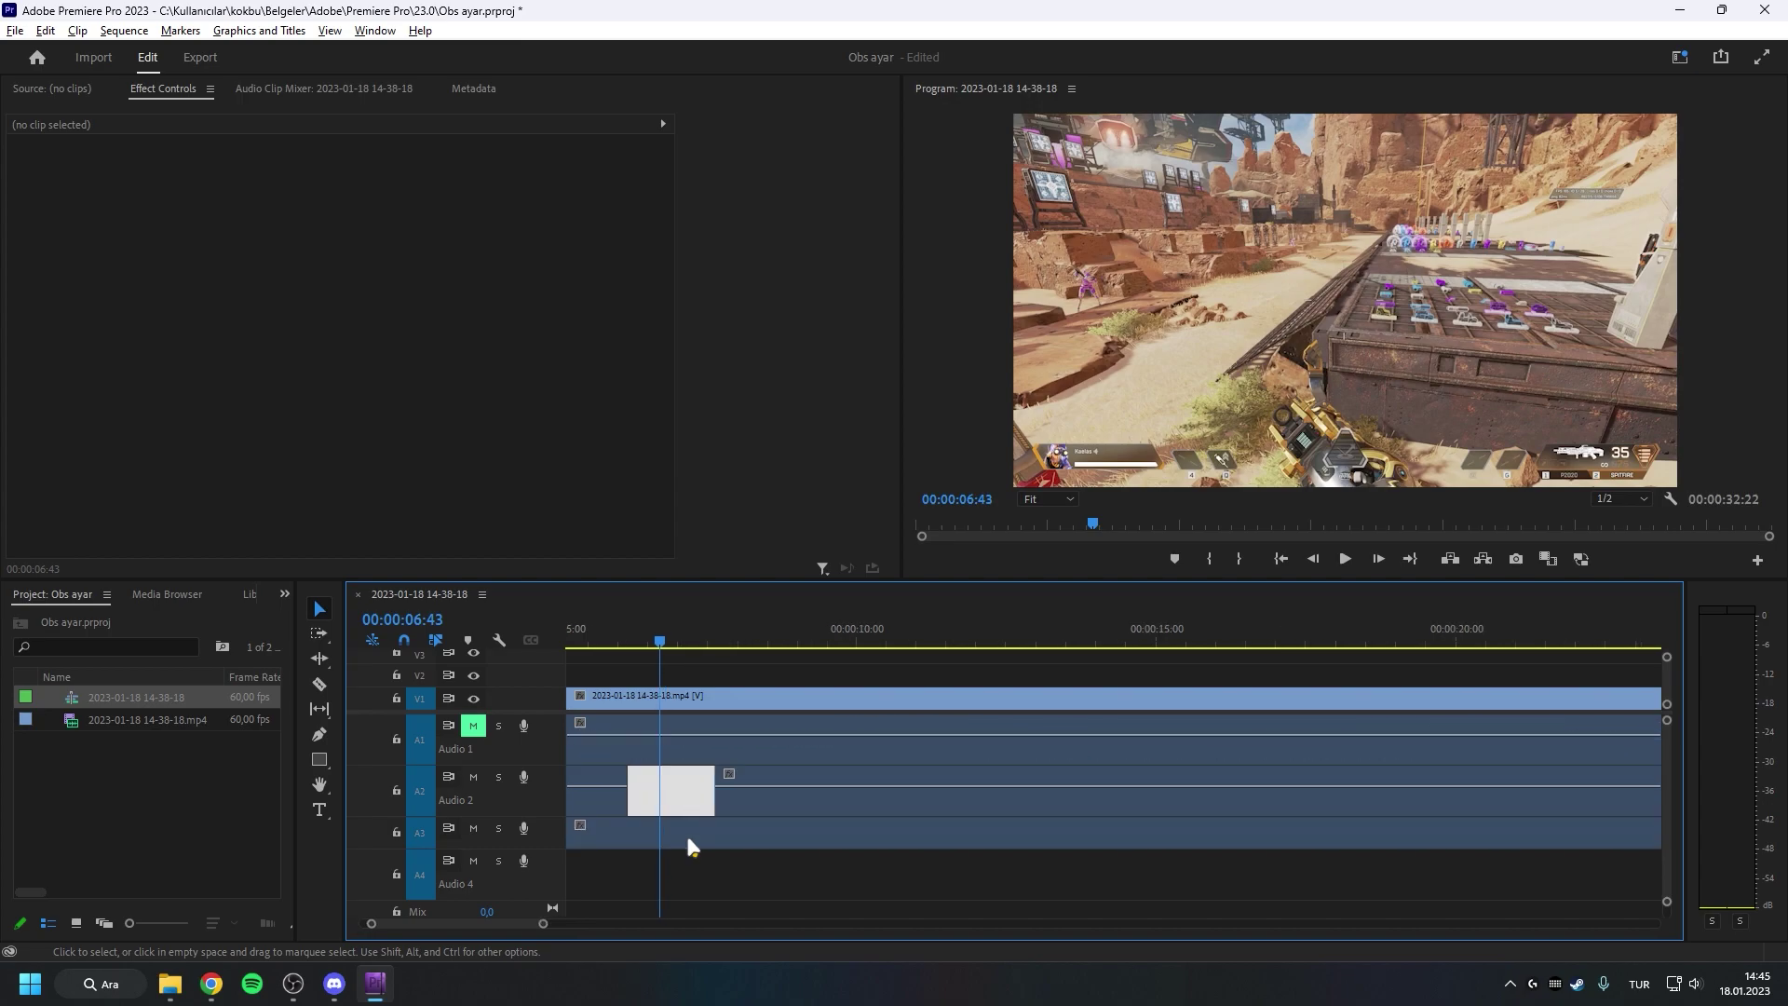
{"action": "scroll", "coordinate": [687, 832], "scroll_direction": "up", "scroll_amount": 3}
{"action": "left_click", "coordinate": [855, 870]}
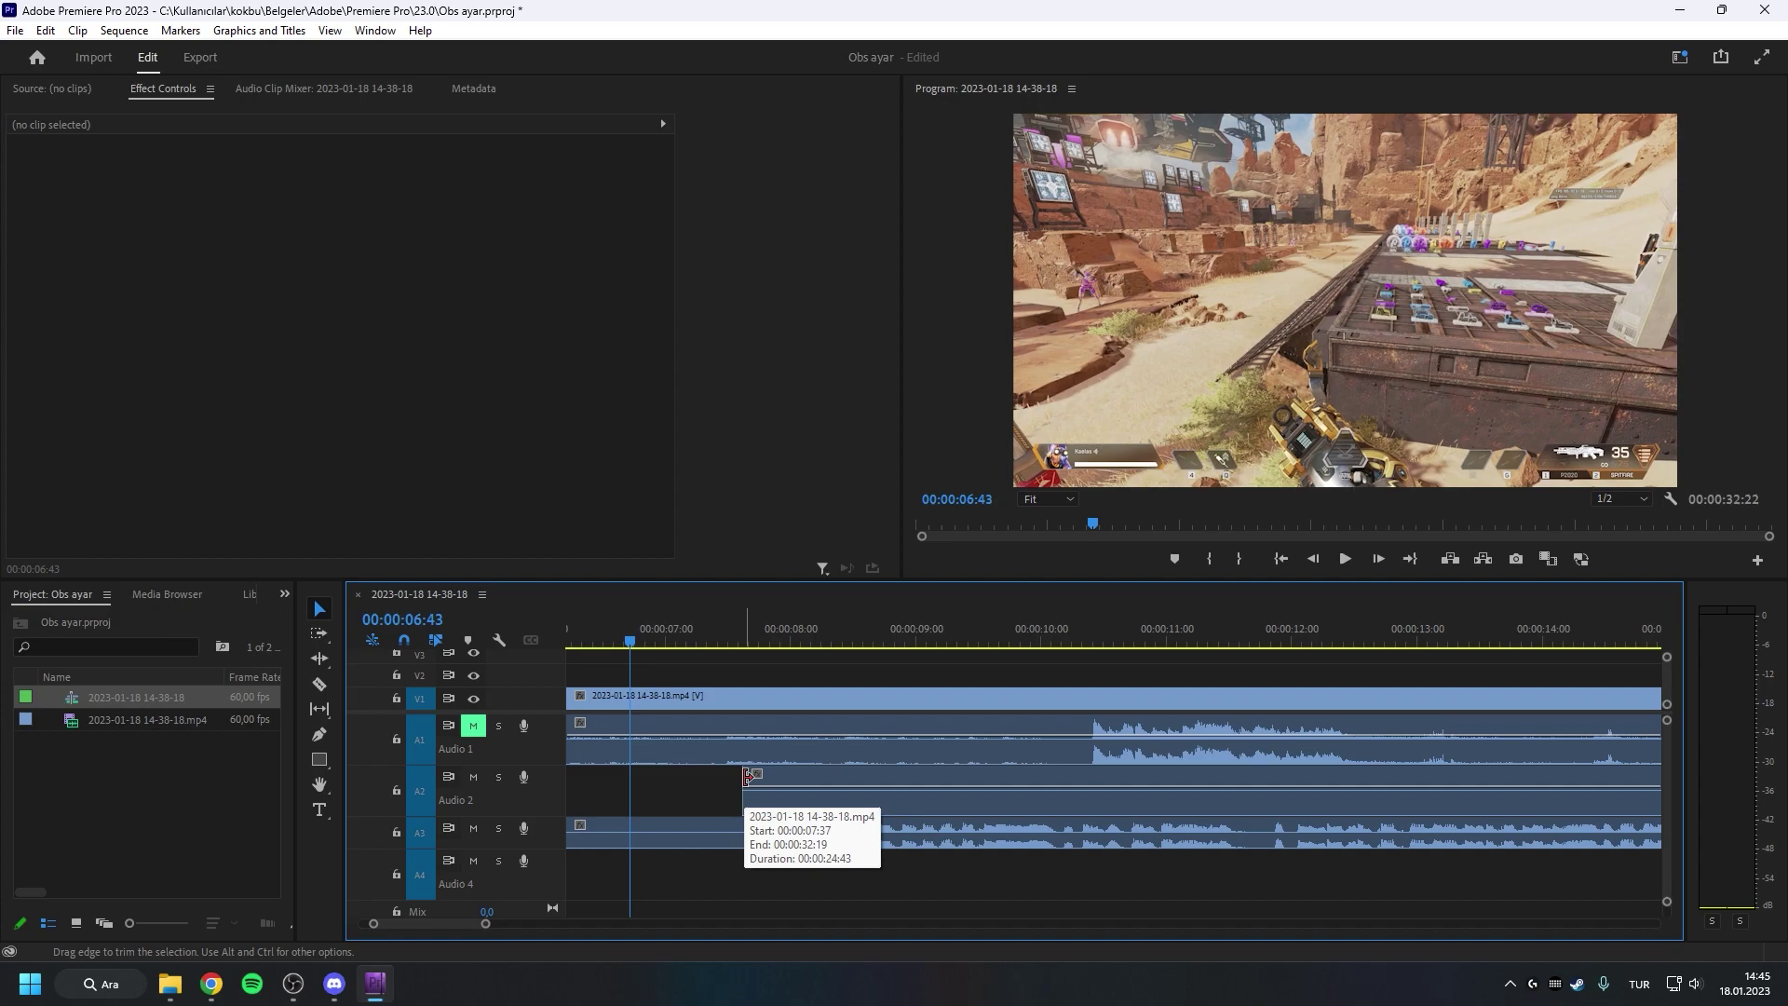
{"action": "left_click_drag", "start_coordinate": [746, 776], "coordinate": [565, 779]}
Split the recording on both sides of the playhead at 00:00:06:43 and delete the silent middle segment of Audio 3
{"action": "scroll", "coordinate": [819, 836], "scroll_direction": "down", "scroll_amount": 3}
{"action": "scroll", "coordinate": [810, 832], "scroll_direction": "up", "scroll_amount": 4}
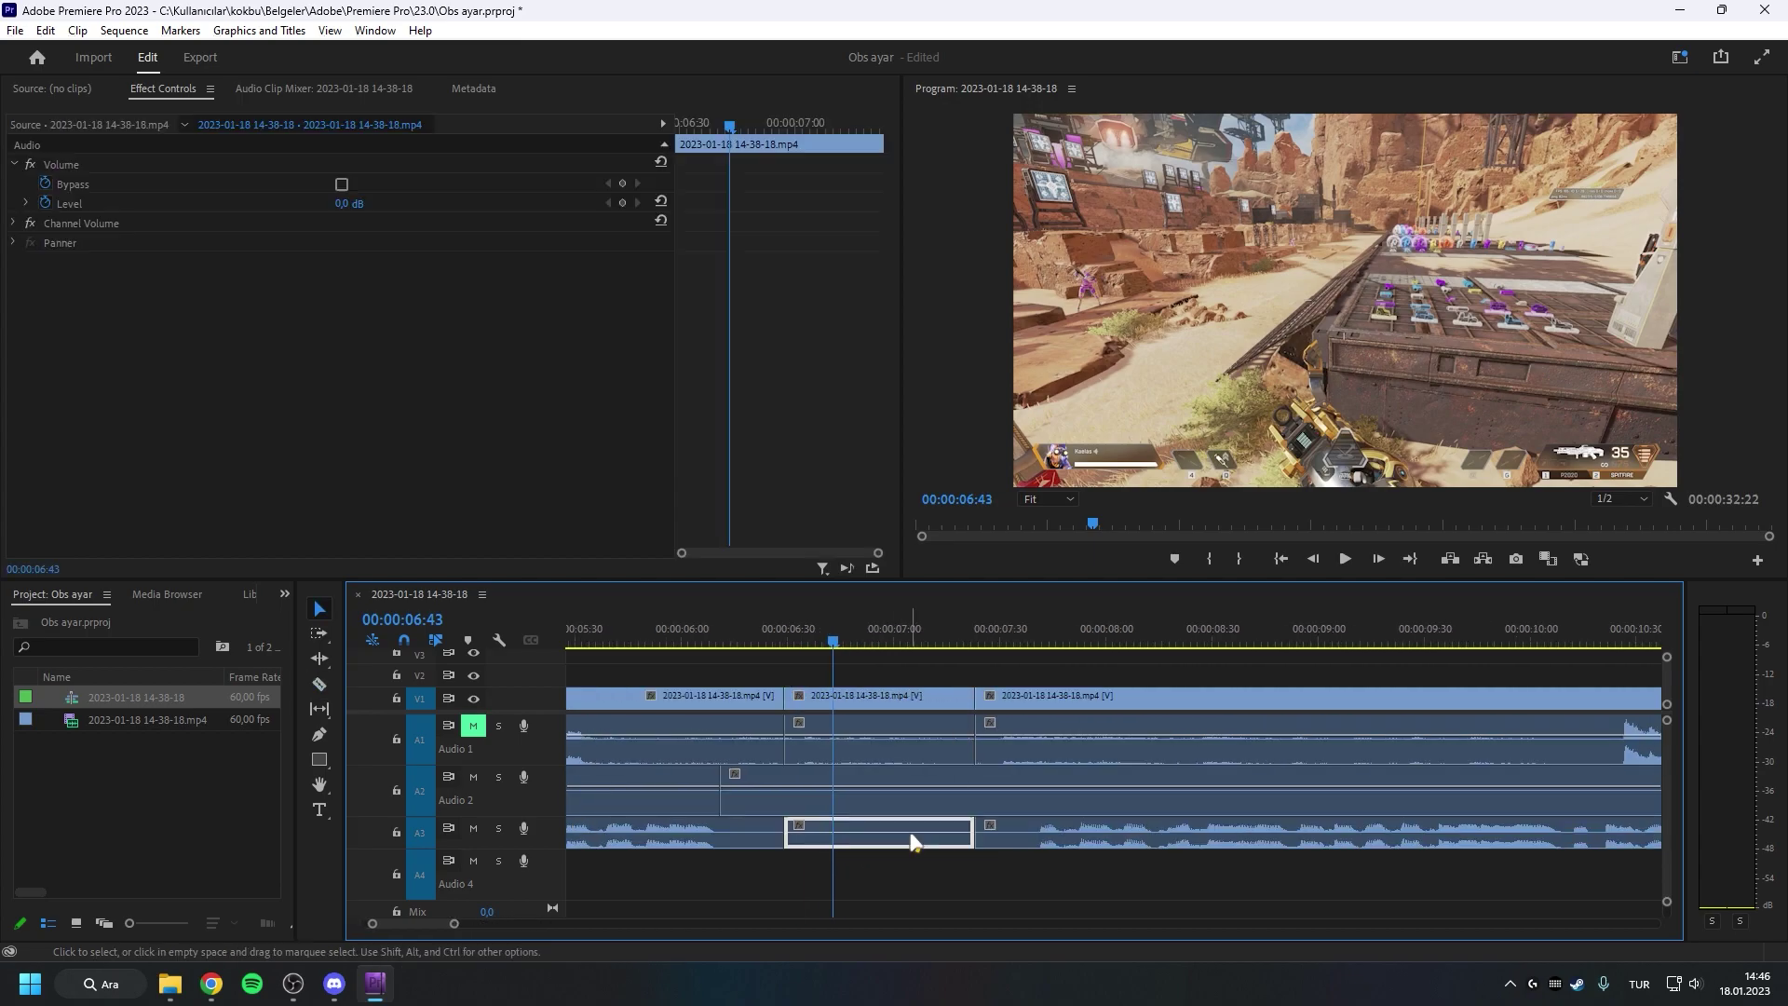
{"action": "key", "text": "Delete"}
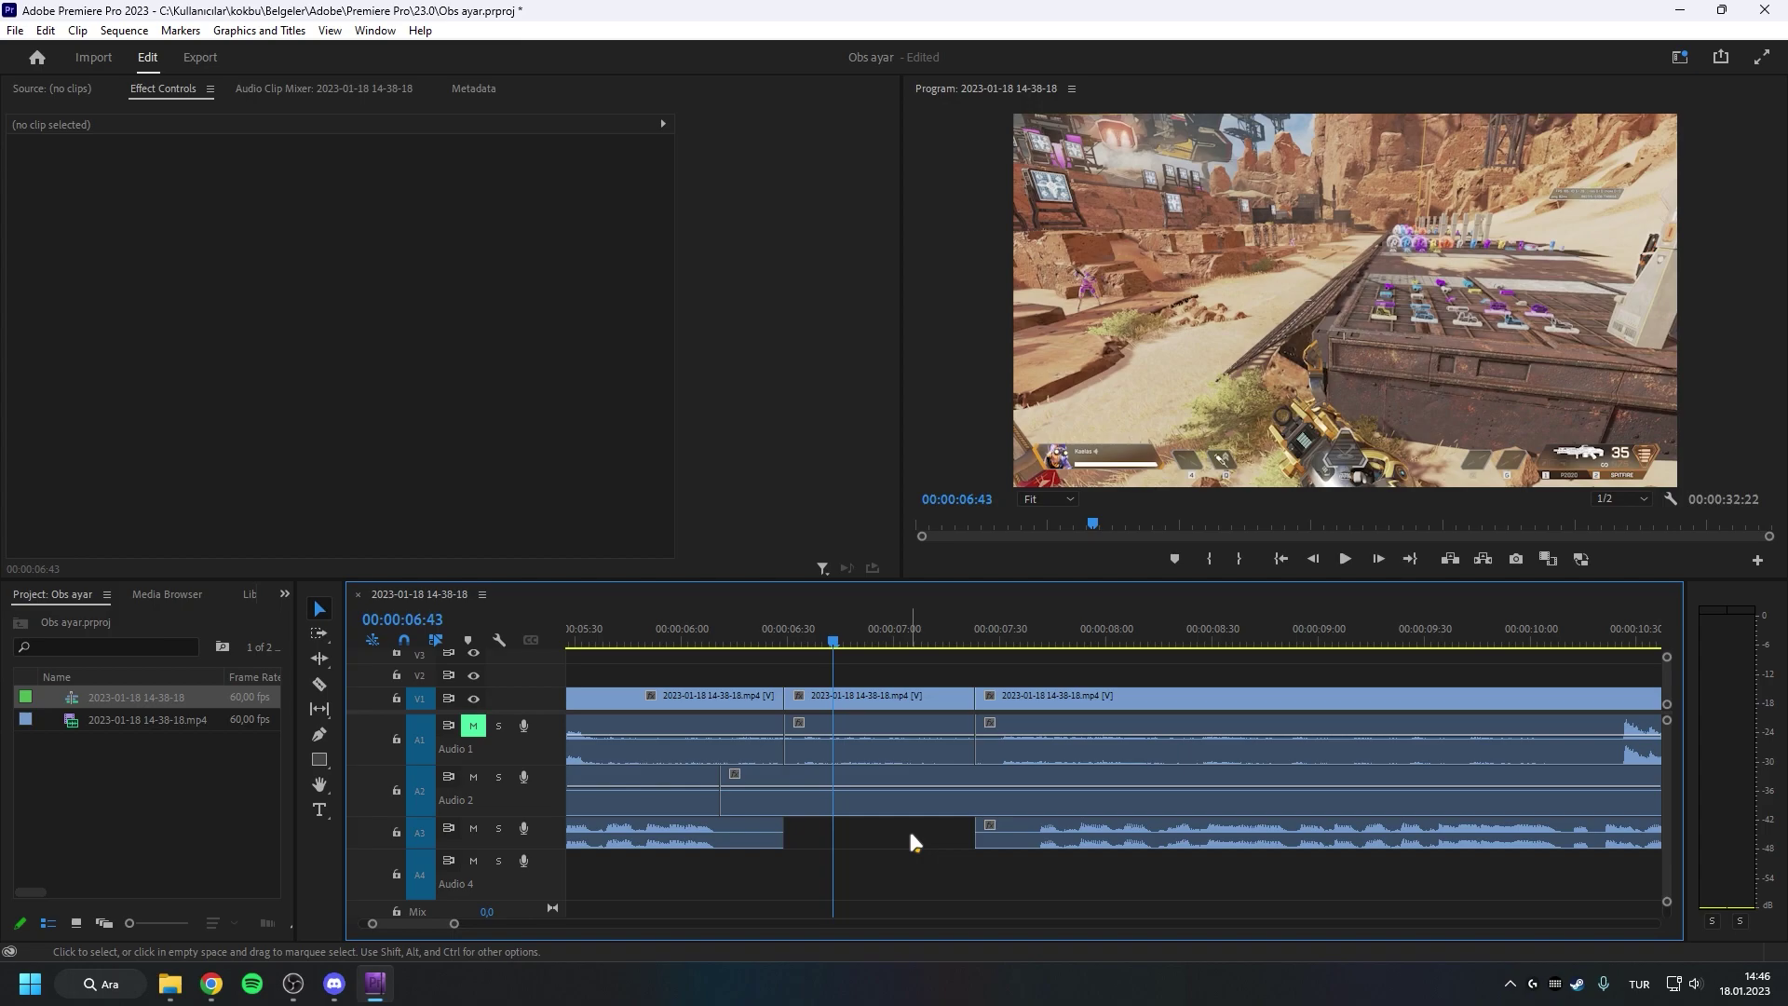
{"action": "scroll", "coordinate": [816, 844], "scroll_direction": "down", "scroll_amount": 3}
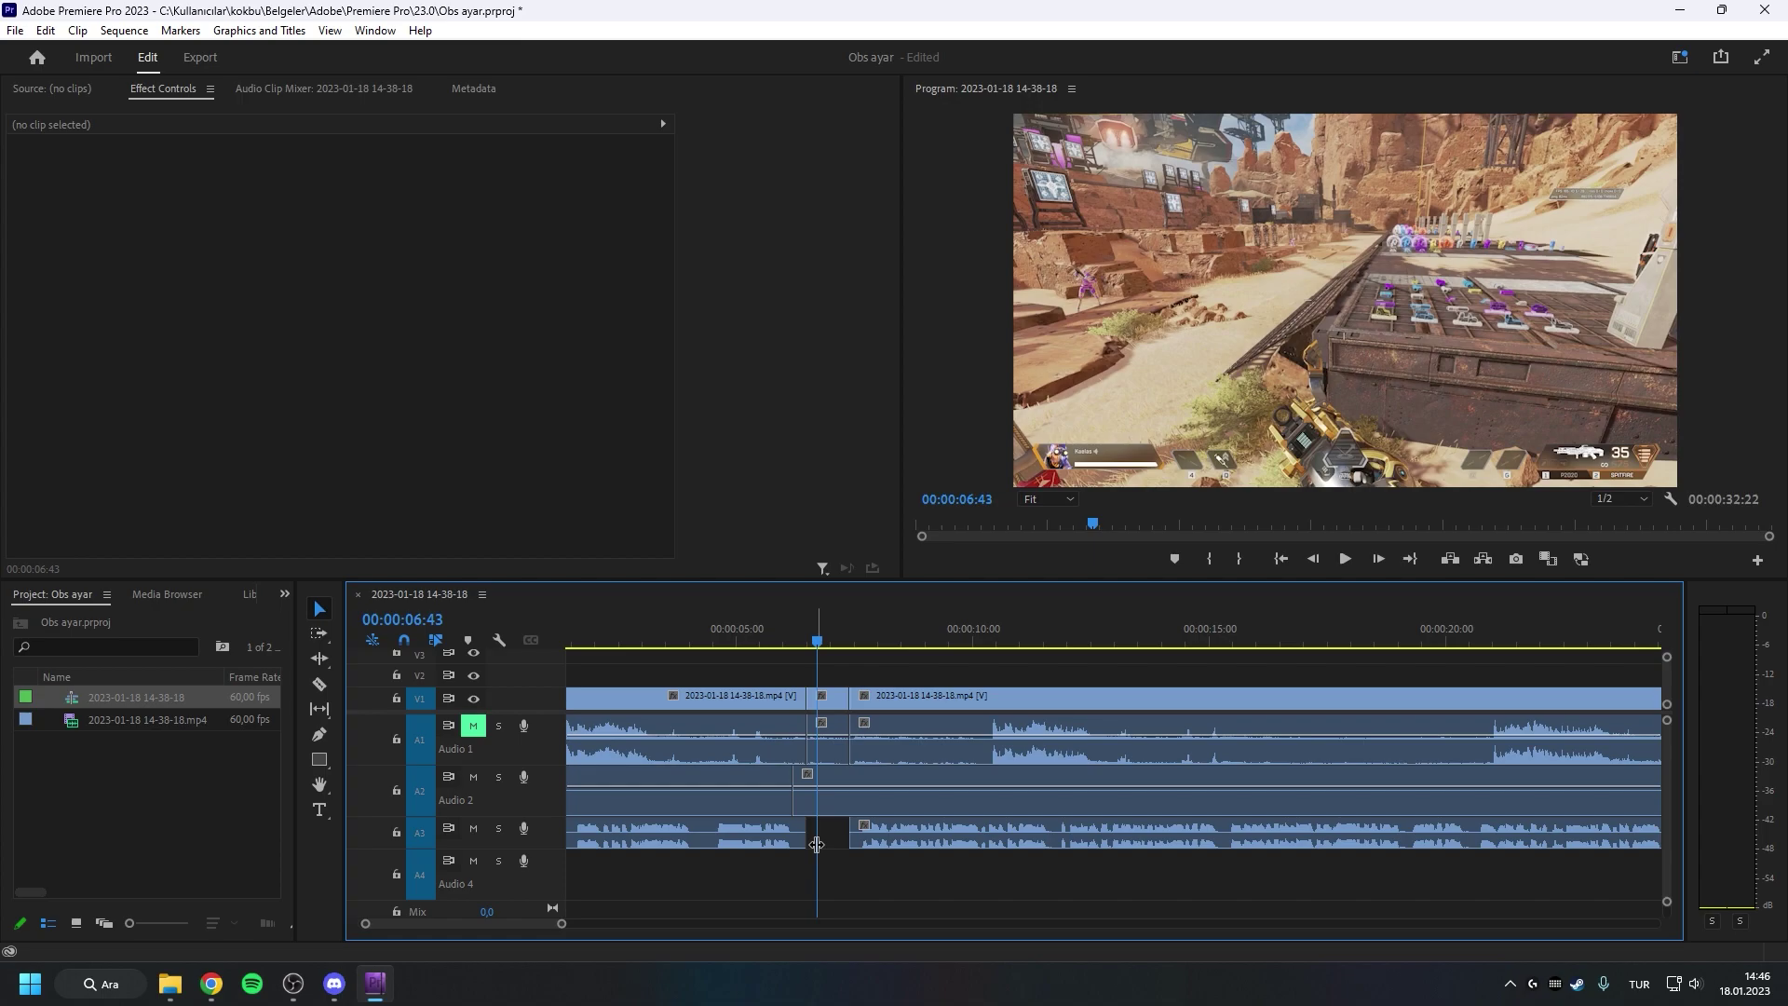
{"action": "scroll", "coordinate": [816, 844], "scroll_direction": "down", "scroll_amount": 5}
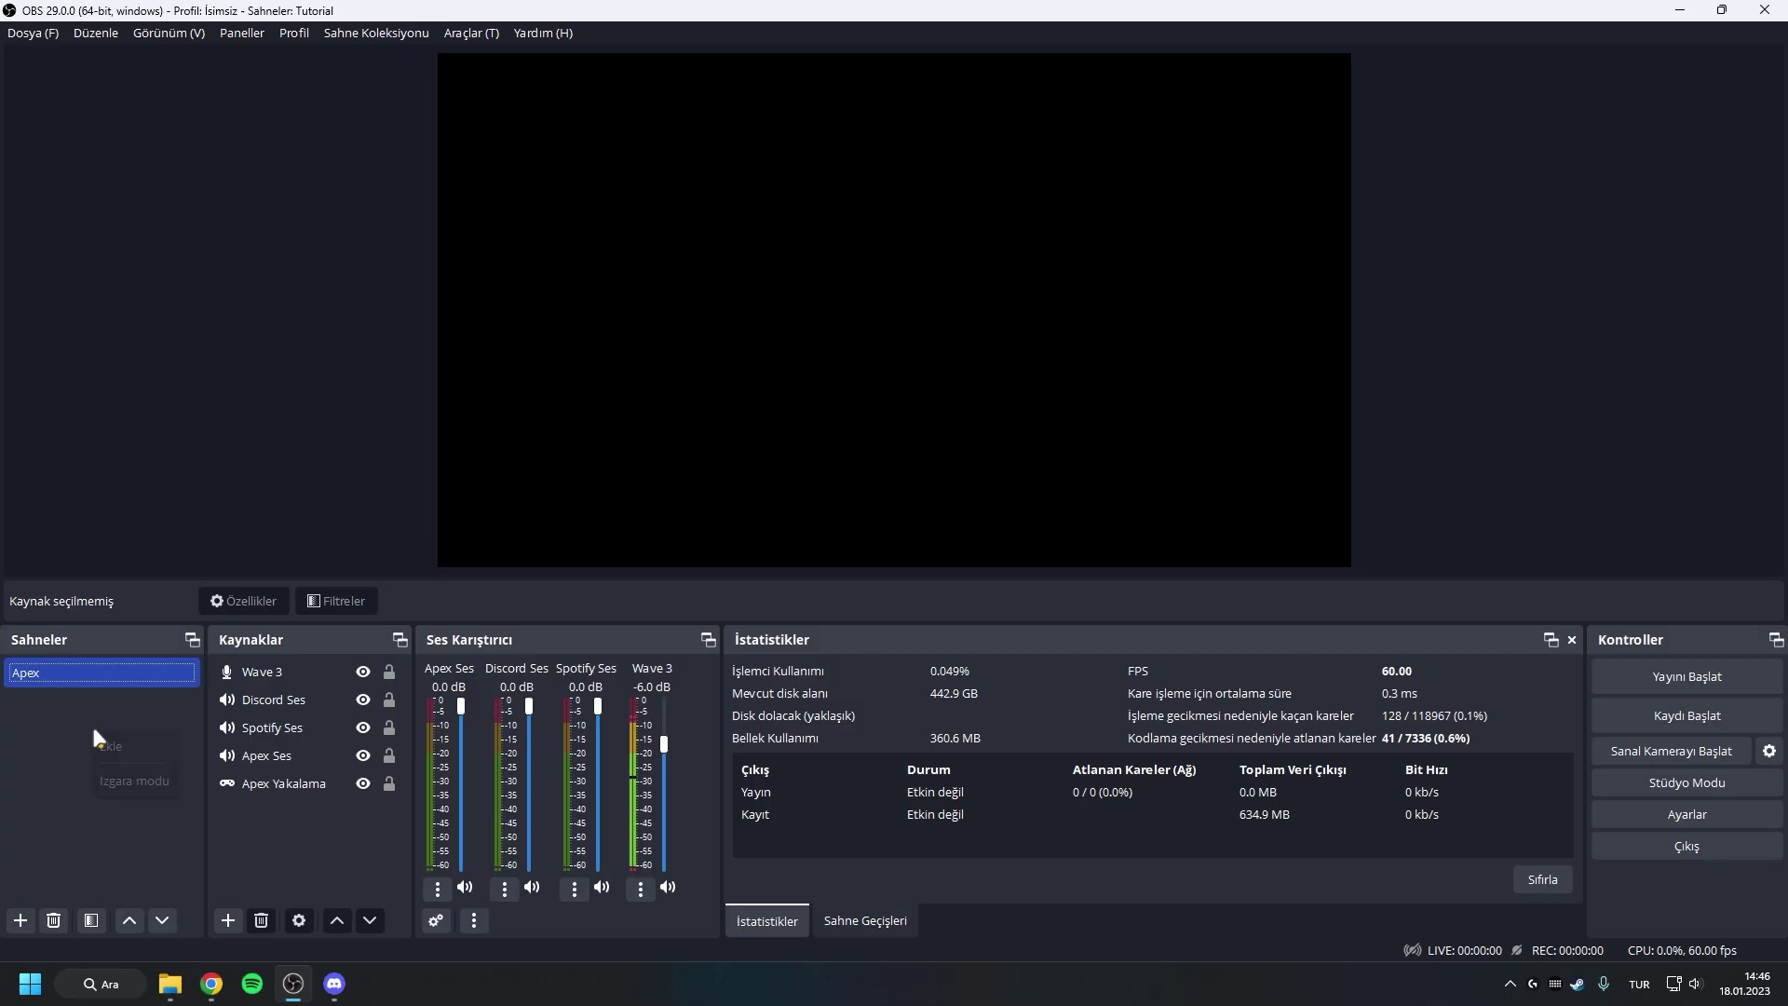
Switch to OBS and add a new scene named "Ekran kaydı"
{"action": "right_click", "coordinate": [92, 727]}
{"action": "left_click", "coordinate": [159, 746]}
{"action": "type", "text": "Ekr"}
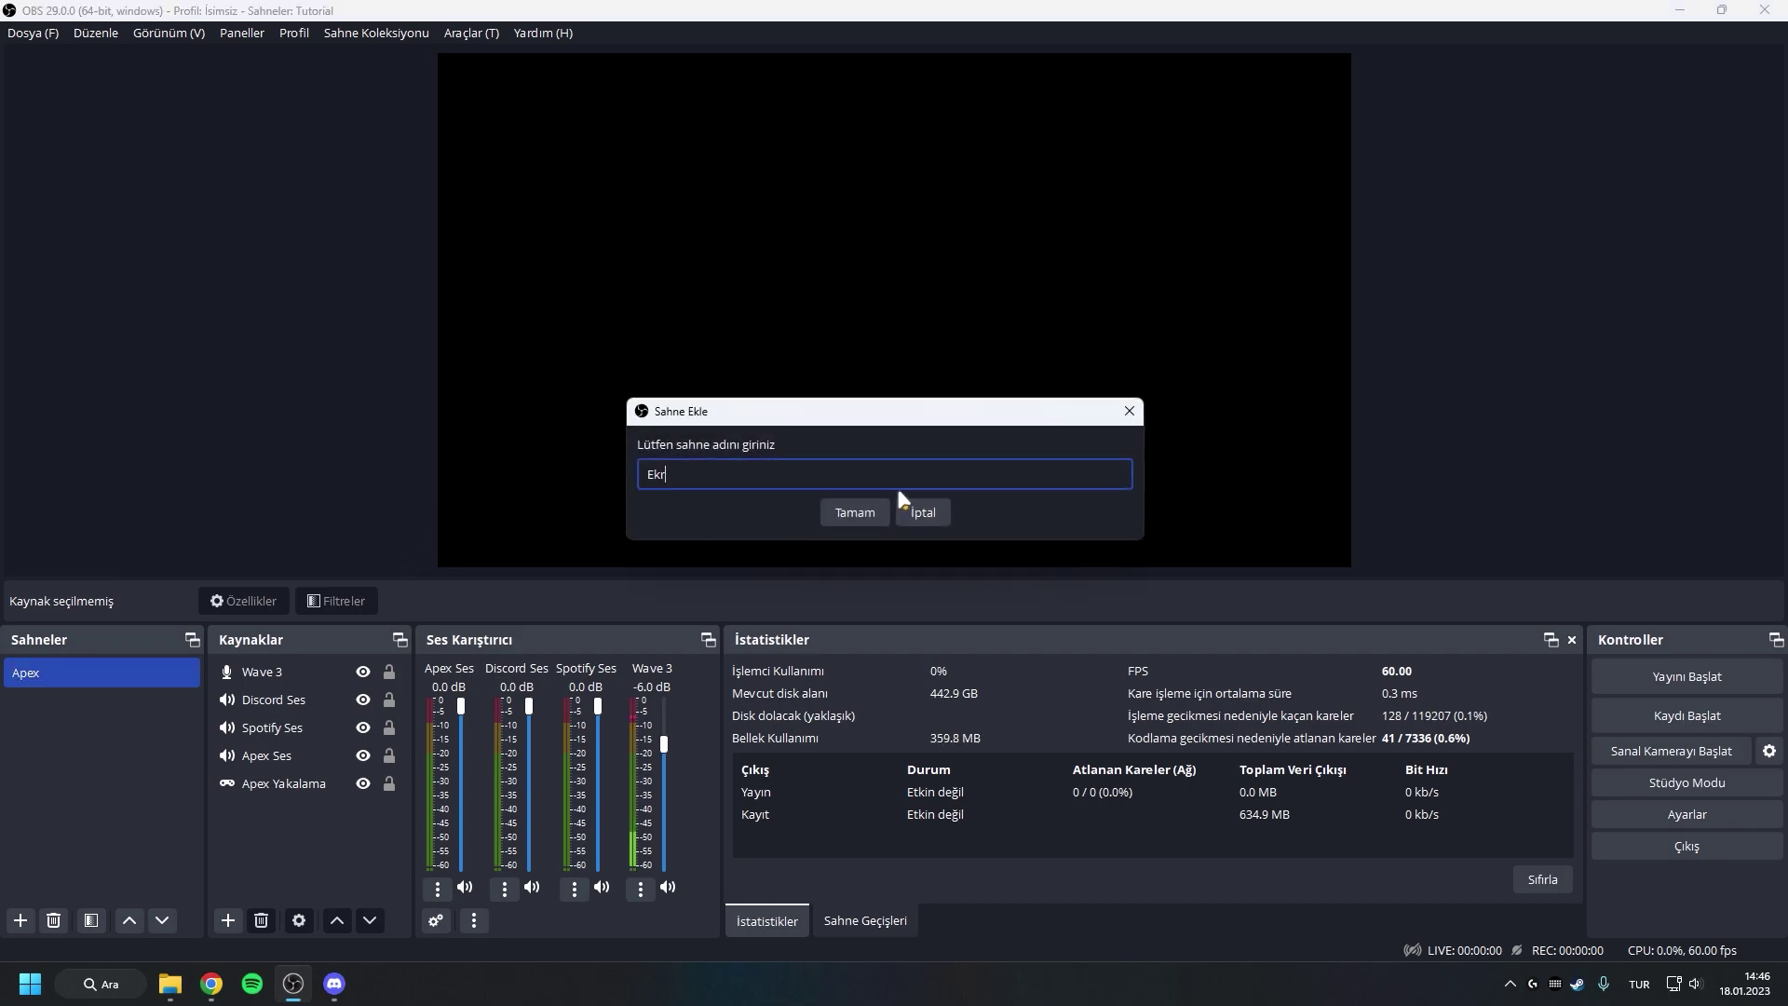
{"action": "type", "text": "an kaydı"}
{"action": "key", "text": "Return"}
Add an Ekran Yakalama source to the Ekran kaydı scene, capturing the primary monitor VG259QR: 1920x1080 @ 0,0 with the cursor included
{"action": "right_click", "coordinate": [257, 705]}
{"action": "mouse_move", "coordinate": [303, 707]}
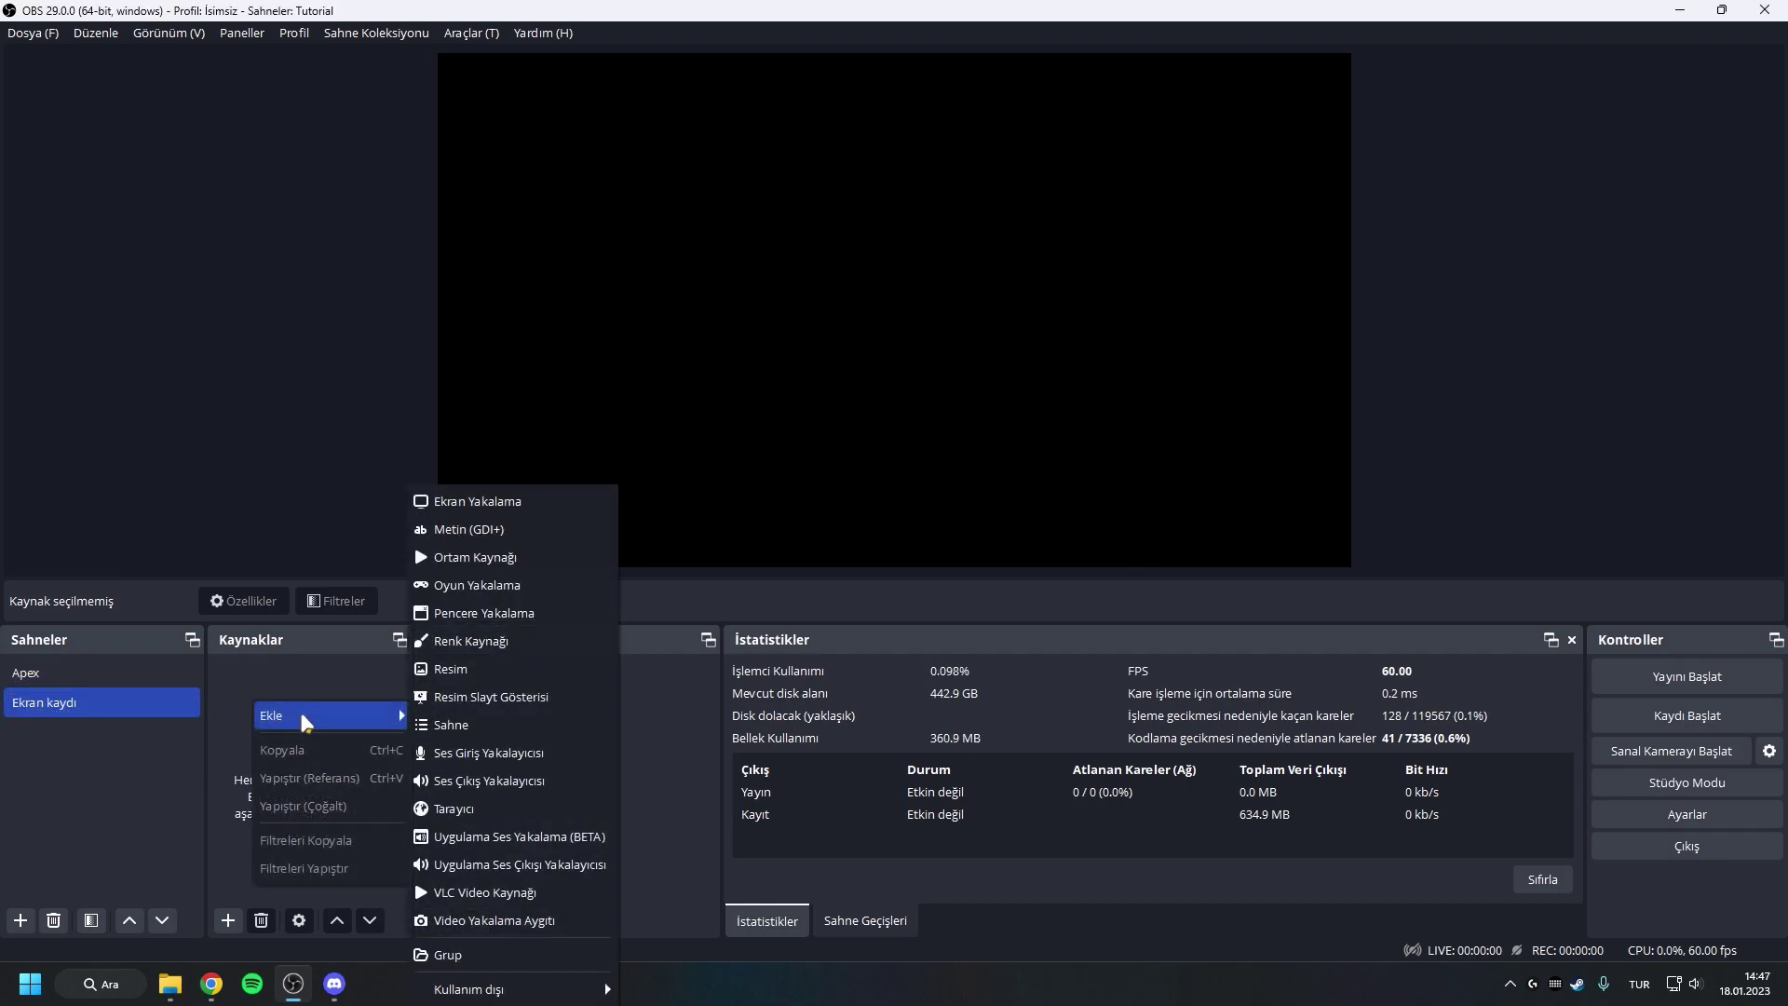
{"action": "left_click", "coordinate": [470, 503]}
{"action": "left_click", "coordinate": [942, 602]}
{"action": "left_click_drag", "start_coordinate": [921, 205], "coordinate": [903, 245]}
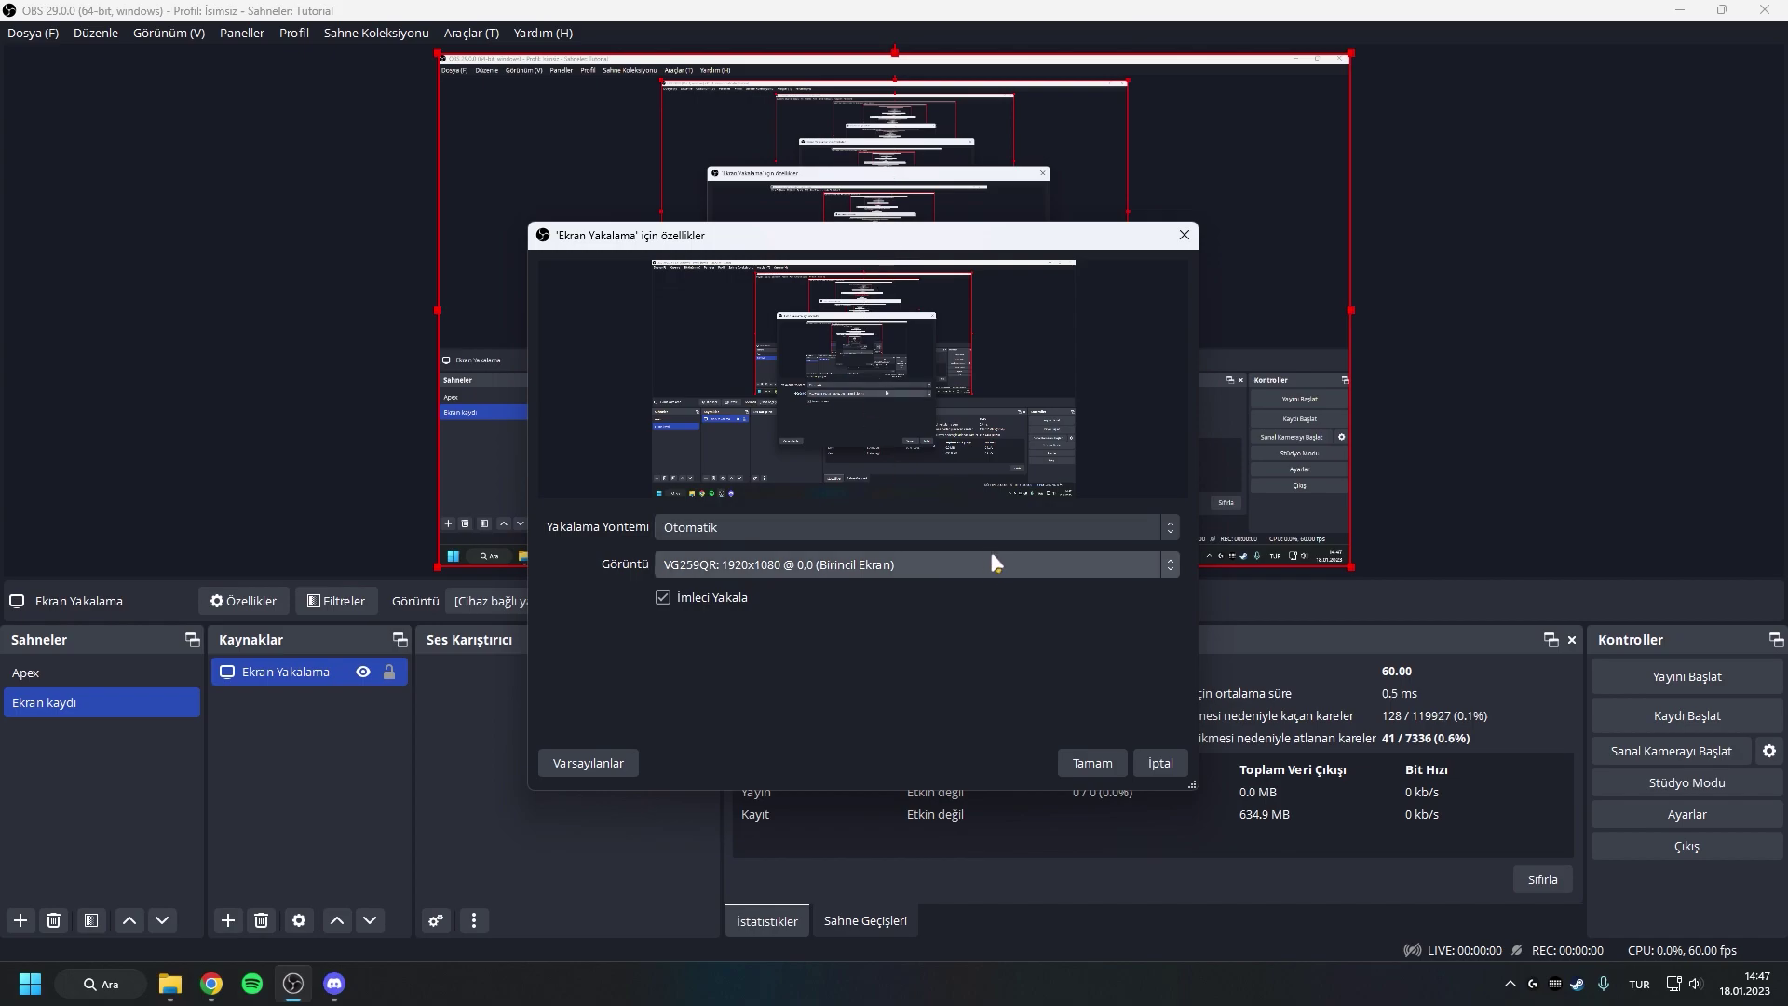
{"action": "left_click", "coordinate": [807, 565]}
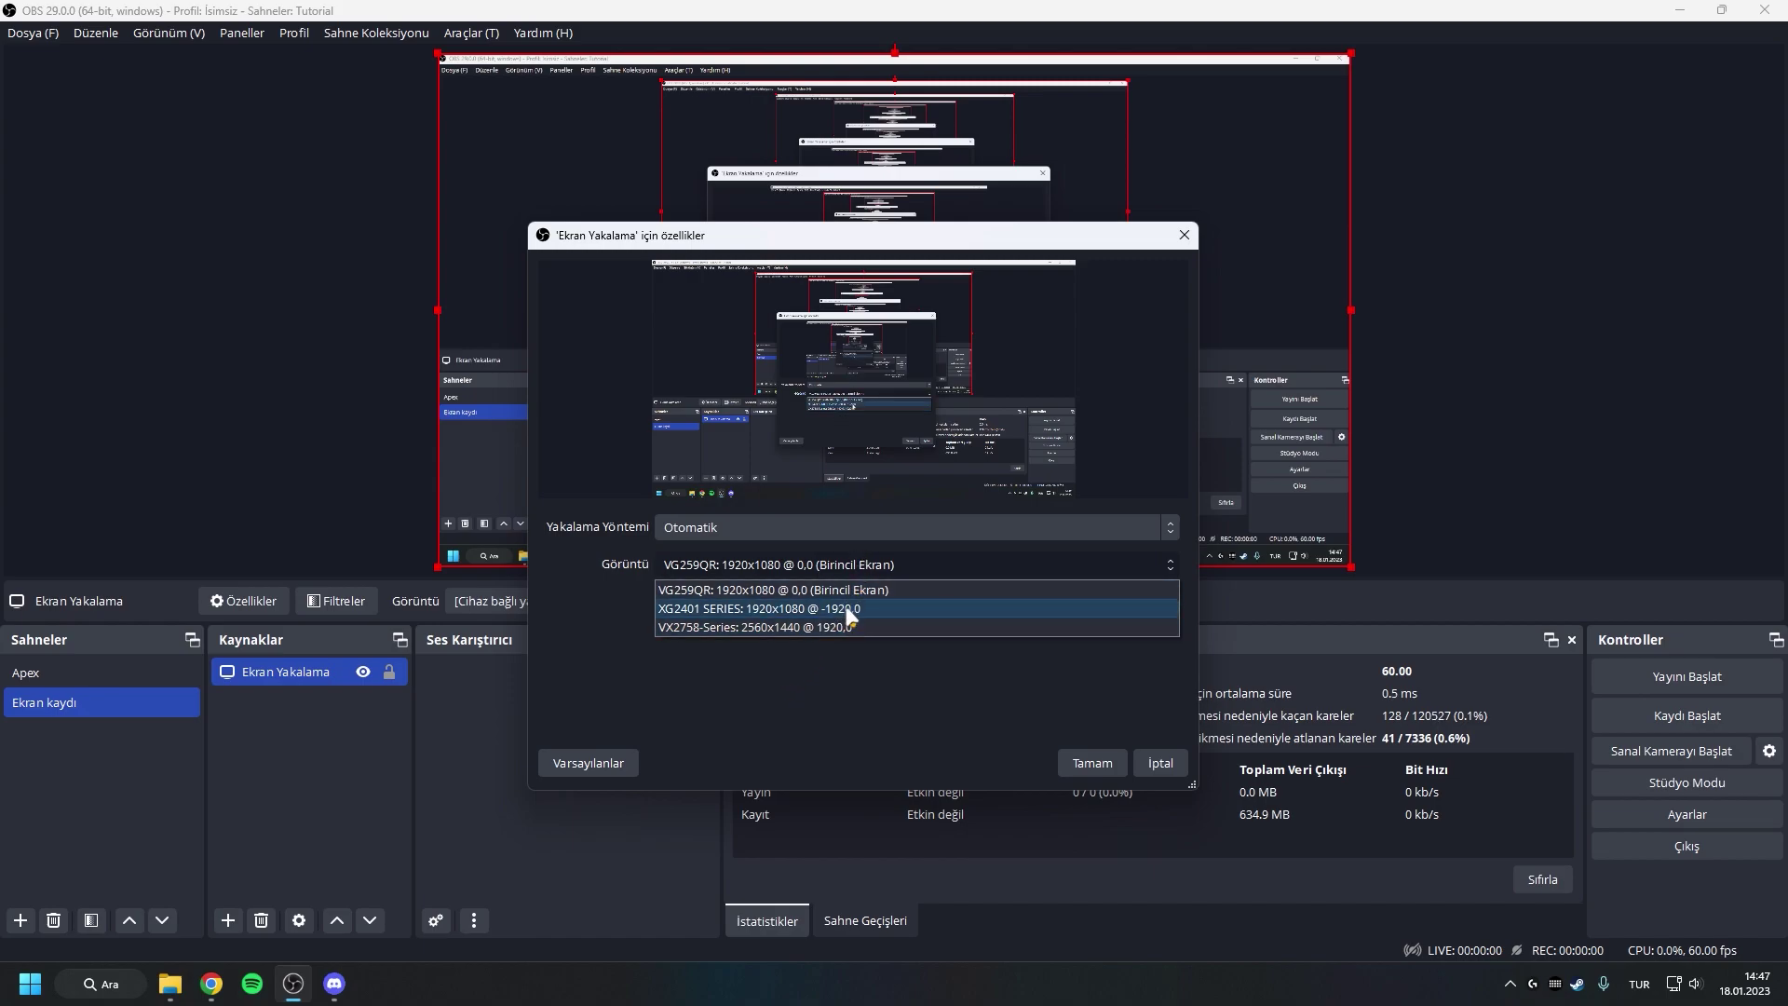
{"action": "left_click", "coordinate": [866, 591]}
{"action": "left_click", "coordinate": [1093, 765]}
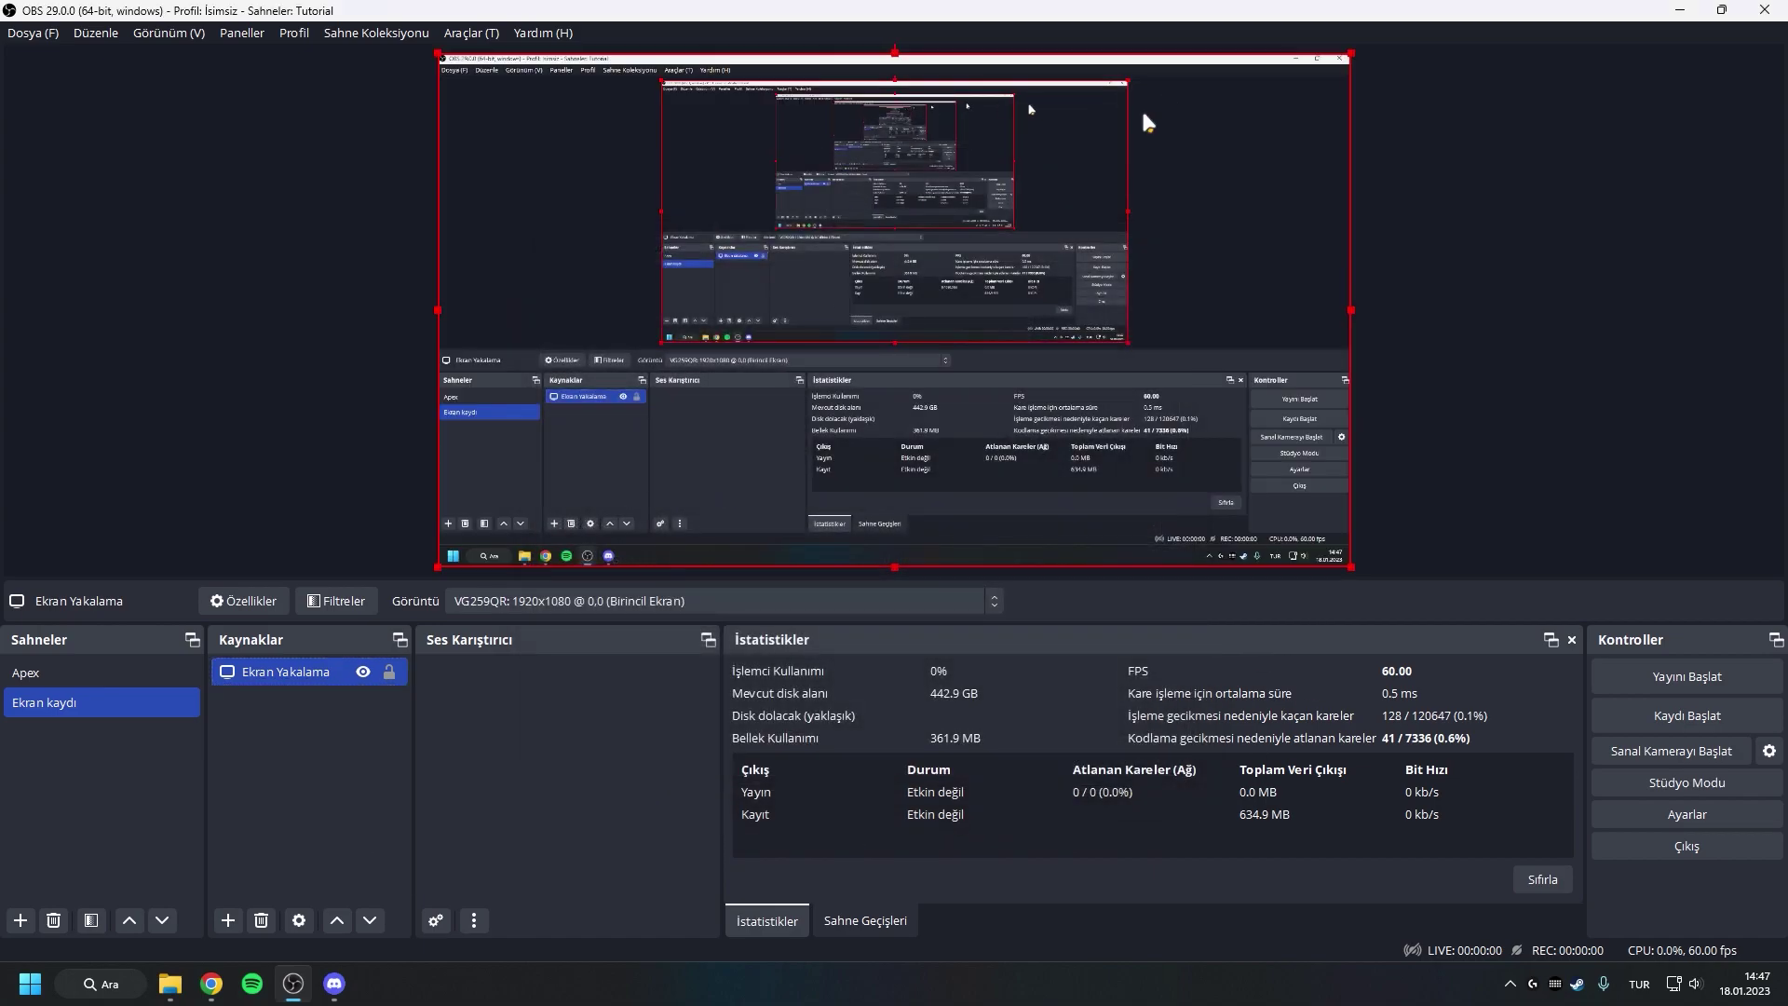
Add a Ses Çıkış Yakalayıcısı source to the Ekran kaydı scene with its device left at Varsayılan
{"action": "right_click", "coordinate": [511, 736]}
{"action": "left_click", "coordinate": [662, 757]}
{"action": "right_click", "coordinate": [321, 731]}
{"action": "mouse_move", "coordinate": [385, 751]}
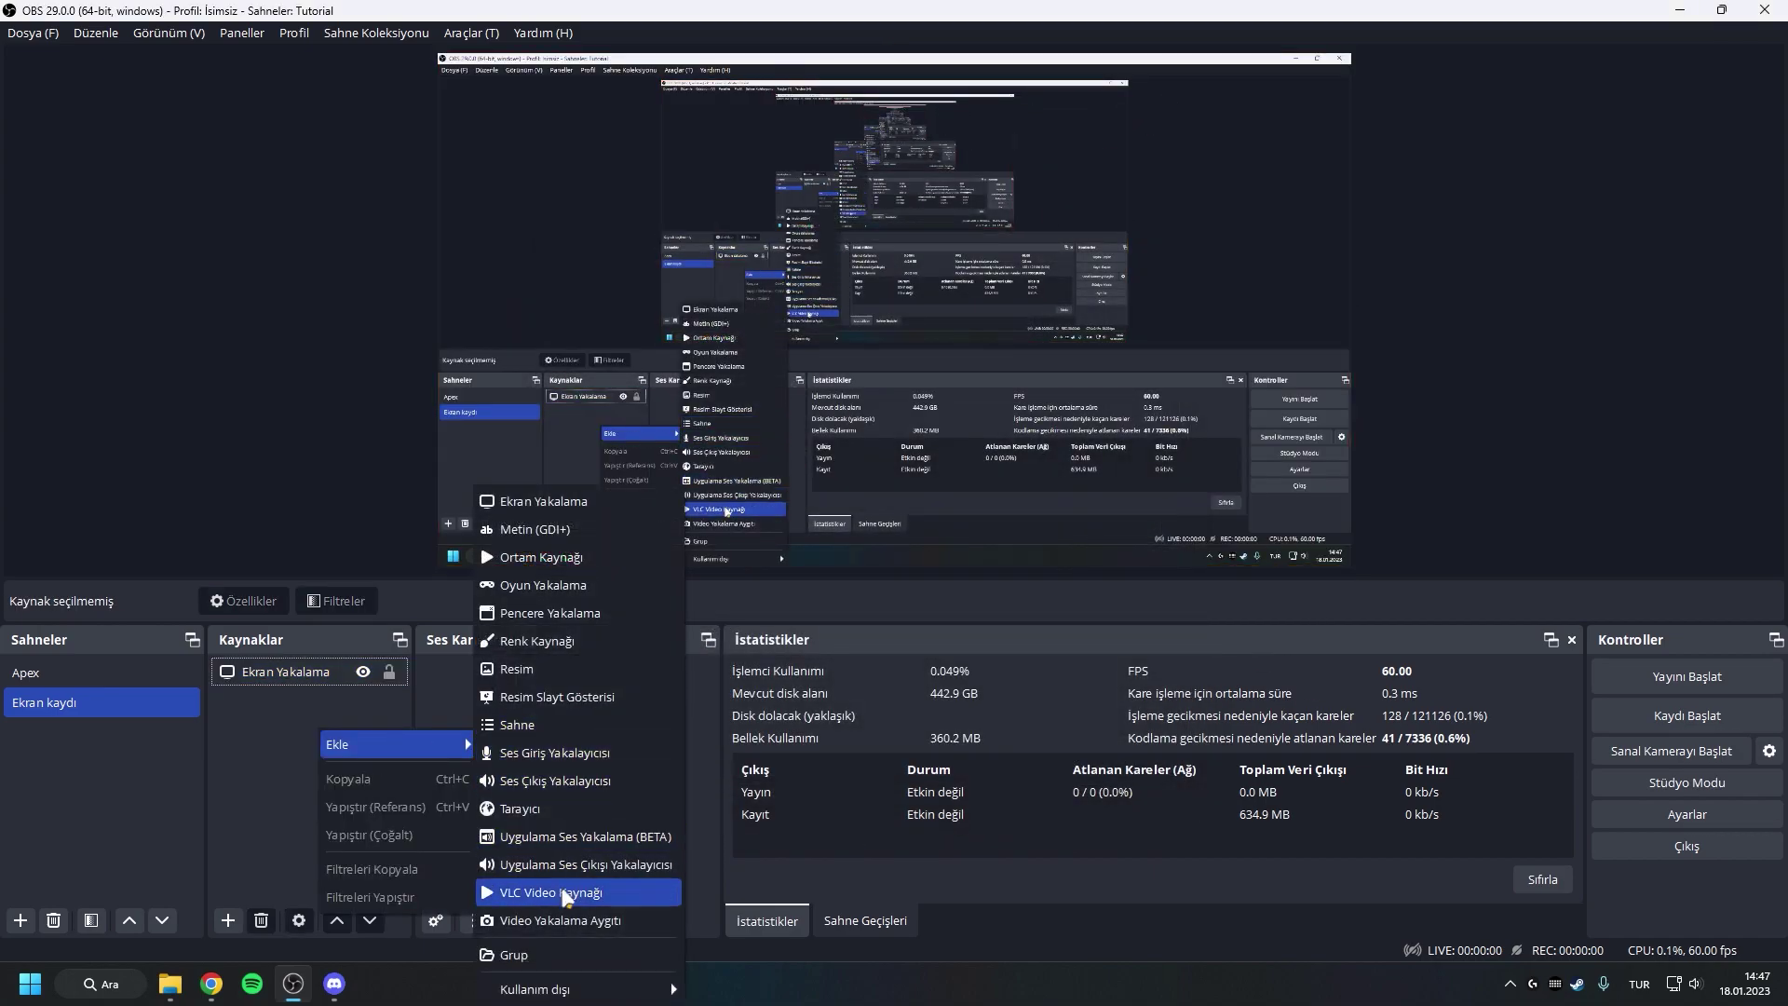
{"action": "left_click", "coordinate": [604, 783]}
{"action": "key", "text": "Return"}
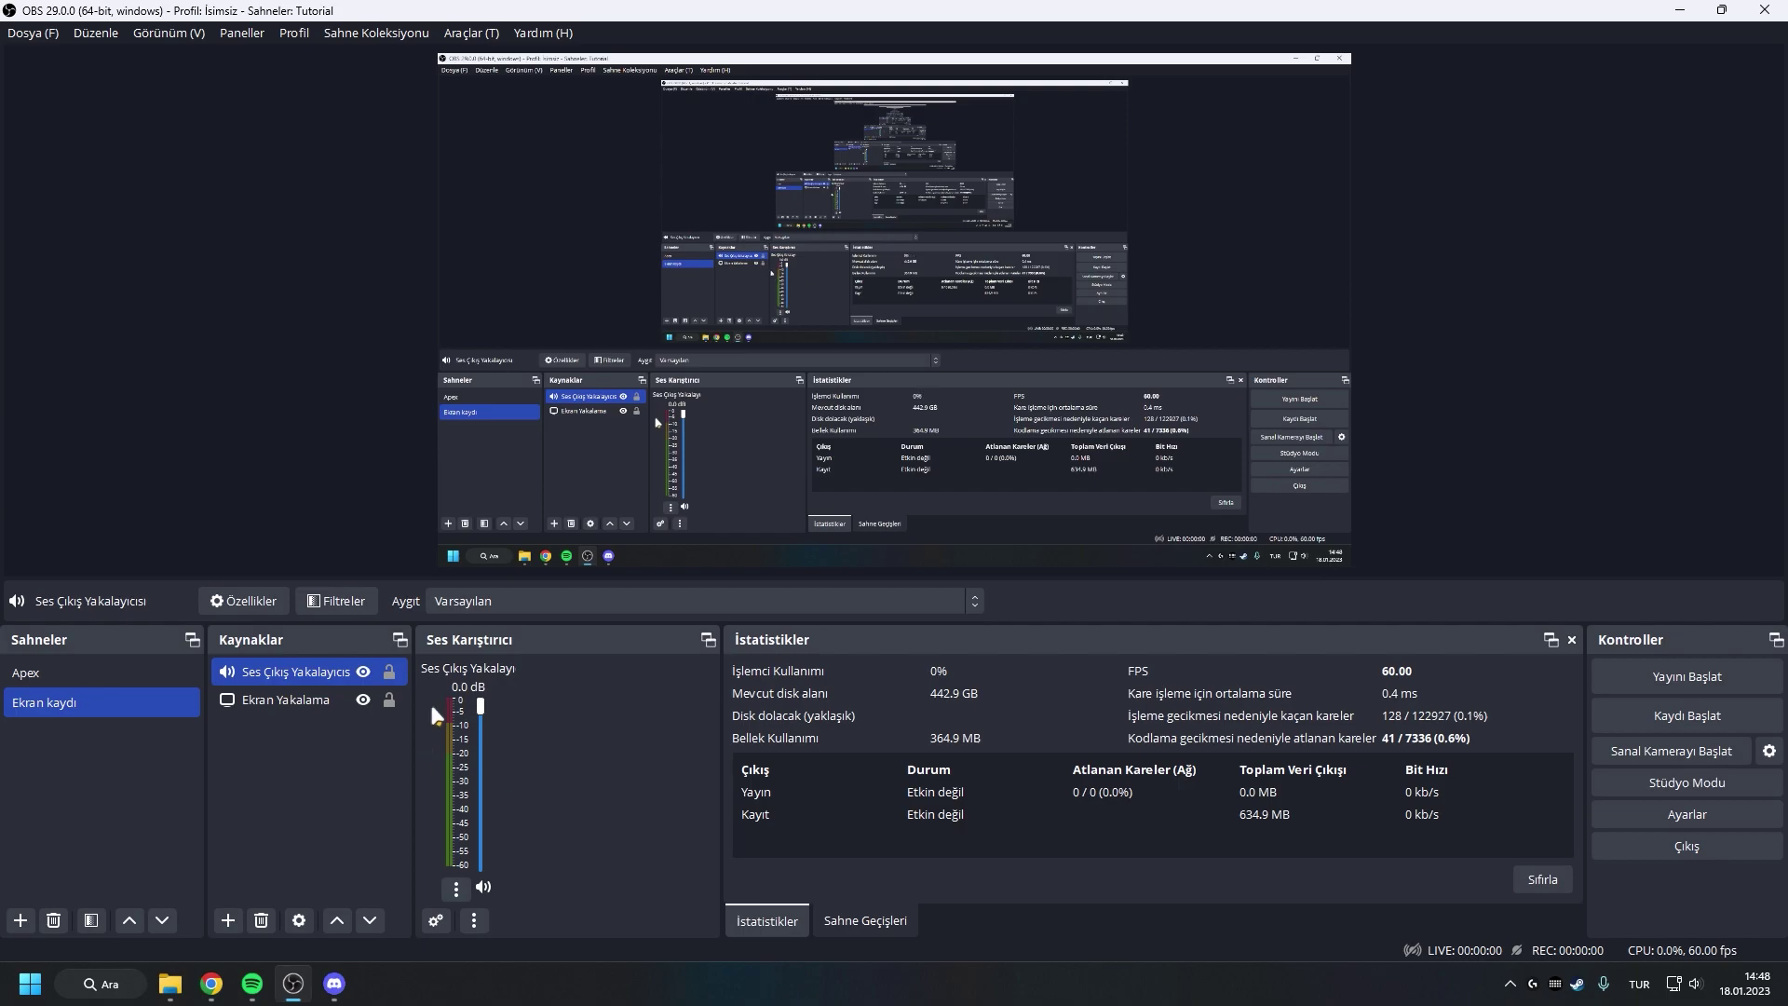
Open Wave Link to examine its input channels and output mixes, close it and return to OBS
{"action": "left_click", "coordinate": [1510, 984]}
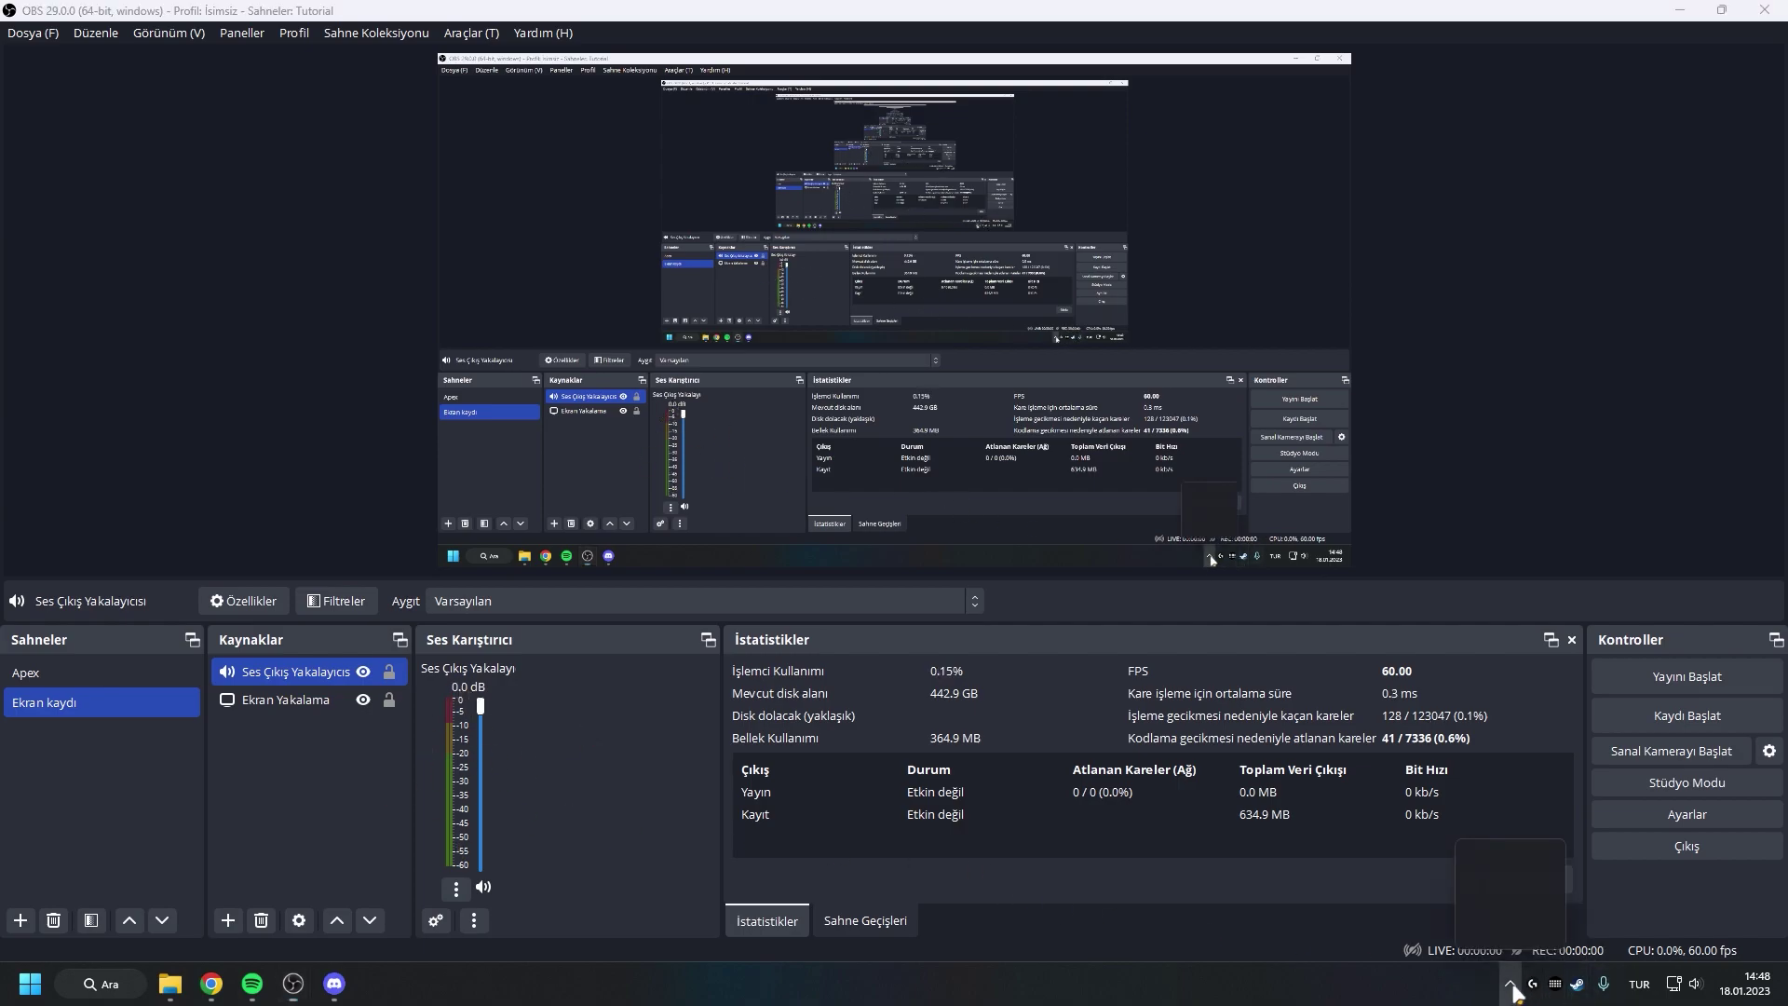
{"action": "left_click", "coordinate": [1472, 931]}
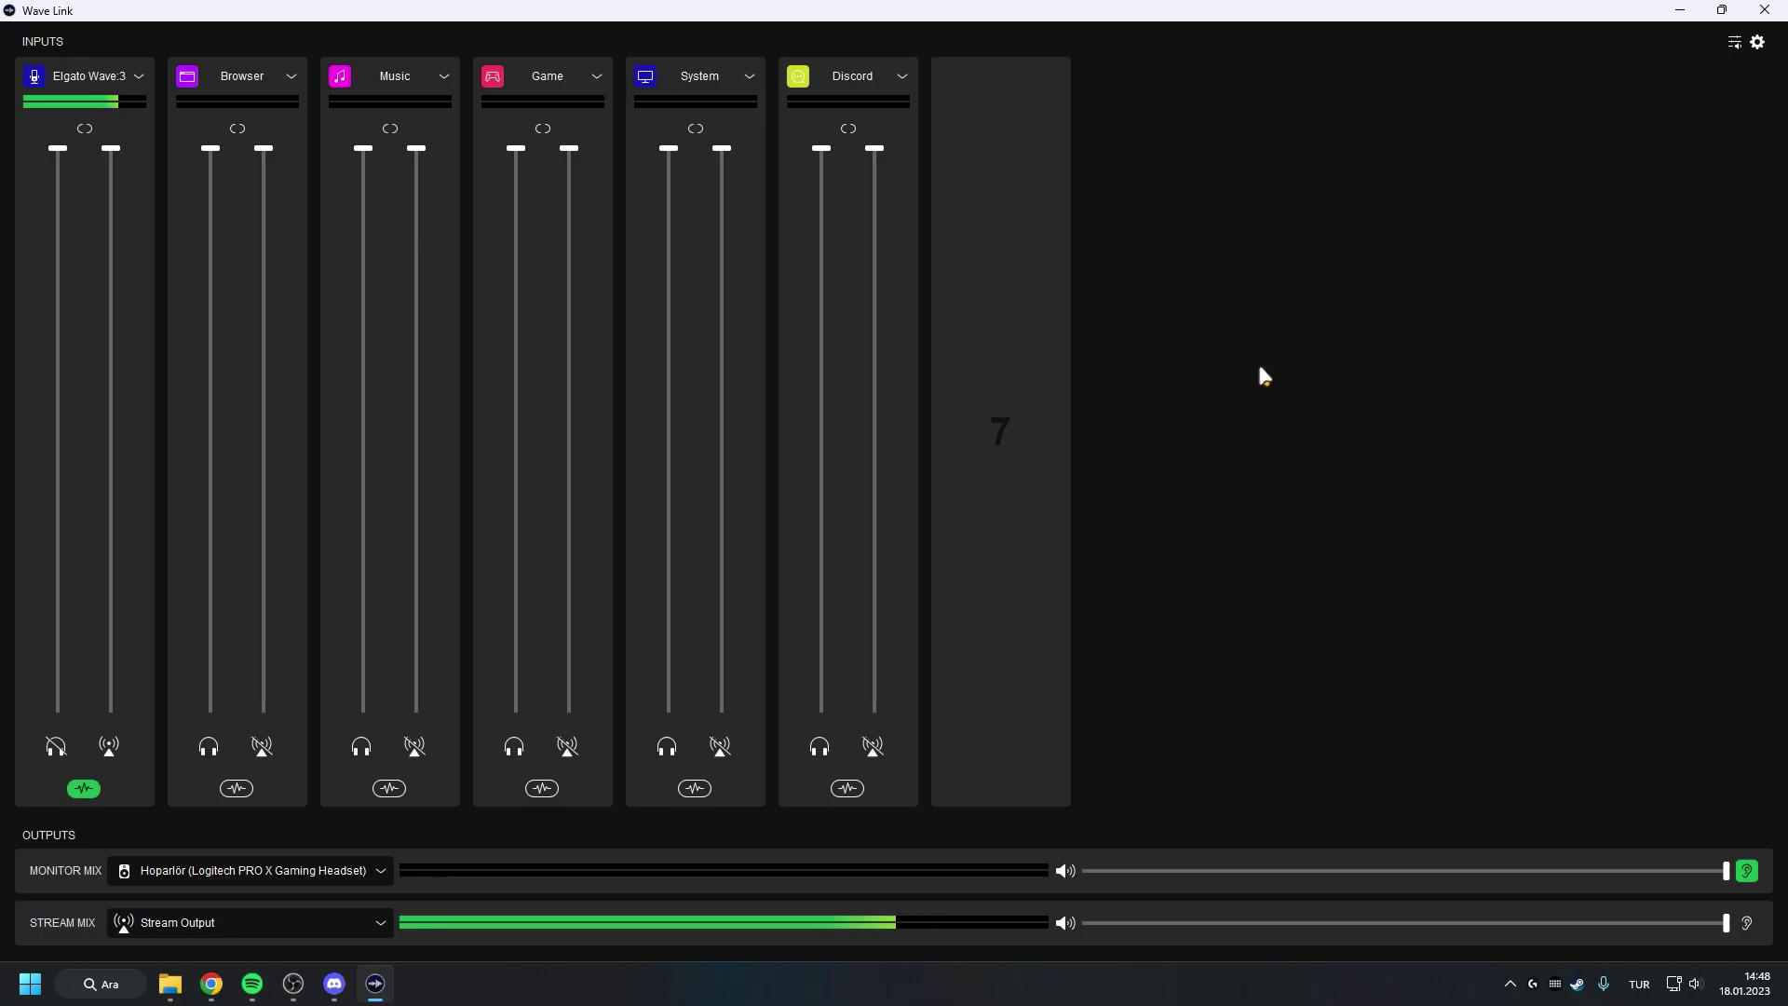
{"action": "left_click", "coordinate": [1765, 10]}
{"action": "left_click", "coordinate": [461, 756]}
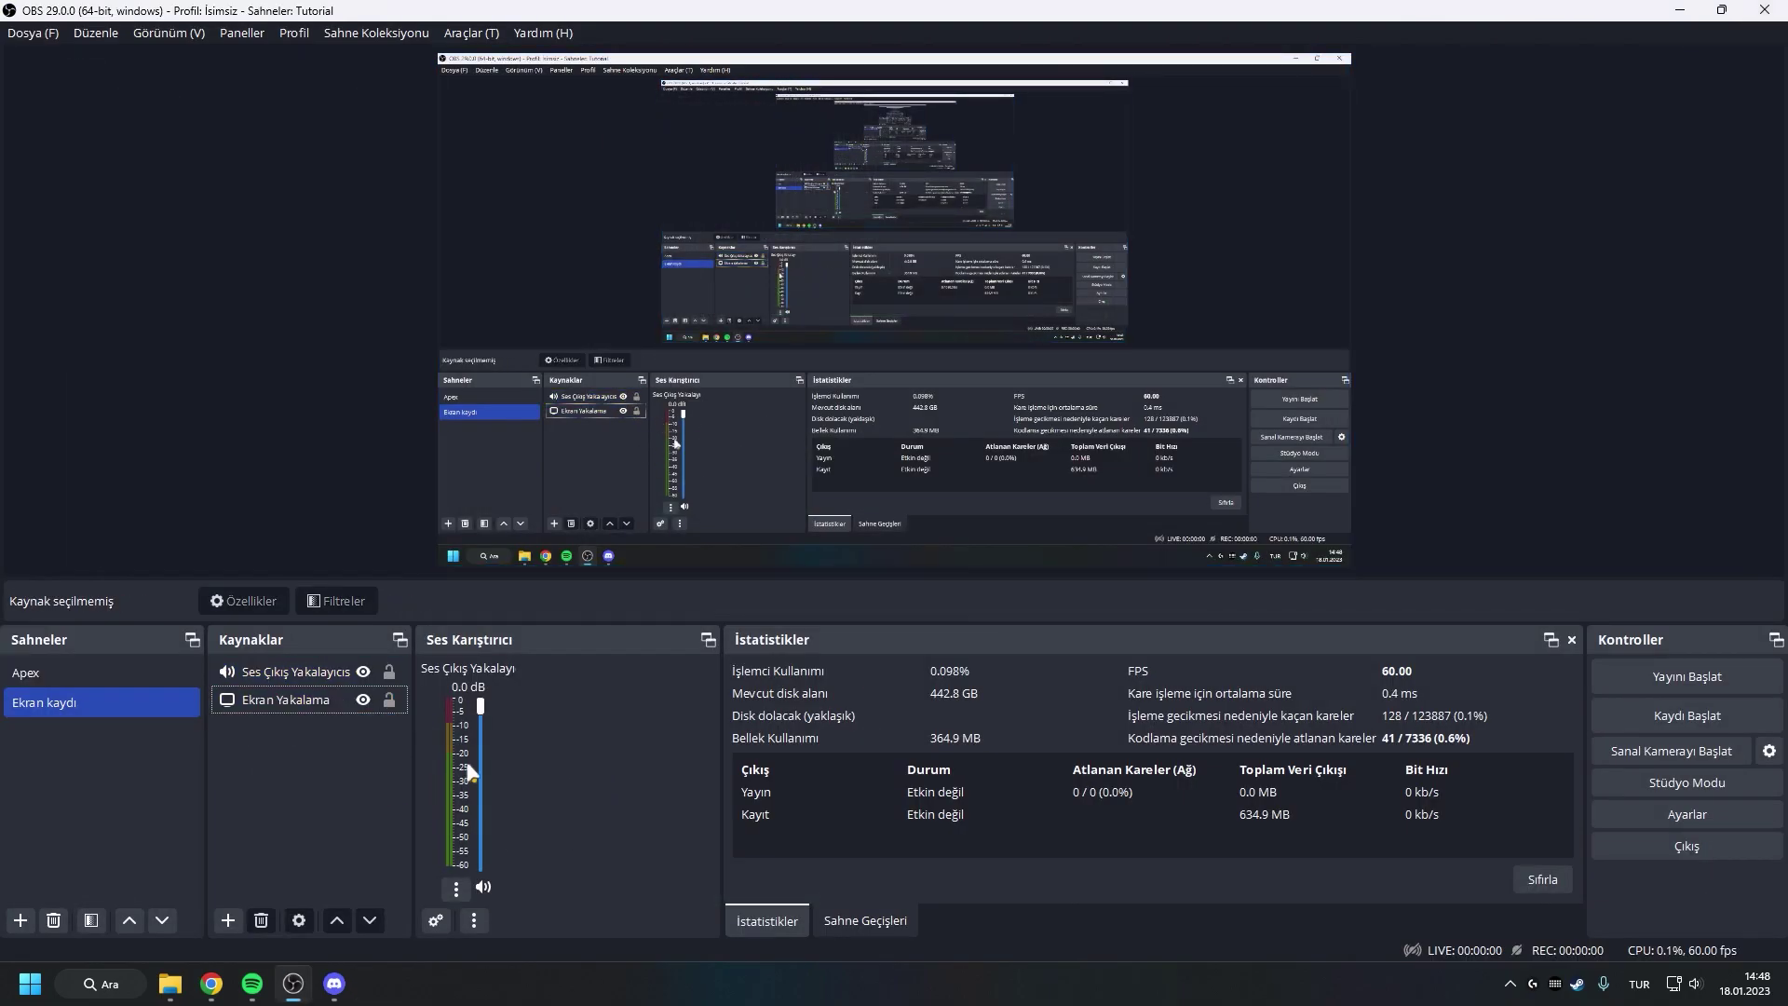
{"action": "left_click", "coordinate": [592, 696]}
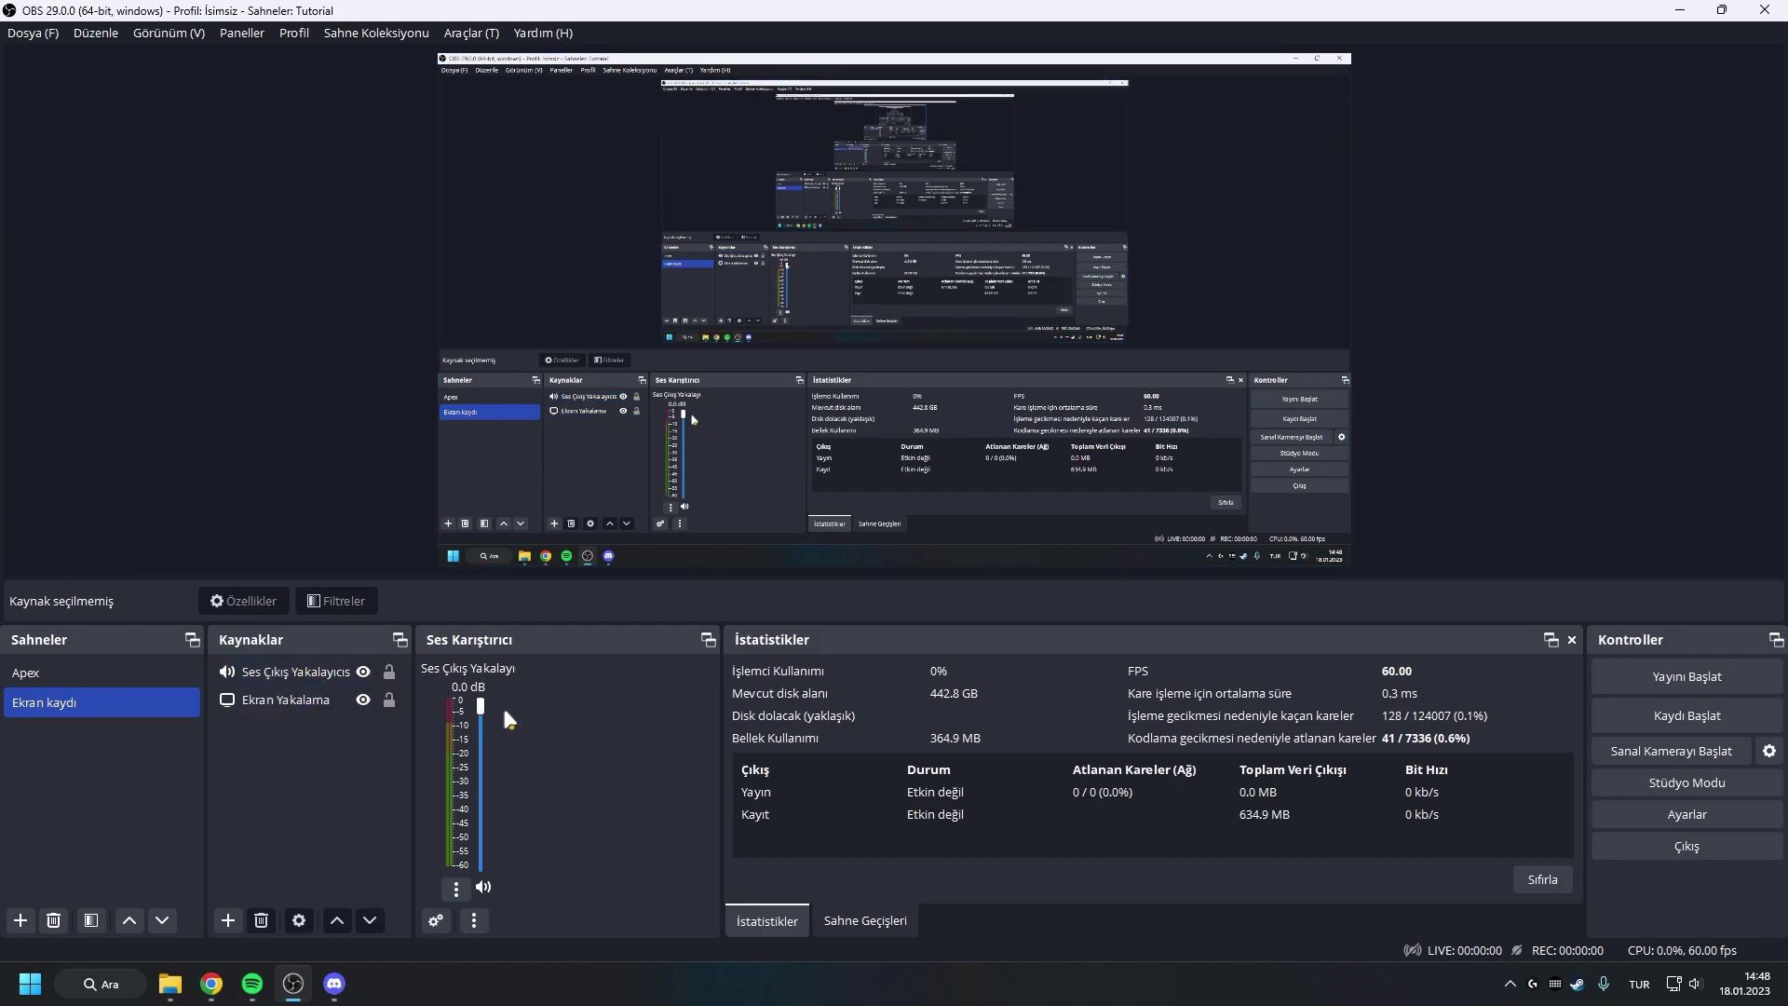
Examine the available devices in the Ses Çıkış Yakalayıcısı source's properties and close them without making changes
{"action": "left_click", "coordinate": [292, 675]}
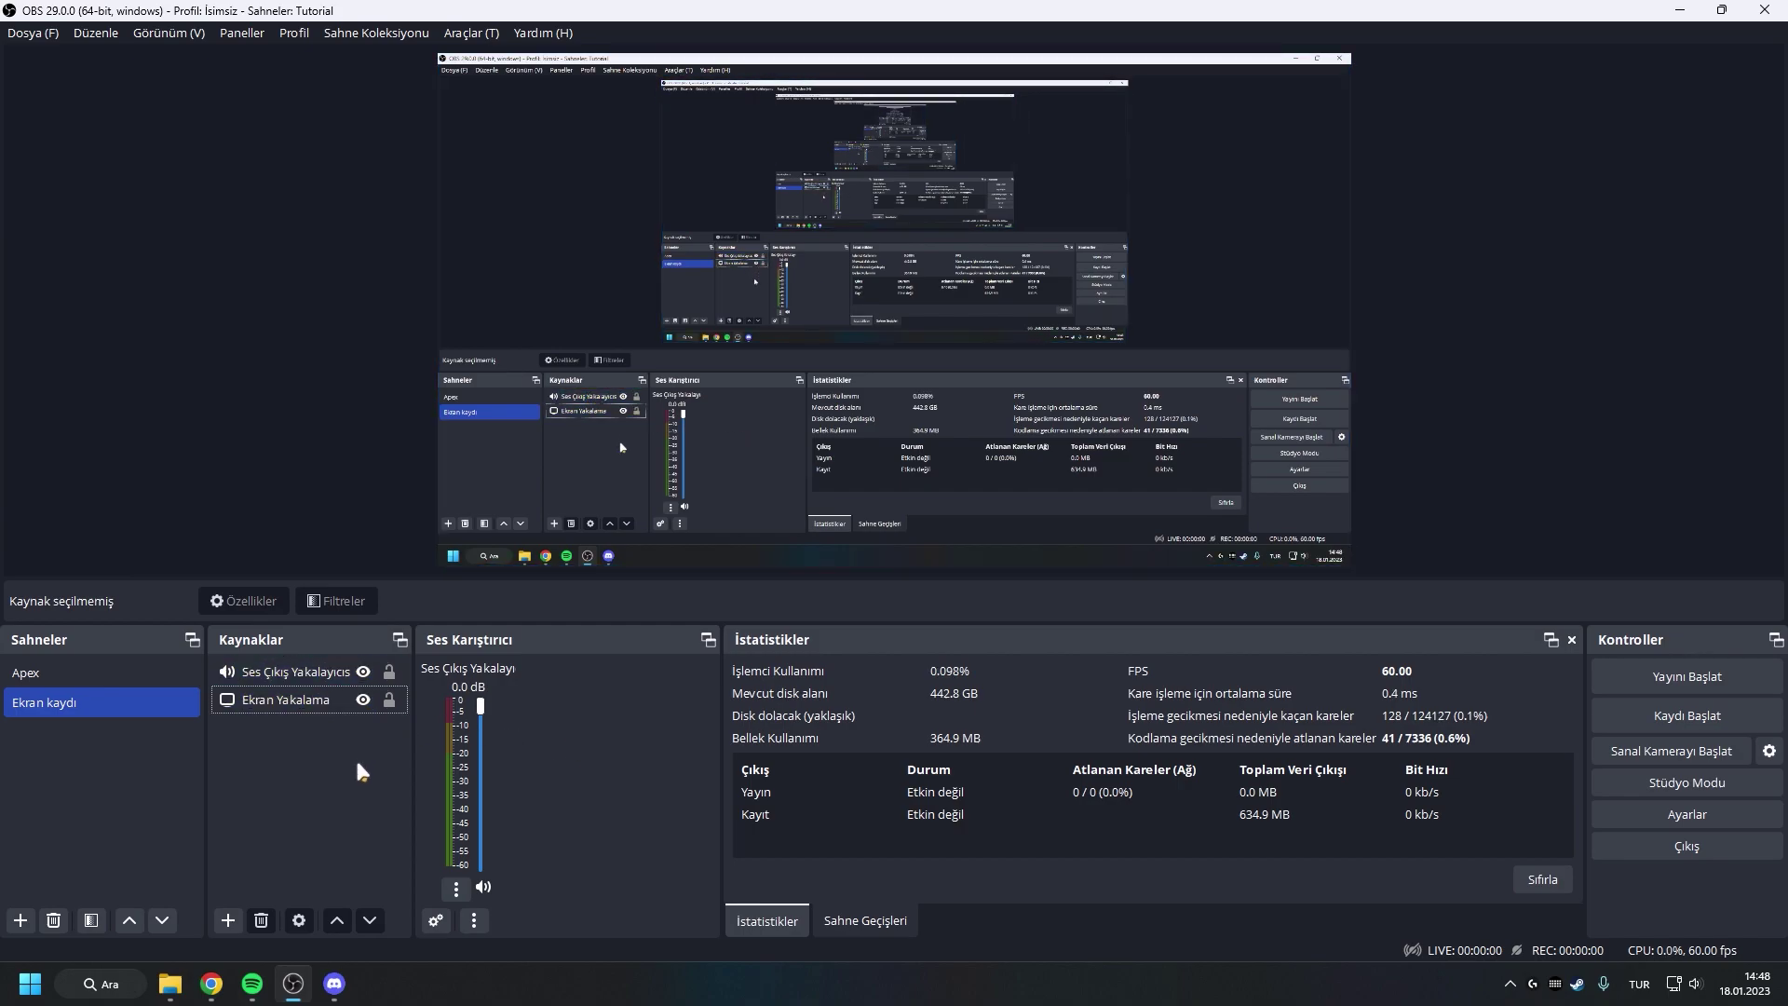
{"action": "double_click", "coordinate": [292, 672]}
{"action": "left_click", "coordinate": [735, 240]}
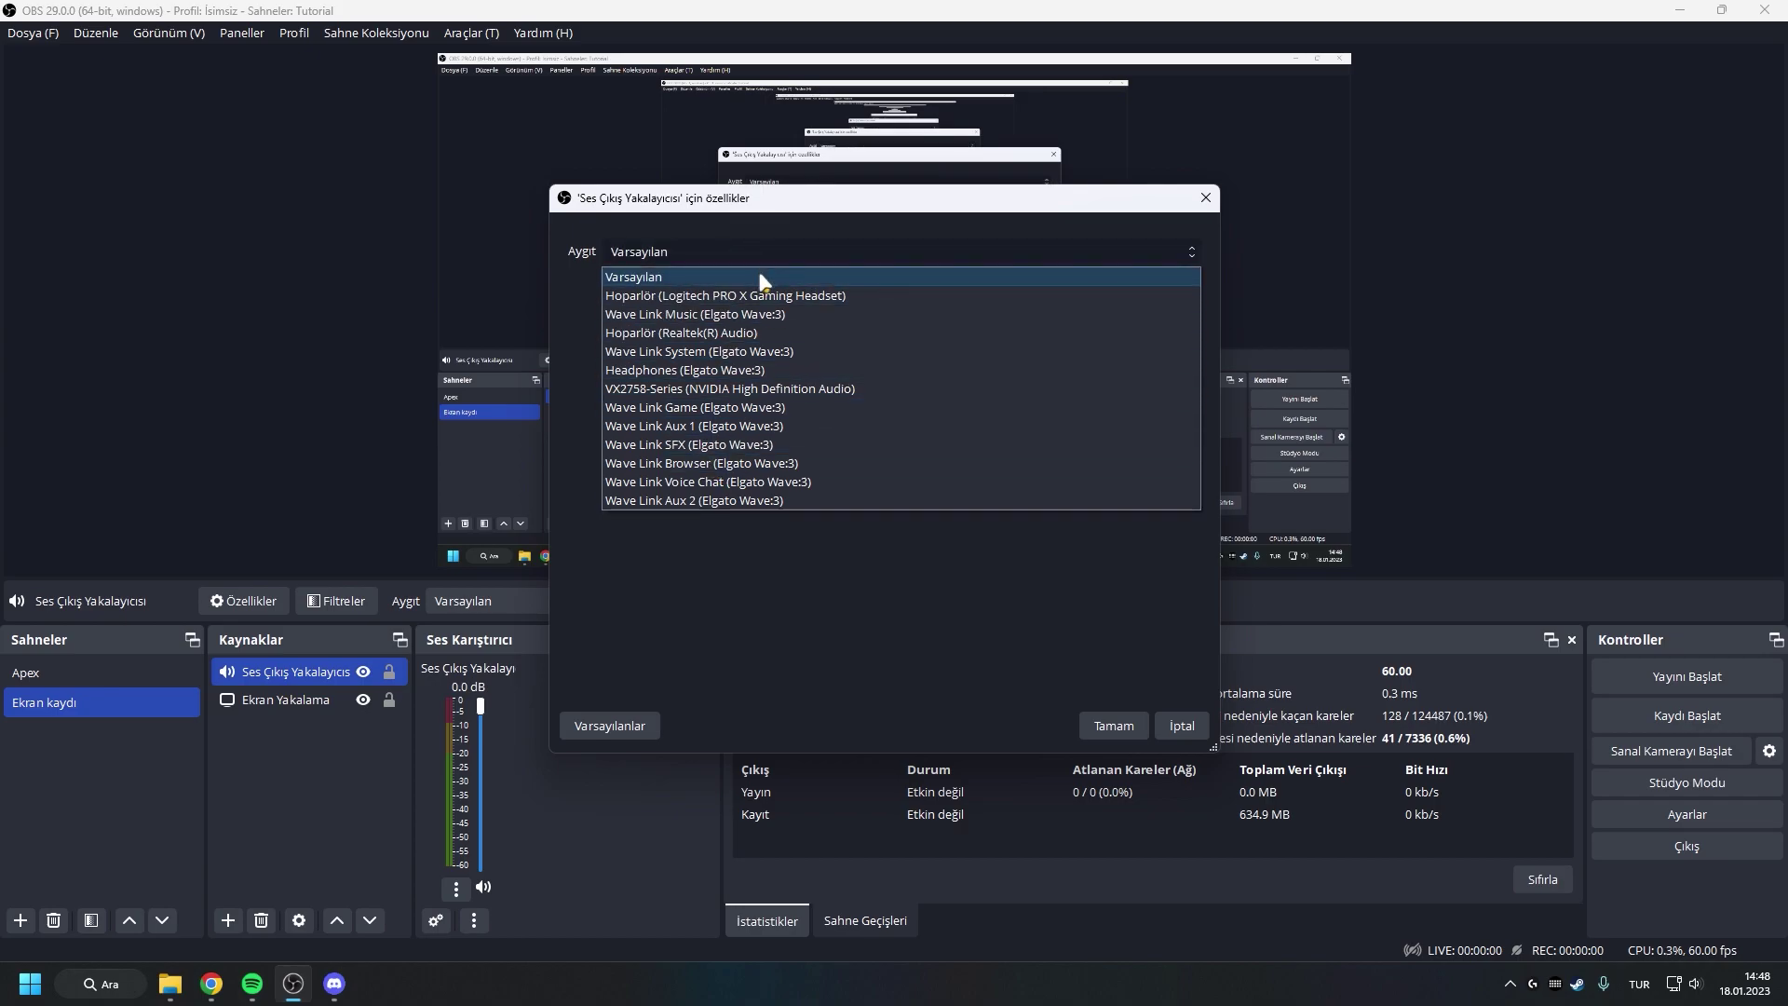
{"action": "left_click", "coordinate": [1192, 680]}
{"action": "left_click", "coordinate": [1183, 725]}
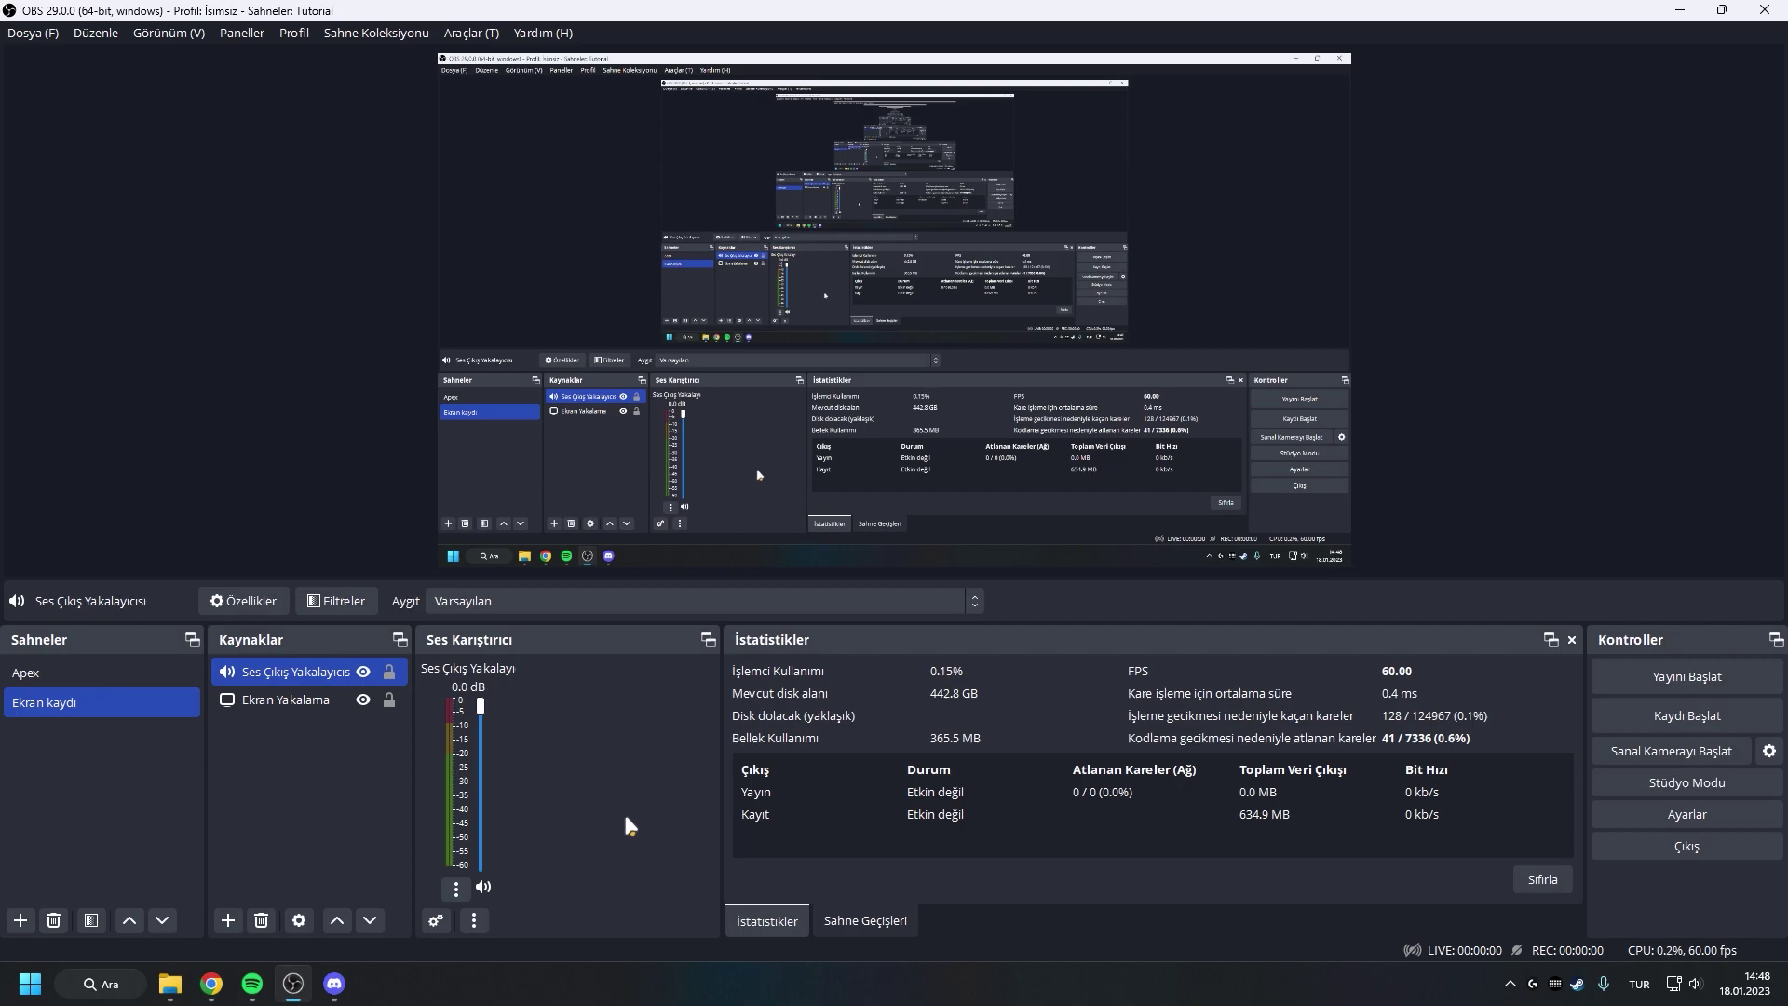
Switch to the Apex scene
{"action": "left_click", "coordinate": [55, 673]}
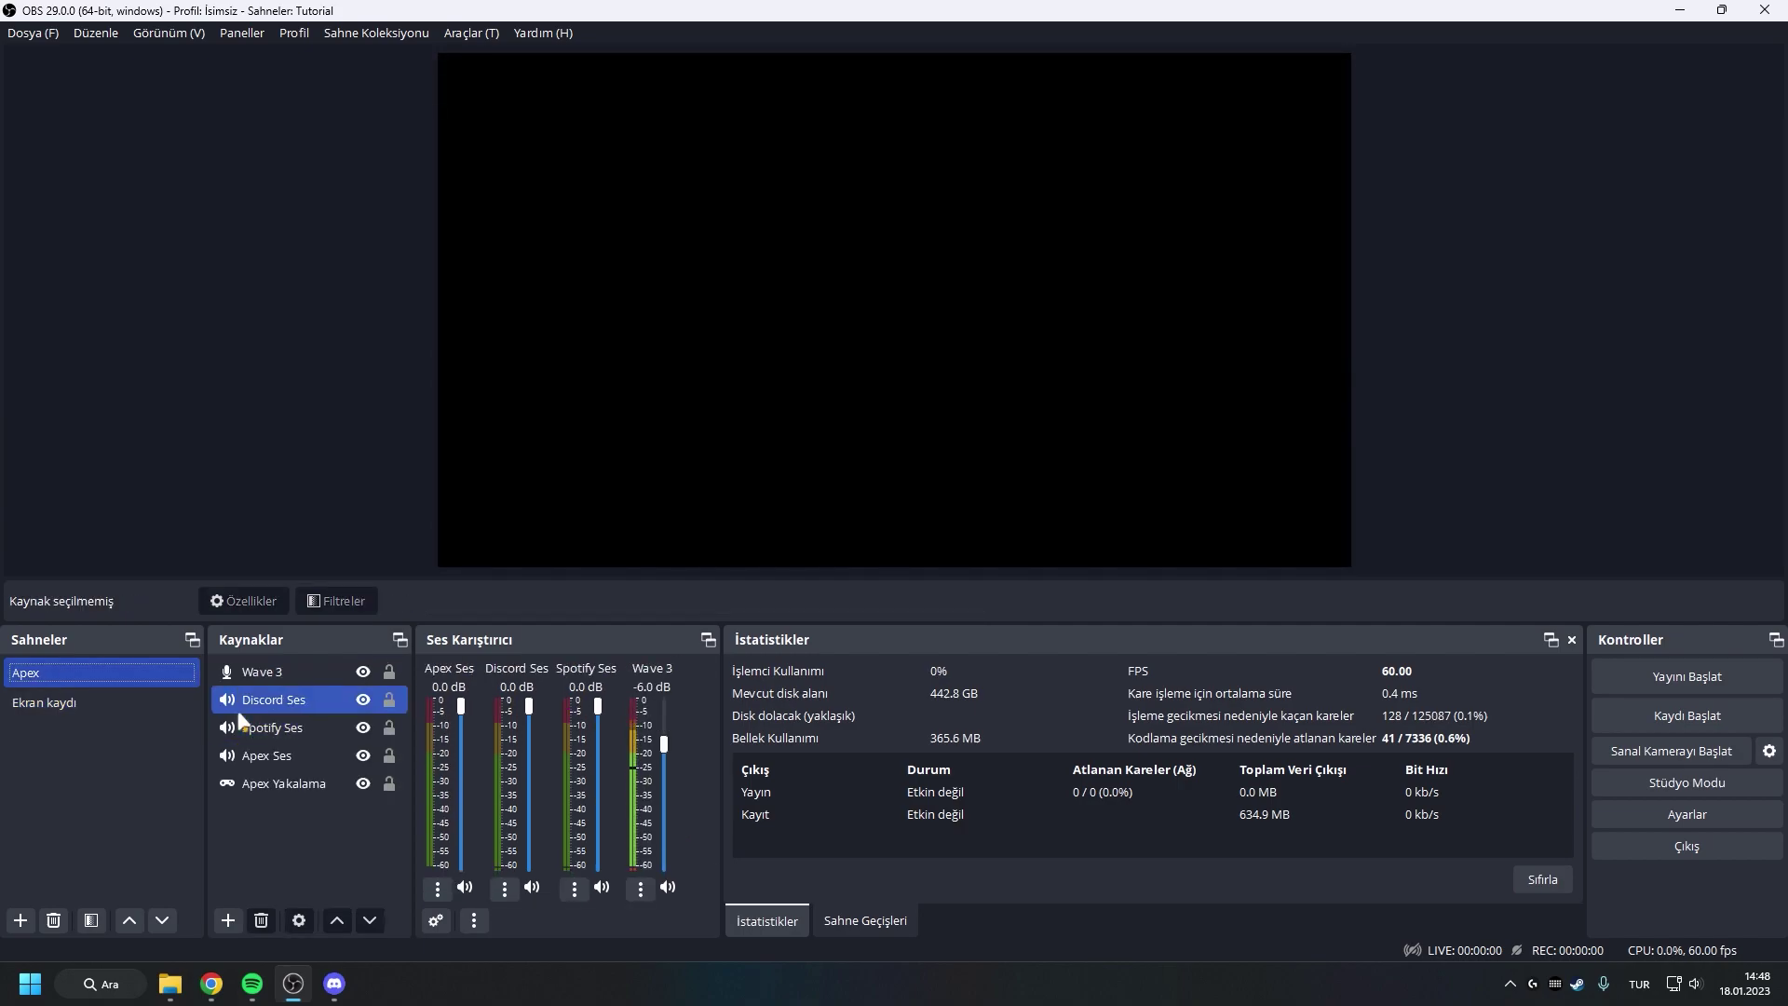